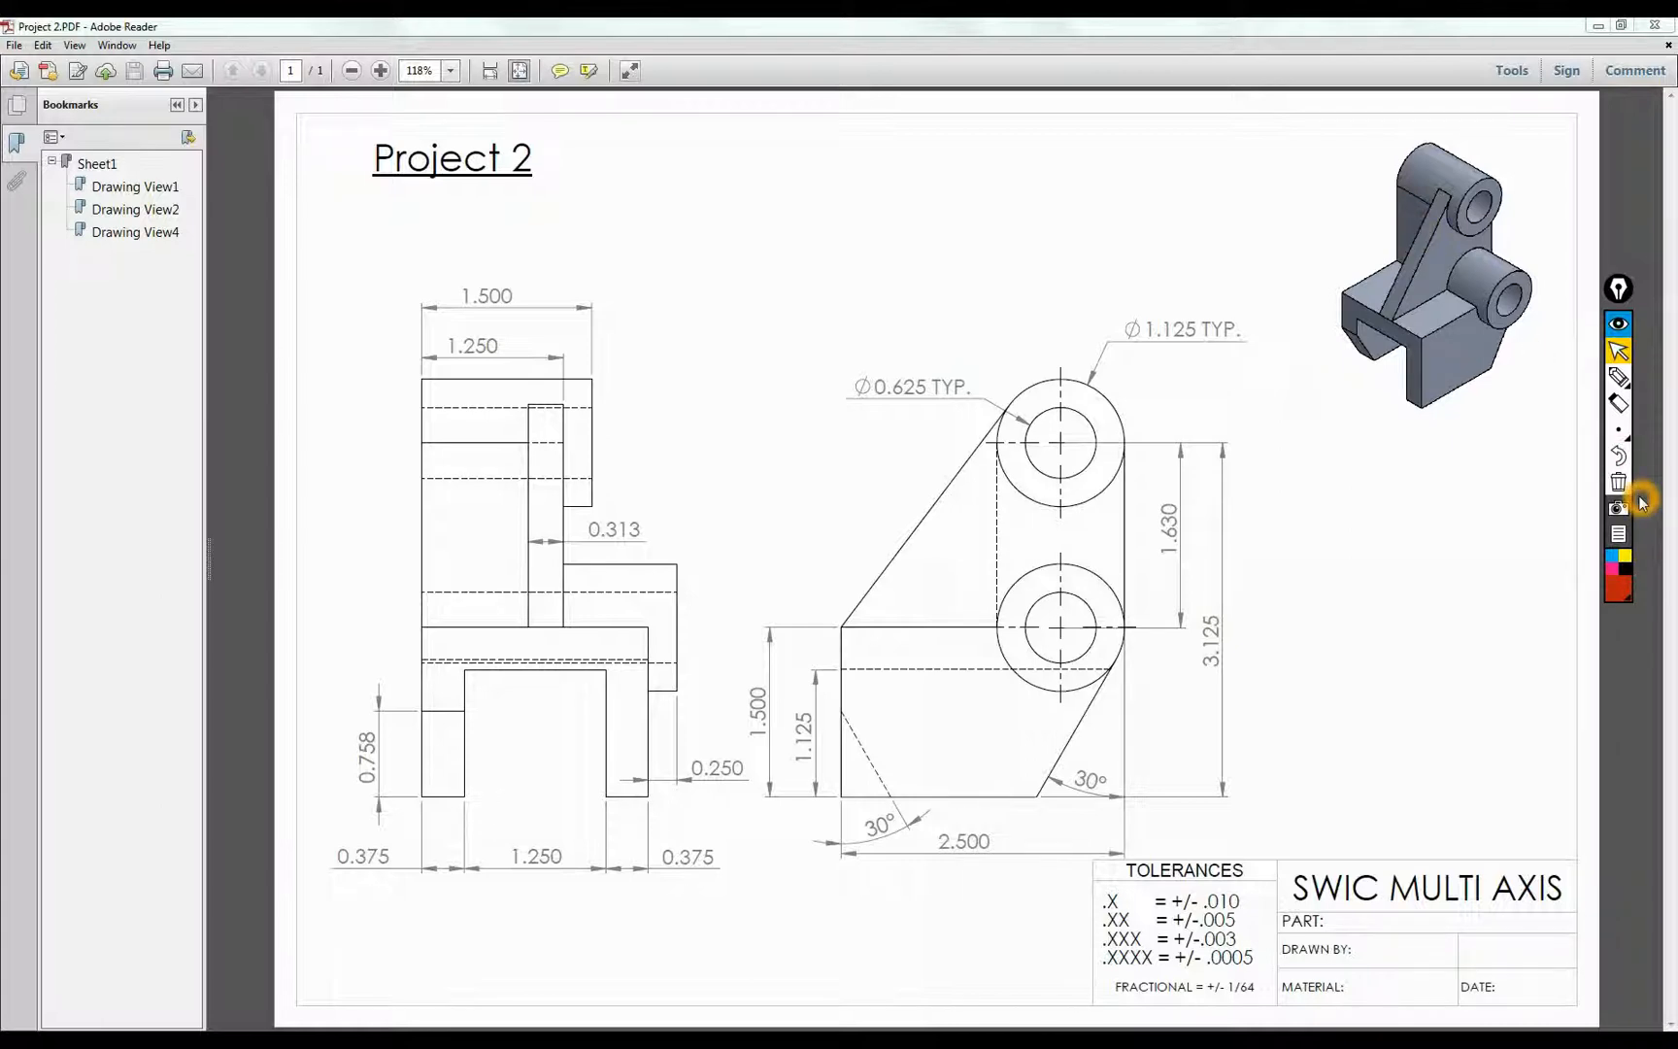
# Mark the viewing direction from above on the Project 2 drawing with an arrow, and clear the mark
pyautogui.click(1620, 379)
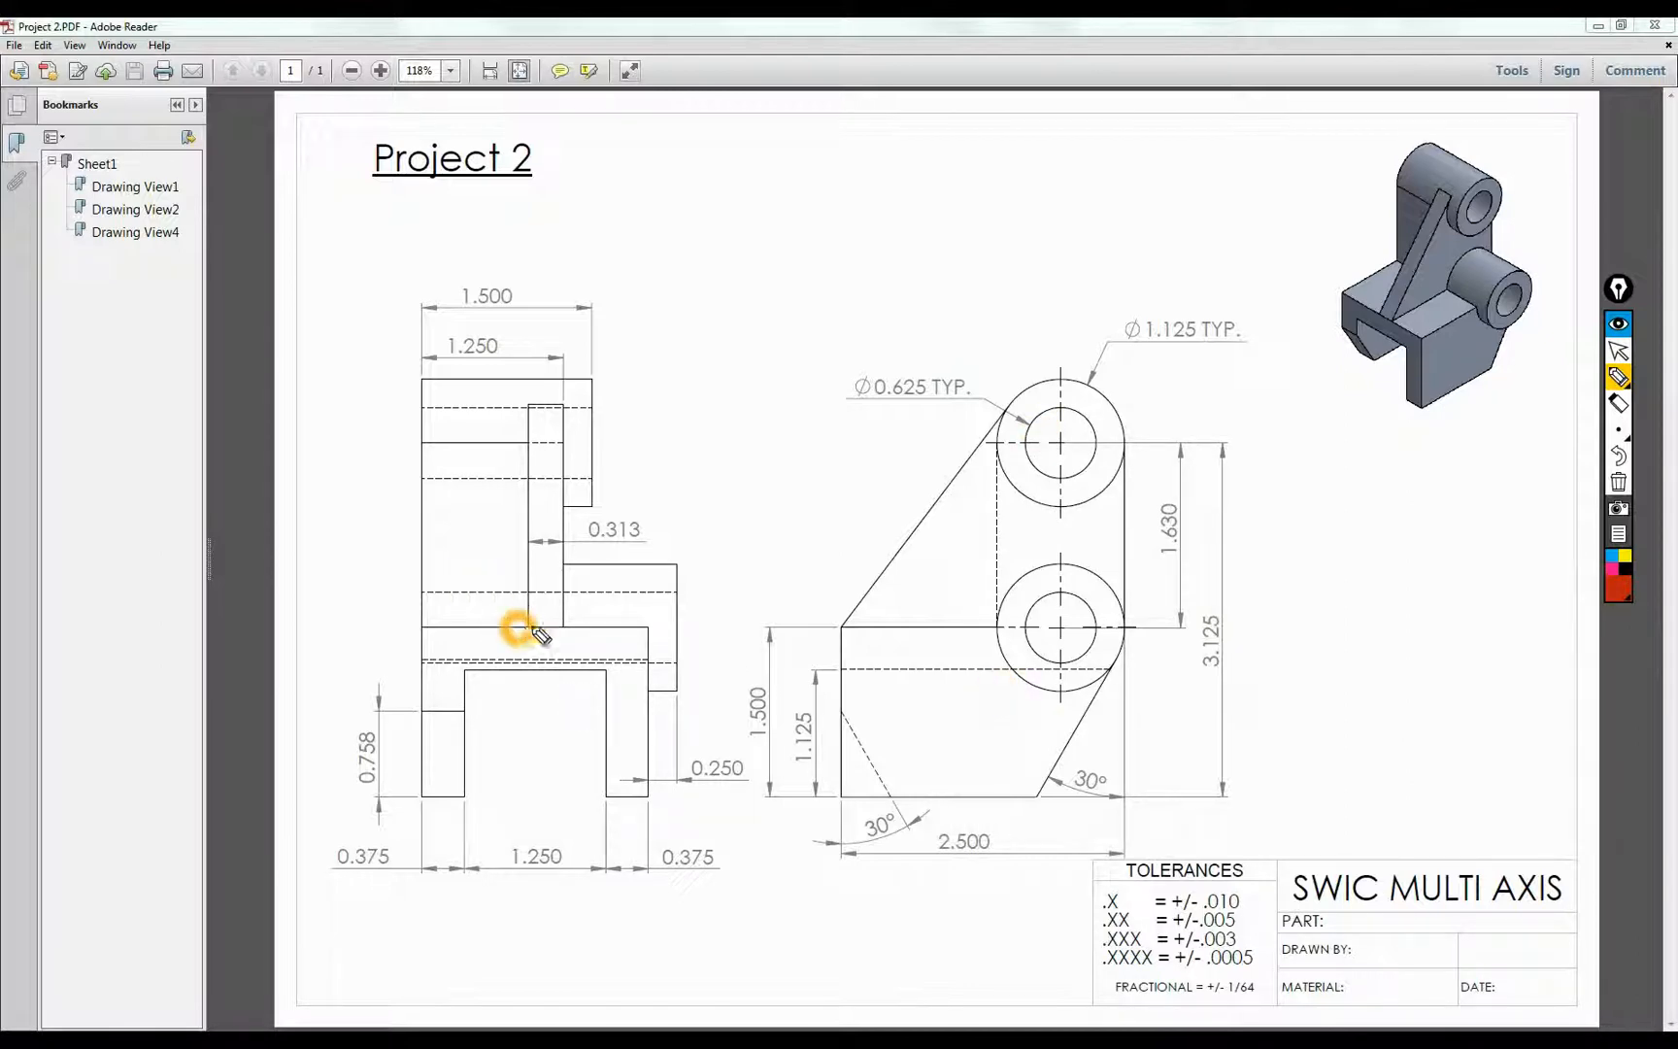
pyautogui.moveTo(994, 174)
pyautogui.mouseDown()
pyautogui.moveTo(996, 278)
pyautogui.moveTo(1008, 239)
pyautogui.mouseUp()
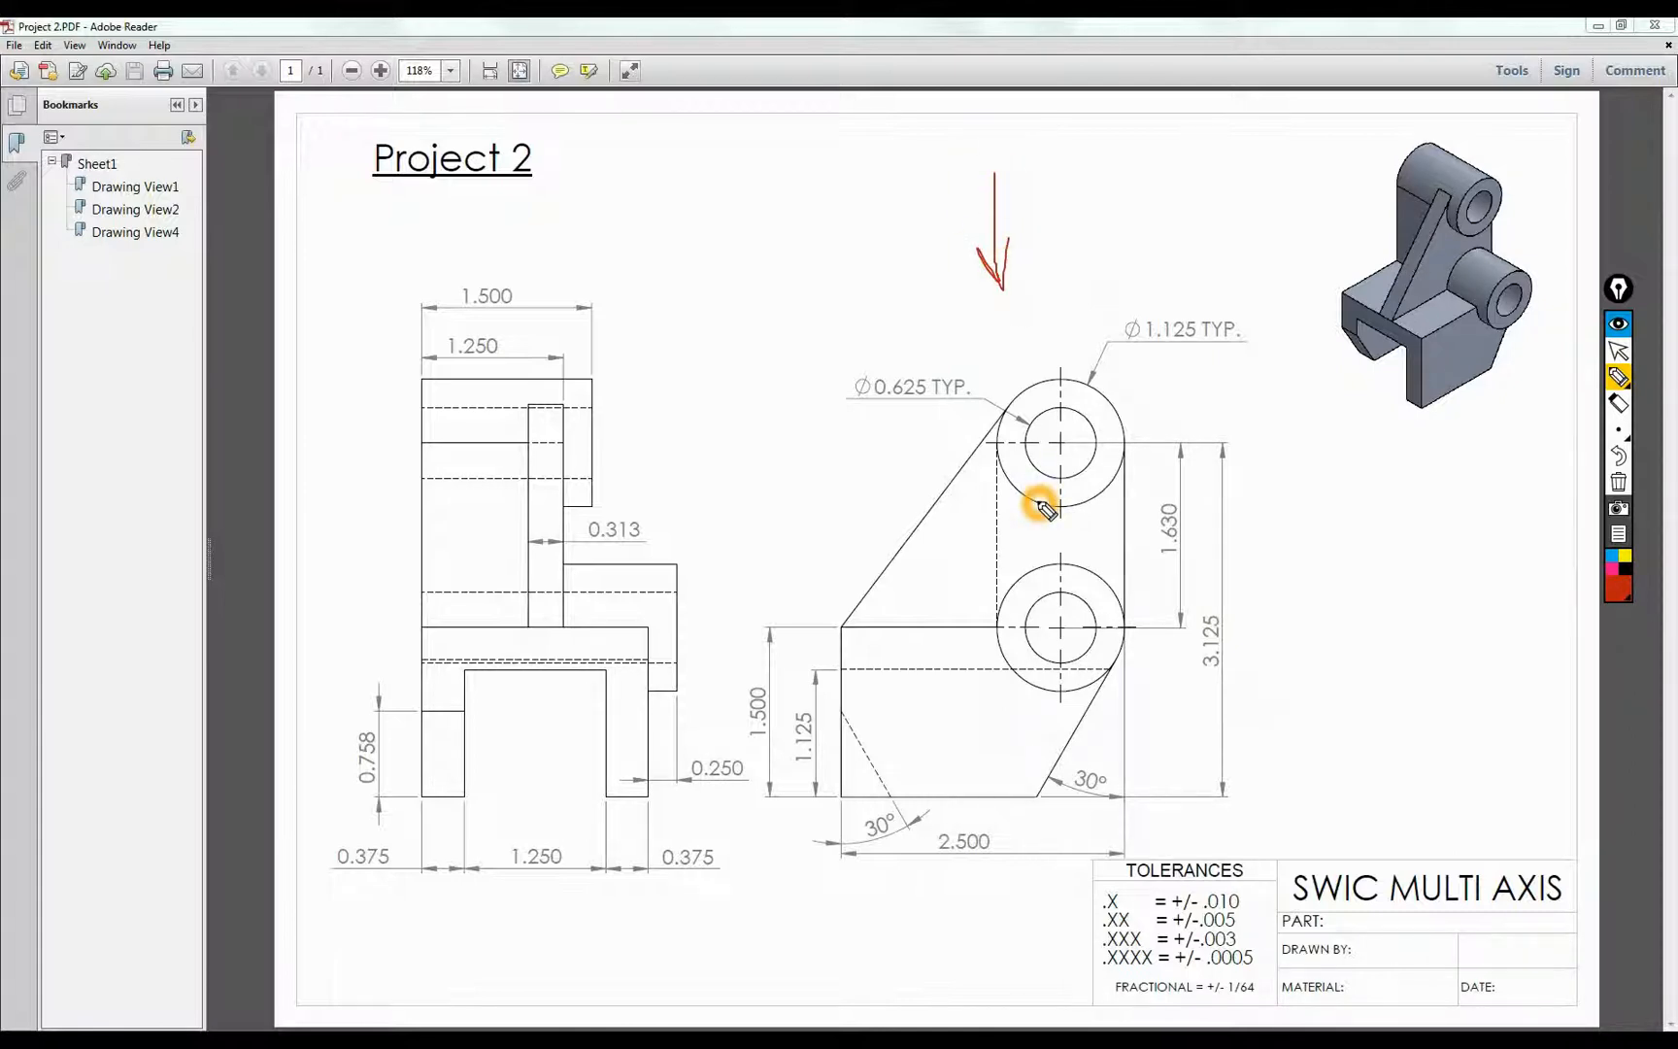
pyautogui.click(1618, 481)
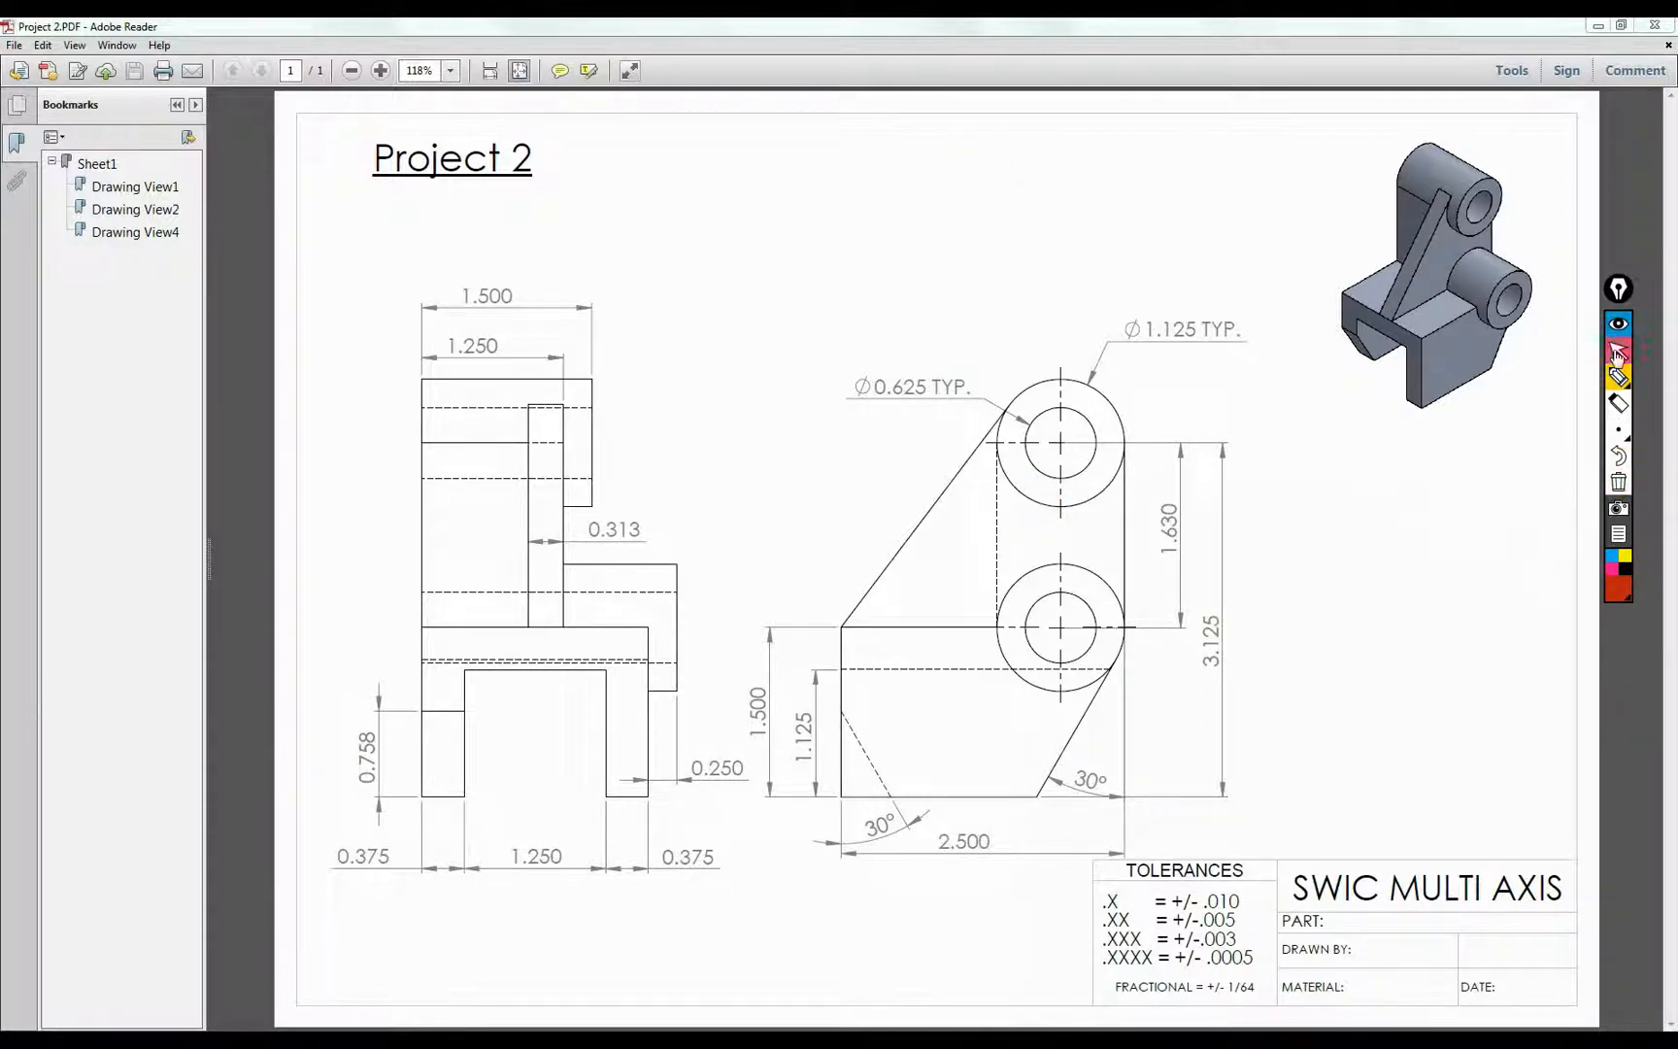
pyautogui.click(1618, 352)
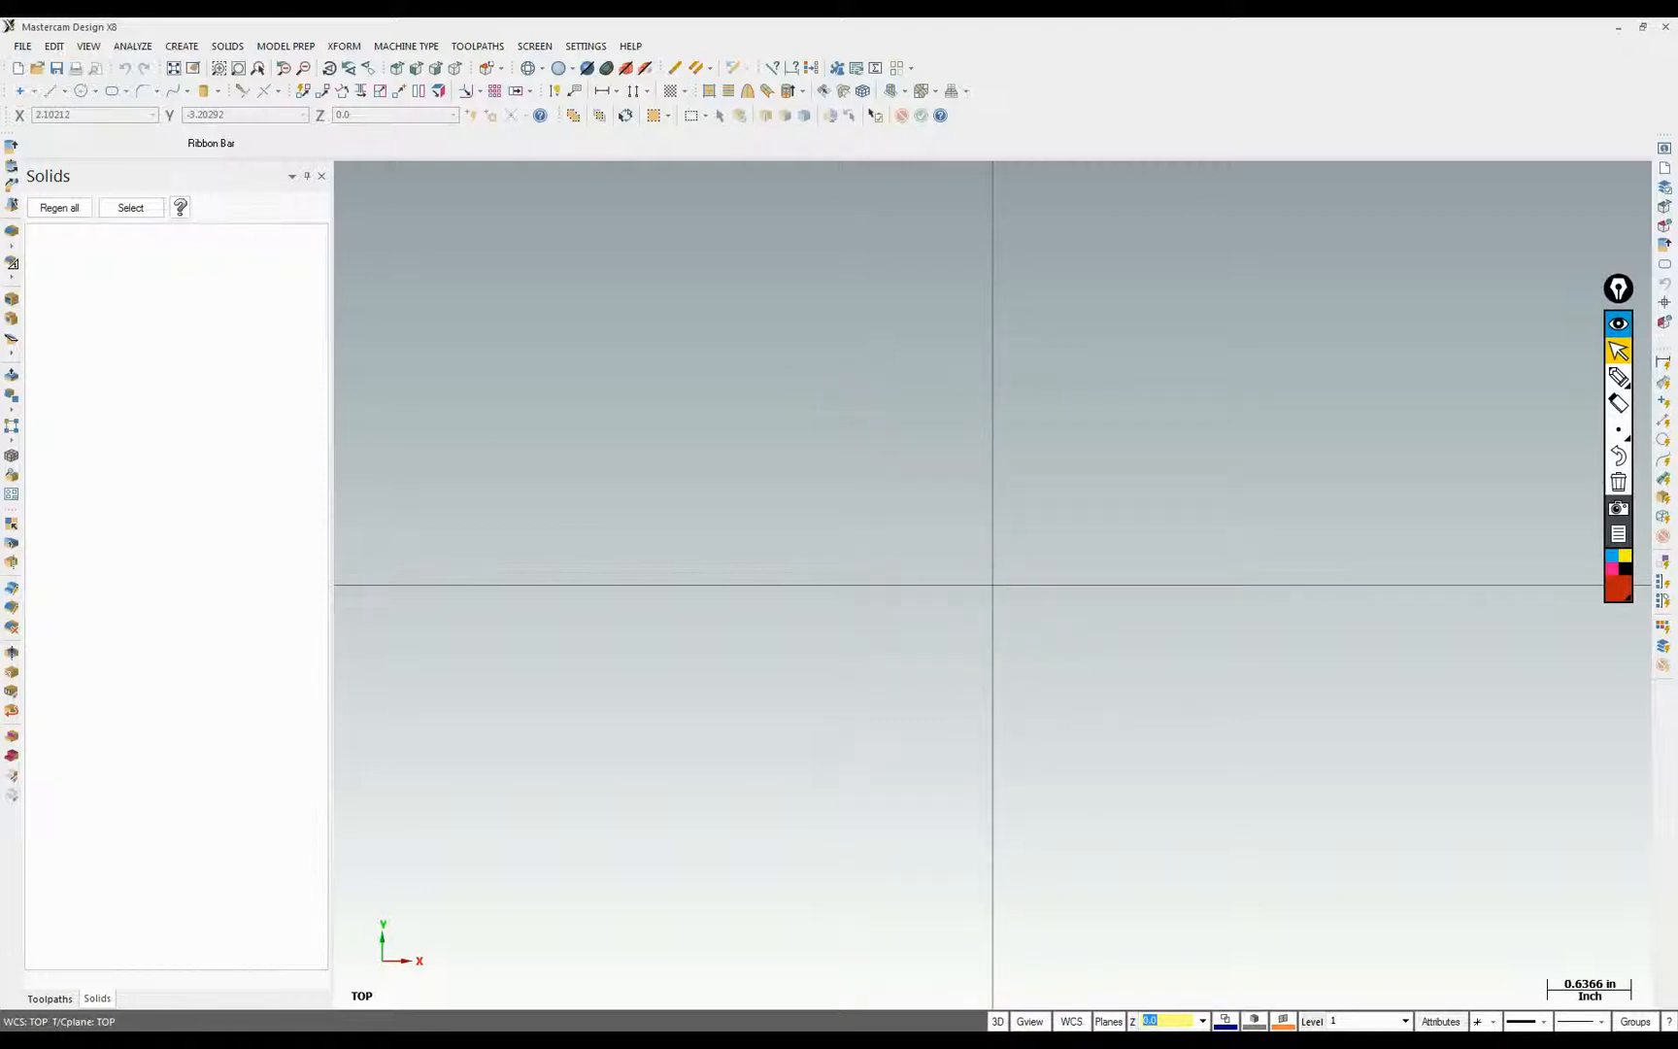
# Name level 1 CAD and add level 2 with the name Solids
pyautogui.click(1311, 1020)
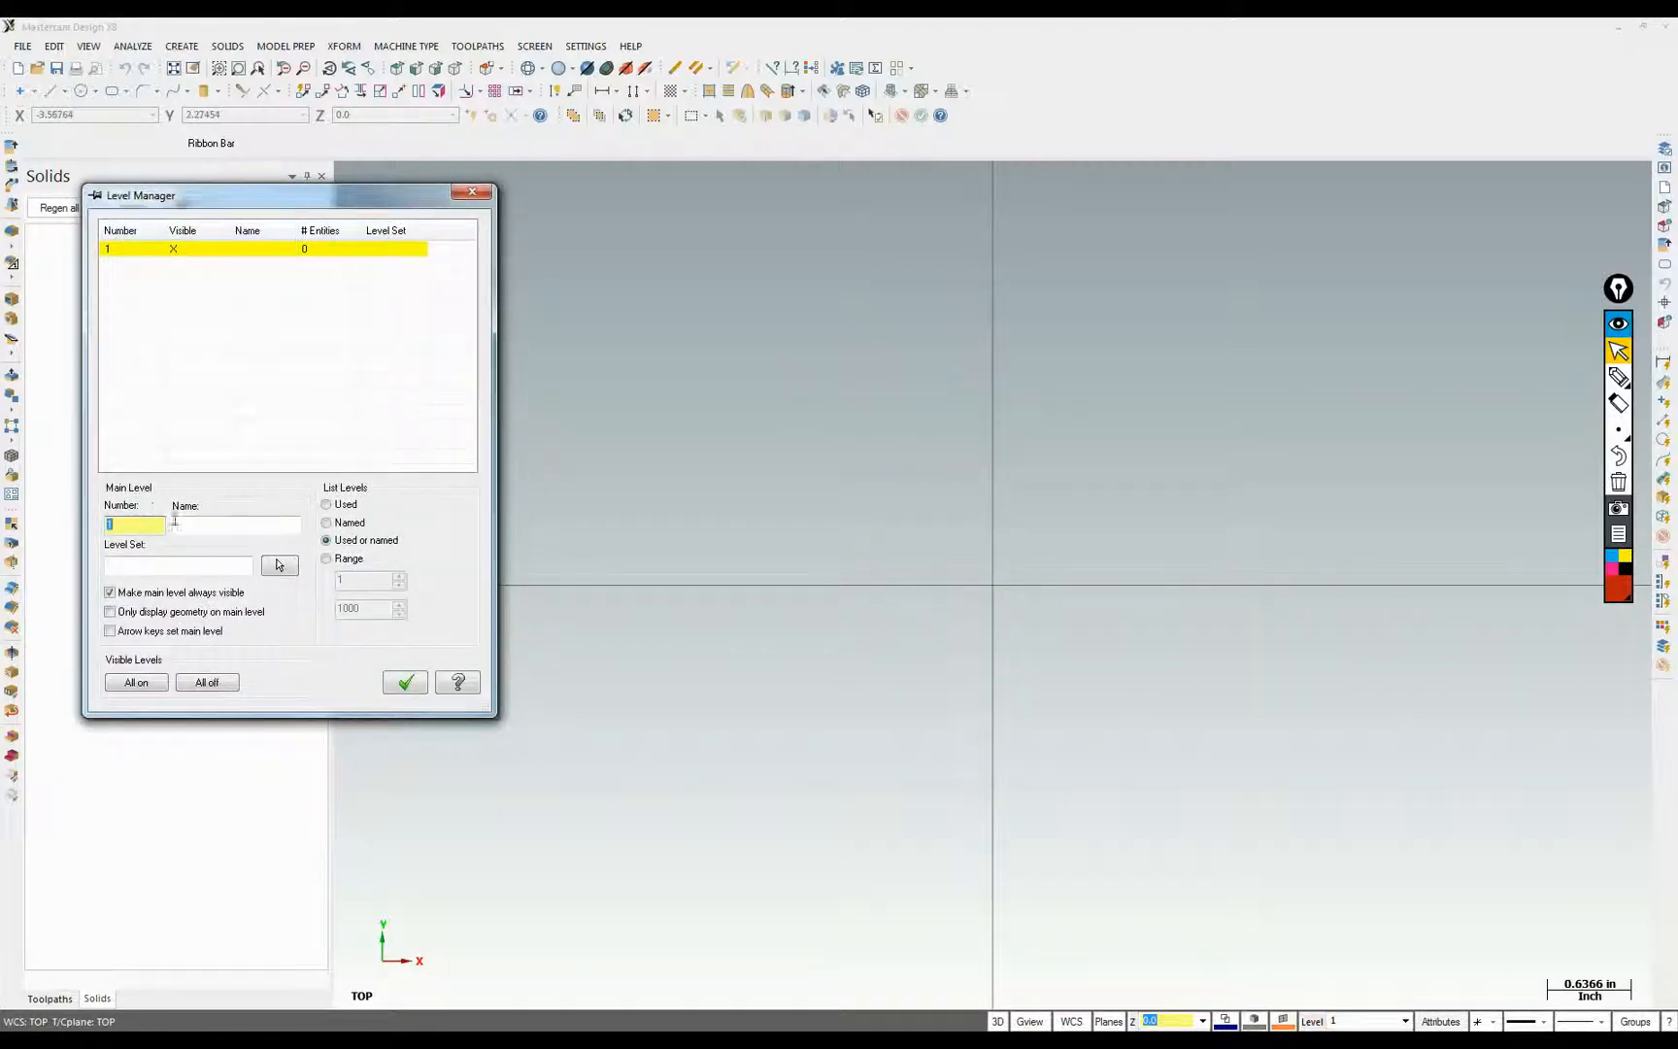
pyautogui.click(187, 525)
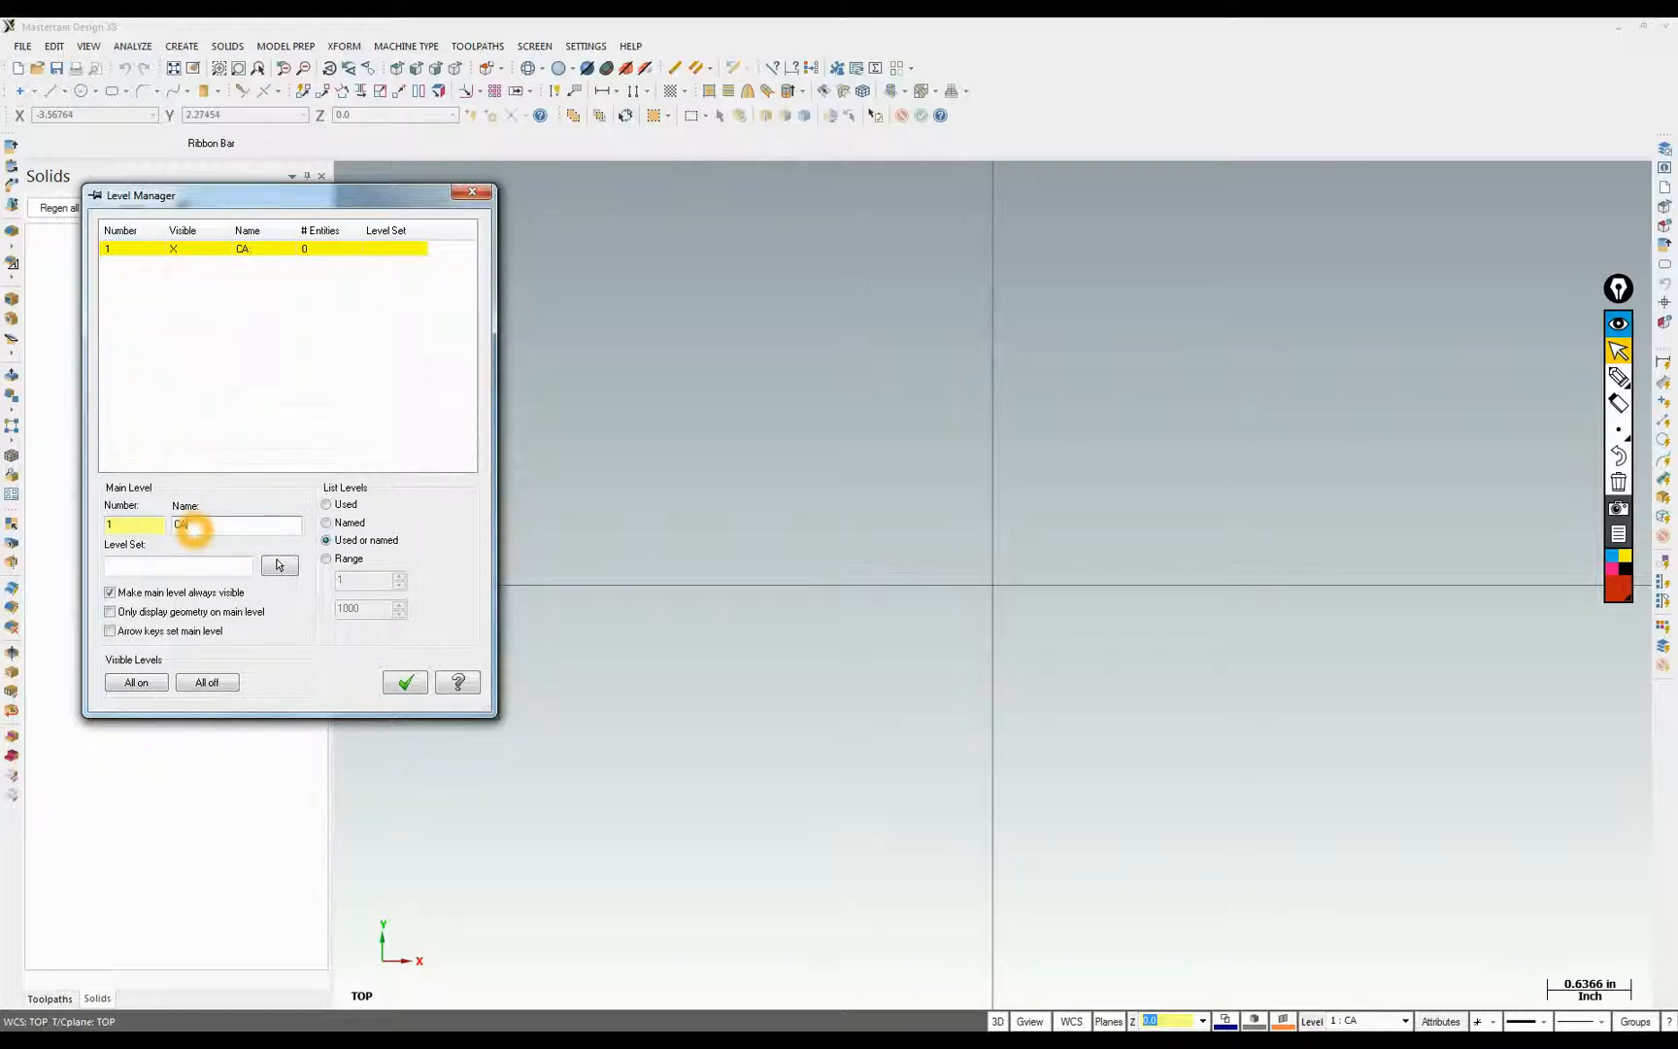
pyautogui.click(124, 524)
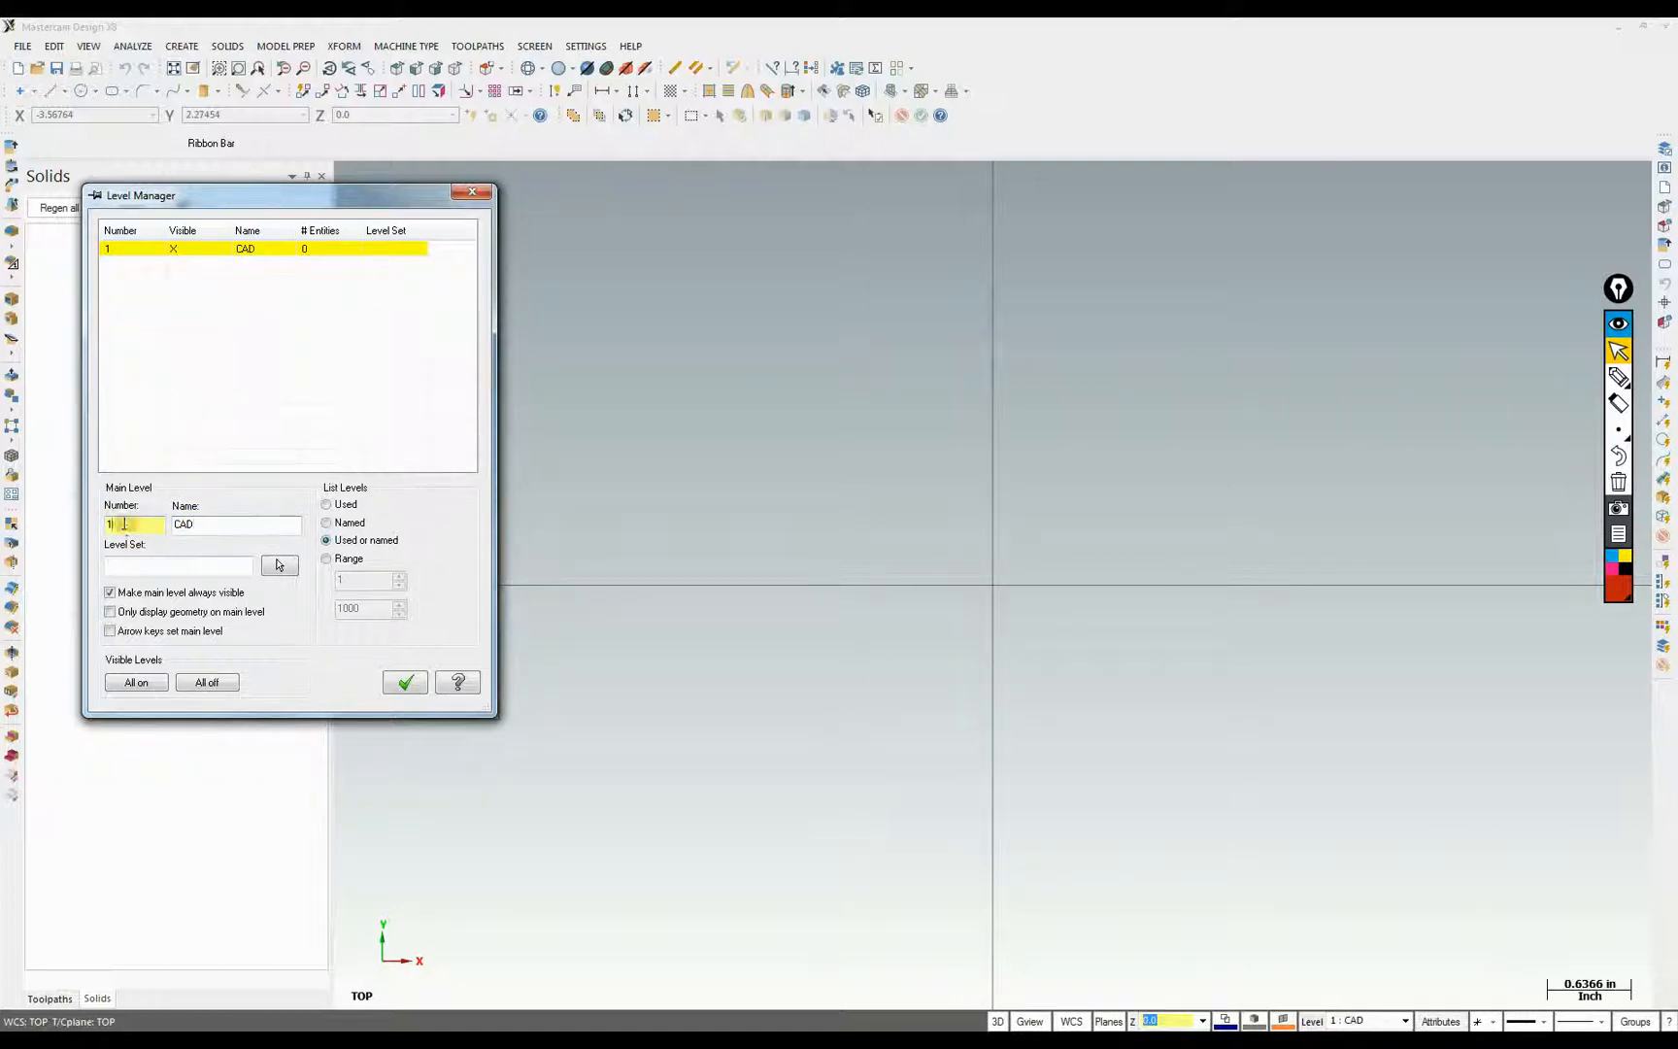
pyautogui.write('2')
pyautogui.press('Tab')
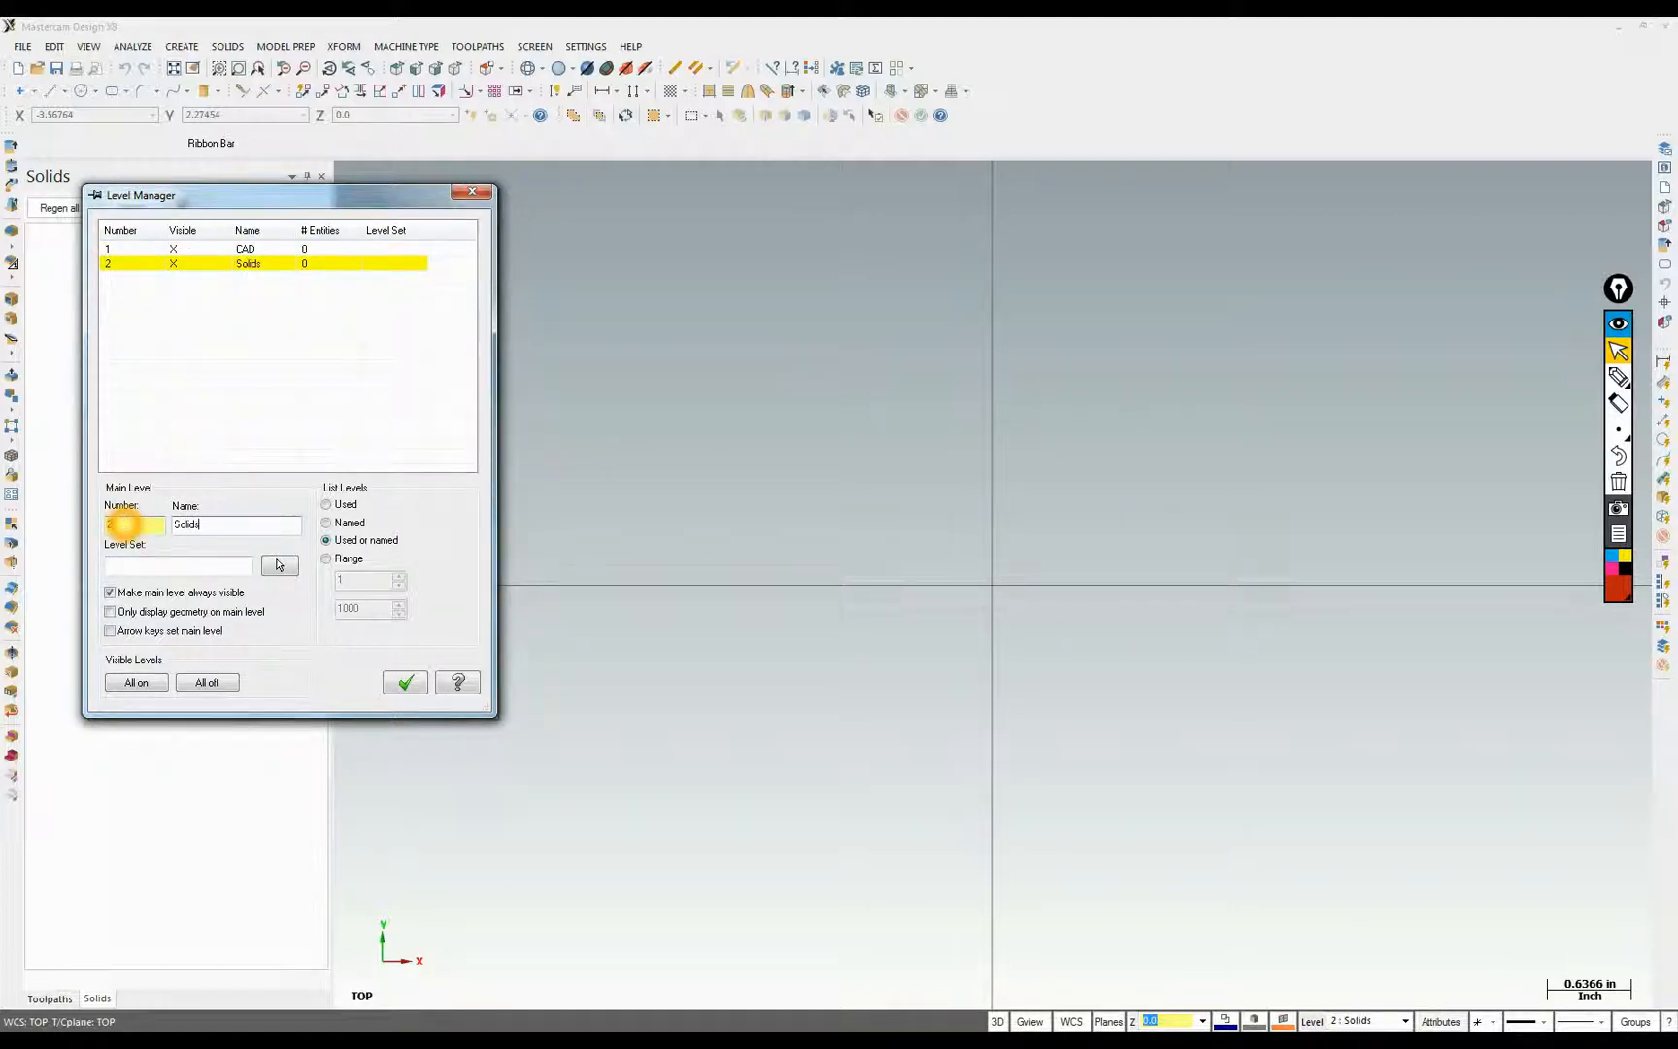
pyautogui.click(405, 683)
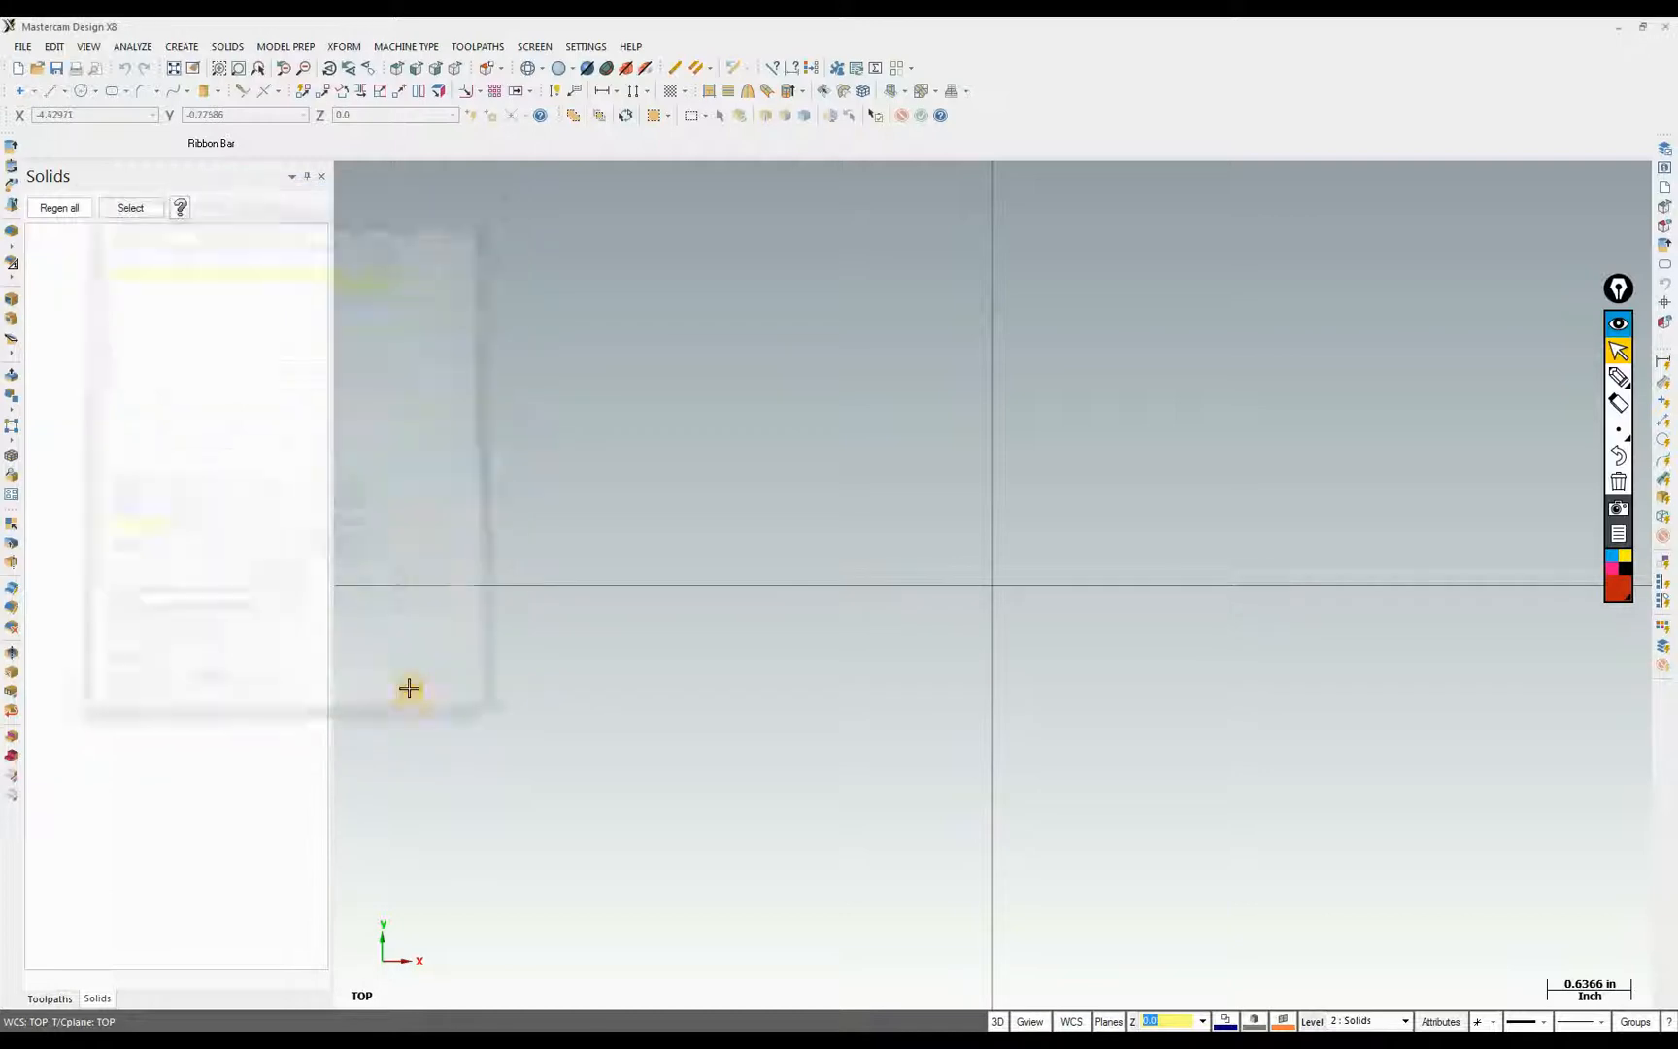
# Make level 1, CAD, the main level
pyautogui.click(1312, 1022)
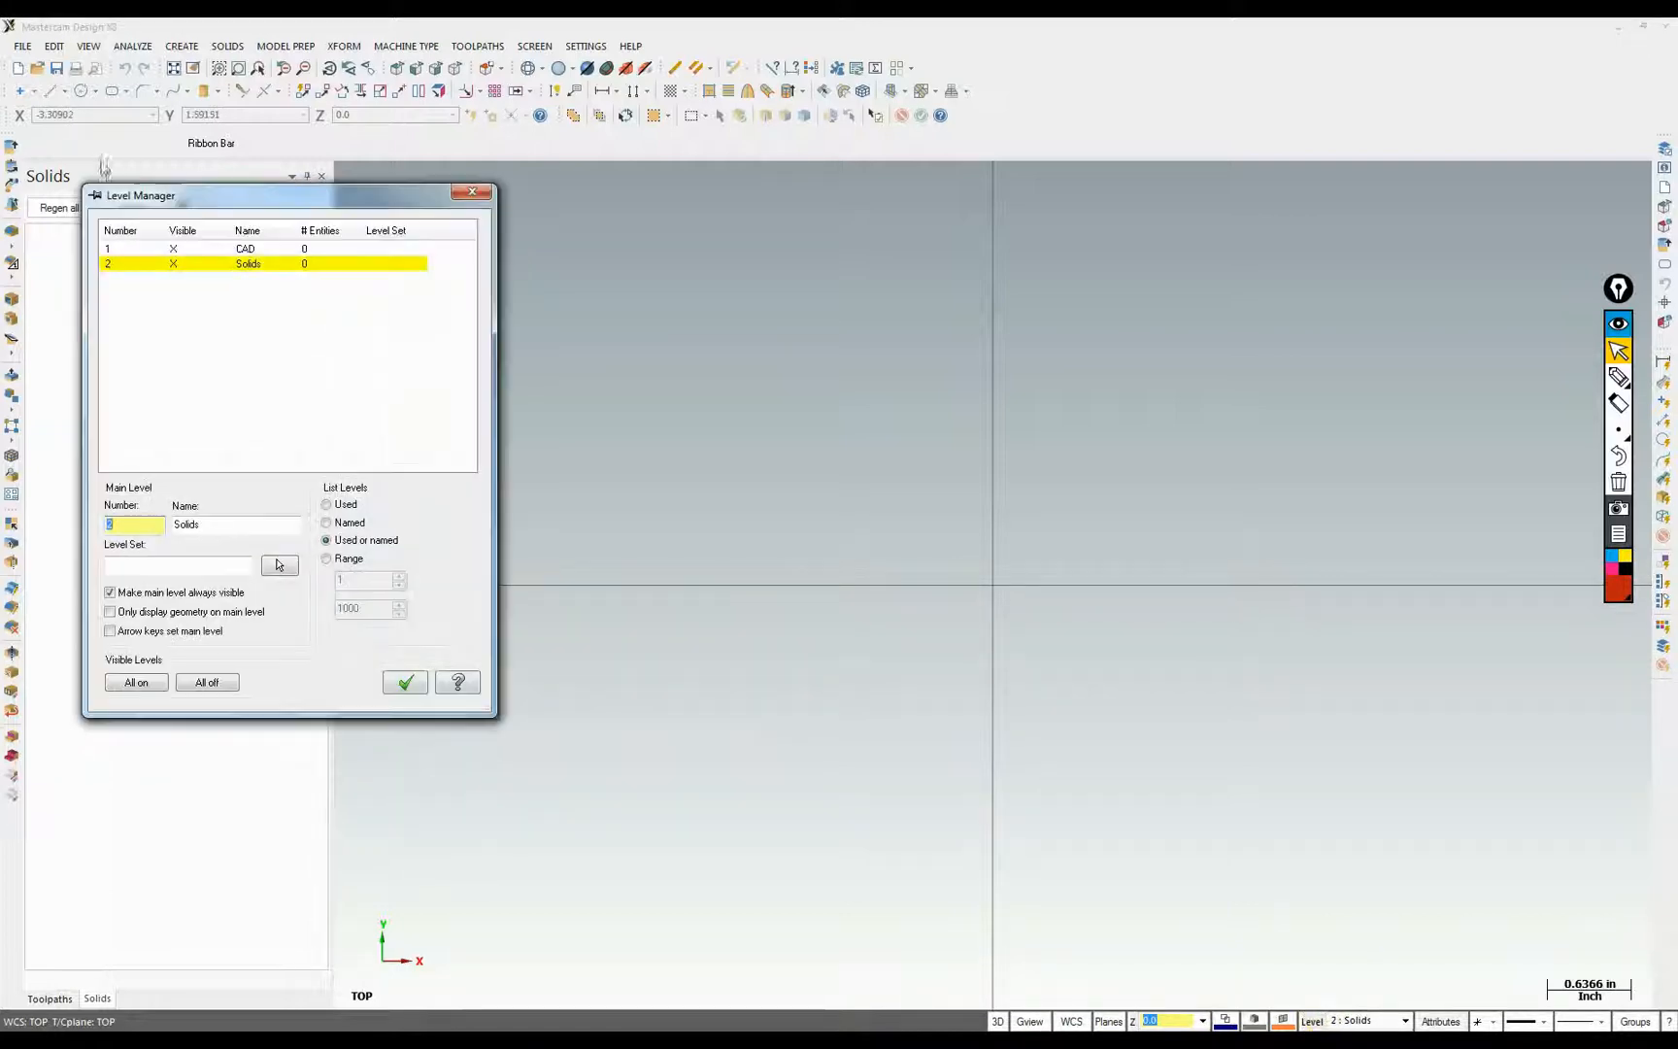
pyautogui.click(133, 251)
pyautogui.click(404, 685)
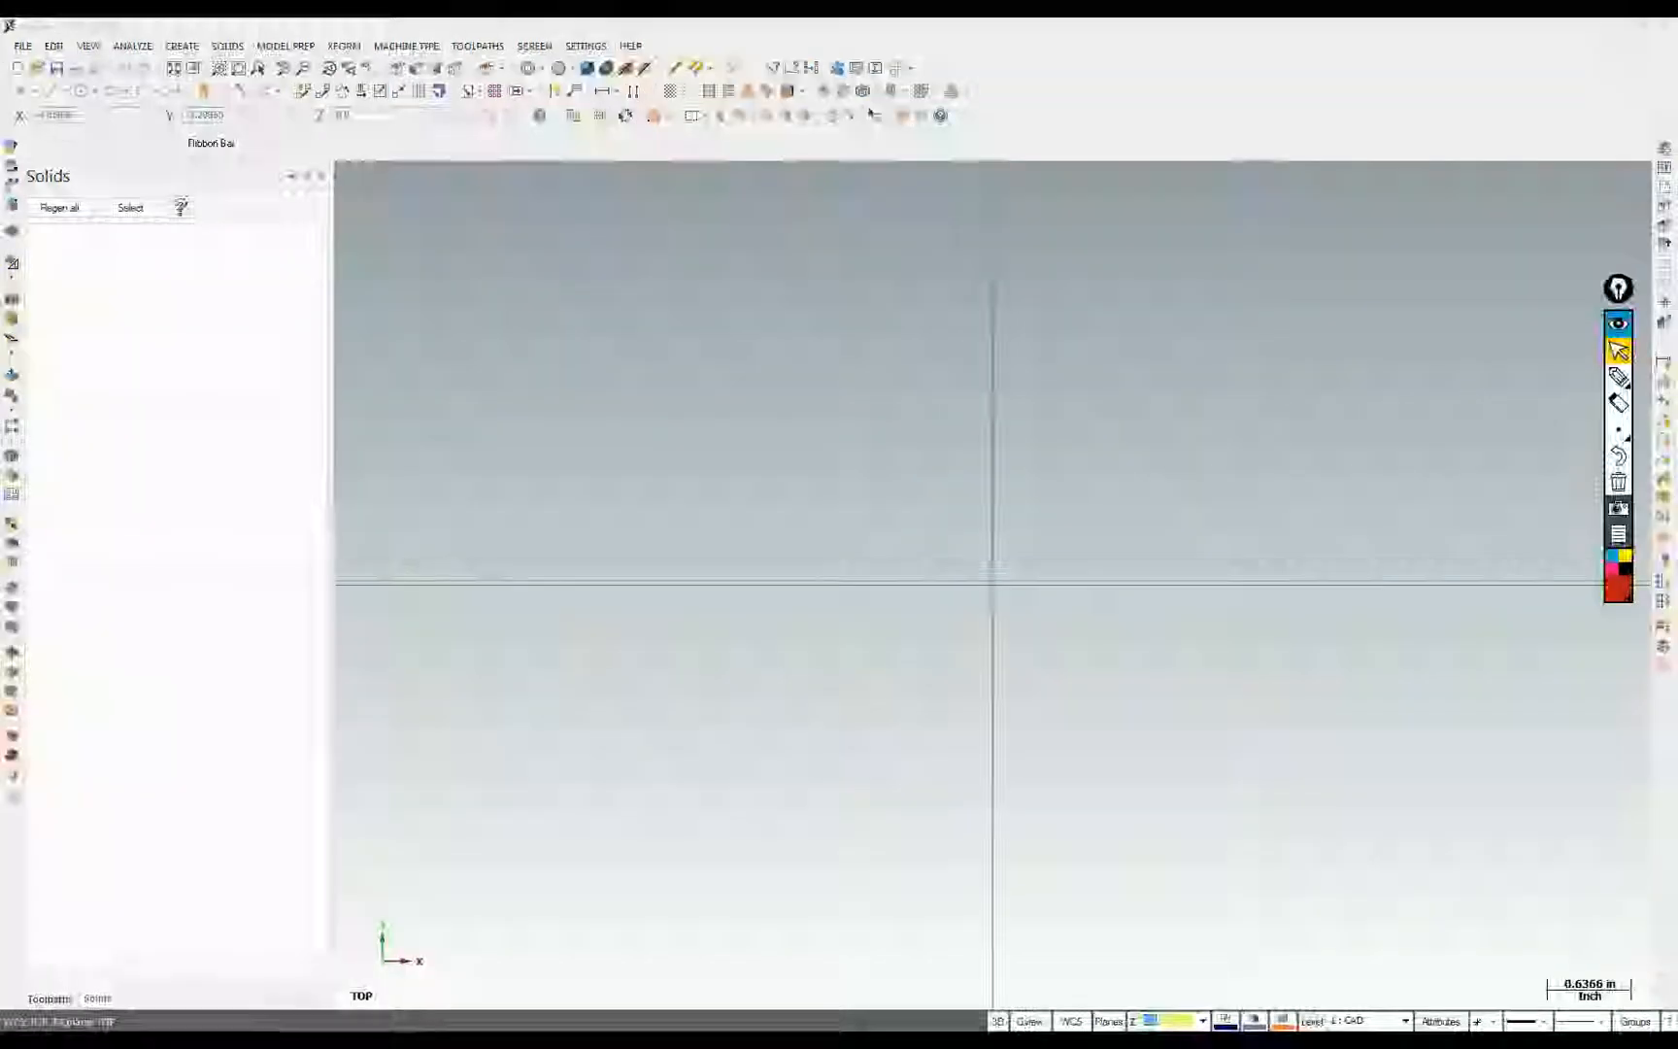
# Switch to the Project 2 drawing in Adobe Reader and outline the rectangular base block in both orthographic views
pyautogui.click(261, 1035)
pyautogui.click(1621, 380)
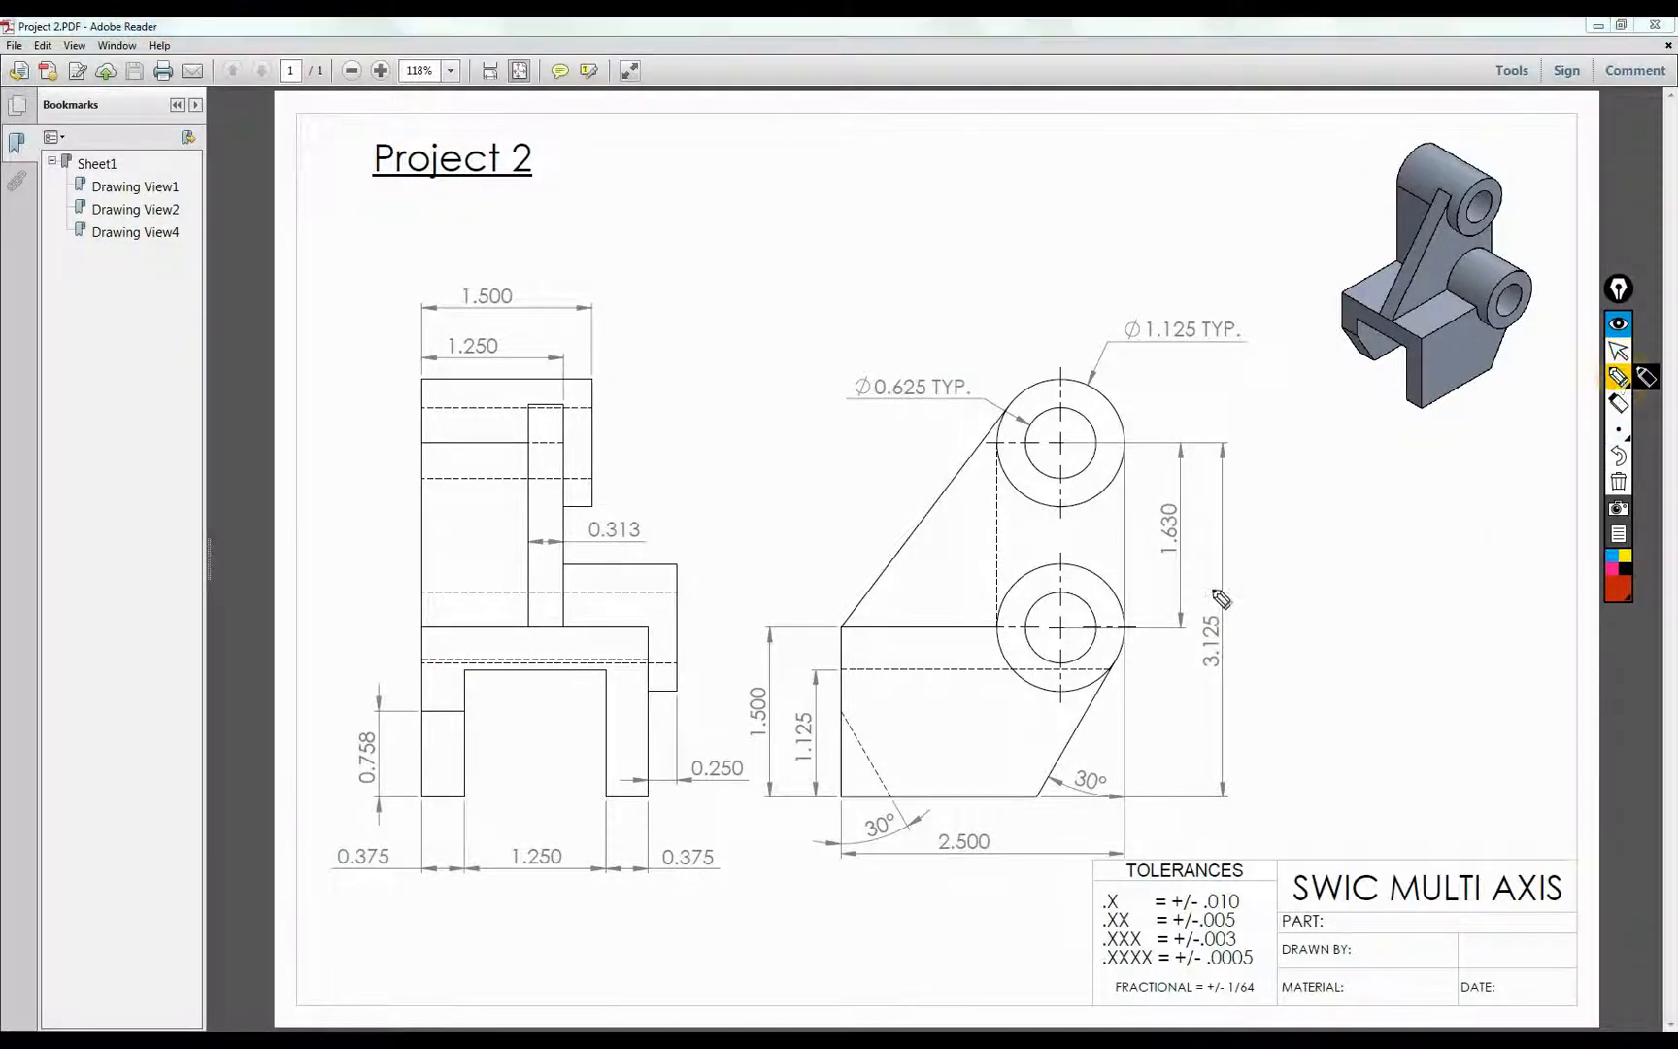
pyautogui.moveTo(421, 625); pyautogui.dragTo(427, 794)
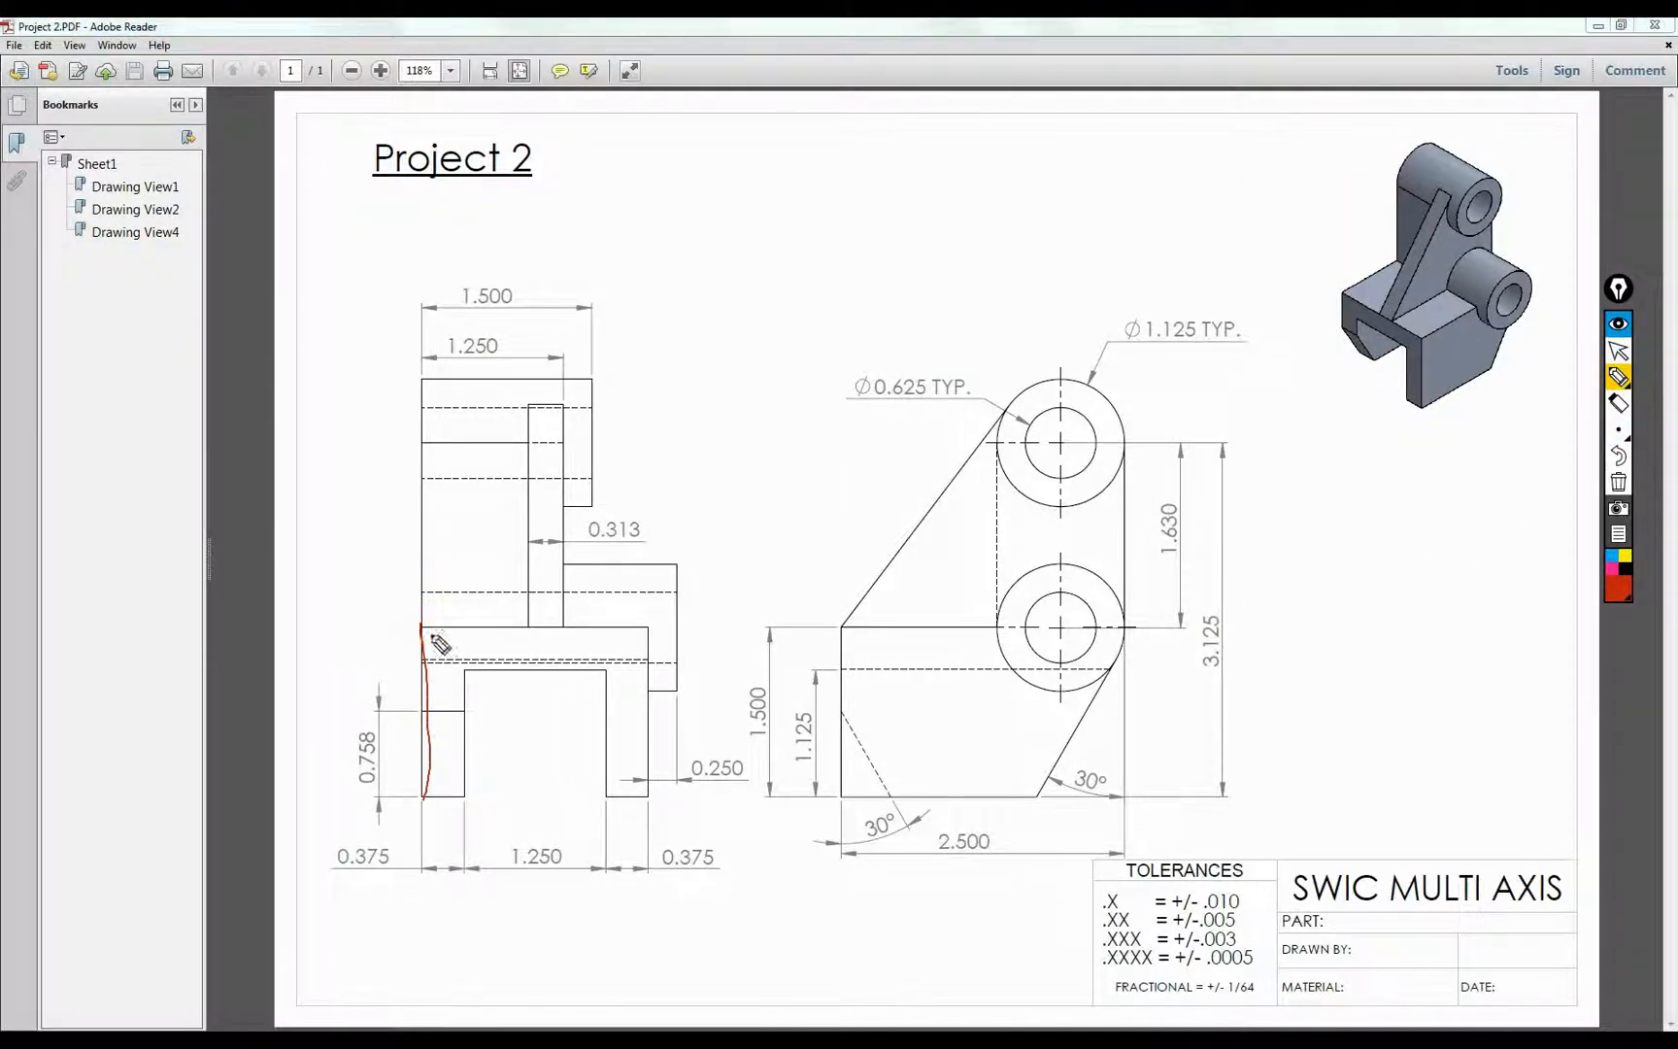
pyautogui.moveTo(422, 627)
pyautogui.mouseDown()
pyautogui.moveTo(661, 628)
pyautogui.moveTo(648, 798)
pyautogui.moveTo(402, 796)
pyautogui.mouseUp()
pyautogui.moveTo(839, 626); pyautogui.dragTo(834, 802)
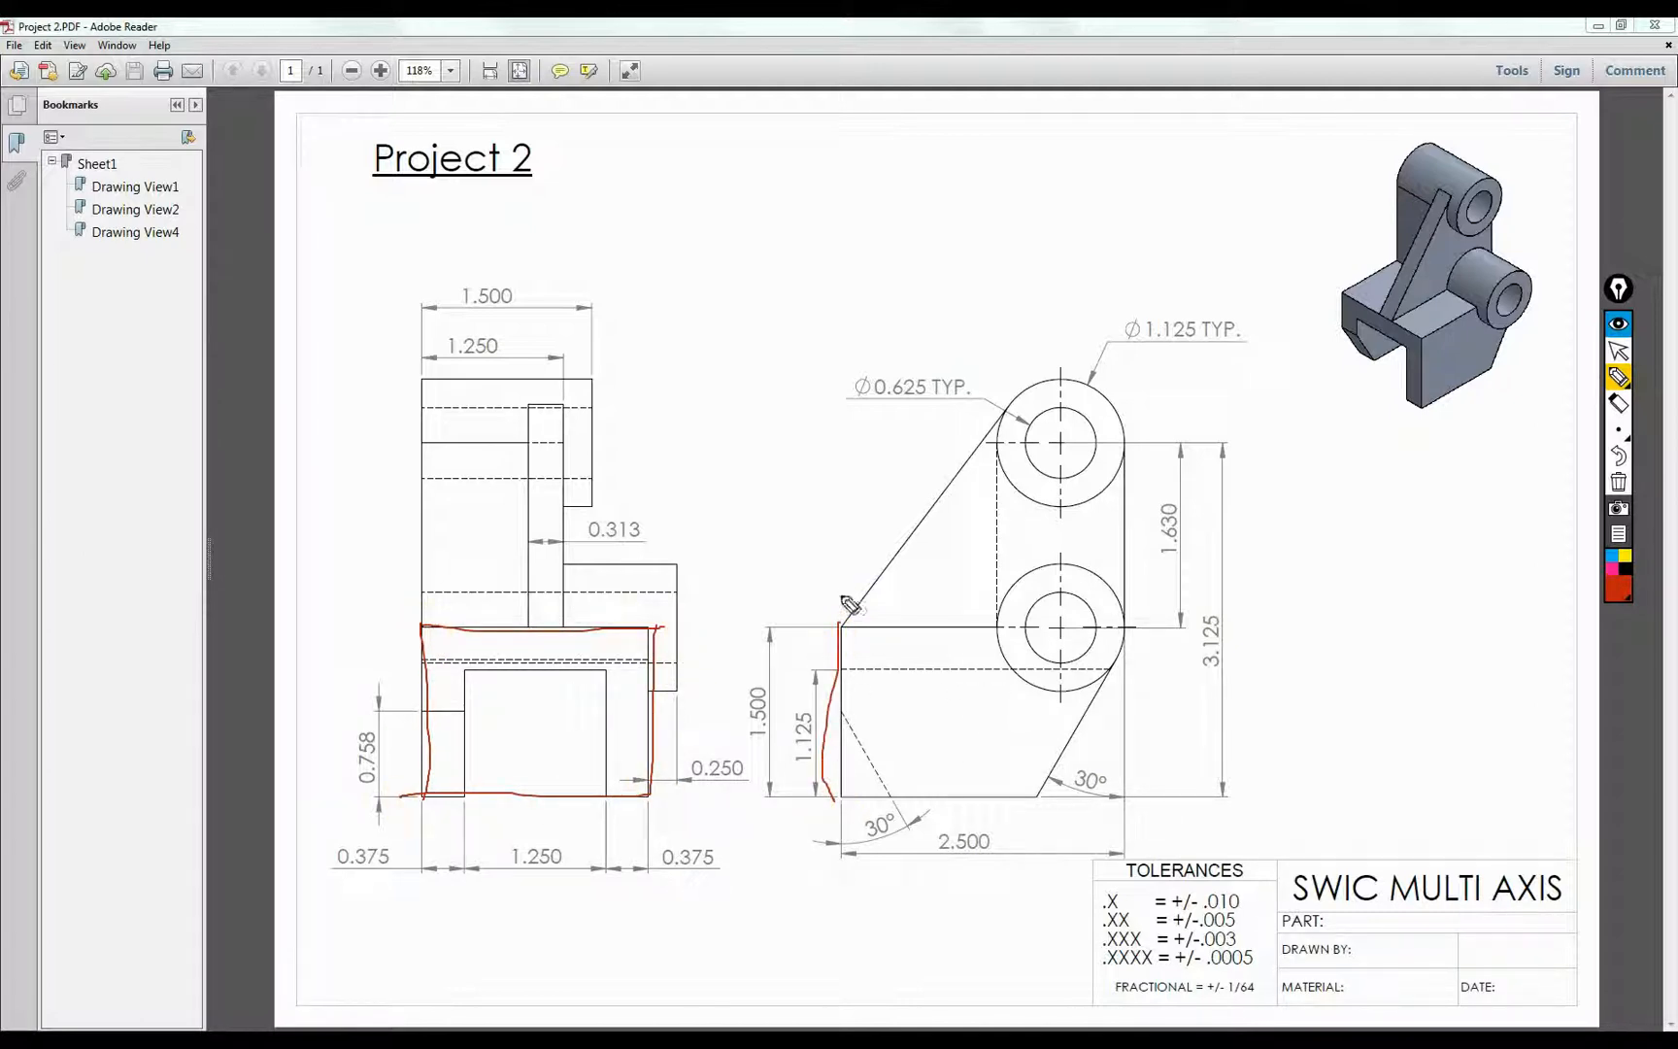
pyautogui.moveTo(841, 629)
pyautogui.mouseDown()
pyautogui.moveTo(1112, 630)
pyautogui.moveTo(1128, 802)
pyautogui.moveTo(841, 806)
pyautogui.mouseUp()
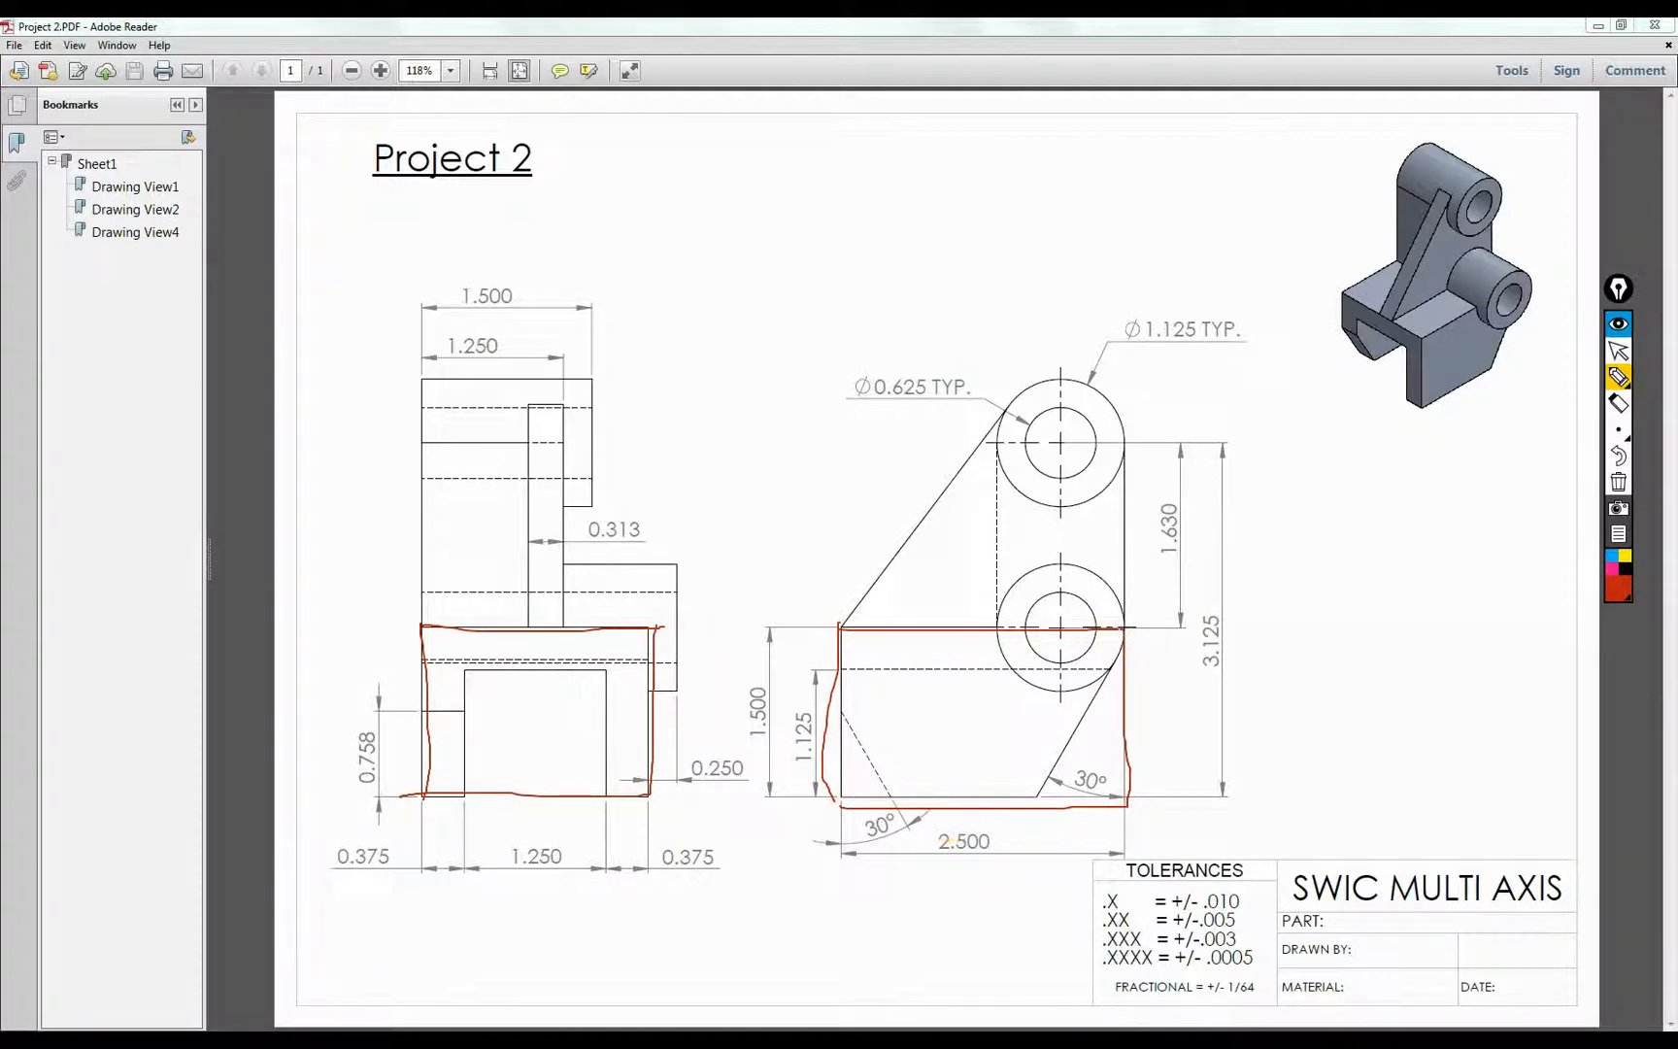
# Examine the base block's overall length and width dimensions on the drawing, and clear the outlines
pyautogui.click(1618, 351)
pyautogui.moveTo(937, 835); pyautogui.dragTo(1000, 933)
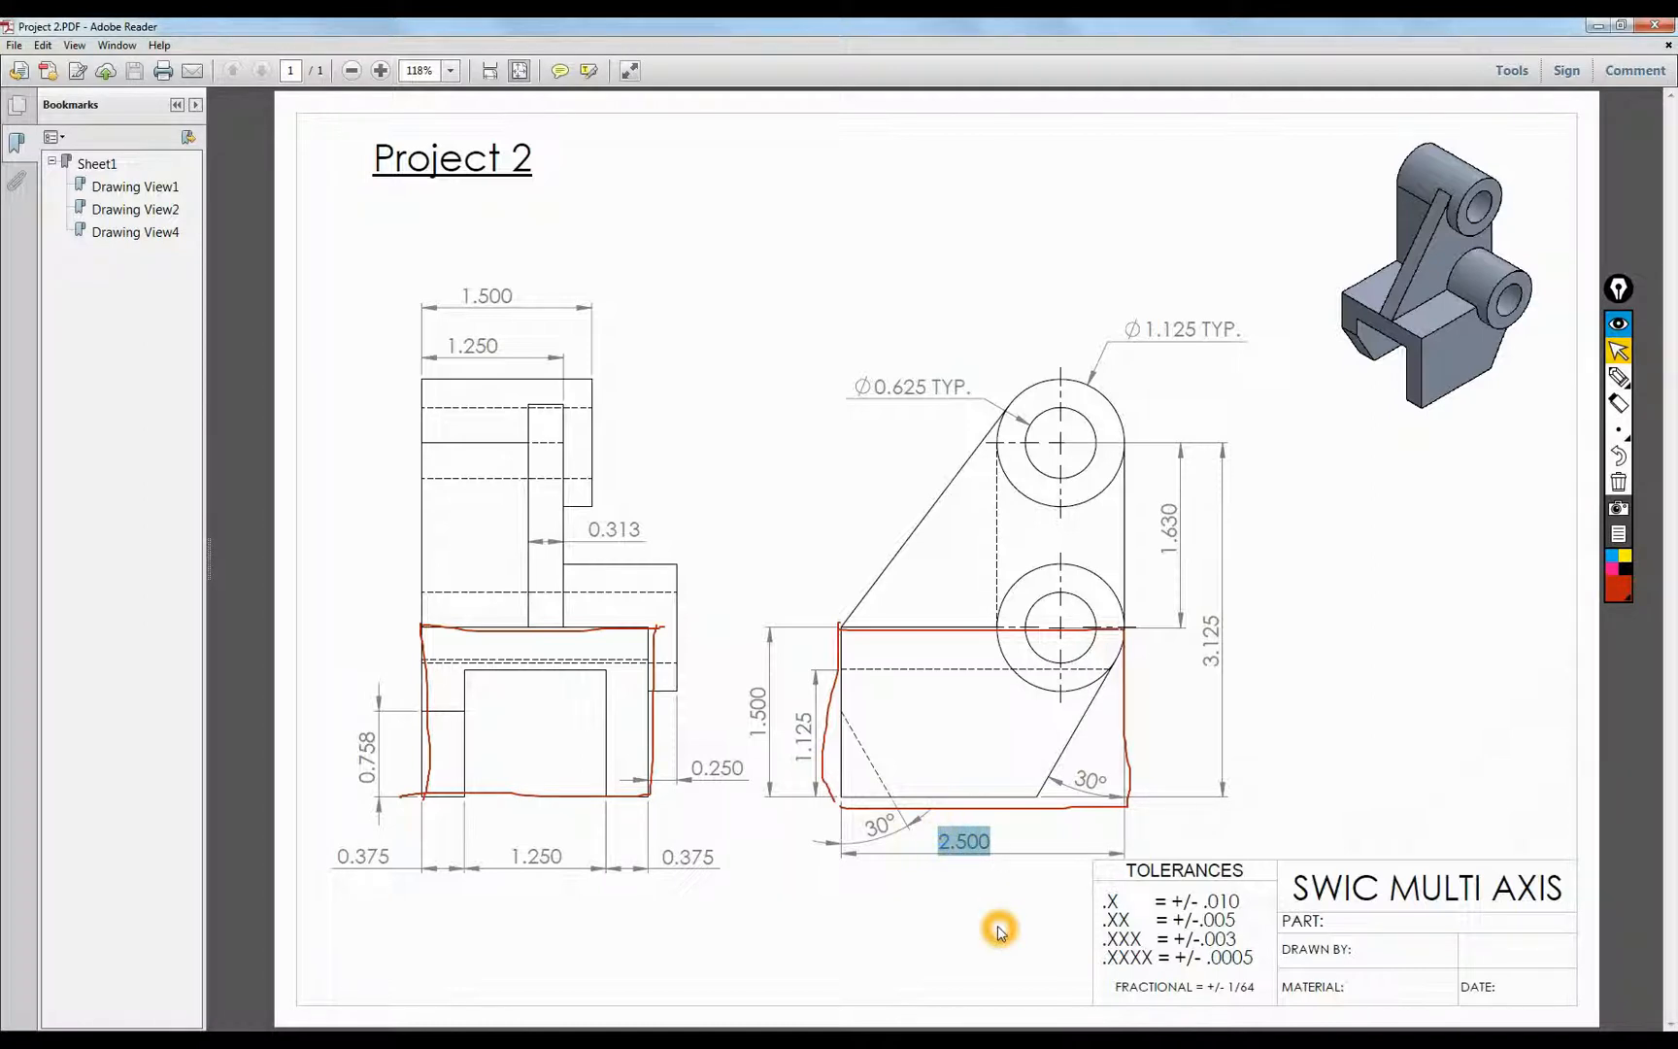
pyautogui.click(343, 859)
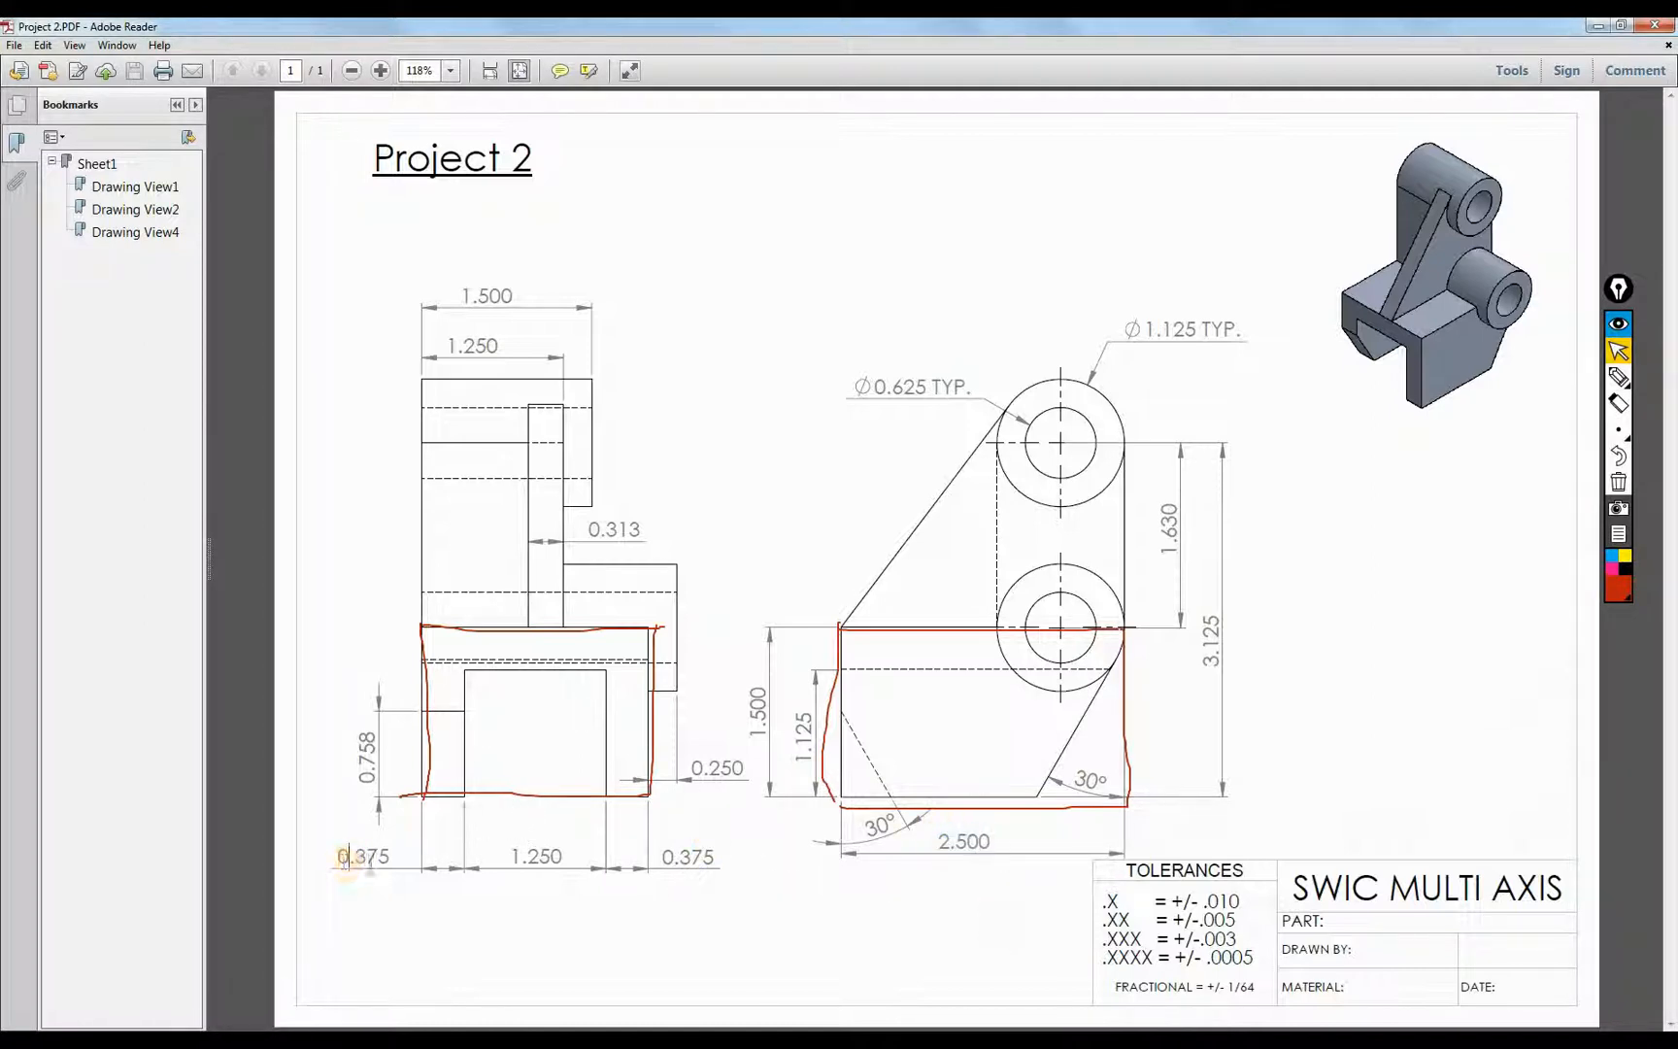
pyautogui.moveTo(346, 858); pyautogui.dragTo(686, 867)
pyautogui.click(719, 863)
pyautogui.click(1619, 483)
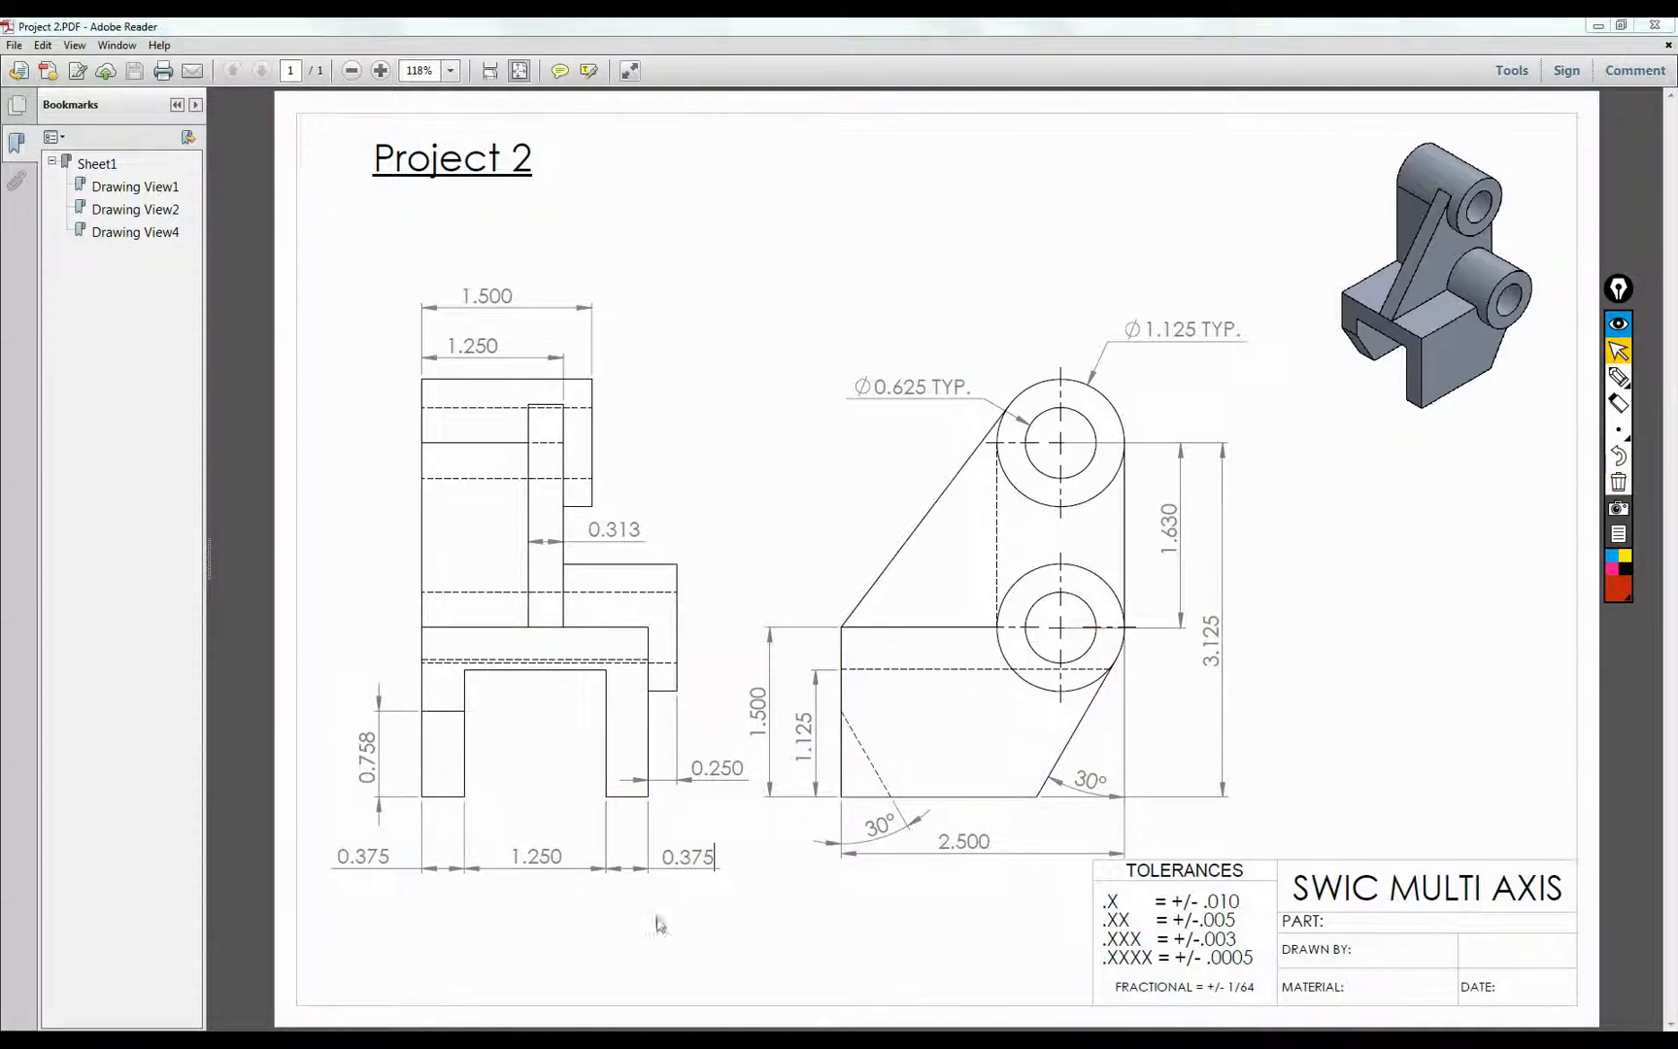
# Switch to Mastercam and create a rectangle 2.5 wide and 2.0 high, anchored by its upper-left corner at the origin
pyautogui.click(282, 1041)
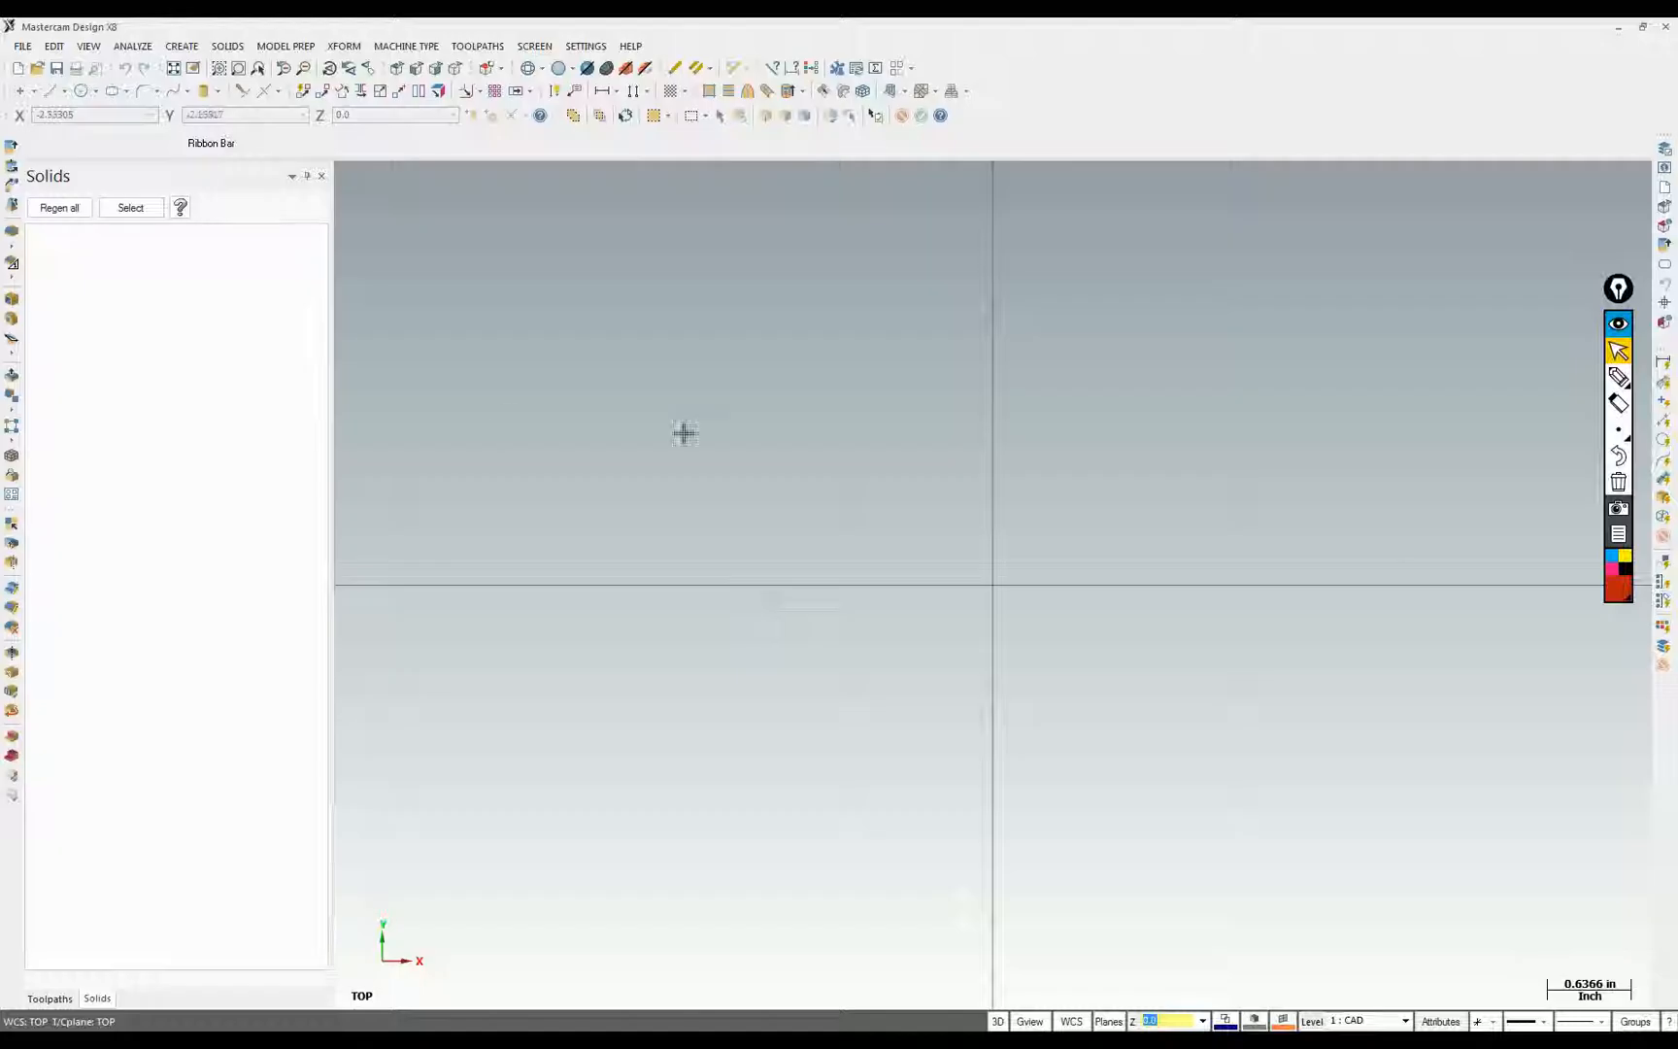
pyautogui.click(113, 91)
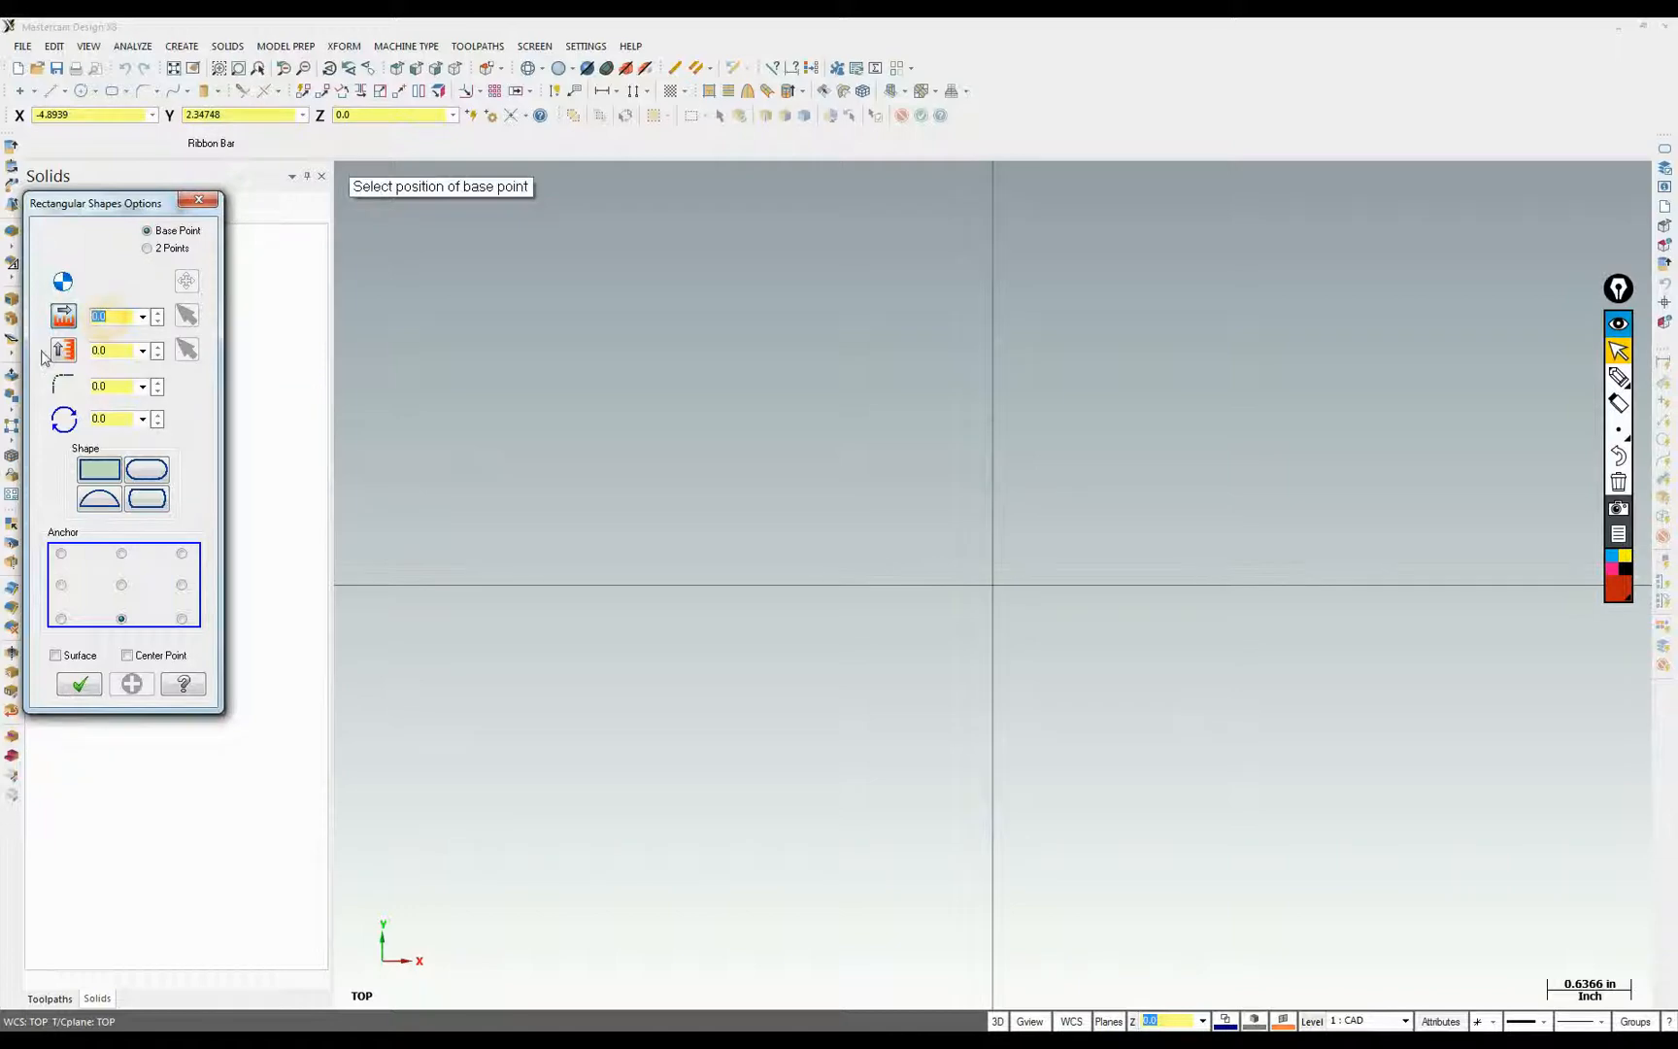
pyautogui.click(115, 350)
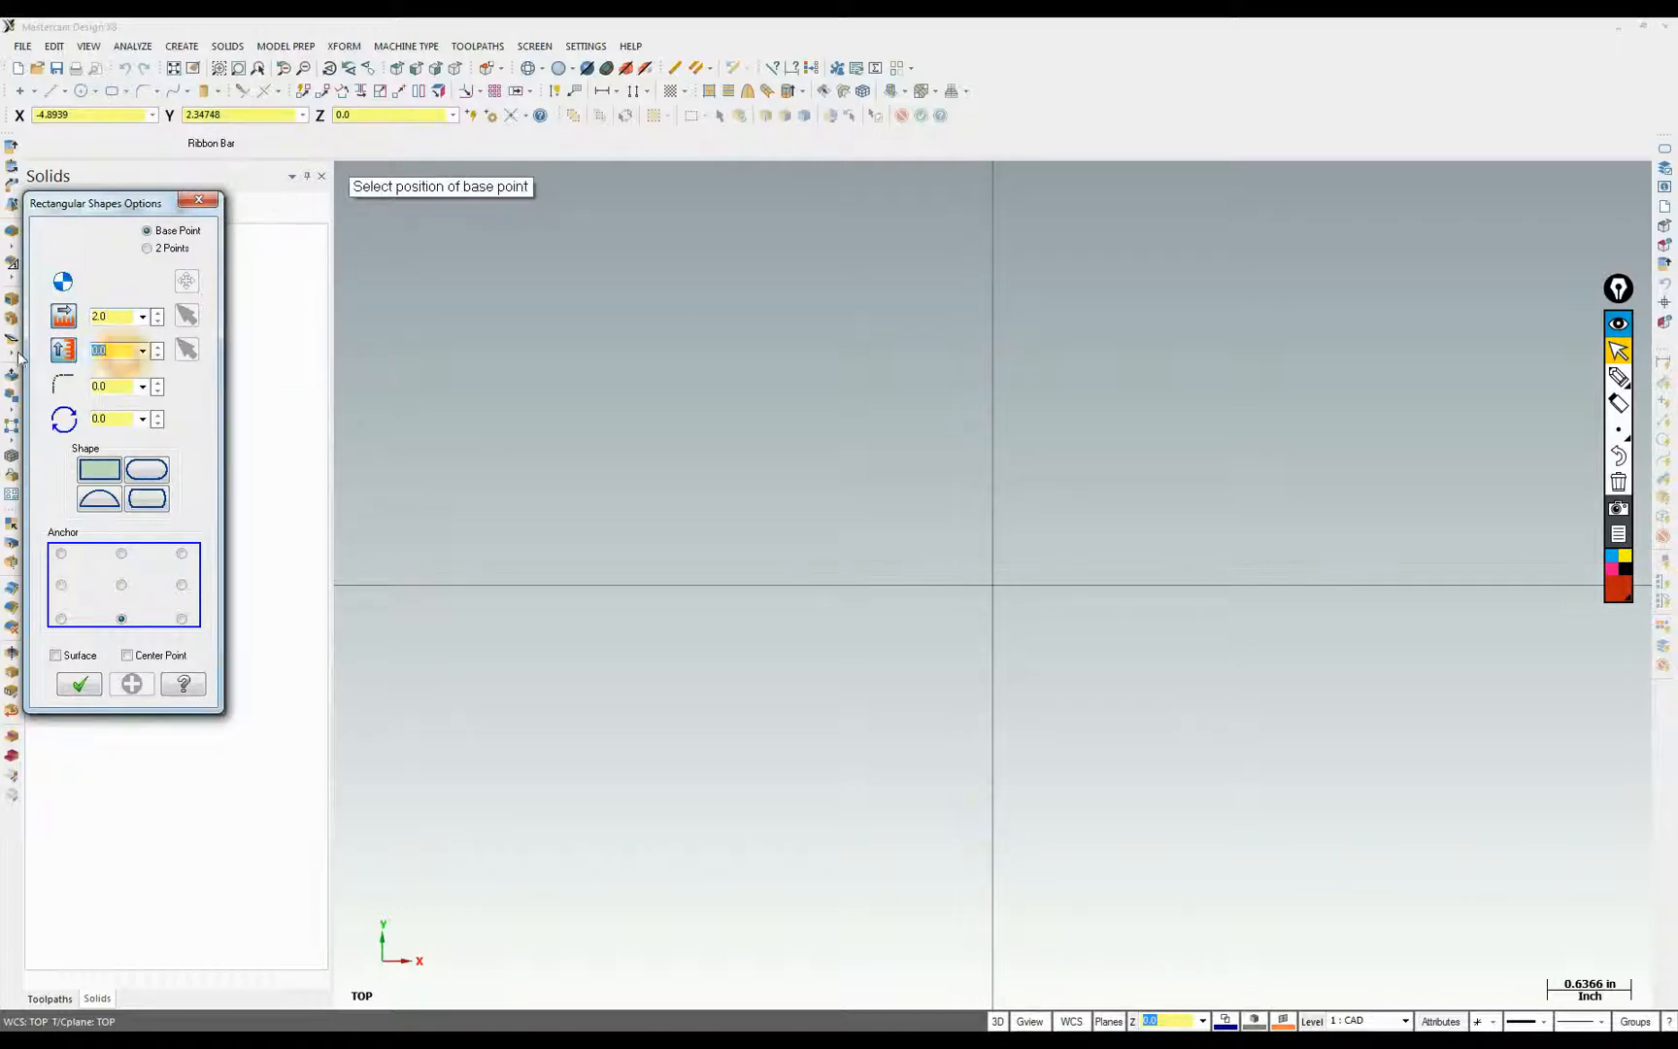
pyautogui.click(124, 317)
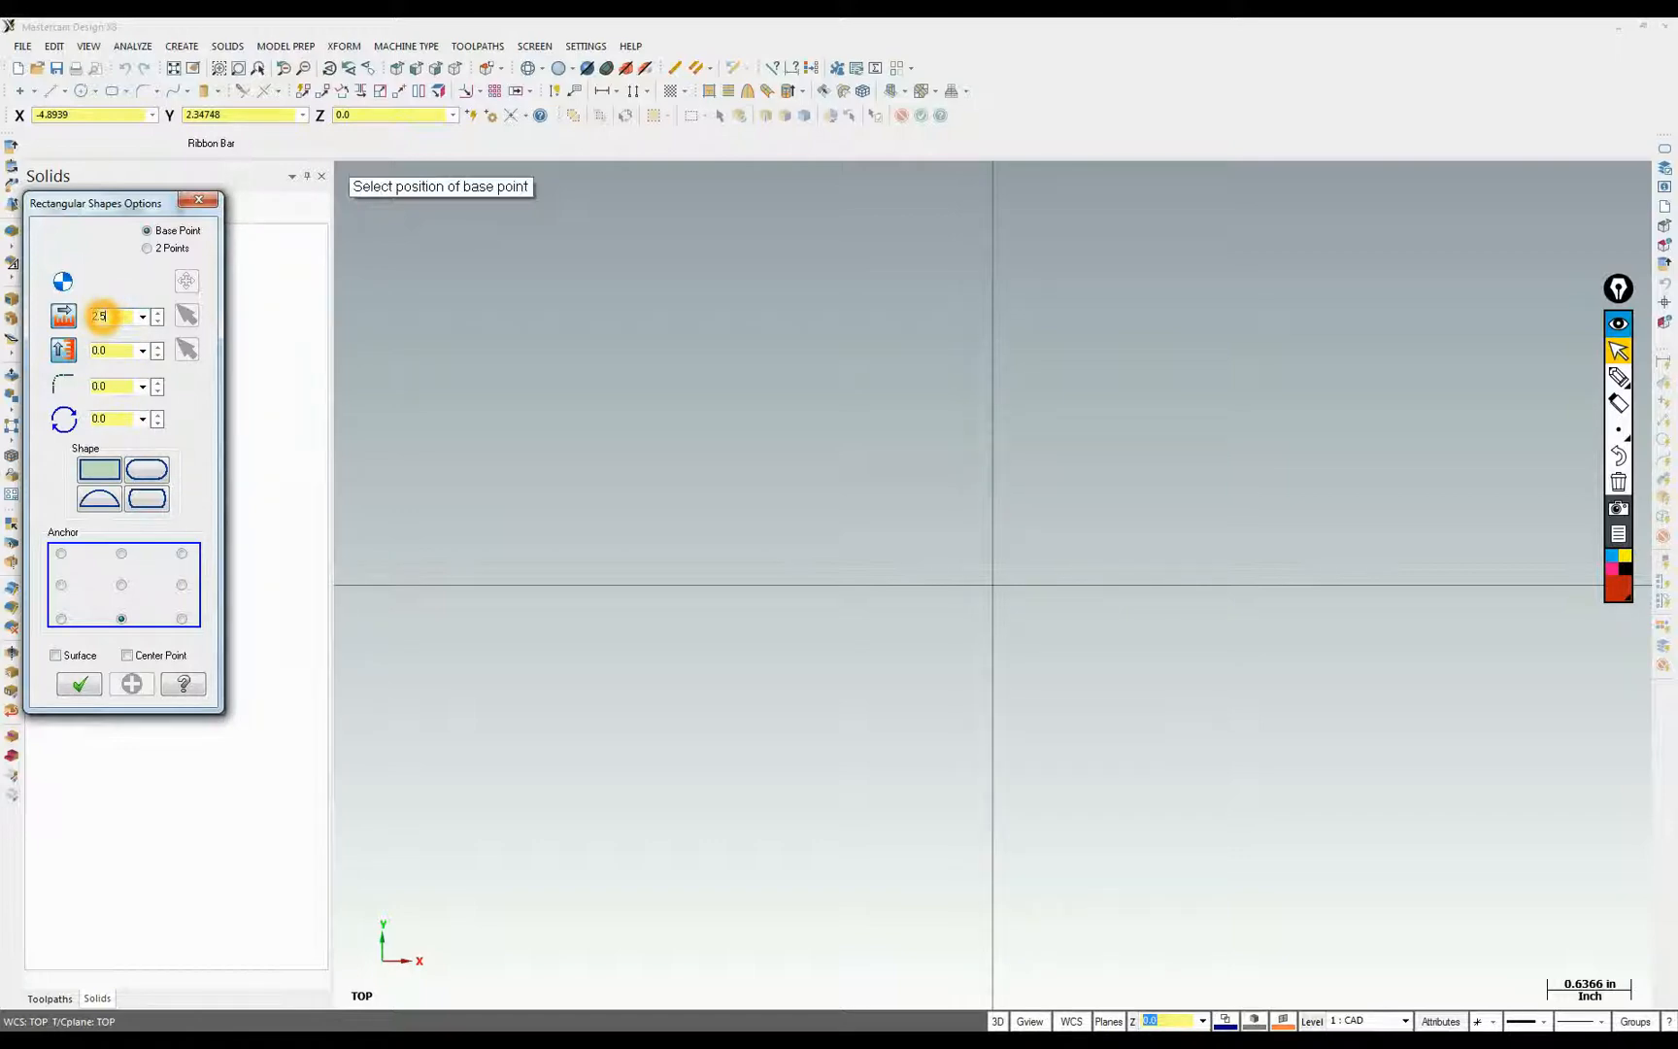
pyautogui.write('2.5')
pyautogui.click(127, 349)
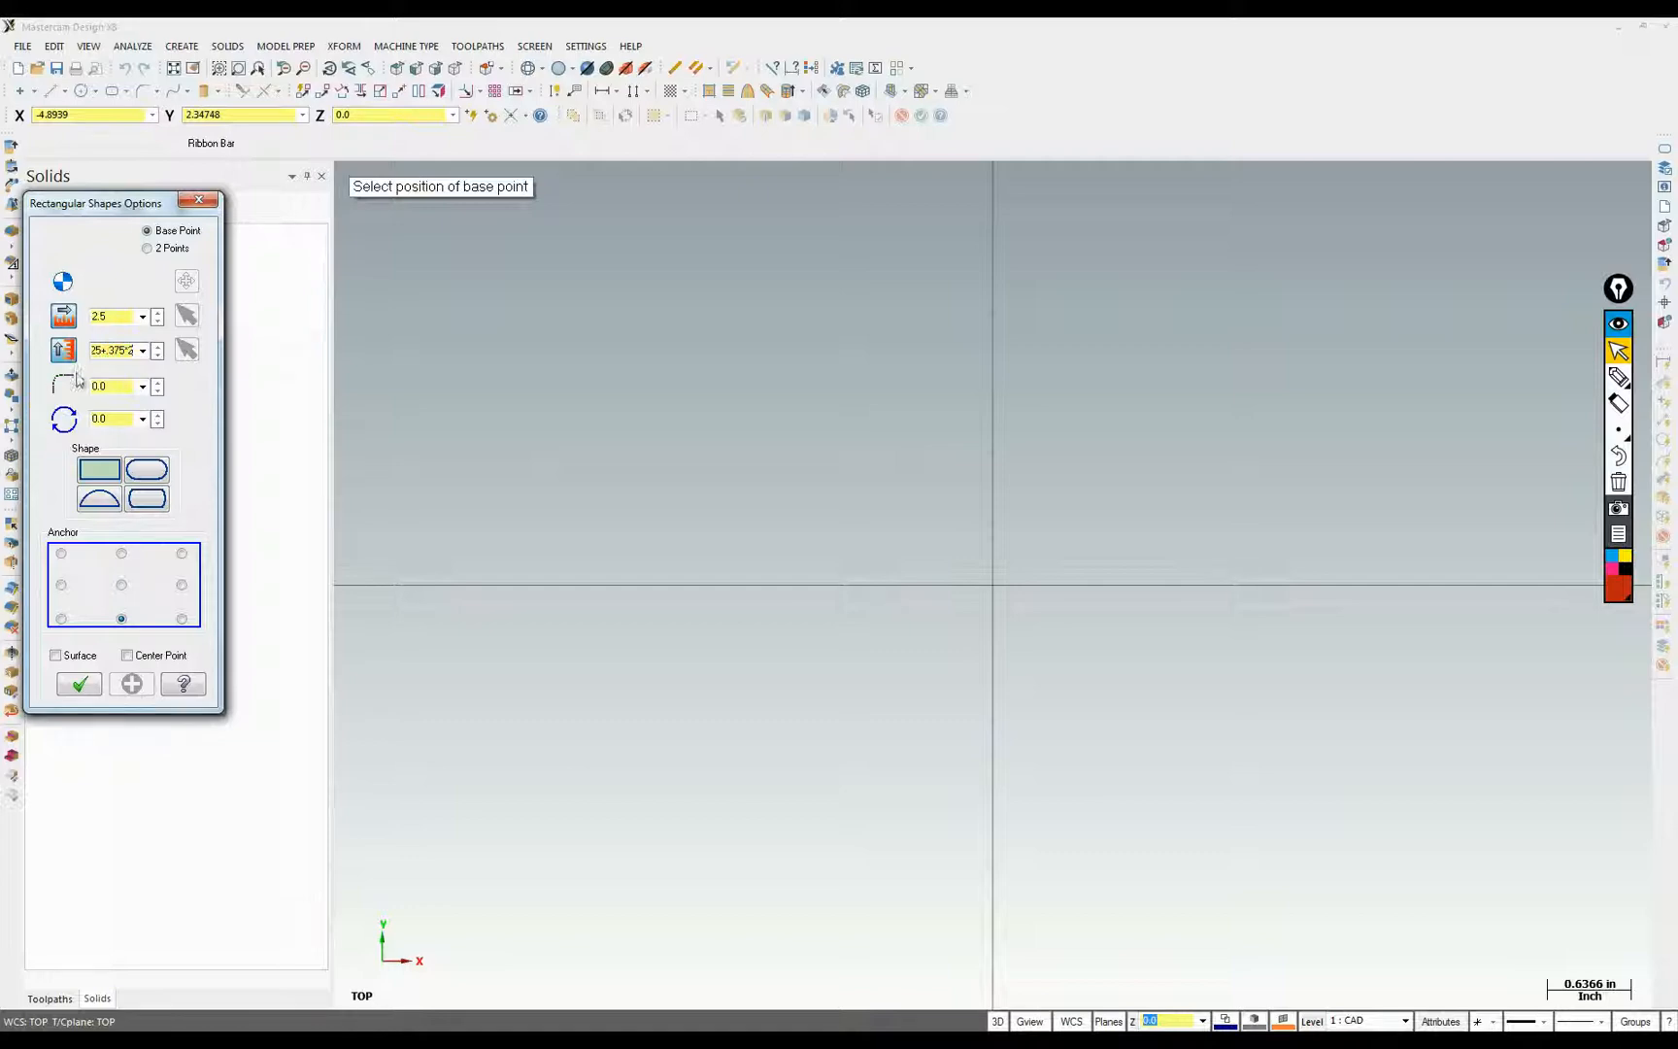
pyautogui.click(146, 355)
pyautogui.click(118, 348)
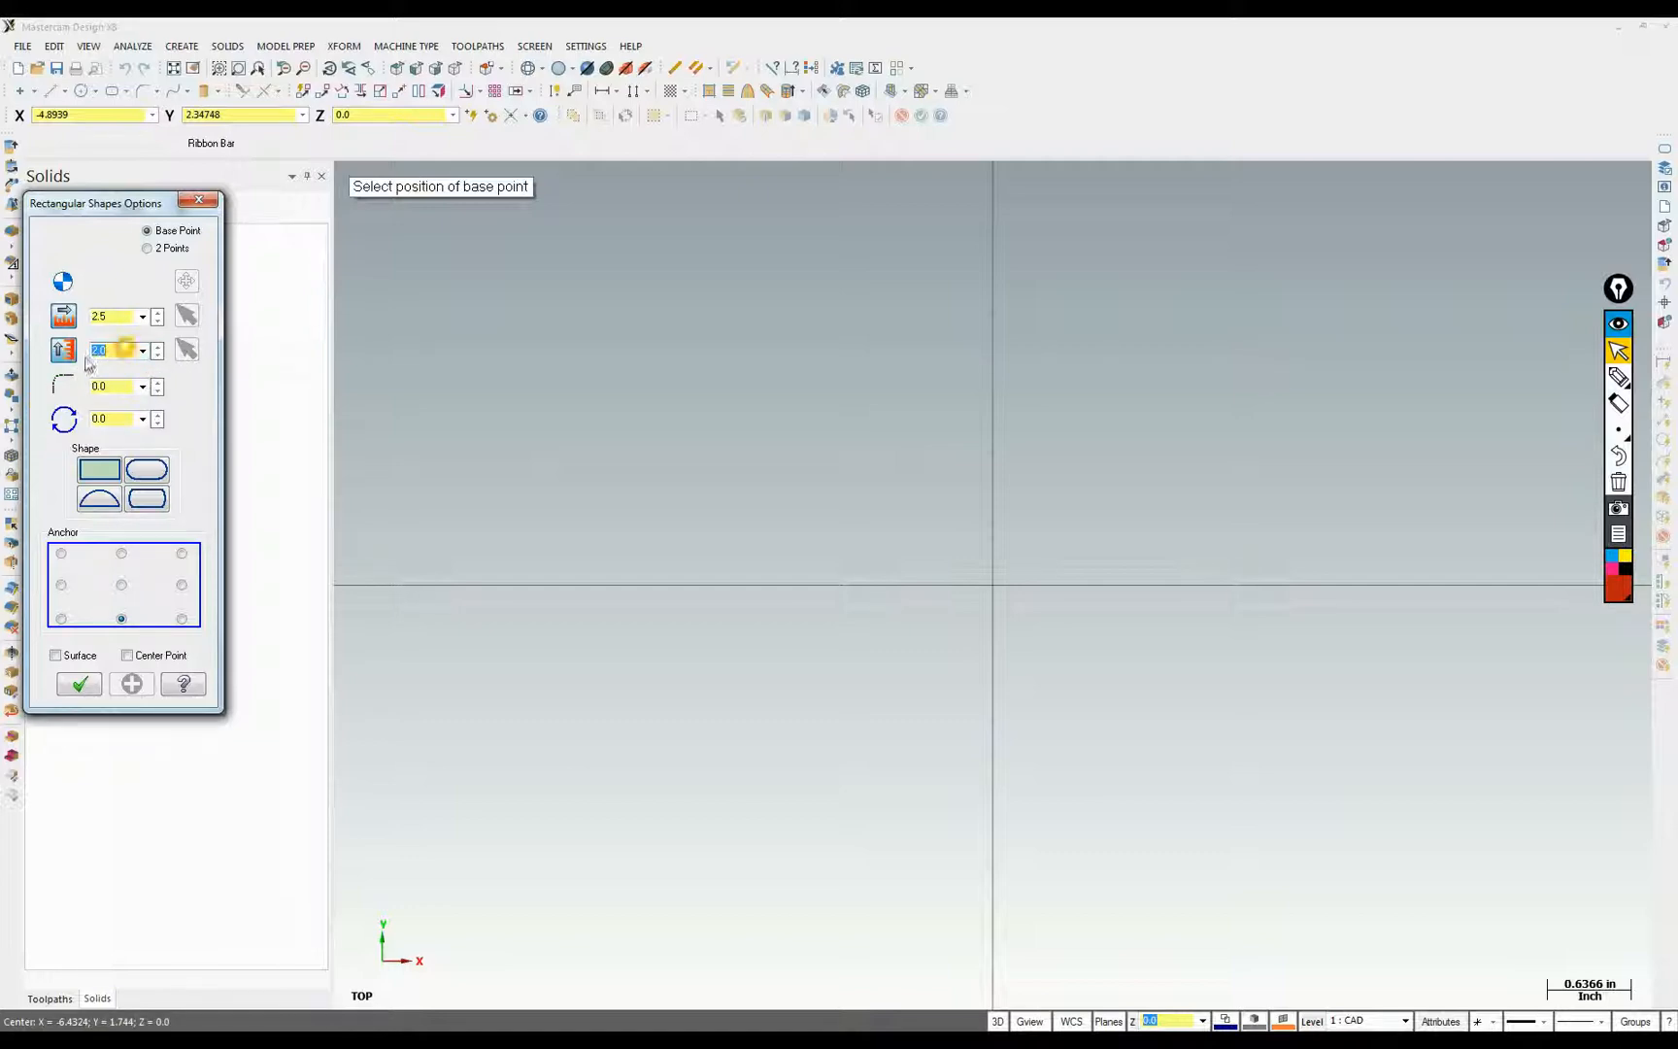
pyautogui.click(61, 553)
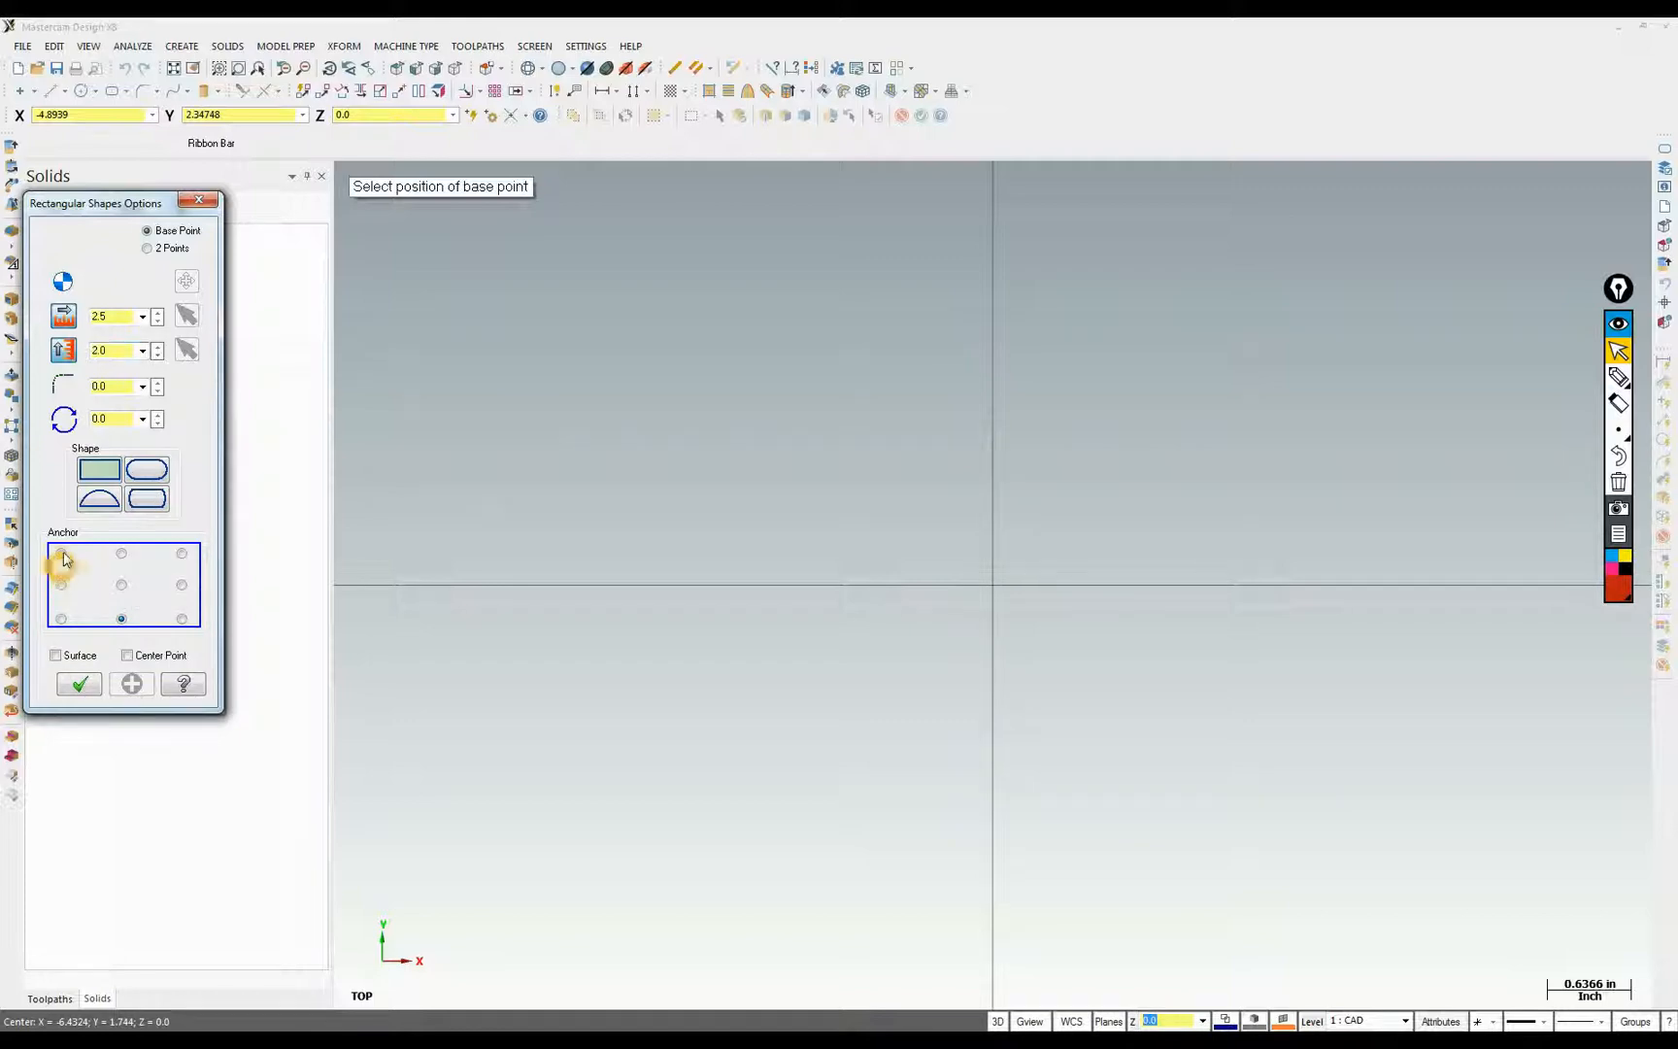
pyautogui.click(998, 589)
pyautogui.click(68, 692)
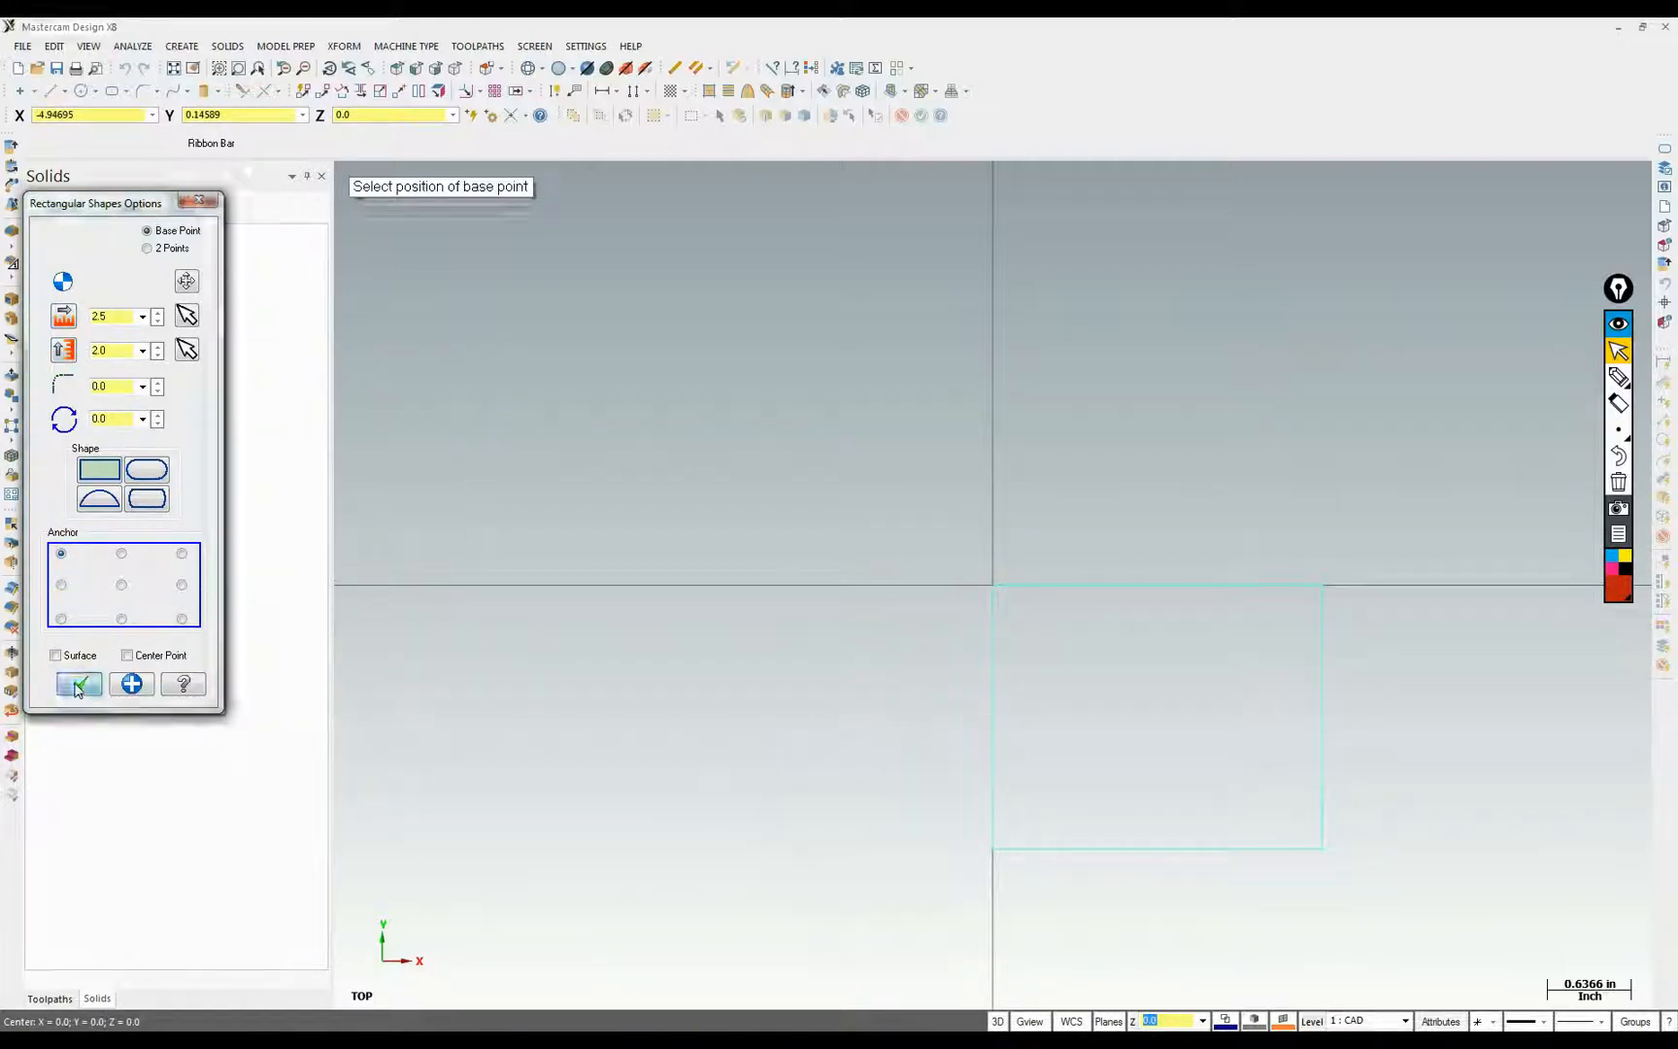
# Look up the base block's height dimension on the Project 2 drawing in Adobe Reader
pyautogui.moveTo(820, 708); pyautogui.dragTo(1172, 633, button='middle')
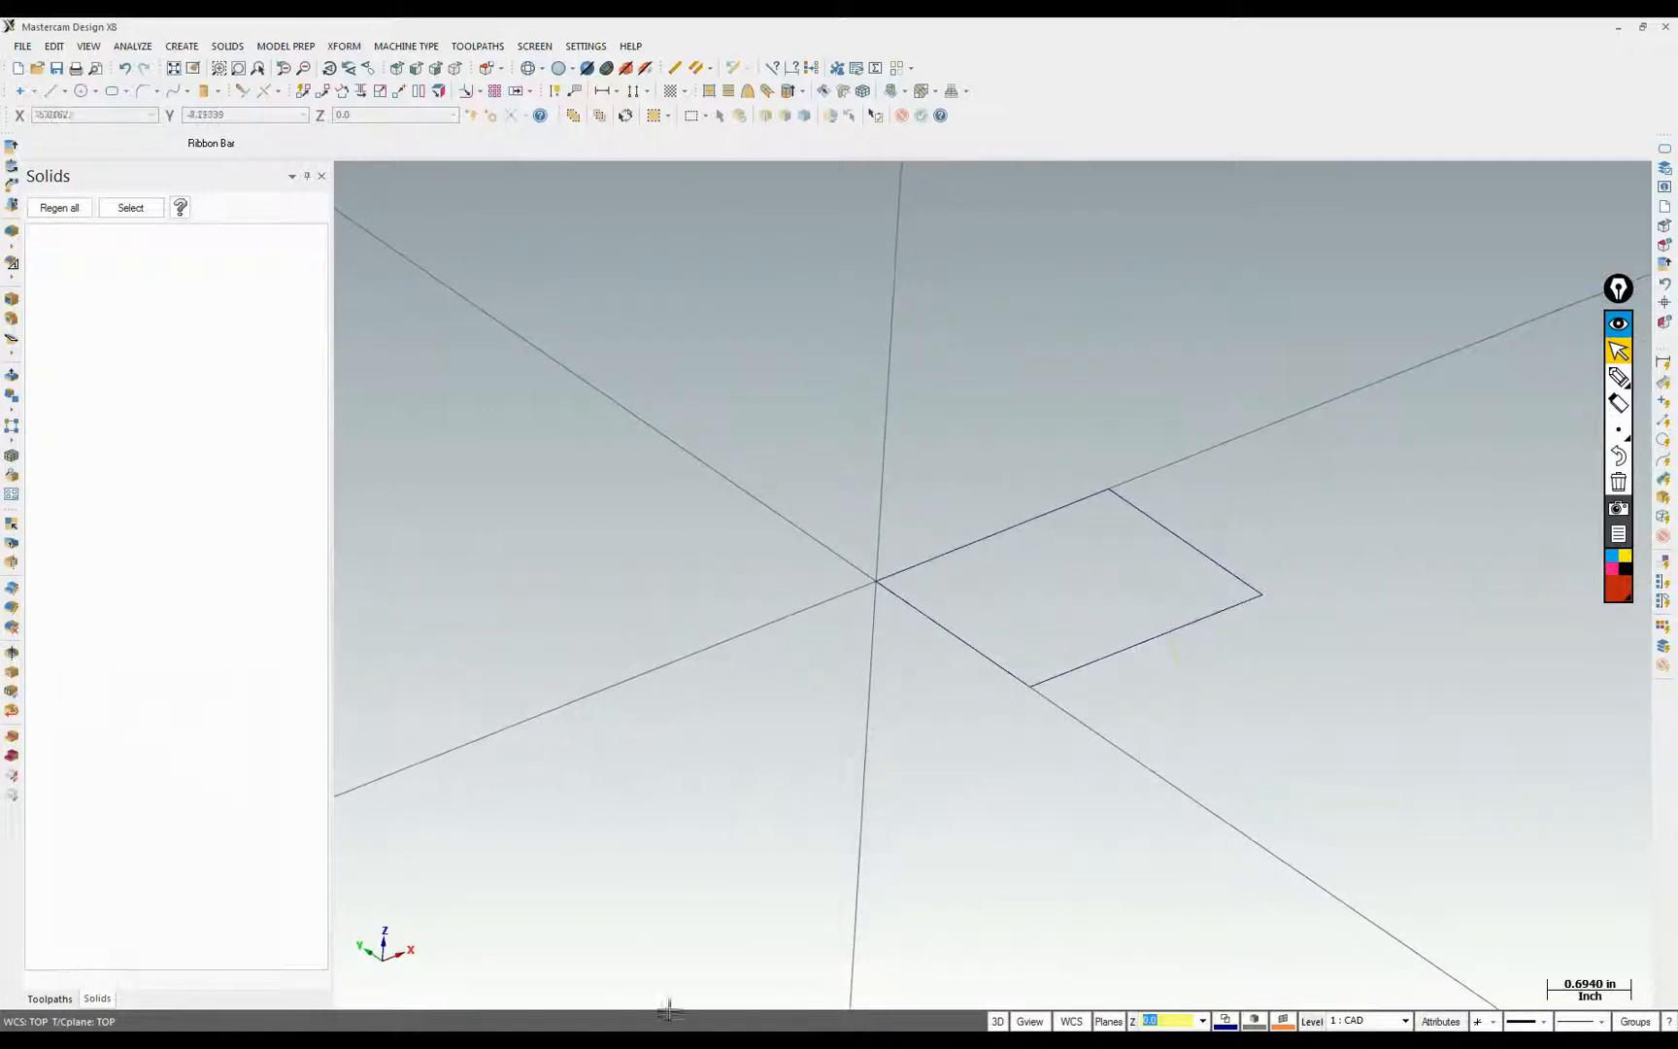
pyautogui.hotkey('alt', 'Tab')
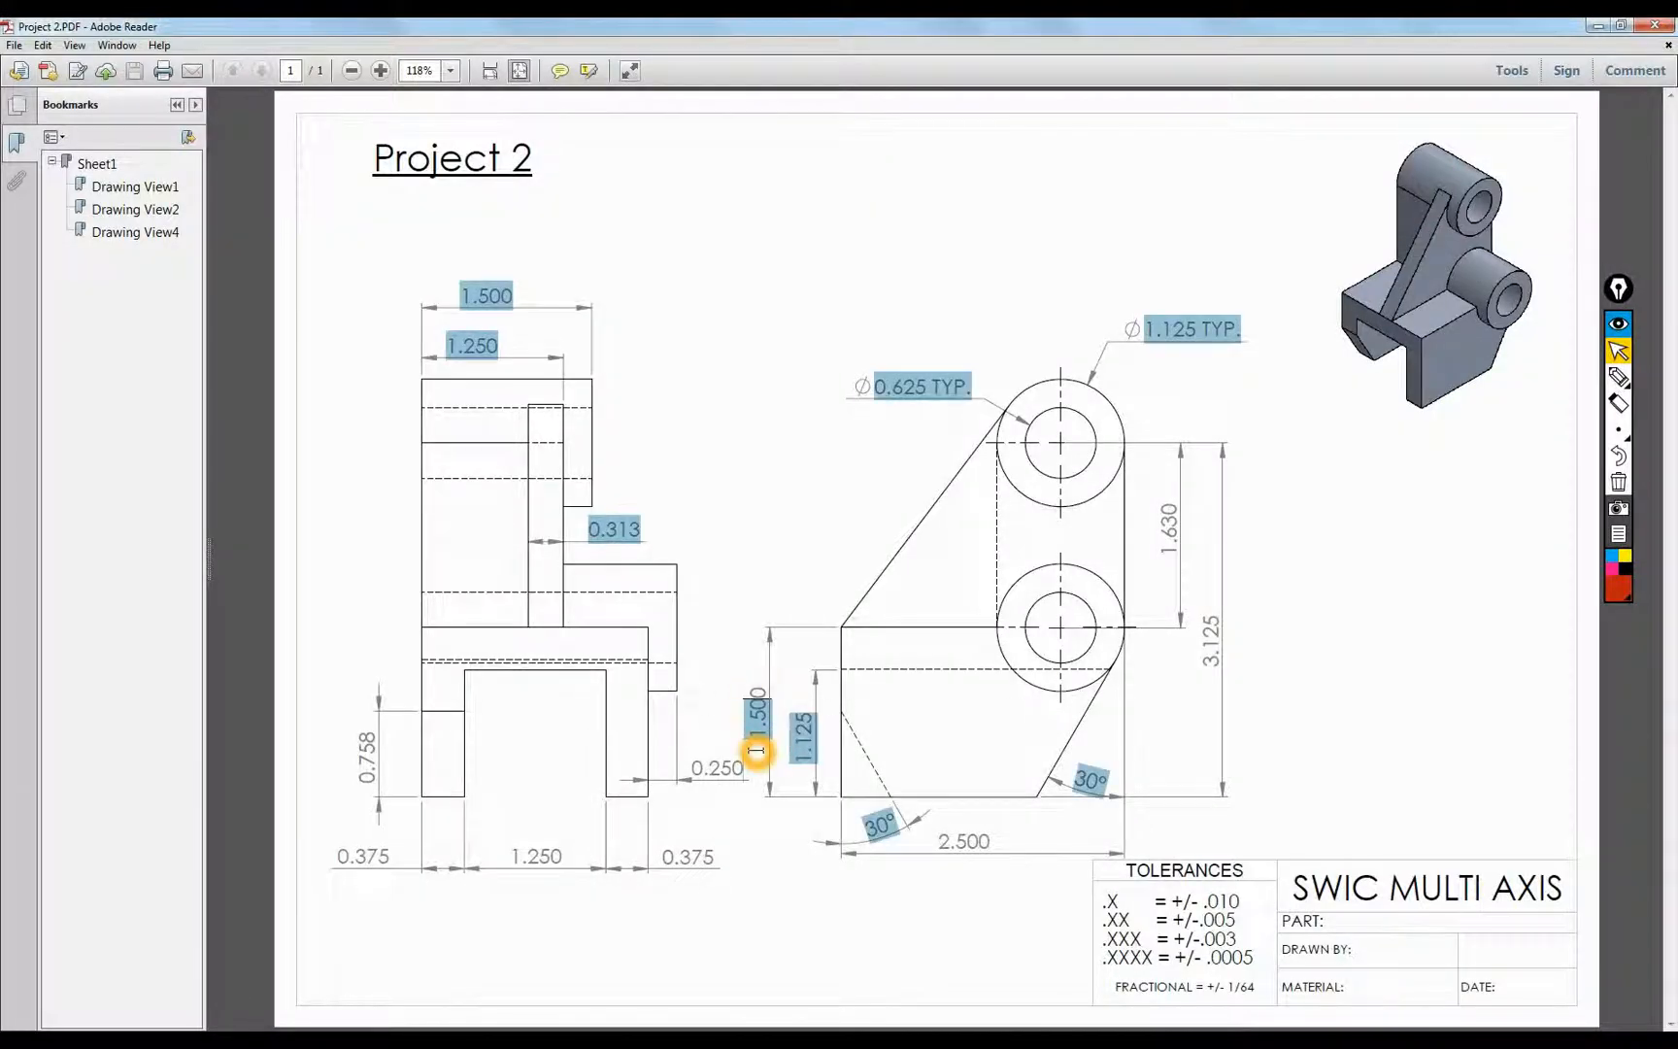
pyautogui.doubleClick(758, 704)
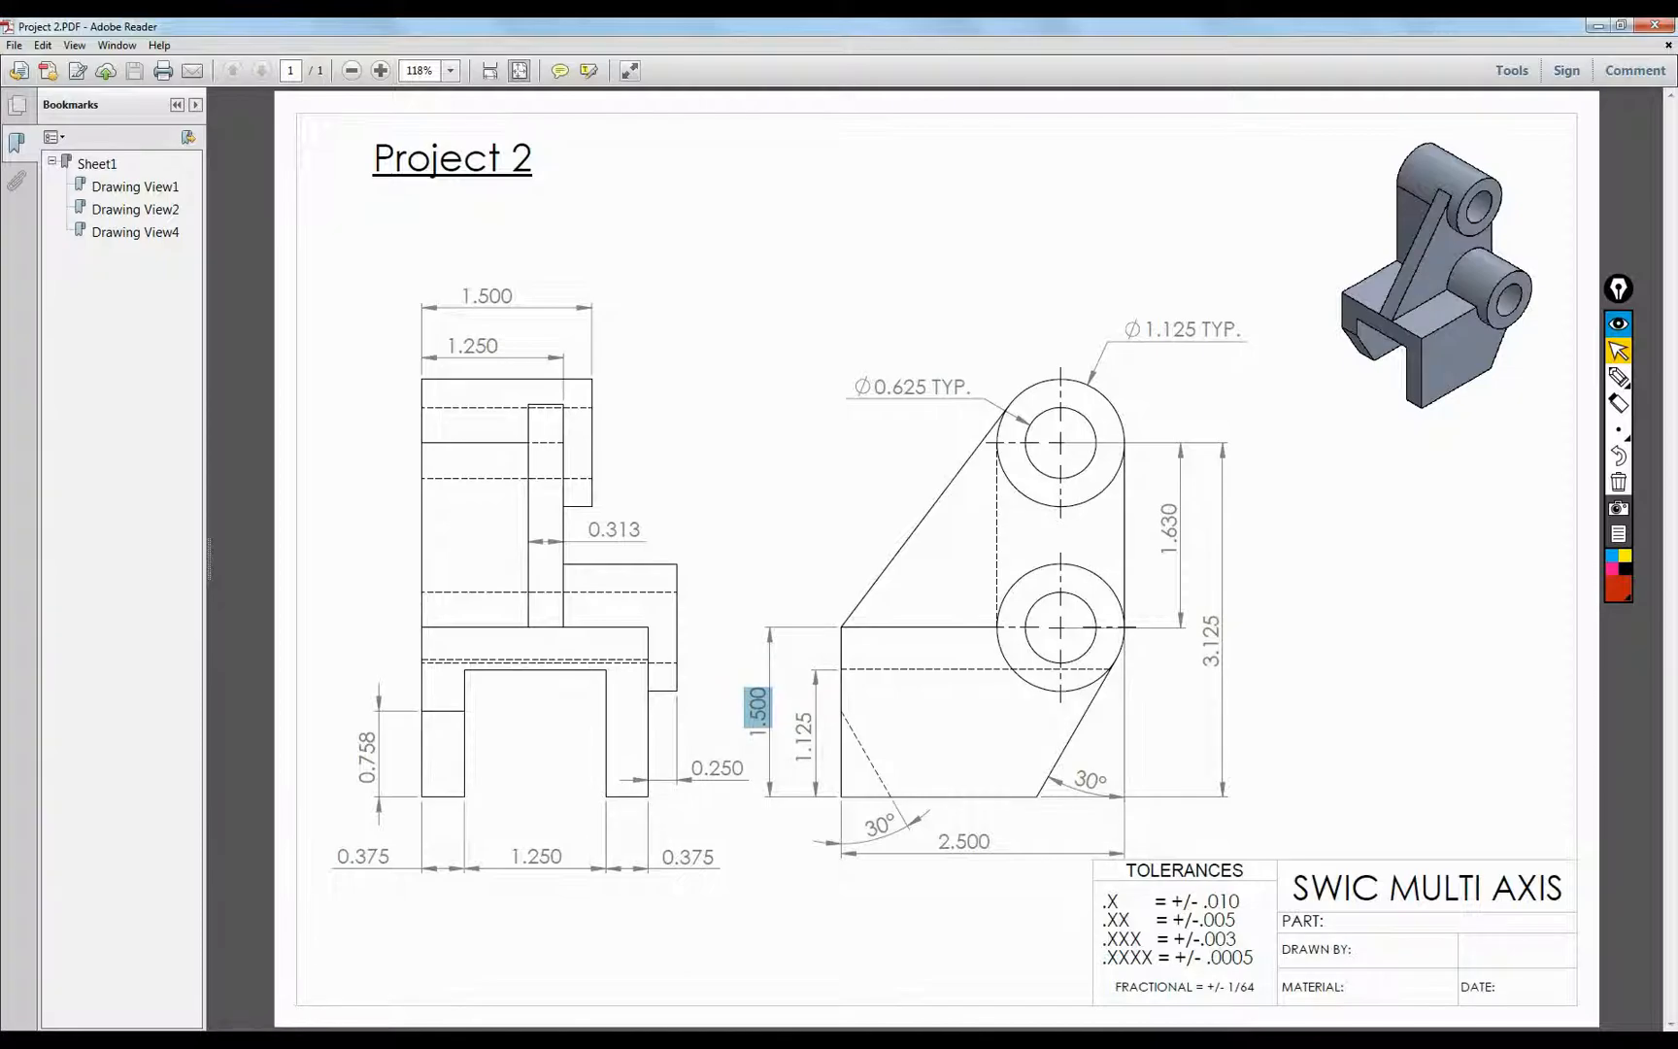
# Switch to Mastercam and extrude the rectangle 1.5 as a new body, reversing the direction so it rises upward
pyautogui.hotkey('alt', 'Tab')
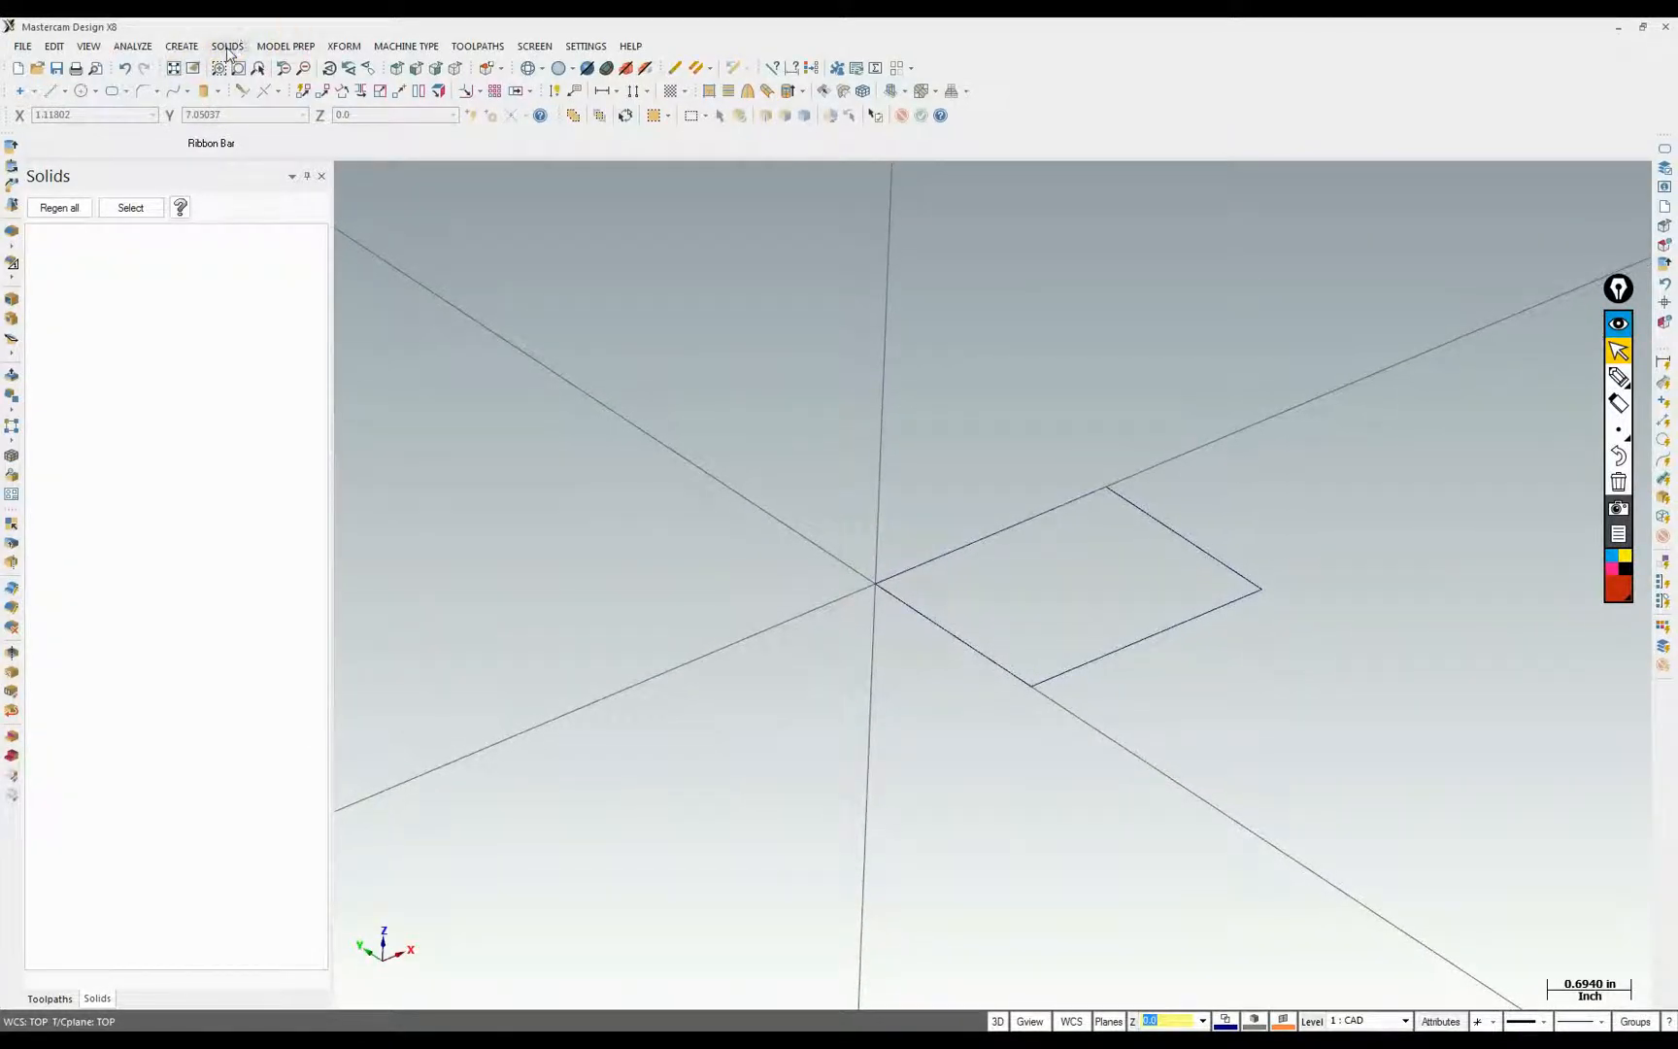
pyautogui.click(228, 46)
pyautogui.click(238, 60)
pyautogui.click(1033, 523)
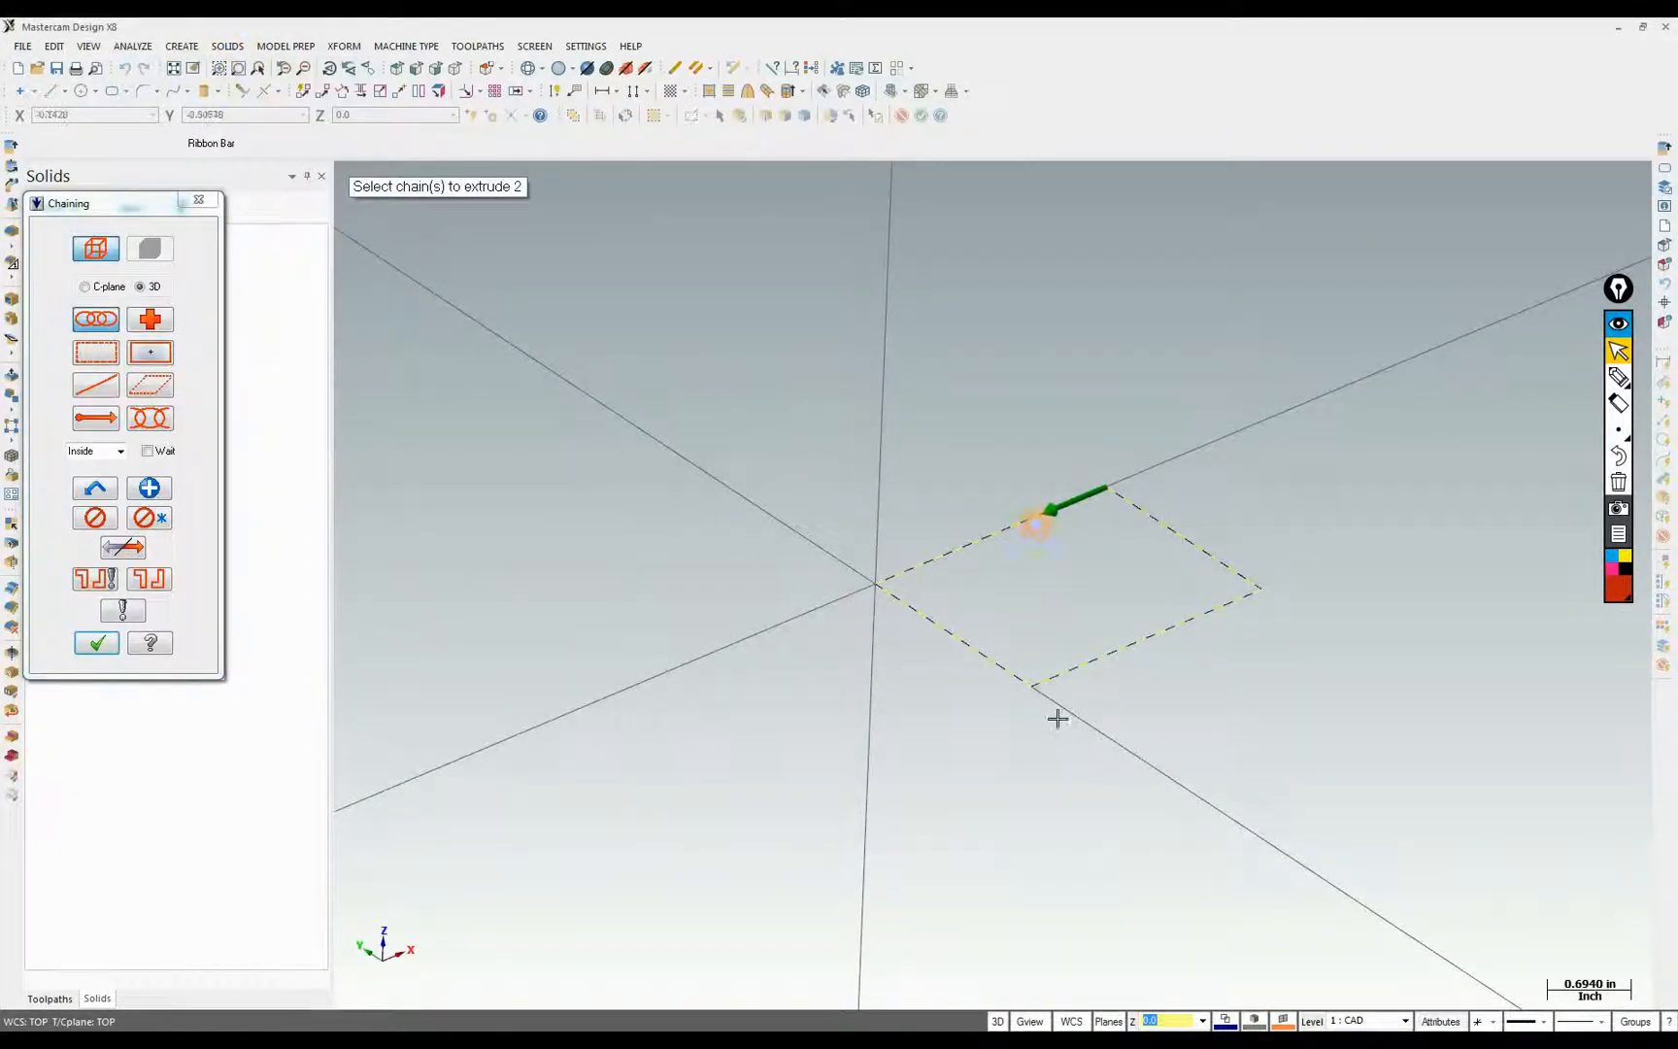
pyautogui.press('Return')
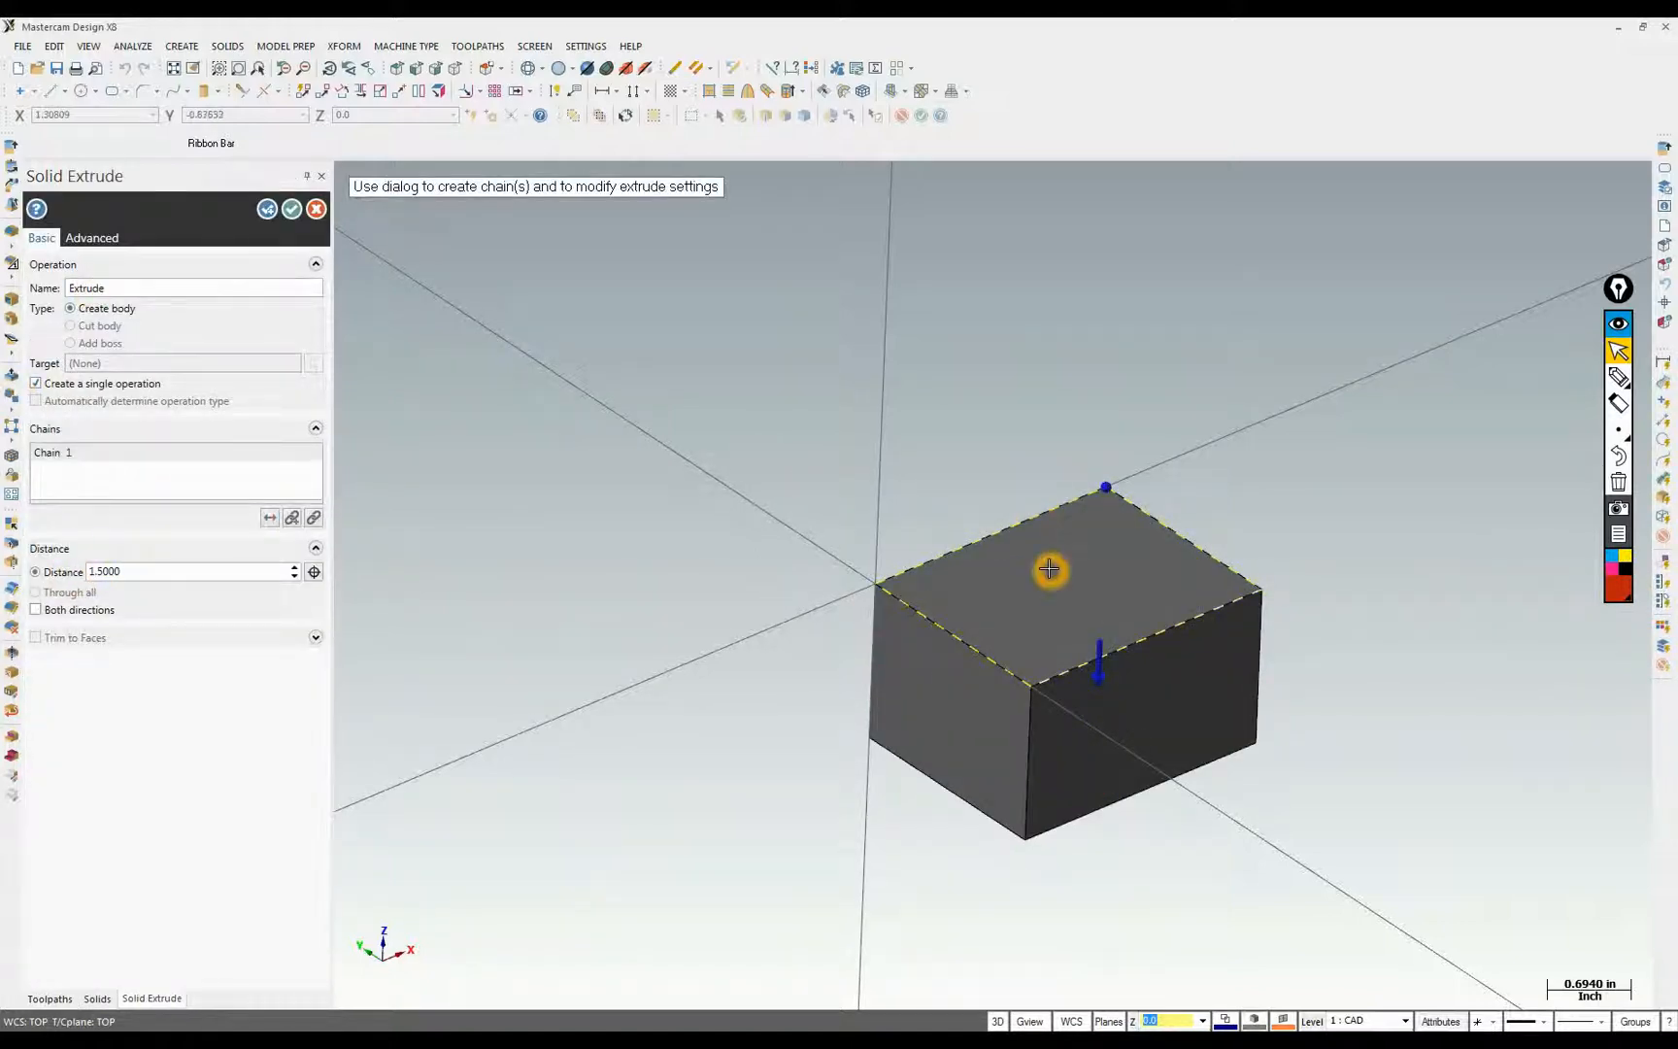
pyautogui.click(270, 517)
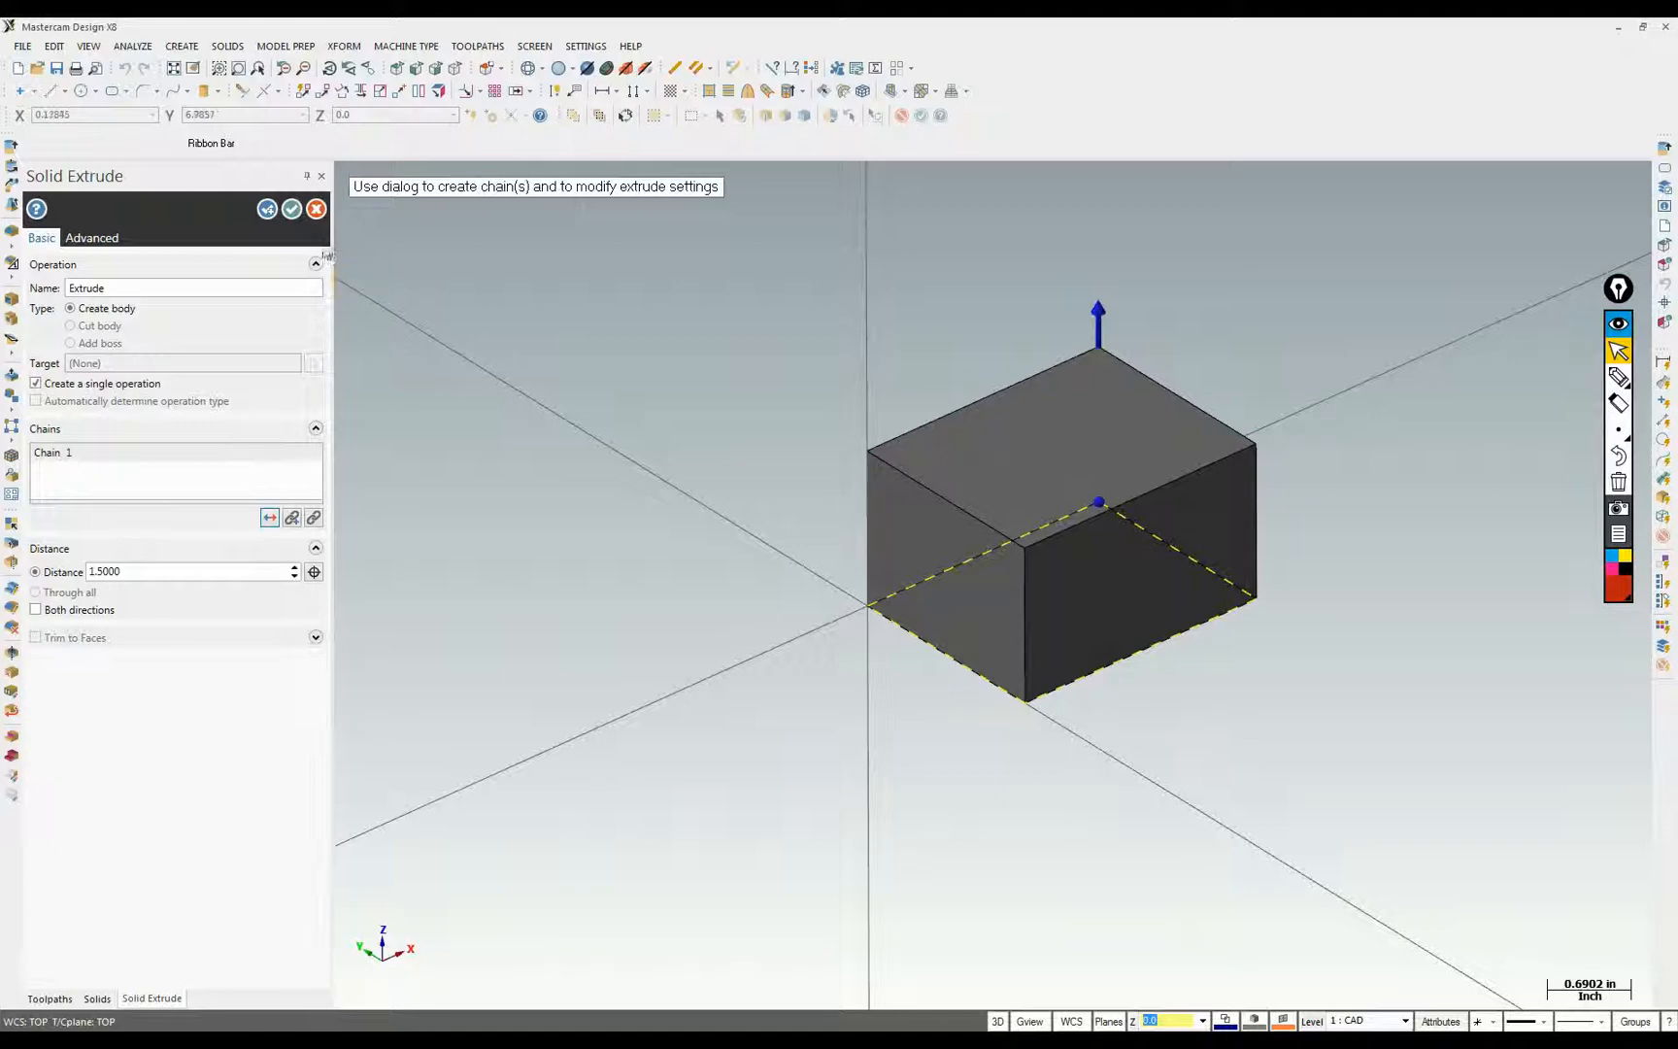
pyautogui.click(290, 210)
pyautogui.click(602, 622)
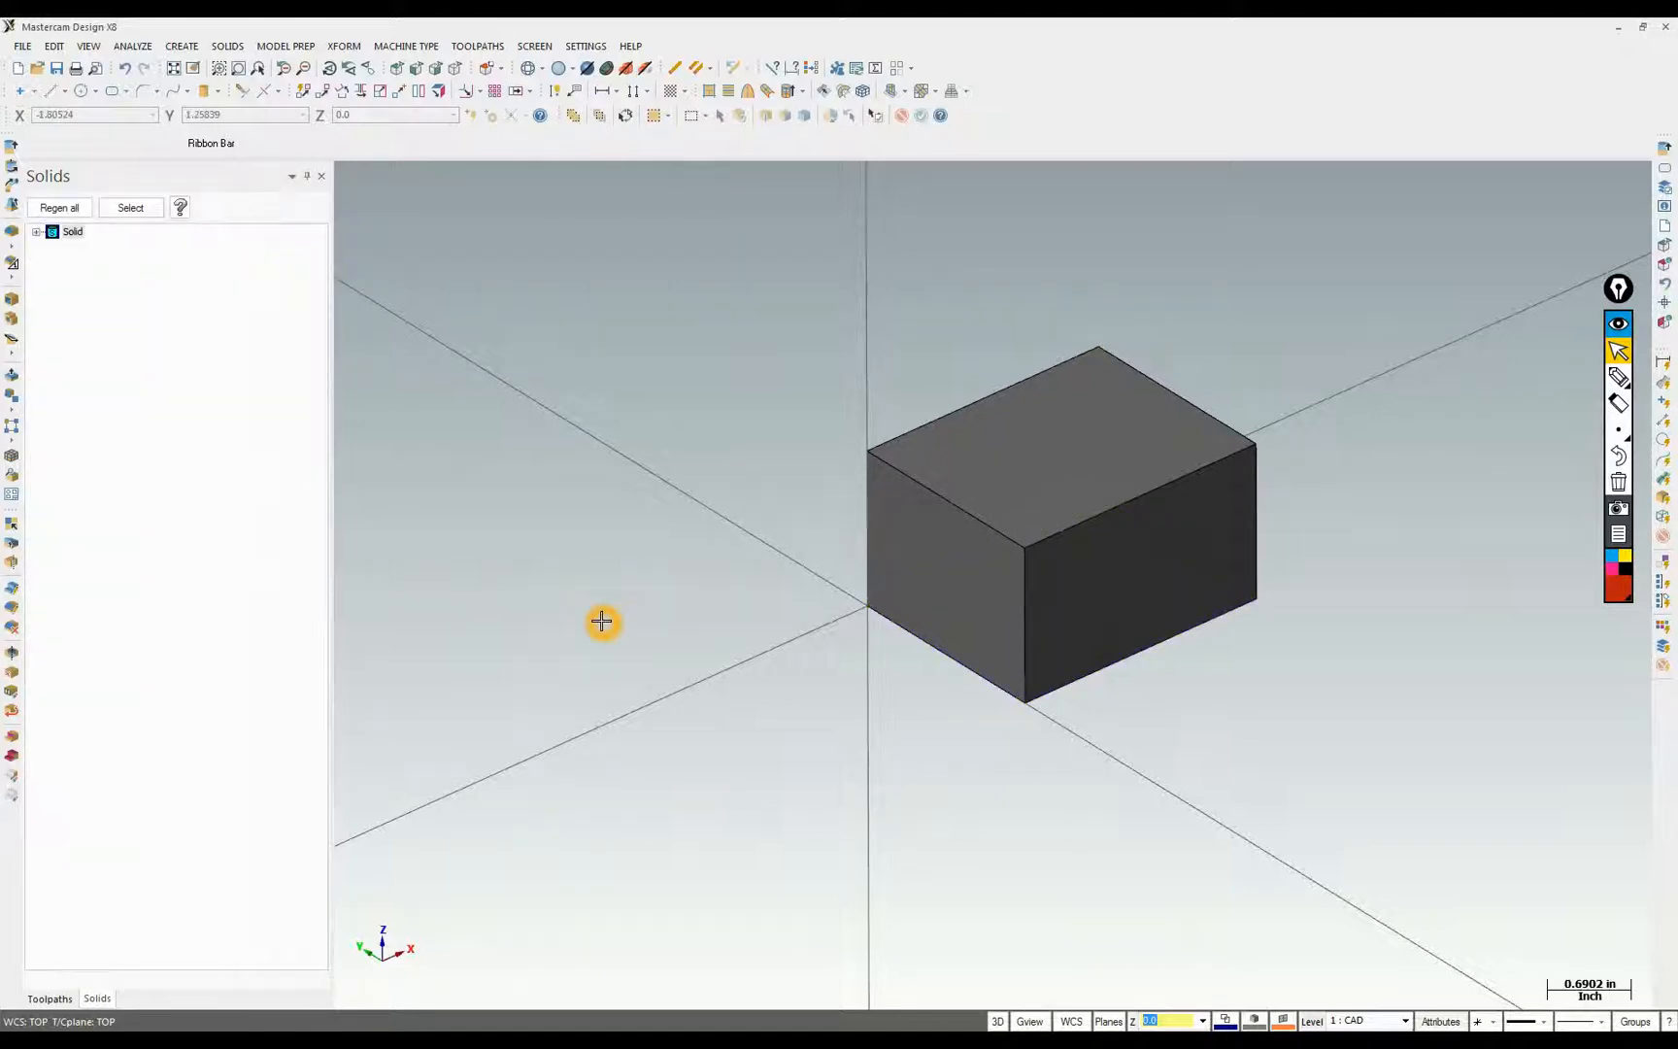
pyautogui.click(46, 207)
# Switch to Adobe Reader and examine the centre slot's profile, cut direction, width and height dimensions on the drawing, and clear the markings
pyautogui.hotkey('alt', 'Tab')
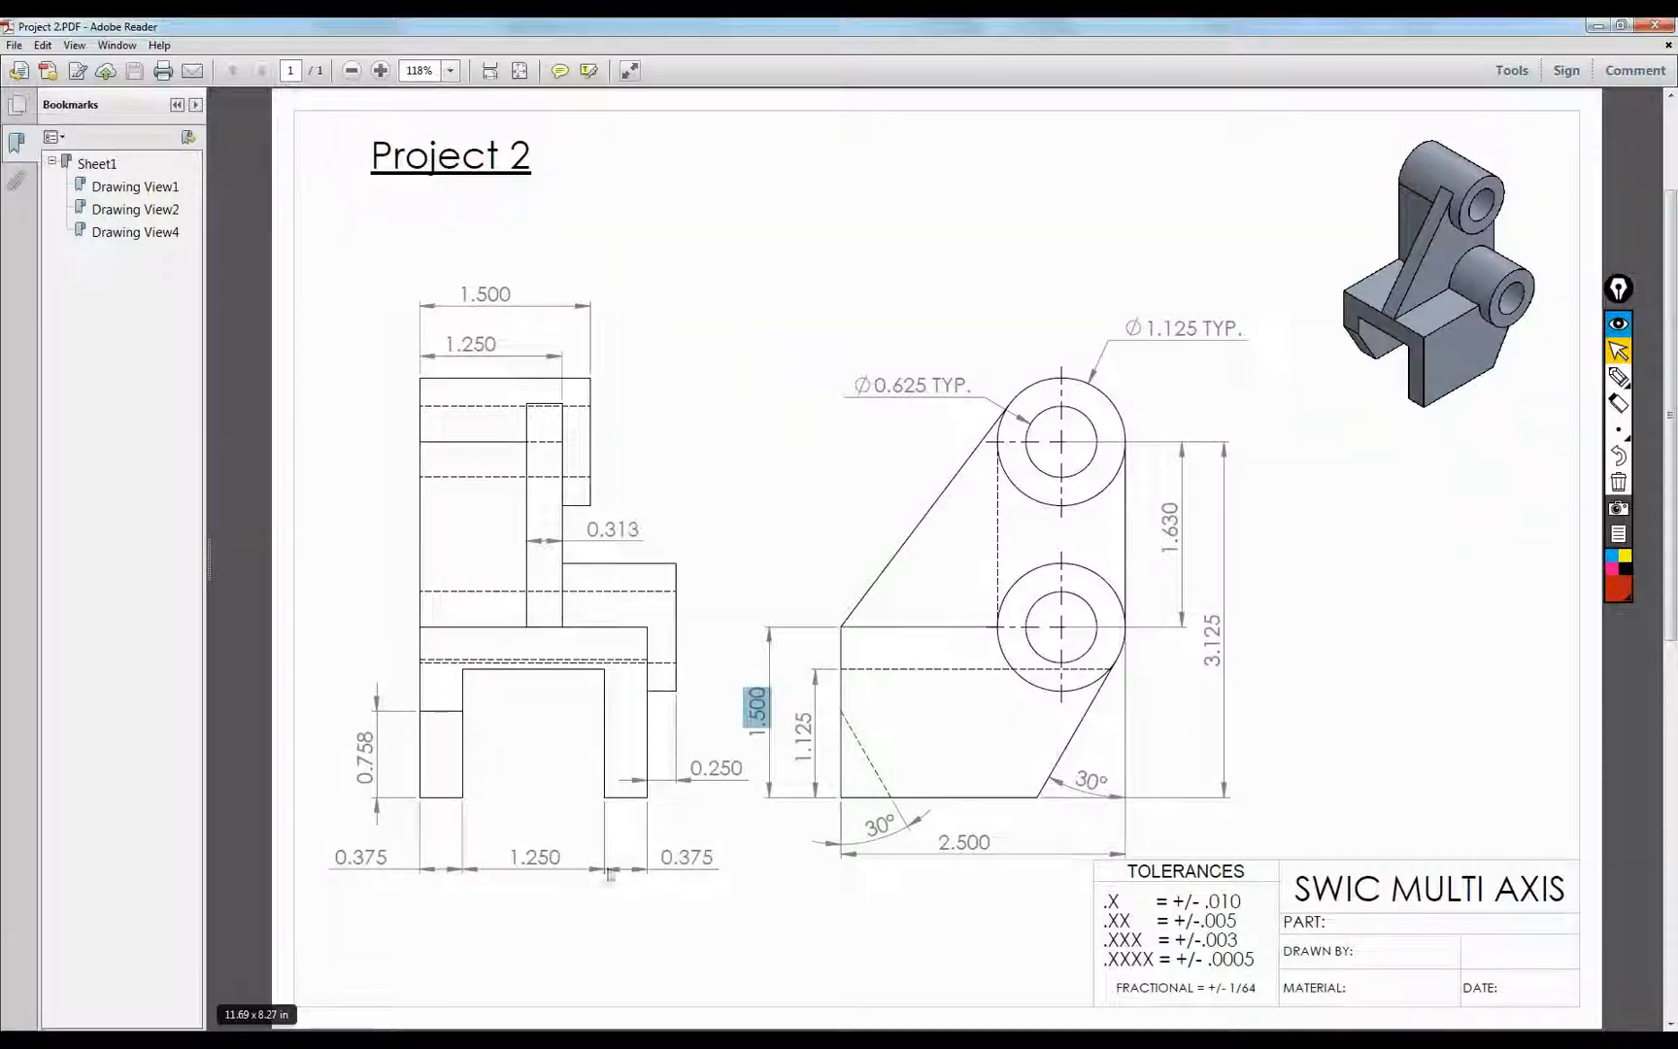
pyautogui.click(1618, 377)
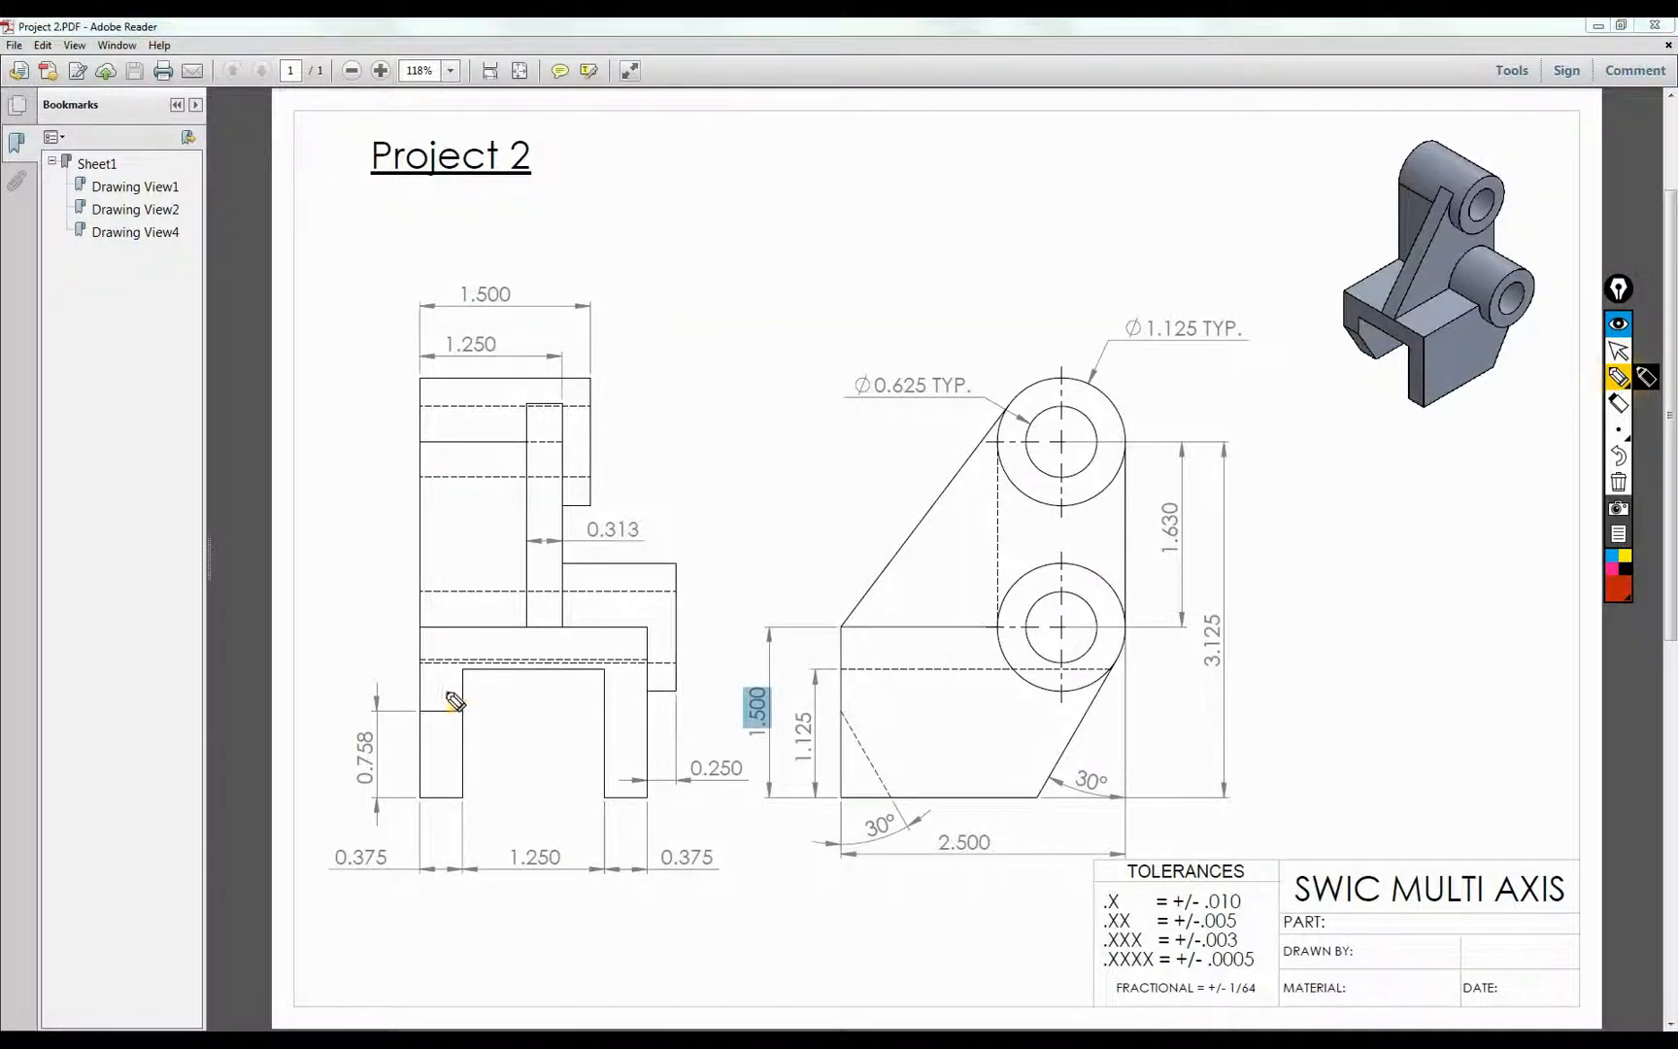
pyautogui.moveTo(465, 670); pyautogui.dragTo(468, 796)
pyautogui.moveTo(473, 668)
pyautogui.mouseDown()
pyautogui.moveTo(612, 679)
pyautogui.moveTo(610, 799)
pyautogui.moveTo(477, 801)
pyautogui.mouseUp()
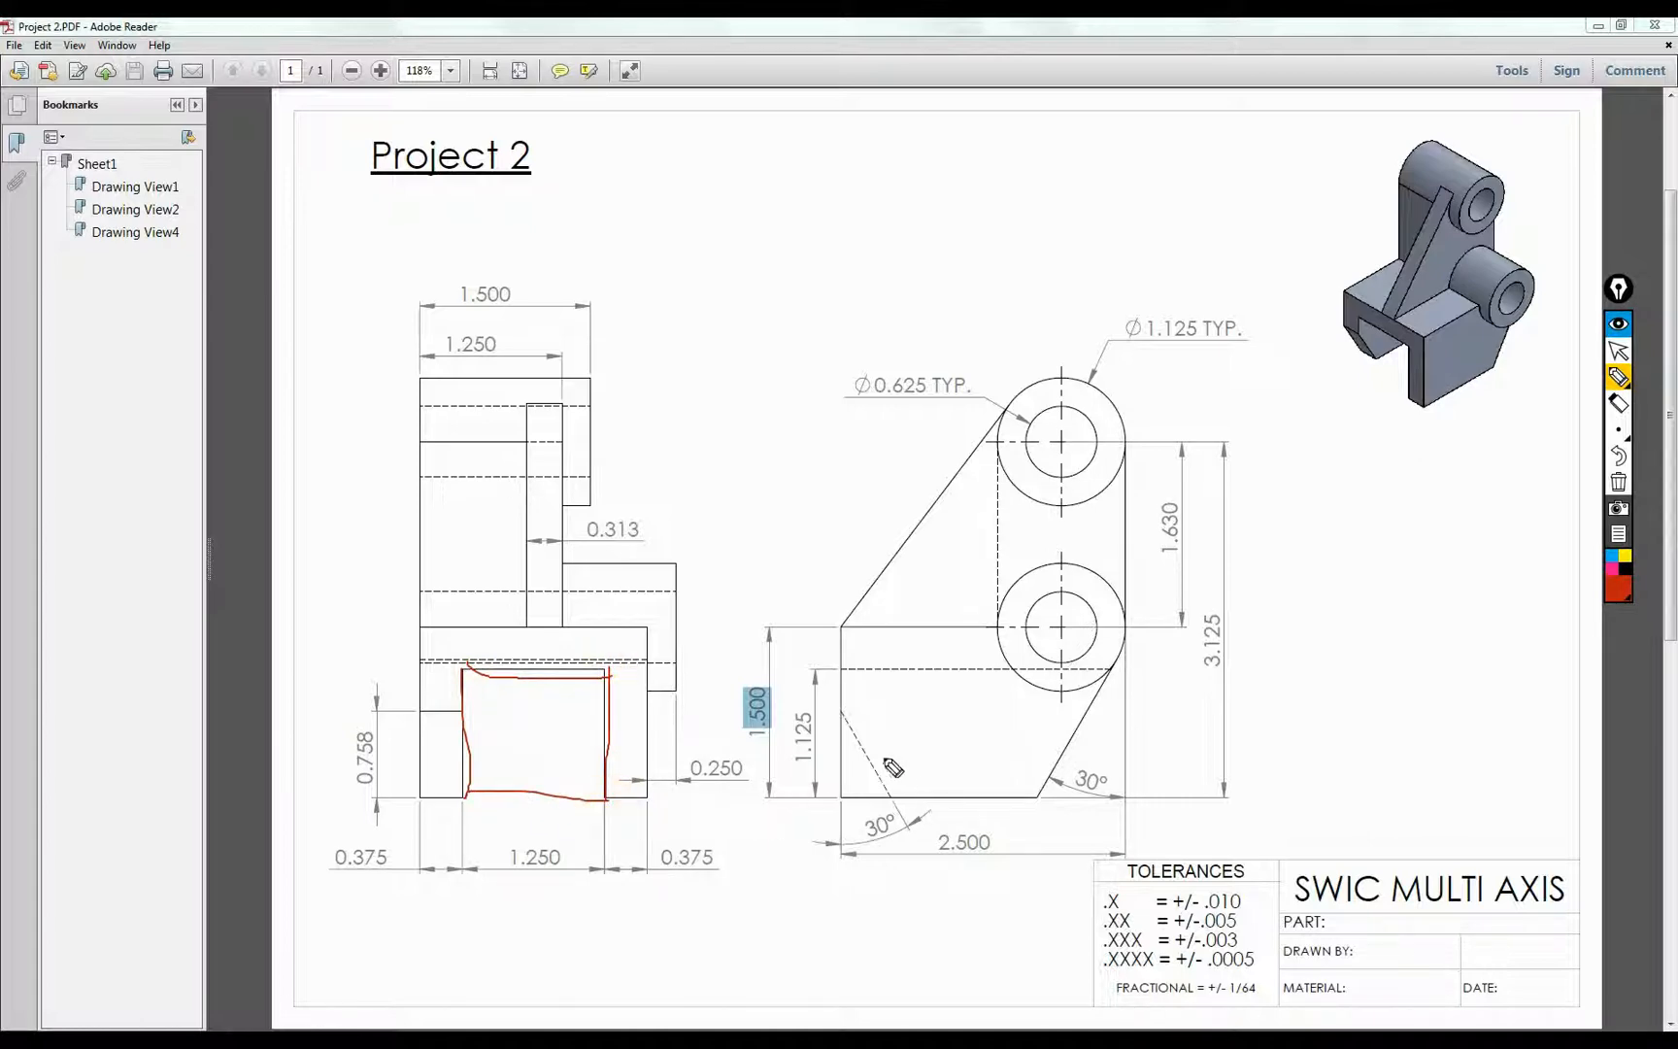
pyautogui.moveTo(851, 733); pyautogui.dragTo(1107, 738)
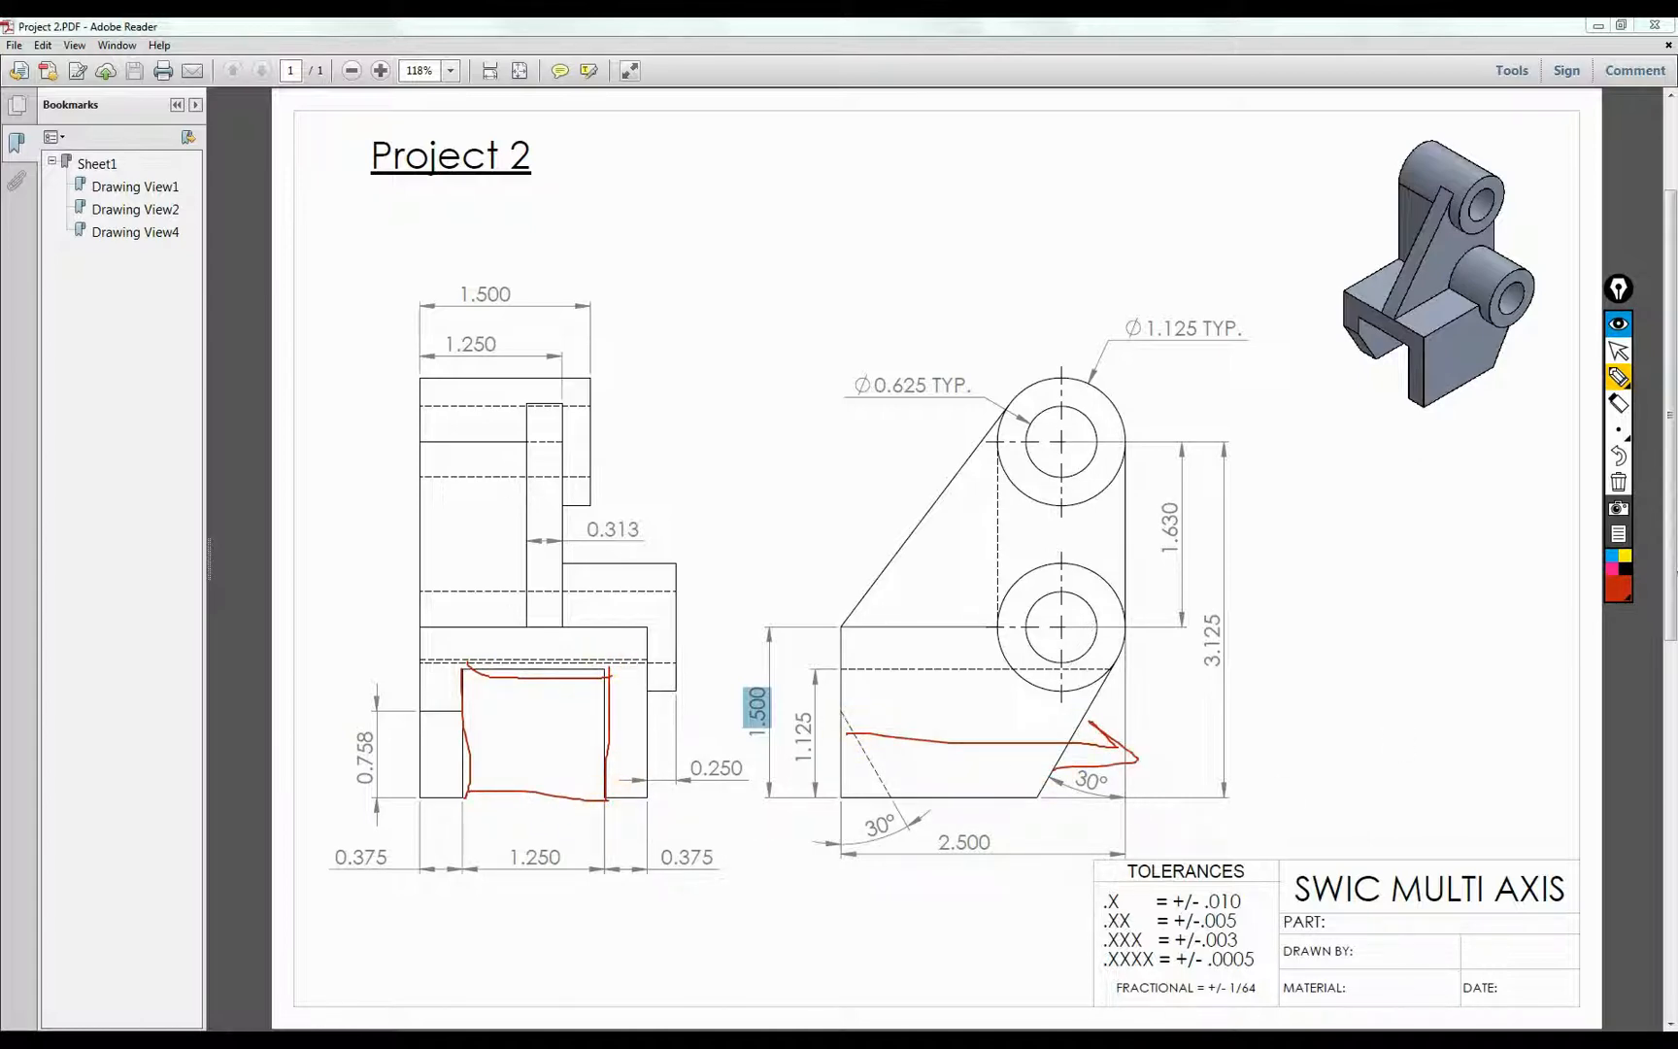
pyautogui.click(1618, 482)
pyautogui.click(1618, 350)
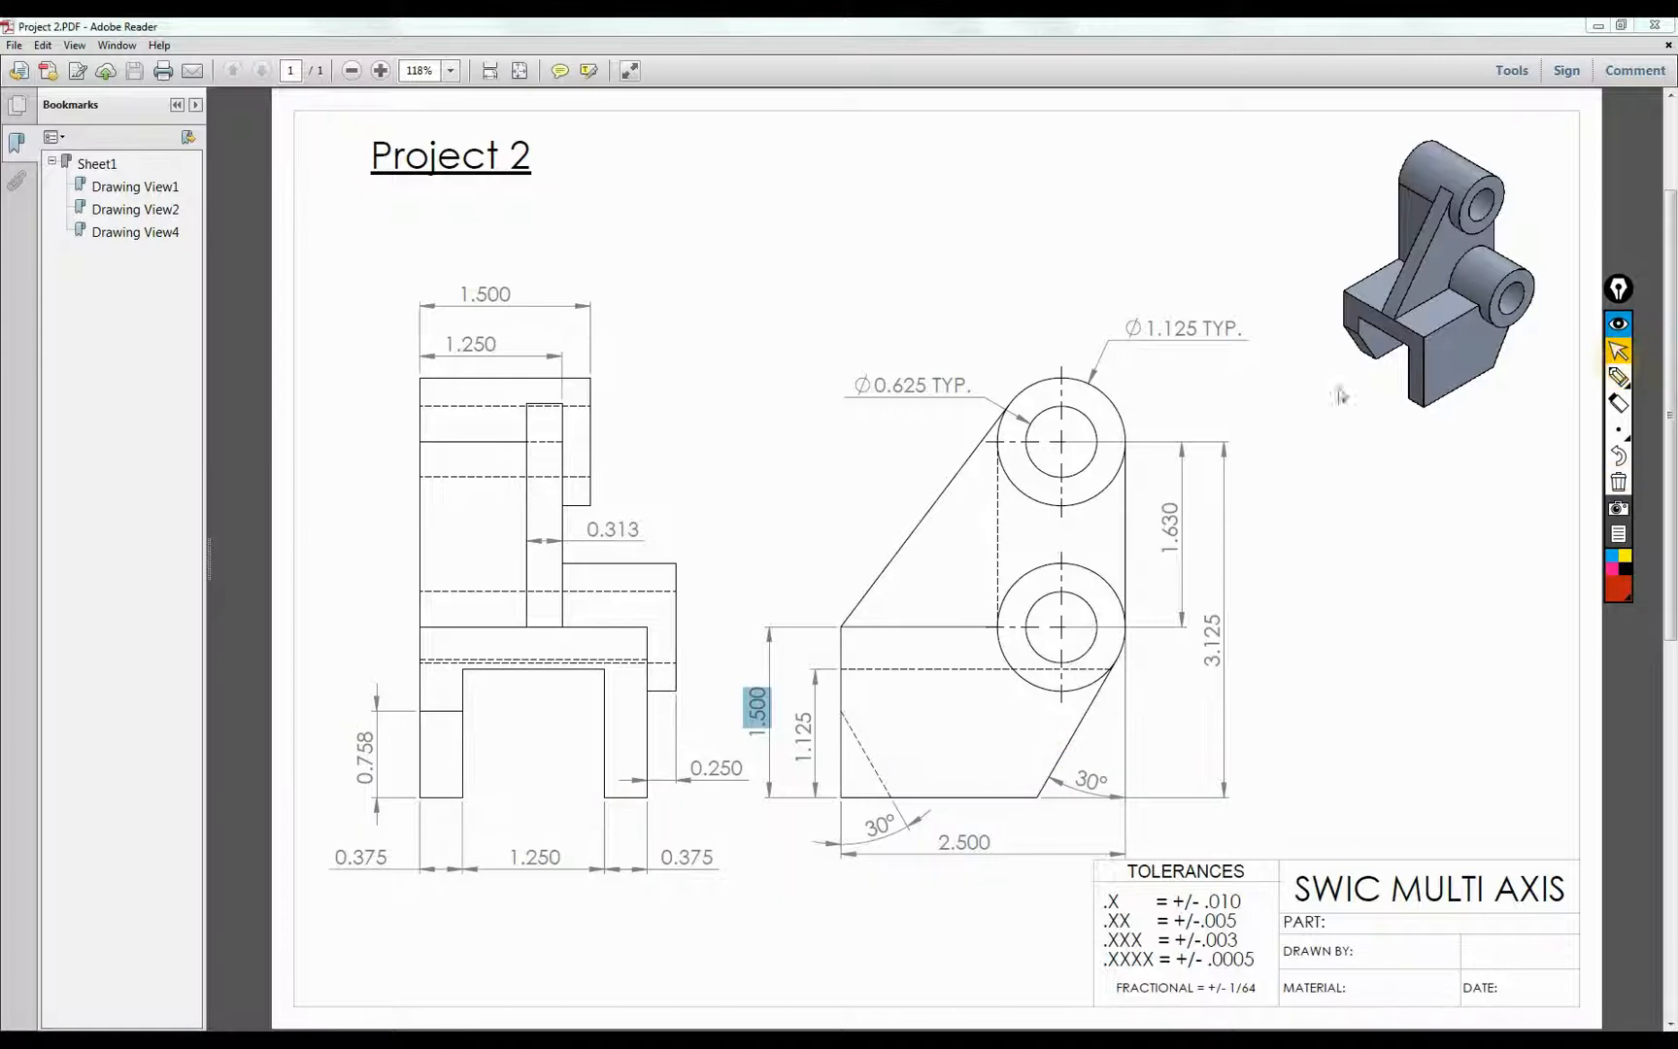
pyautogui.moveTo(500, 858); pyautogui.dragTo(563, 860)
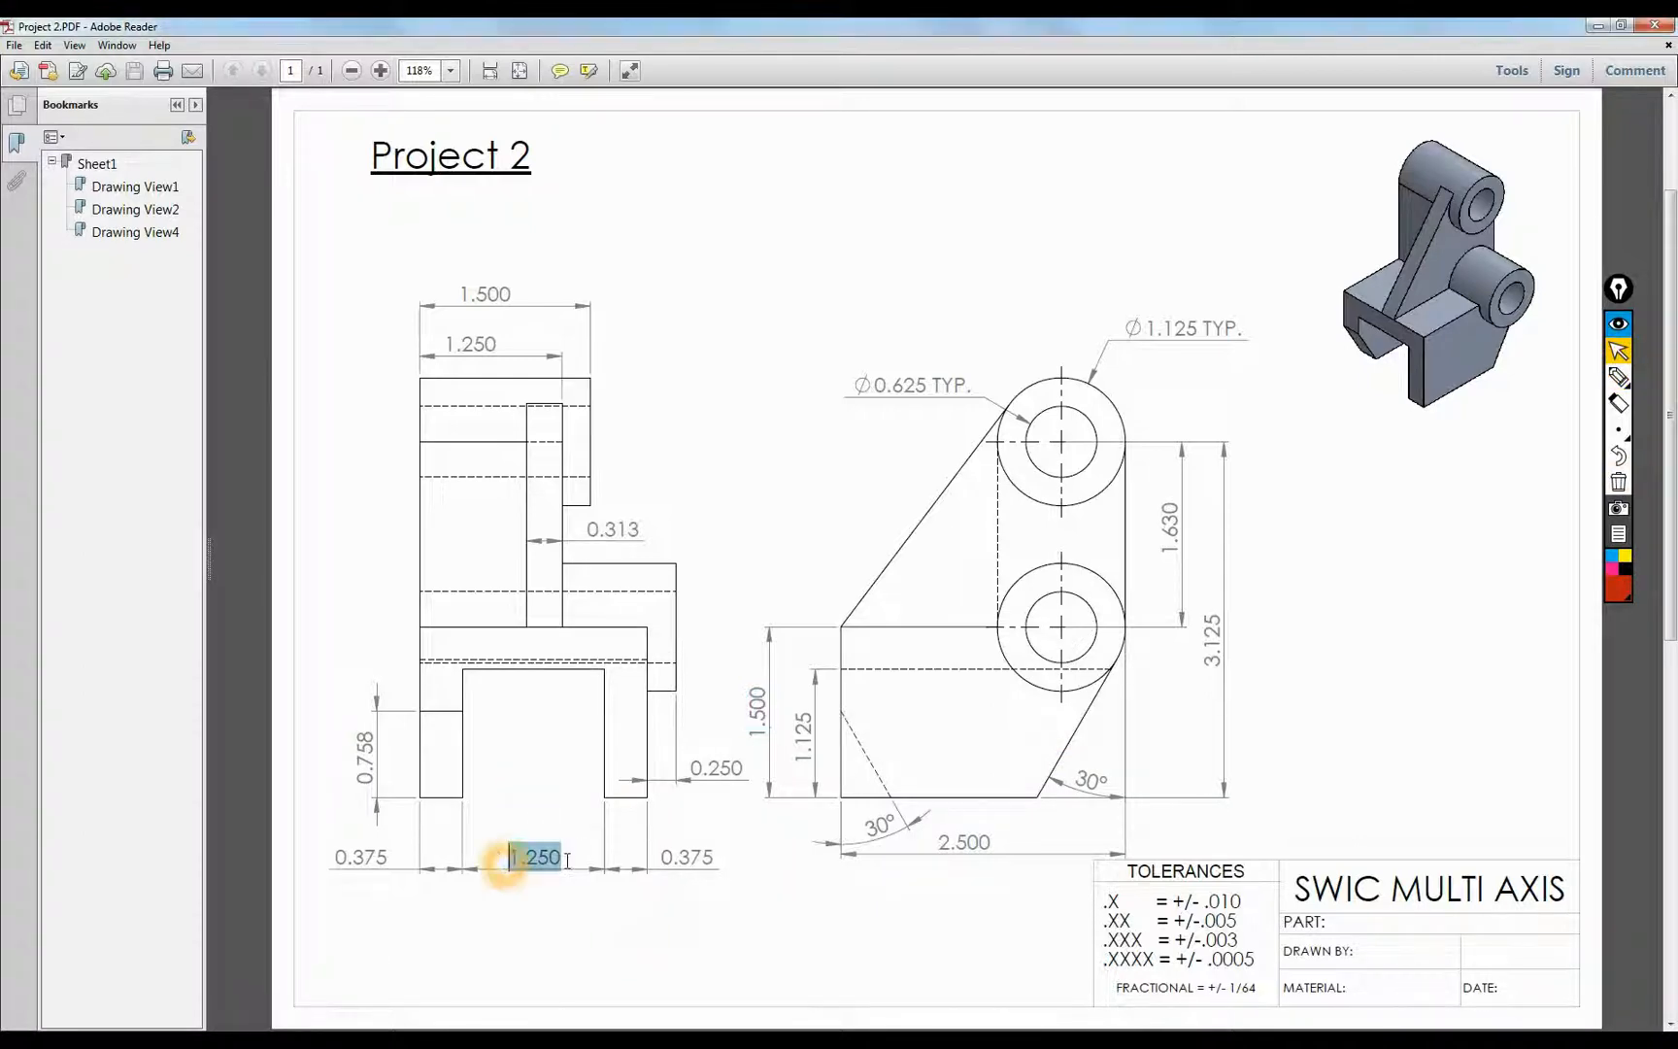
pyautogui.moveTo(811, 767); pyautogui.dragTo(802, 701)
# Switch to Mastercam and set the work coordinate system to Left WCS for the block's left face
pyautogui.hotkey('alt', 'Tab')
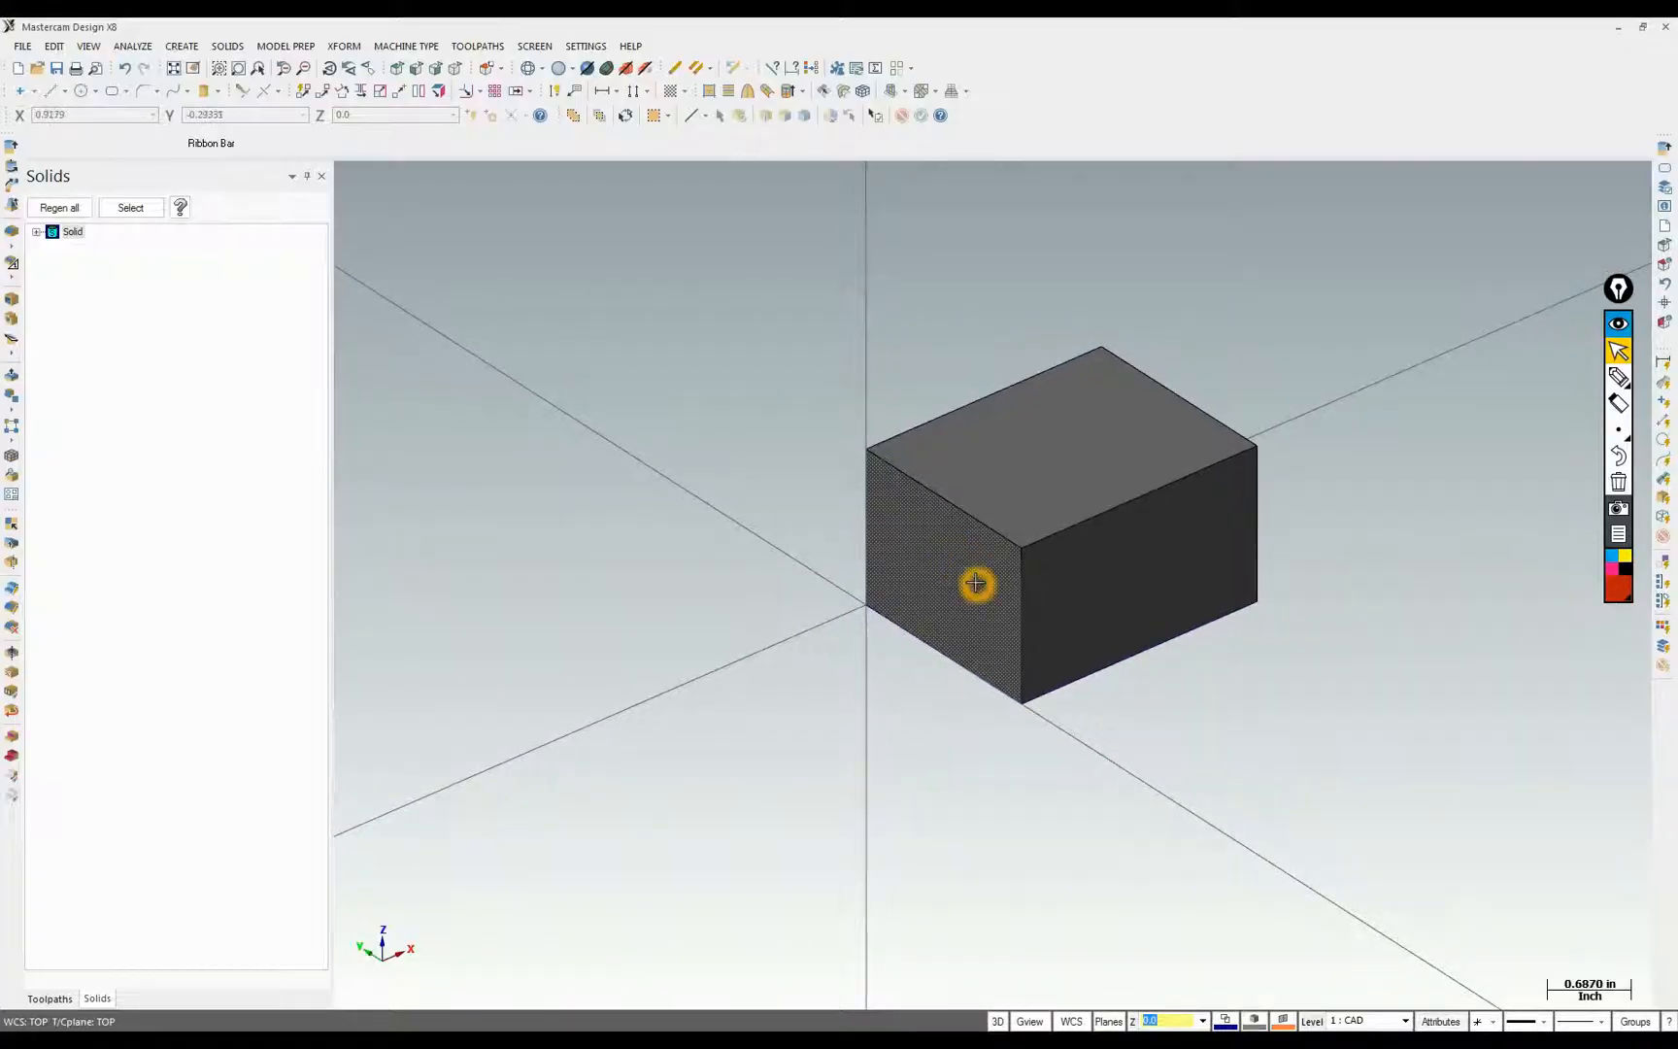
pyautogui.moveTo(978, 585); pyautogui.dragTo(929, 552, button='middle')
pyautogui.click(929, 563)
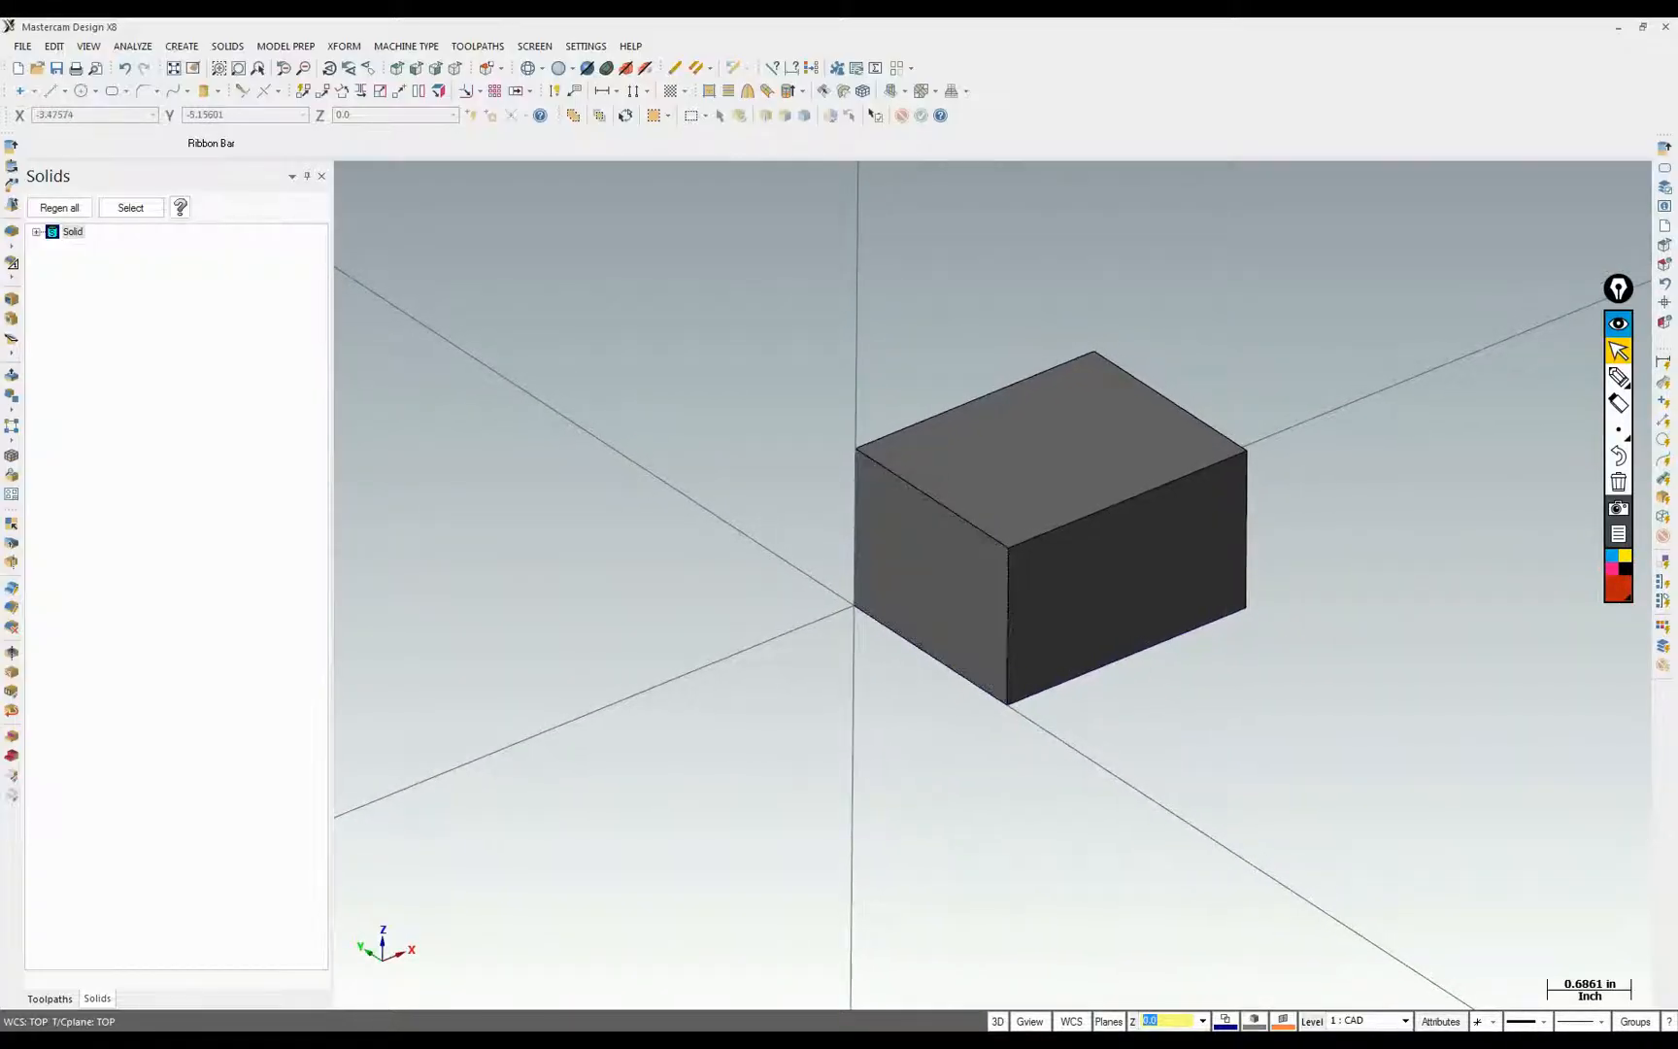
pyautogui.click(1072, 1021)
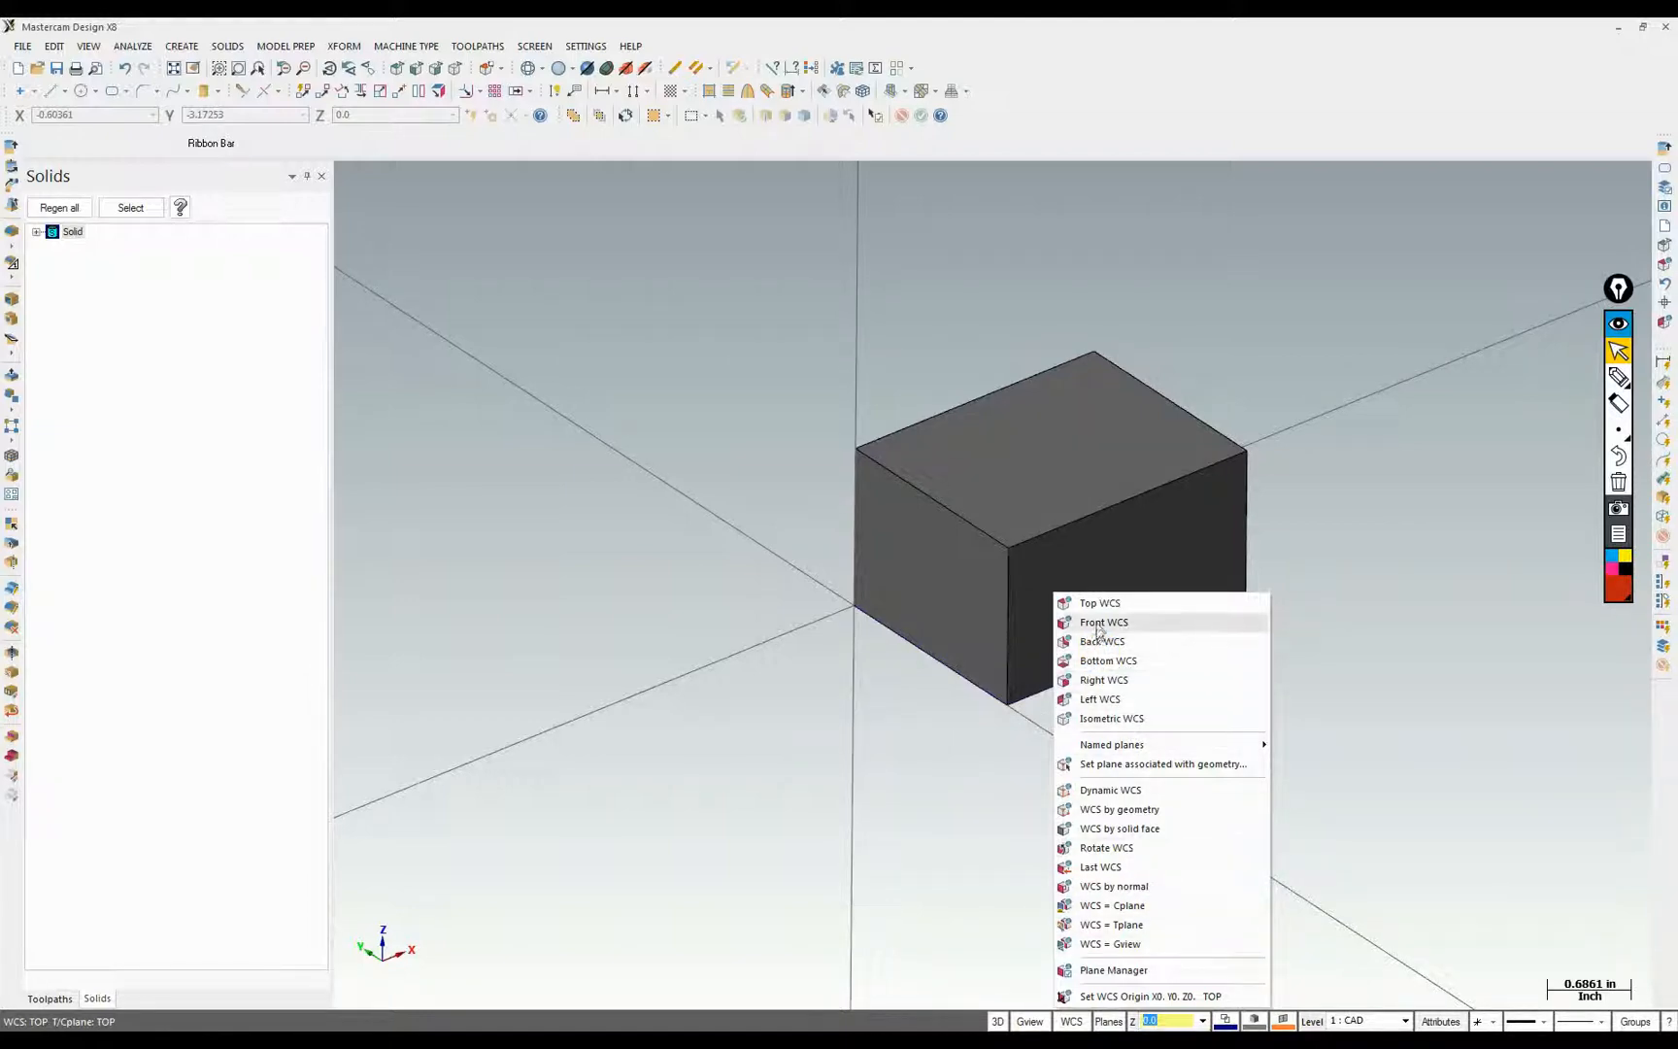
pyautogui.click(1092, 697)
pyautogui.click(922, 554)
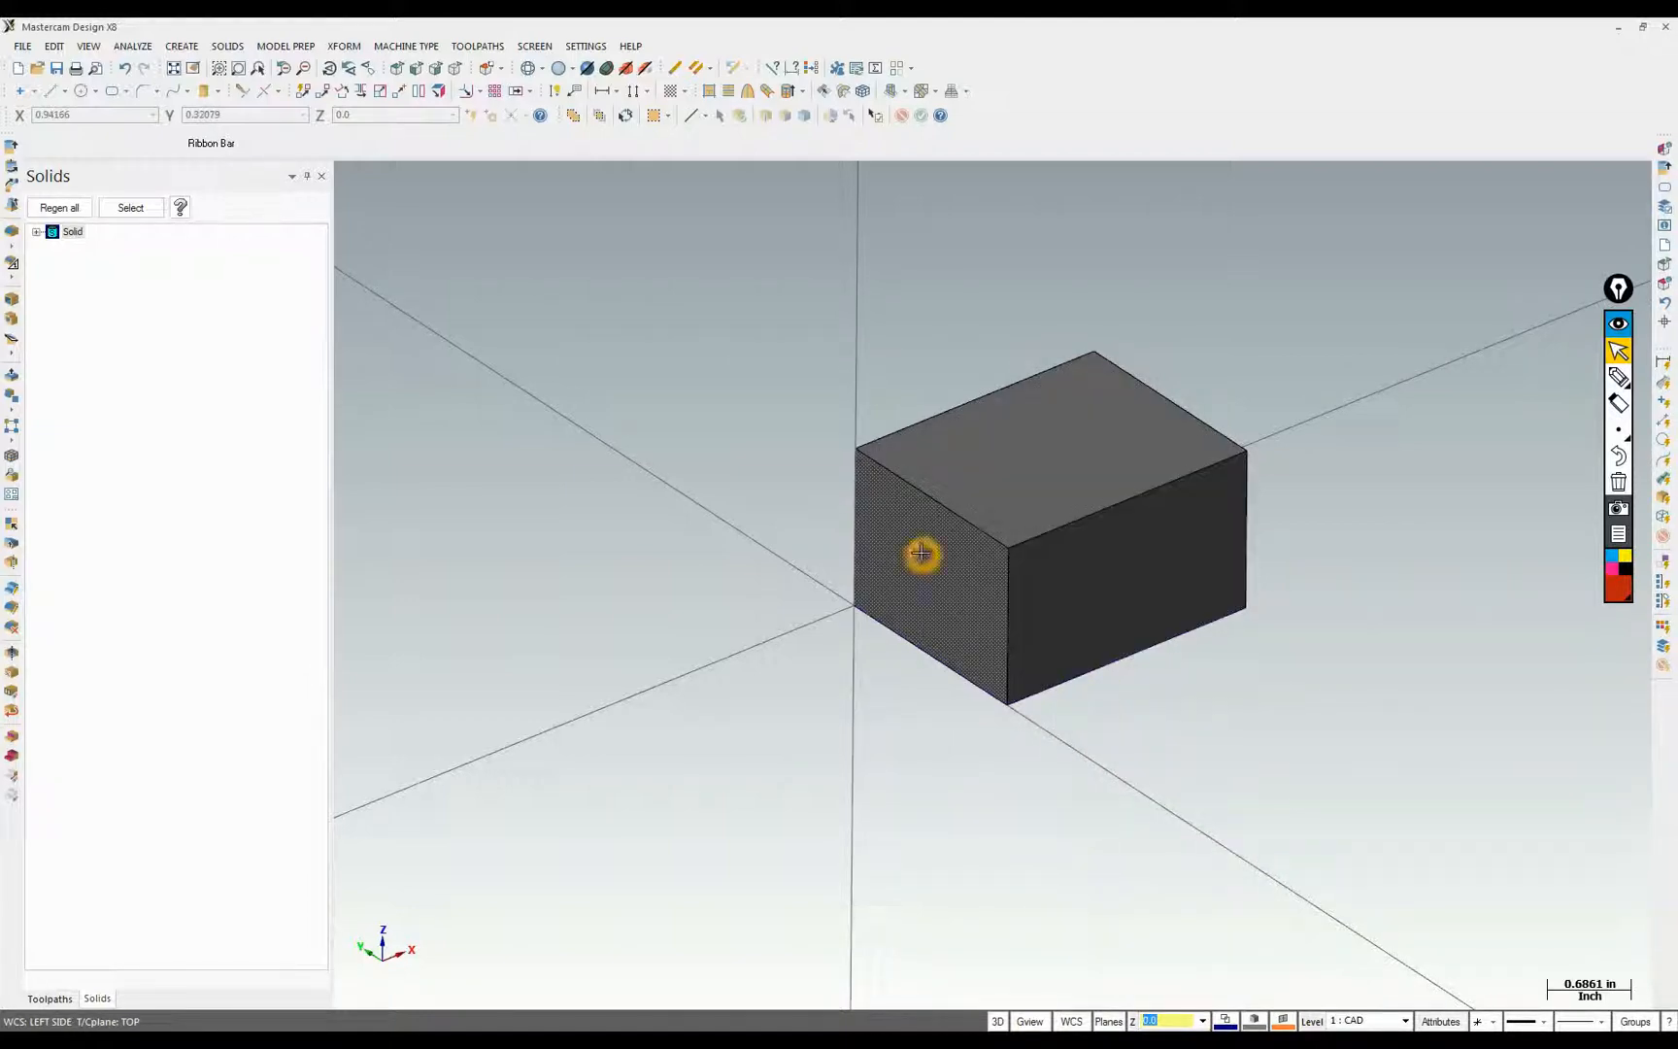
pyautogui.click(1071, 1021)
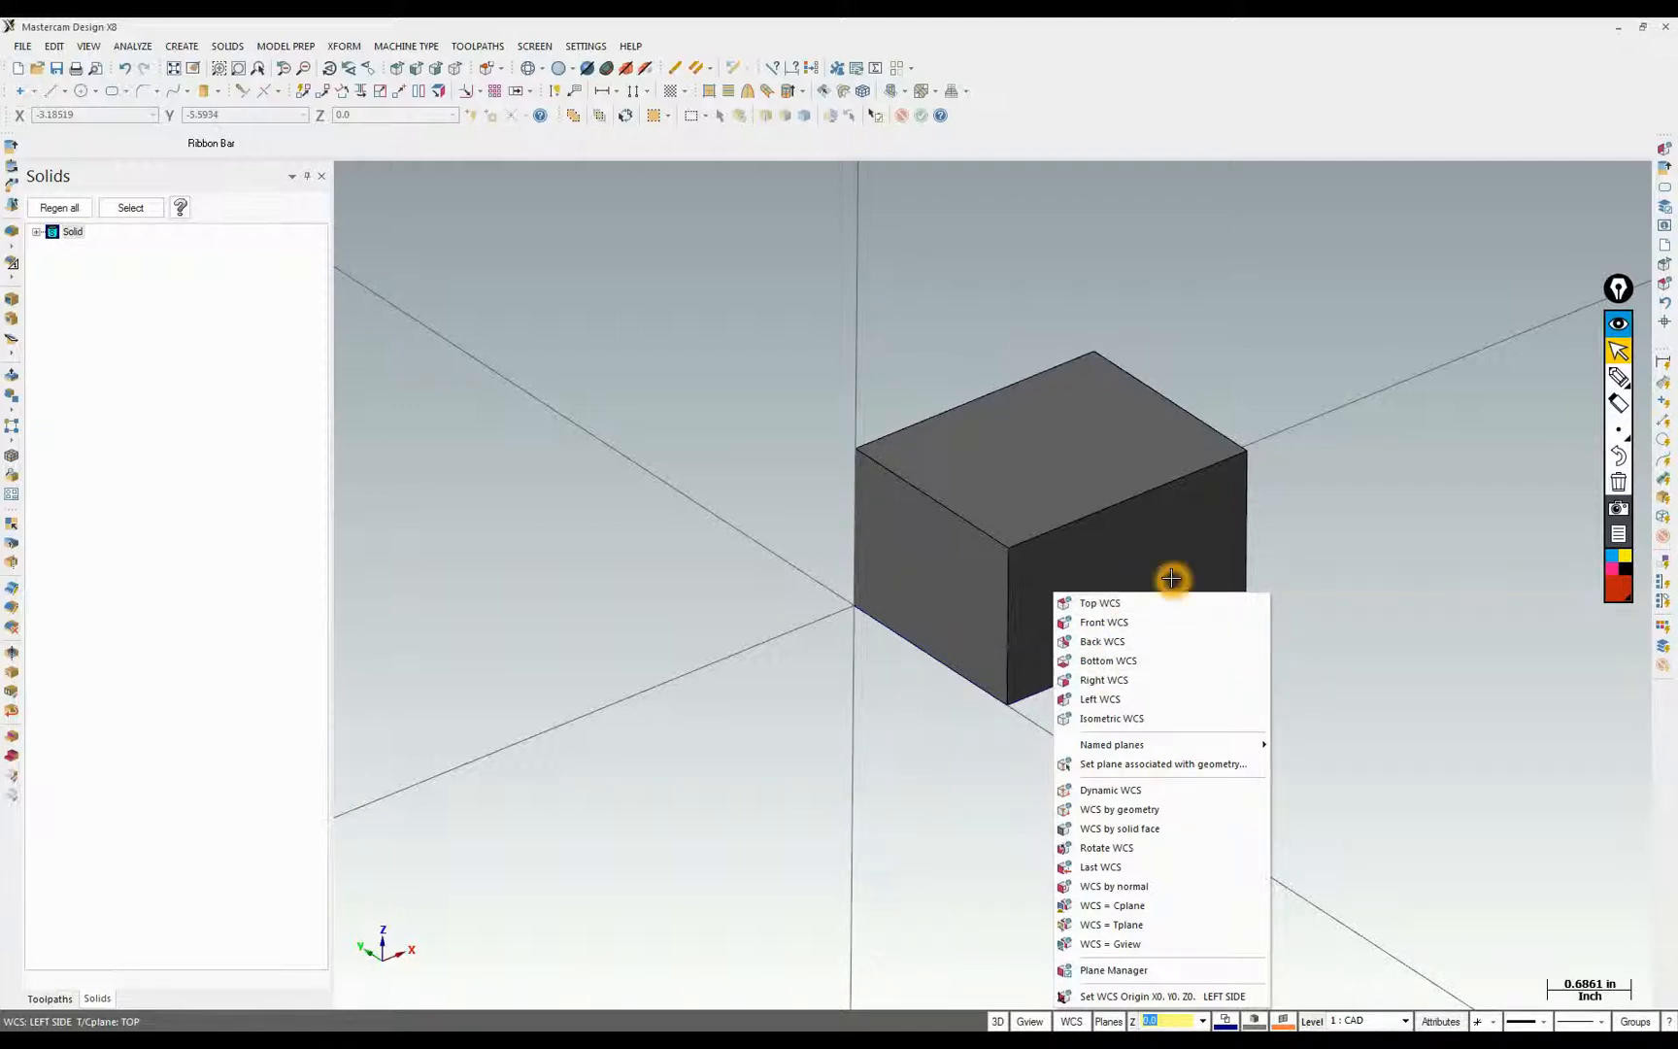
pyautogui.click(400, 70)
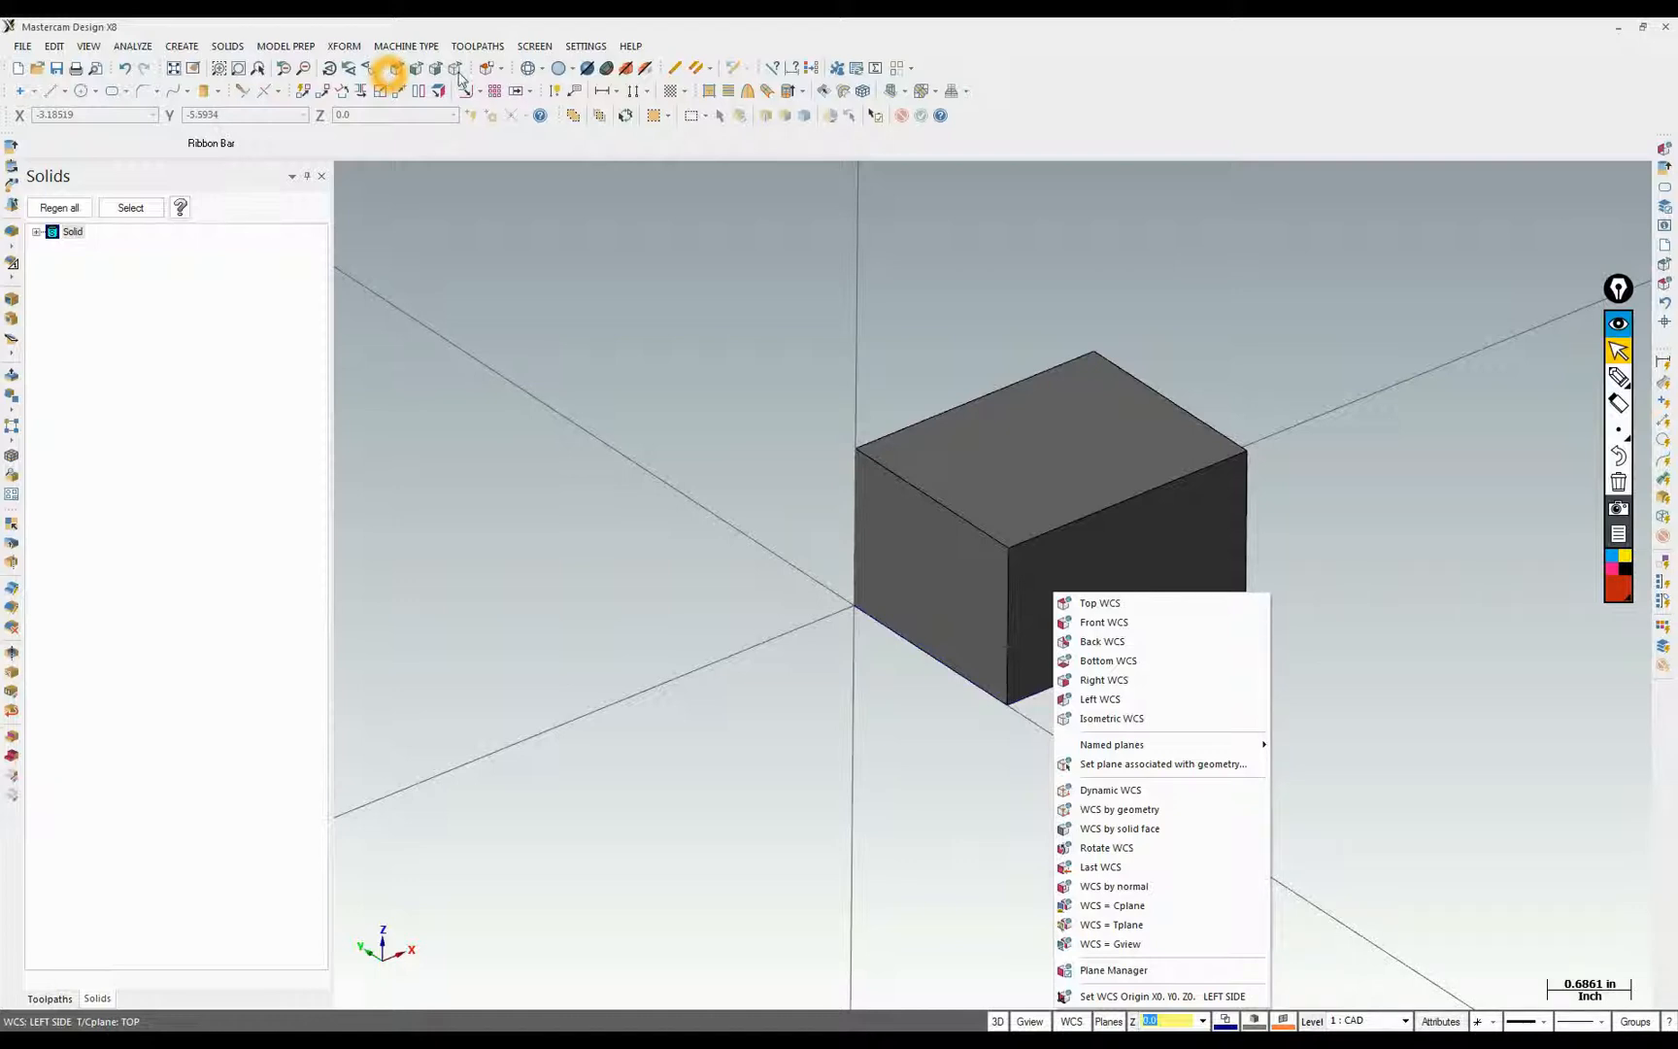
pyautogui.click(396, 70)
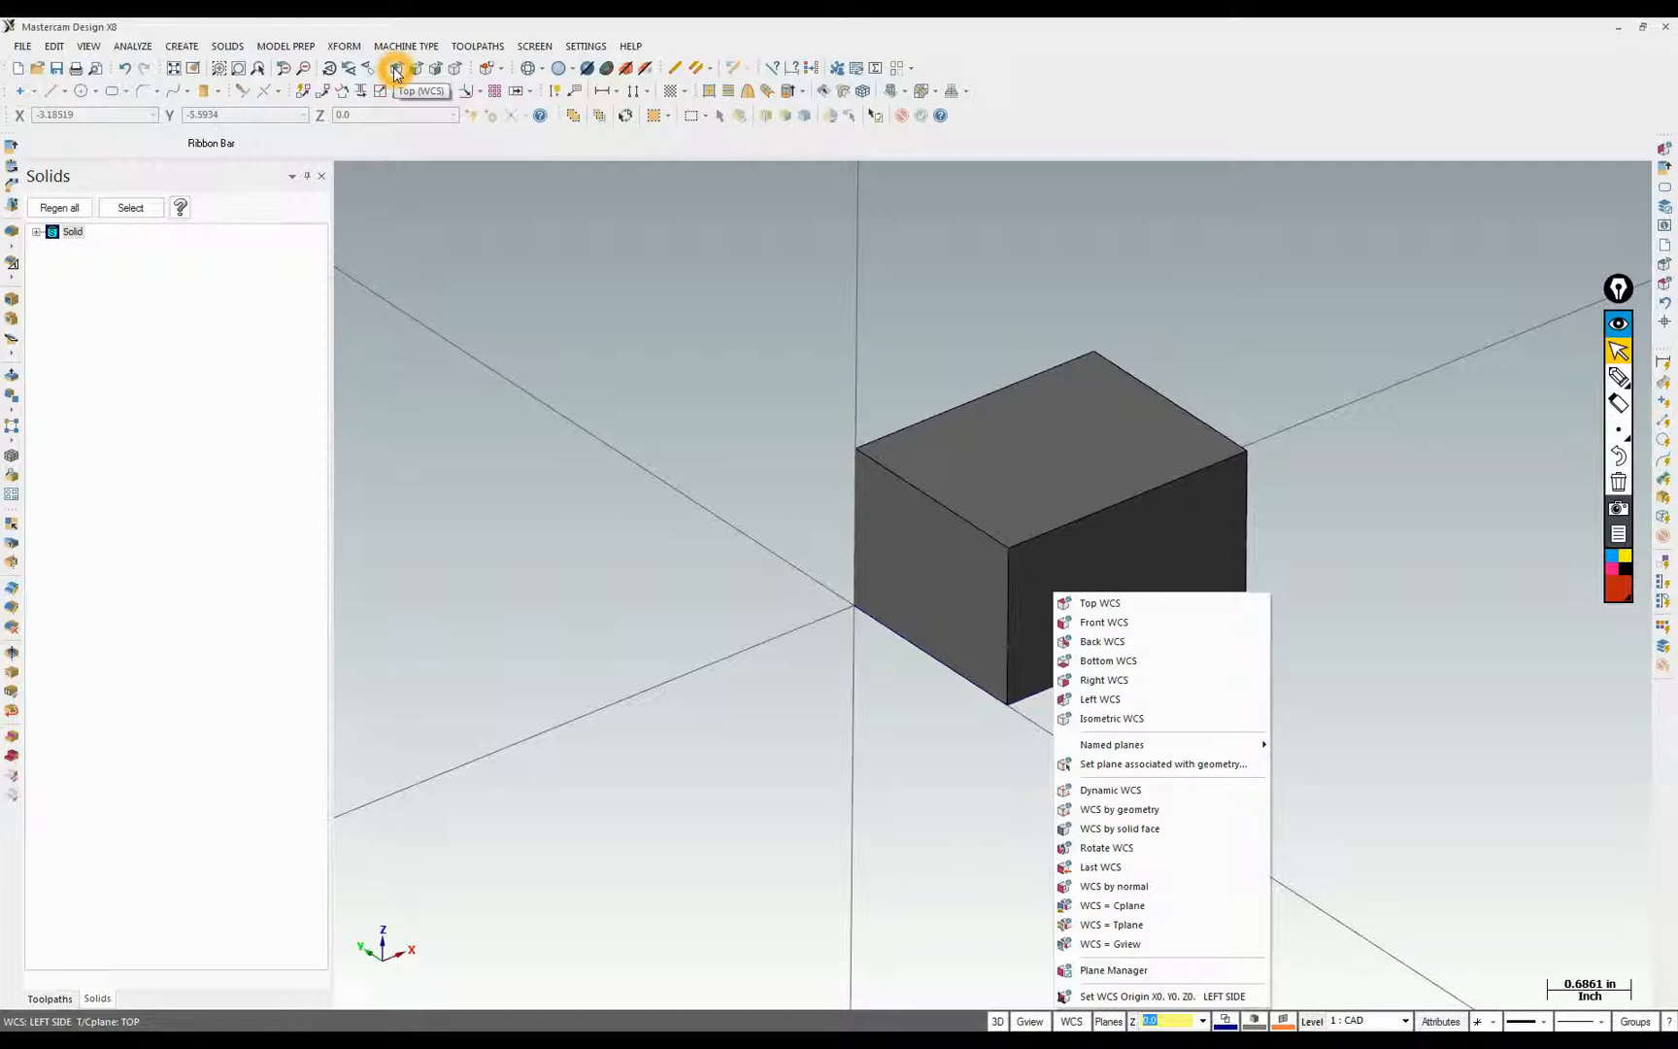
pyautogui.click(416, 73)
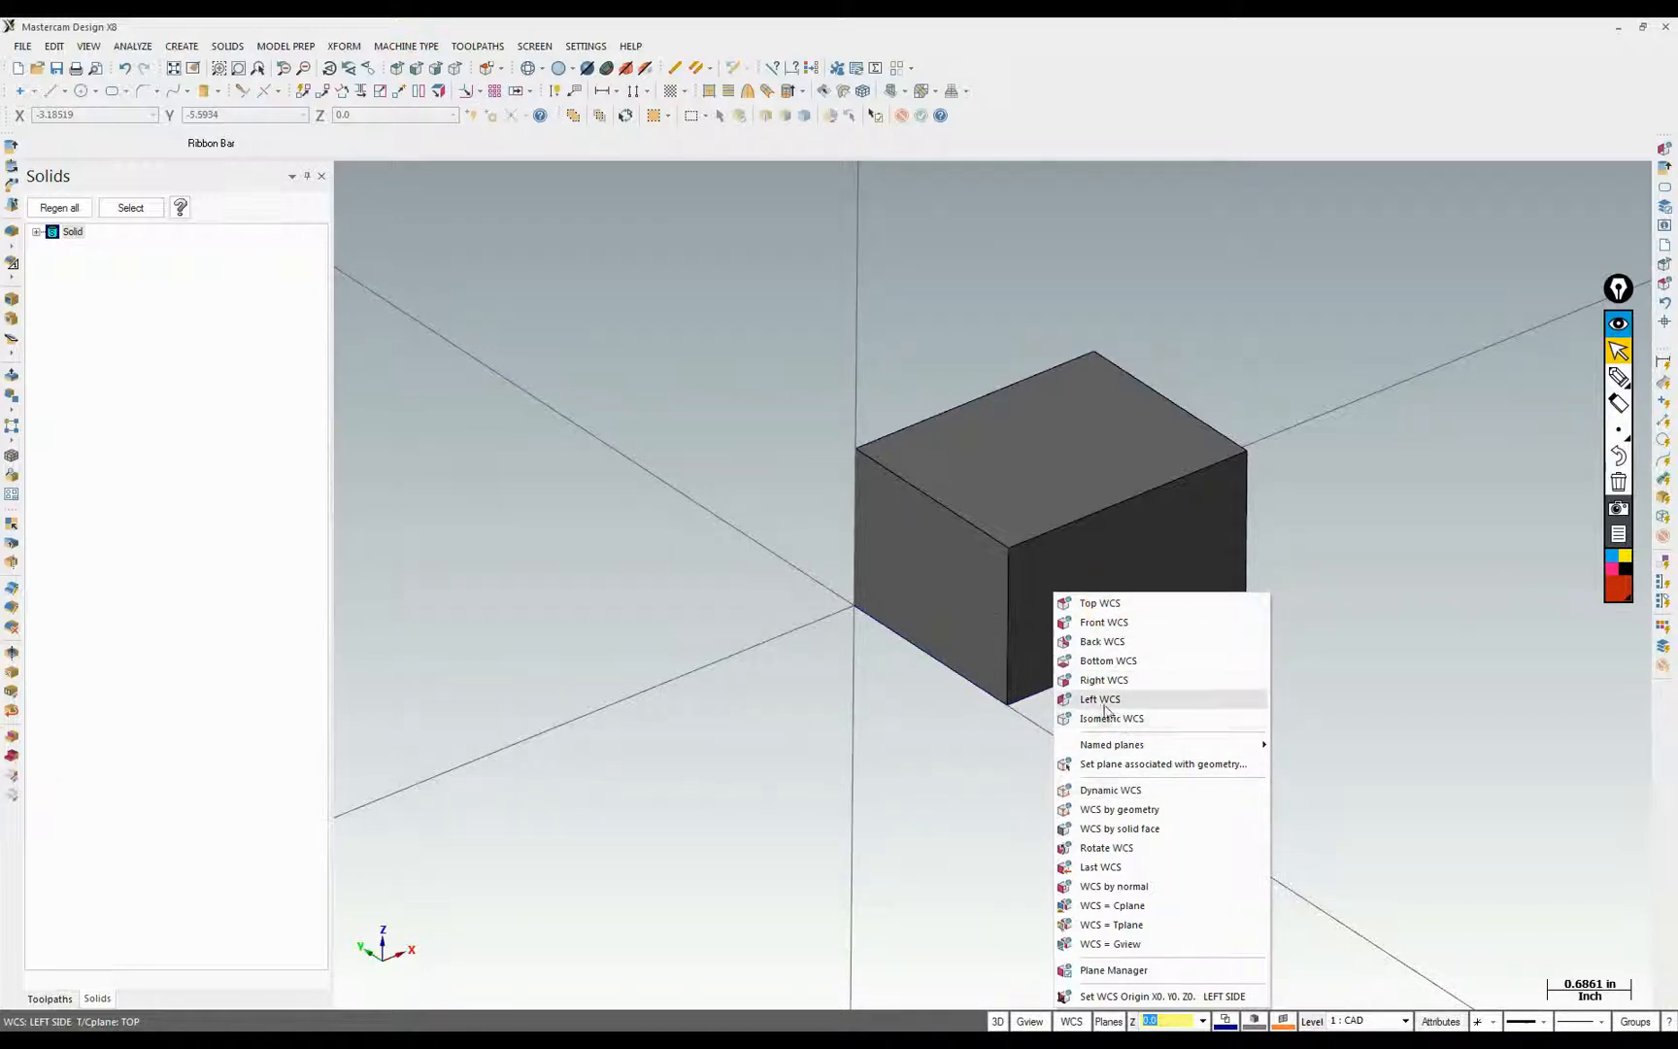
pyautogui.click(965, 592)
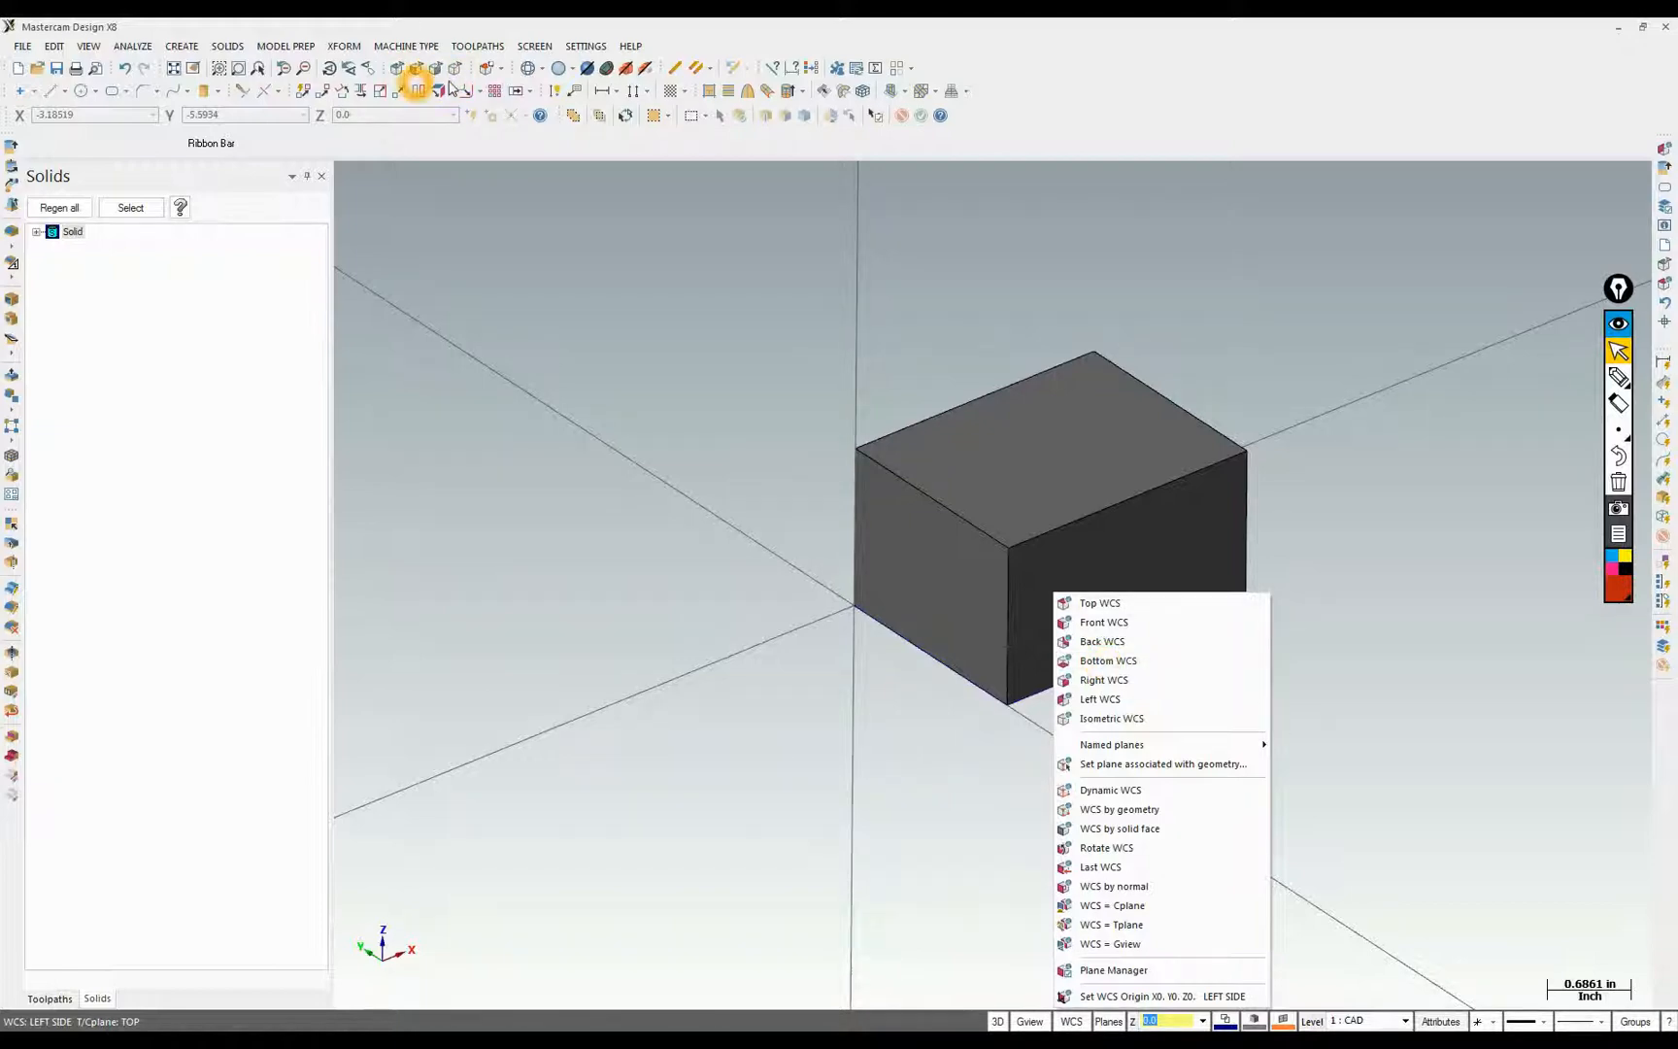
pyautogui.click(1093, 698)
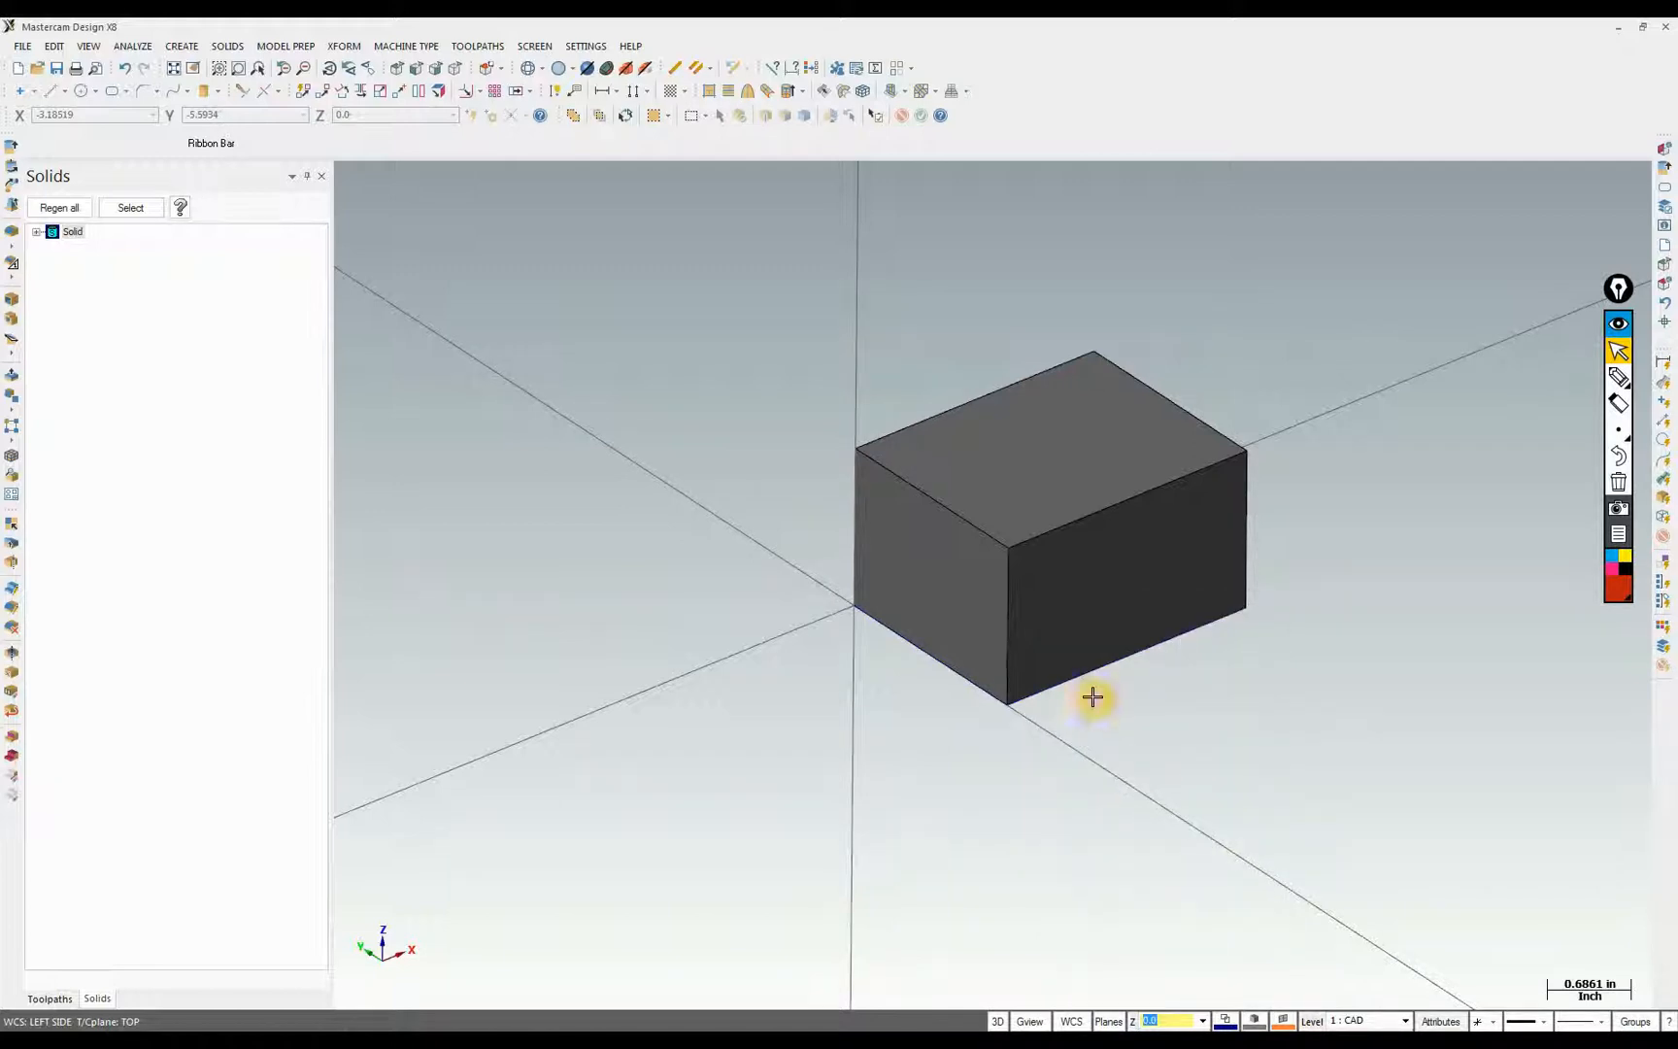
pyautogui.click(975, 585)
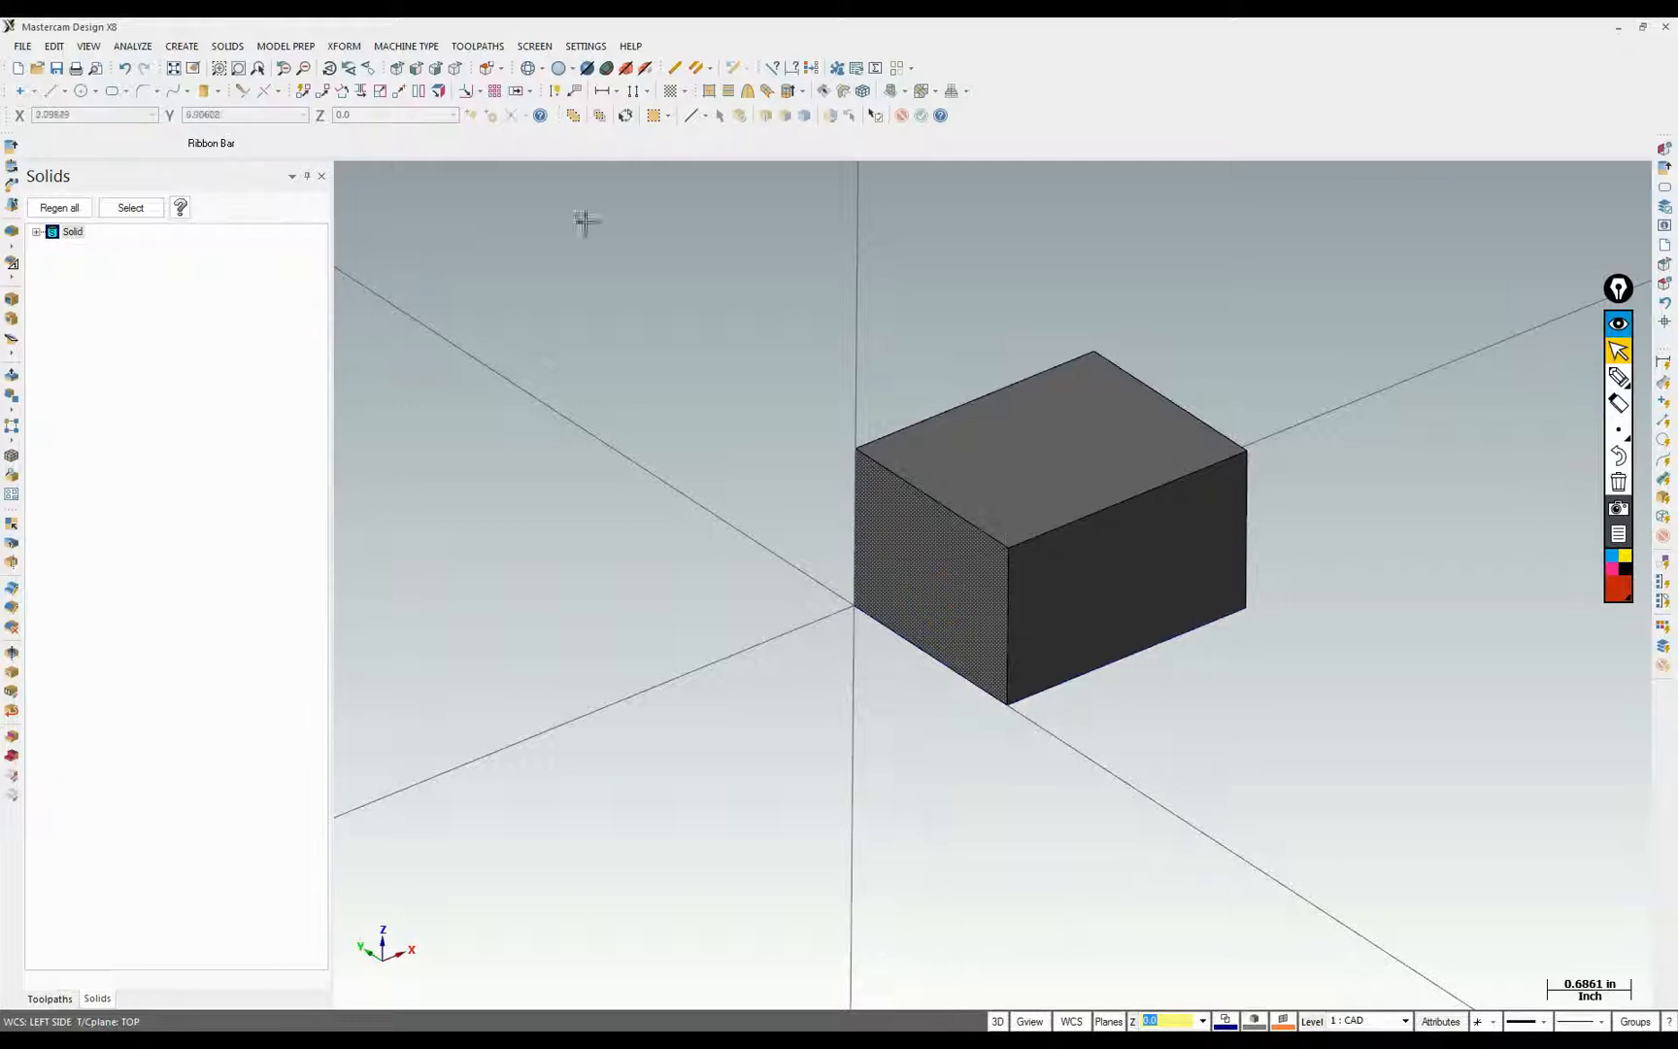
# Align the view and construction plane with Top of the Left WCS, and show the block in an isometric view
pyautogui.click(398, 70)
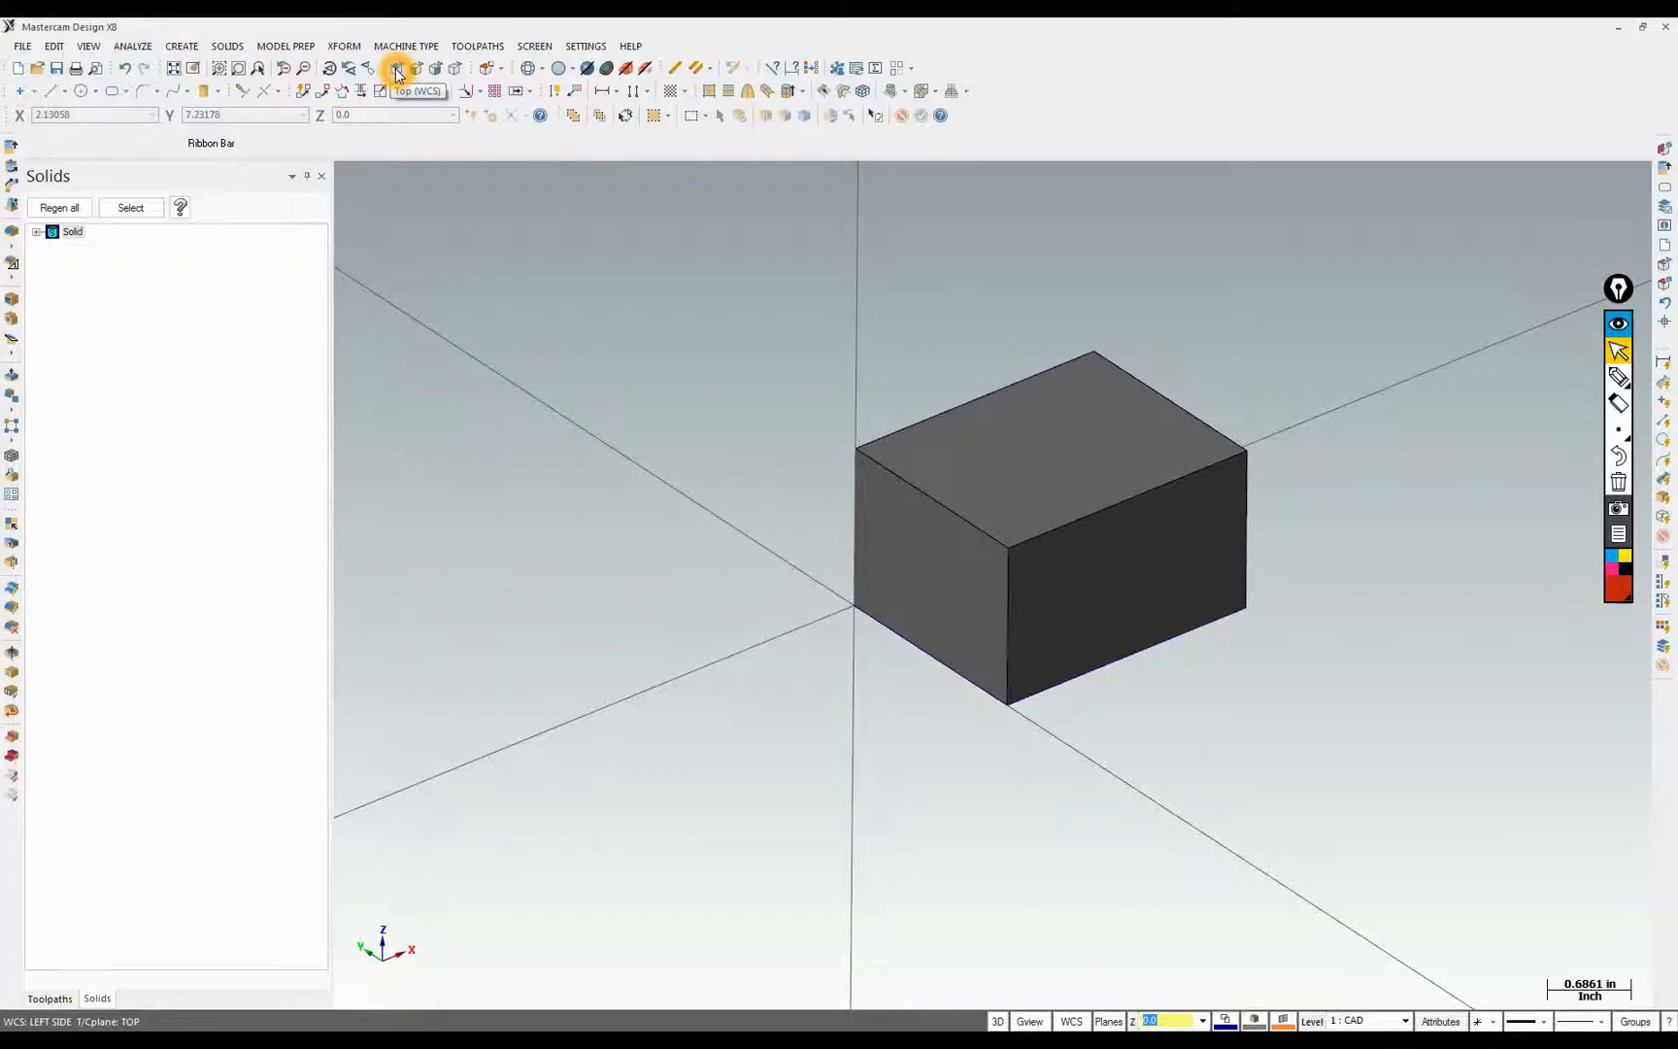
pyautogui.click(397, 70)
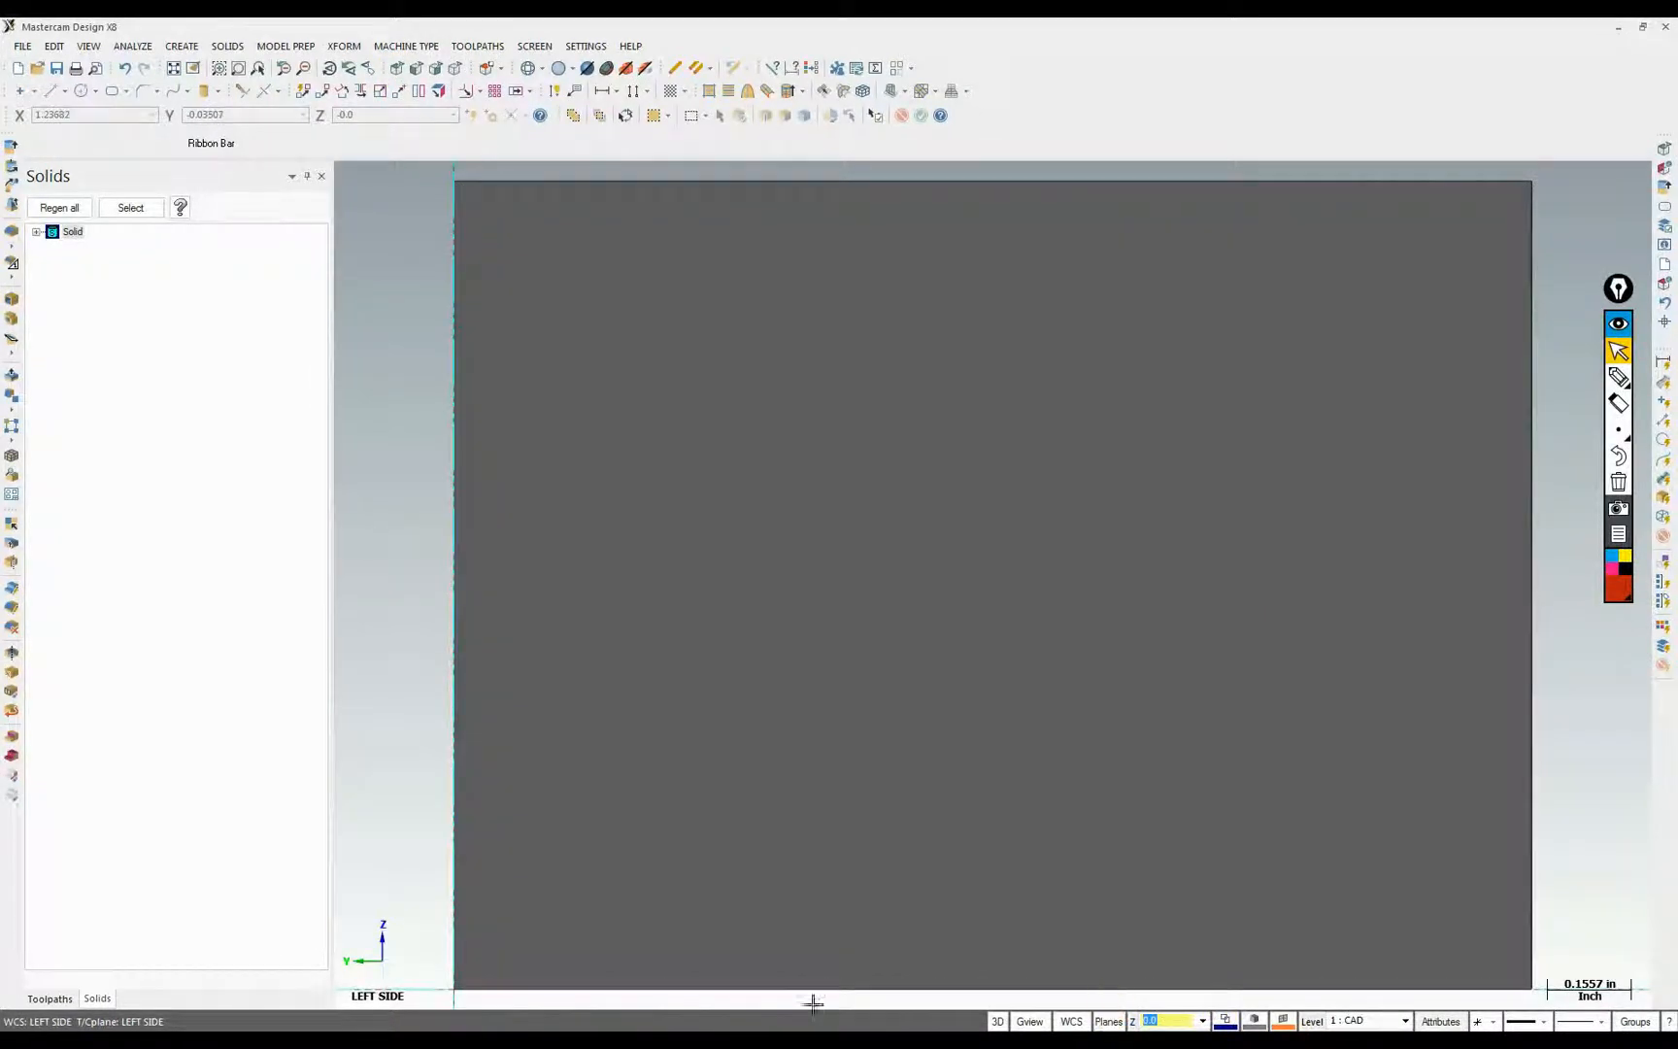
pyautogui.click(1052, 599)
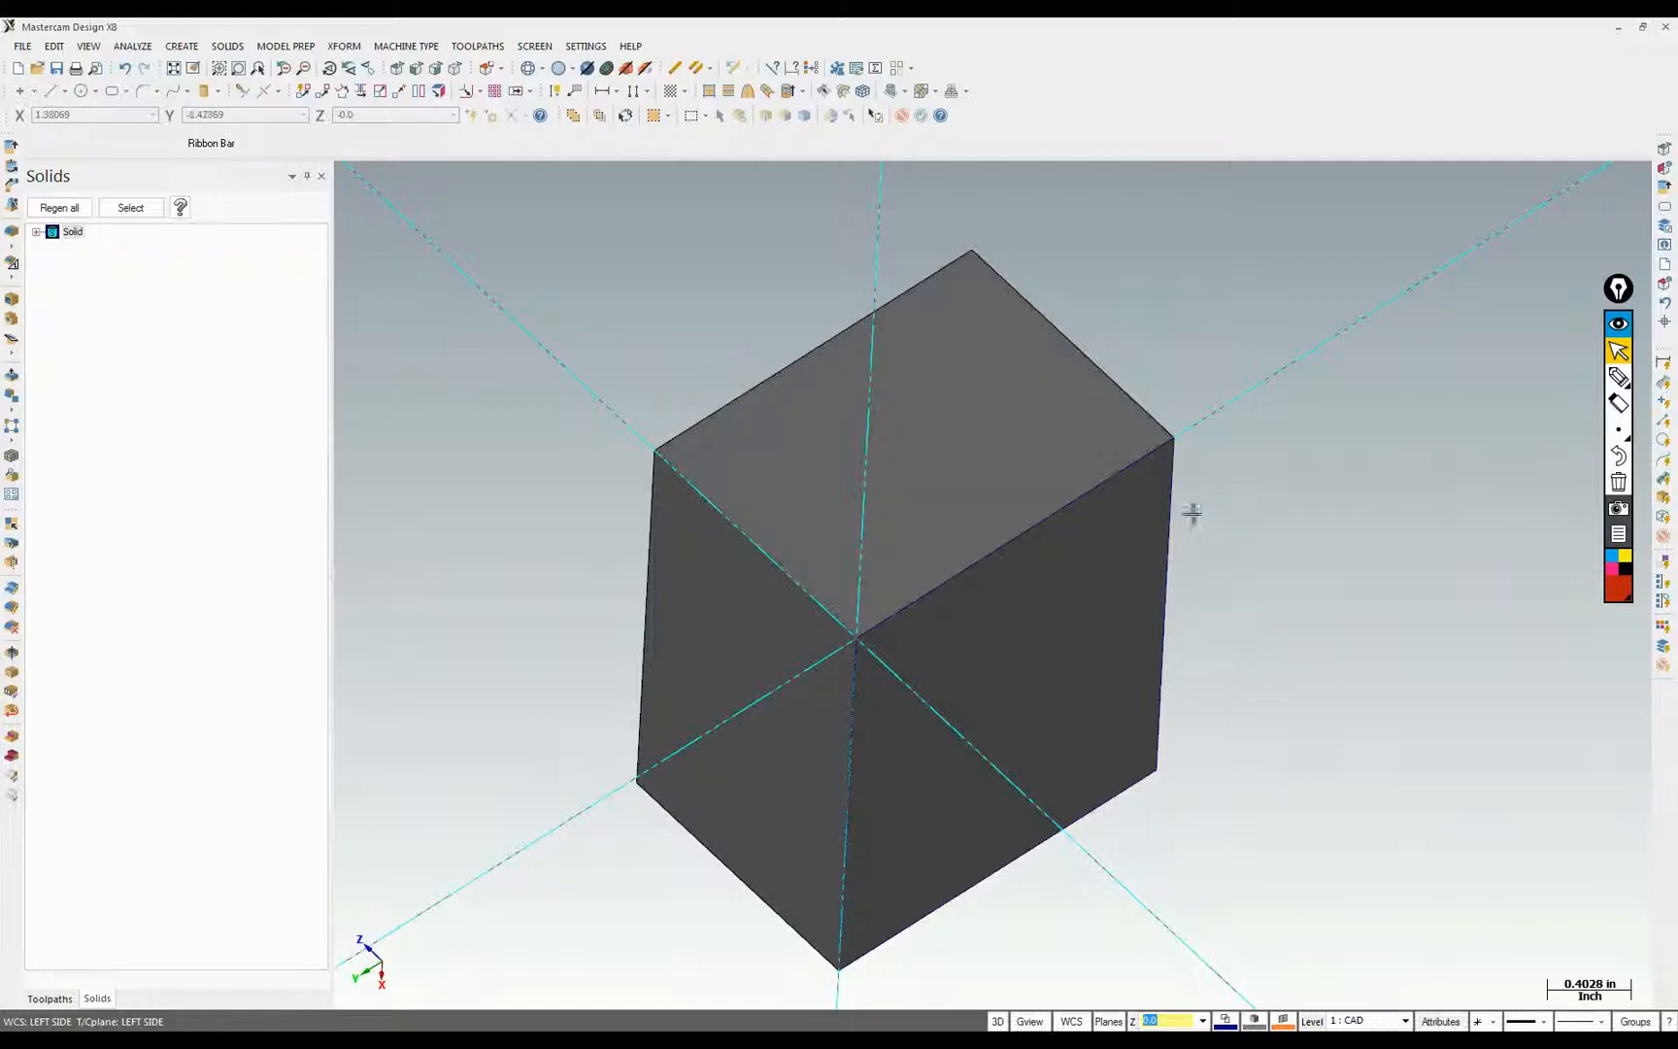
pyautogui.moveTo(1010, 432); pyautogui.dragTo(961, 454, button='middle')
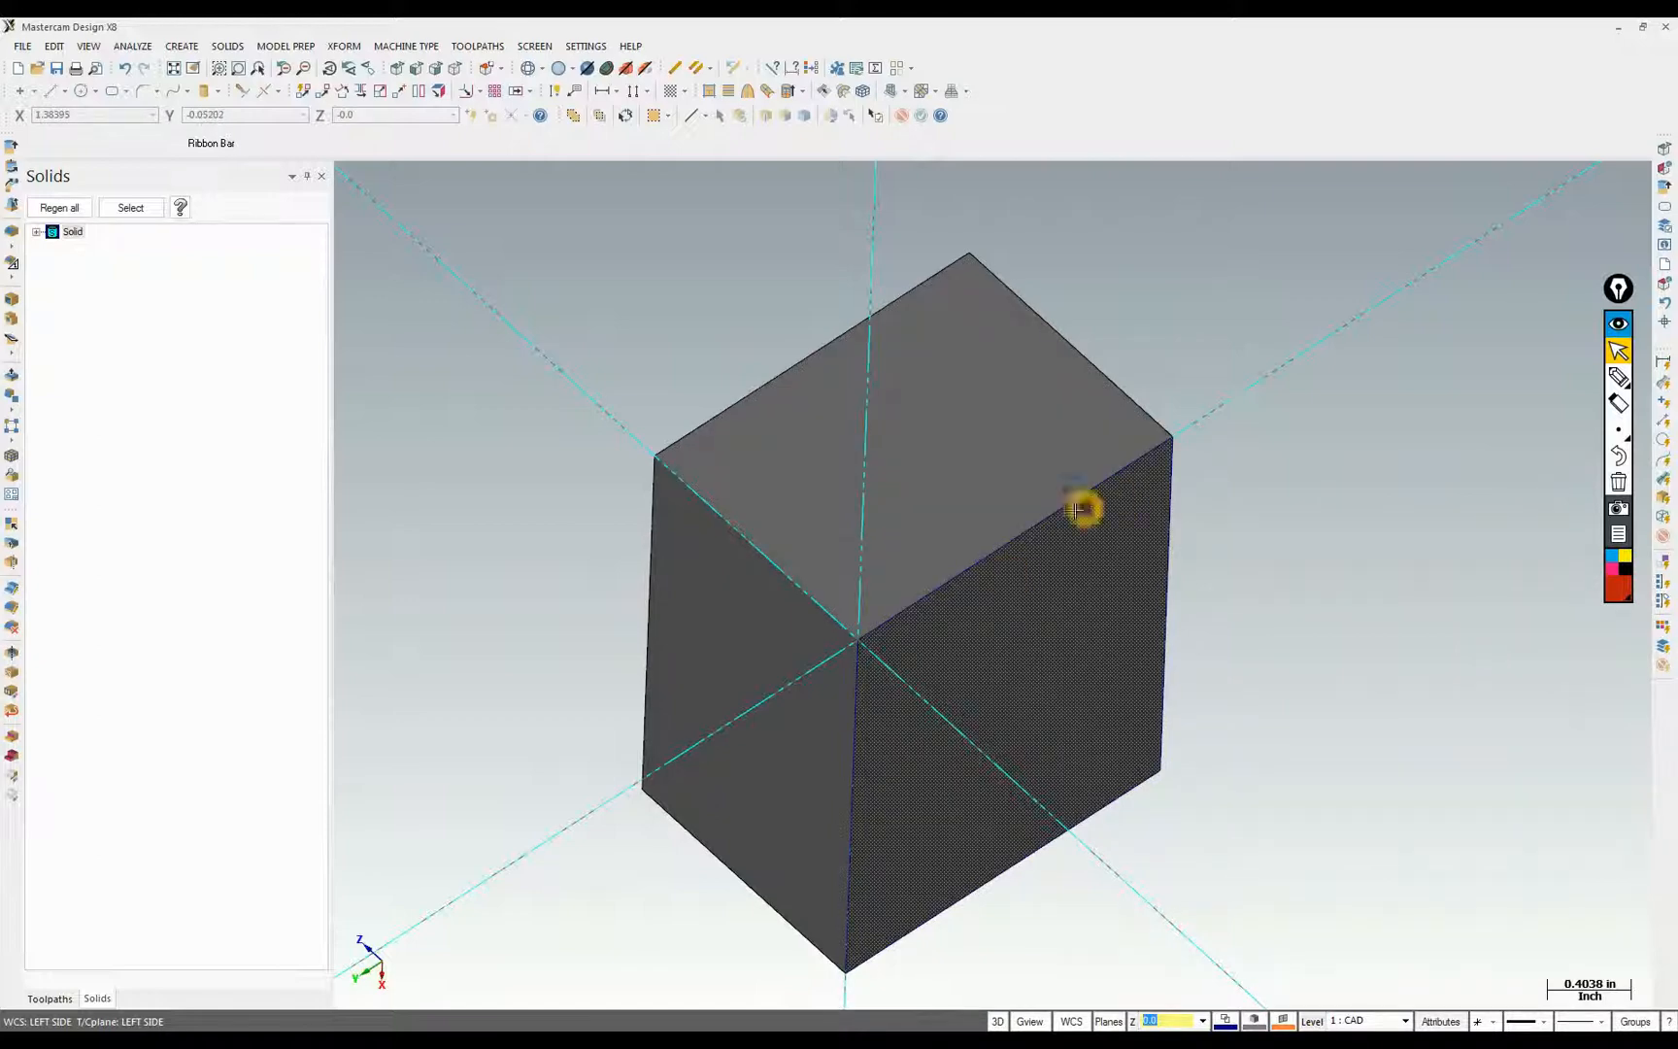
# Create level 3 named Center Cut and make it the main level
pyautogui.click(1312, 1021)
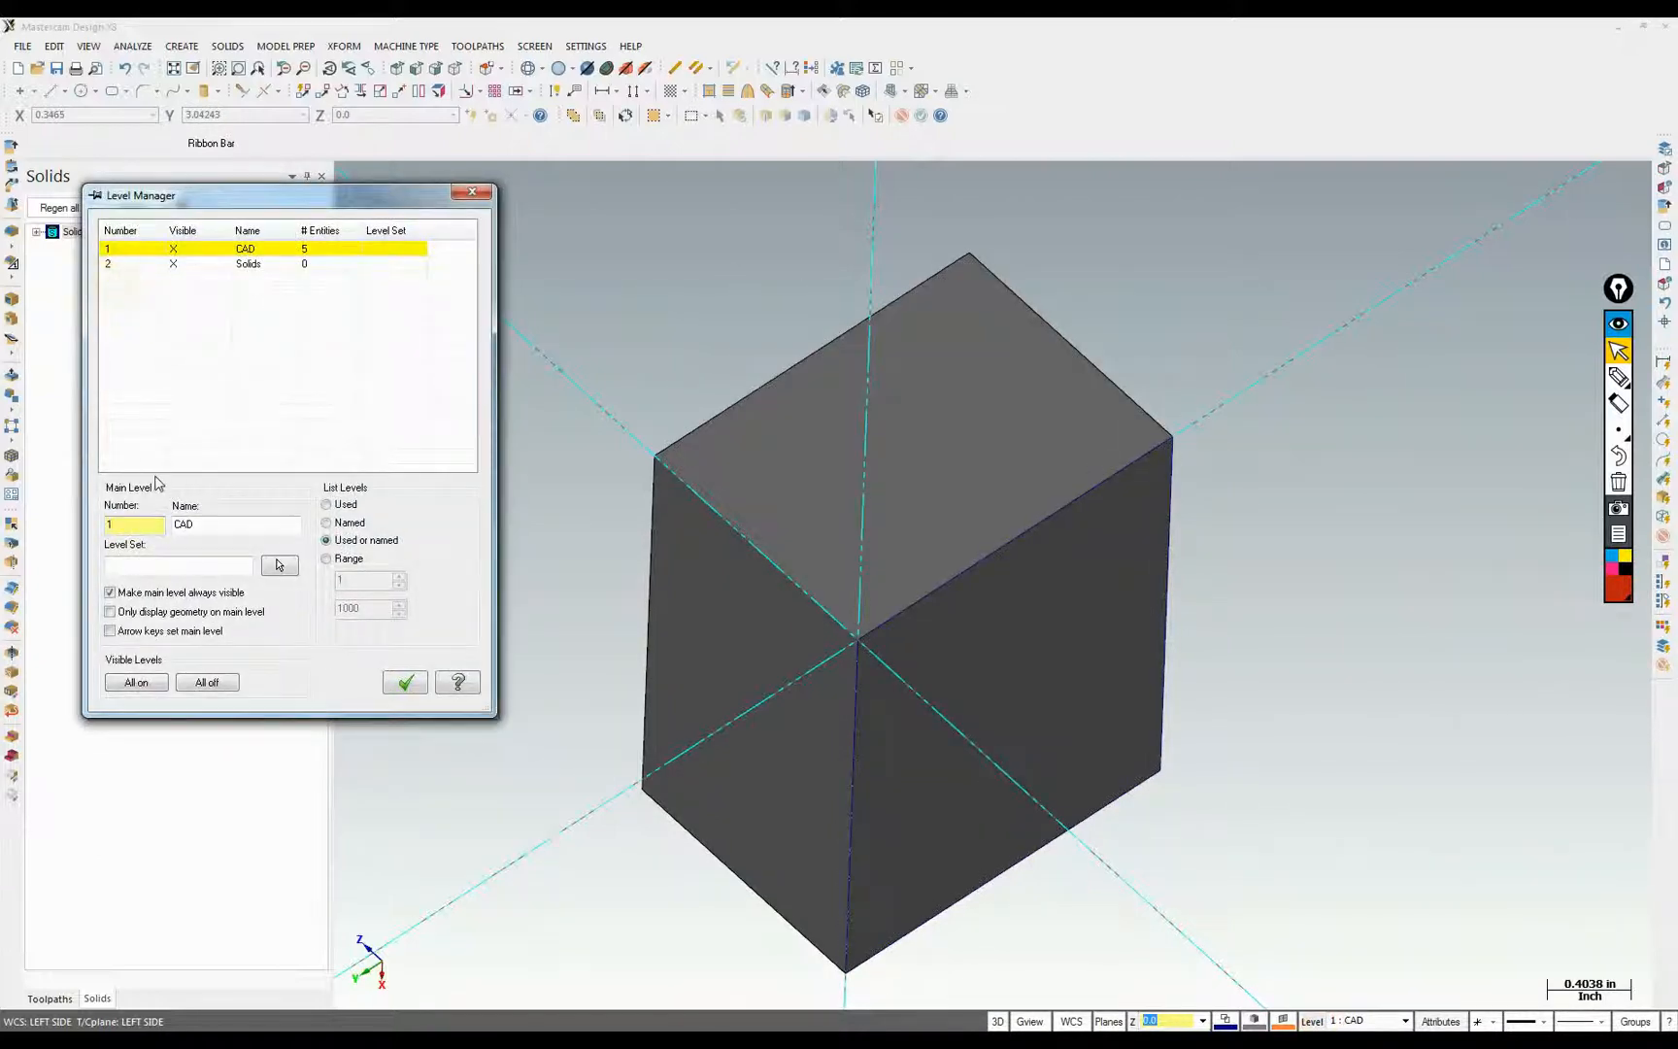
pyautogui.click(136, 526)
pyautogui.press('Tab')
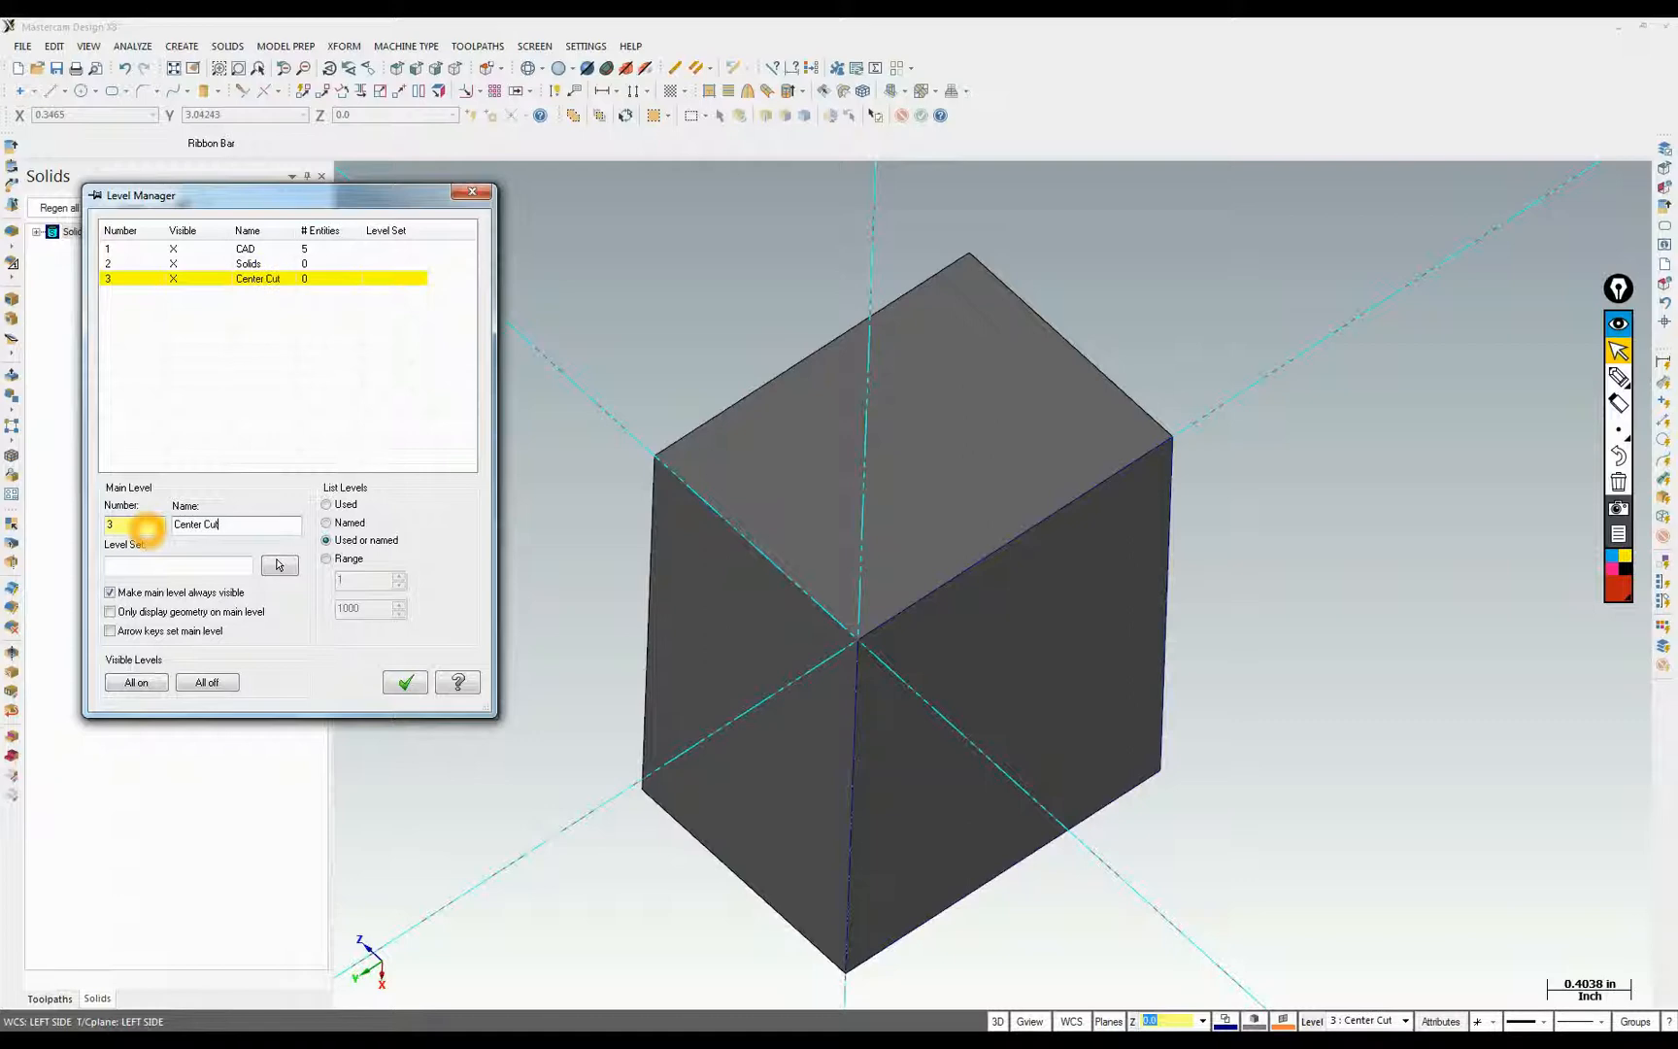
pyautogui.click(415, 684)
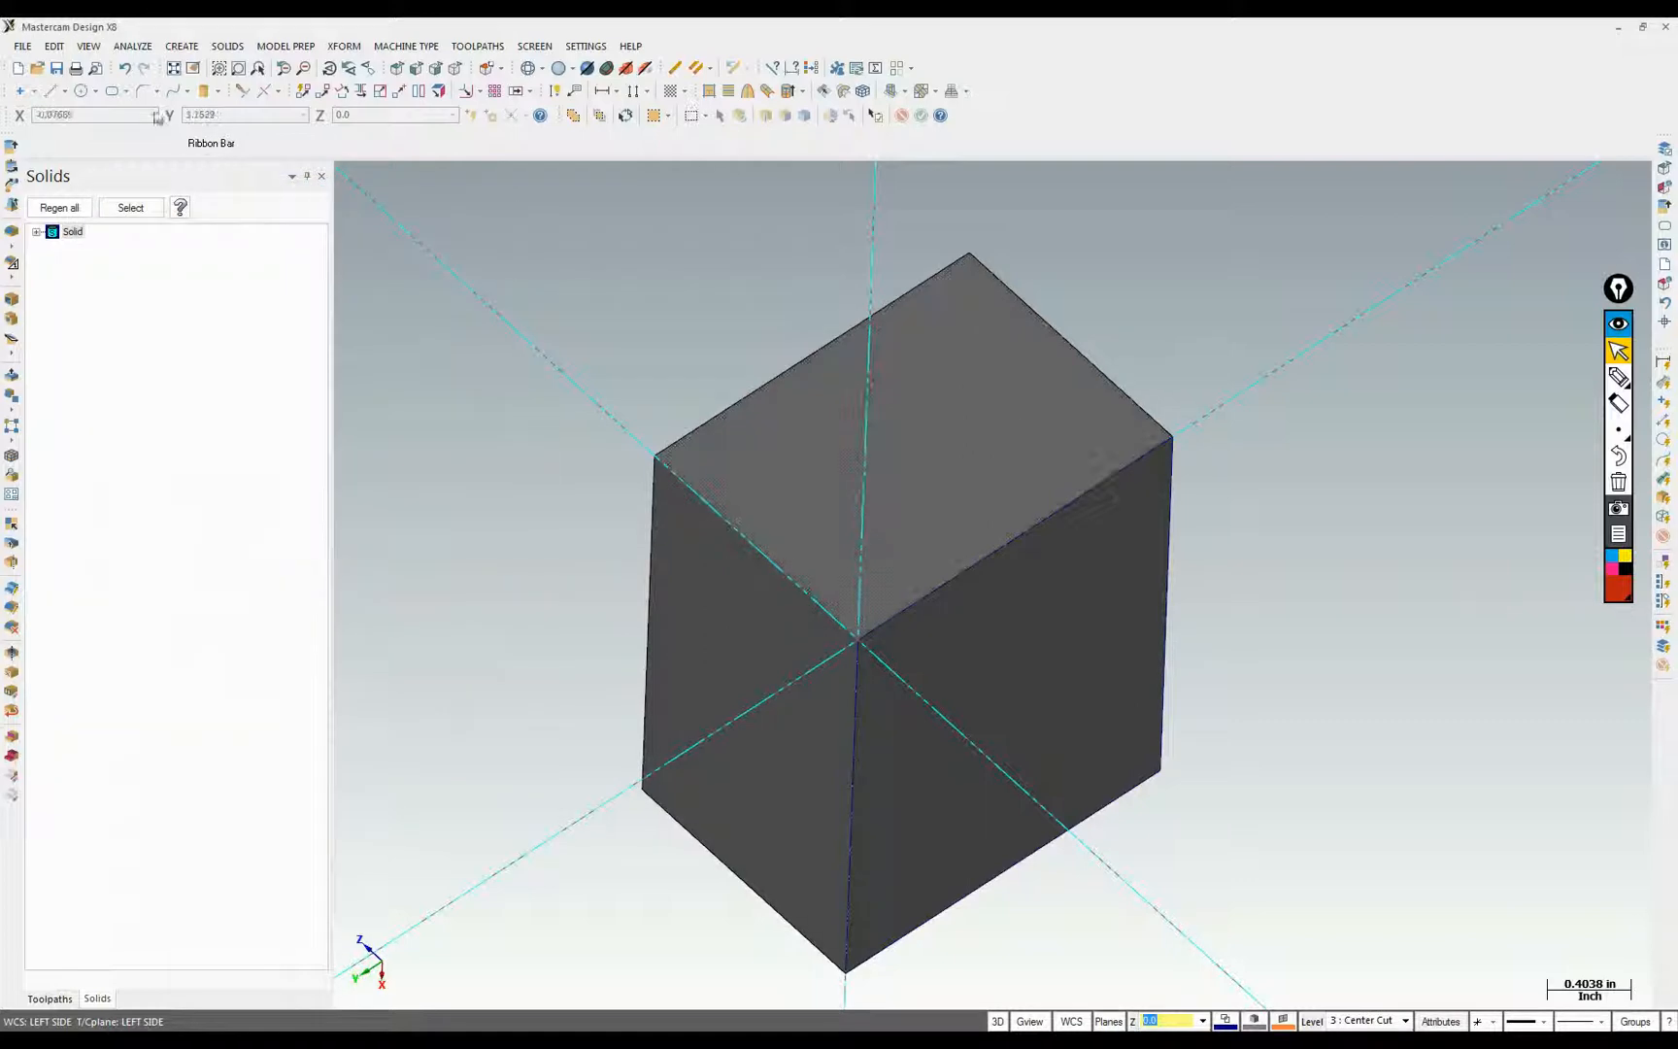
# Start a rectangular shape and look up the centre slot's width dimension on the Project 2 drawing in Adobe Reader
pyautogui.click(112, 91)
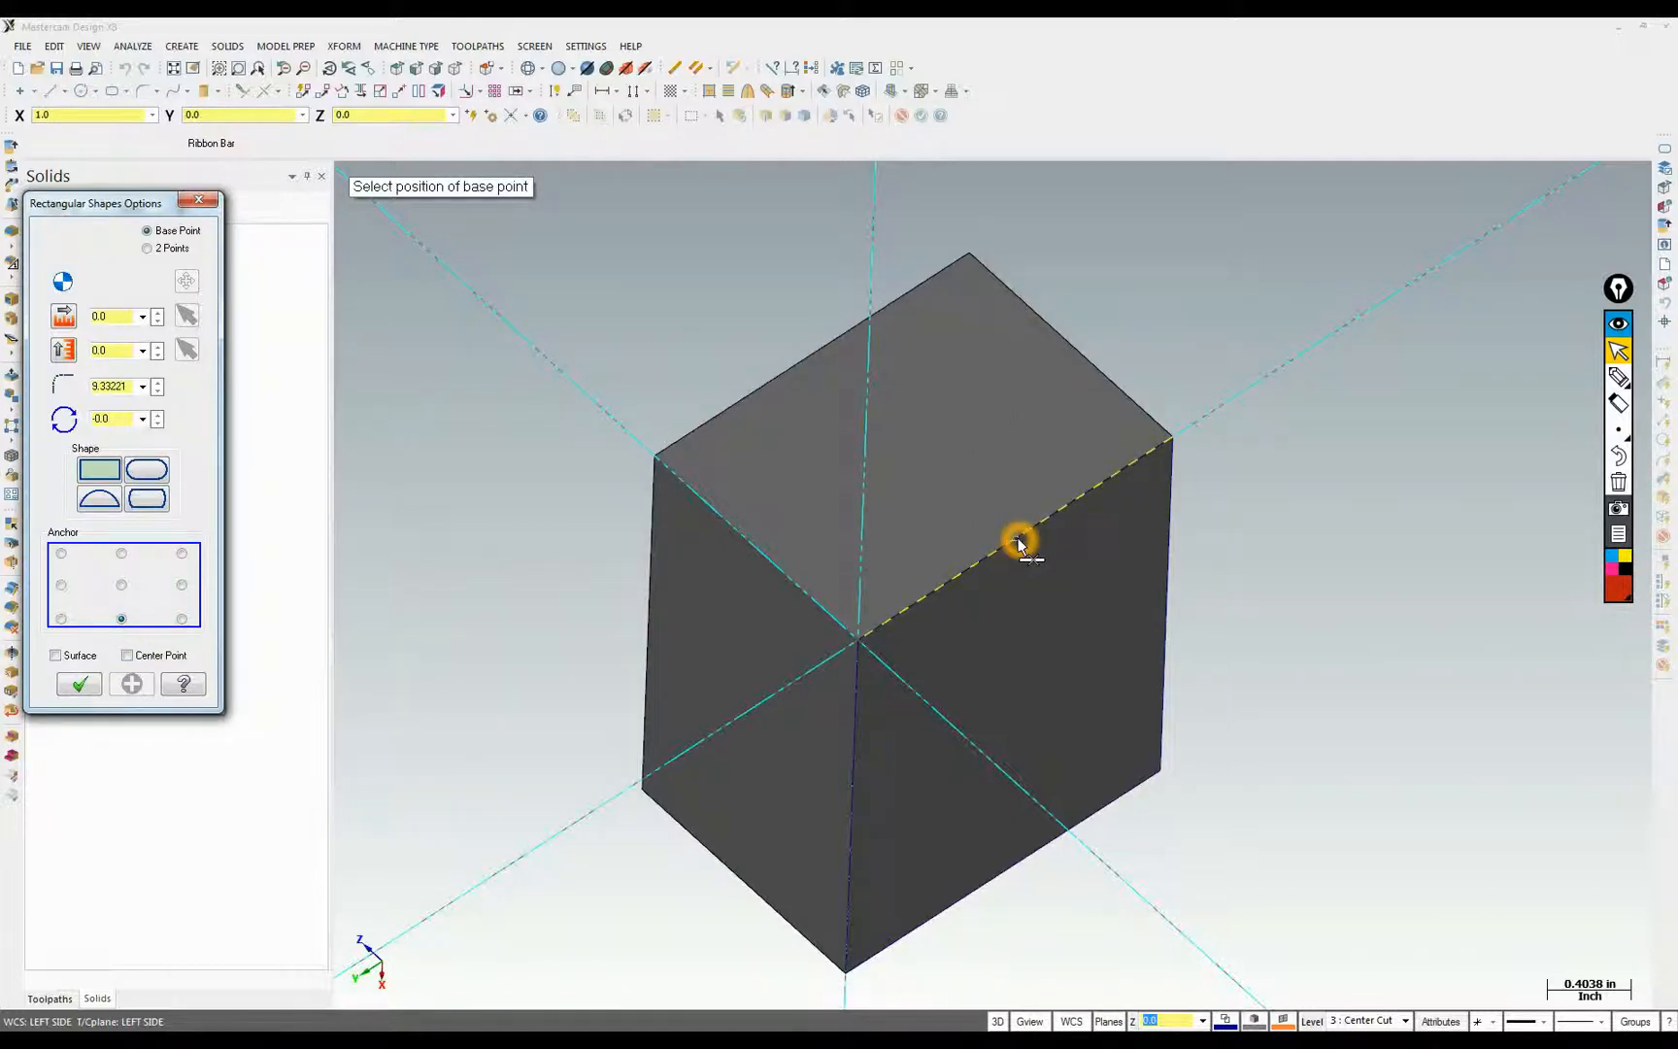
pyautogui.click(108, 317)
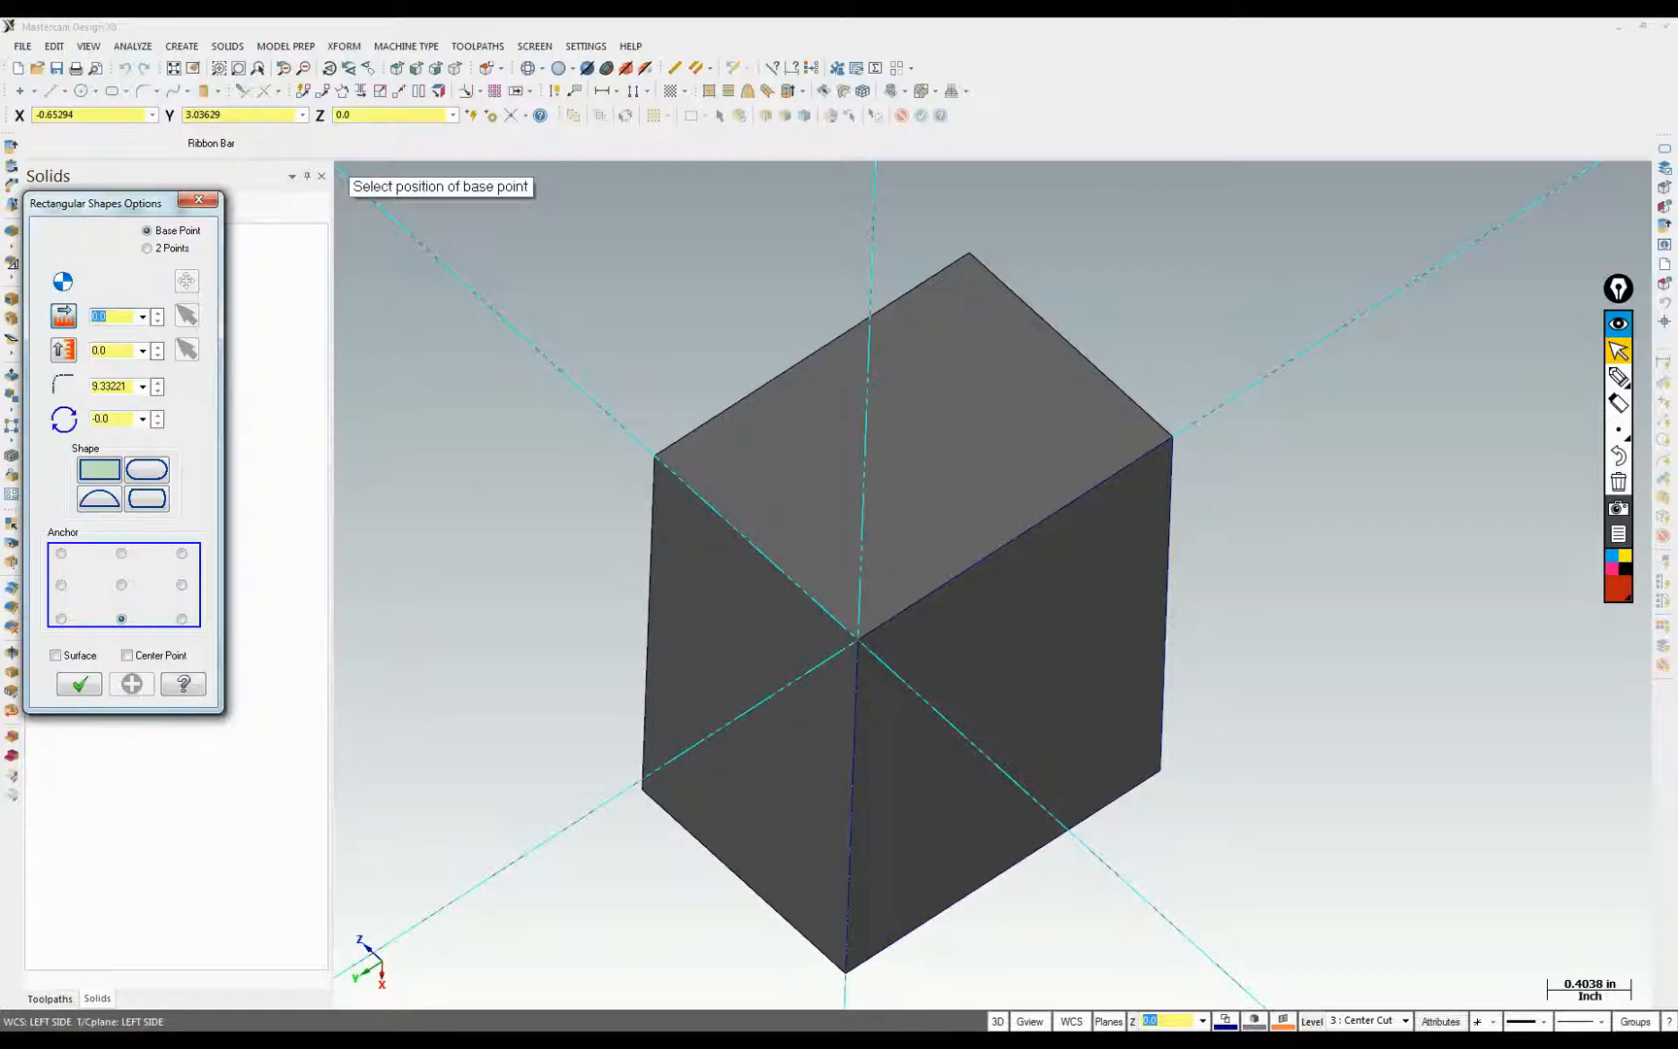
pyautogui.click(254, 1041)
pyautogui.moveTo(508, 862); pyautogui.dragTo(567, 860)
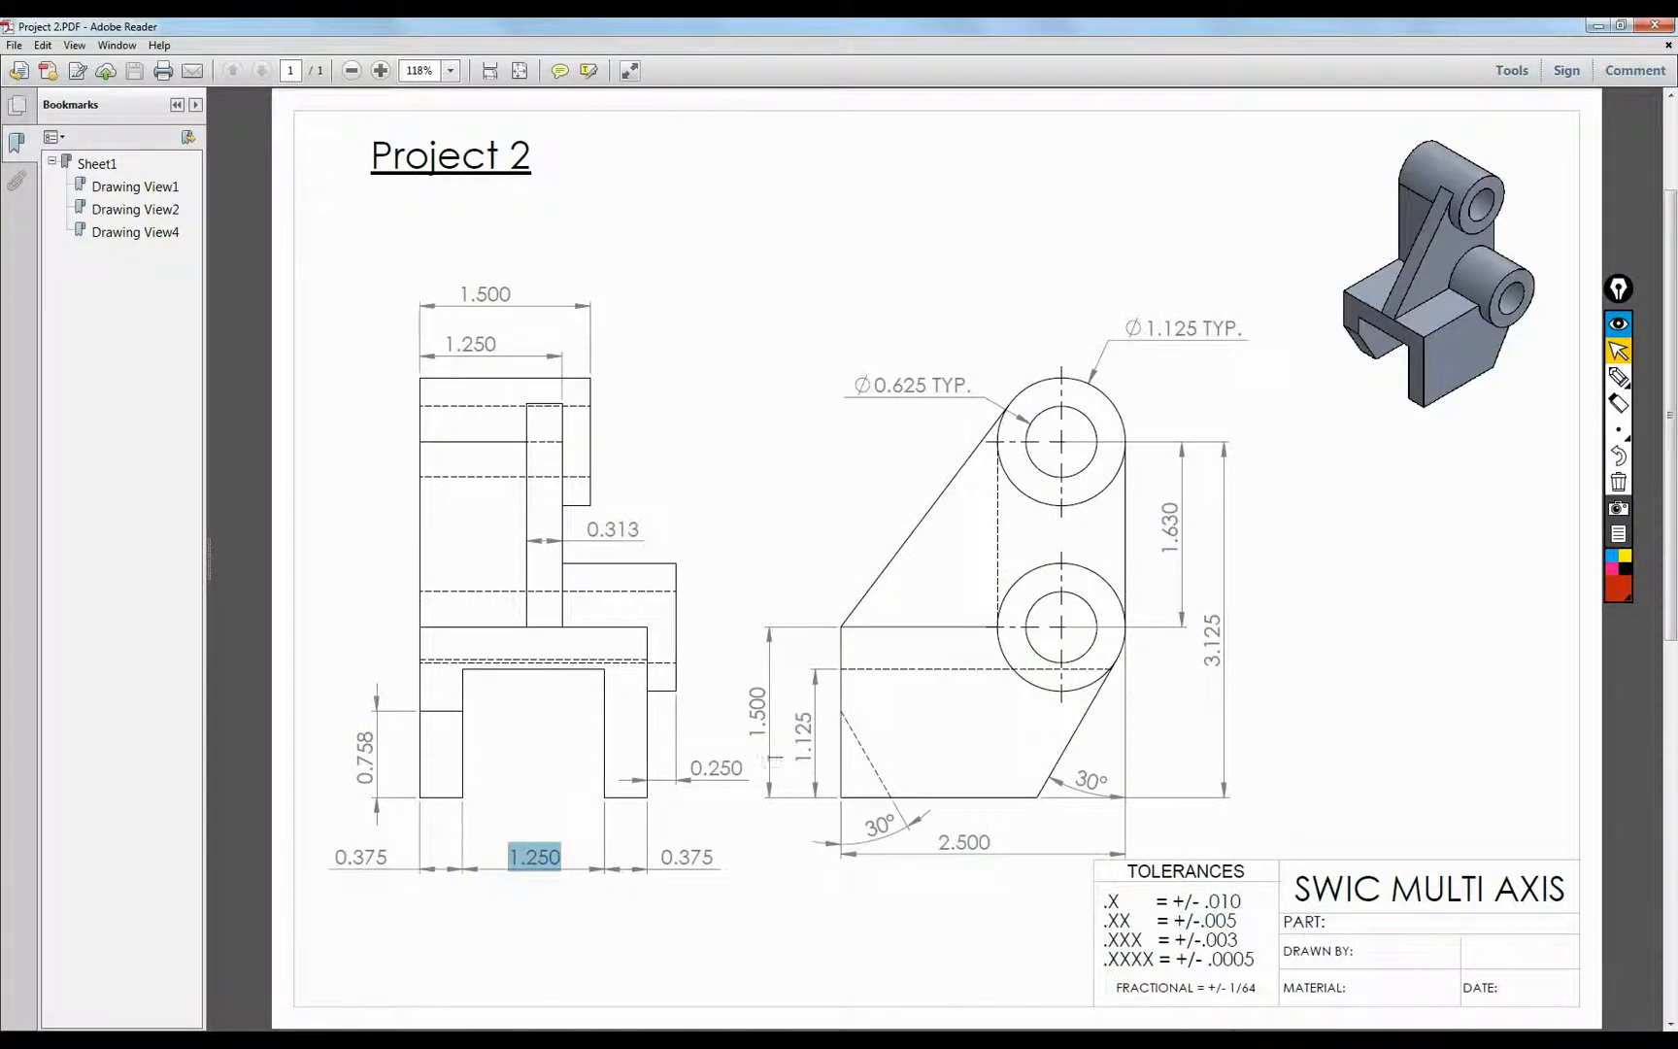
# Switch to Mastercam and place a 1.25 by 1.125 rectangle with zero fillet radius and rotation, bottom centre at the midpoint of the left face's bottom edge
pyautogui.click(255, 1041)
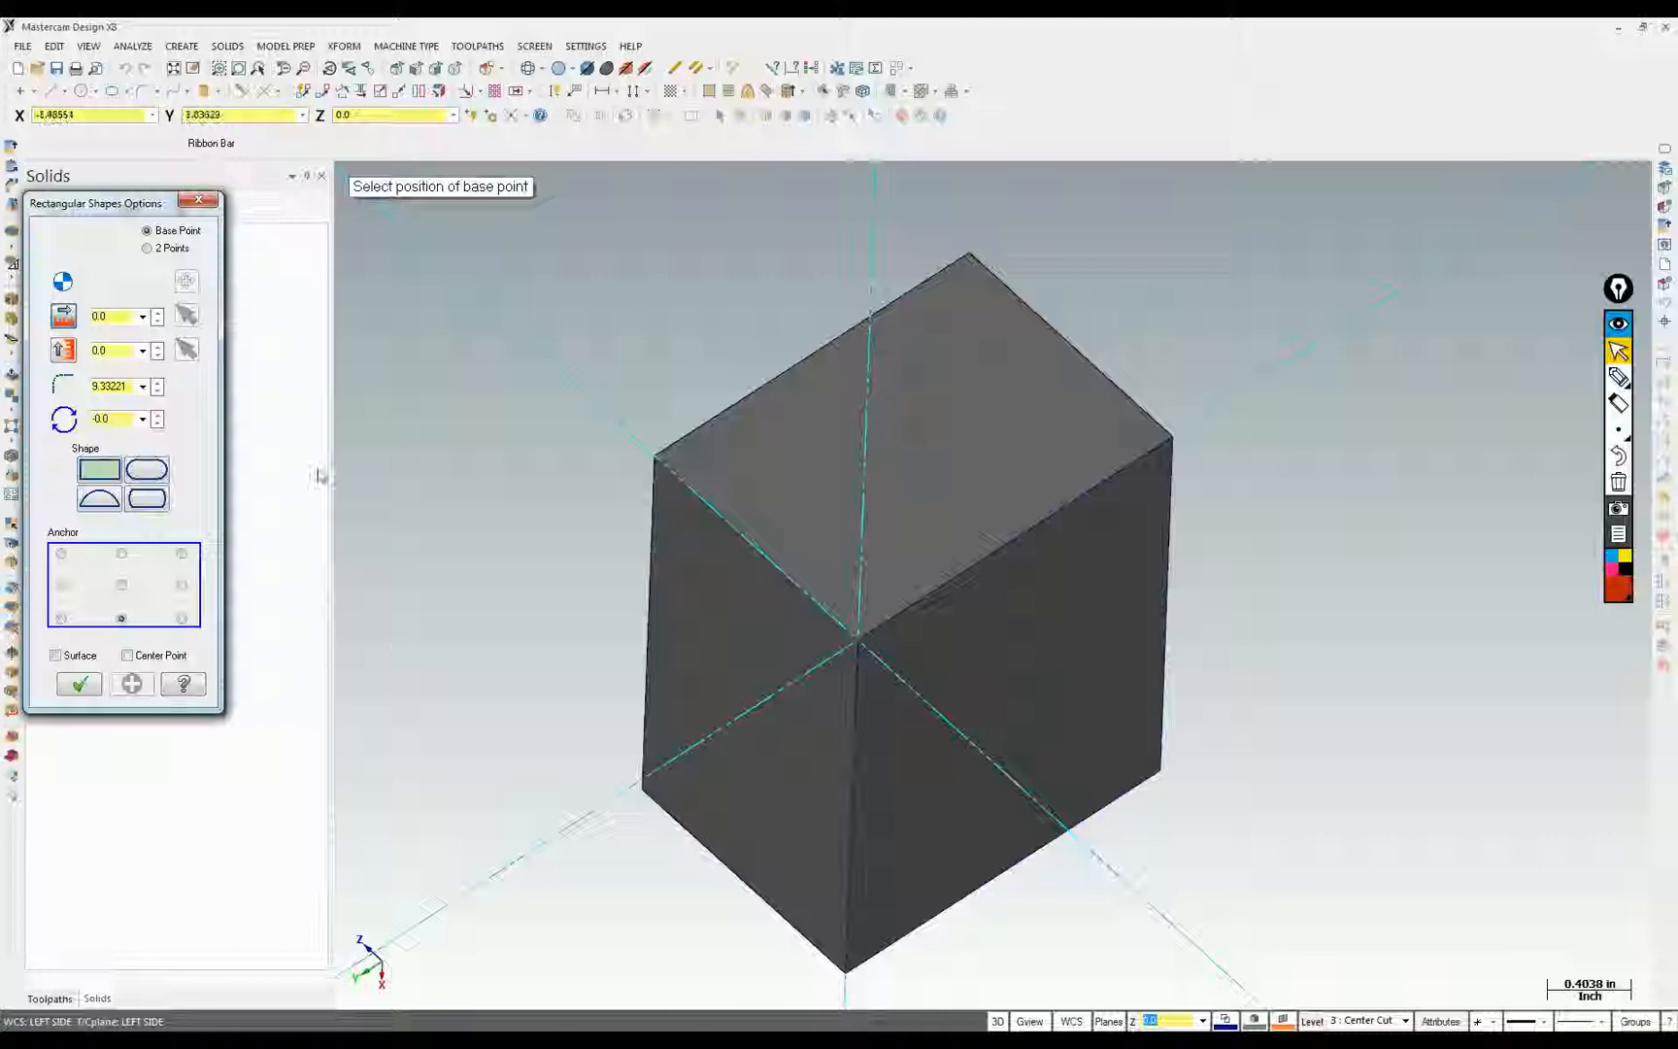
pyautogui.click(112, 317)
pyautogui.click(113, 317)
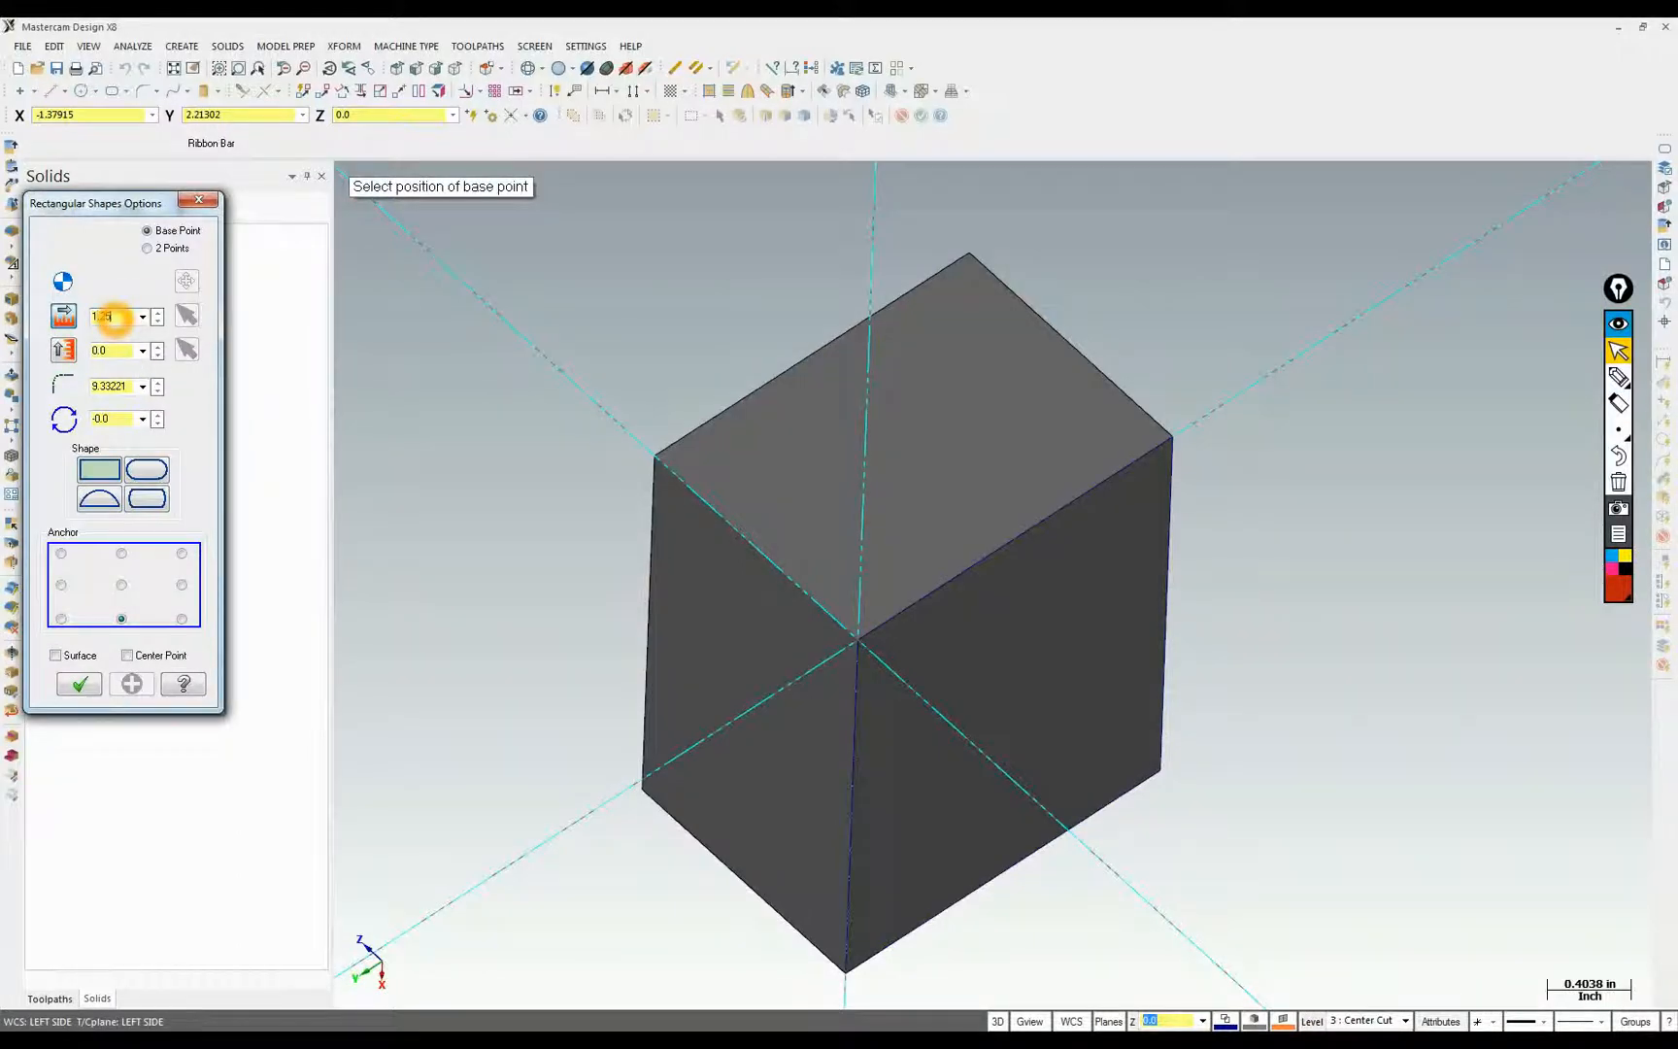
pyautogui.write('1.25')
pyautogui.click(109, 352)
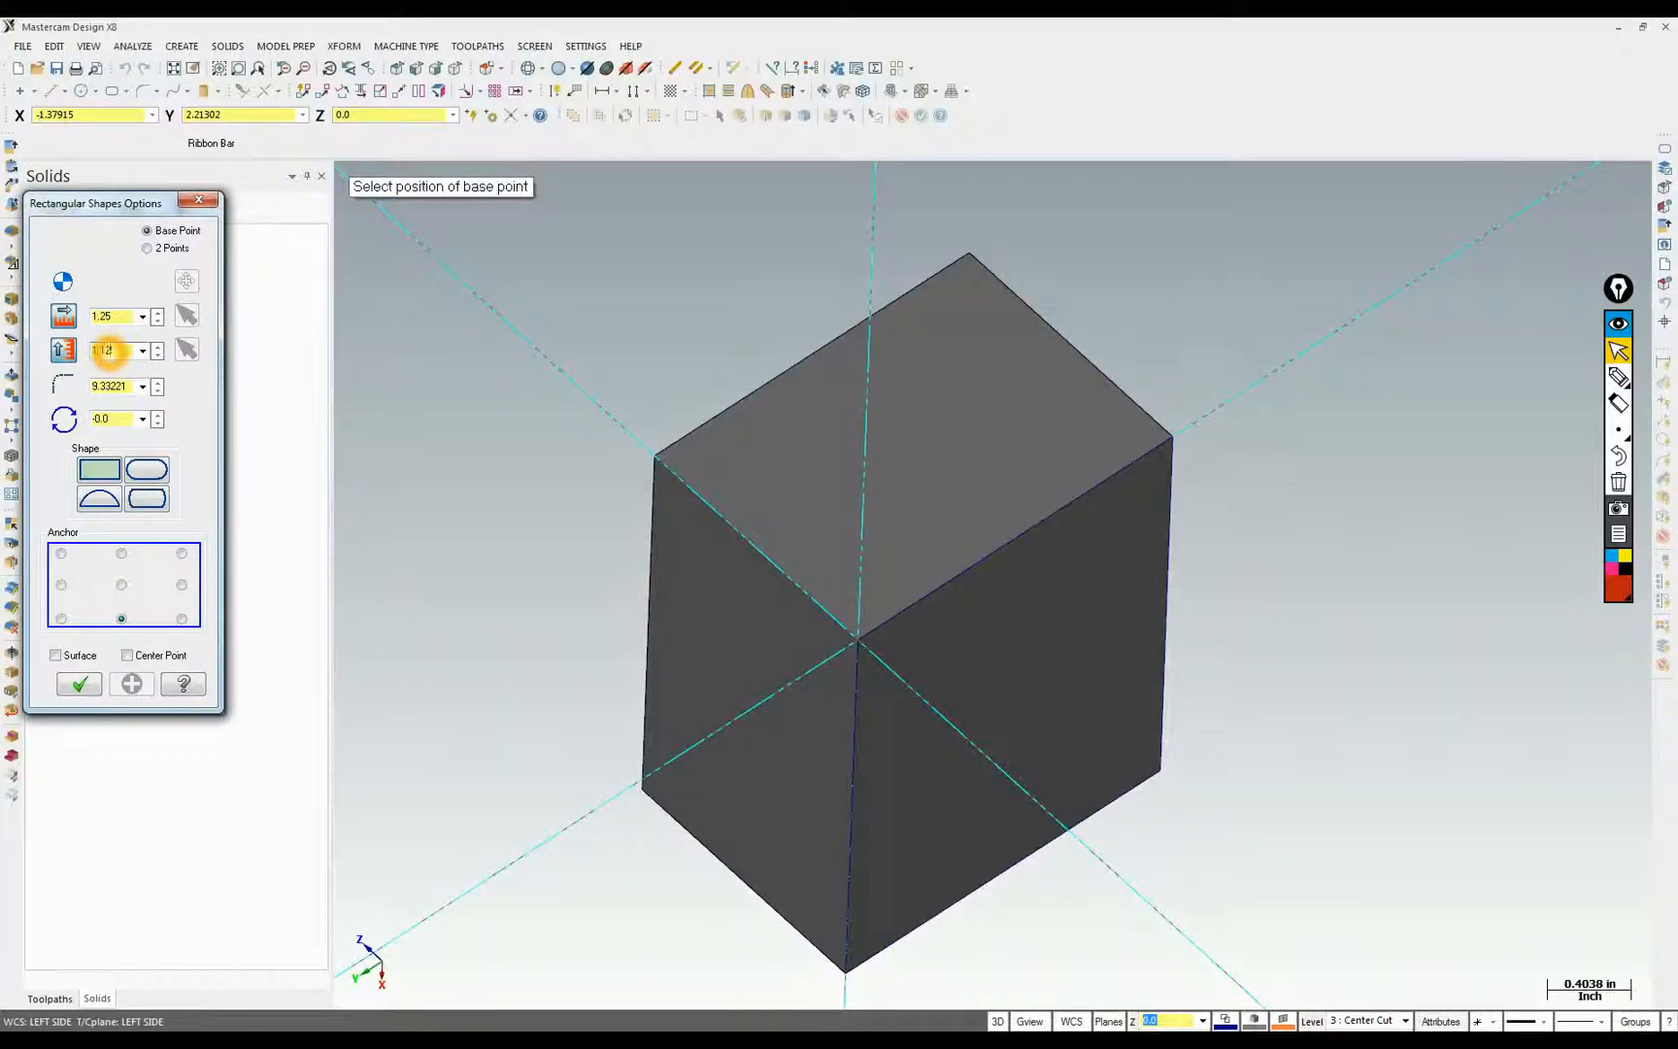
pyautogui.doubleClick(123, 390)
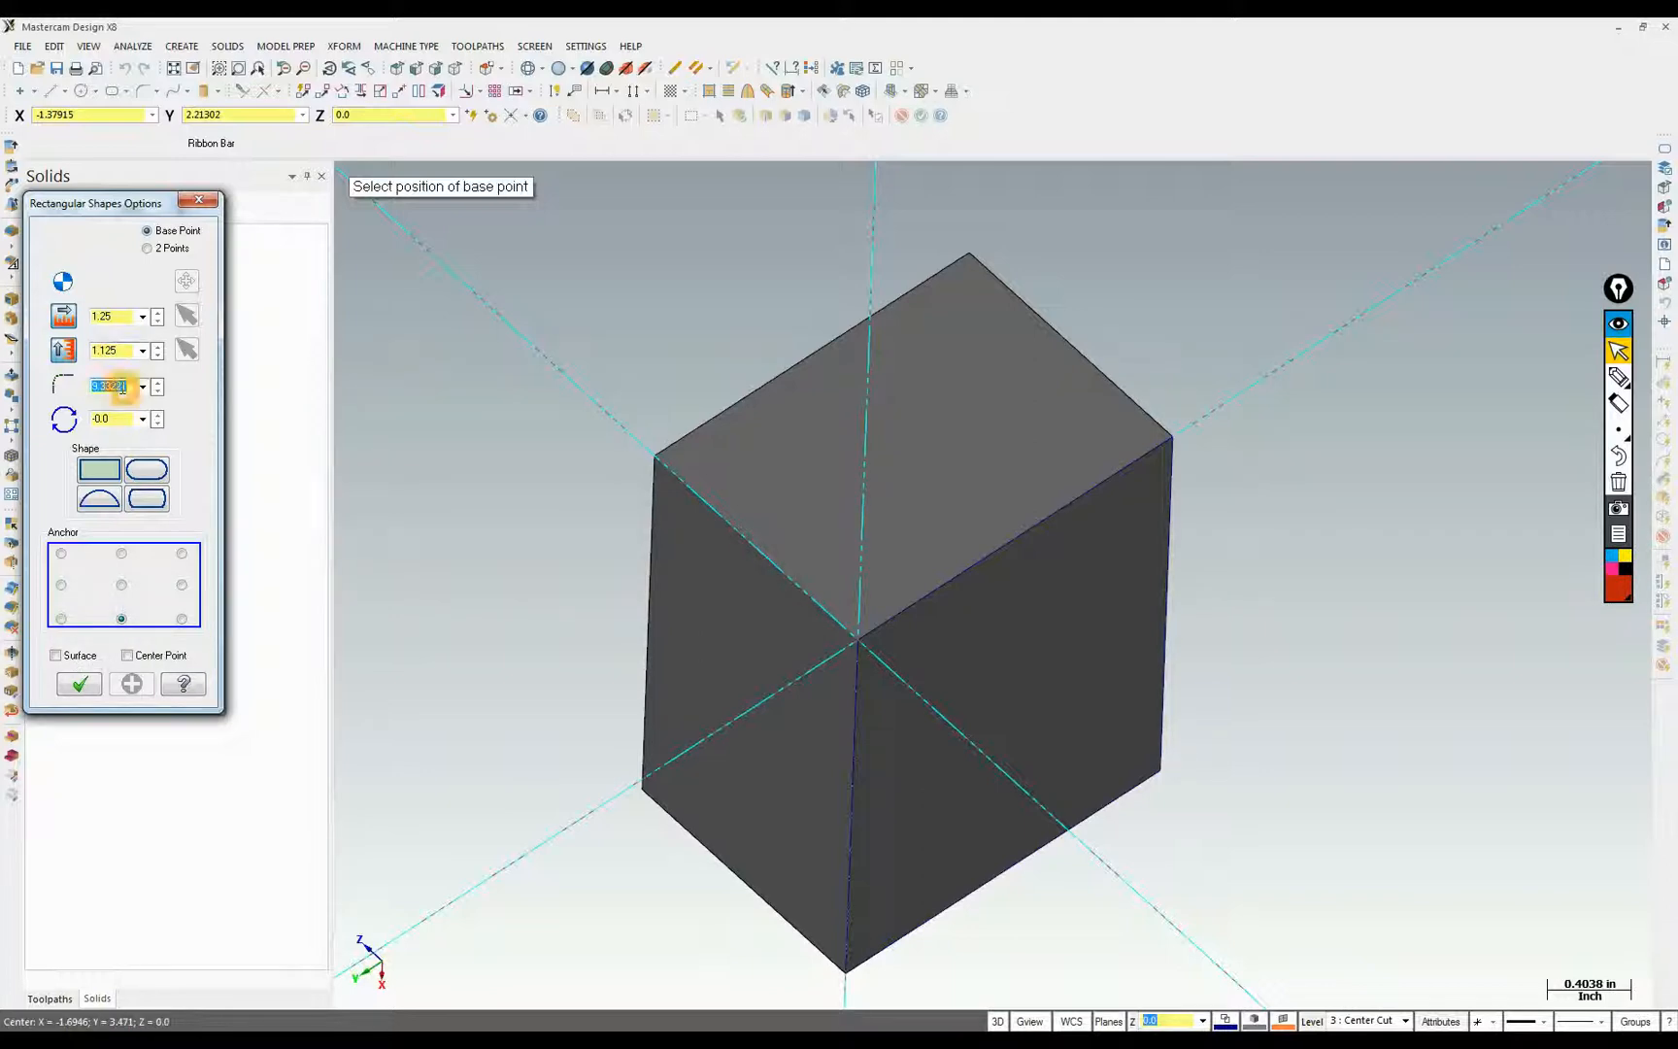
pyautogui.write('.0')
pyautogui.doubleClick(103, 415)
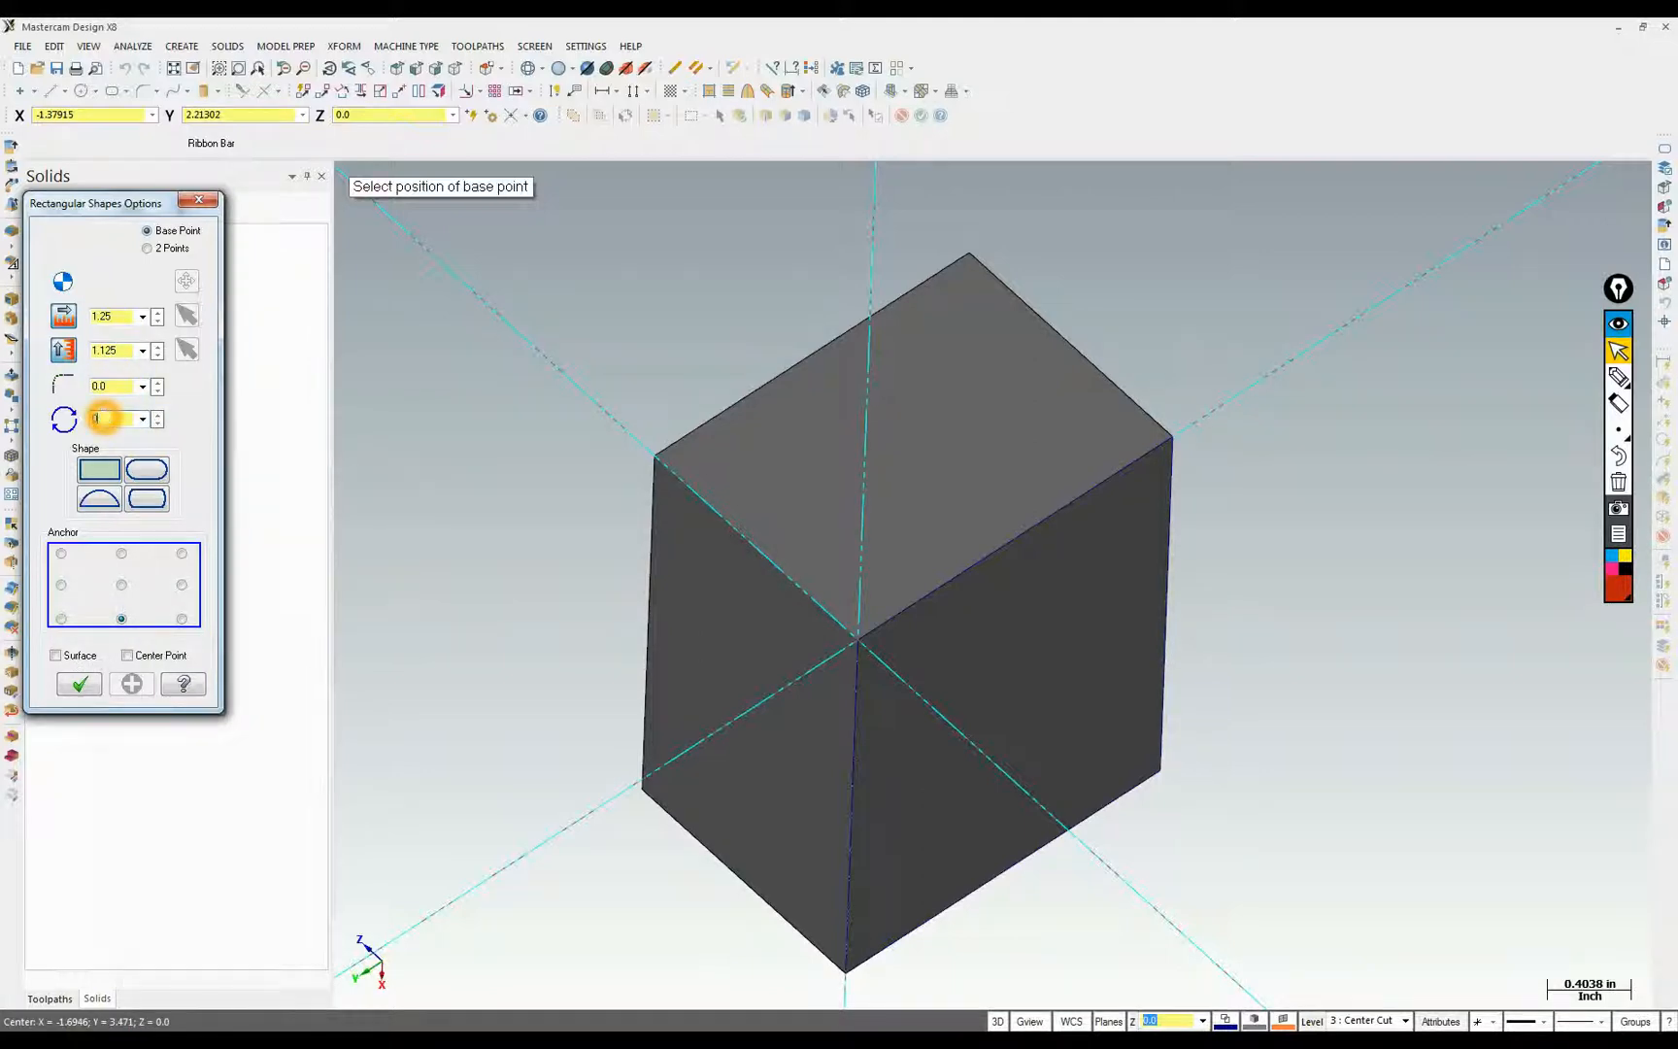
pyautogui.write('0')
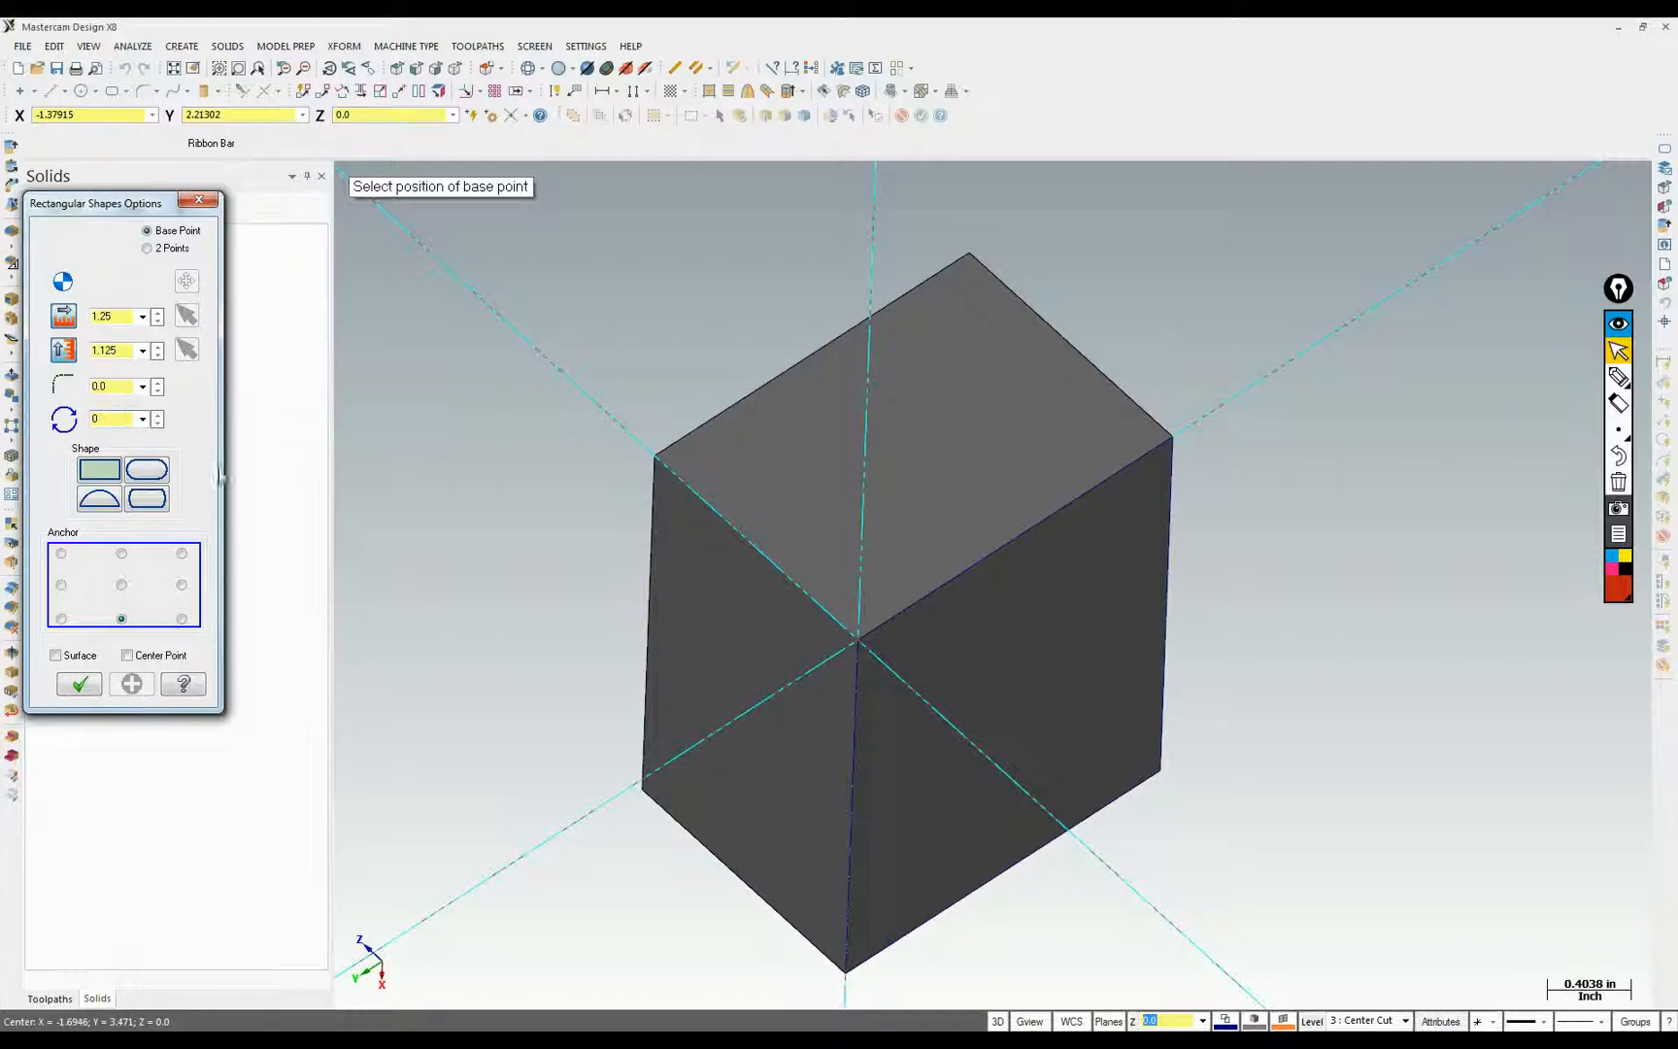
pyautogui.click(1011, 543)
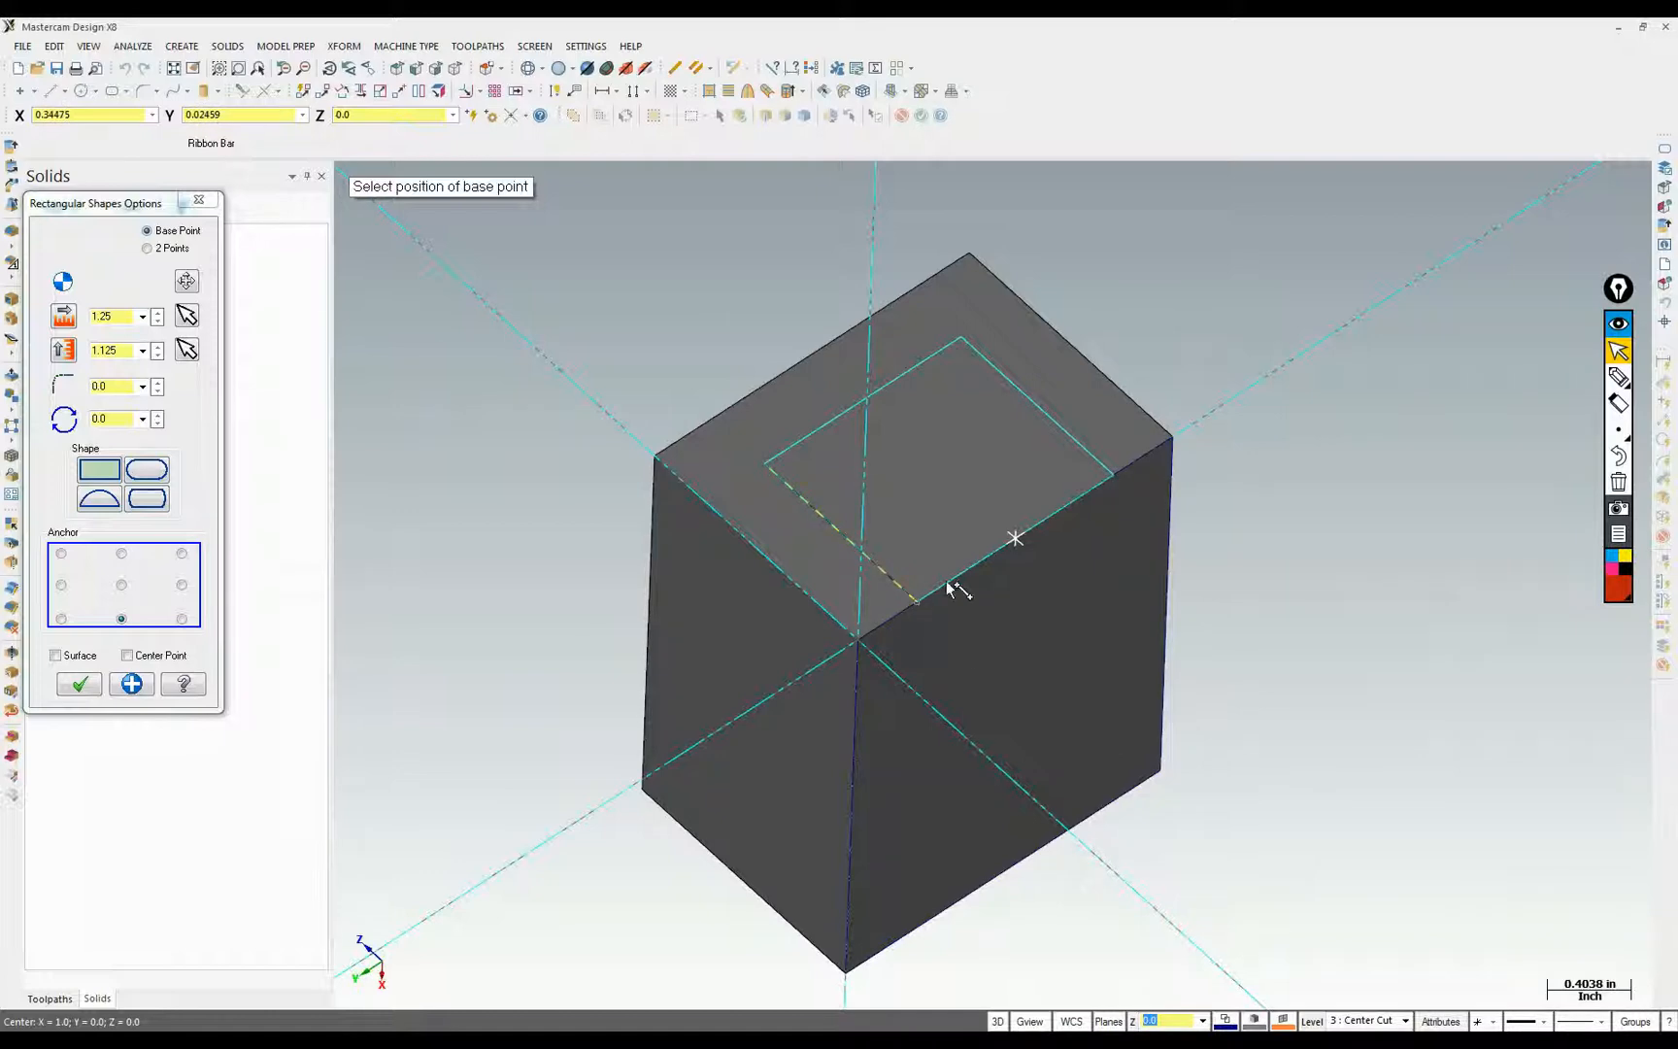
# Switch level 1 CAD's visibility off and back on to check its contents, and accept the rectangular shape
pyautogui.click(1311, 1021)
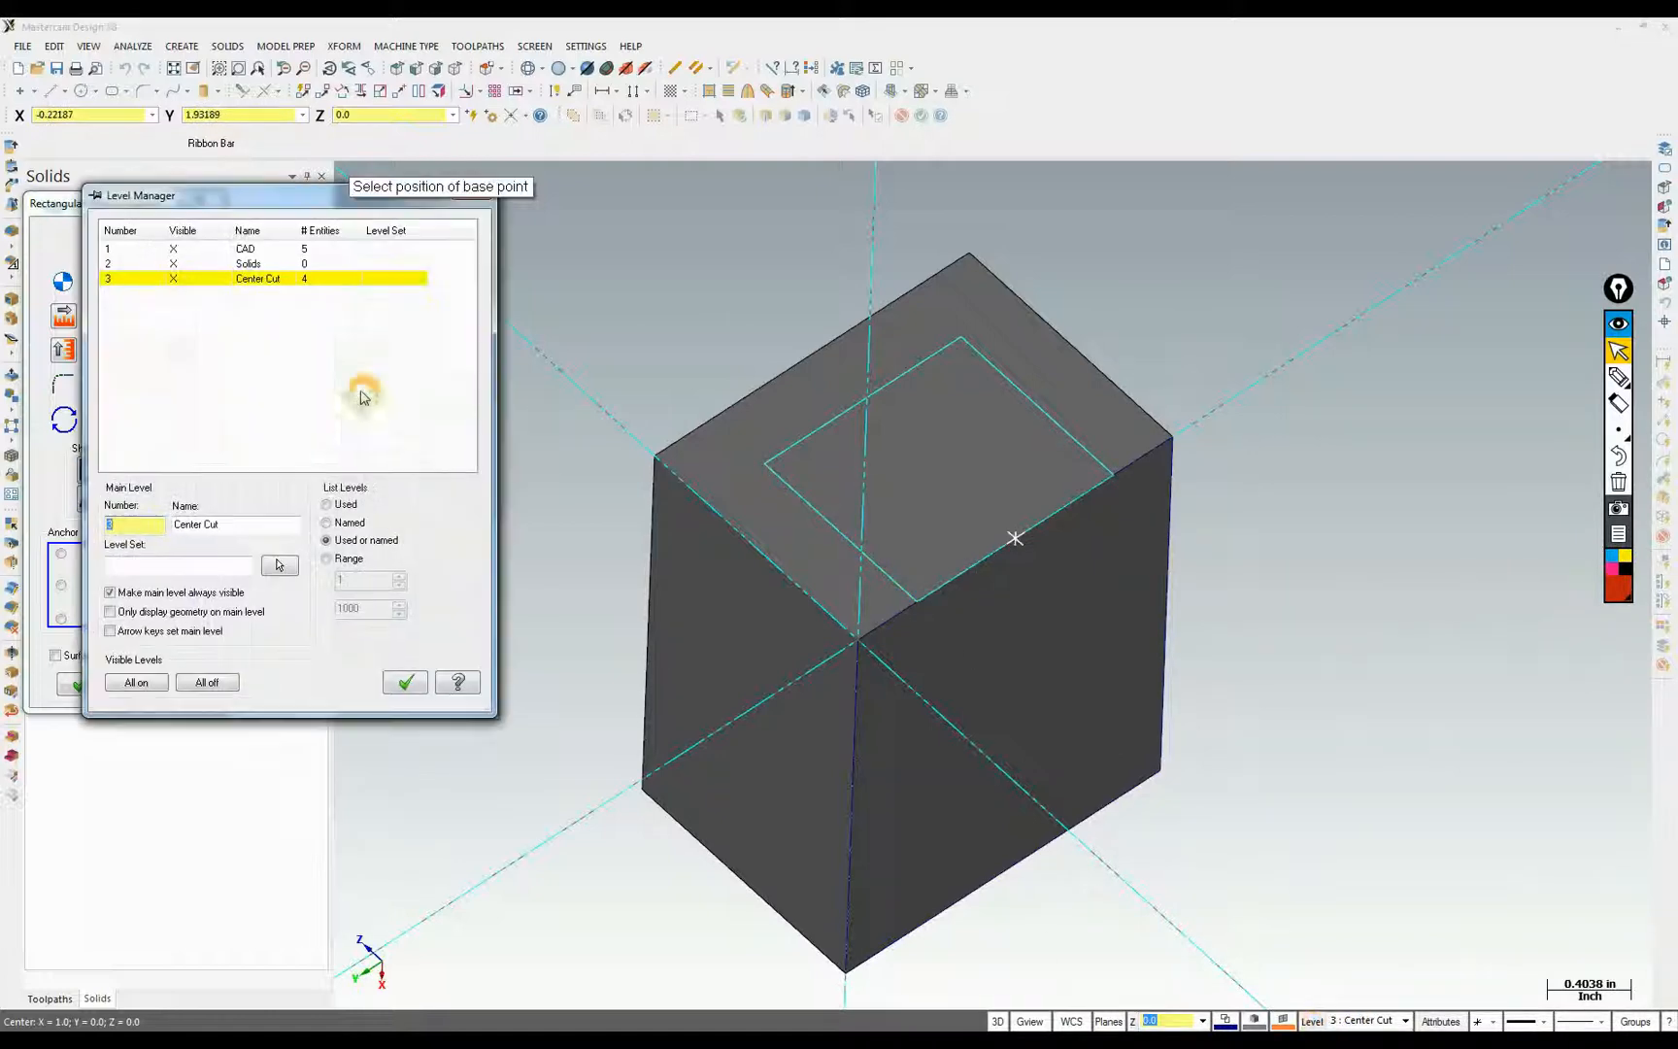
pyautogui.moveTo(300, 201); pyautogui.dragTo(361, 290)
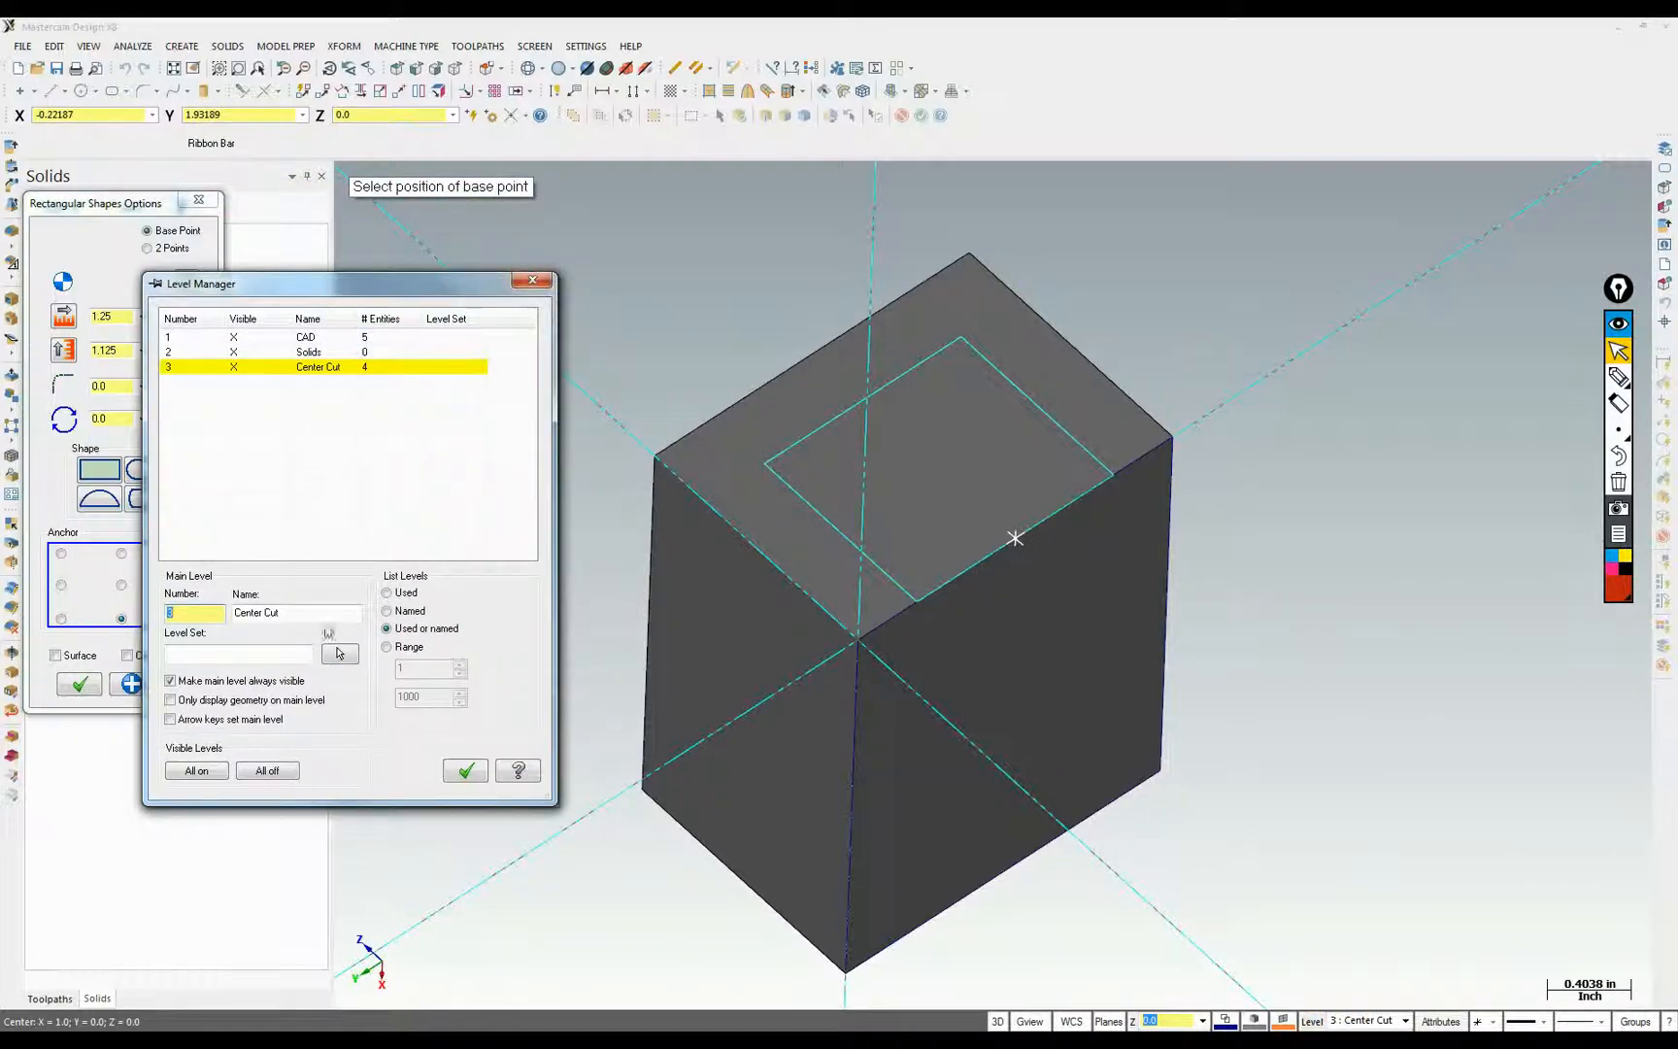
pyautogui.click(233, 337)
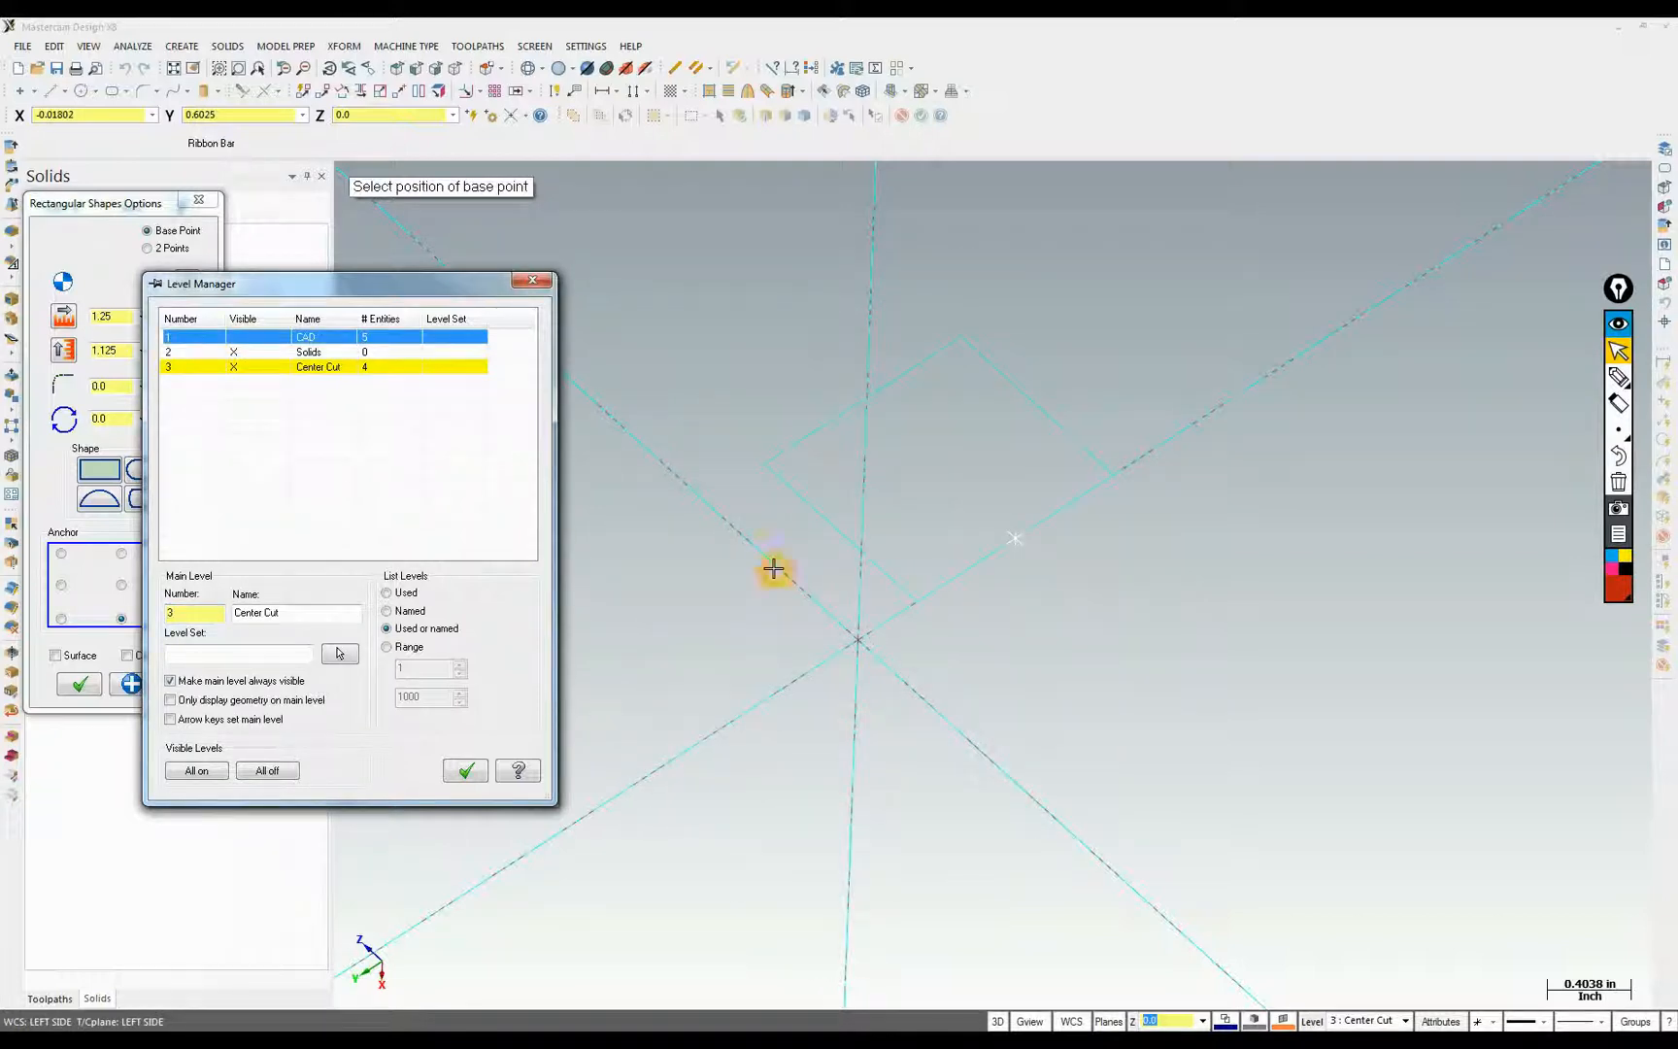
pyautogui.click(235, 339)
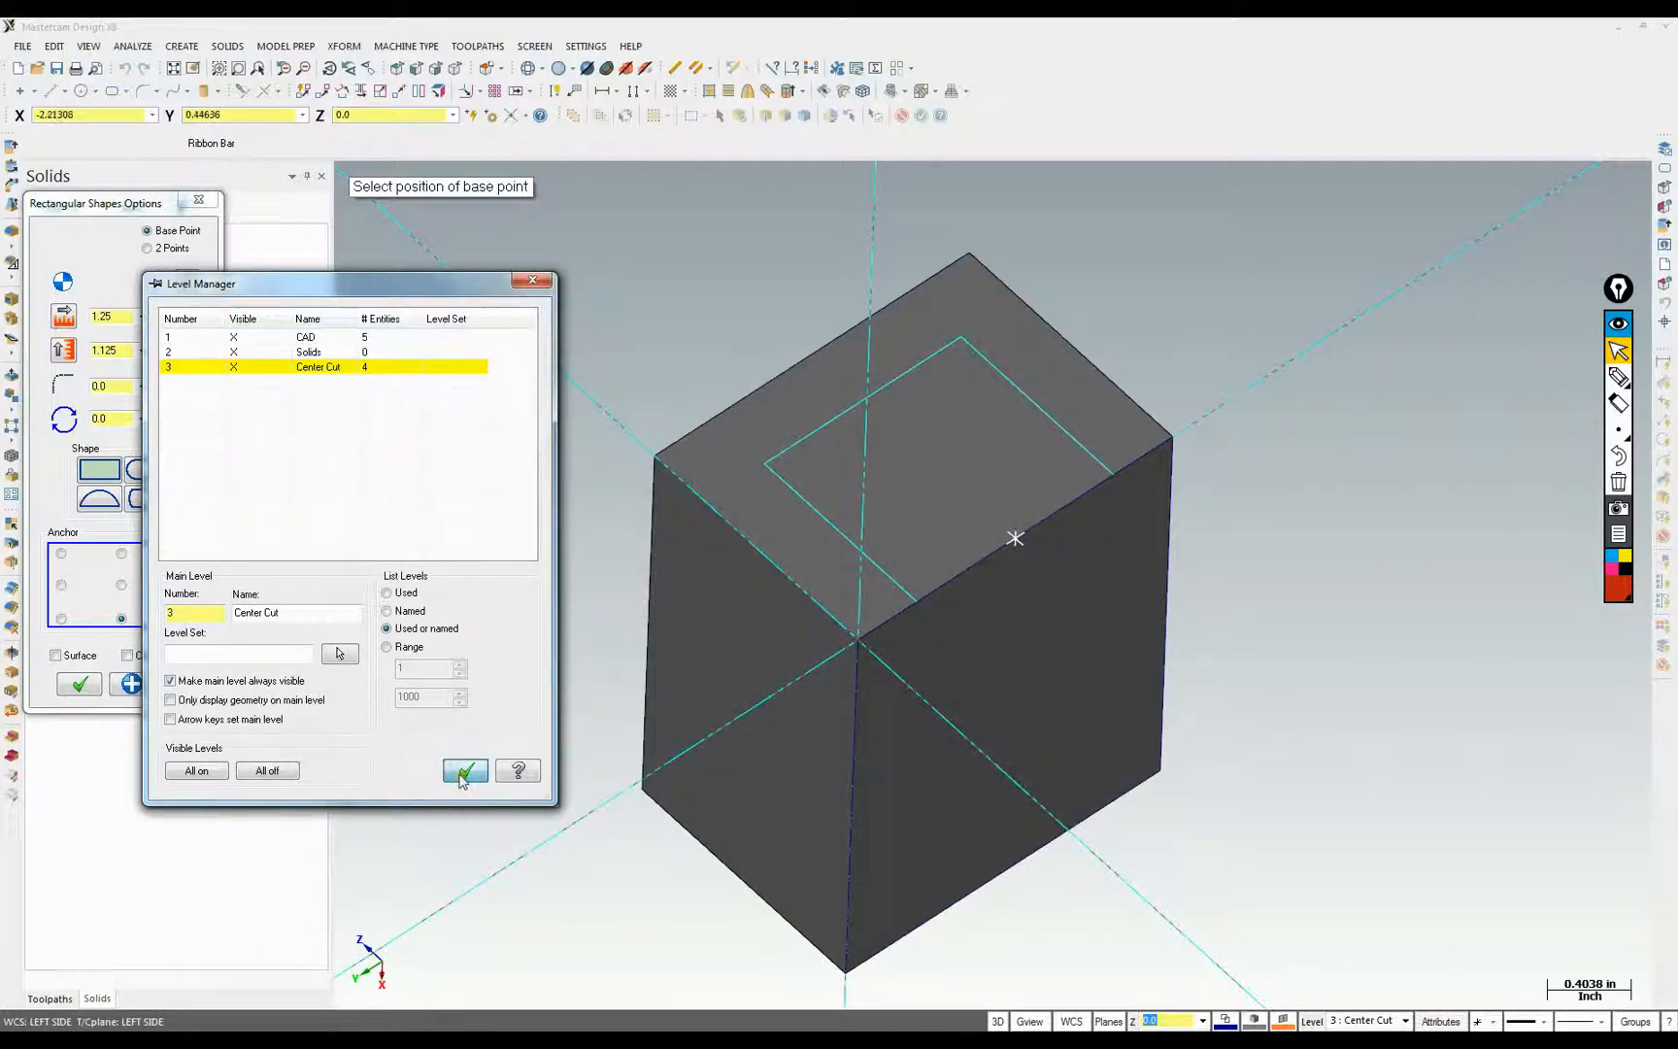
pyautogui.click(466, 770)
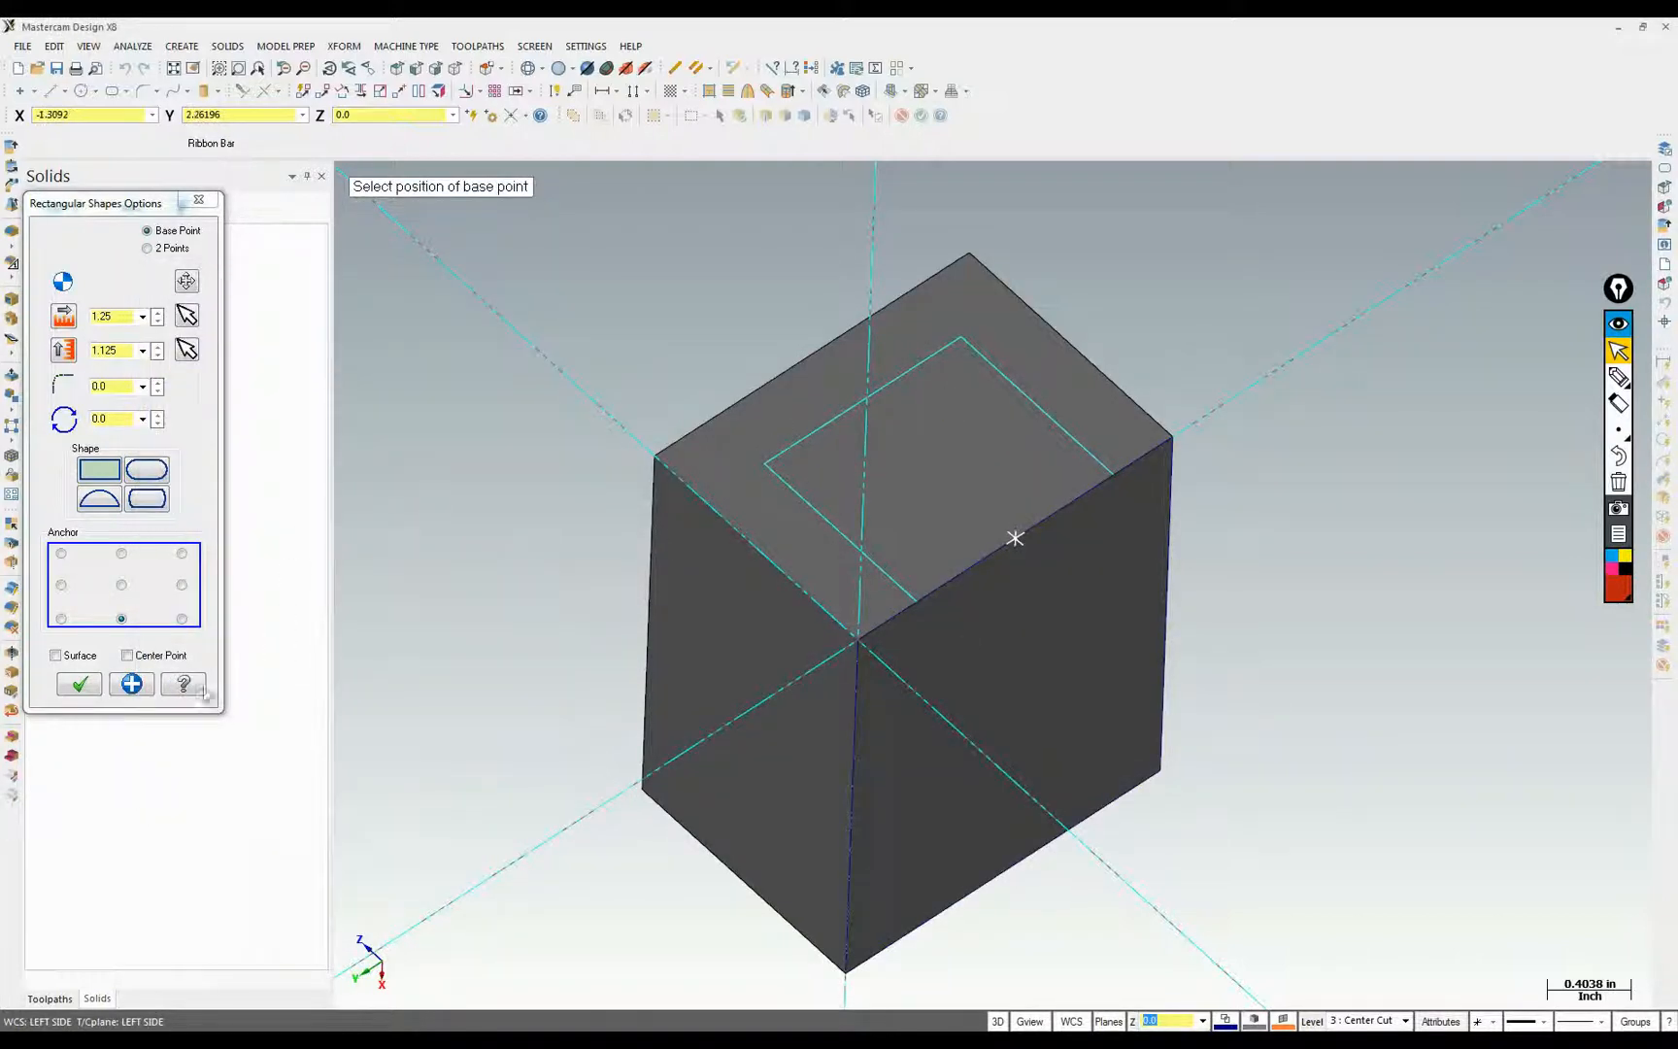
pyautogui.click(85, 686)
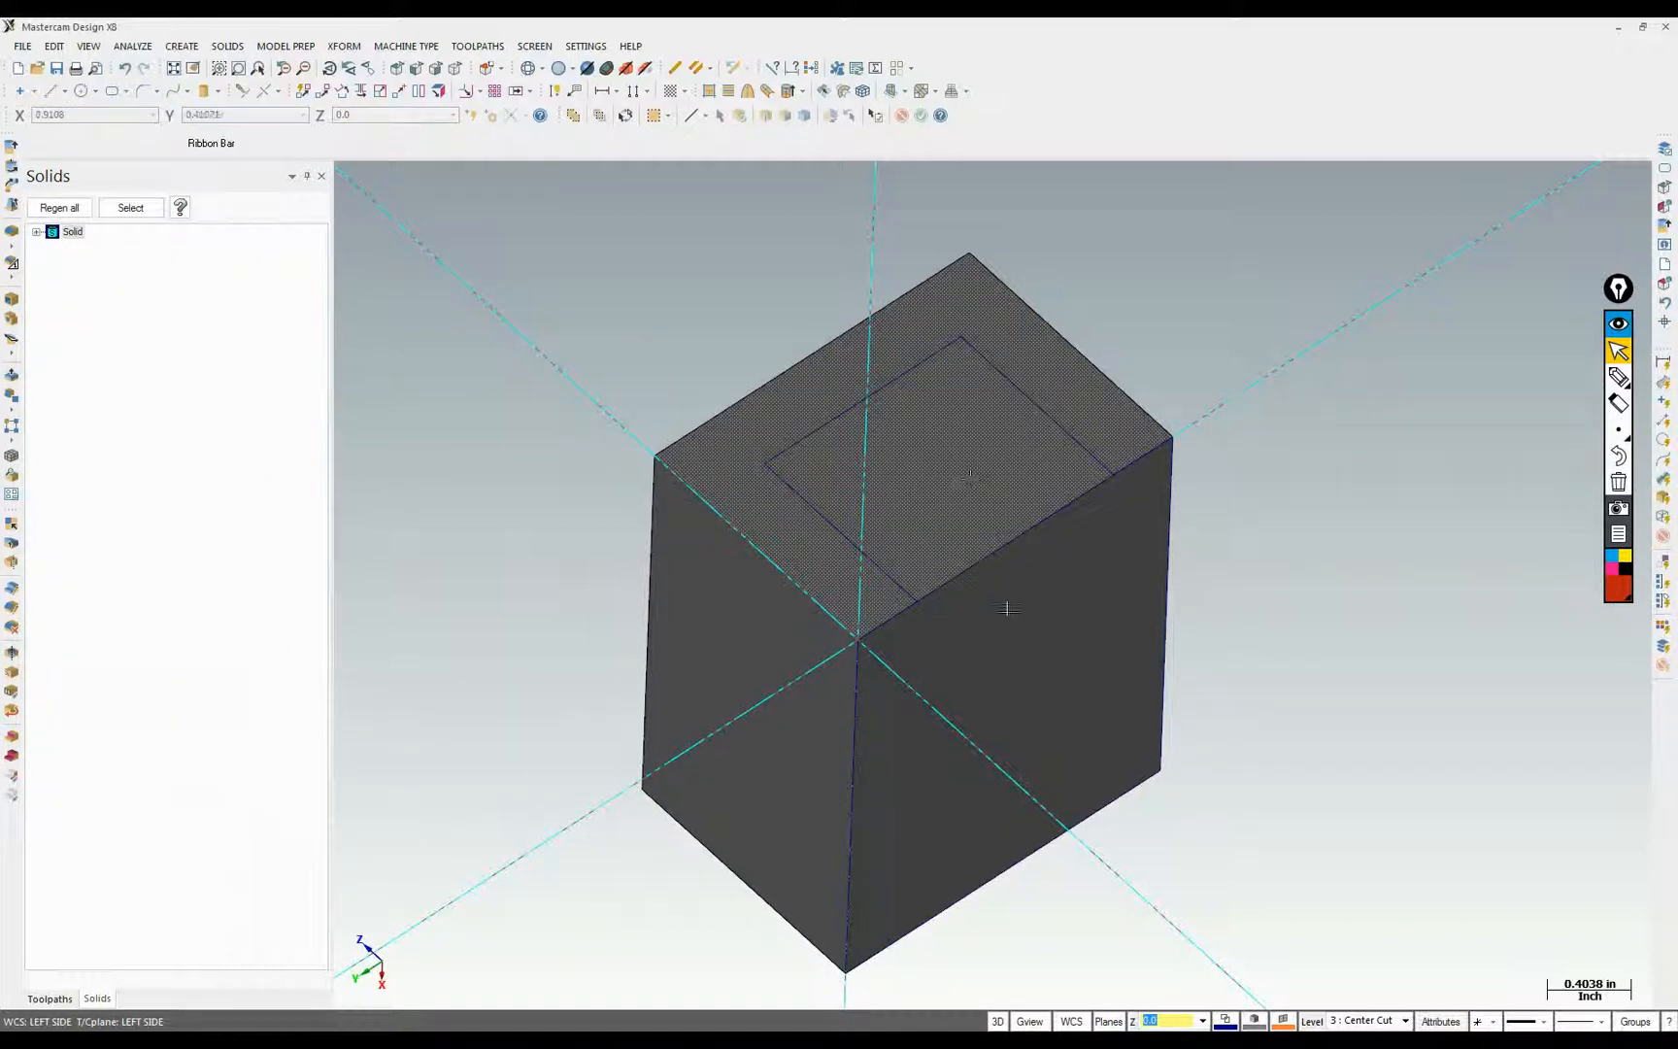
# Examine the entity counts of the CAD and Solids levels to find which level holds the block
pyautogui.click(1075, 536)
pyautogui.click(1307, 1022)
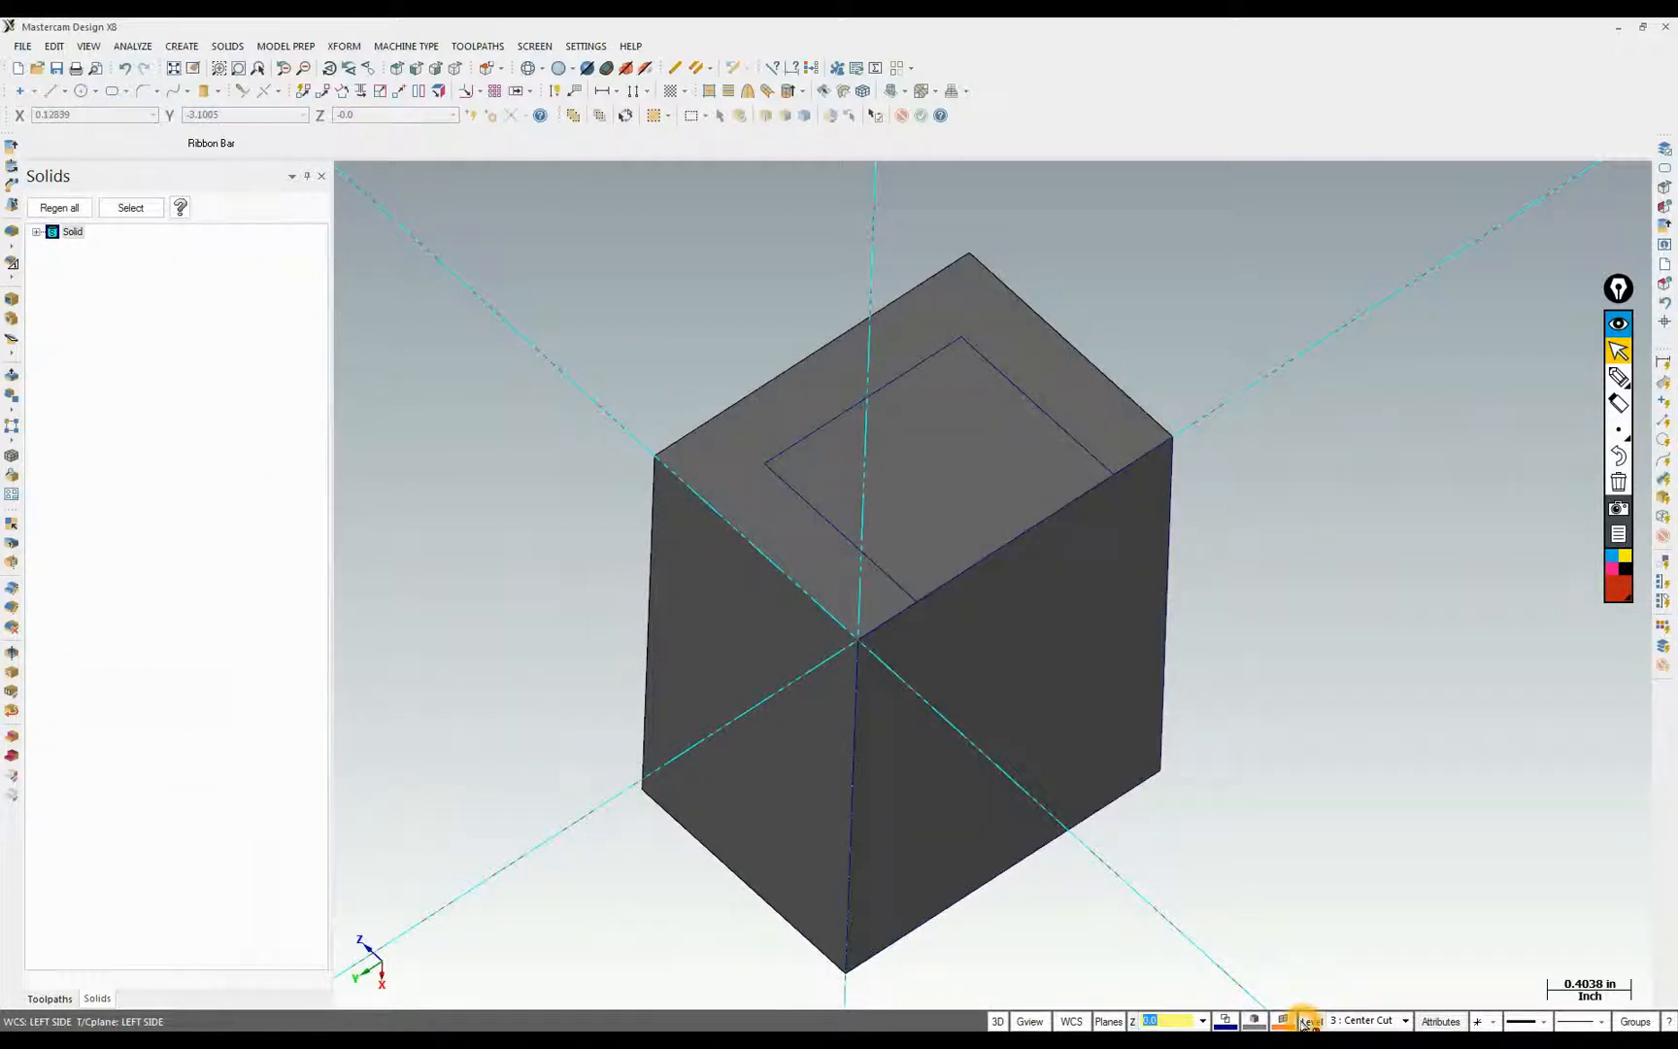
pyautogui.click(368, 352)
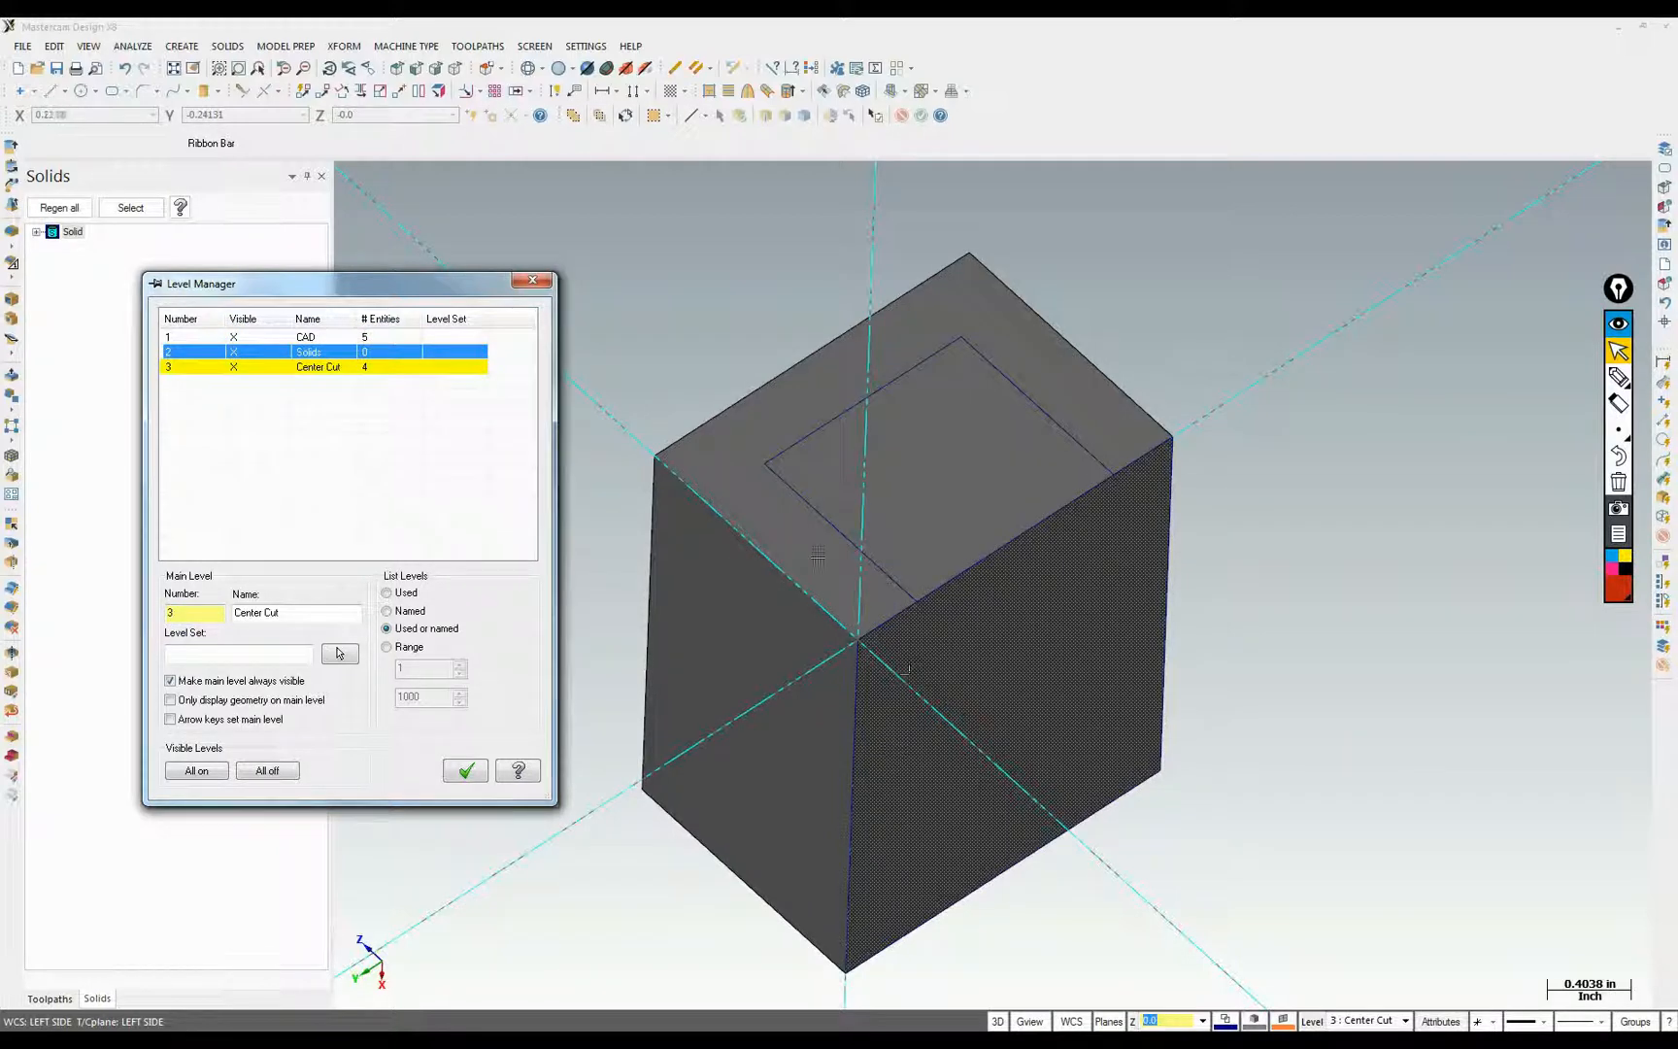
pyautogui.click(297, 341)
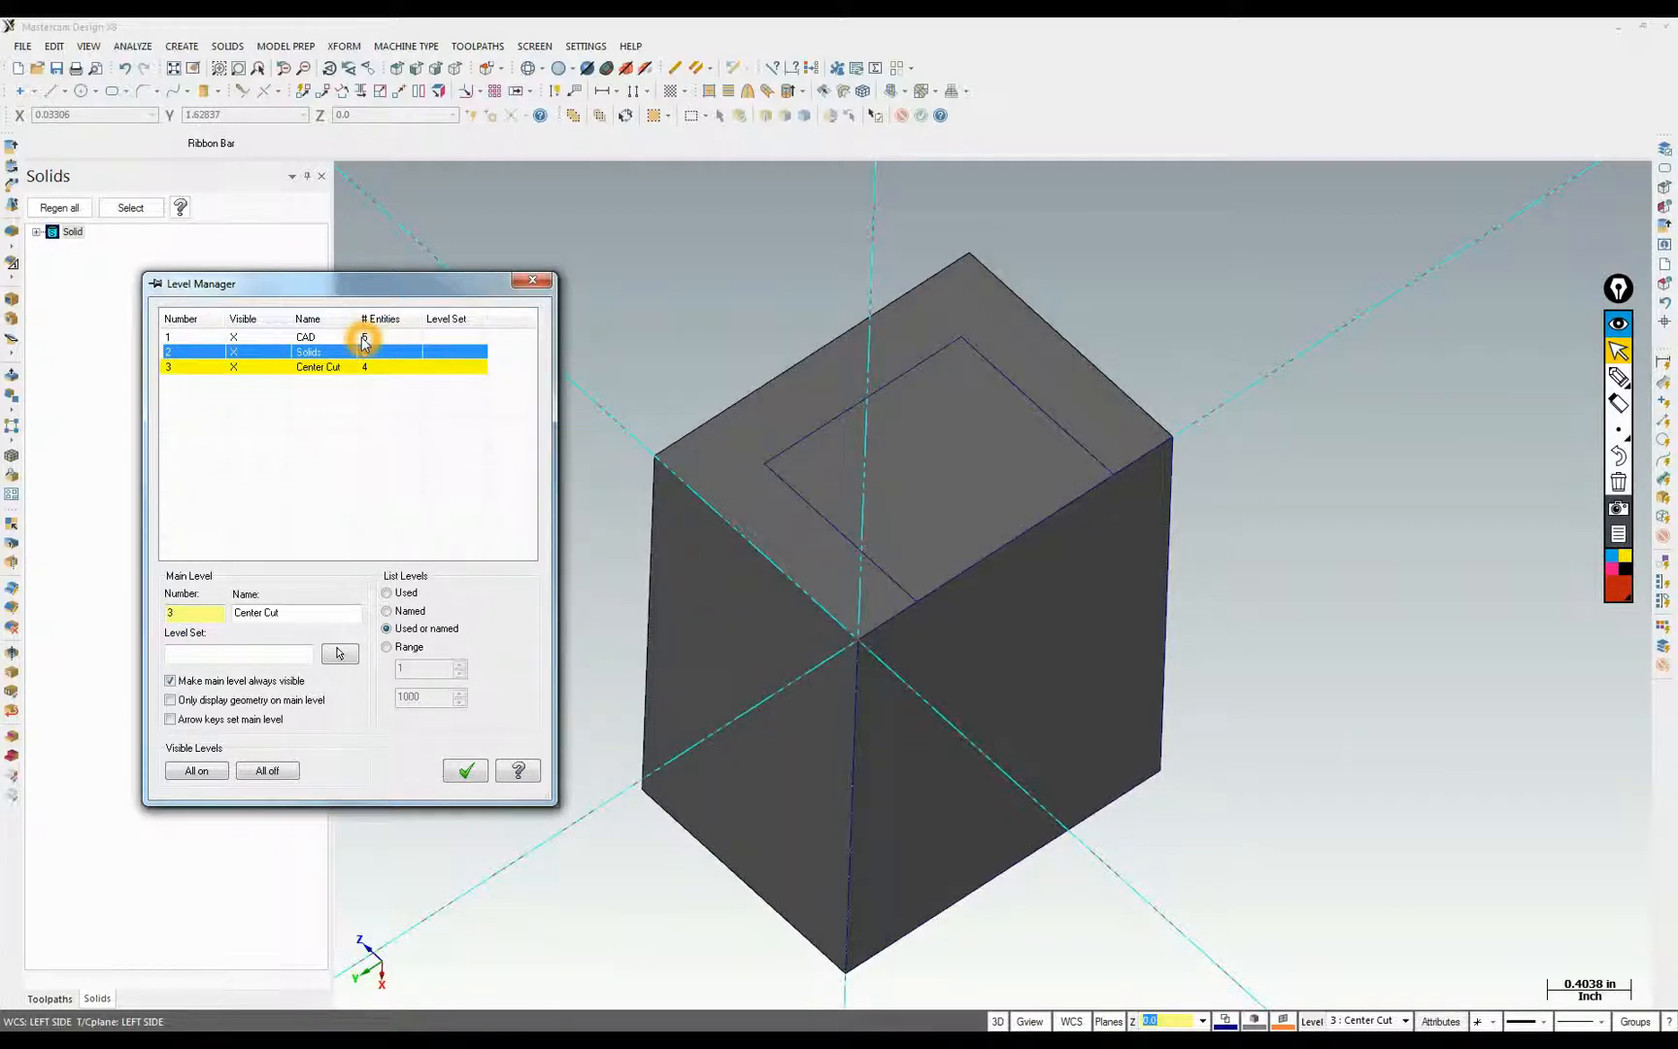
pyautogui.click(533, 280)
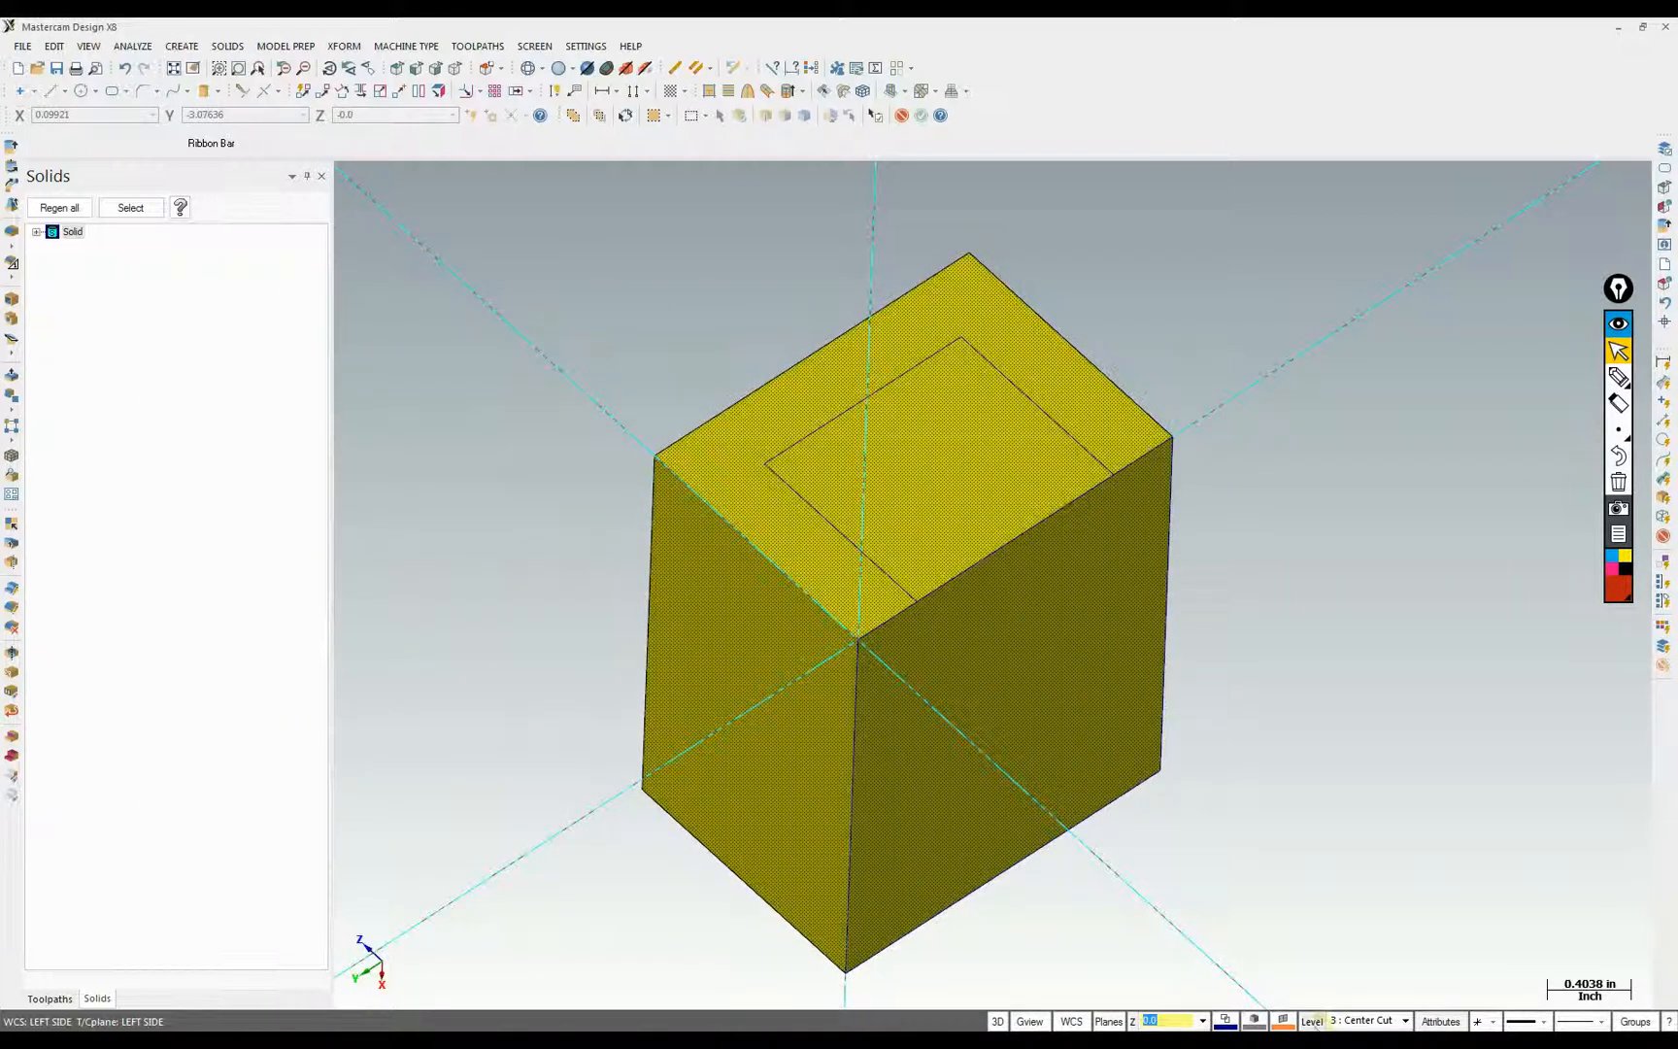
# Move the solid block to level 2 instead of the main level
pyautogui.rightClick(1312, 1021)
pyautogui.click(396, 548)
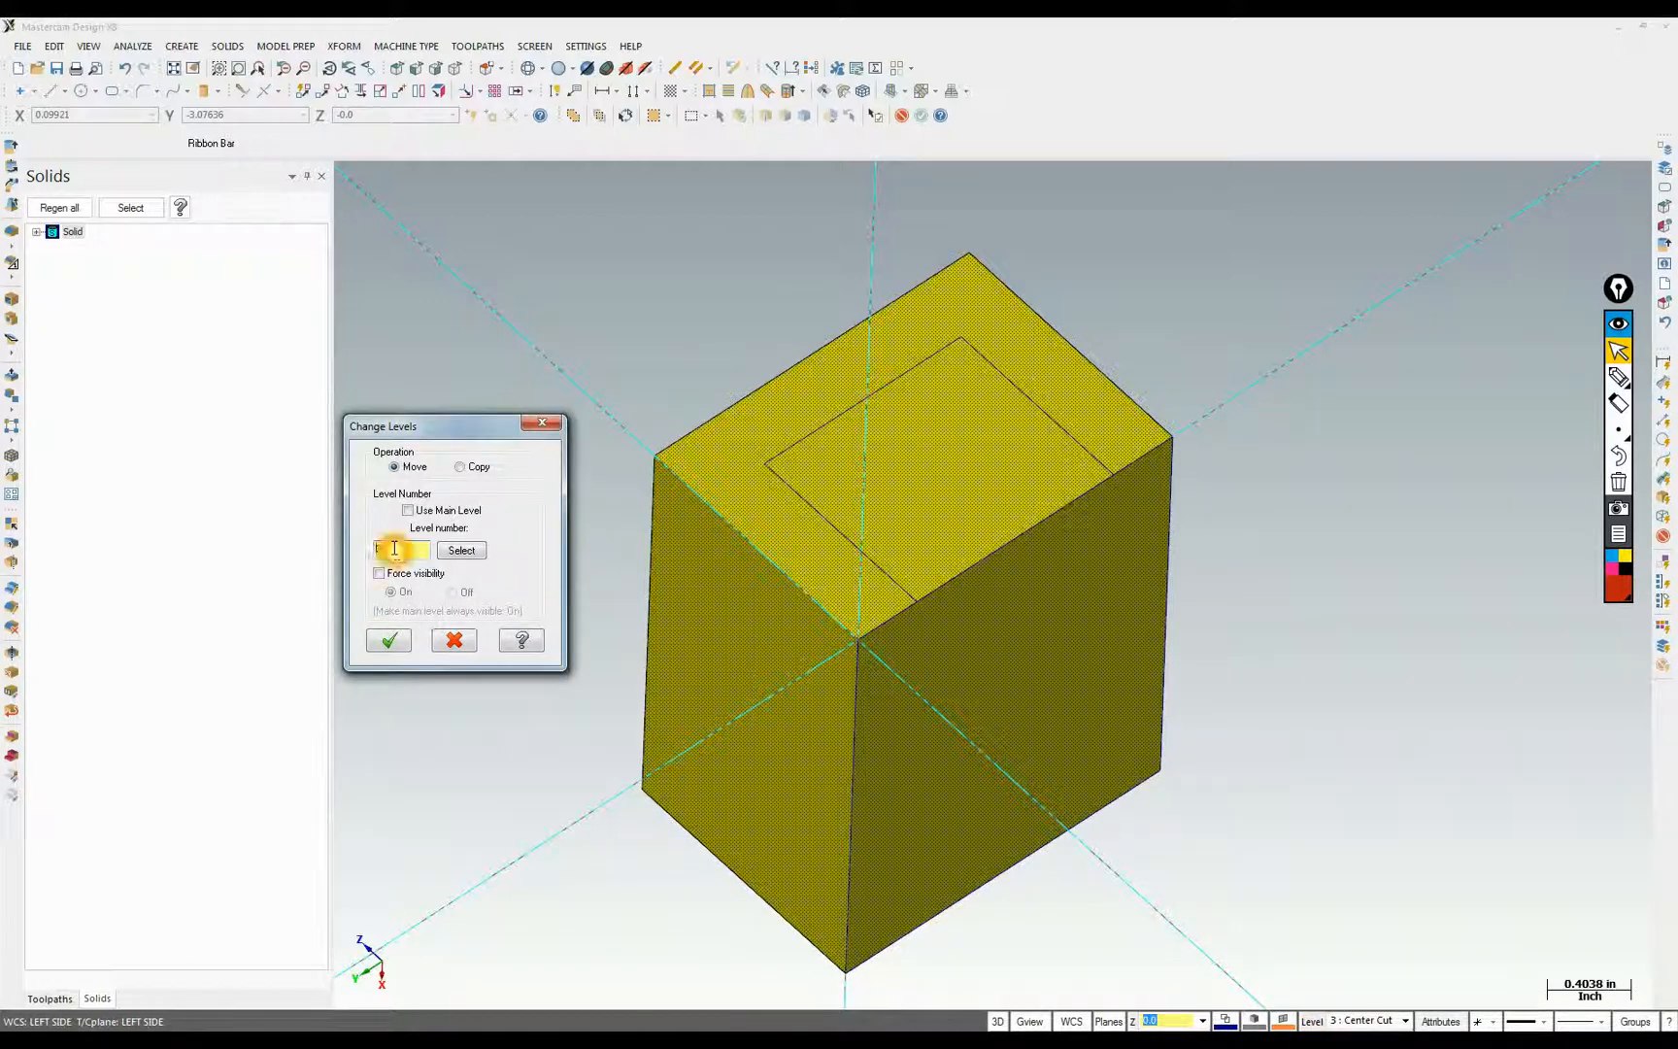
pyautogui.click(408, 510)
pyautogui.doubleClick(390, 551)
pyautogui.write('2')
pyautogui.click(388, 640)
# Check the entity counts per level and hide level 1 CAD
pyautogui.click(1312, 1021)
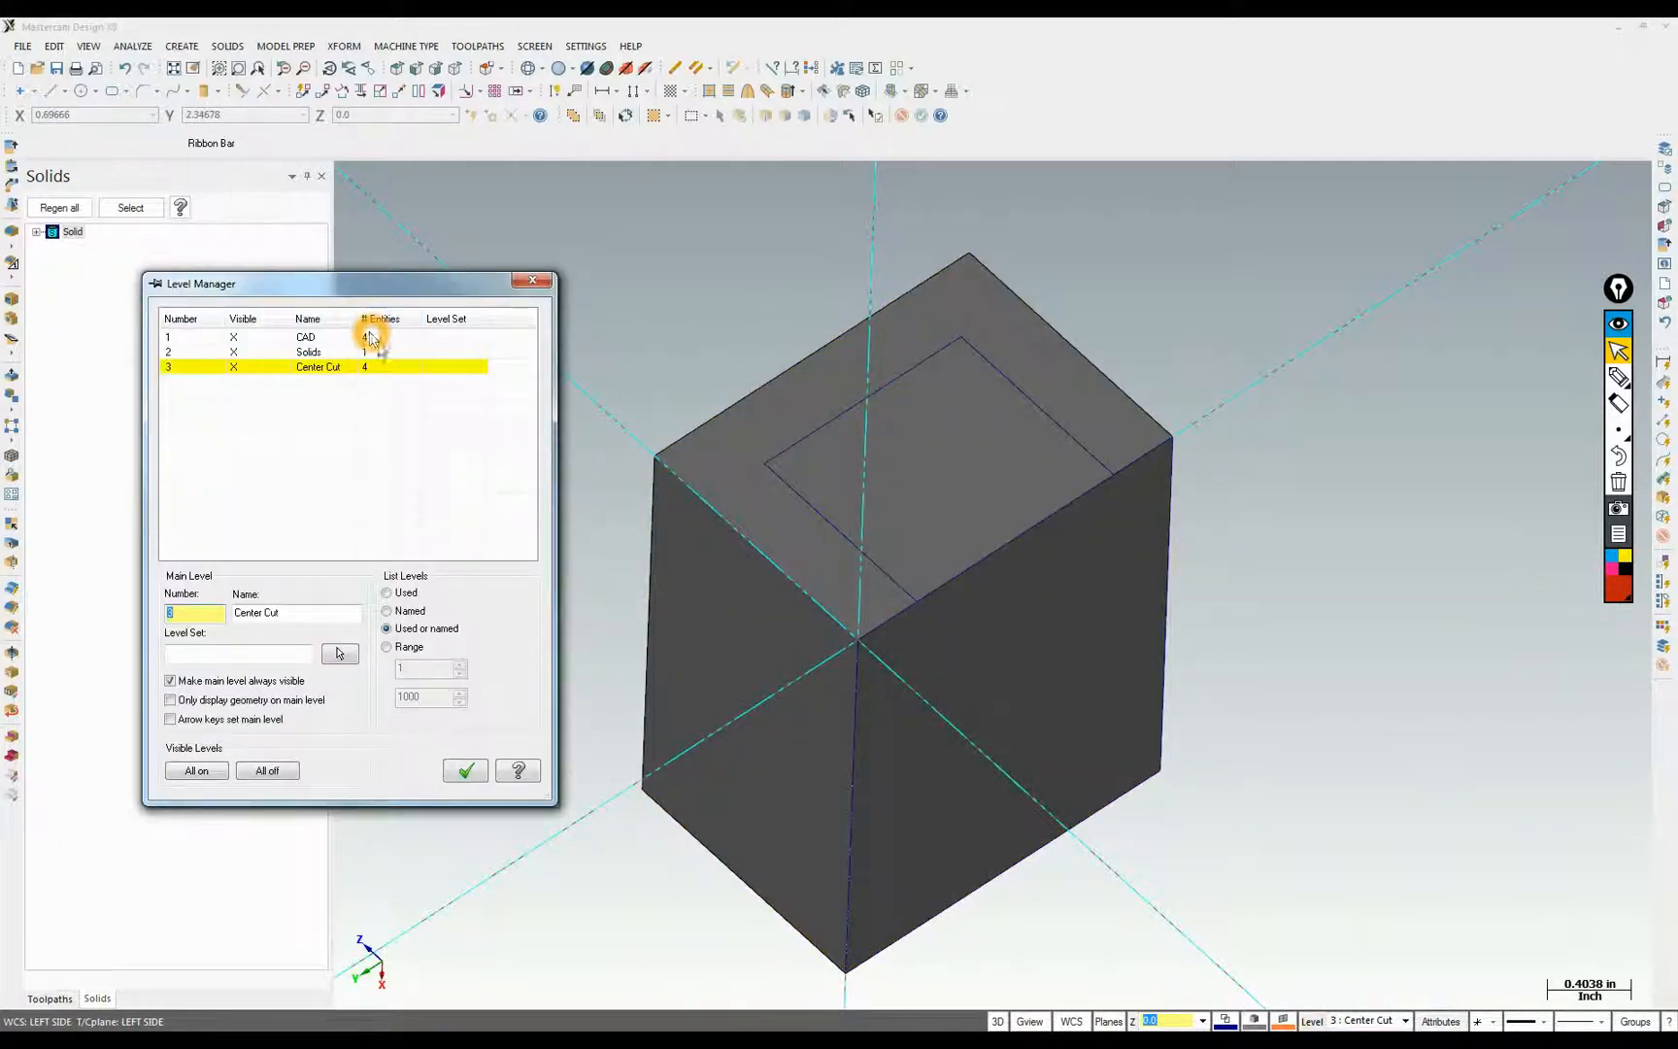
pyautogui.click(233, 338)
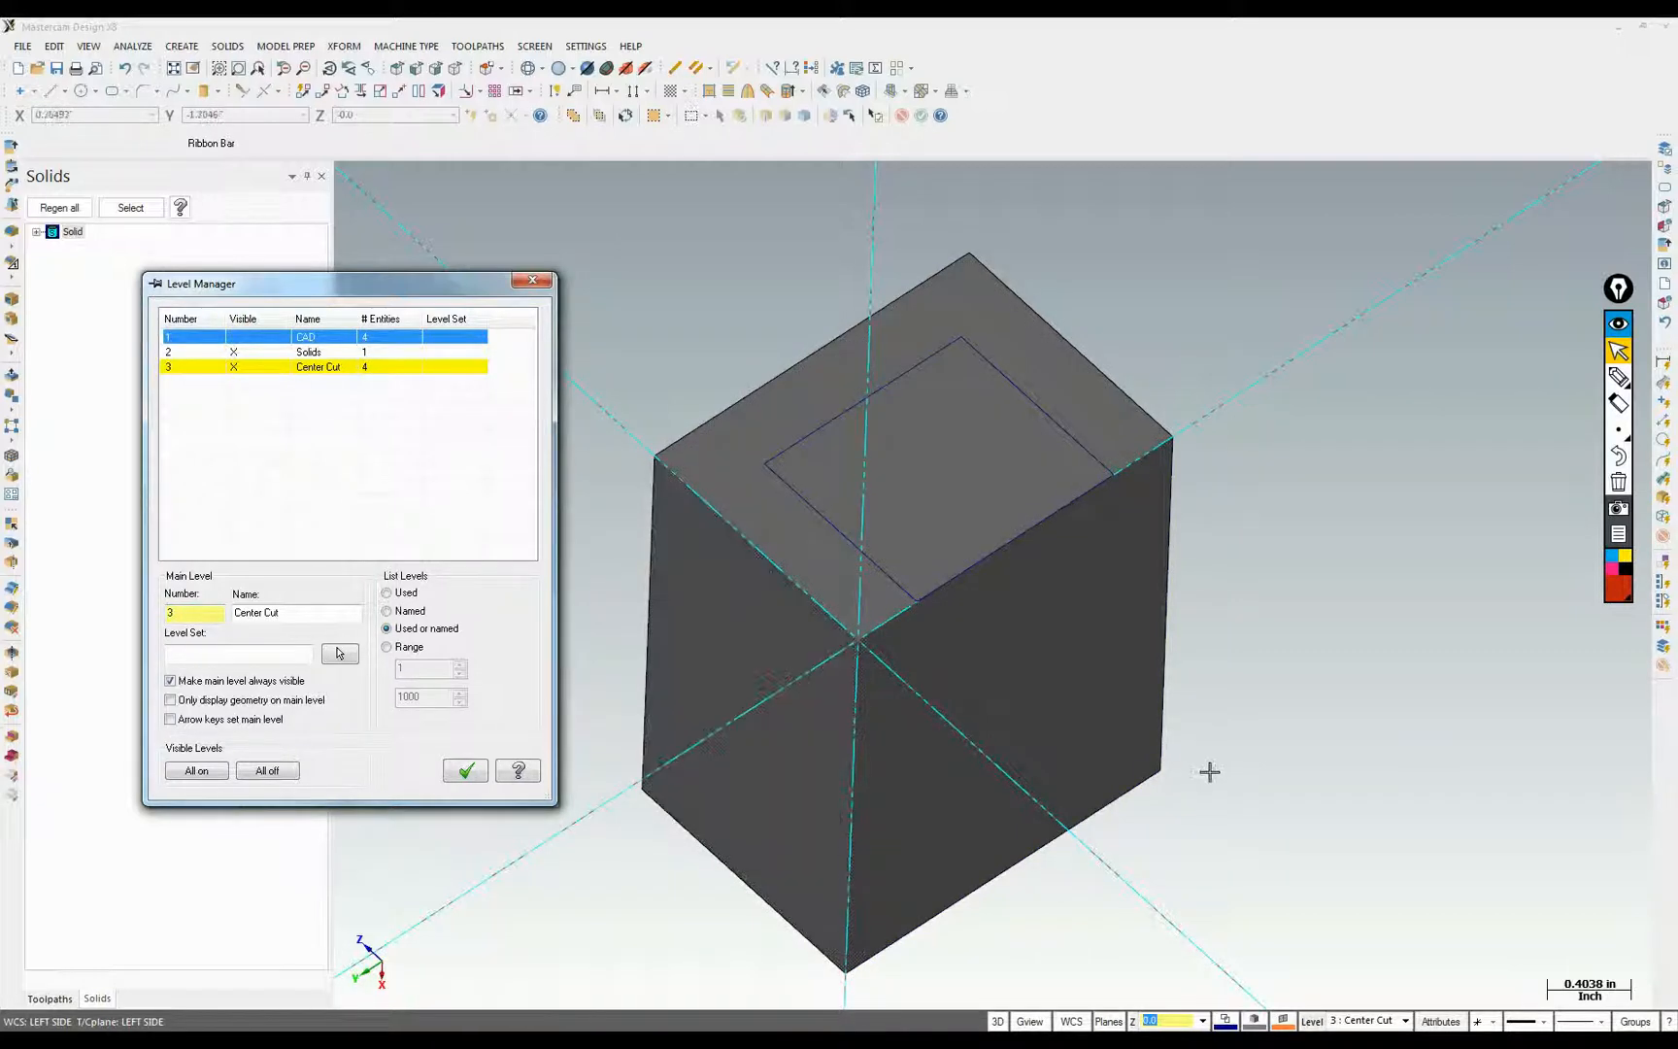
pyautogui.click(896, 959)
pyautogui.click(965, 753)
pyautogui.click(344, 414)
pyautogui.click(456, 775)
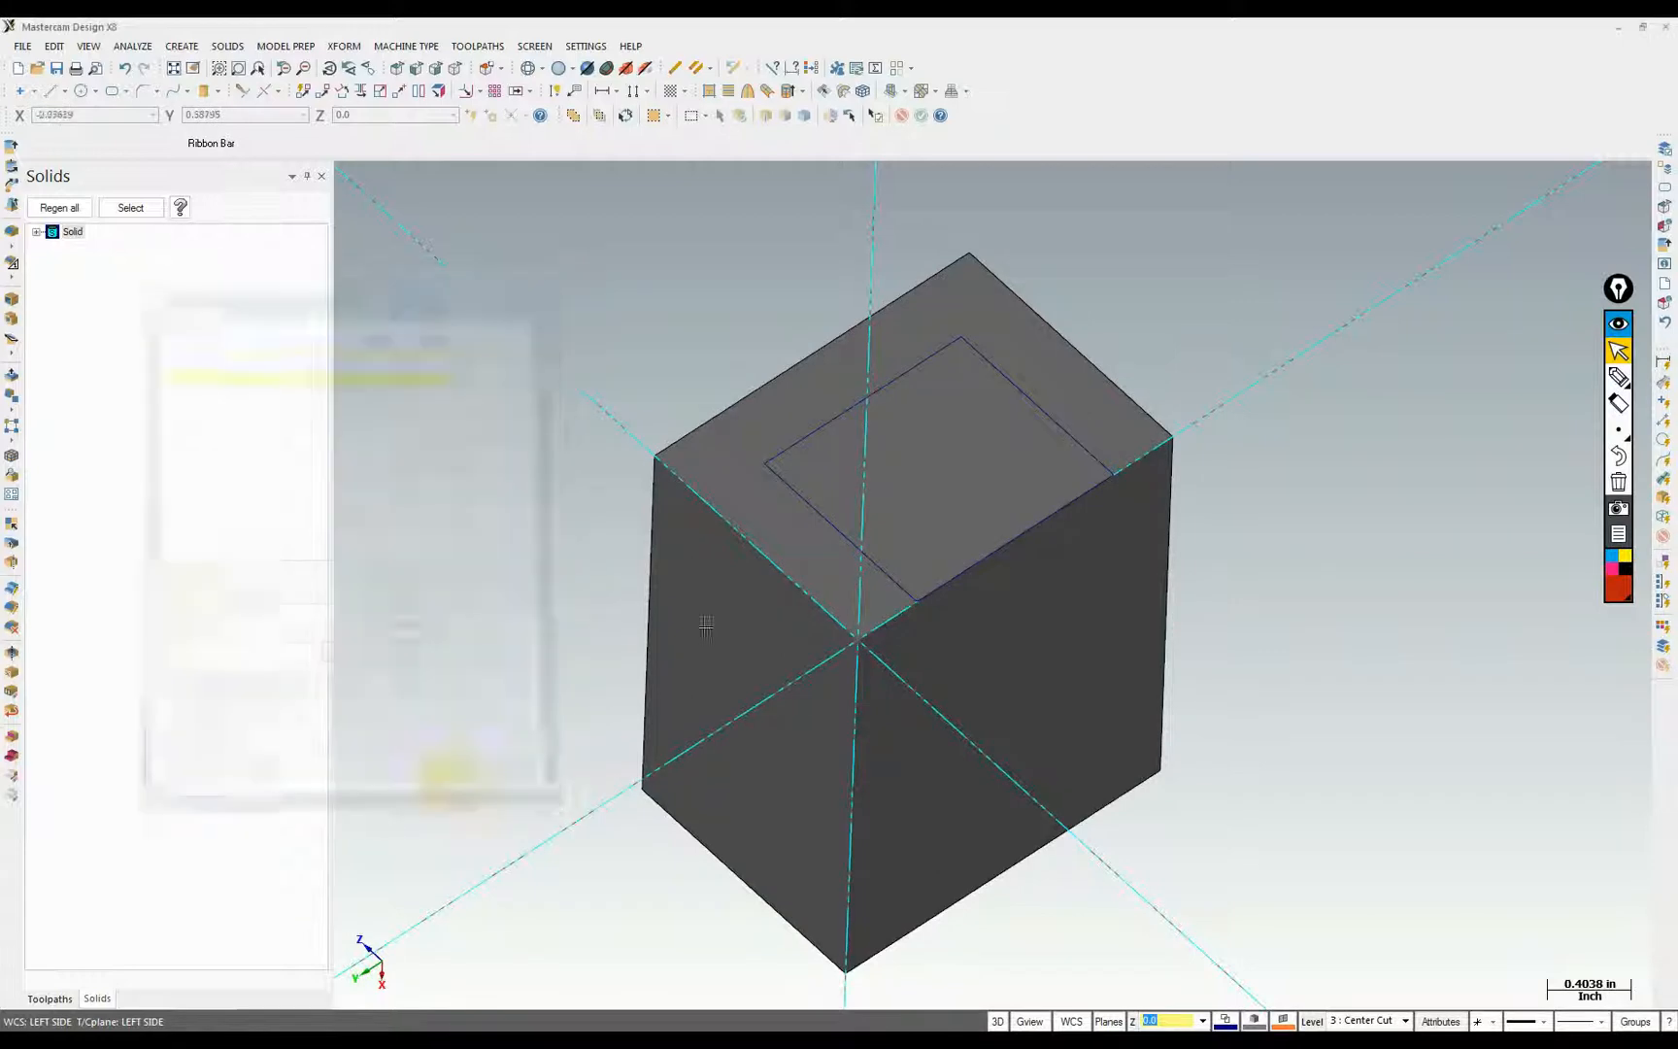
# Extrude the 1.25 by 1.125 rectangle as a cut body through all of the block, with the direction reversed into the solid
pyautogui.click(228, 46)
pyautogui.click(257, 64)
pyautogui.click(900, 376)
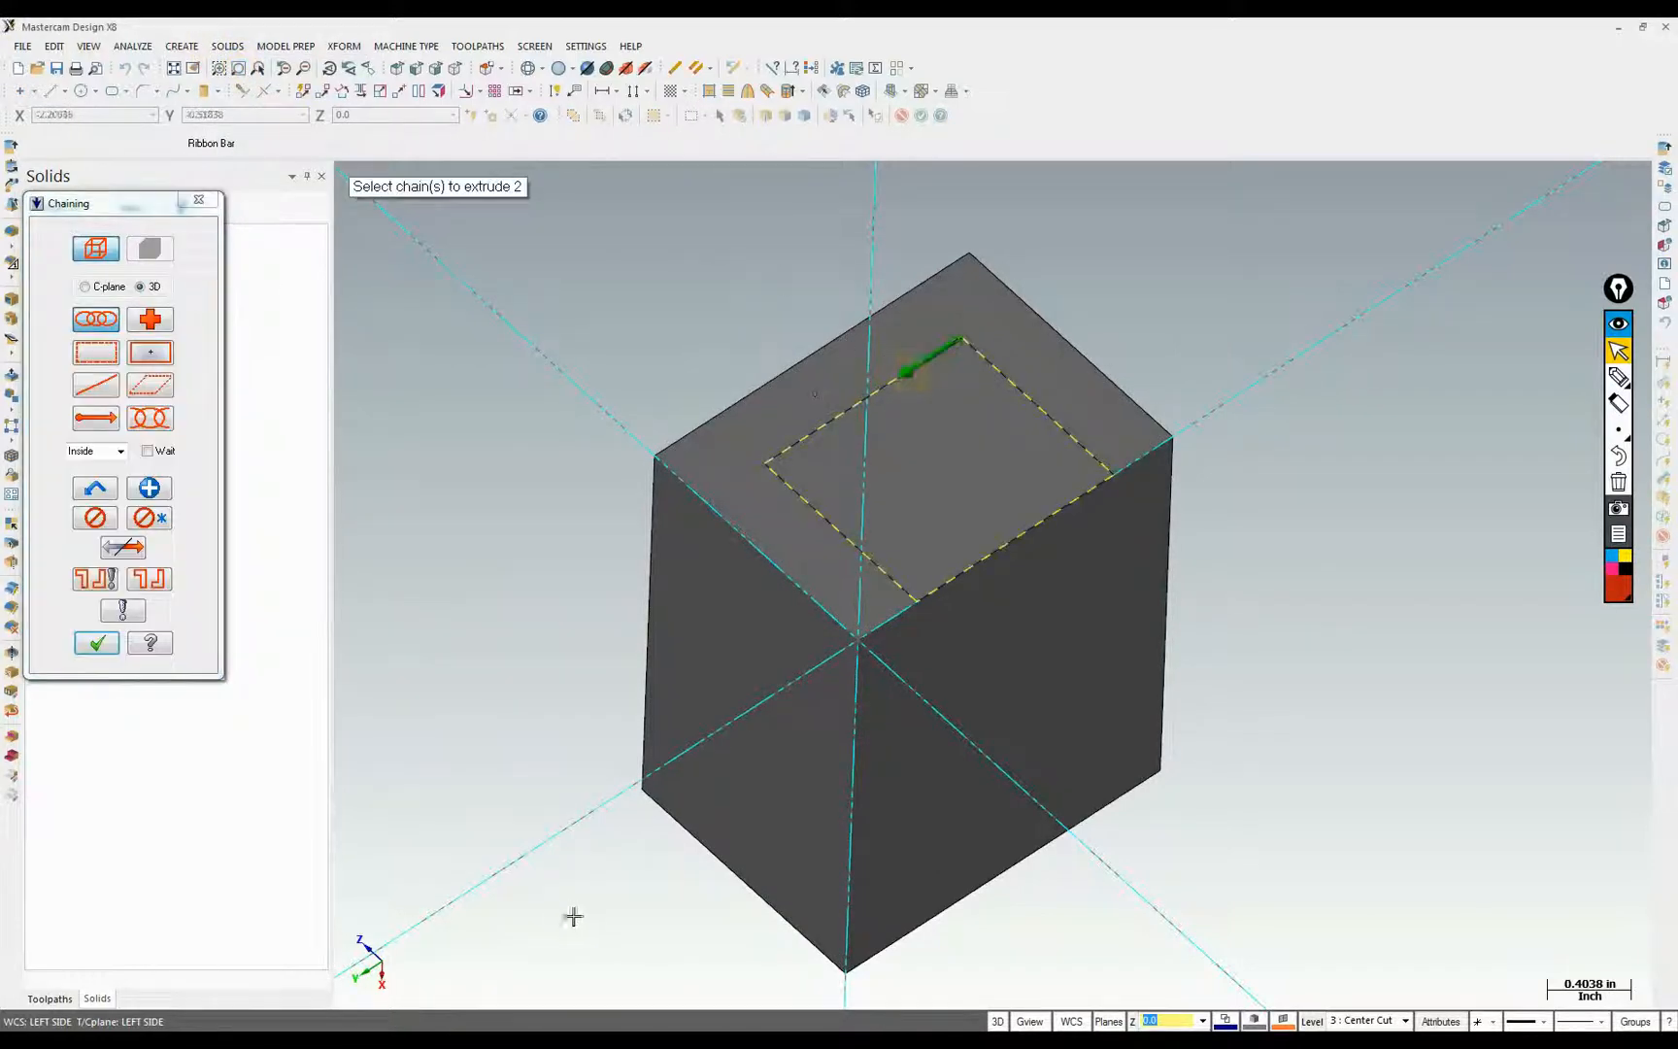
pyautogui.click(96, 643)
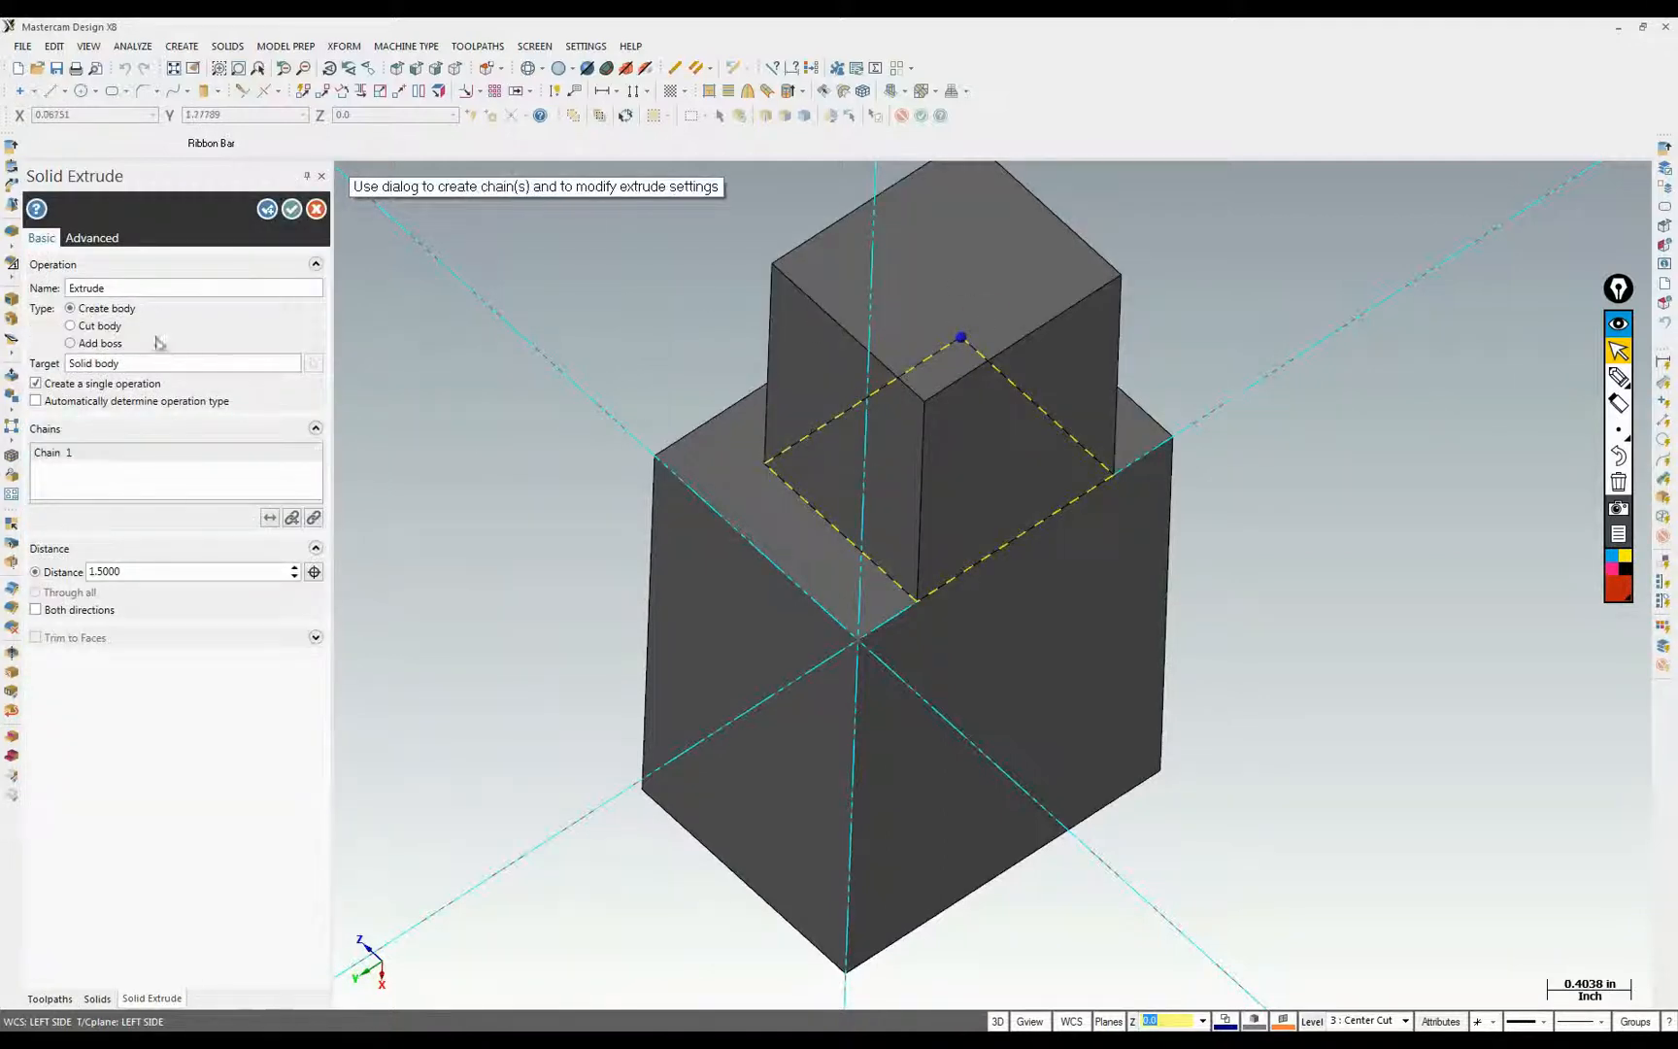
pyautogui.click(70, 326)
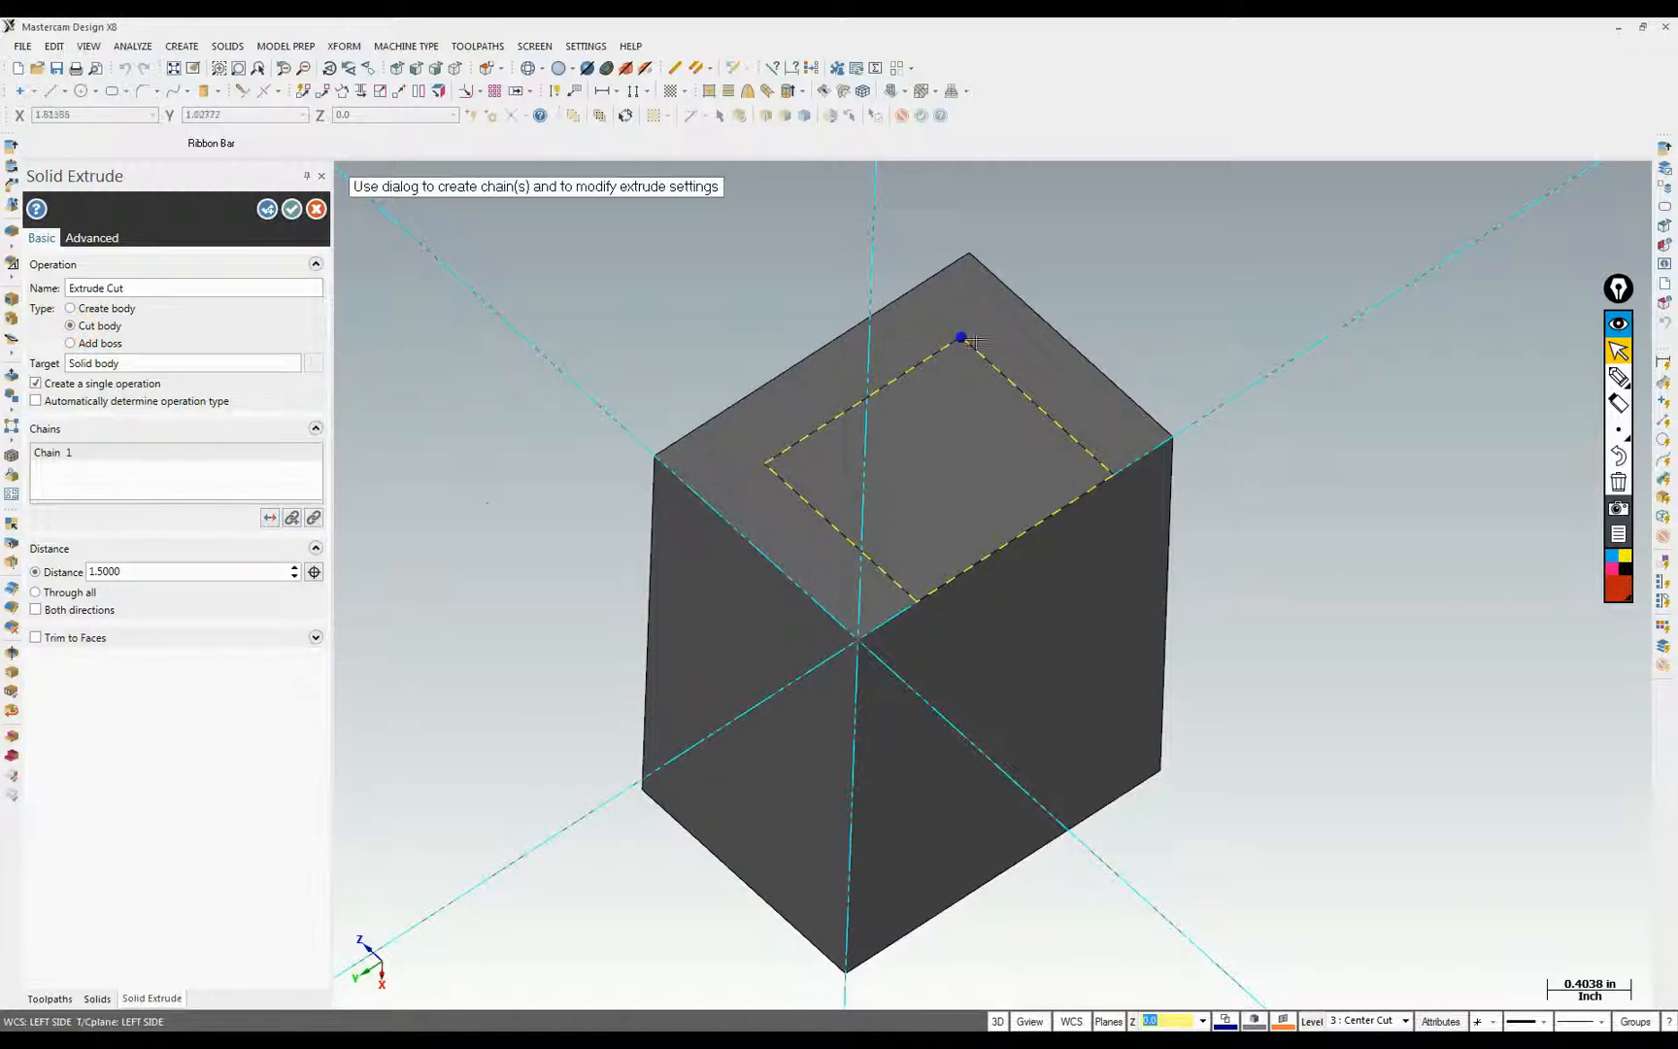
pyautogui.click(270, 518)
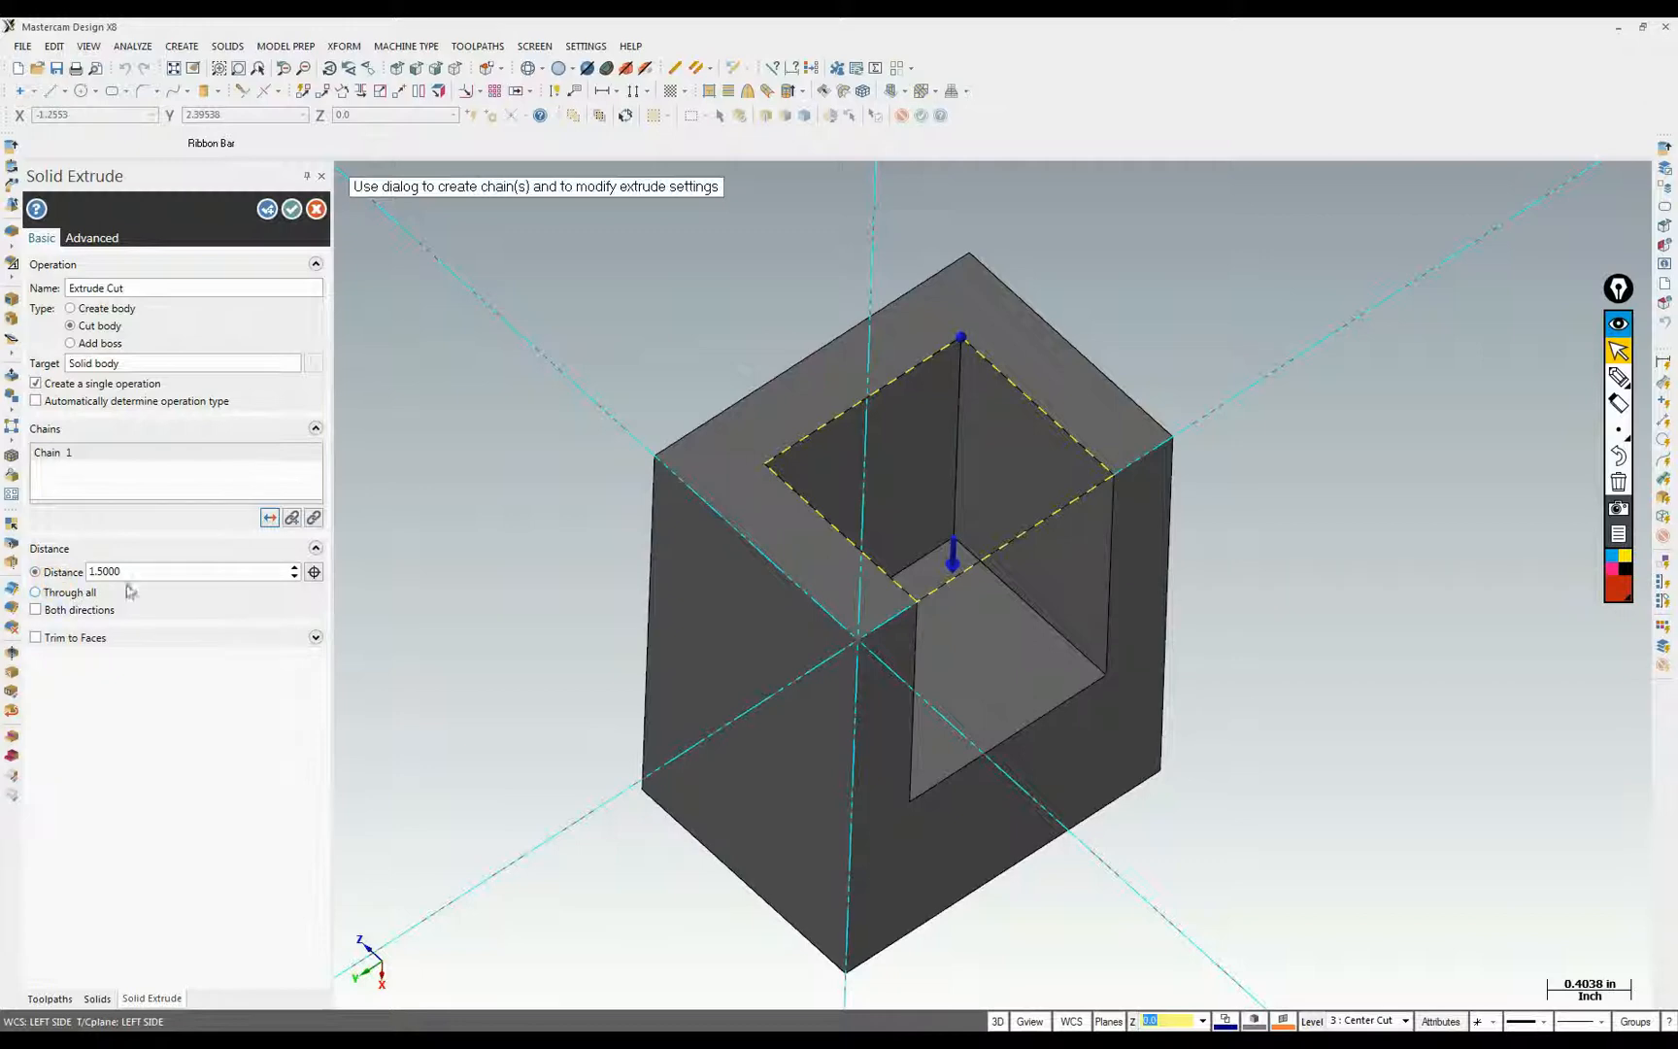
pyautogui.click(36, 592)
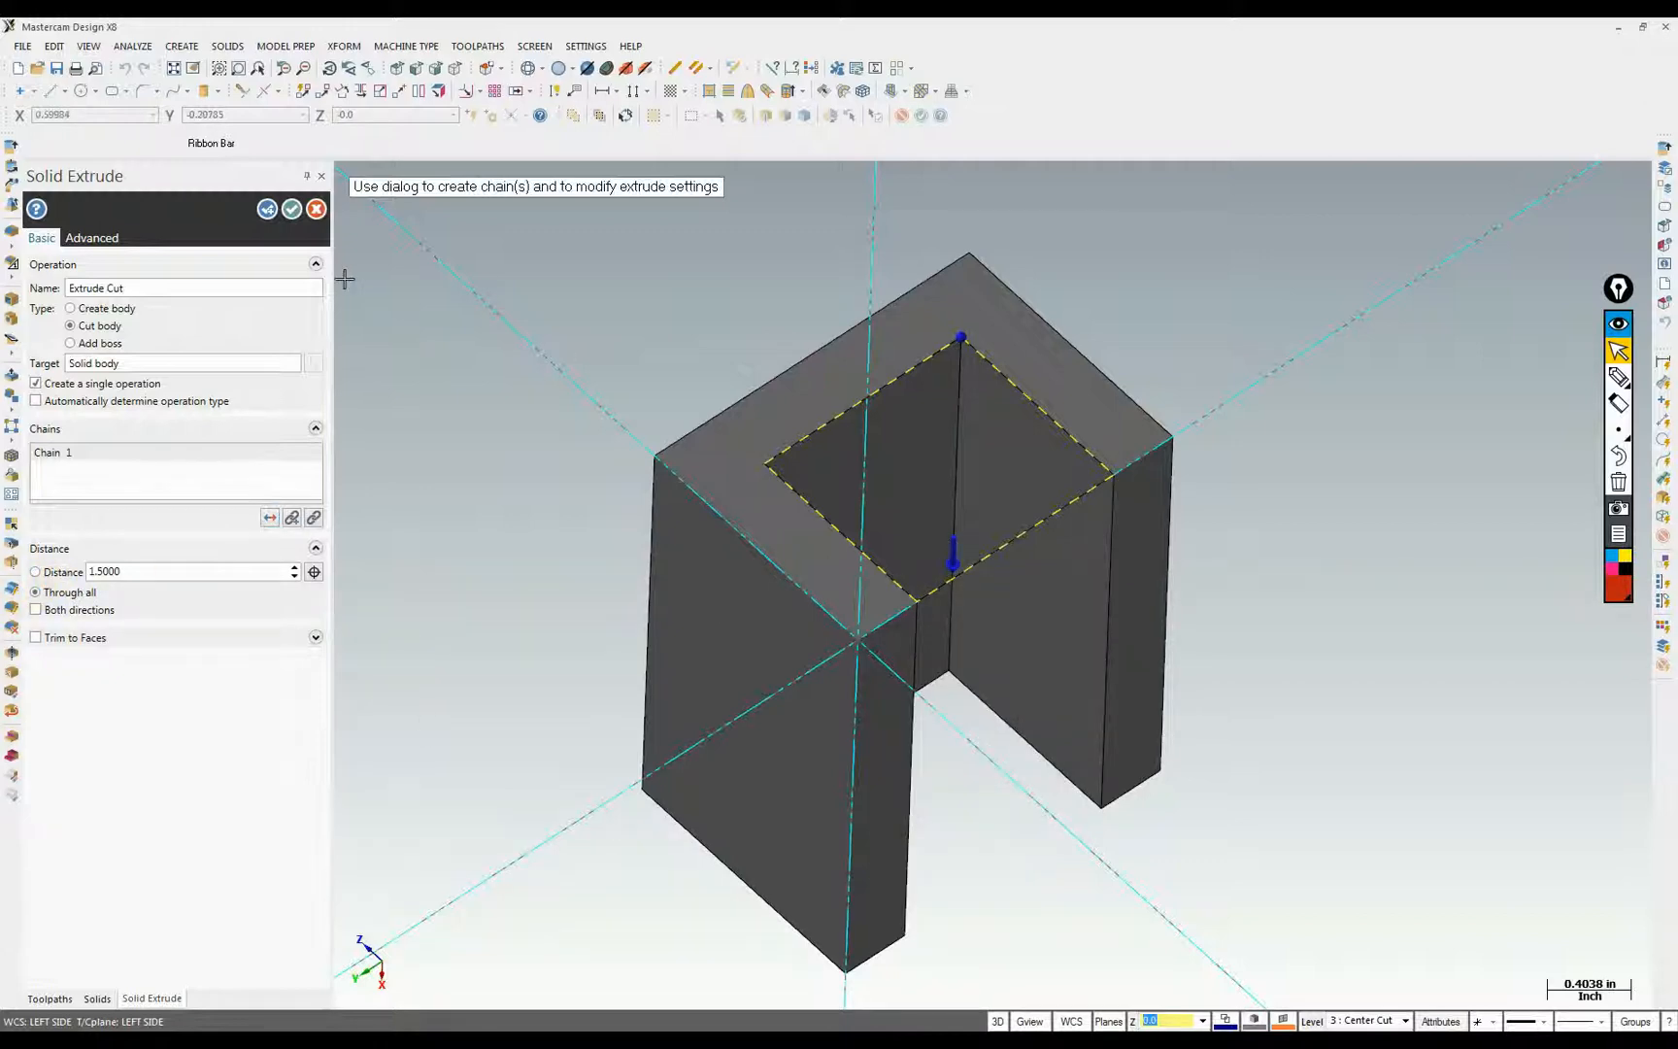
pyautogui.click(292, 209)
# Make level 1 CAD the main level and hide level 3 Center Cut
pyautogui.moveTo(1392, 654); pyautogui.dragTo(1379, 739, button='middle')
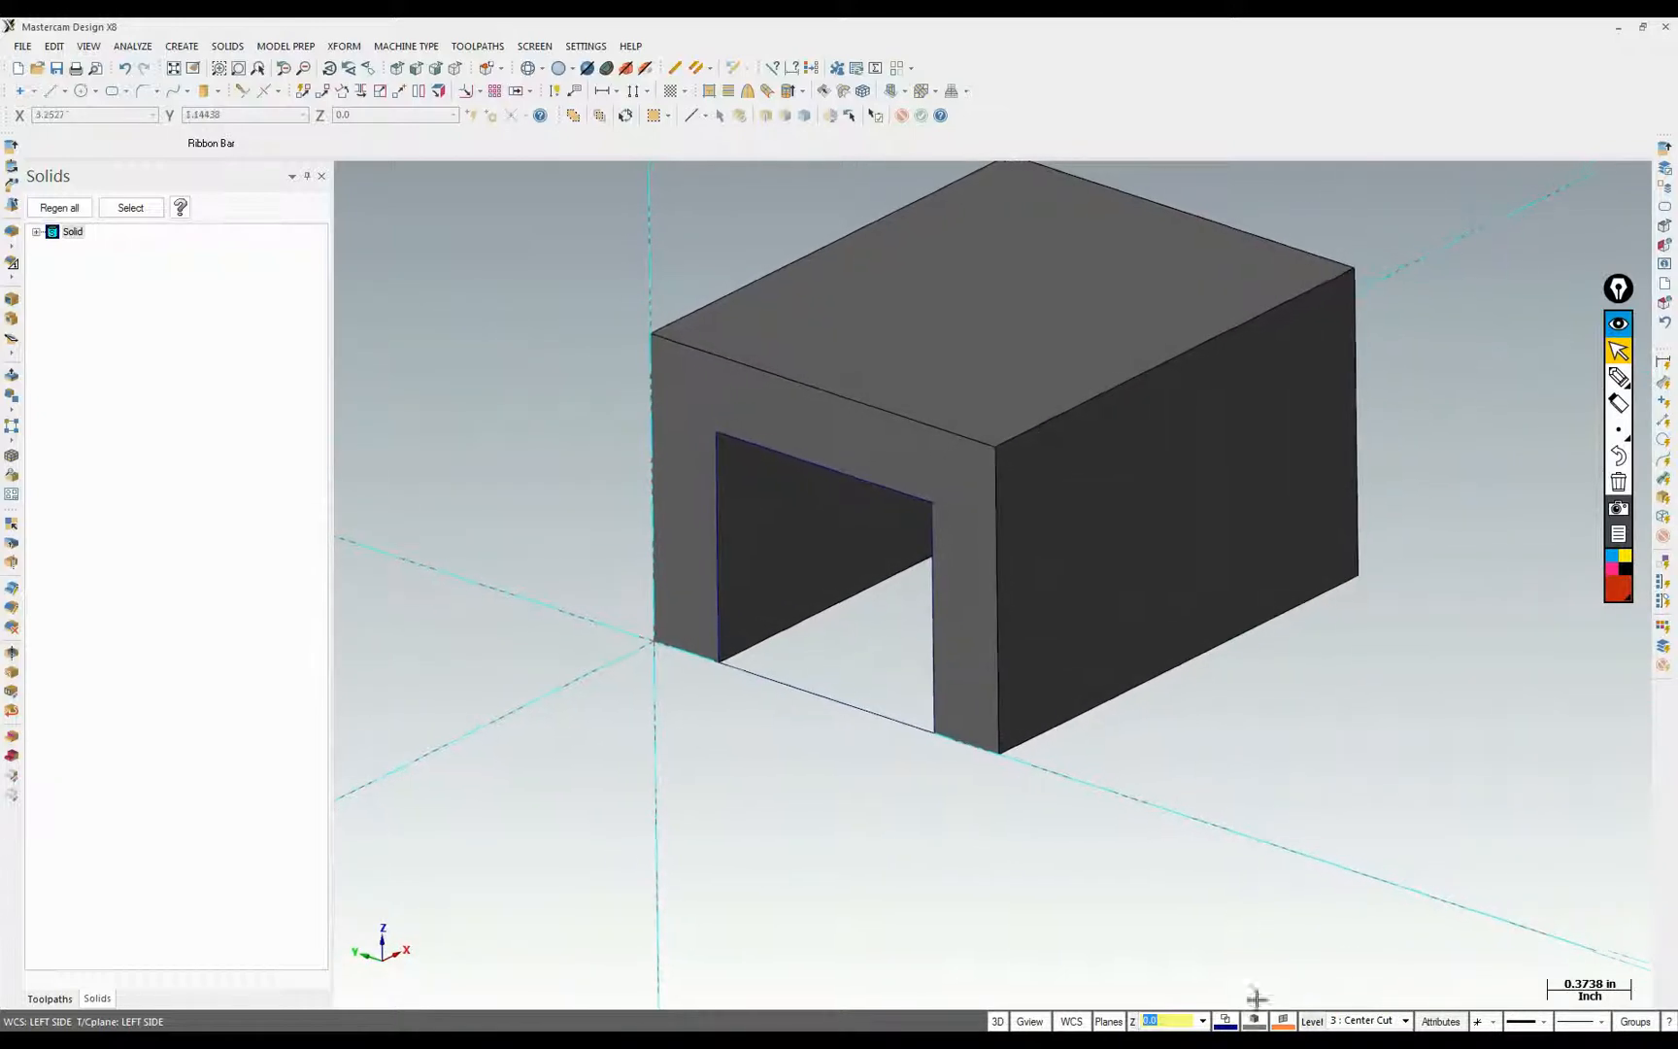
pyautogui.click(1312, 1020)
pyautogui.click(207, 339)
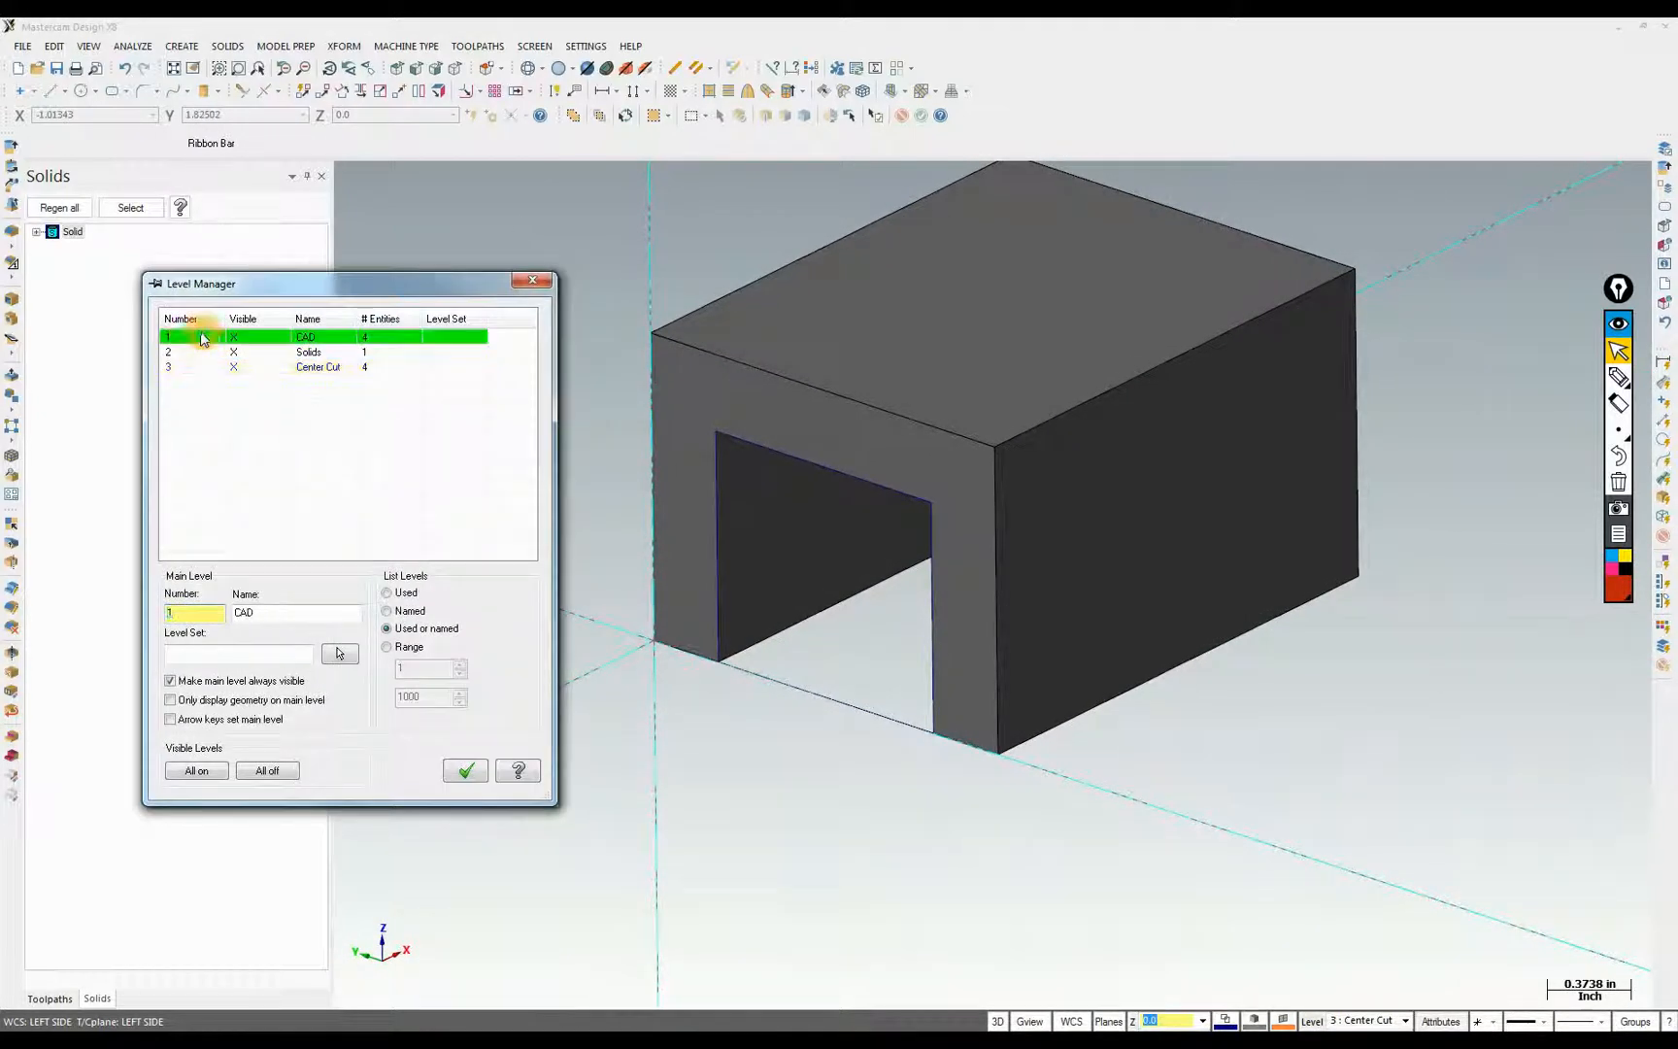
pyautogui.click(234, 368)
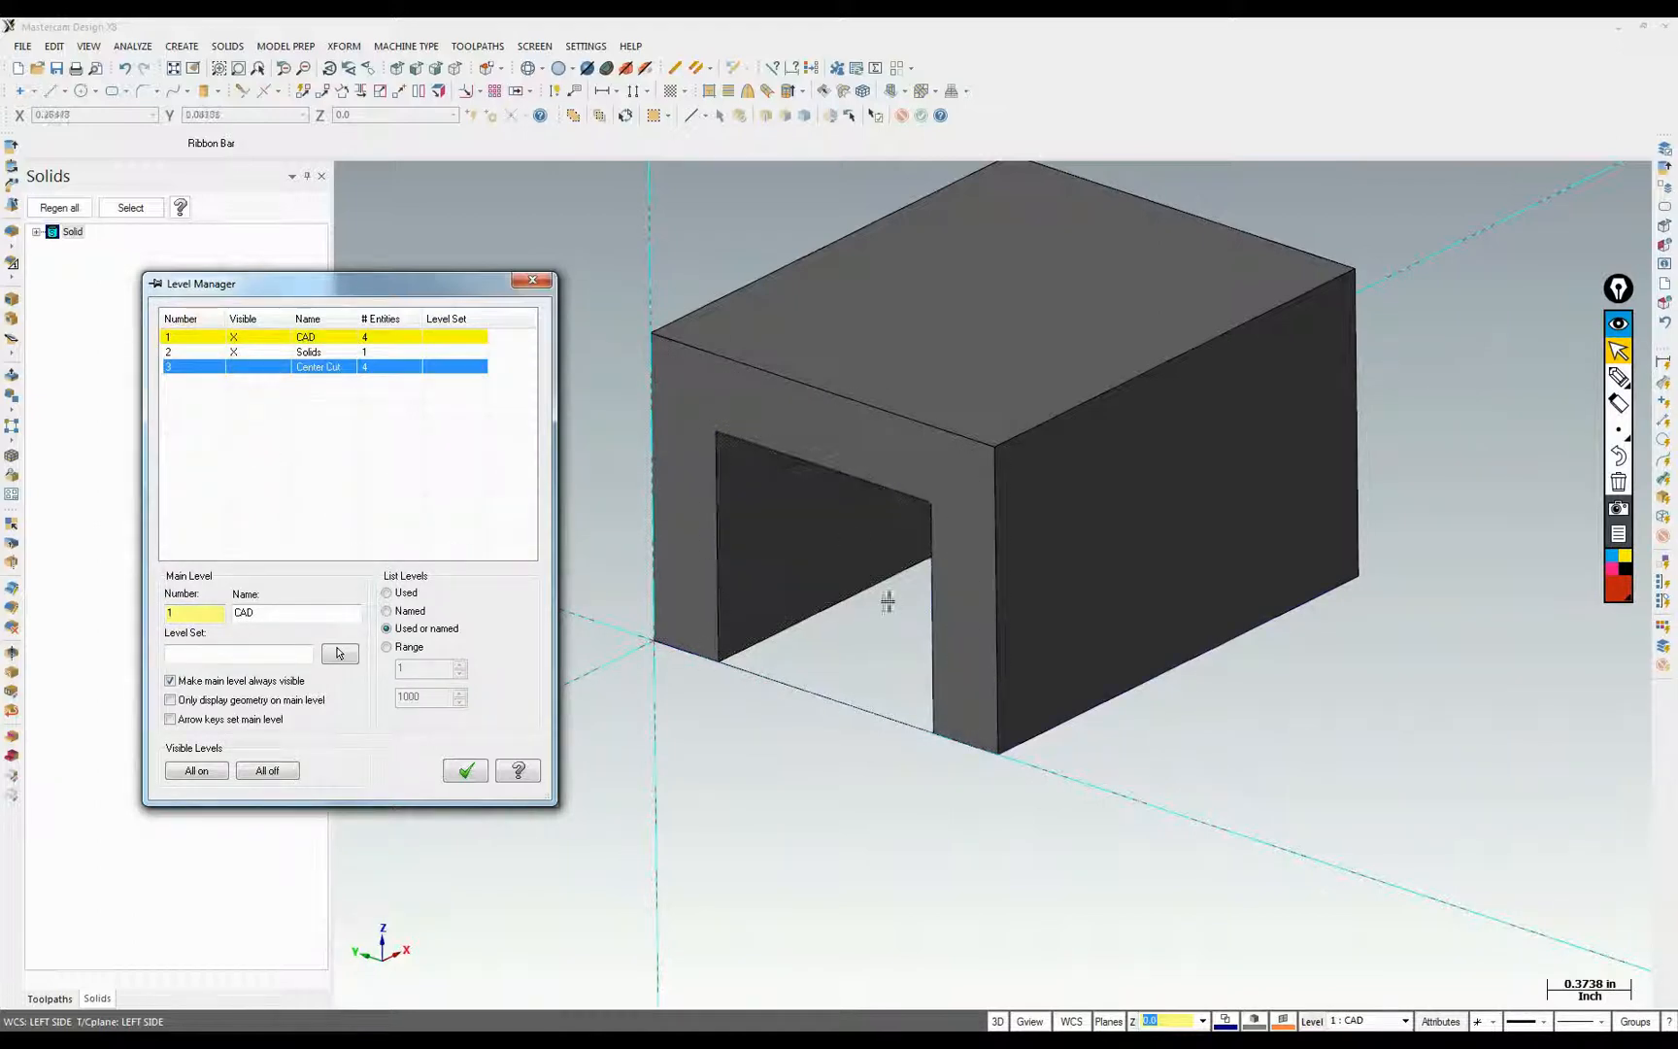
pyautogui.click(466, 771)
pyautogui.scroll(-2, 952, 626)
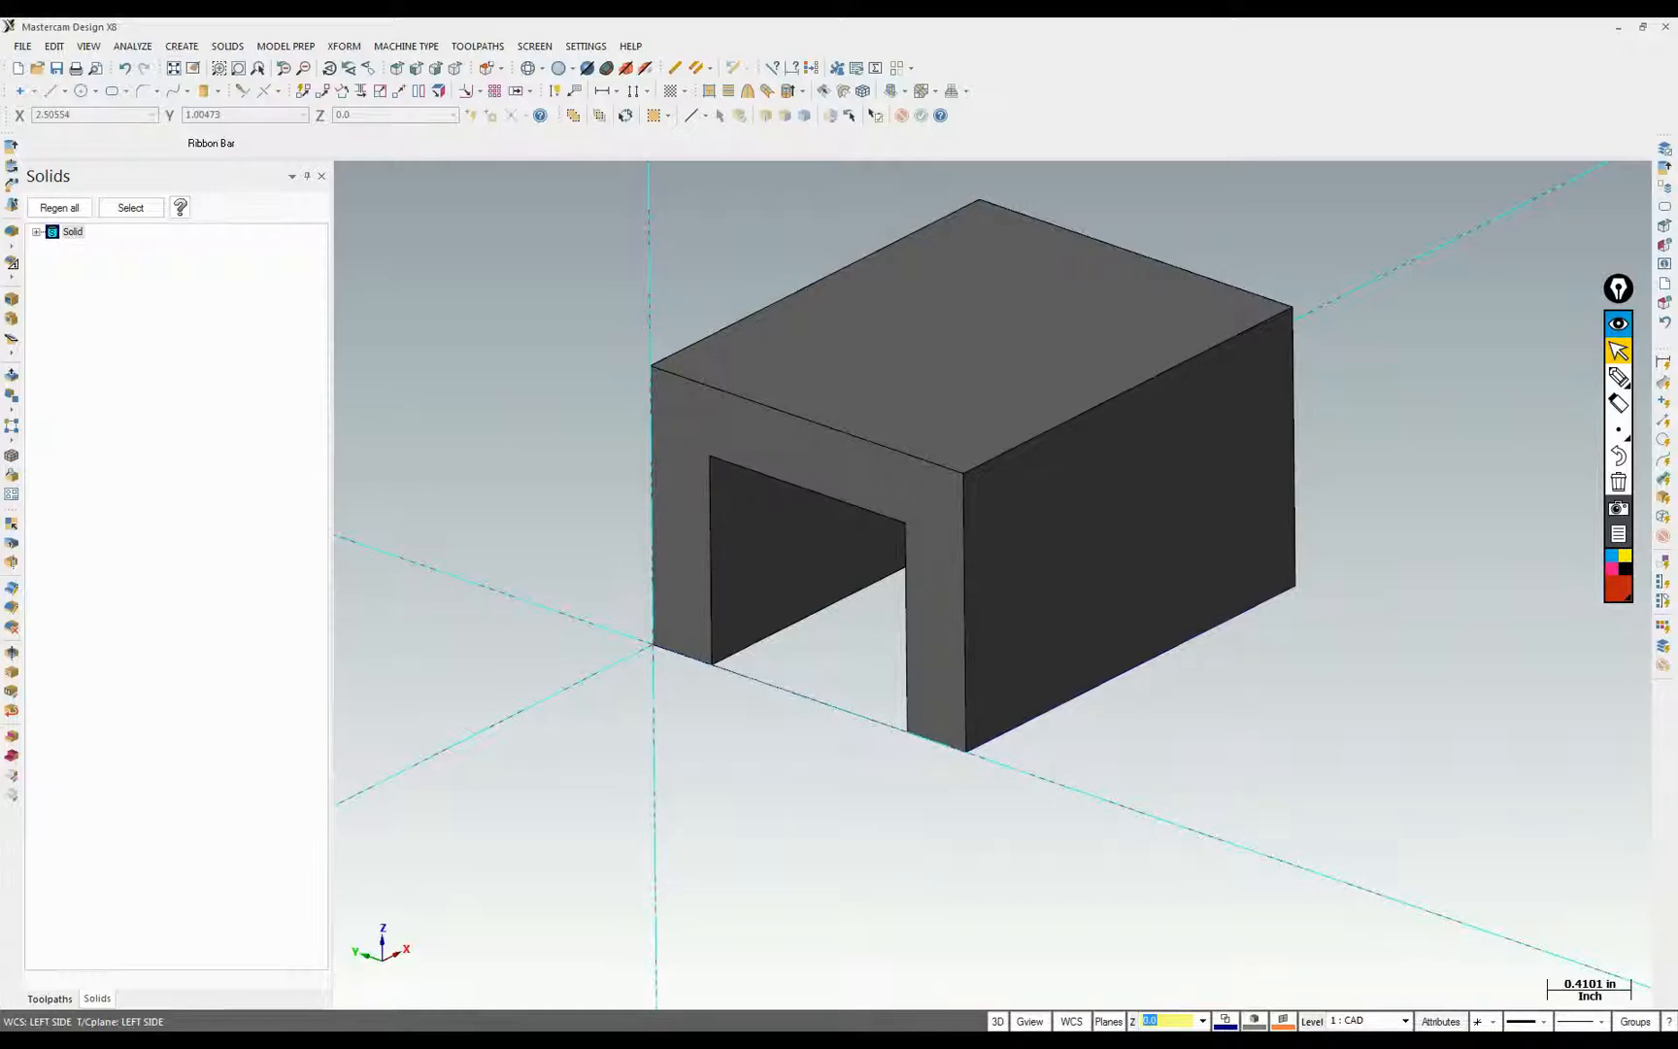
# Switch to Adobe Reader and examine the upright block on the Project 2 drawing, outlining it in both views and clearing the marks
pyautogui.click(283, 1044)
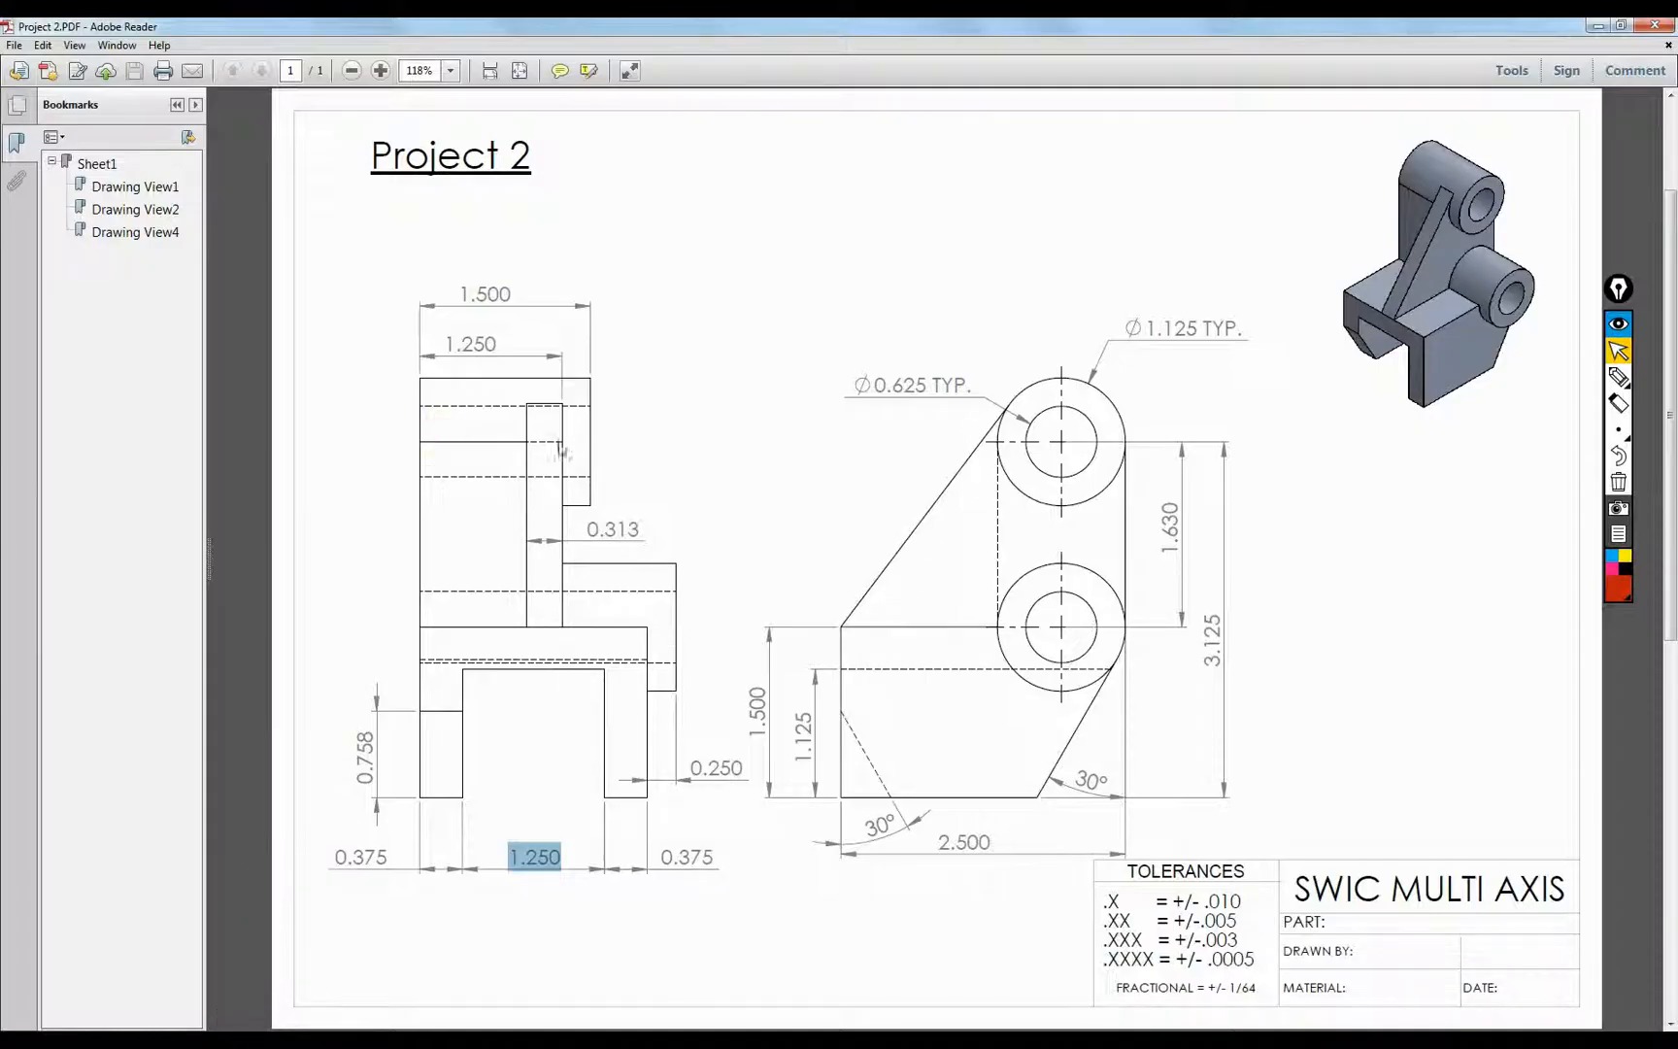
pyautogui.click(1618, 377)
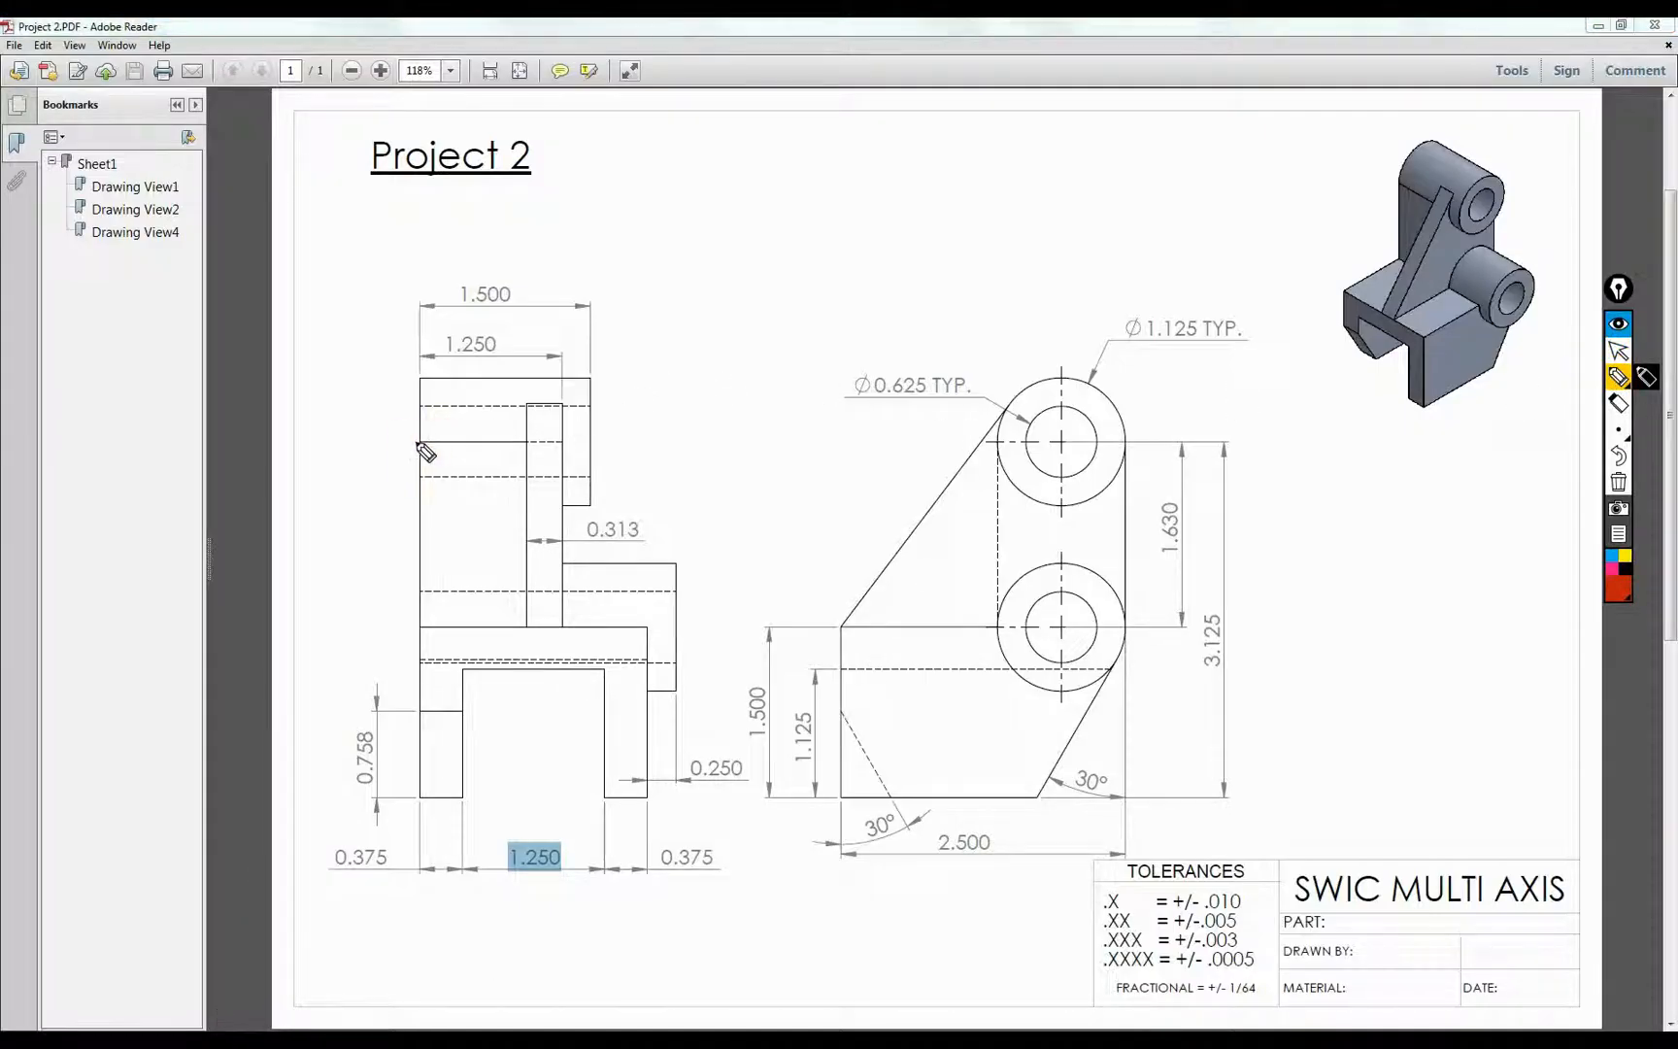
pyautogui.moveTo(418, 444)
pyautogui.mouseDown()
pyautogui.moveTo(560, 447)
pyautogui.moveTo(569, 636)
pyautogui.moveTo(416, 621)
pyautogui.moveTo(420, 450)
pyautogui.mouseUp()
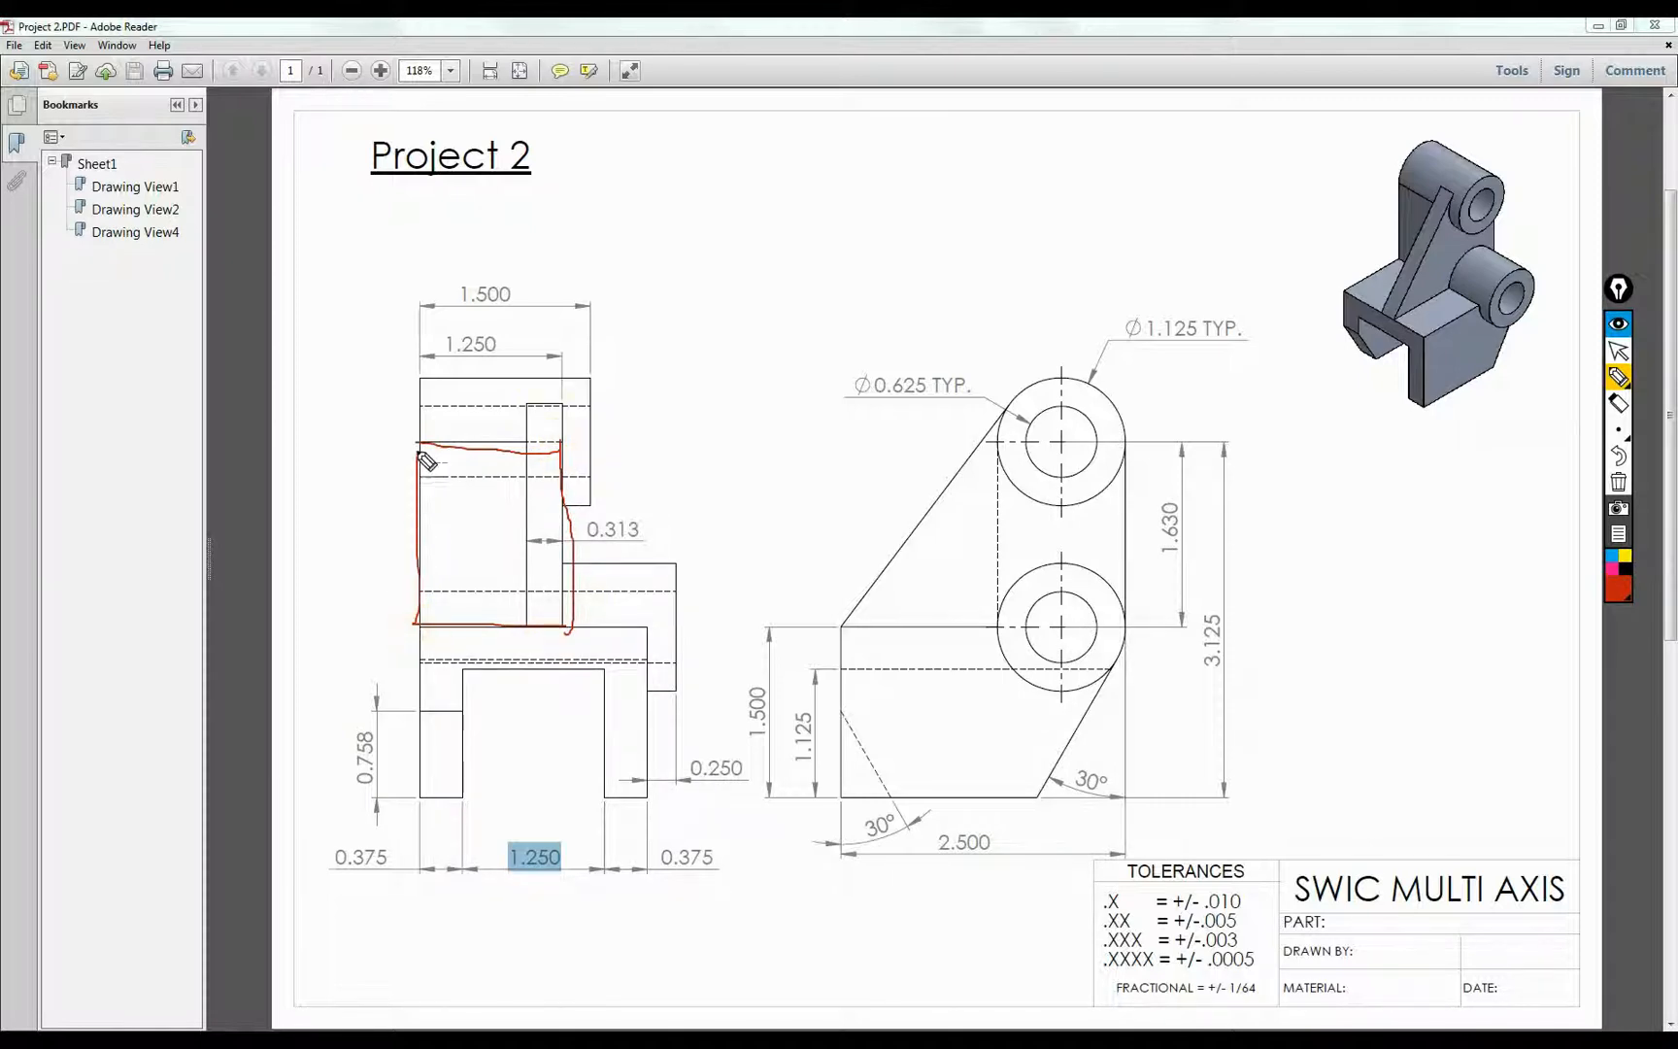
pyautogui.moveTo(988, 443)
pyautogui.mouseDown()
pyautogui.moveTo(1123, 443)
pyautogui.moveTo(1123, 630)
pyautogui.moveTo(1008, 630)
pyautogui.moveTo(1000, 444)
pyautogui.mouseUp()
pyautogui.moveTo(1093, 174)
pyautogui.mouseDown()
pyautogui.moveTo(1080, 275)
pyautogui.moveTo(1115, 282)
pyautogui.mouseUp()
pyautogui.click(1456, 320)
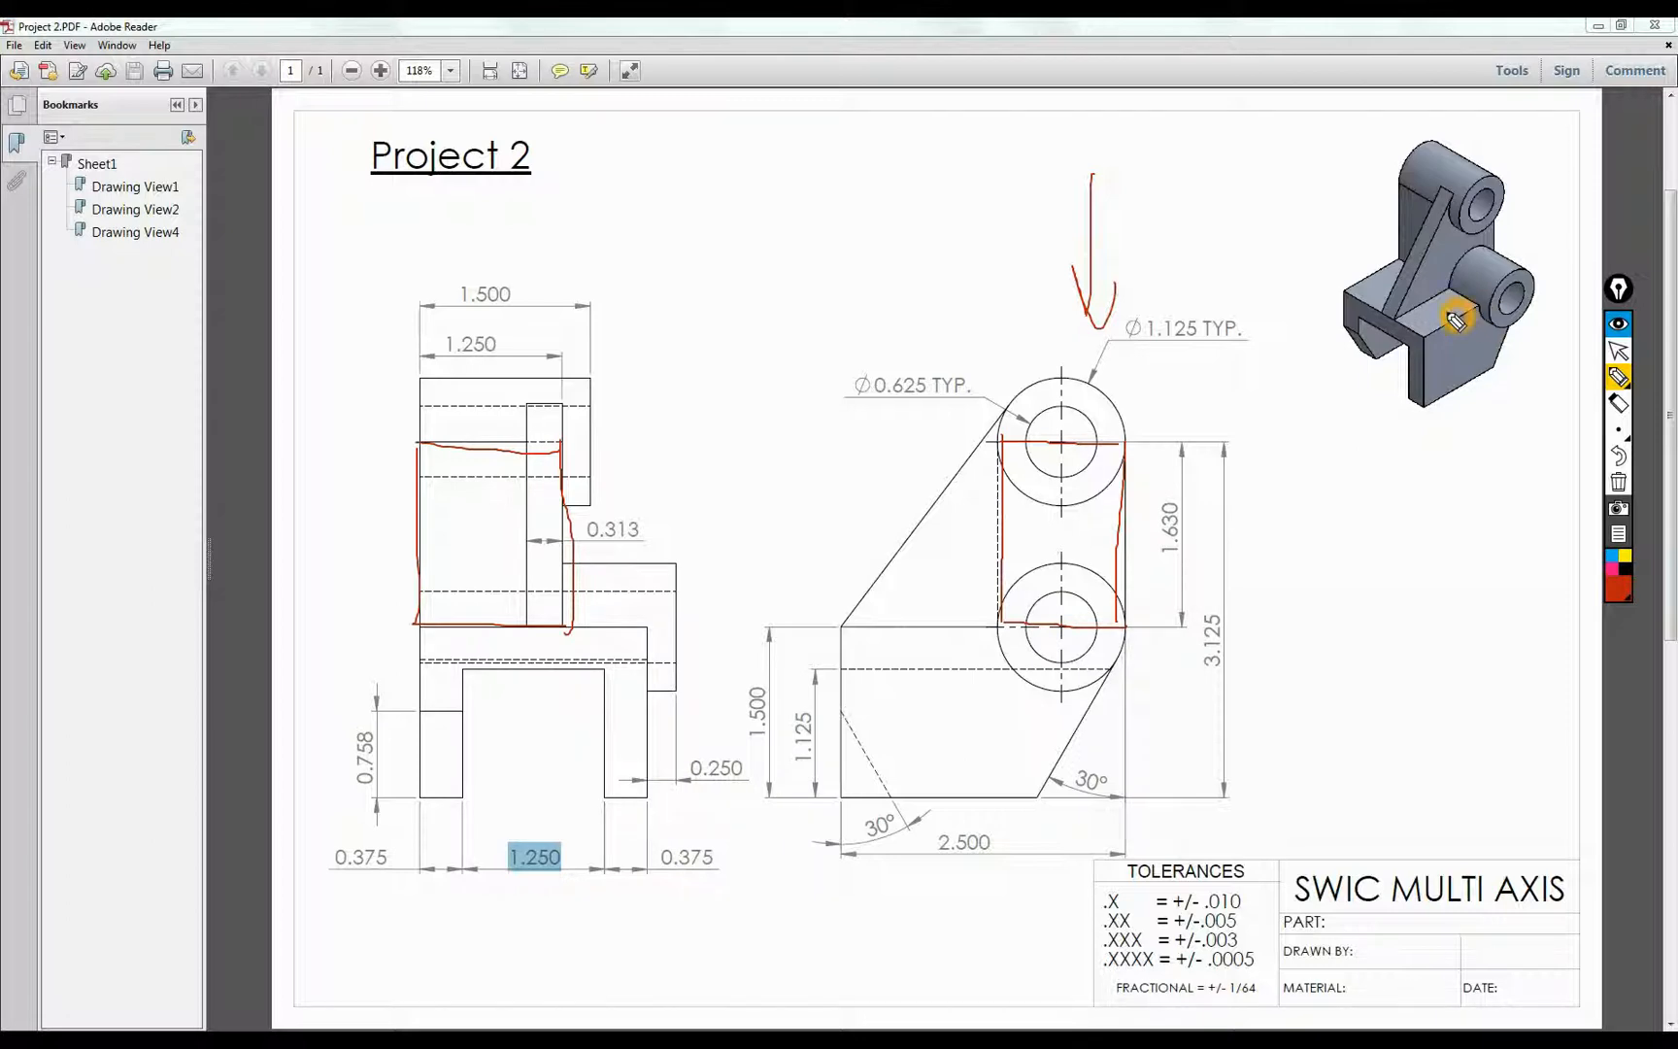
pyautogui.click(1337, 572)
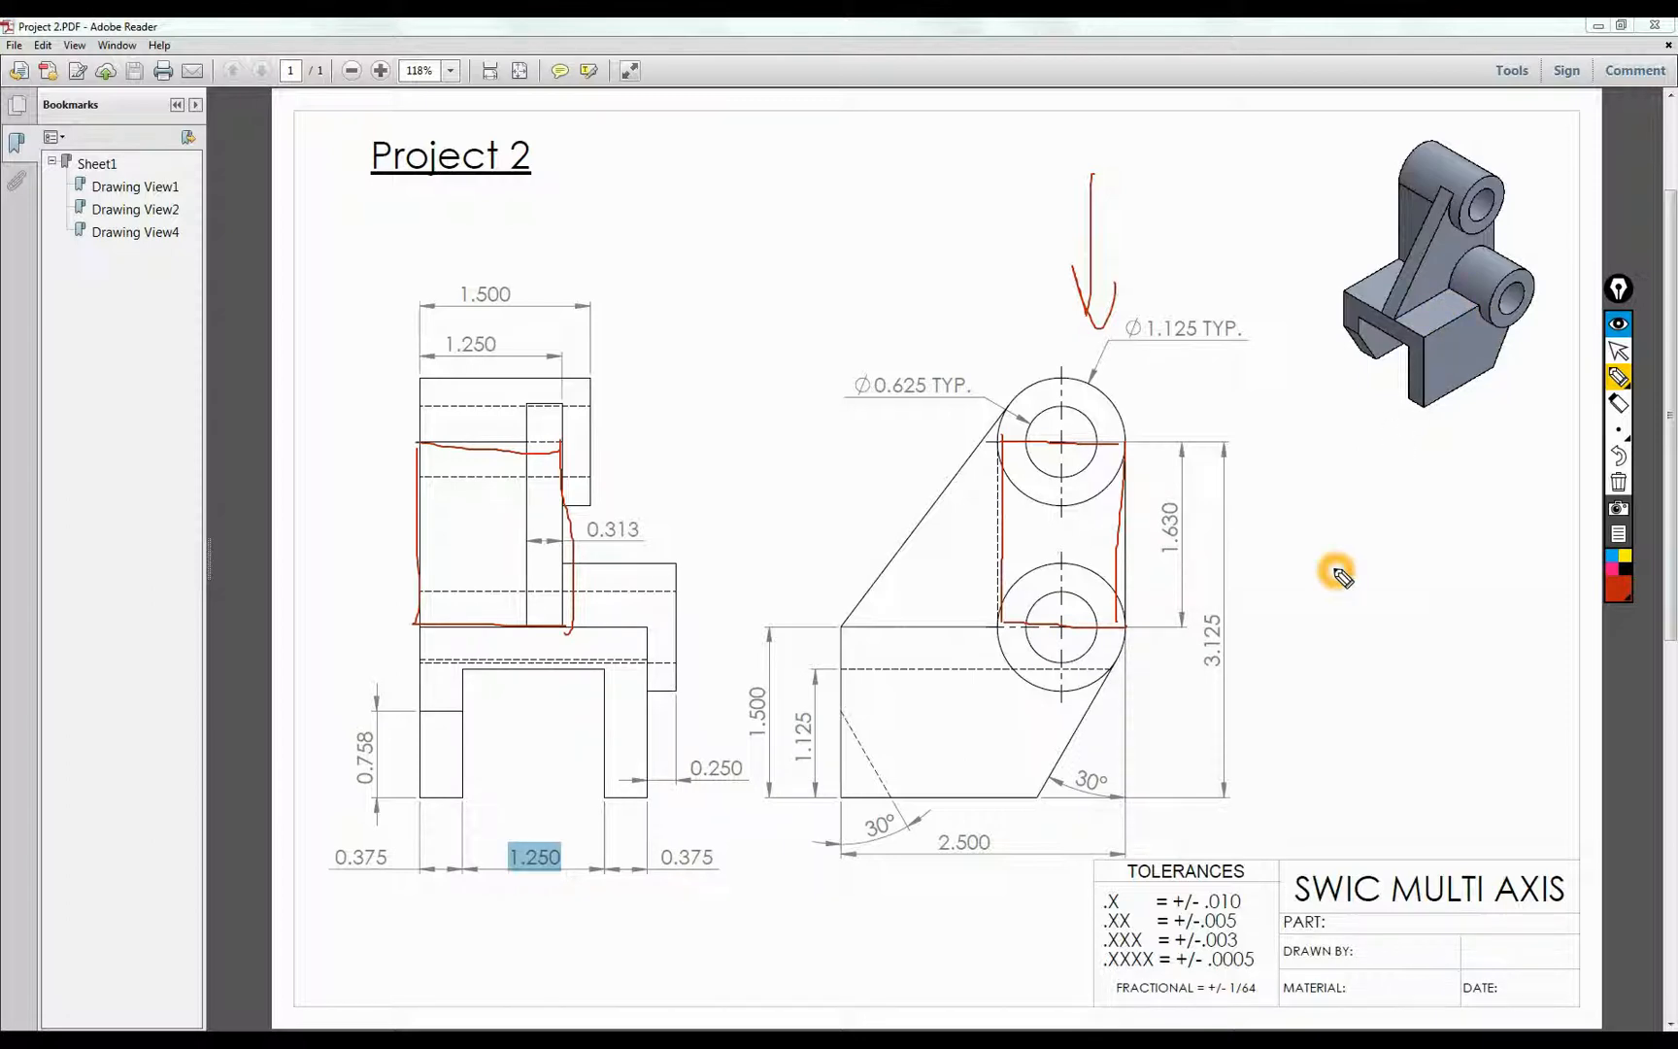
pyautogui.click(1618, 481)
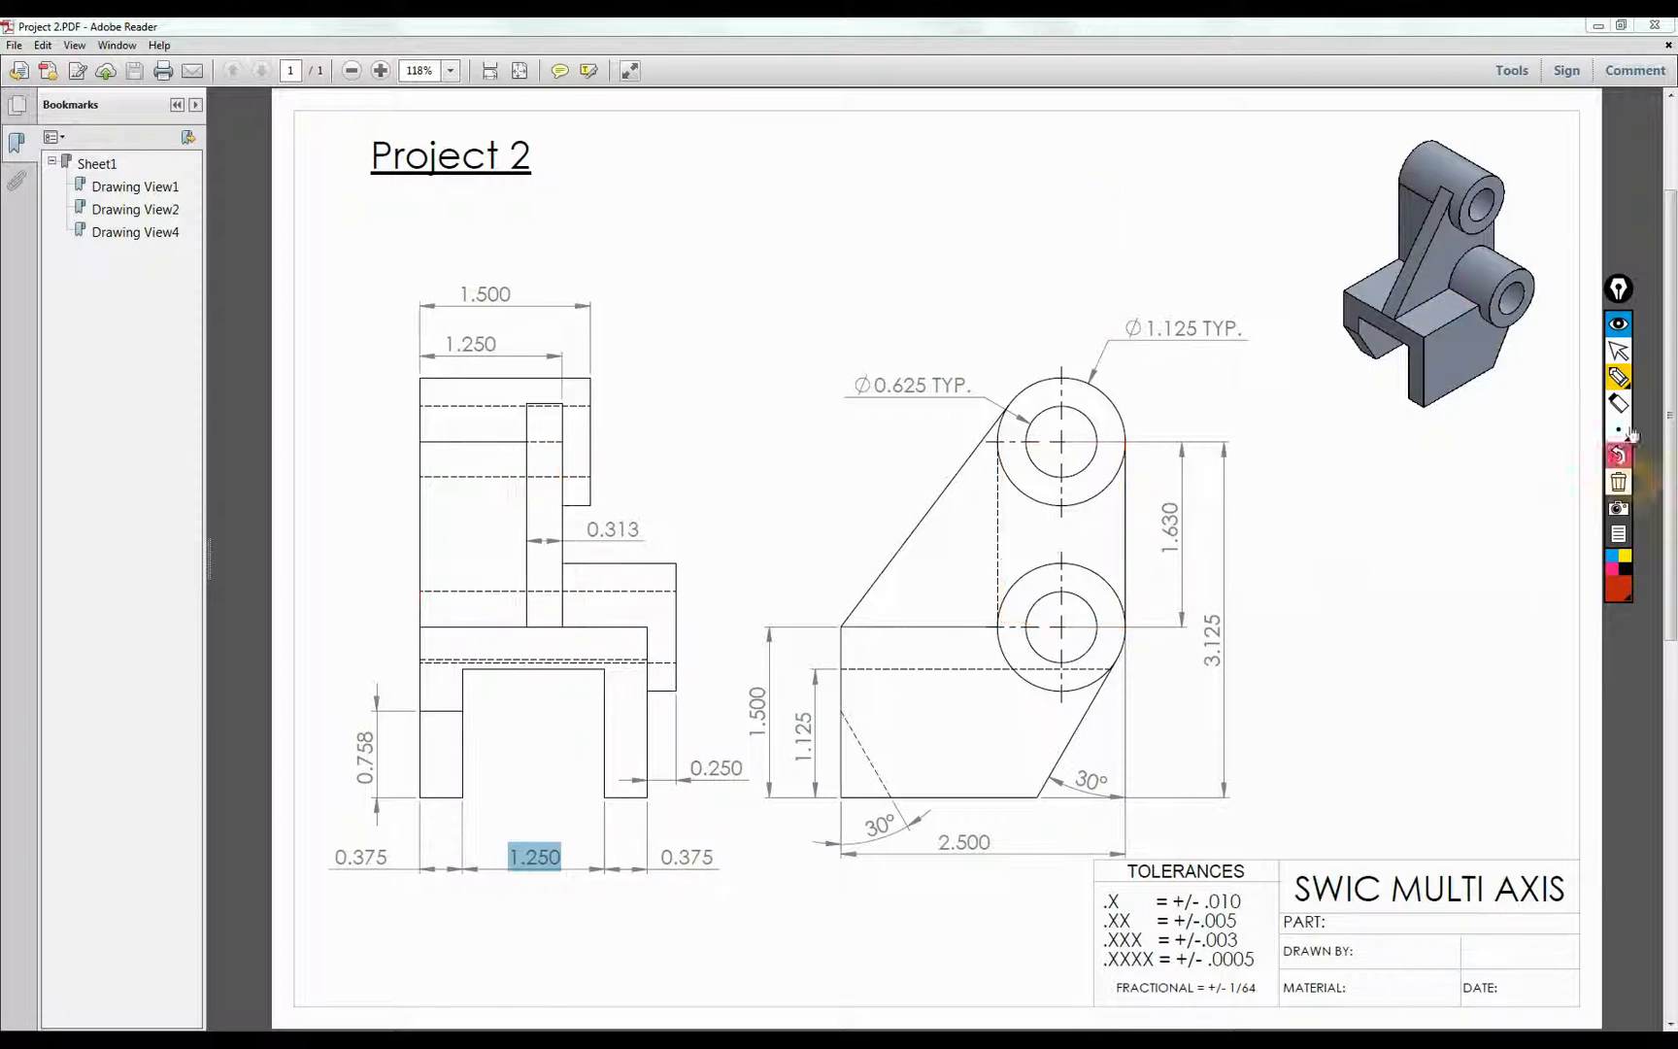
pyautogui.click(1618, 350)
# Switch to Mastercam, set the WCS and construction plane to Top, and show the slotted block in an angled view
pyautogui.hotkey('alt', 'Tab')
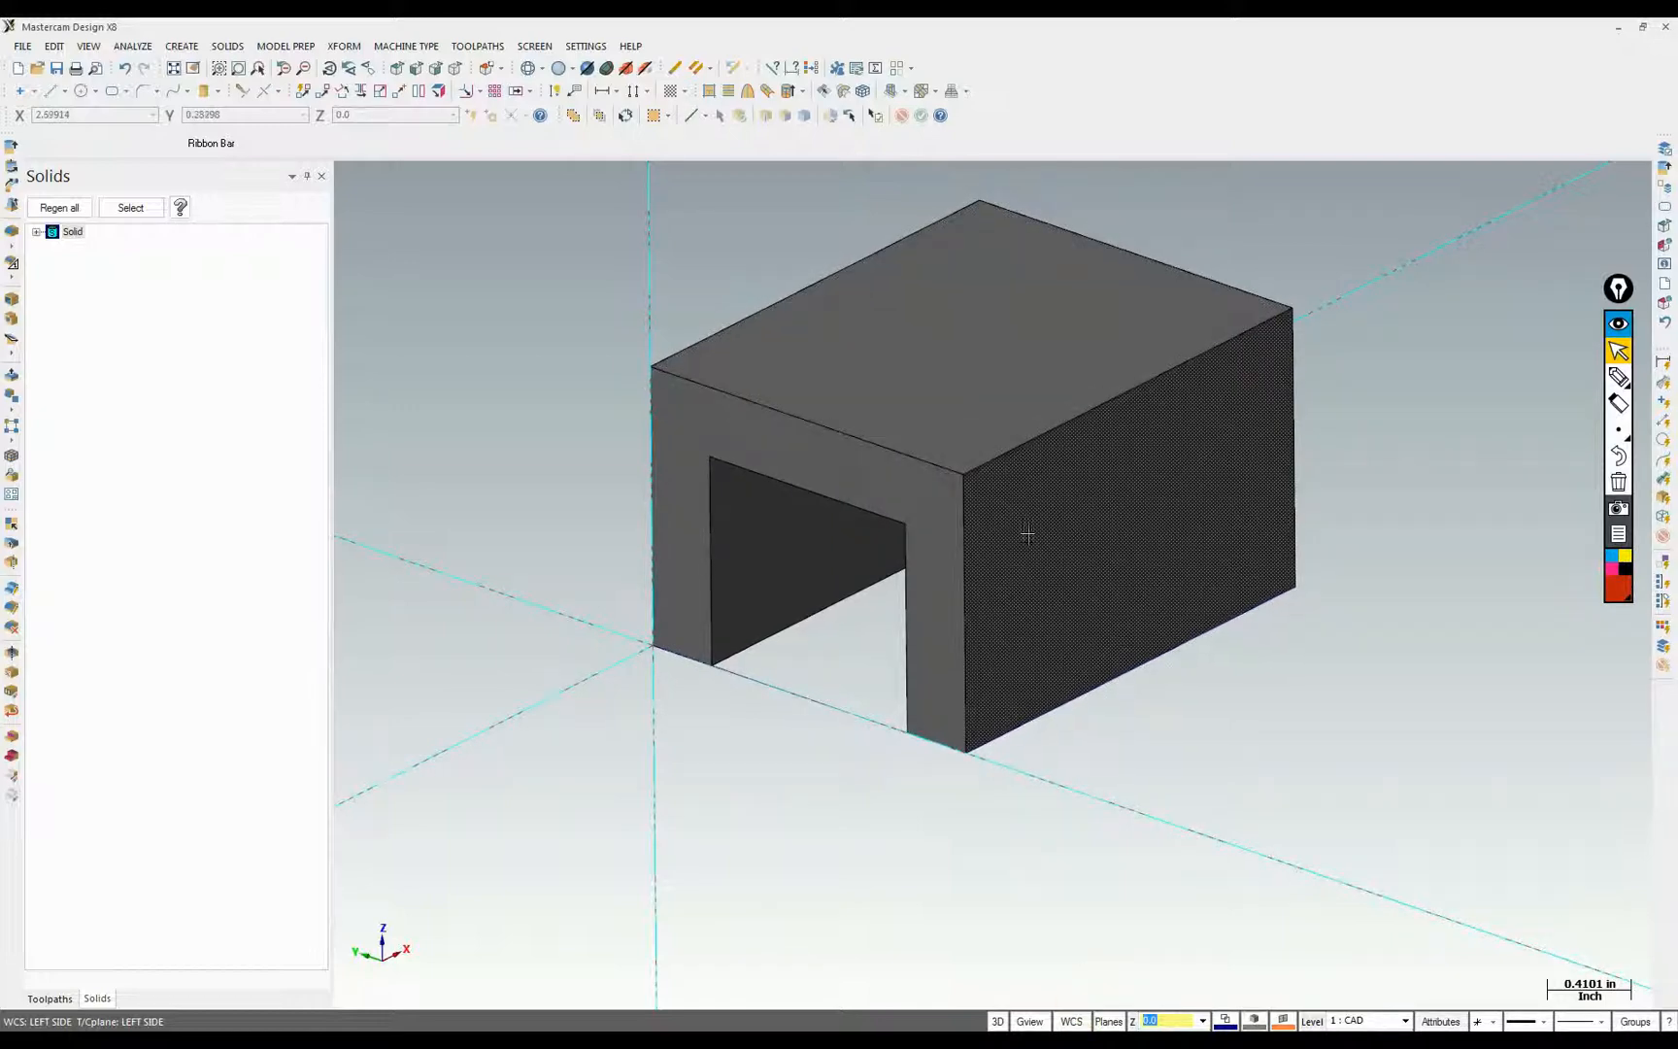
pyautogui.click(1074, 1022)
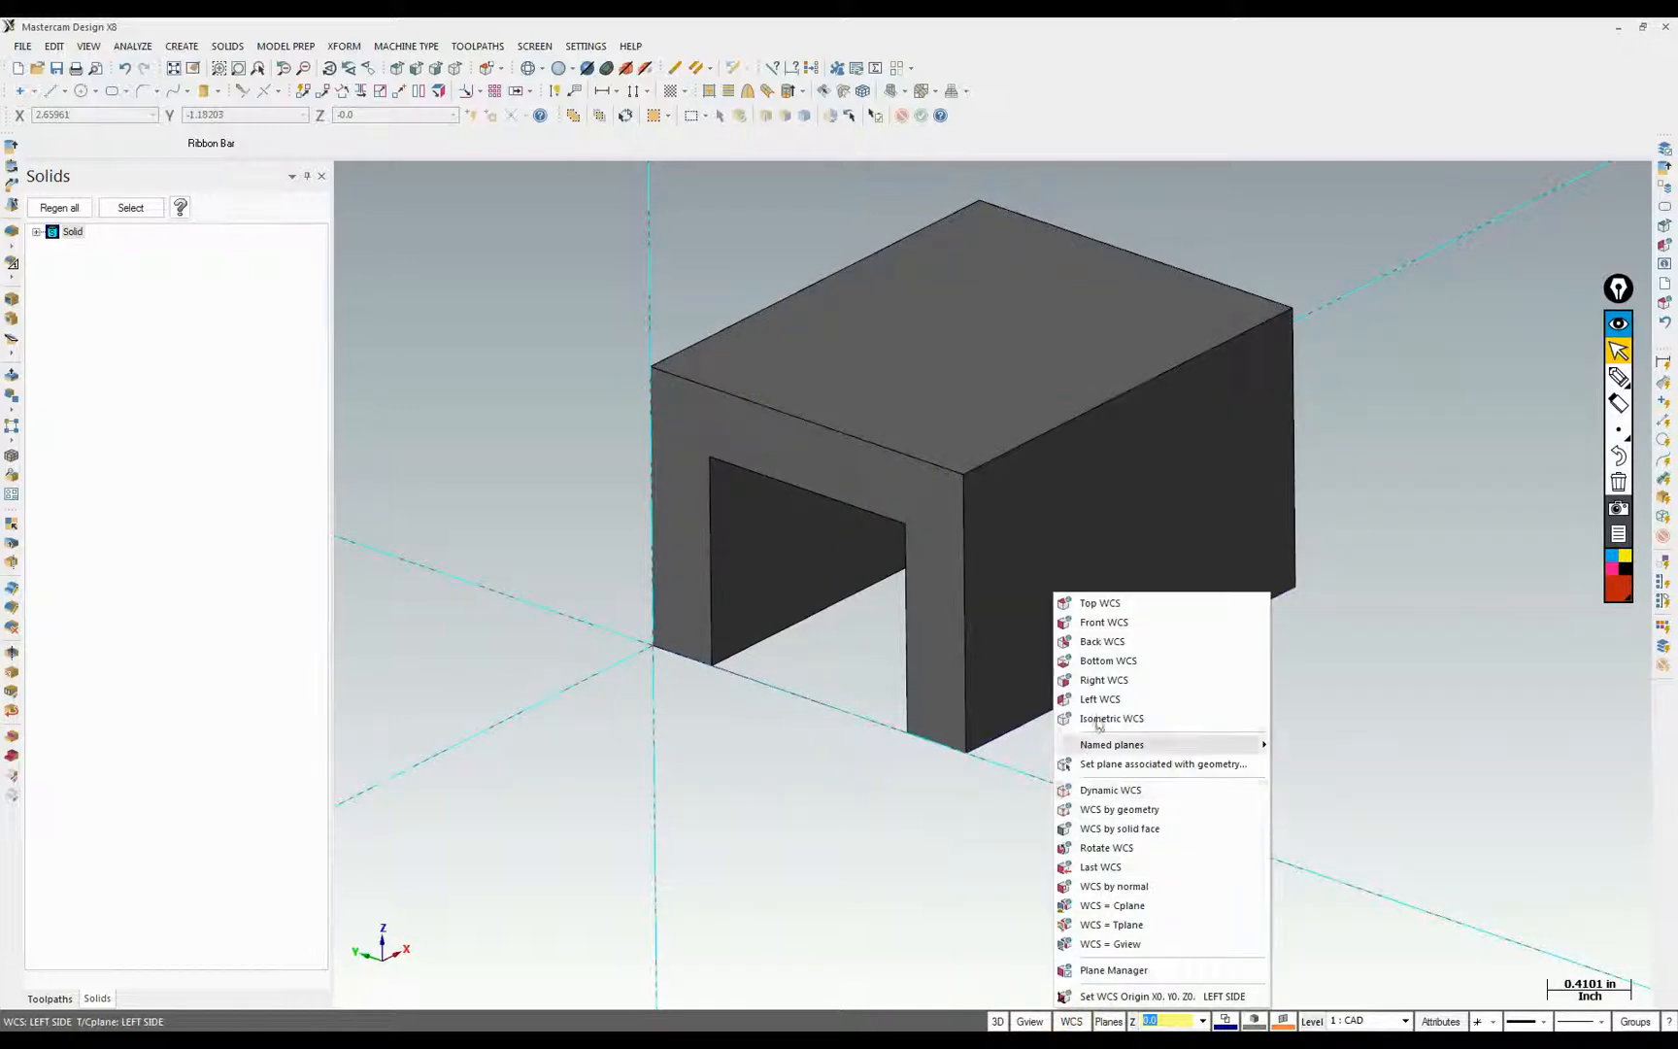
pyautogui.click(1098, 599)
pyautogui.moveTo(1093, 439); pyautogui.dragTo(937, 355, button='middle')
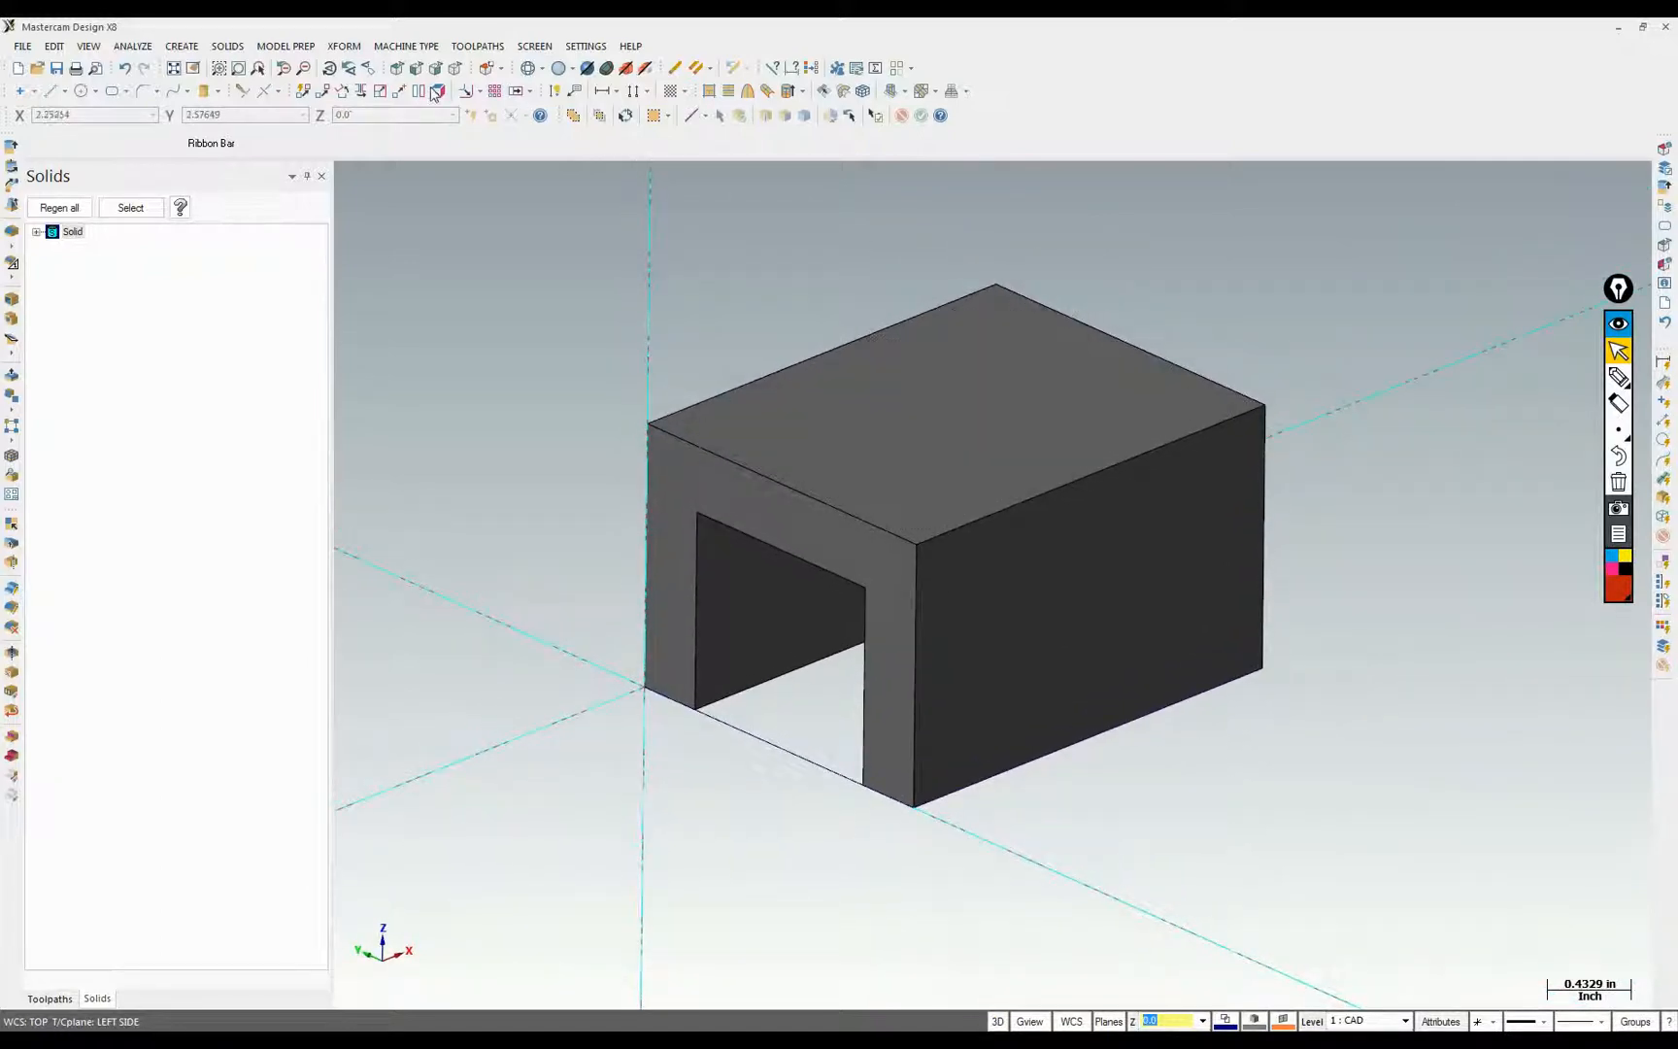
pyautogui.click(397, 70)
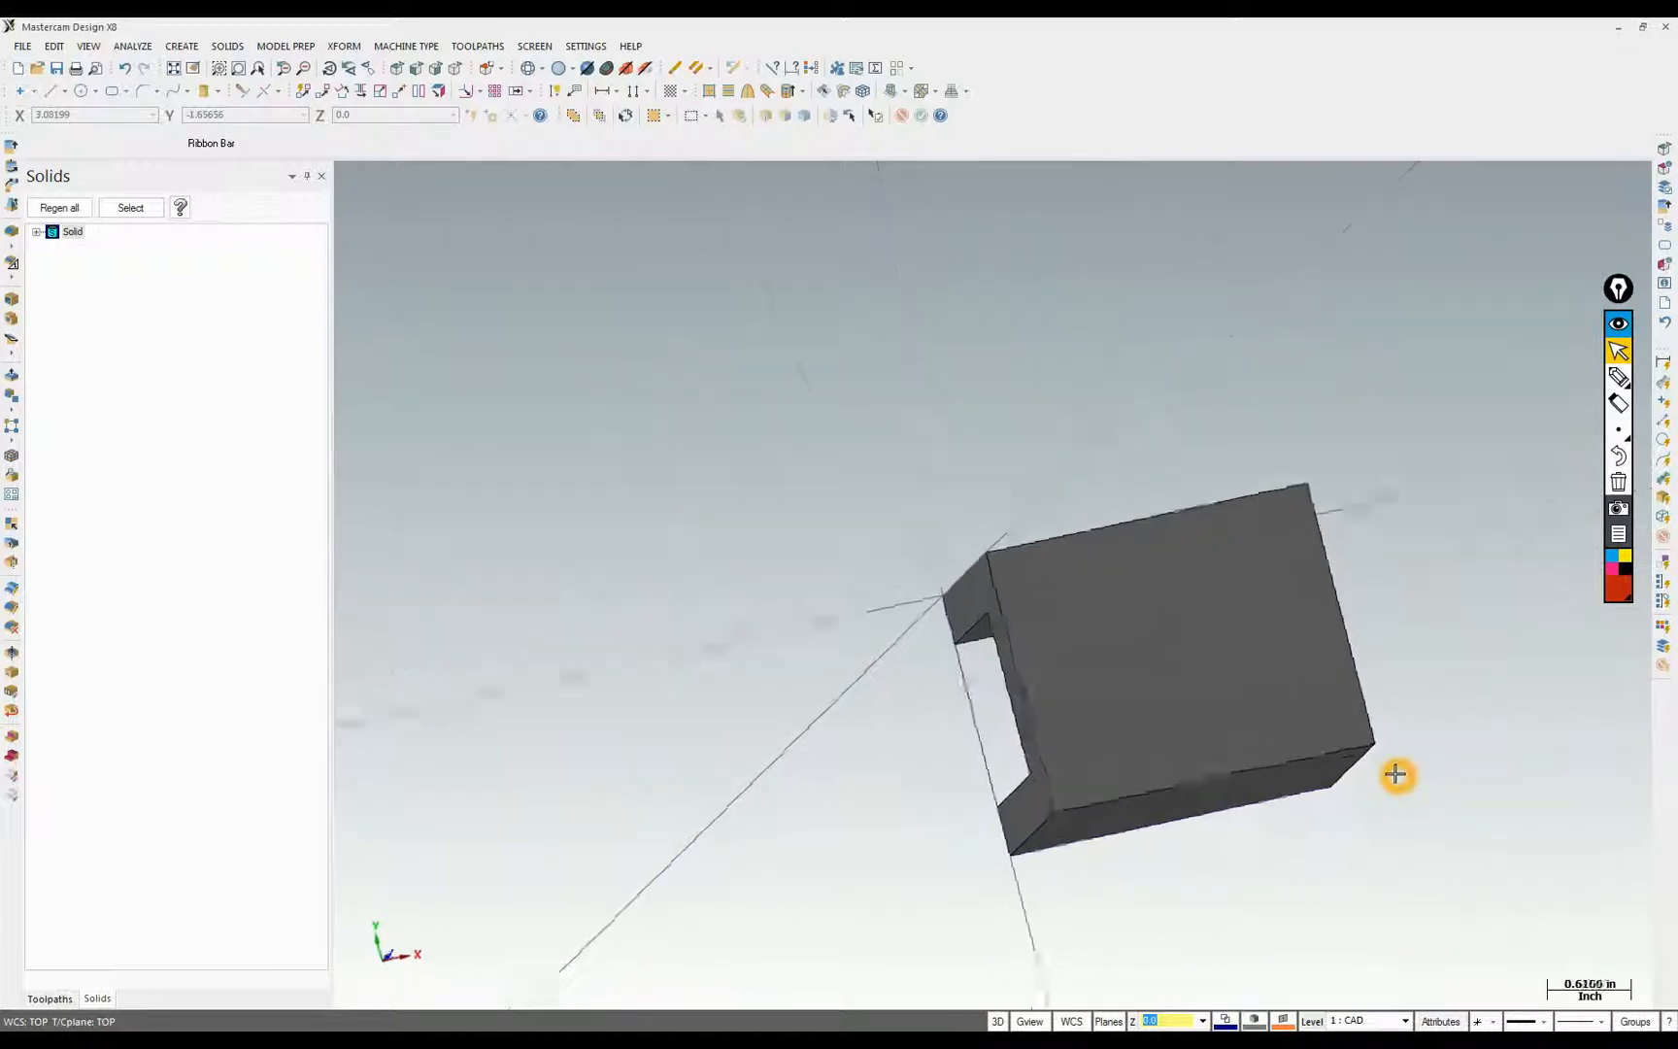
pyautogui.moveTo(1278, 809); pyautogui.dragTo(1264, 823, button='middle')
pyautogui.scroll(1, 1263, 823)
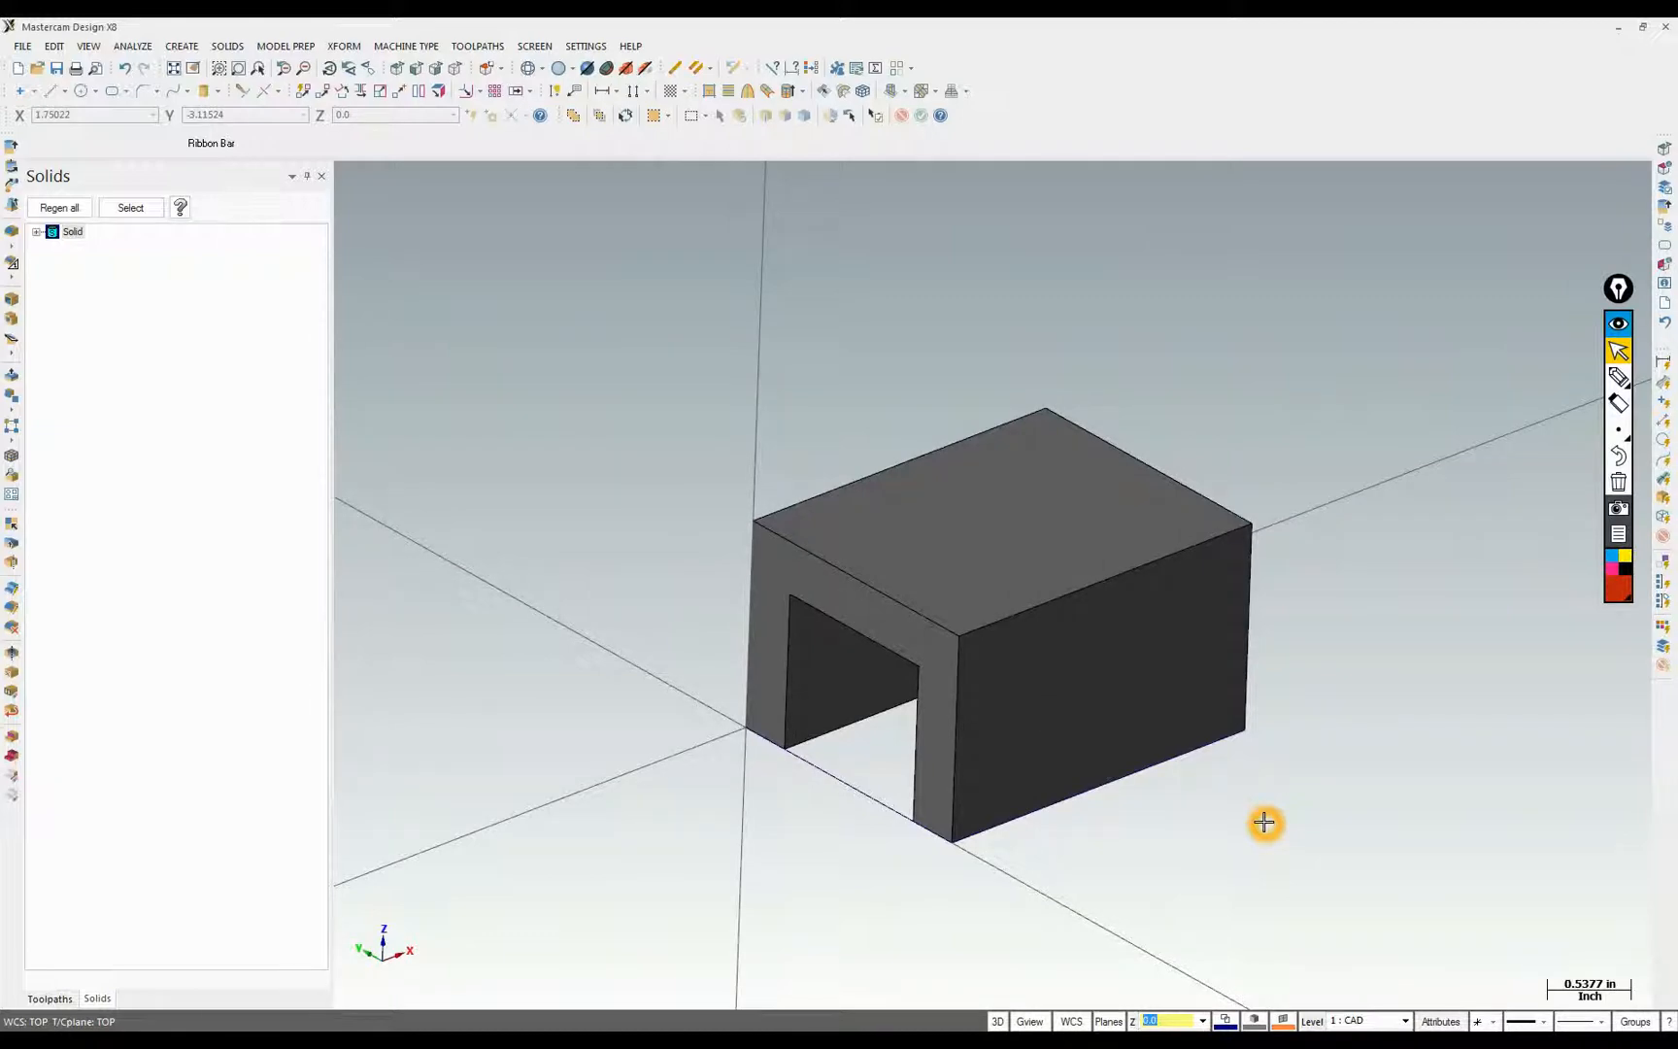
pyautogui.click(1254, 827)
pyautogui.click(959, 624)
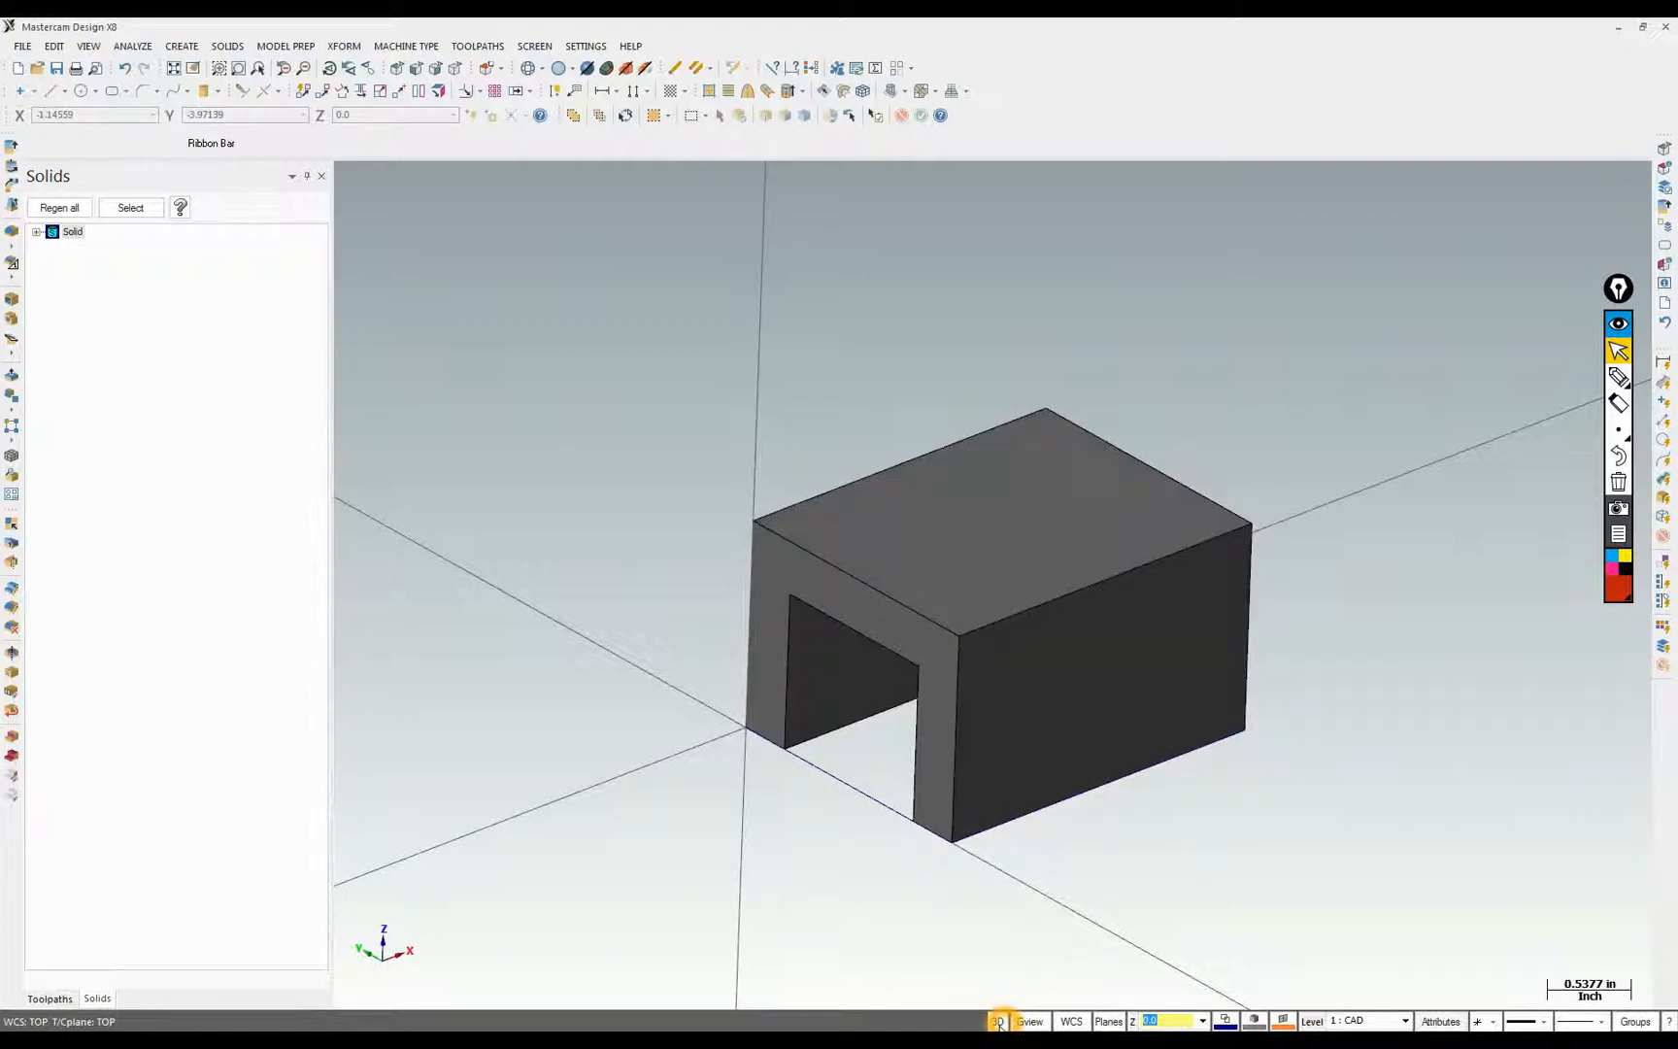
pyautogui.click(1232, 495)
pyautogui.click(1026, 413)
pyautogui.click(974, 464)
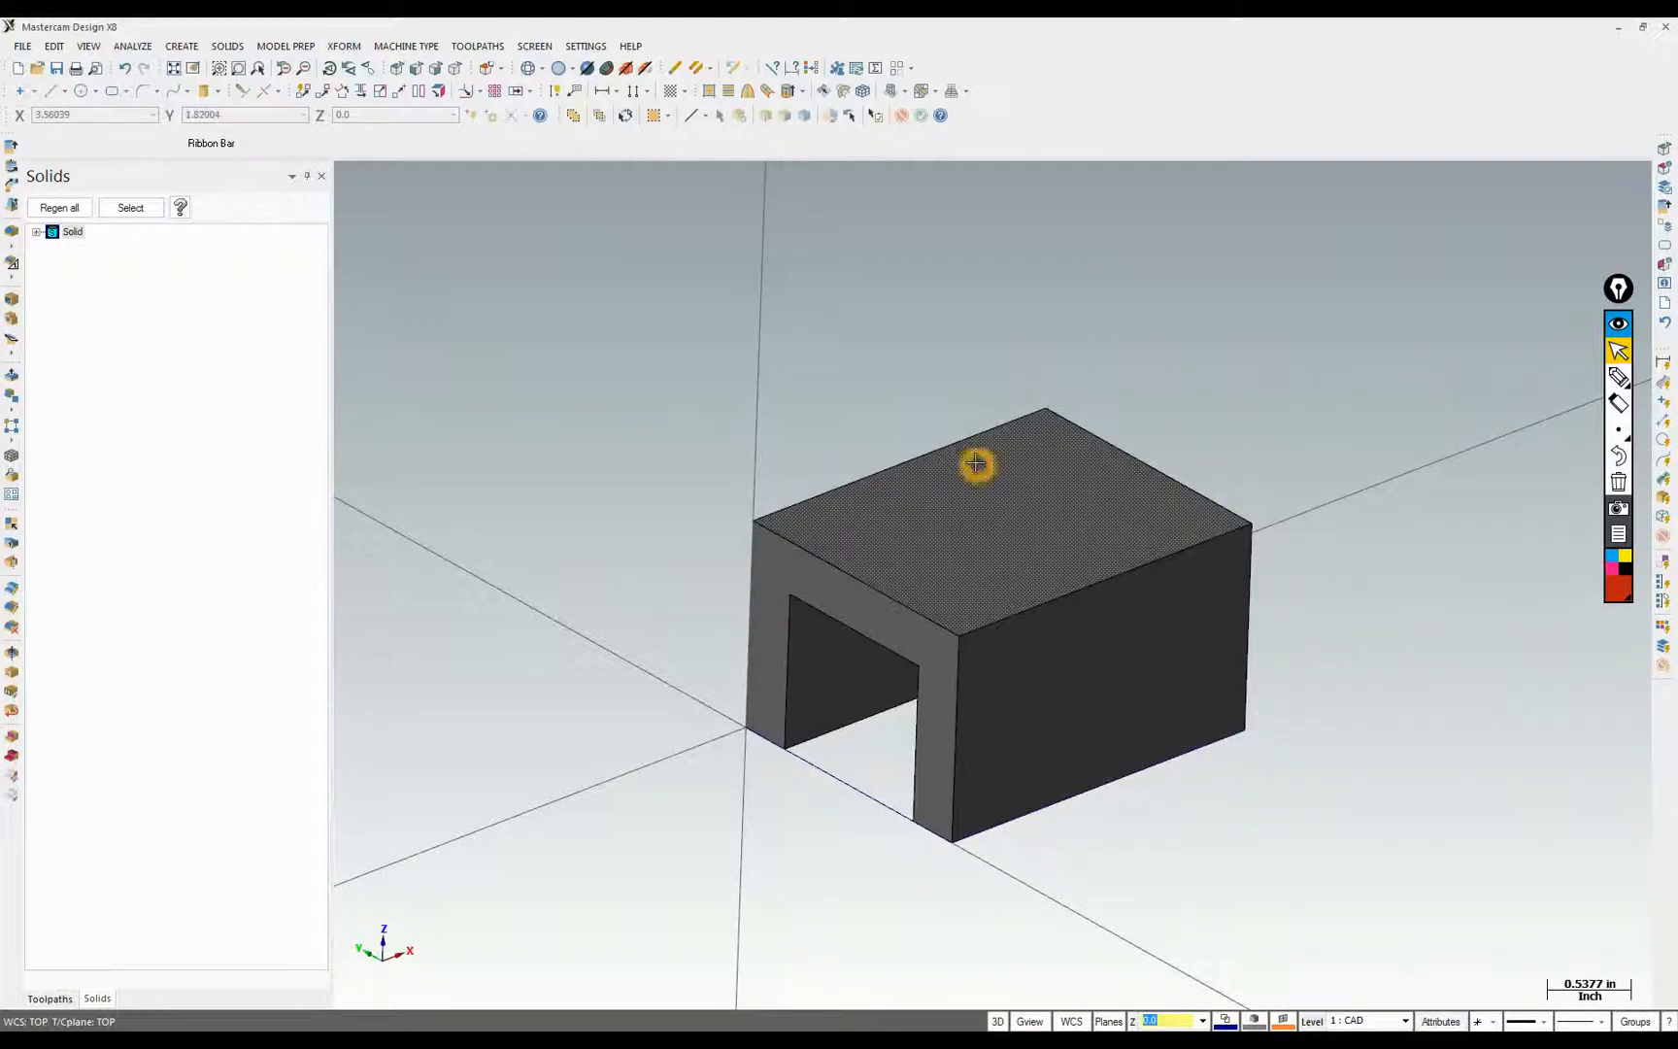
pyautogui.click(914, 731)
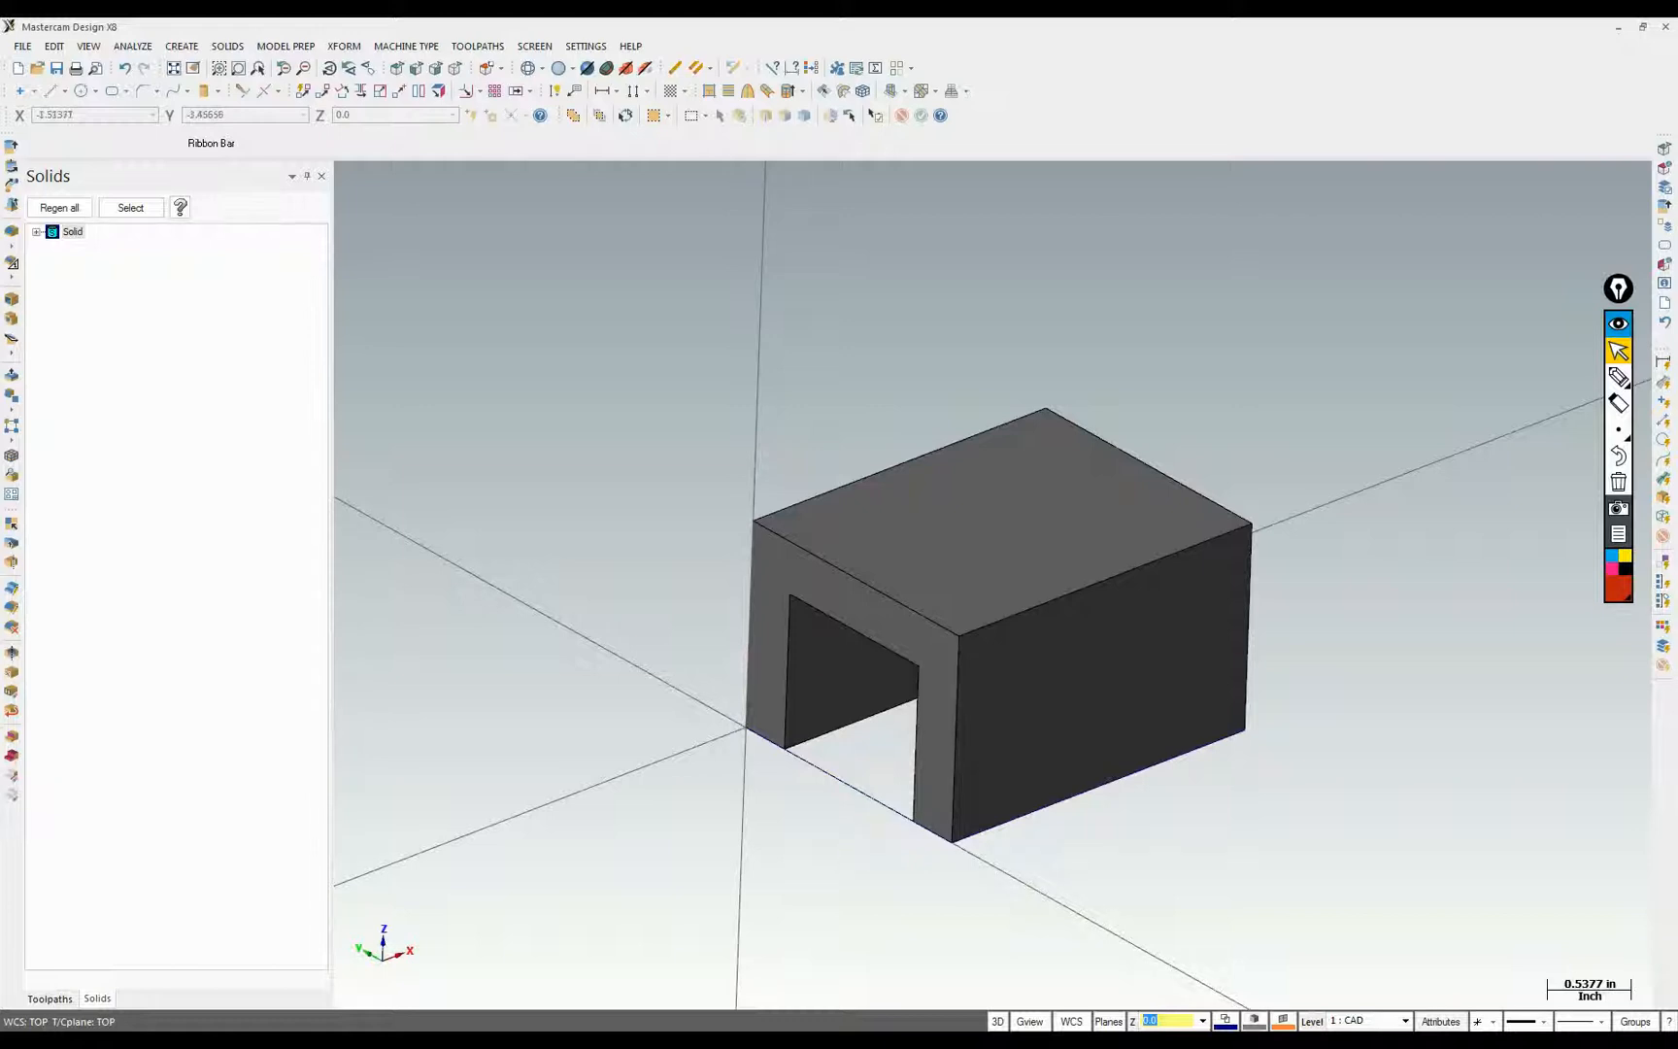
# Try a circle of about 1.0 in radius in 2D construction mode, centred on the block's upper front corner, and undo it
pyautogui.click(997, 1021)
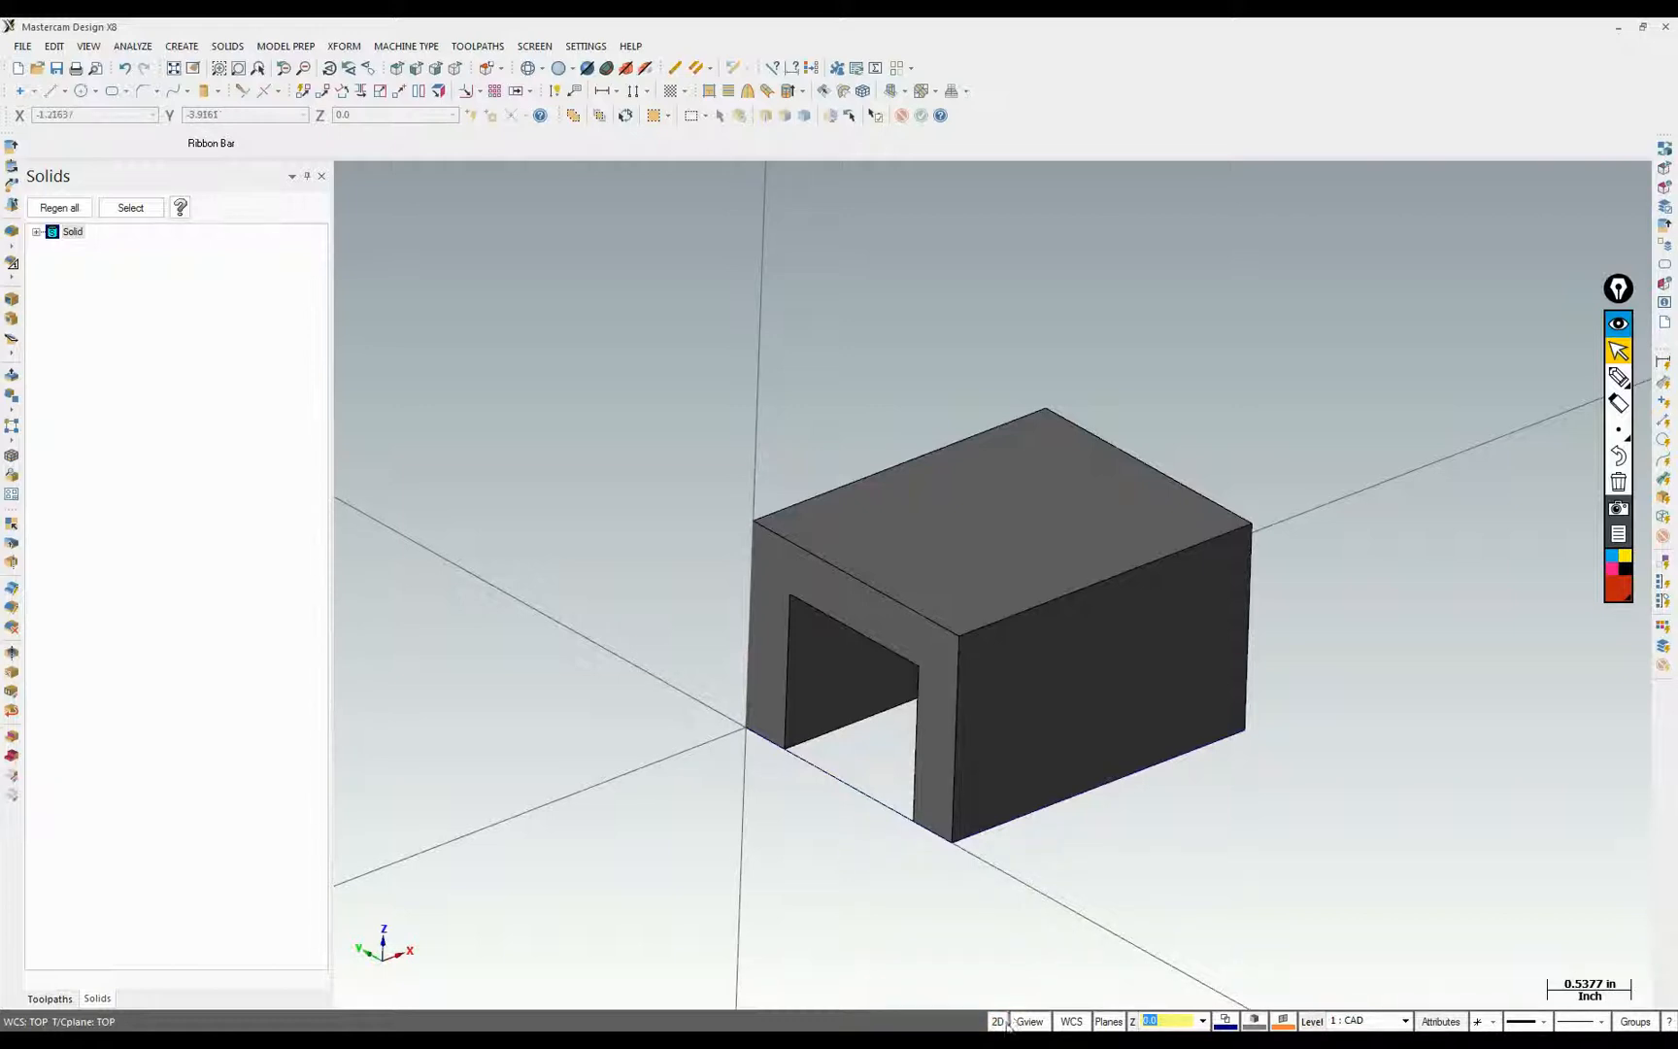
pyautogui.moveTo(608, 429); pyautogui.dragTo(616, 430, button='middle')
pyautogui.click(79, 91)
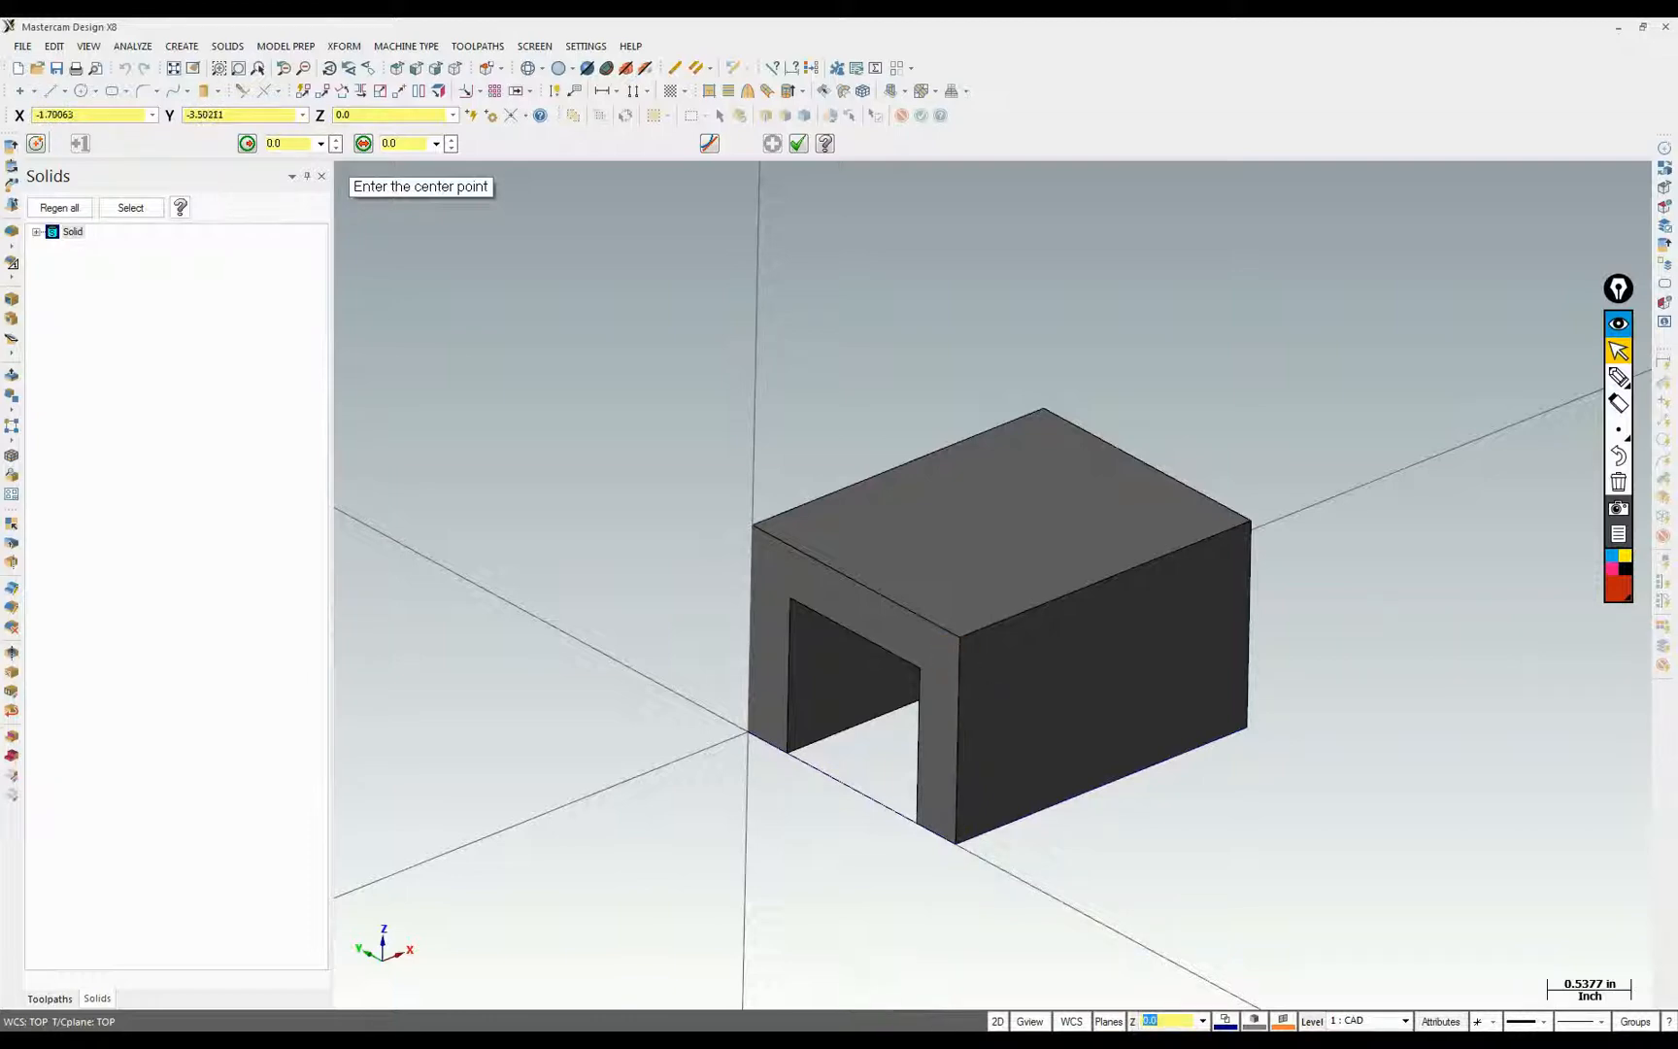
pyautogui.click(958, 637)
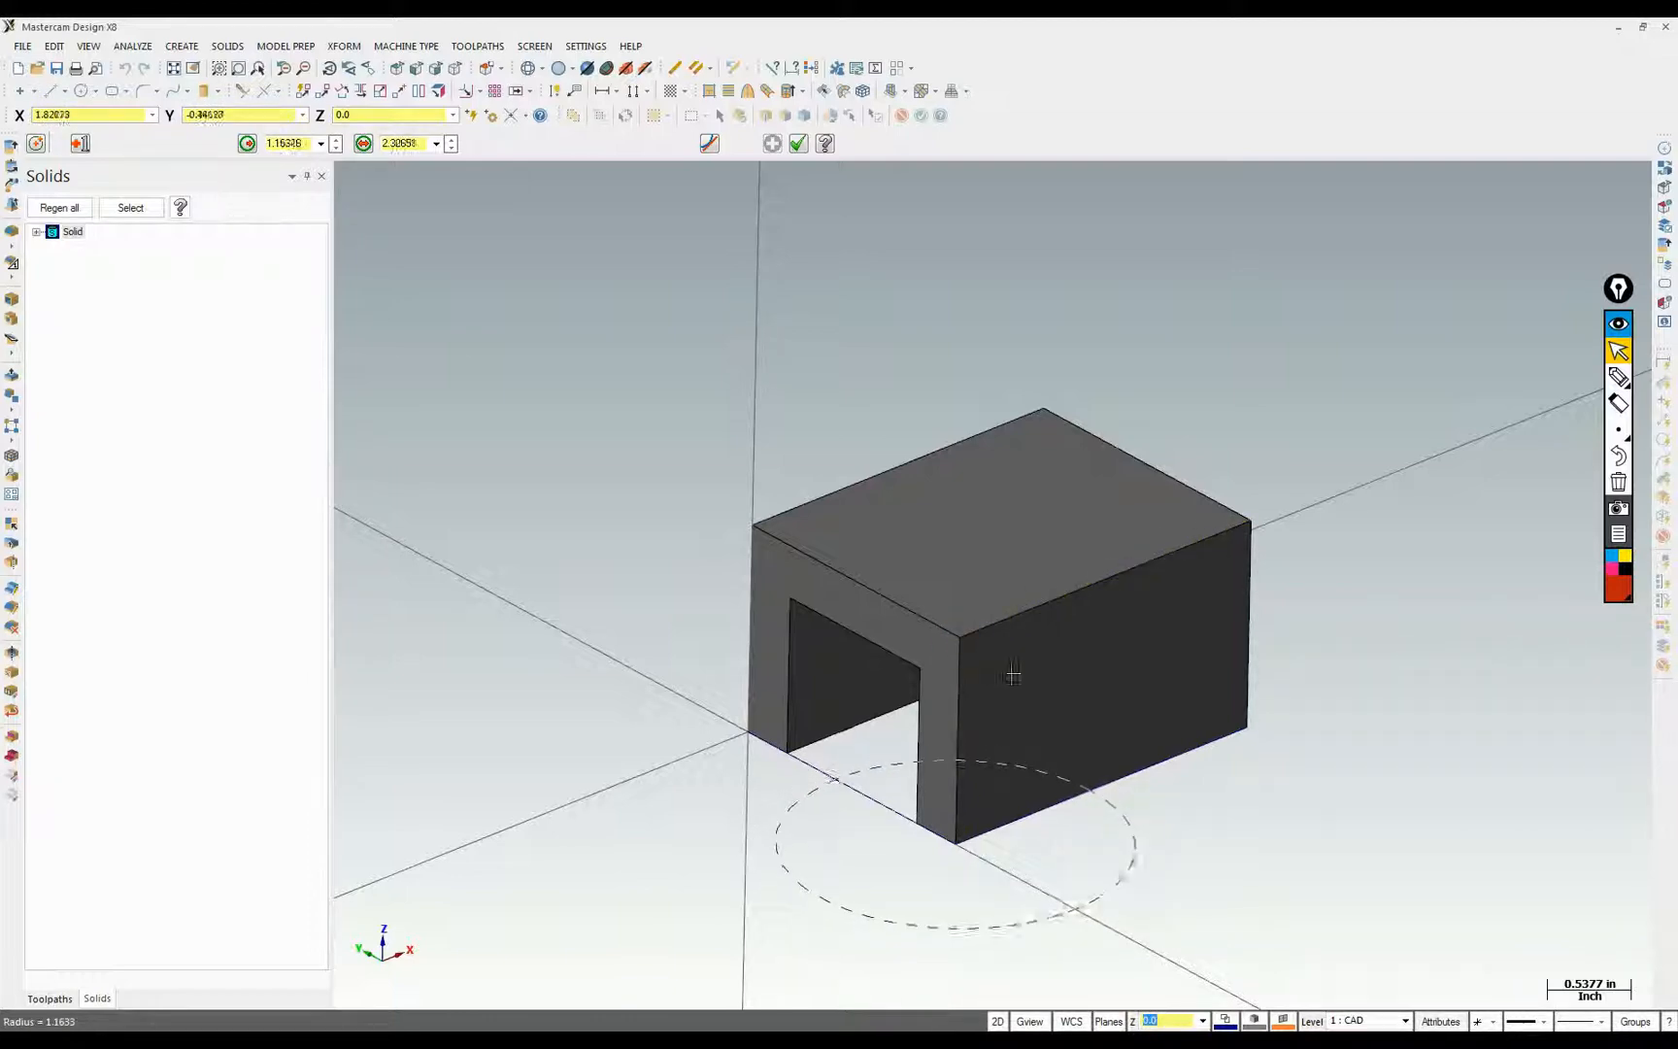
pyautogui.click(944, 697)
pyautogui.click(1087, 890)
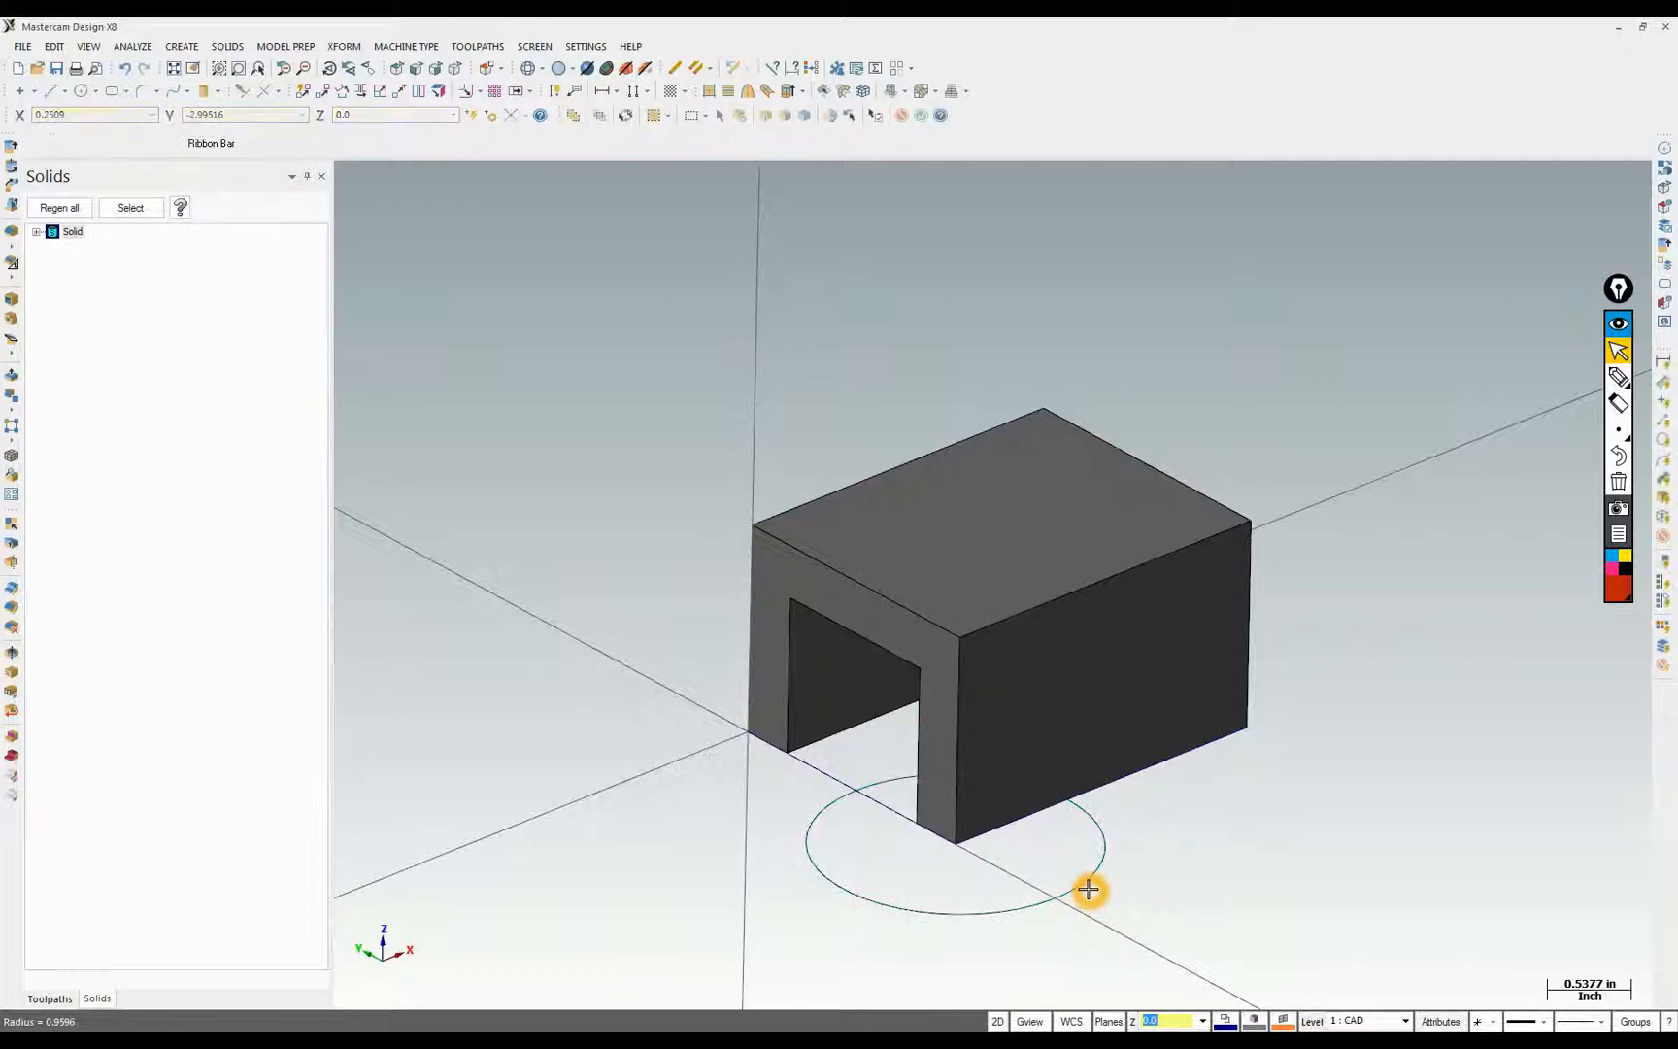
pyautogui.hotkey('ctrl', 'z')
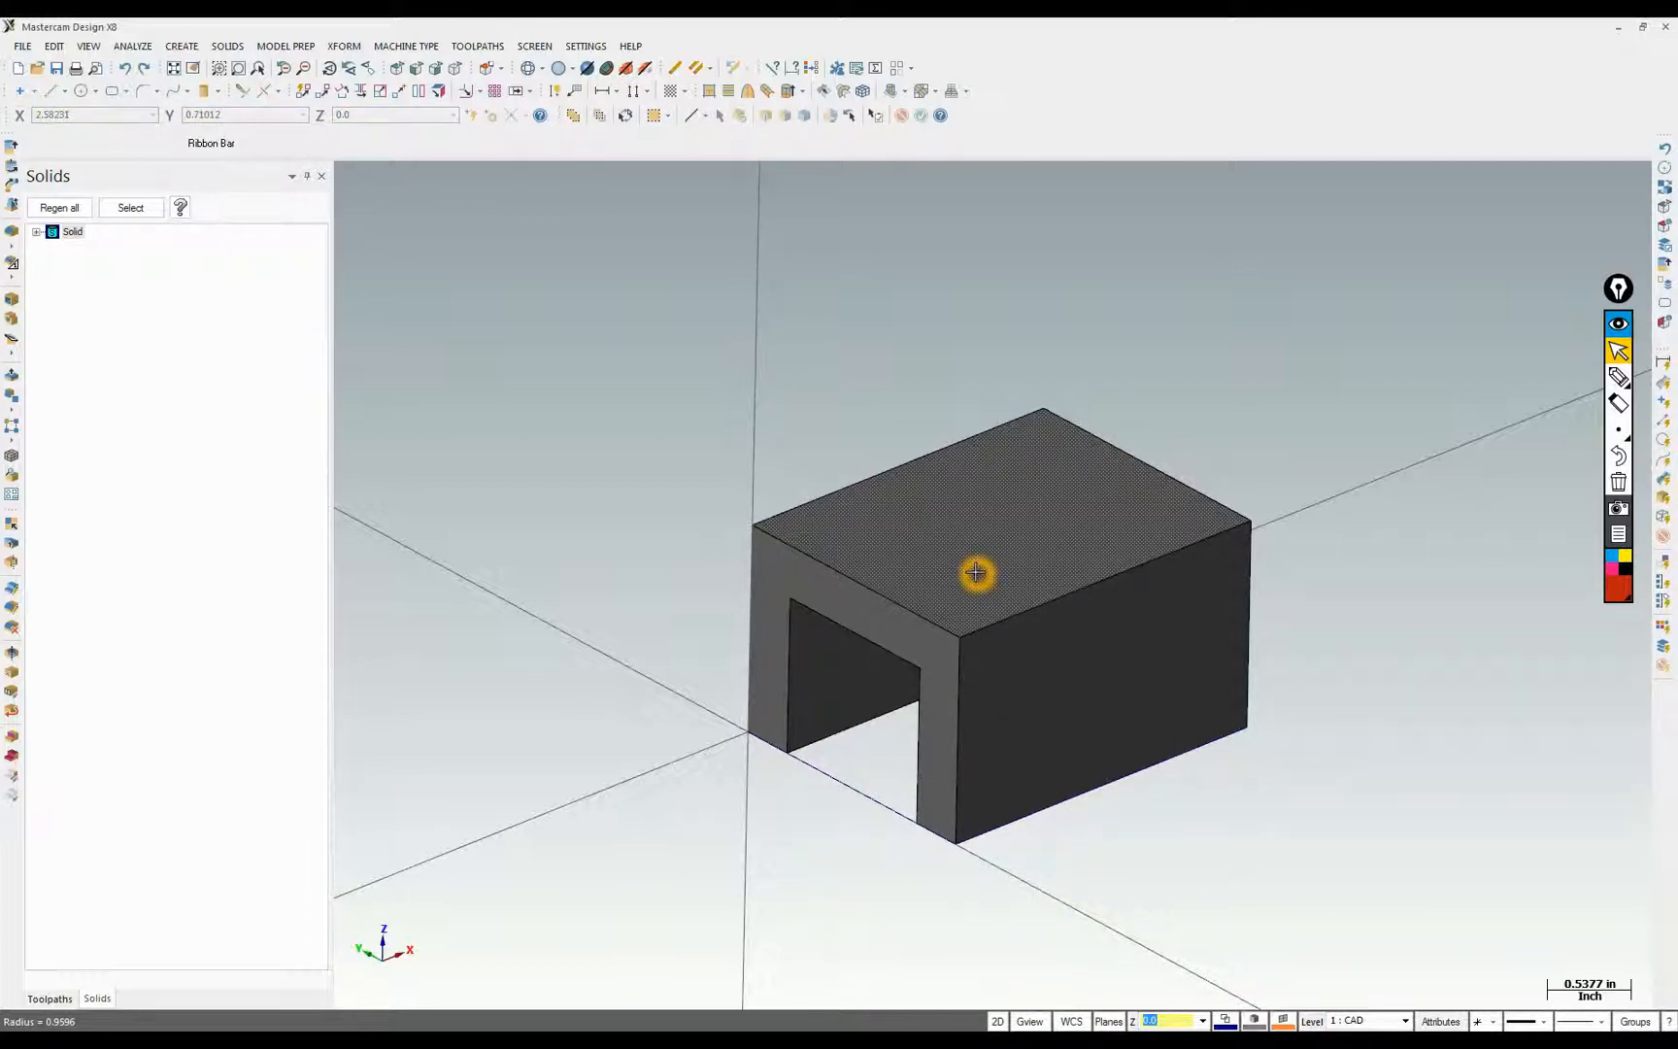
# Try a circle of about 0.36 in radius in 3D construction mode, centred on the block's upper front corner, and undo it
pyautogui.click(1064, 895)
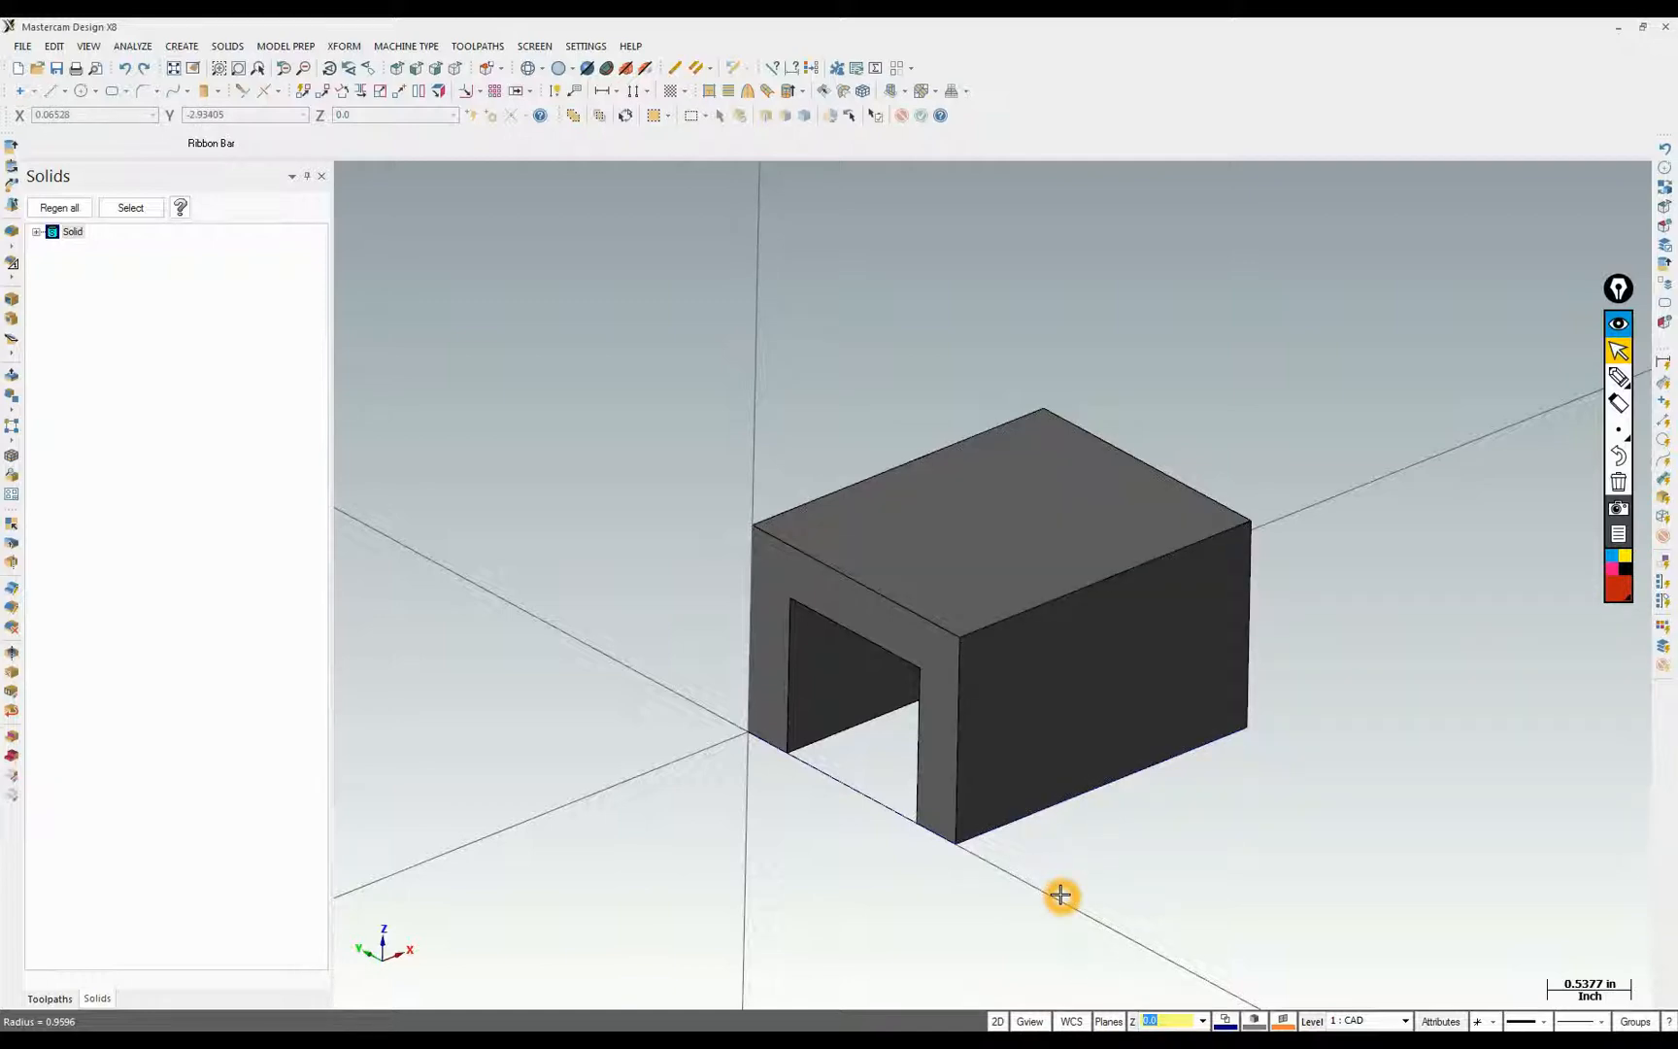
pyautogui.click(998, 1021)
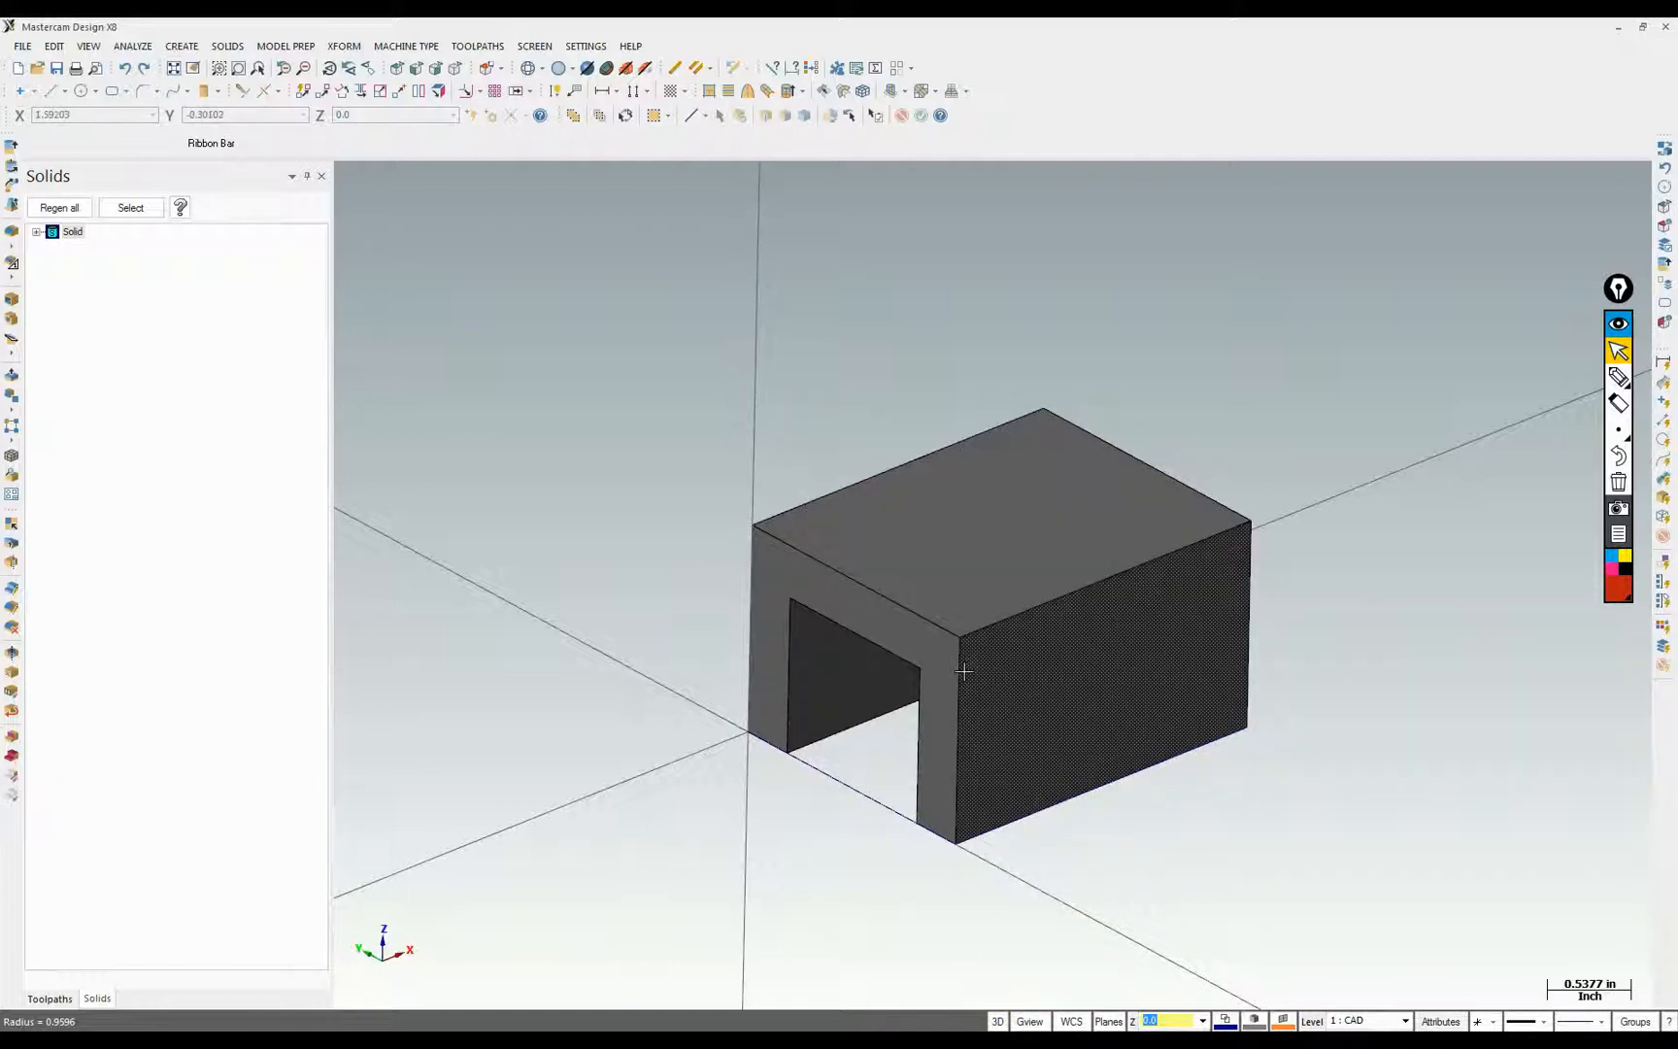
pyautogui.click(960, 641)
pyautogui.click(958, 638)
pyautogui.click(1010, 666)
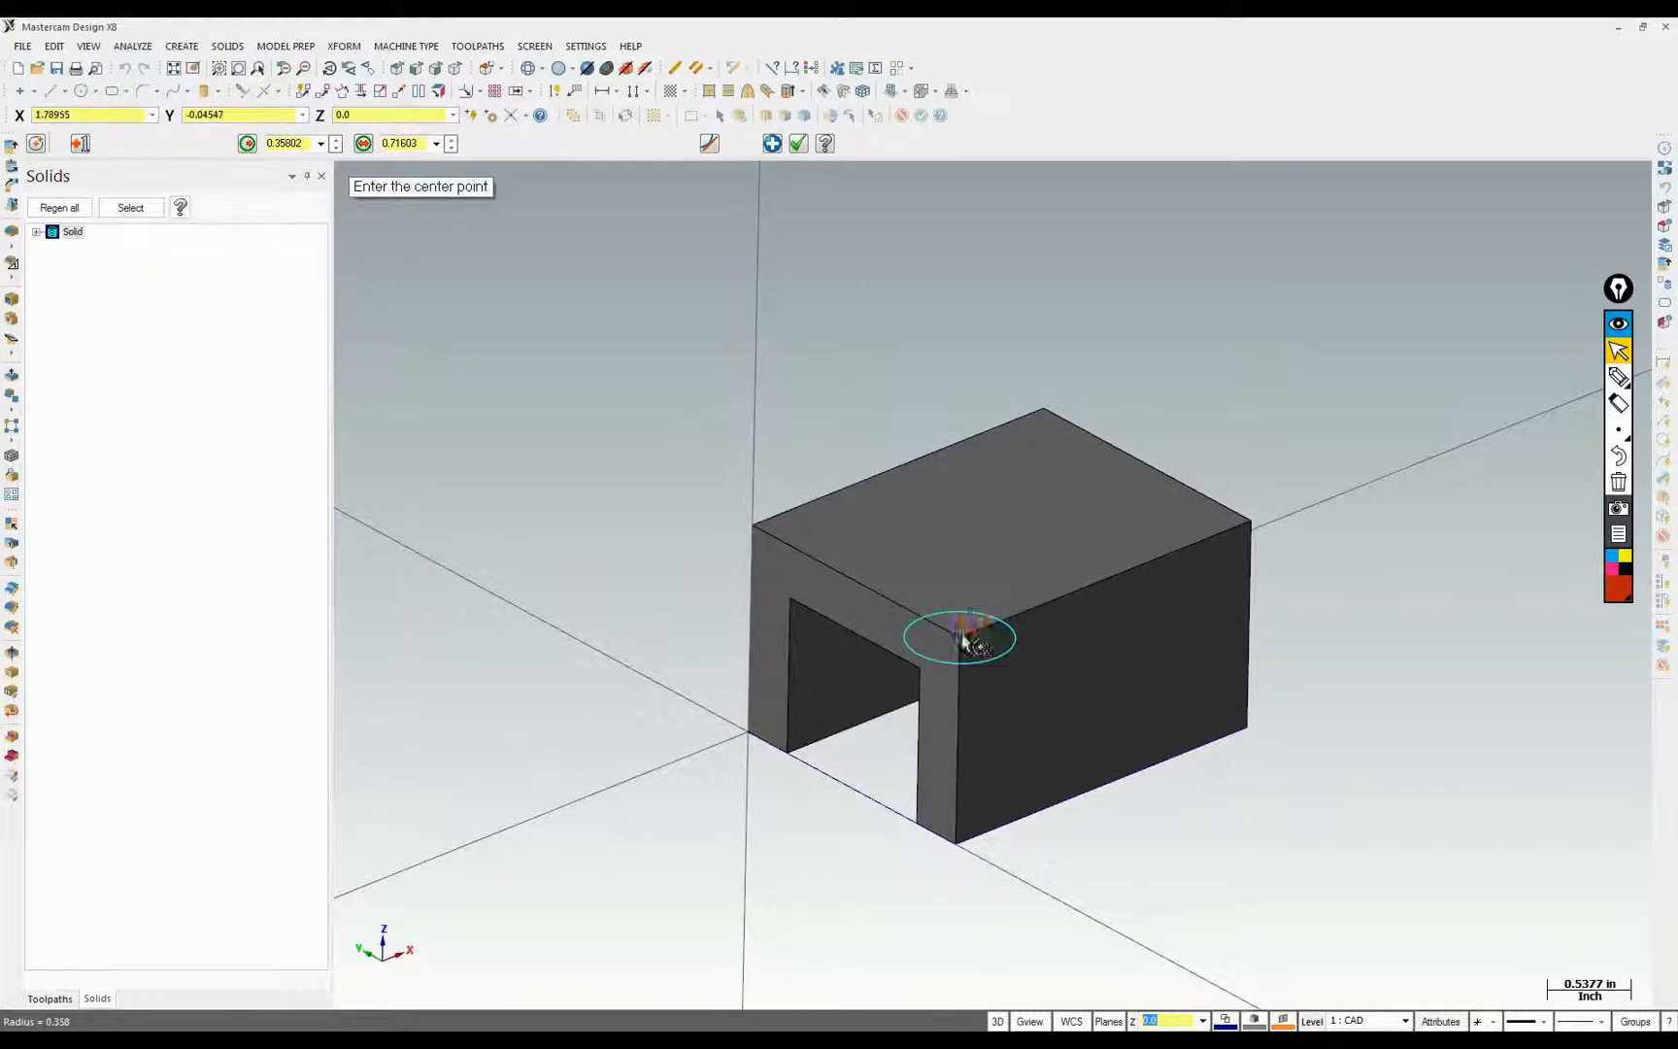
pyautogui.click(1081, 832)
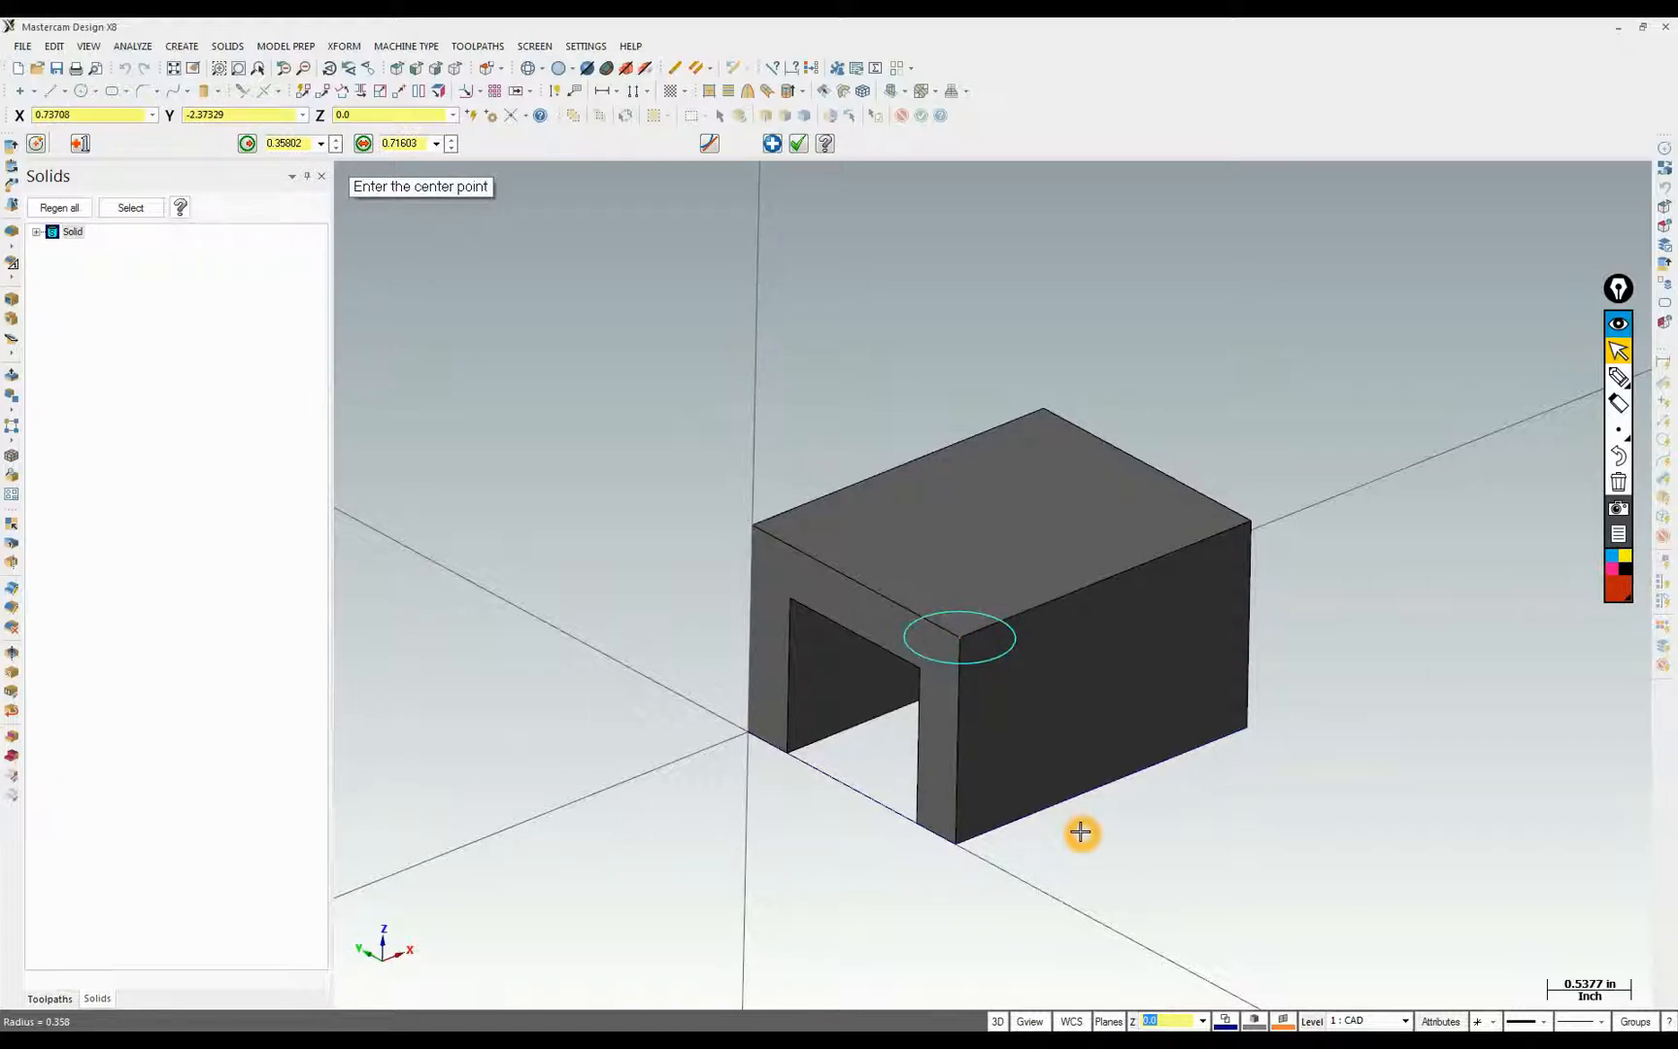
pyautogui.press('Escape')
pyautogui.hotkey('ctrl', 'z')
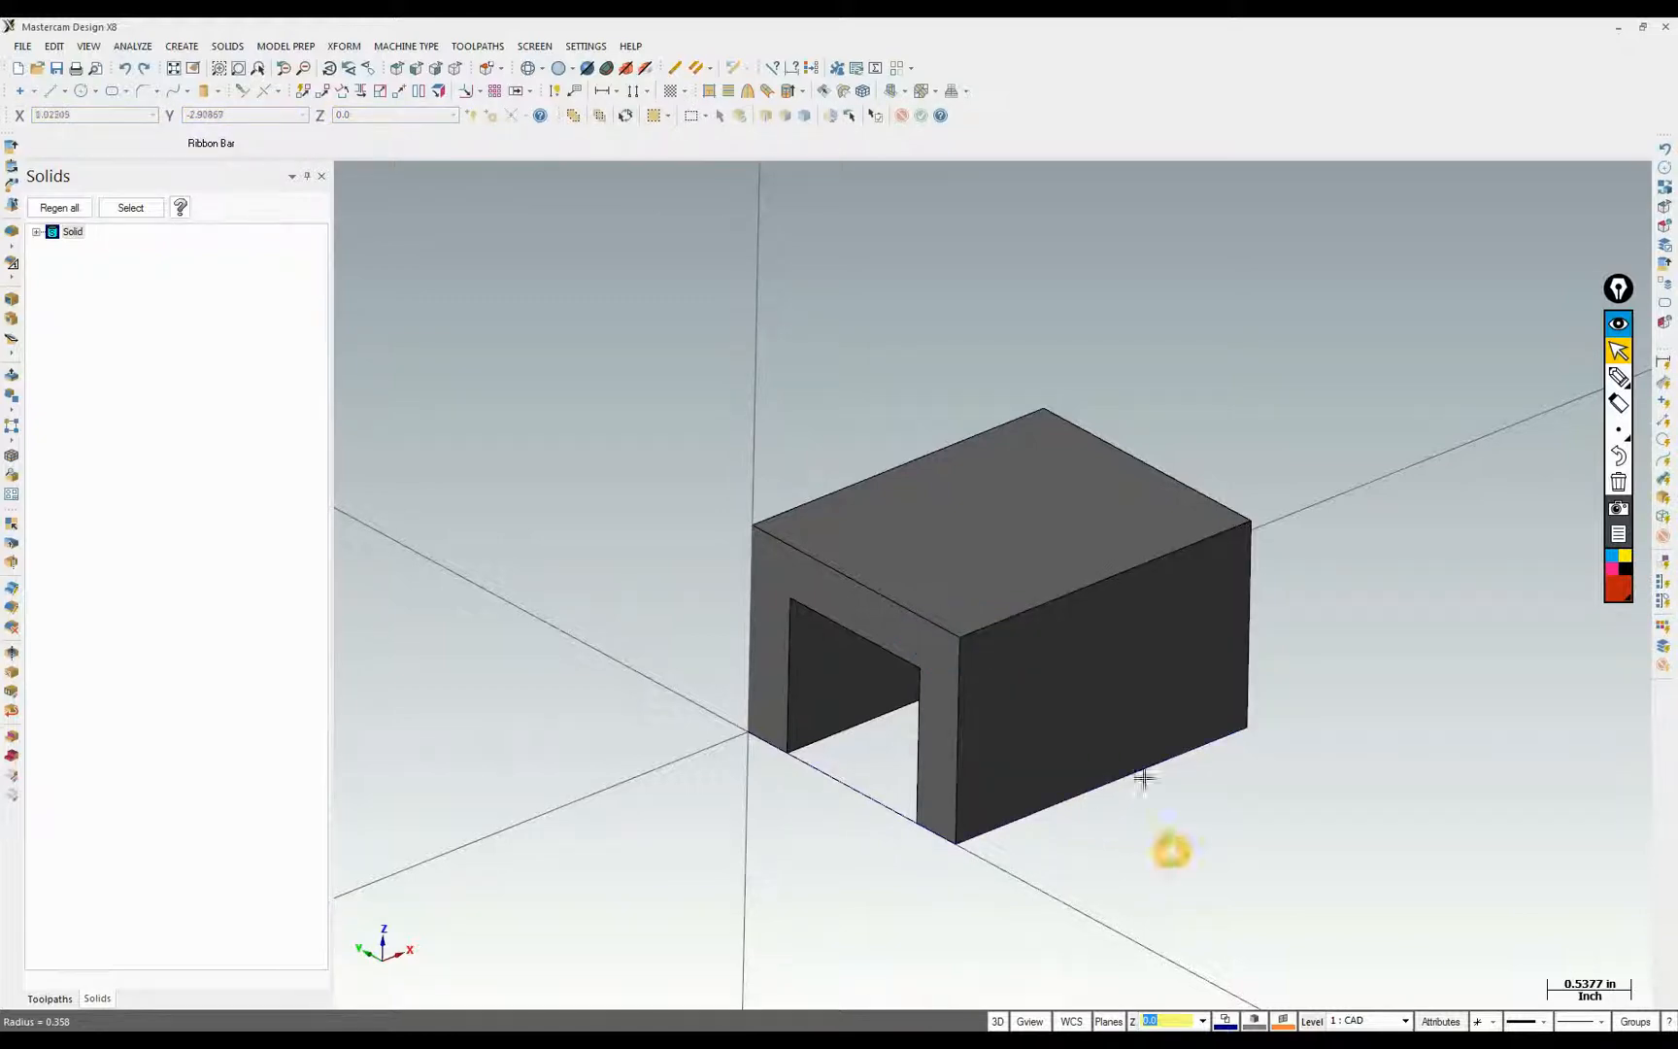
# Switch to 2D construction mode and set the construction depth to Z 1.5 by picking the block's upper front corner
pyautogui.click(999, 1022)
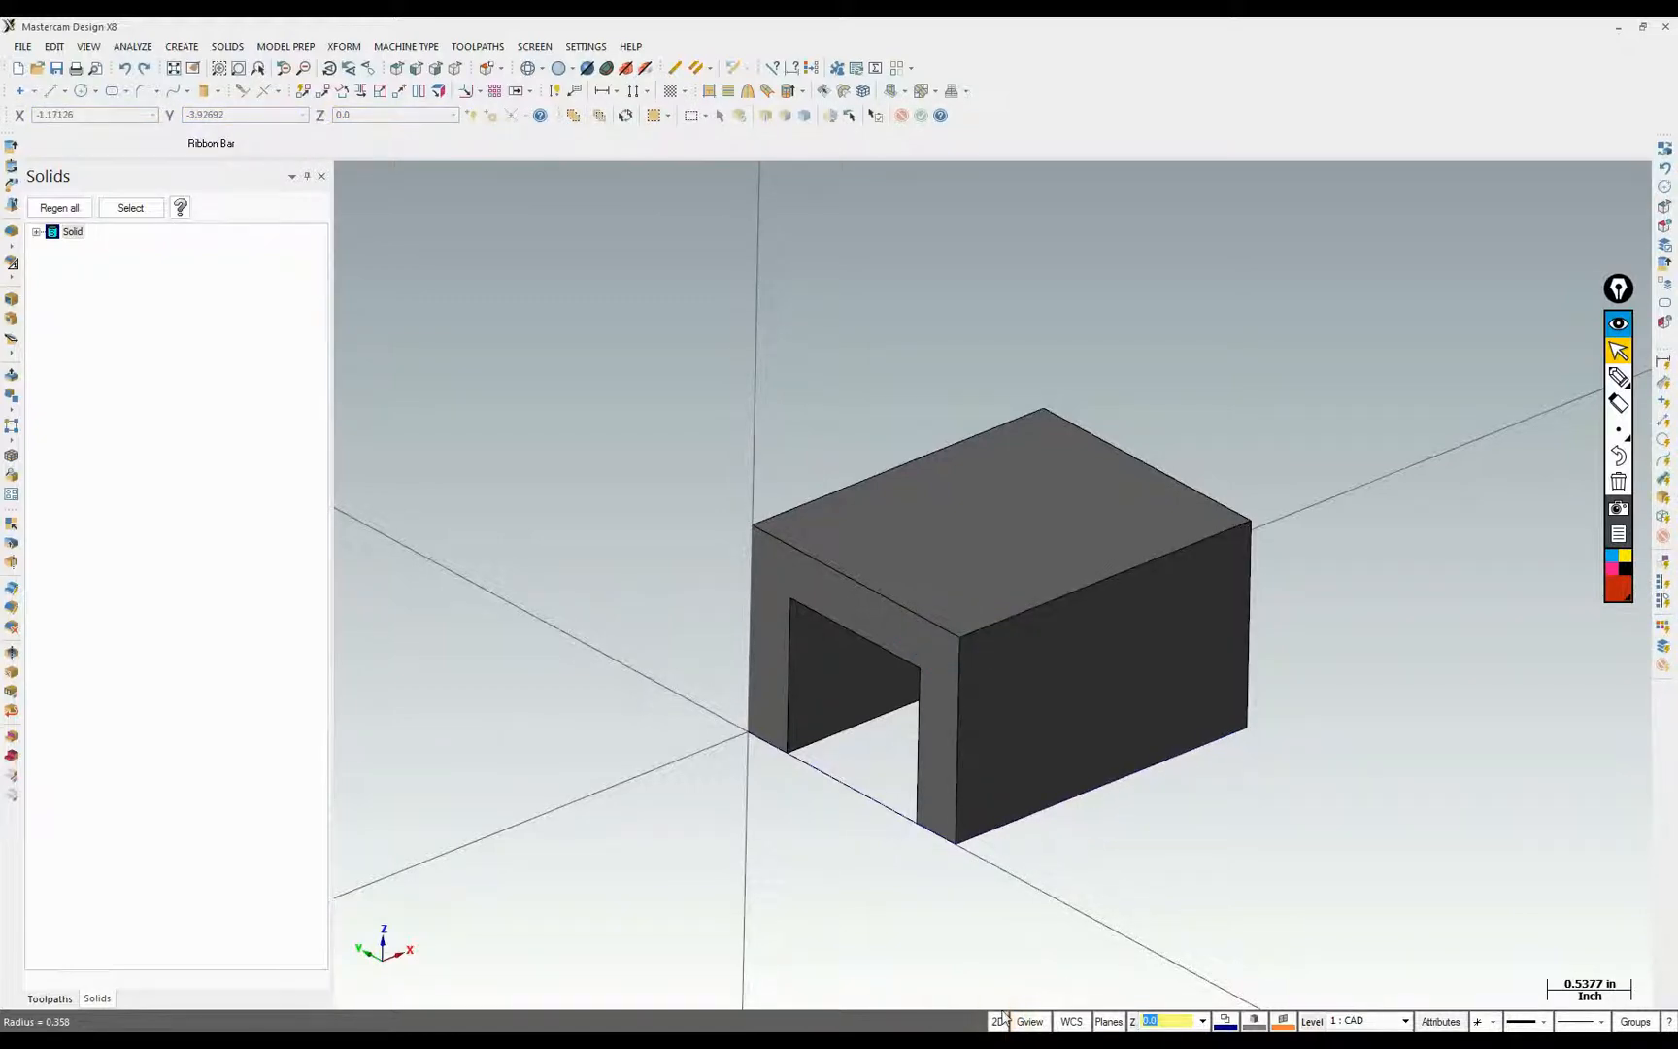
pyautogui.click(1006, 855)
pyautogui.click(989, 783)
pyautogui.click(1001, 559)
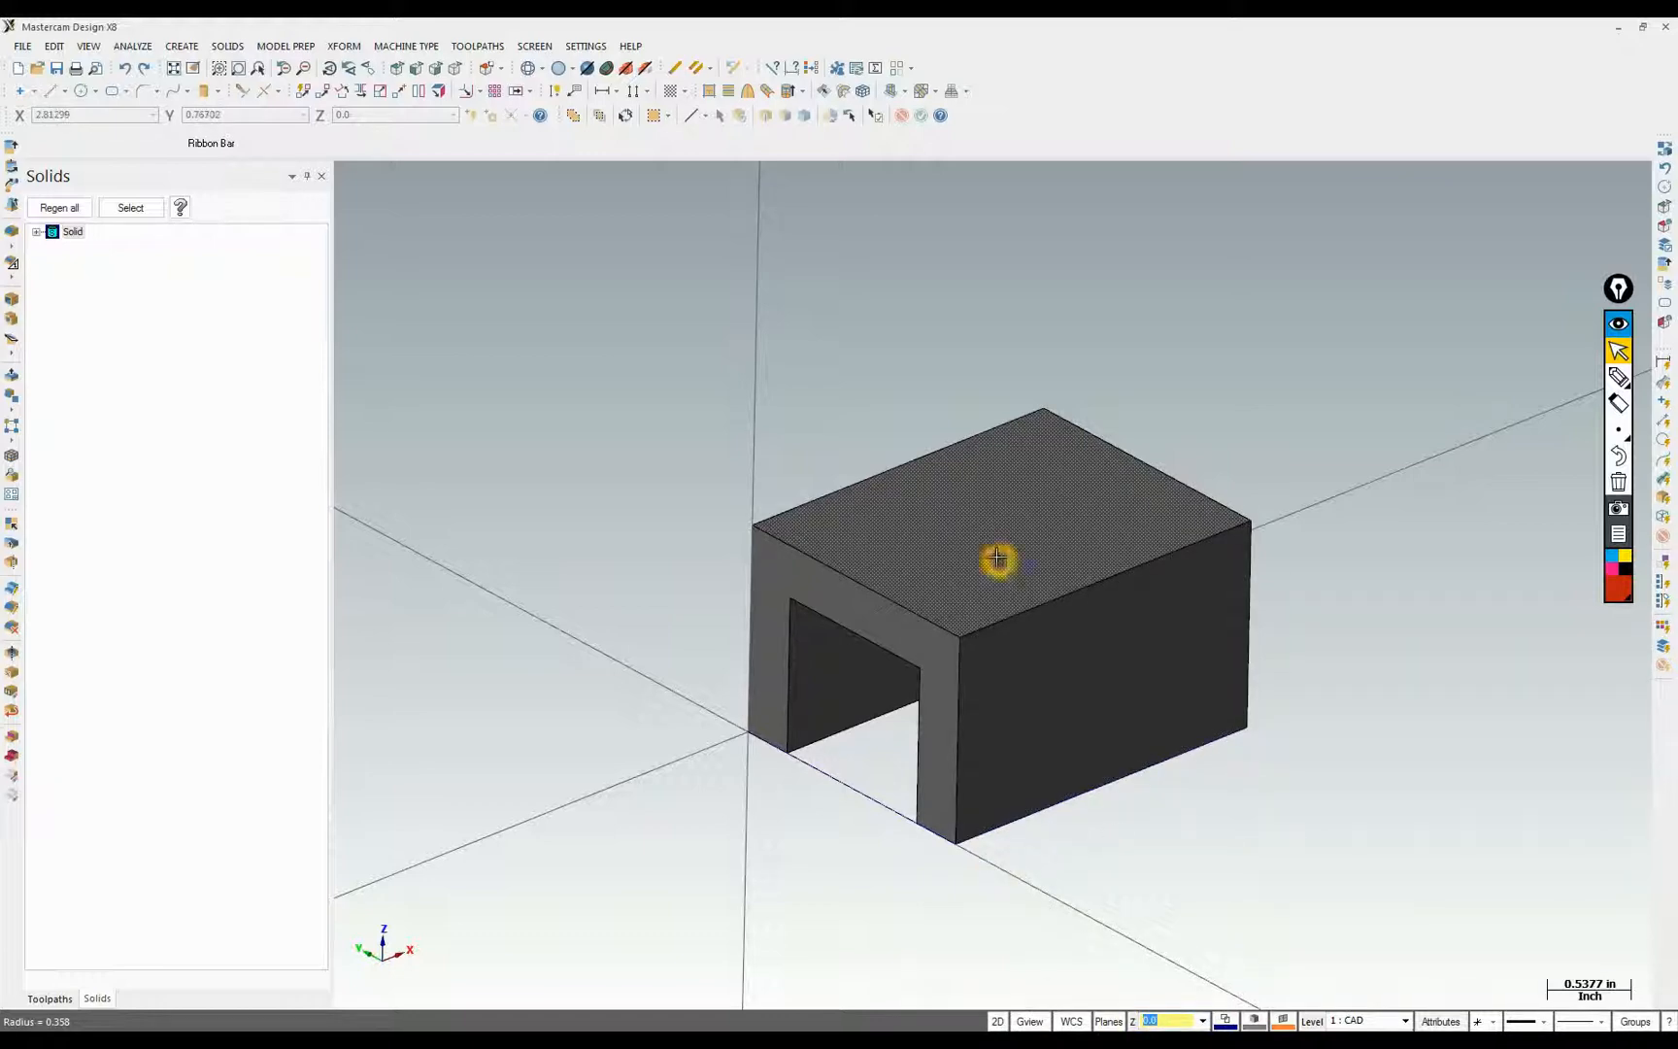
pyautogui.click(1138, 1022)
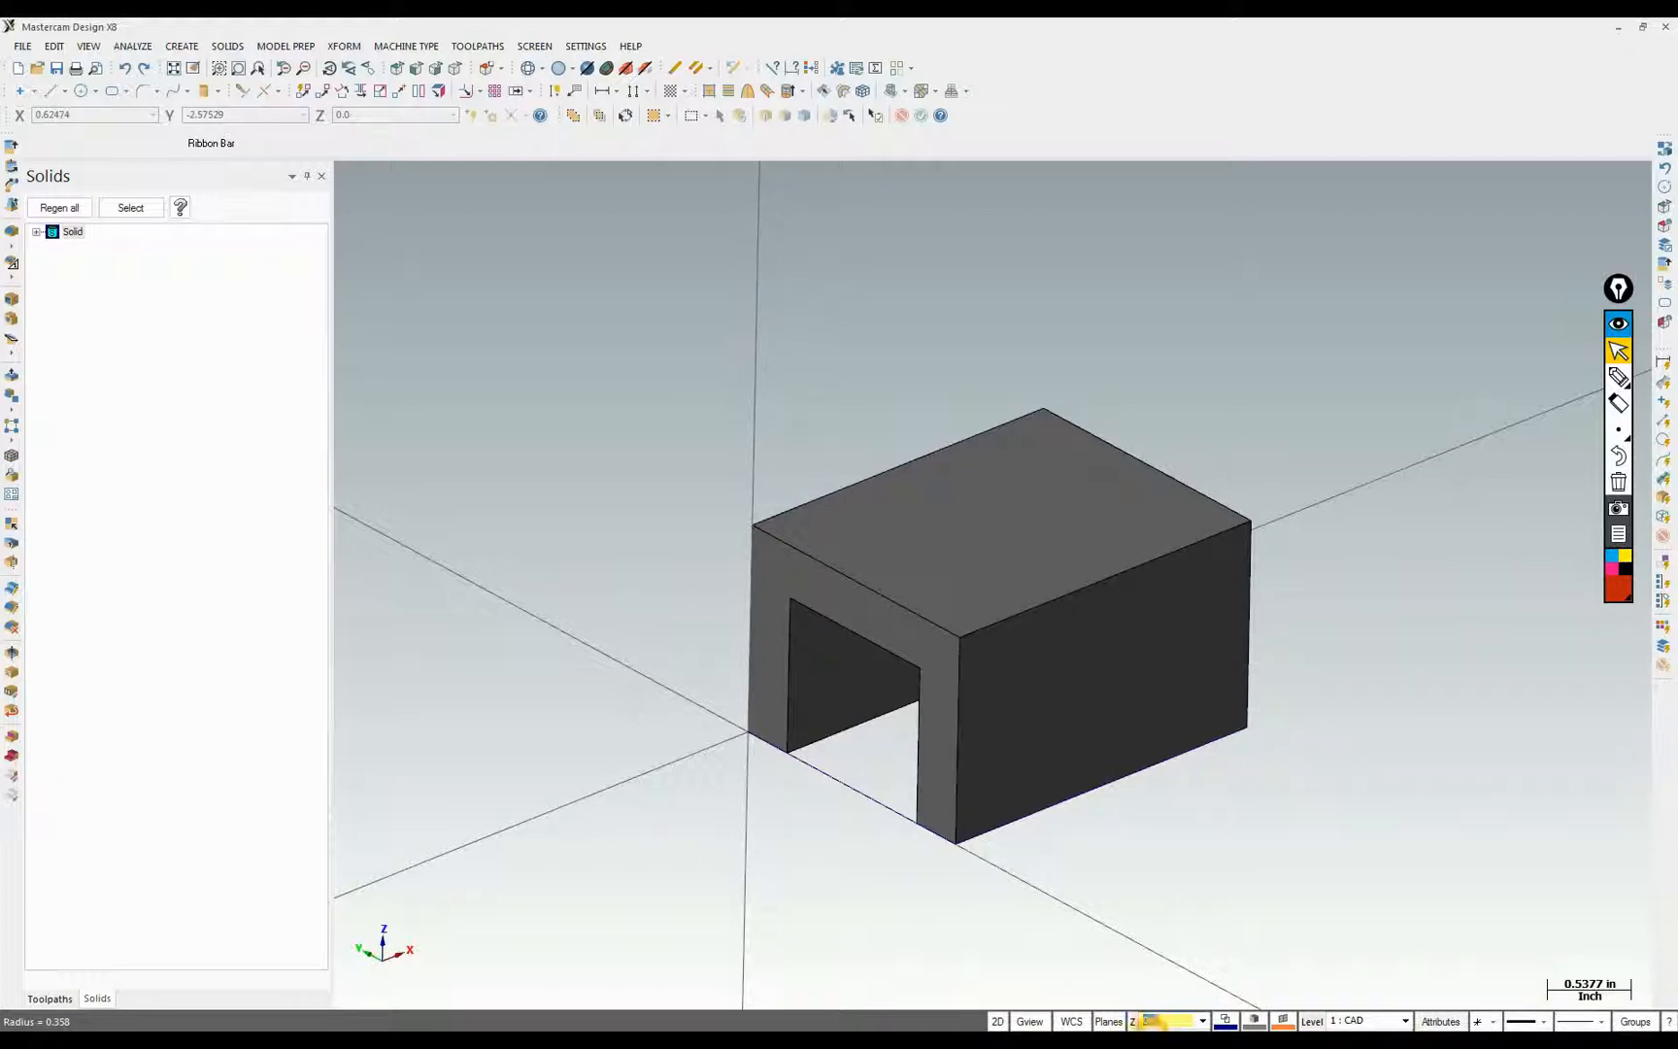
pyautogui.doubleClick(1156, 1021)
pyautogui.click(1138, 1020)
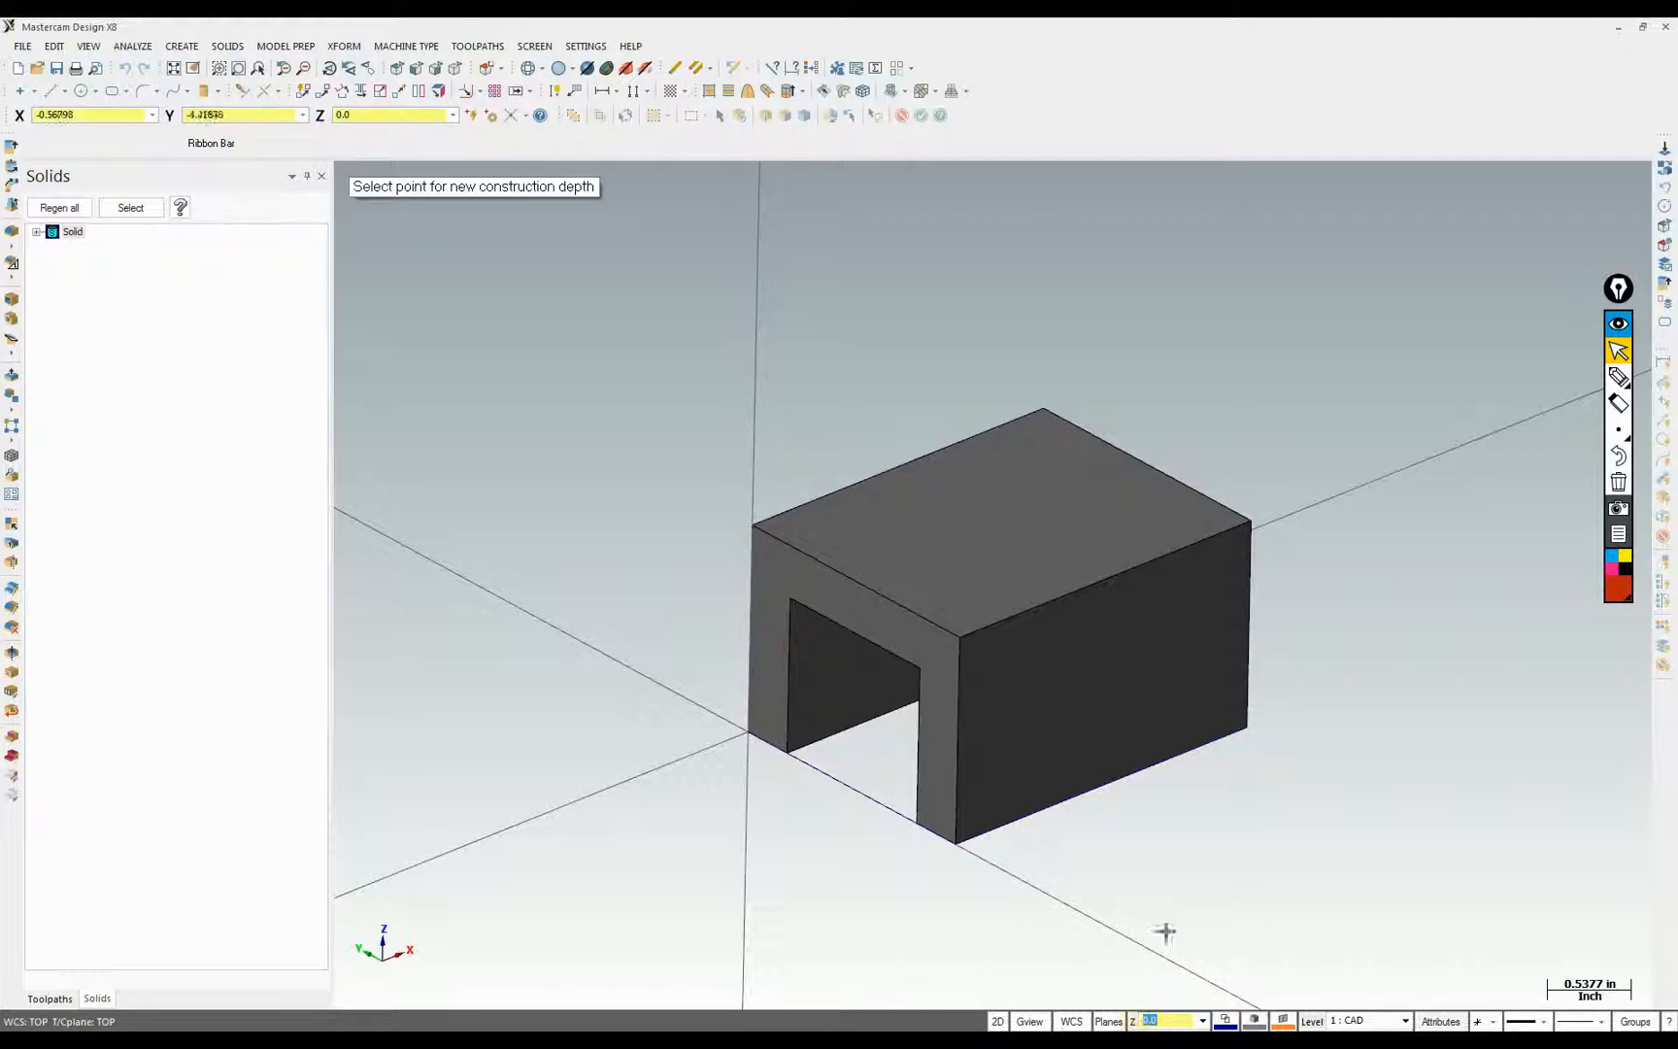
pyautogui.click(958, 640)
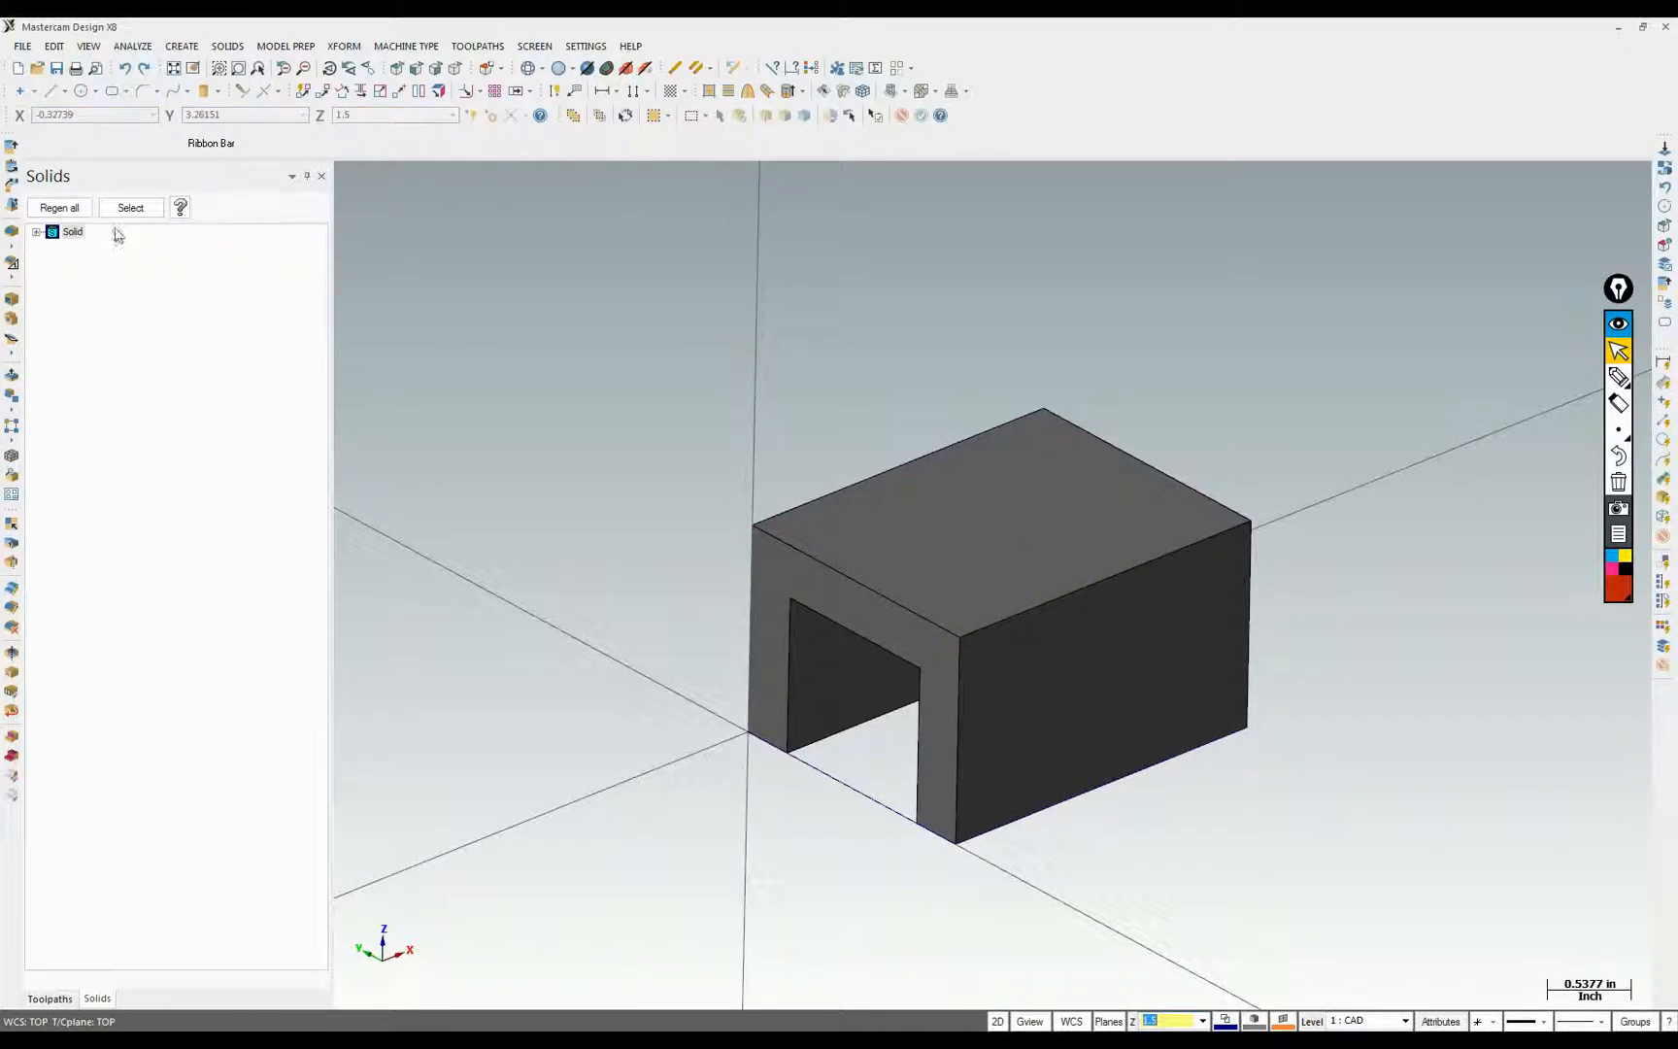
# Draw two freehand circles at the block's top-face depth, about 1.69 in and 0.40 in in radius
pyautogui.click(82, 91)
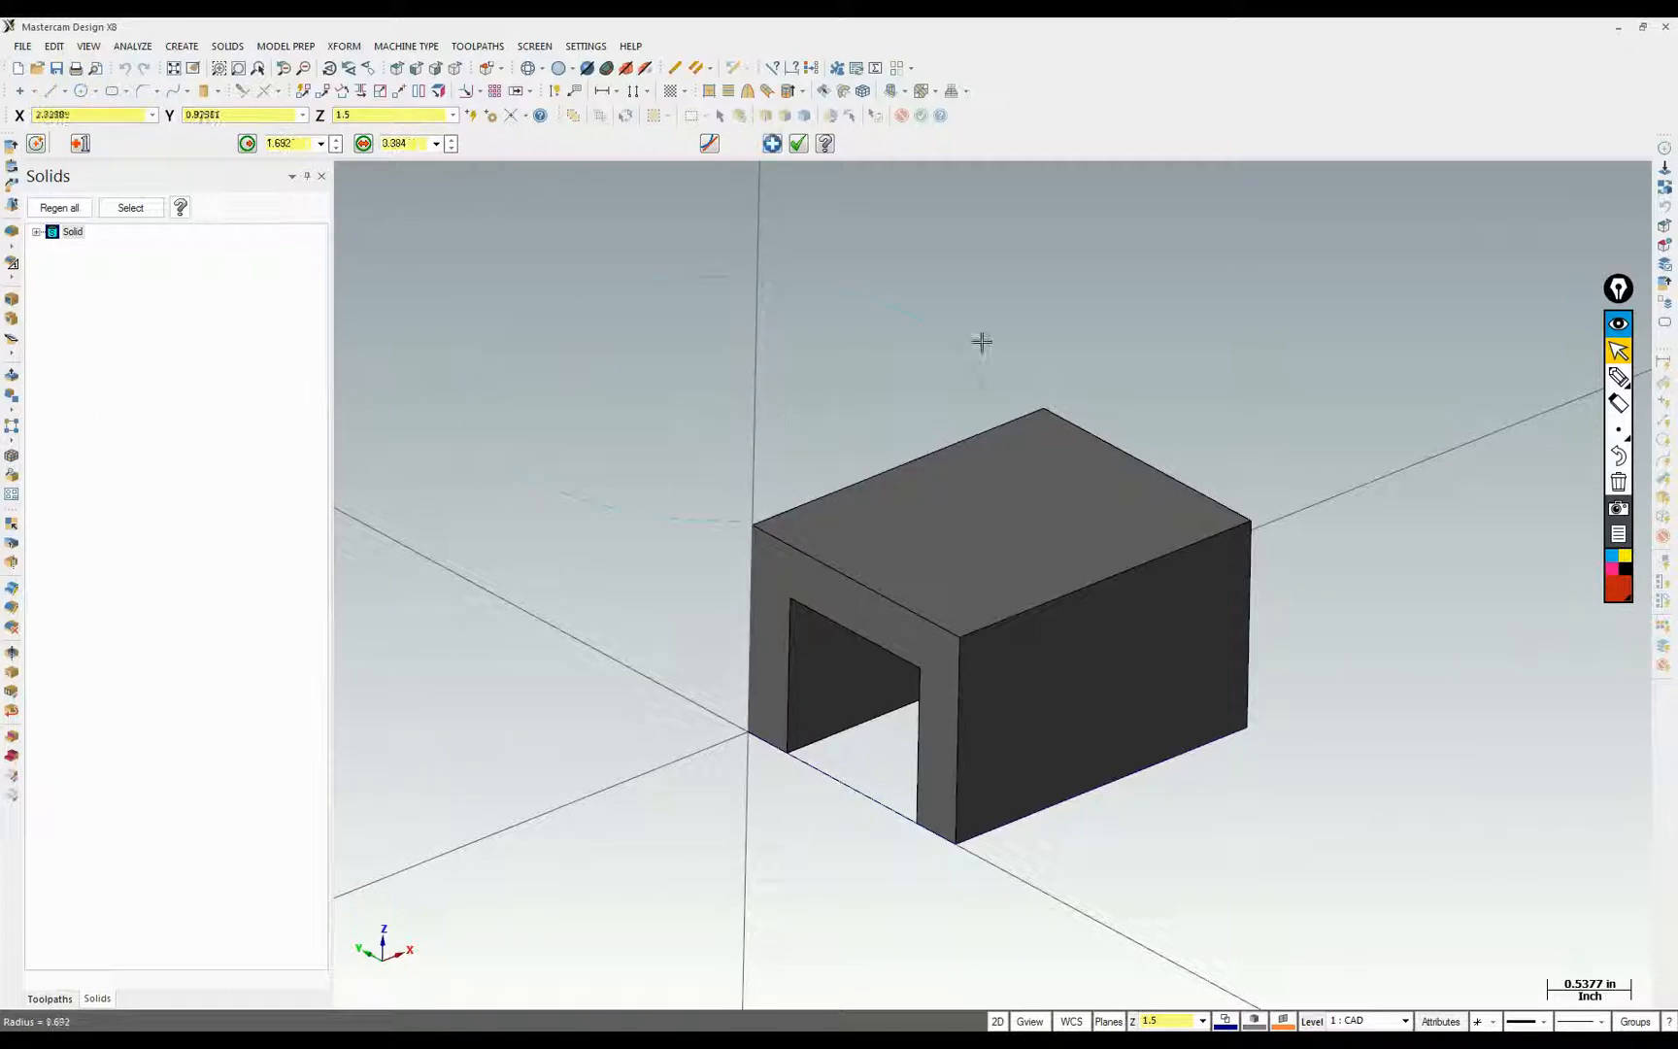
pyautogui.click(1119, 376)
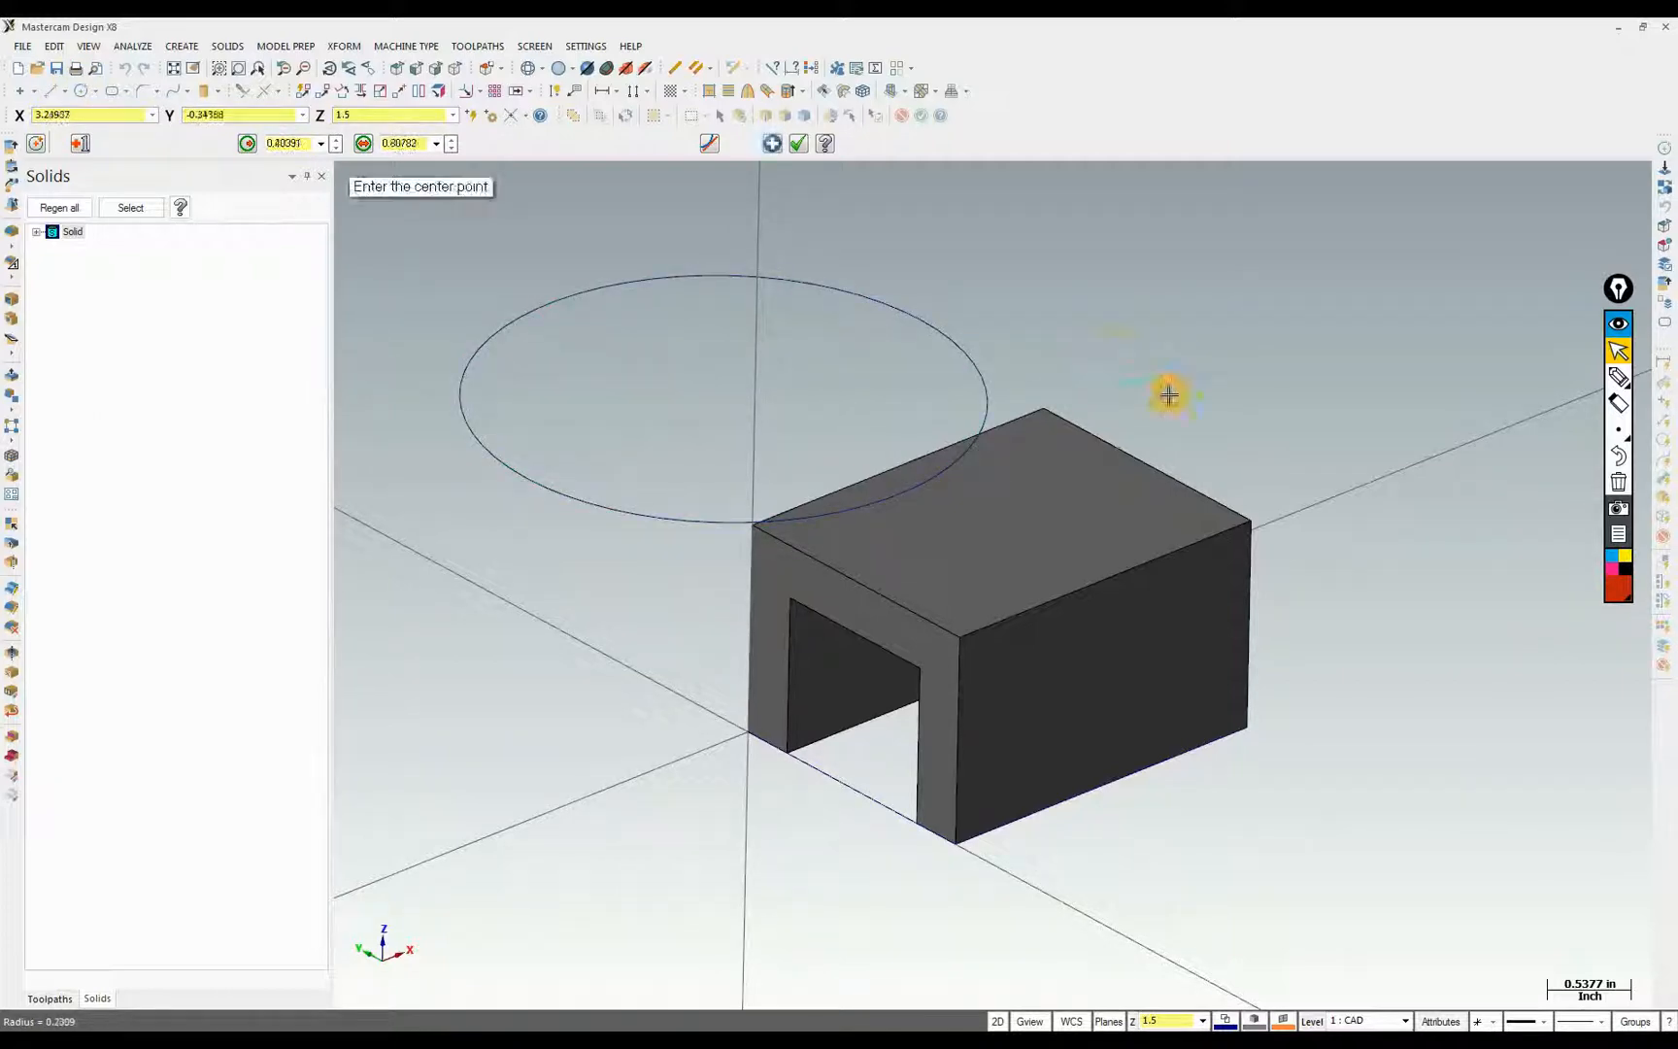
pyautogui.moveTo(1337, 567); pyautogui.dragTo(1339, 569, button='middle')
pyautogui.click(1114, 442)
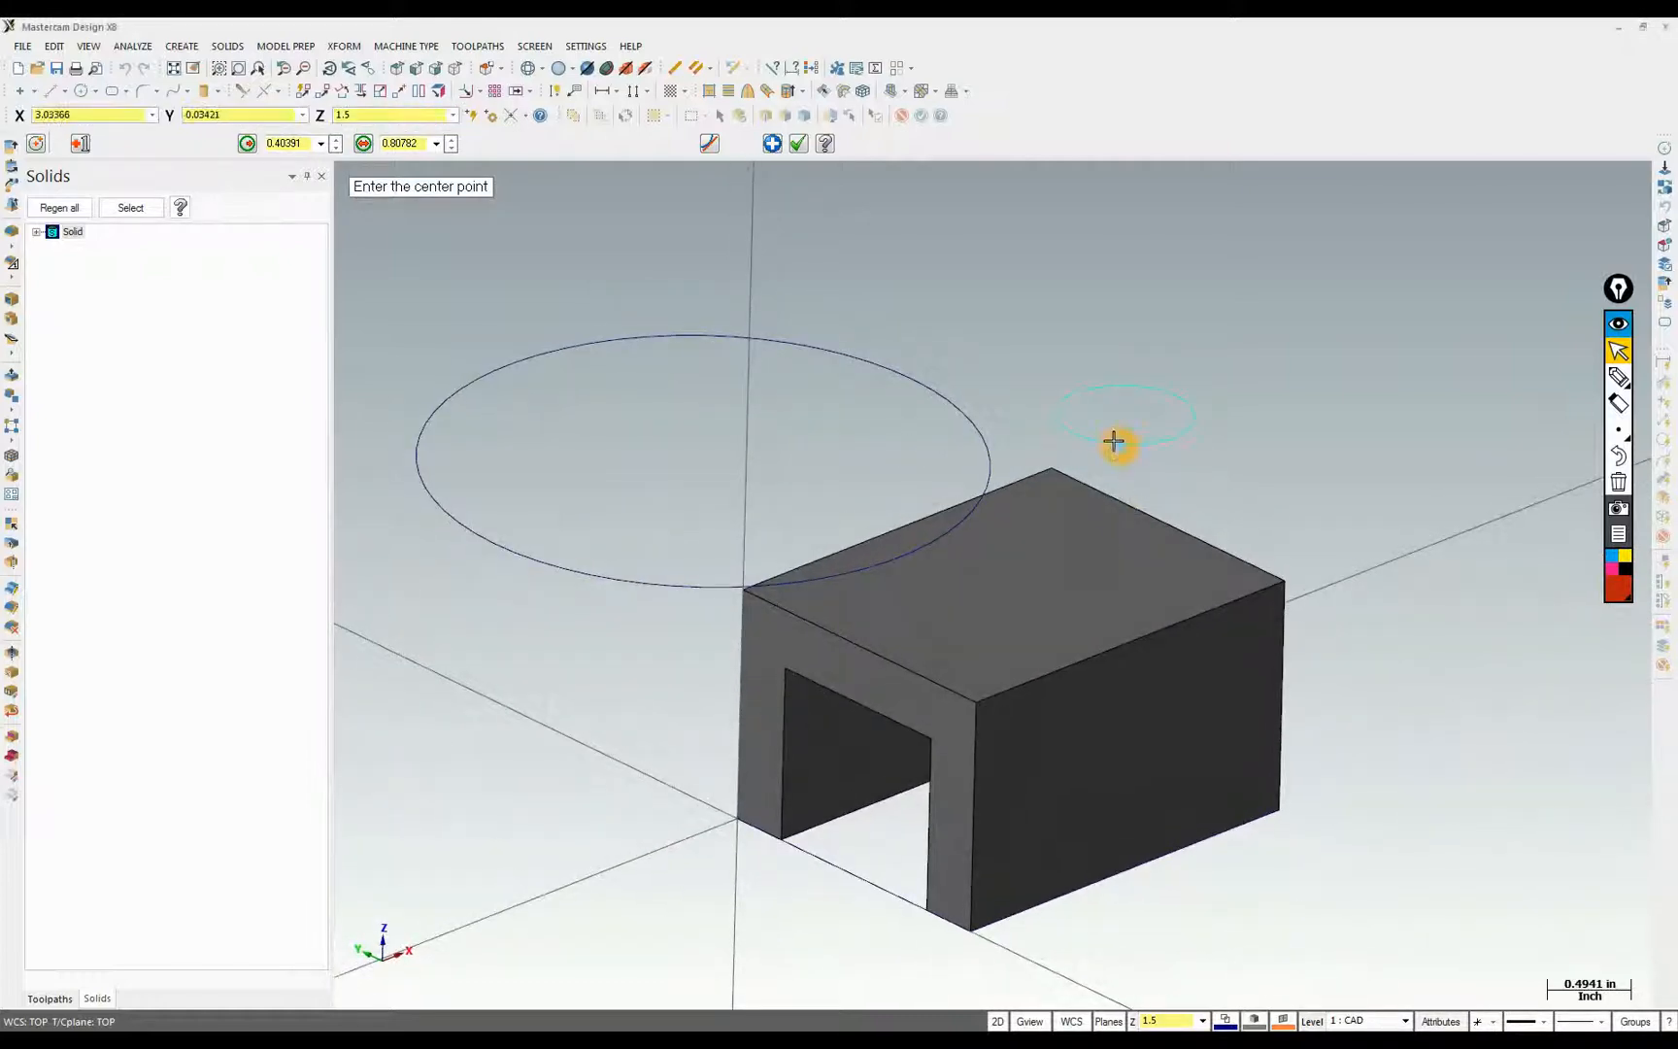
pyautogui.click(1068, 438)
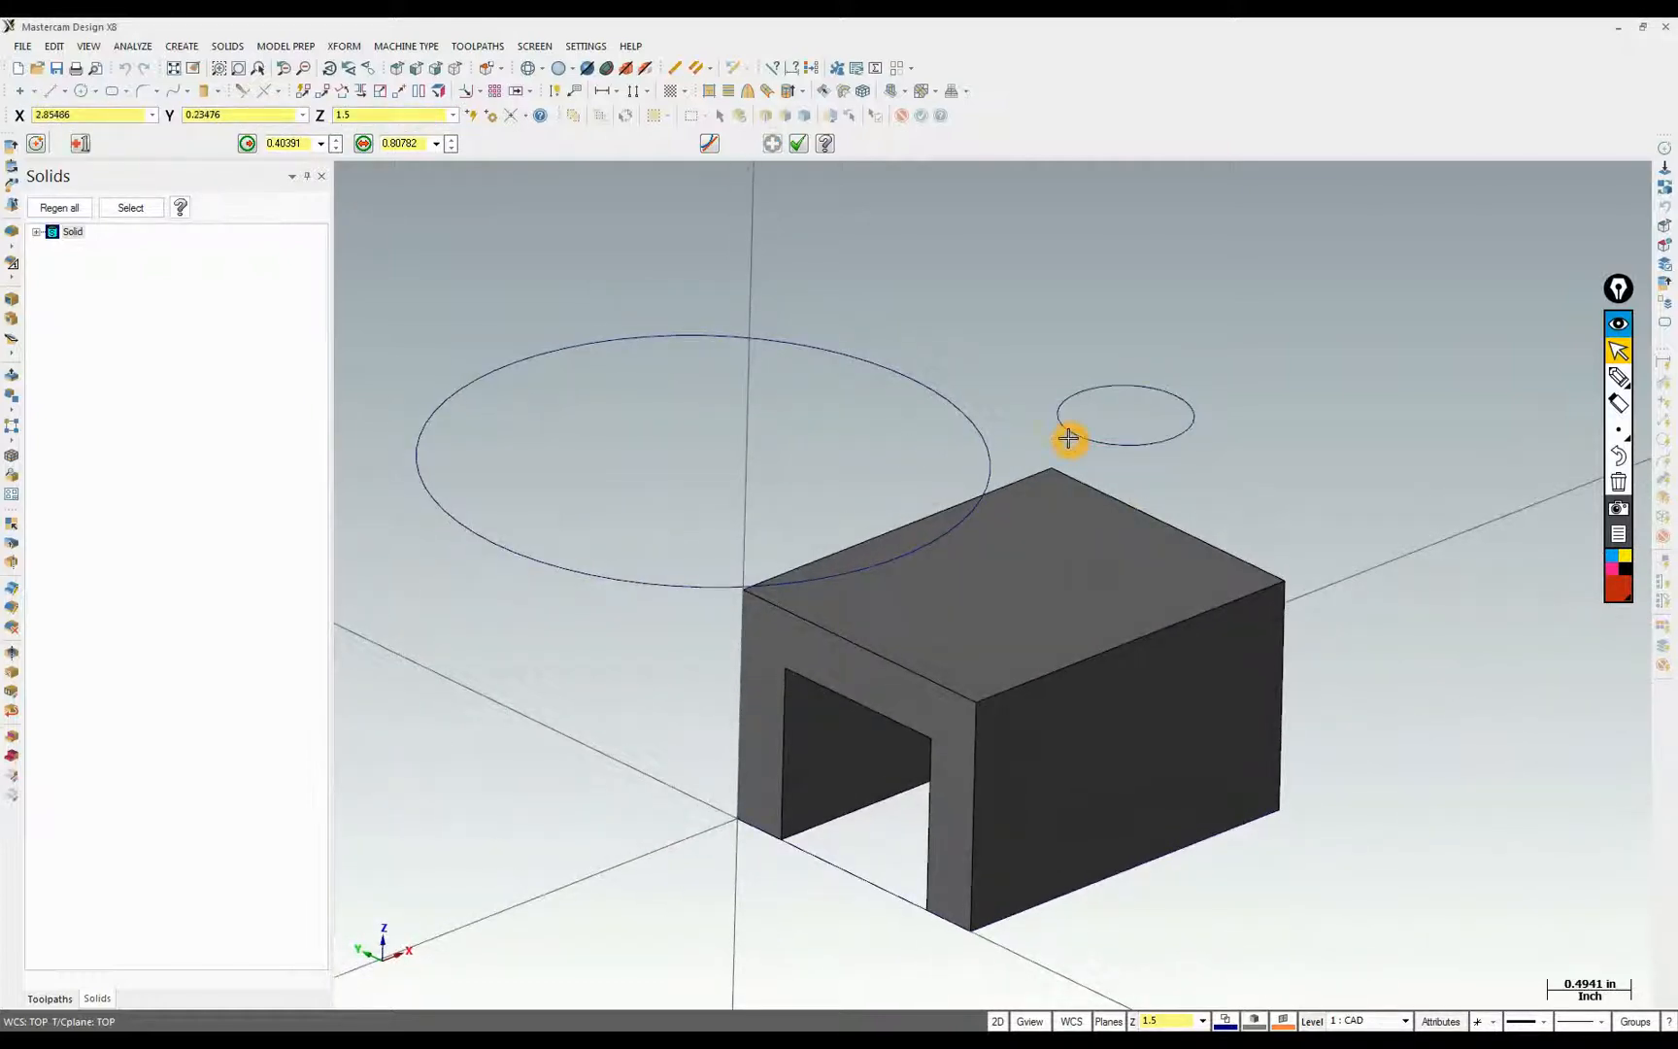
pyautogui.click(1182, 482)
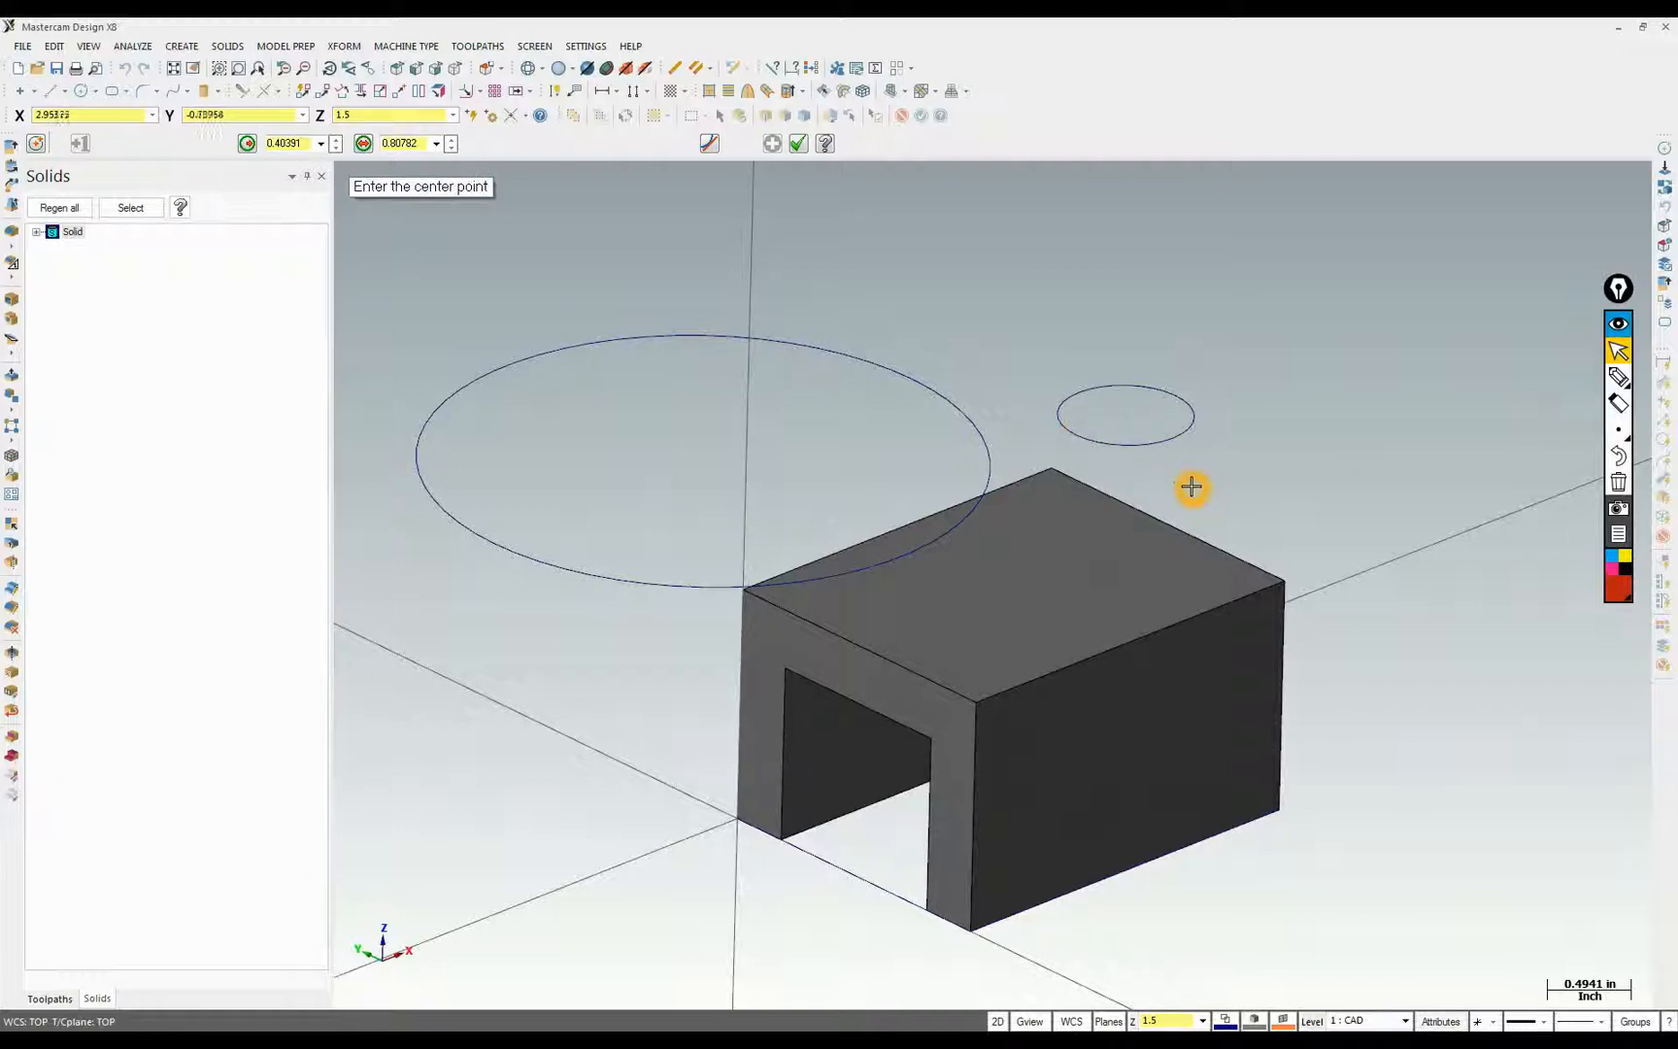
# Undo both freehand circles and return to 3D construction mode with the Z depth at 0.0
pyautogui.hotkey('ctrl', 'z')
pyautogui.hotkey('ctrl', 'z')
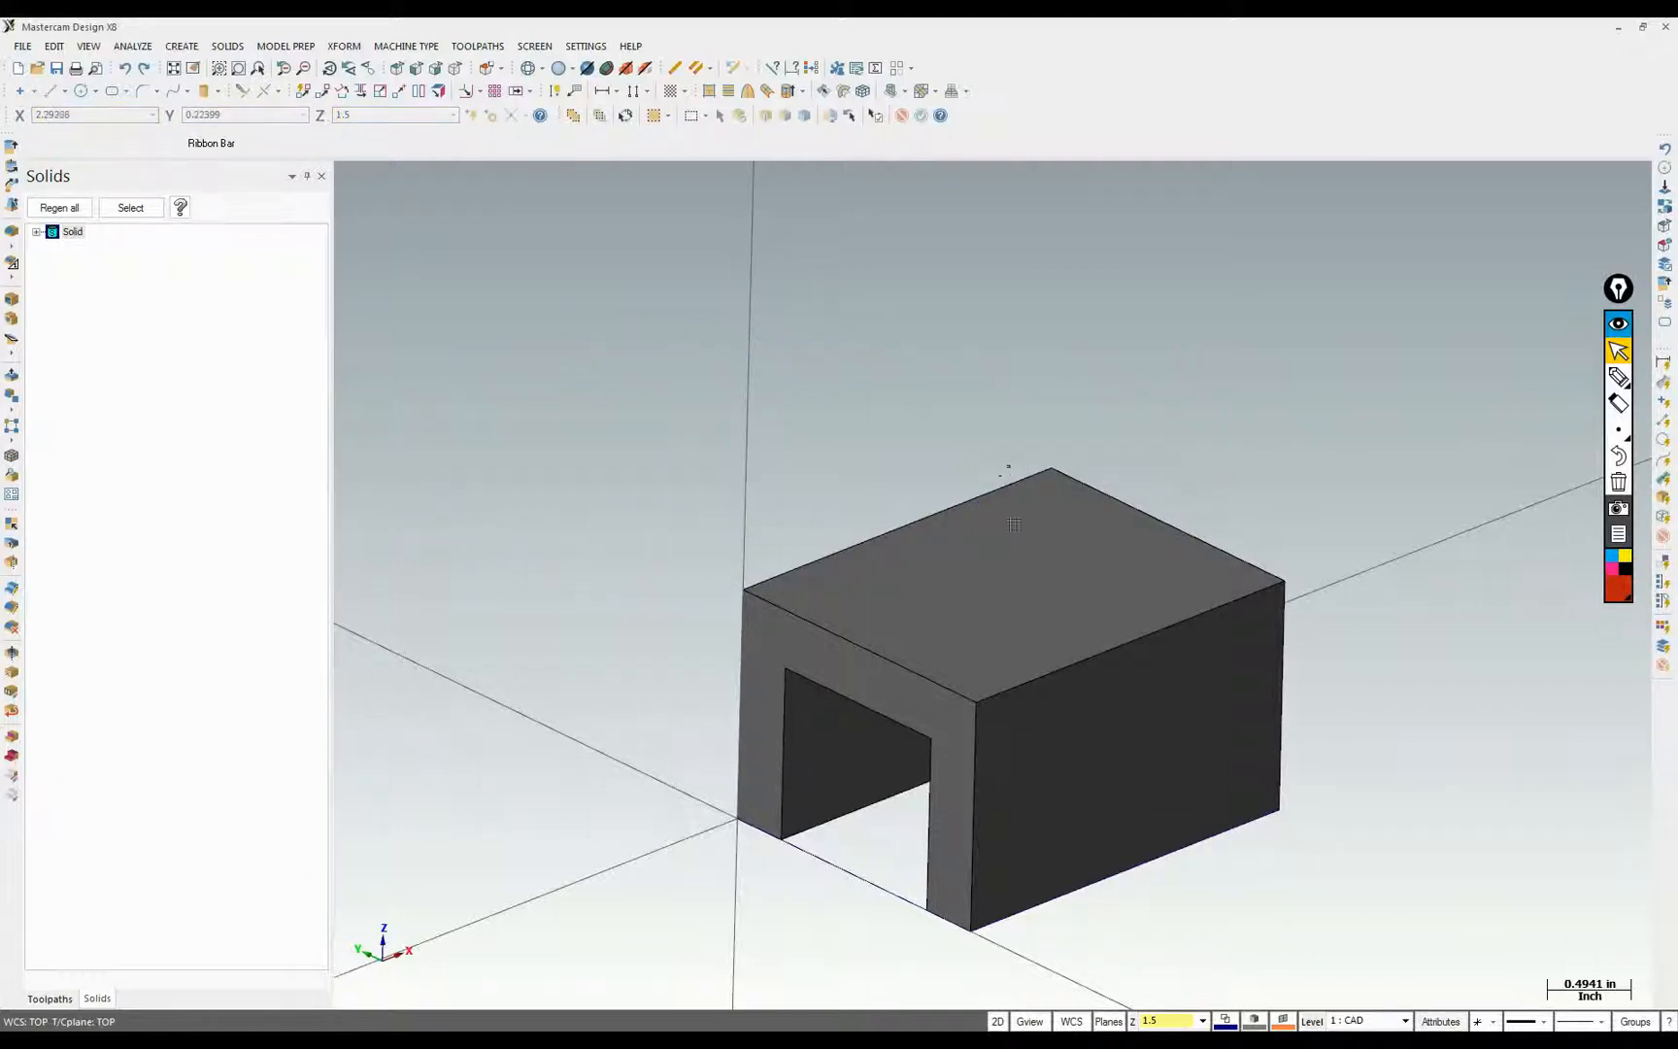
pyautogui.click(996, 1021)
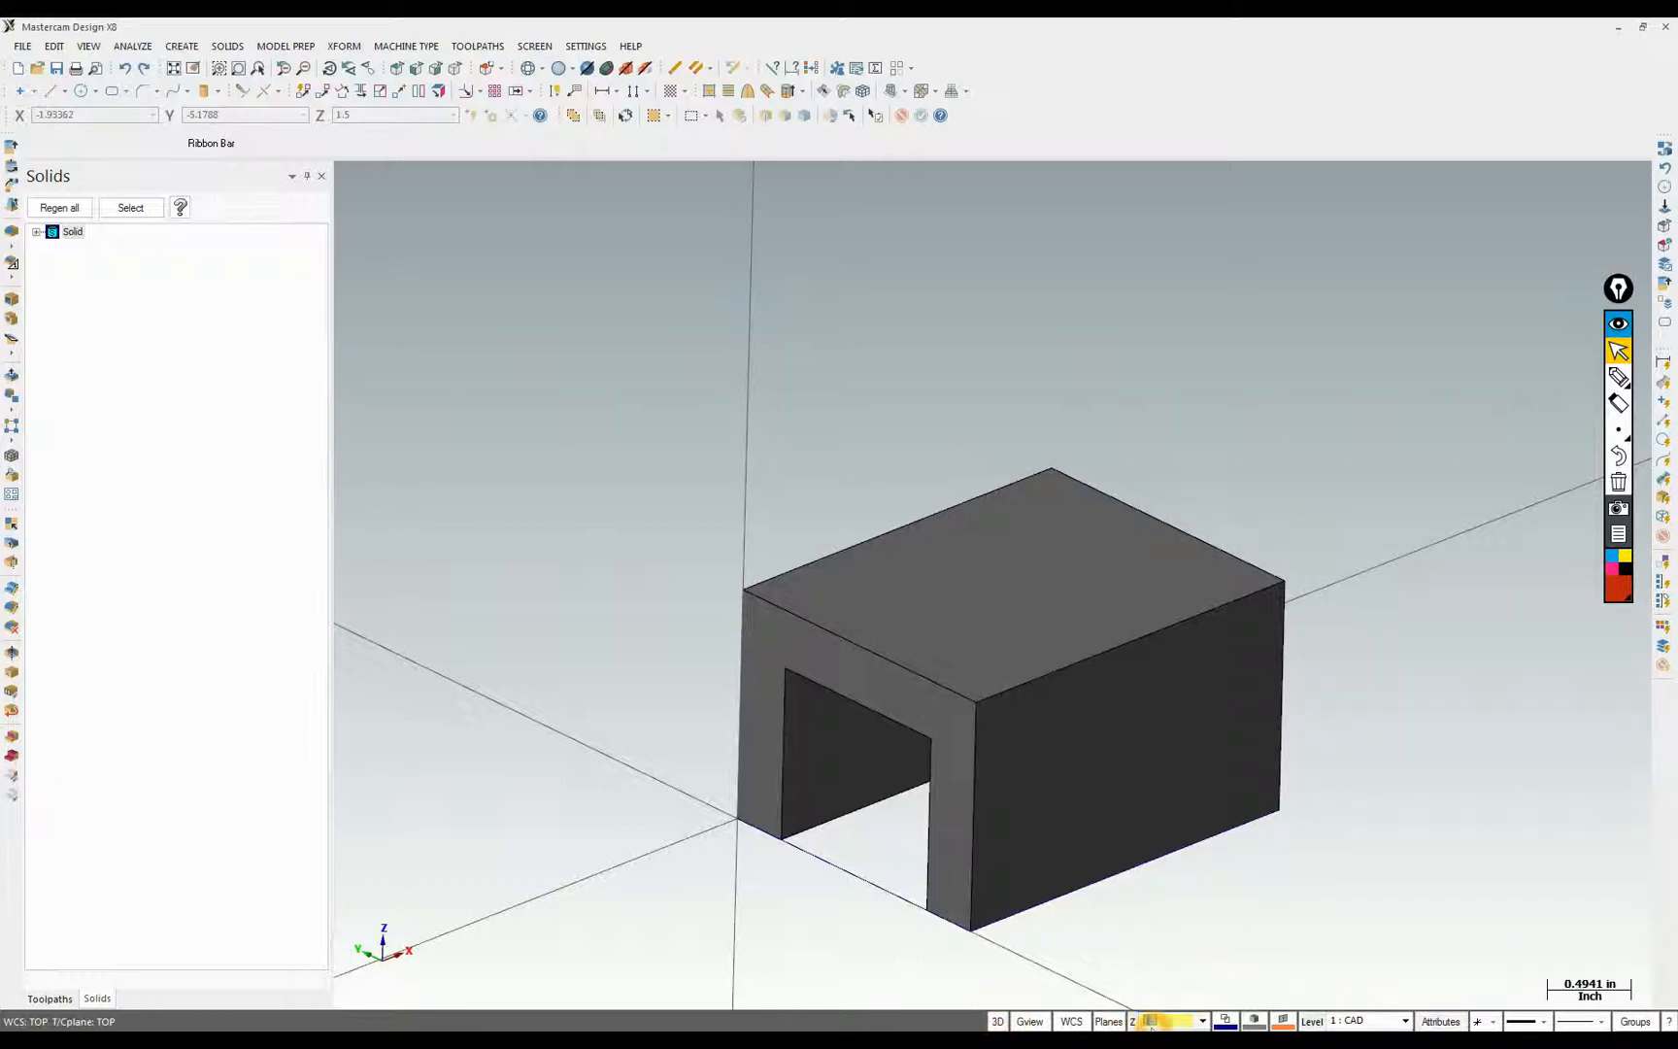
# Start a rectangular shape, switch to Adobe Reader and look up the upright block's two footprint dimensions on the Project 2 drawing
pyautogui.click(111, 91)
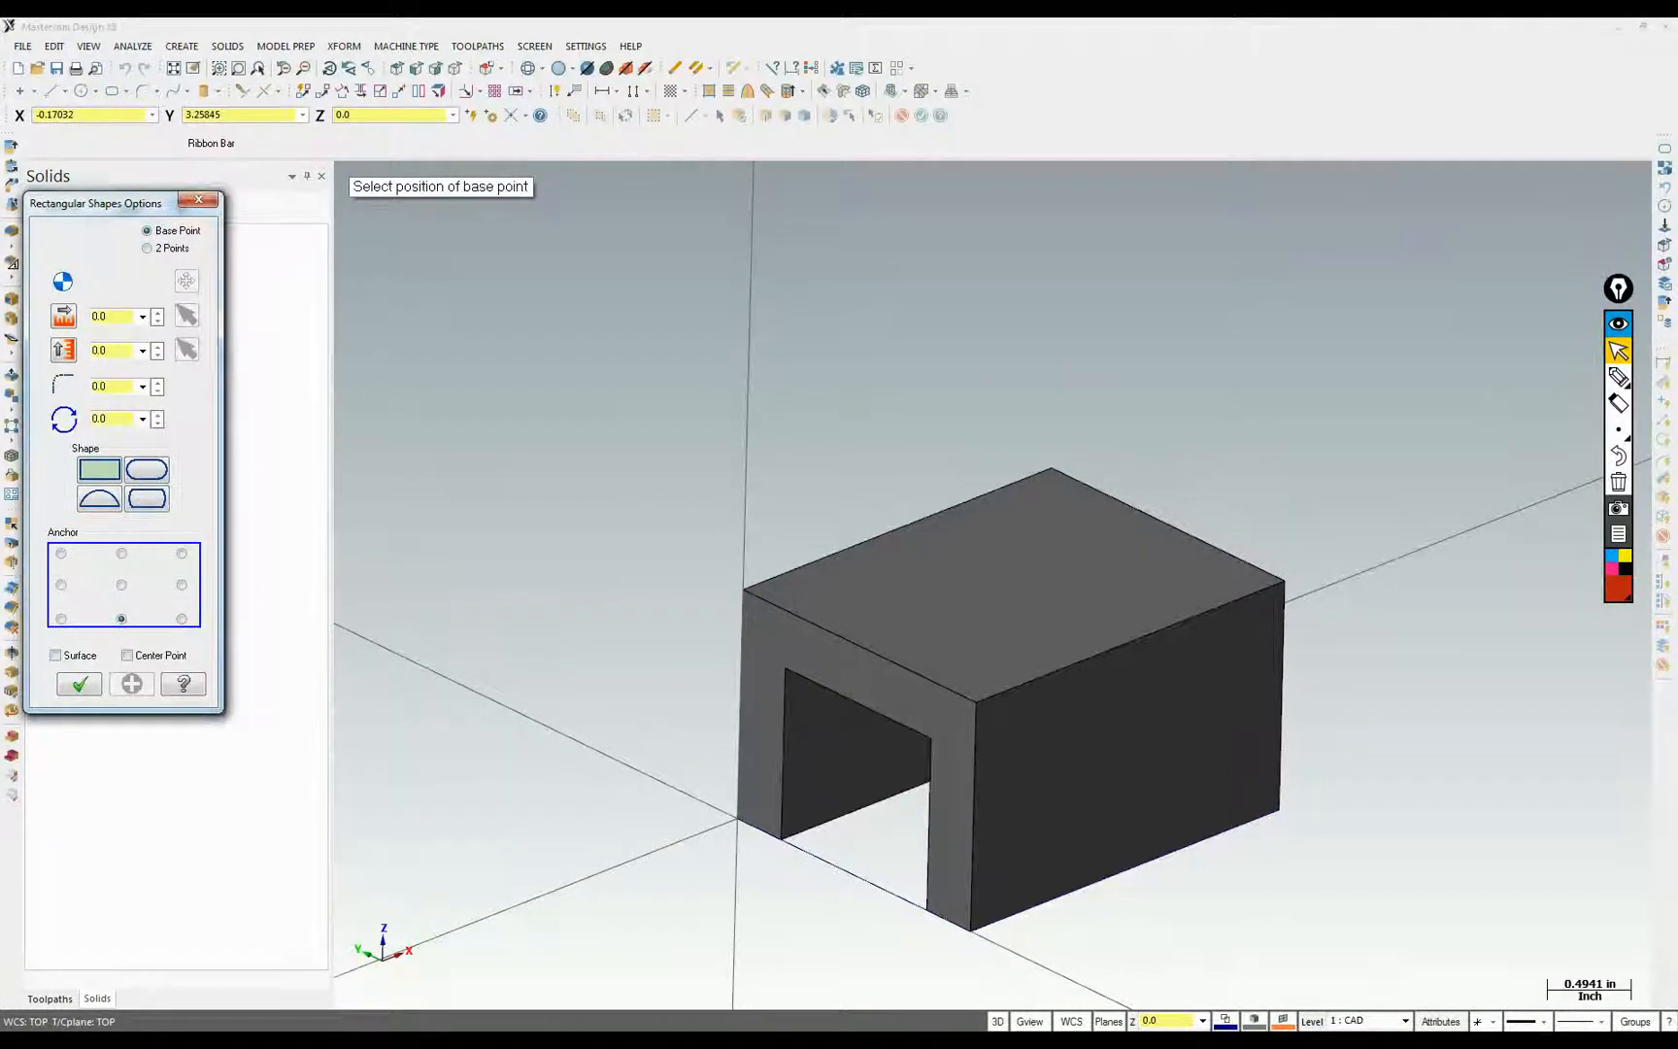
pyautogui.hotkey('alt', 'Tab')
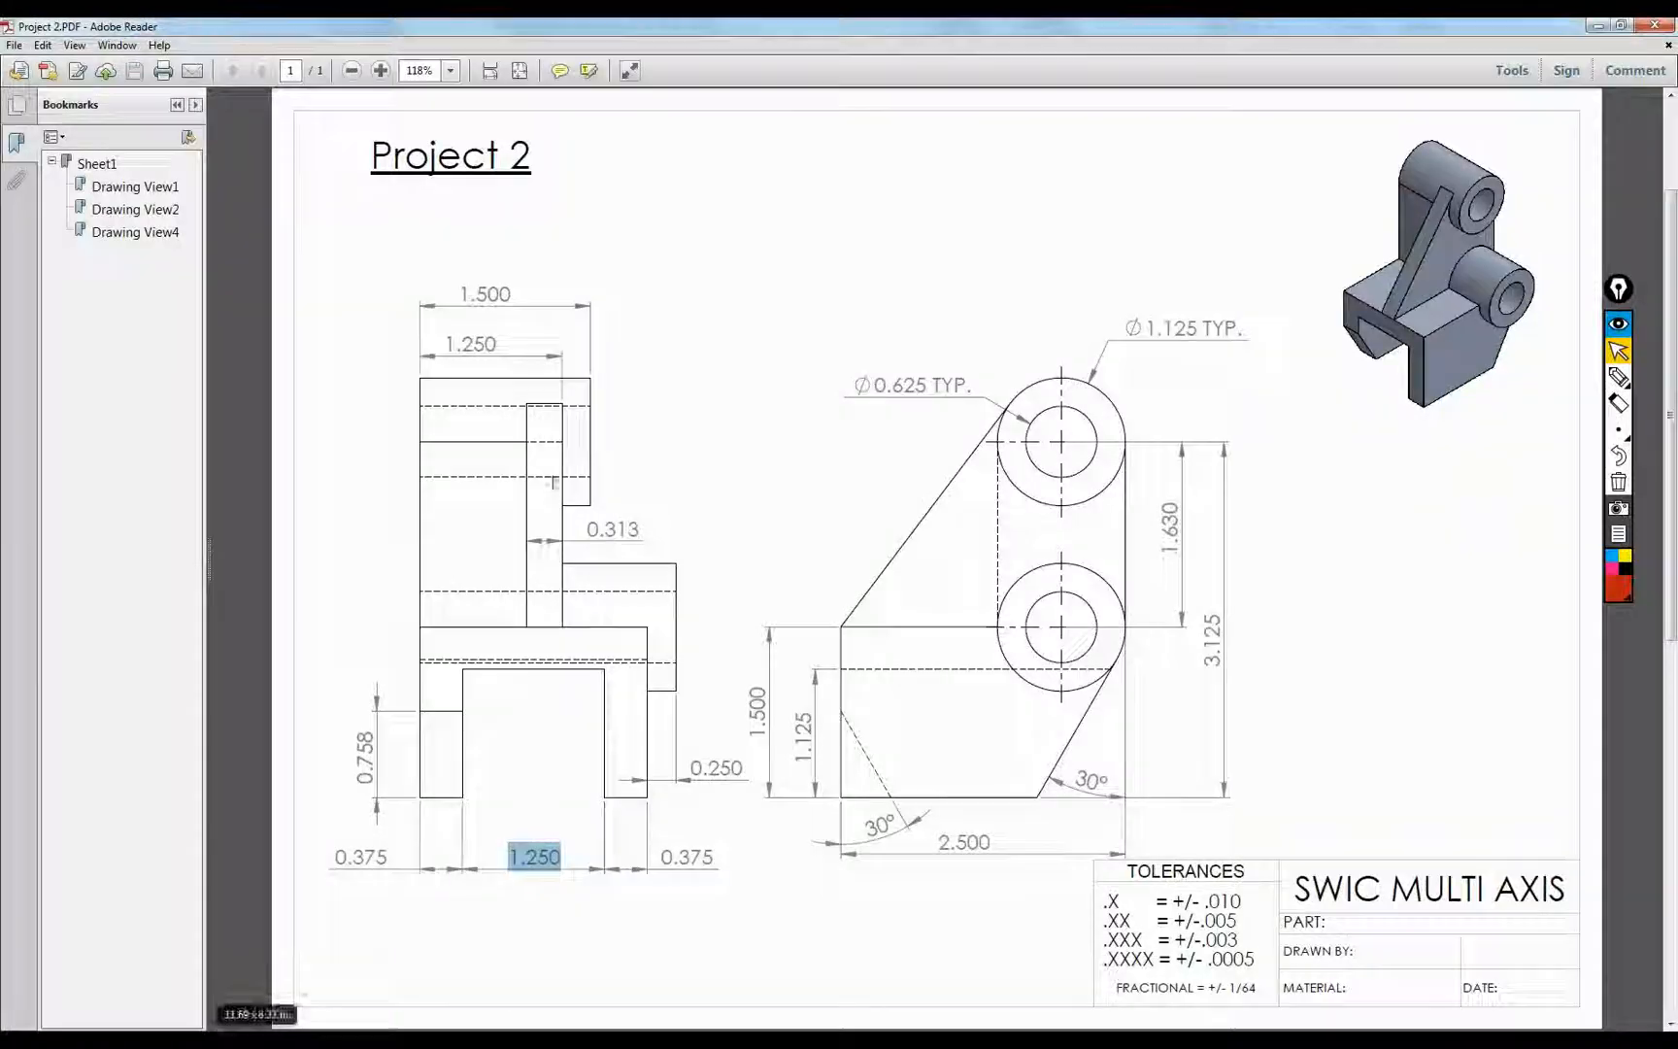
pyautogui.doubleClick(460, 348)
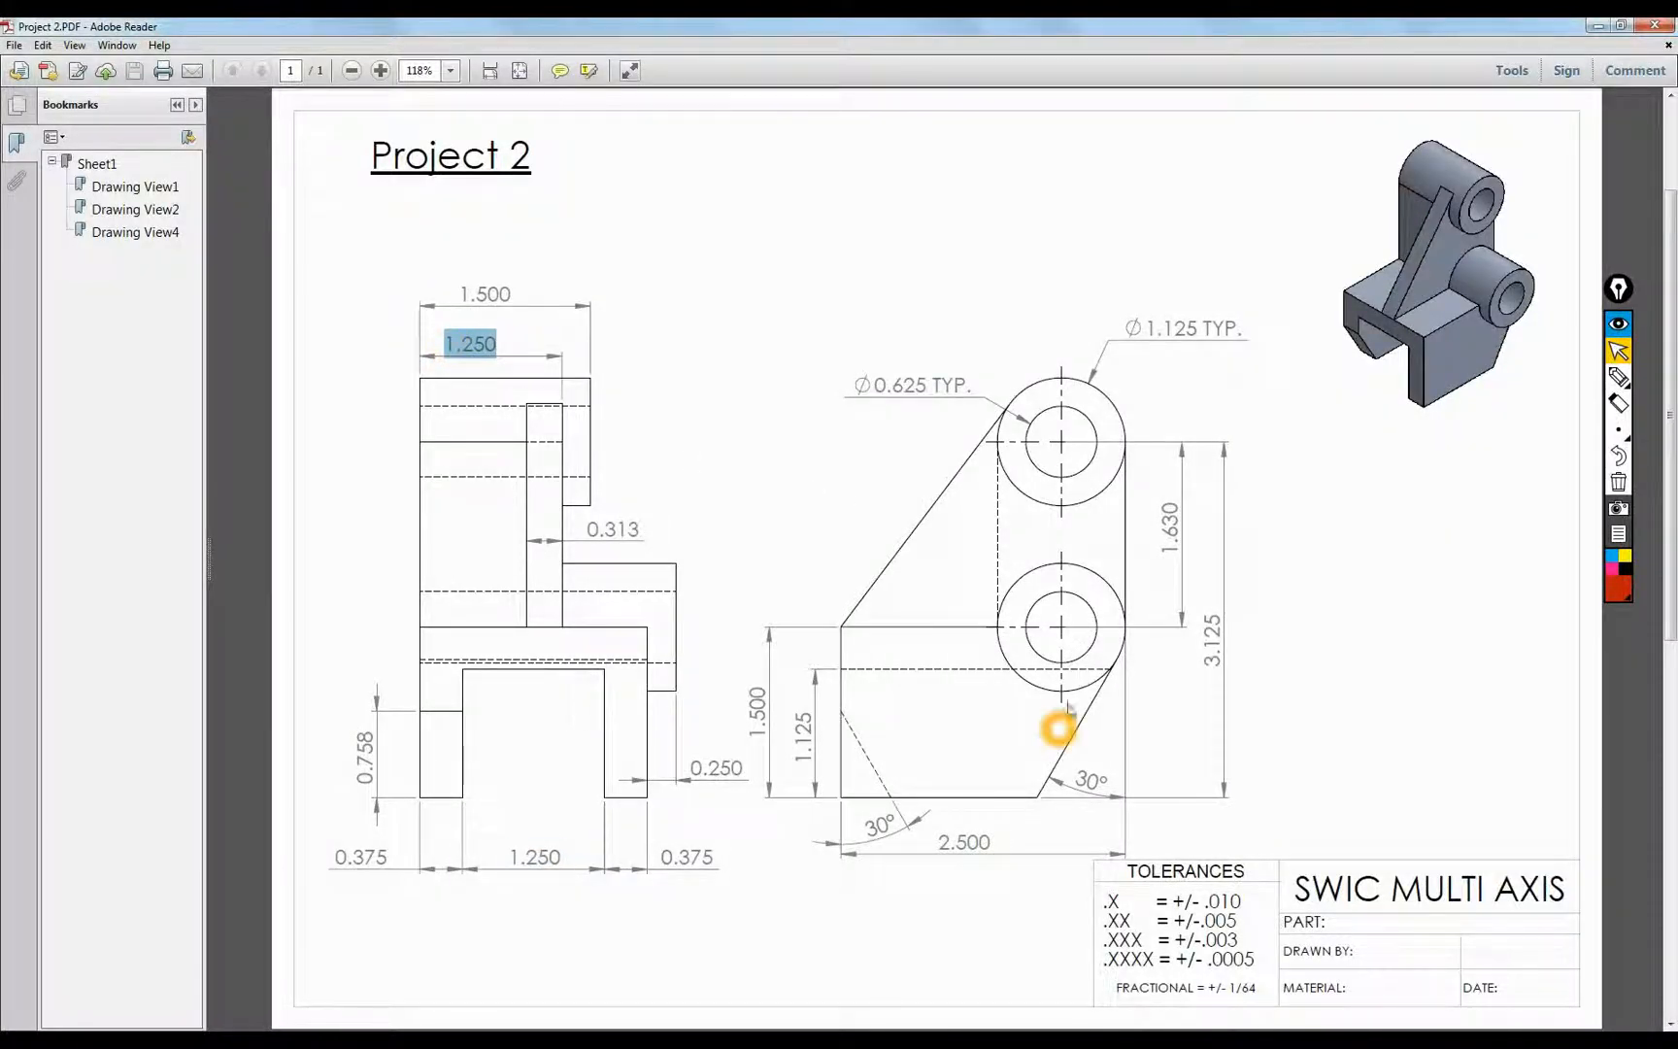
pyautogui.doubleClick(1154, 328)
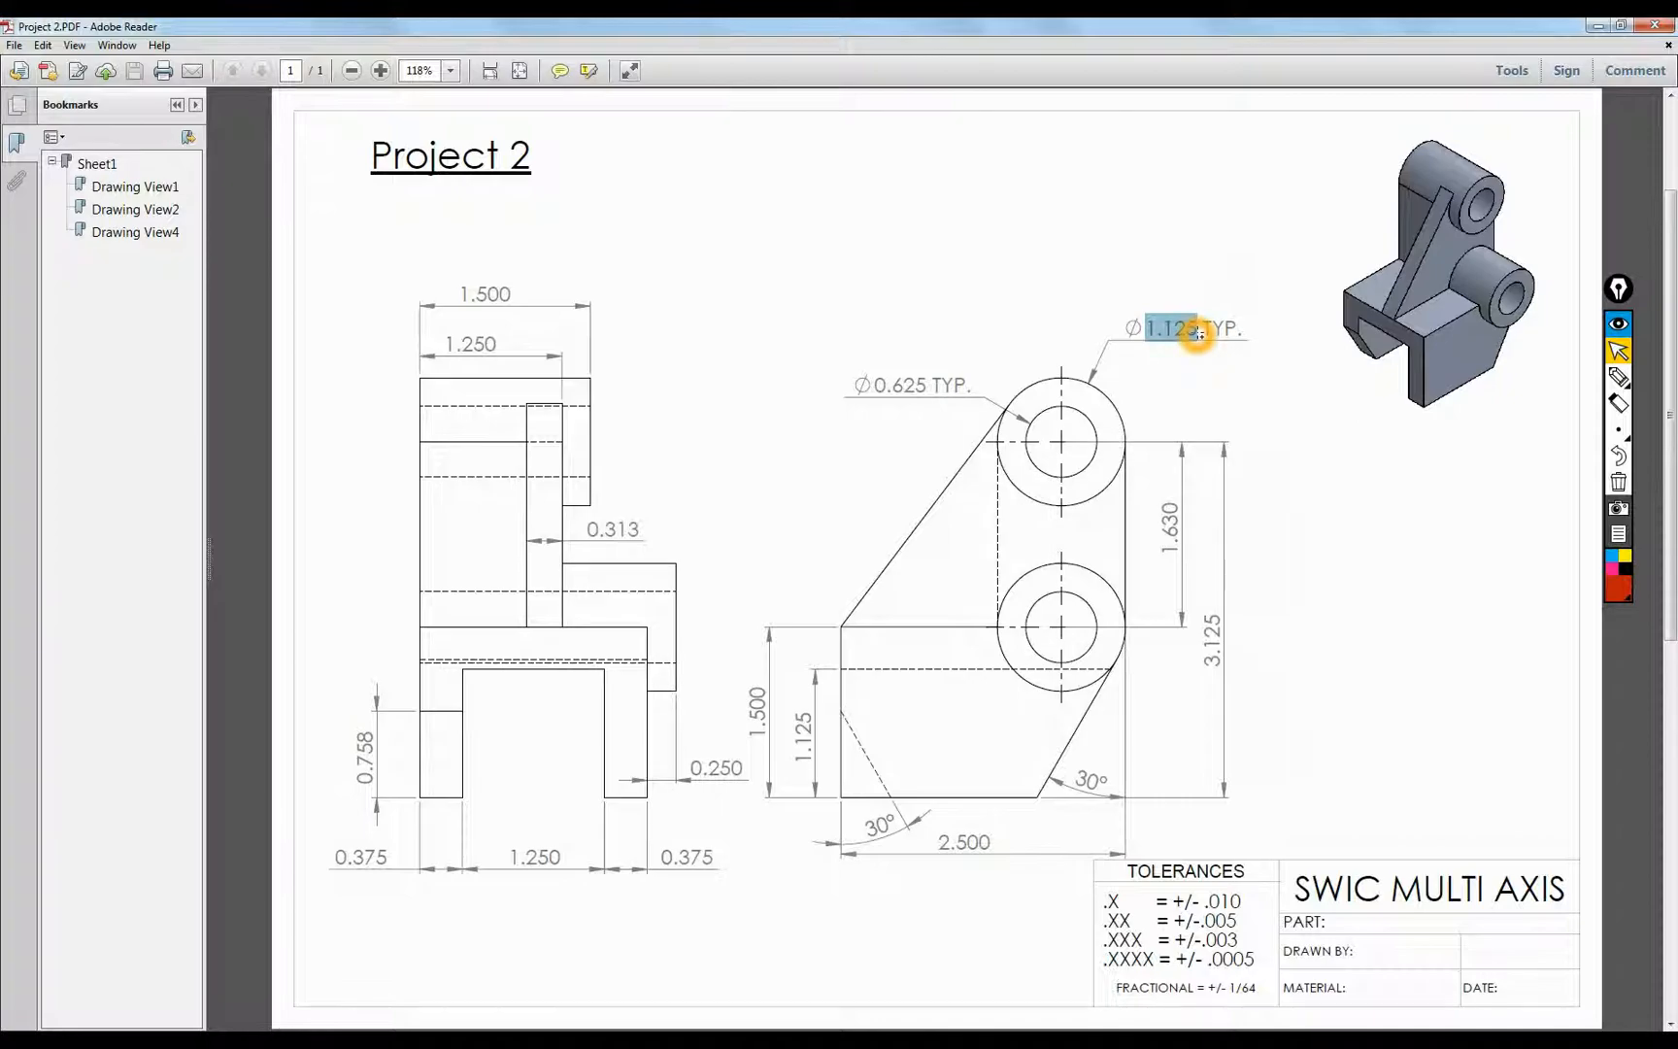
# Switch to Mastercam, mark the rectangle's two directions with arrows on the block in Top view, clear them and cancel the rectangular shape
pyautogui.hotkey('alt', 'Tab')
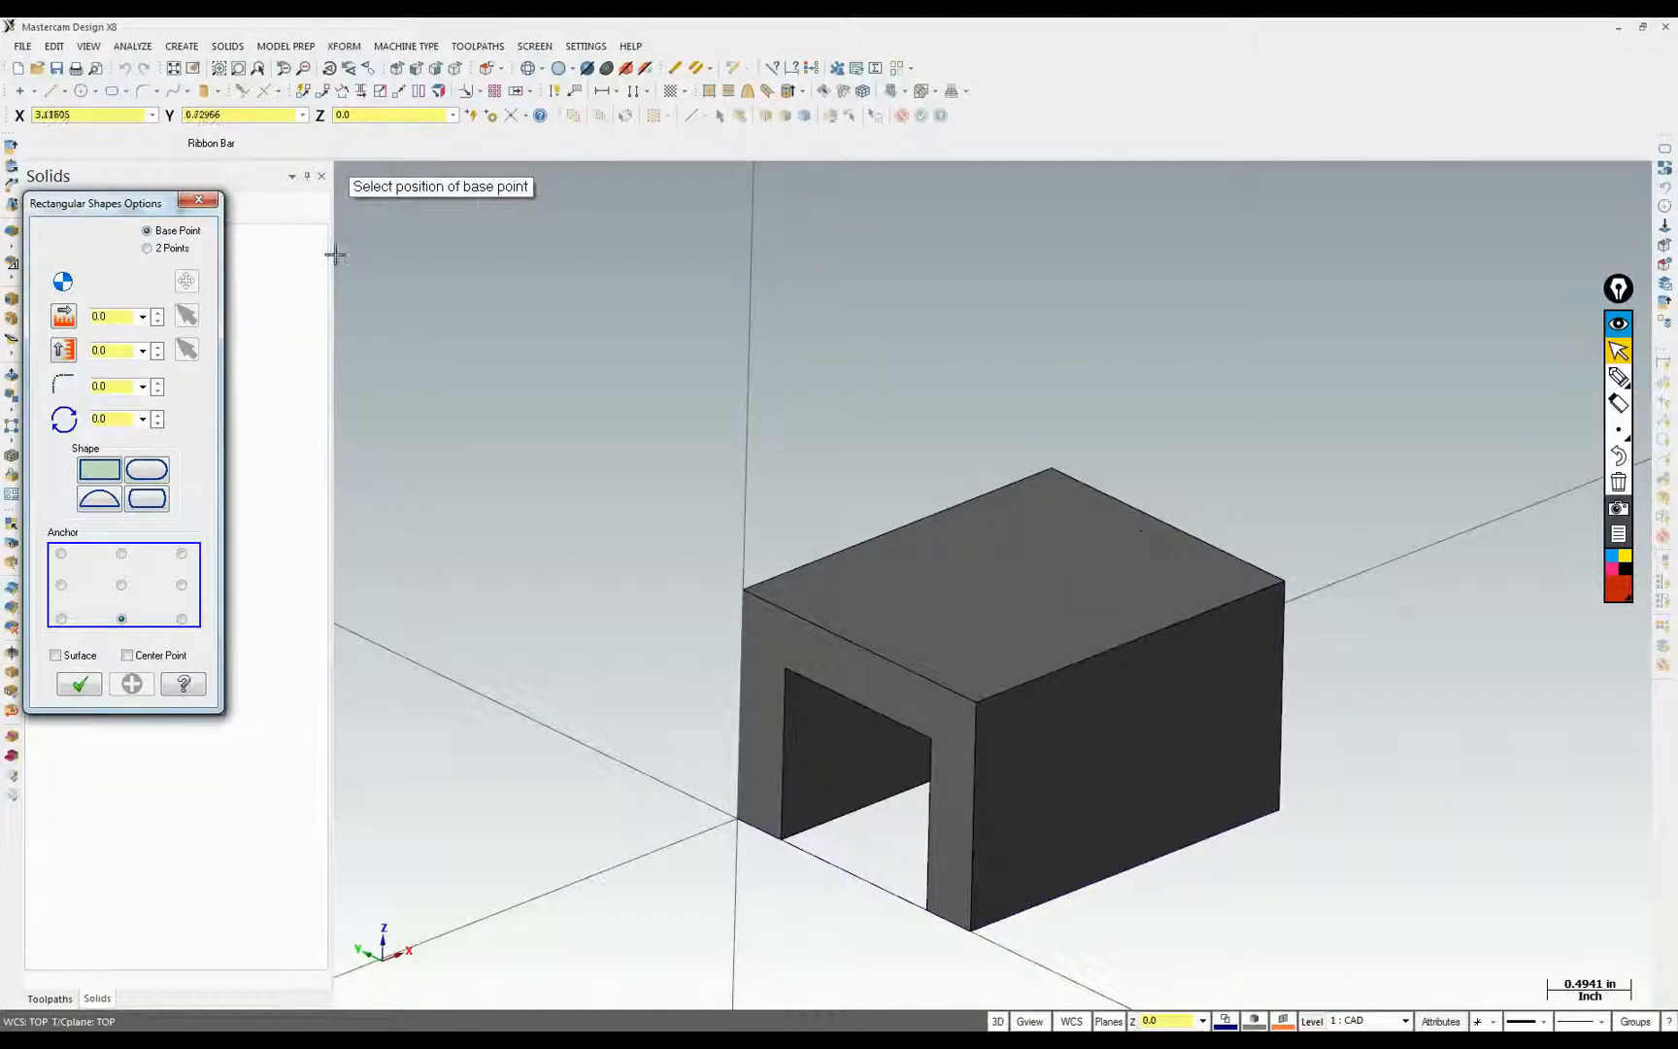
pyautogui.click(396, 68)
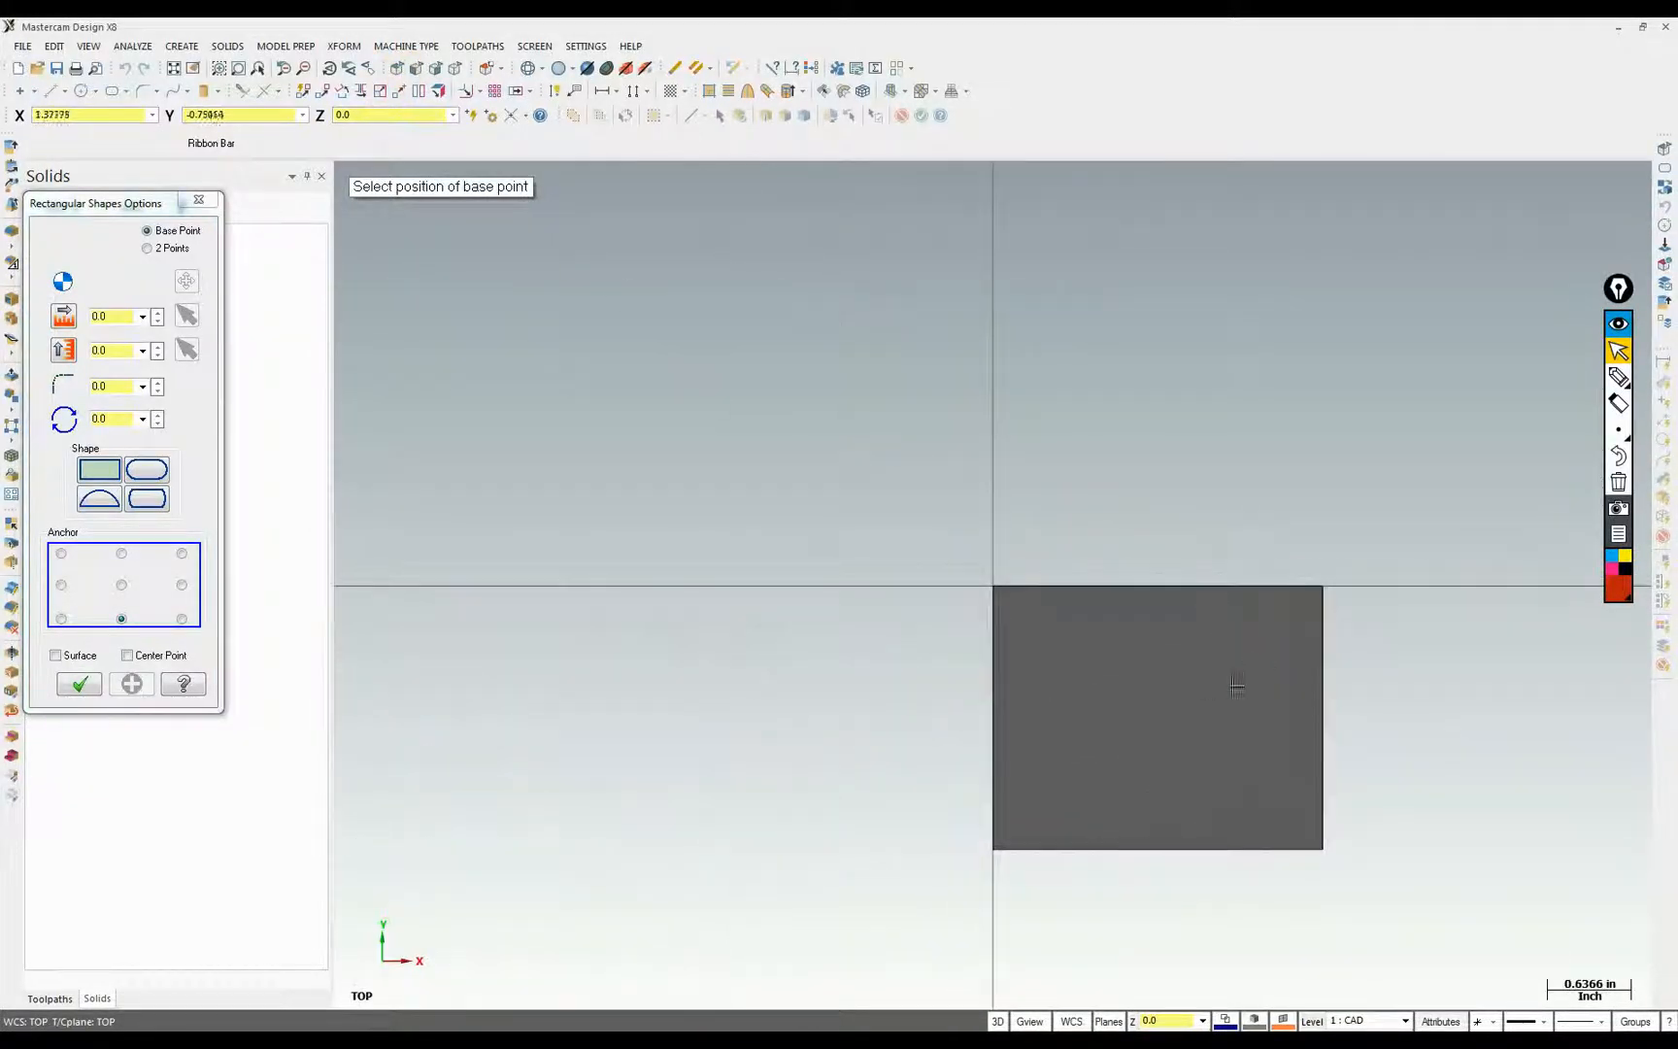
pyautogui.click(1619, 377)
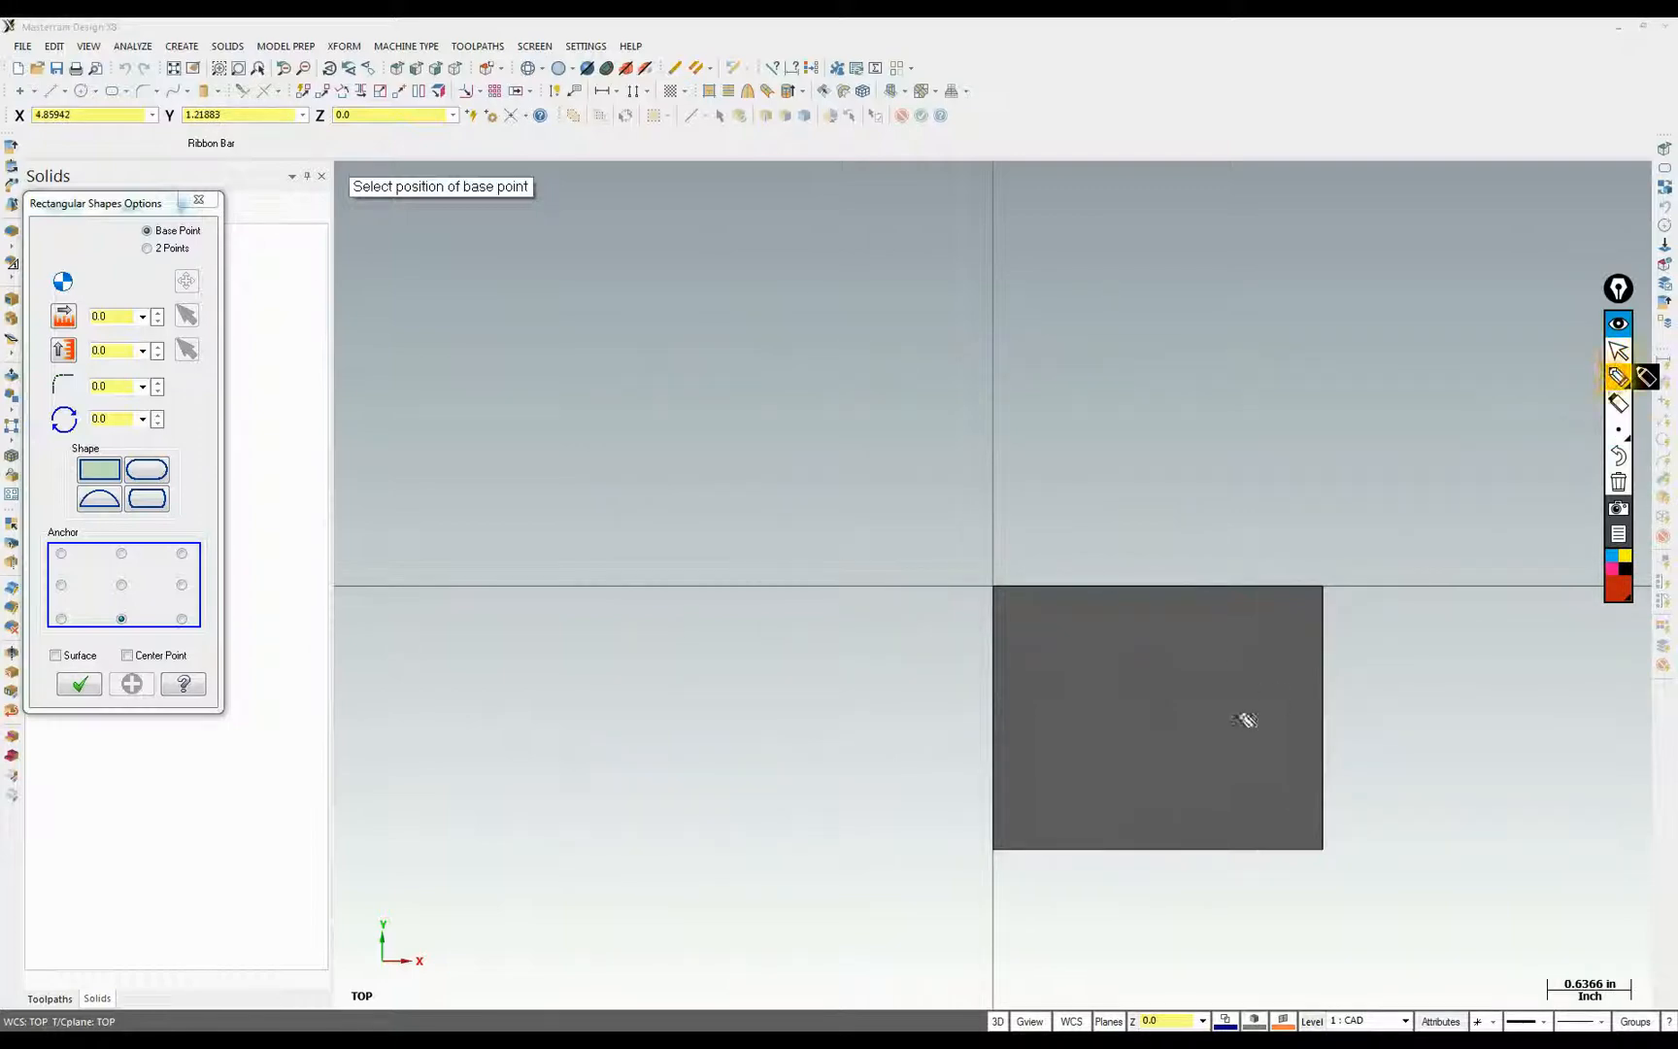
pyautogui.moveTo(1142, 691); pyautogui.dragTo(1274, 705)
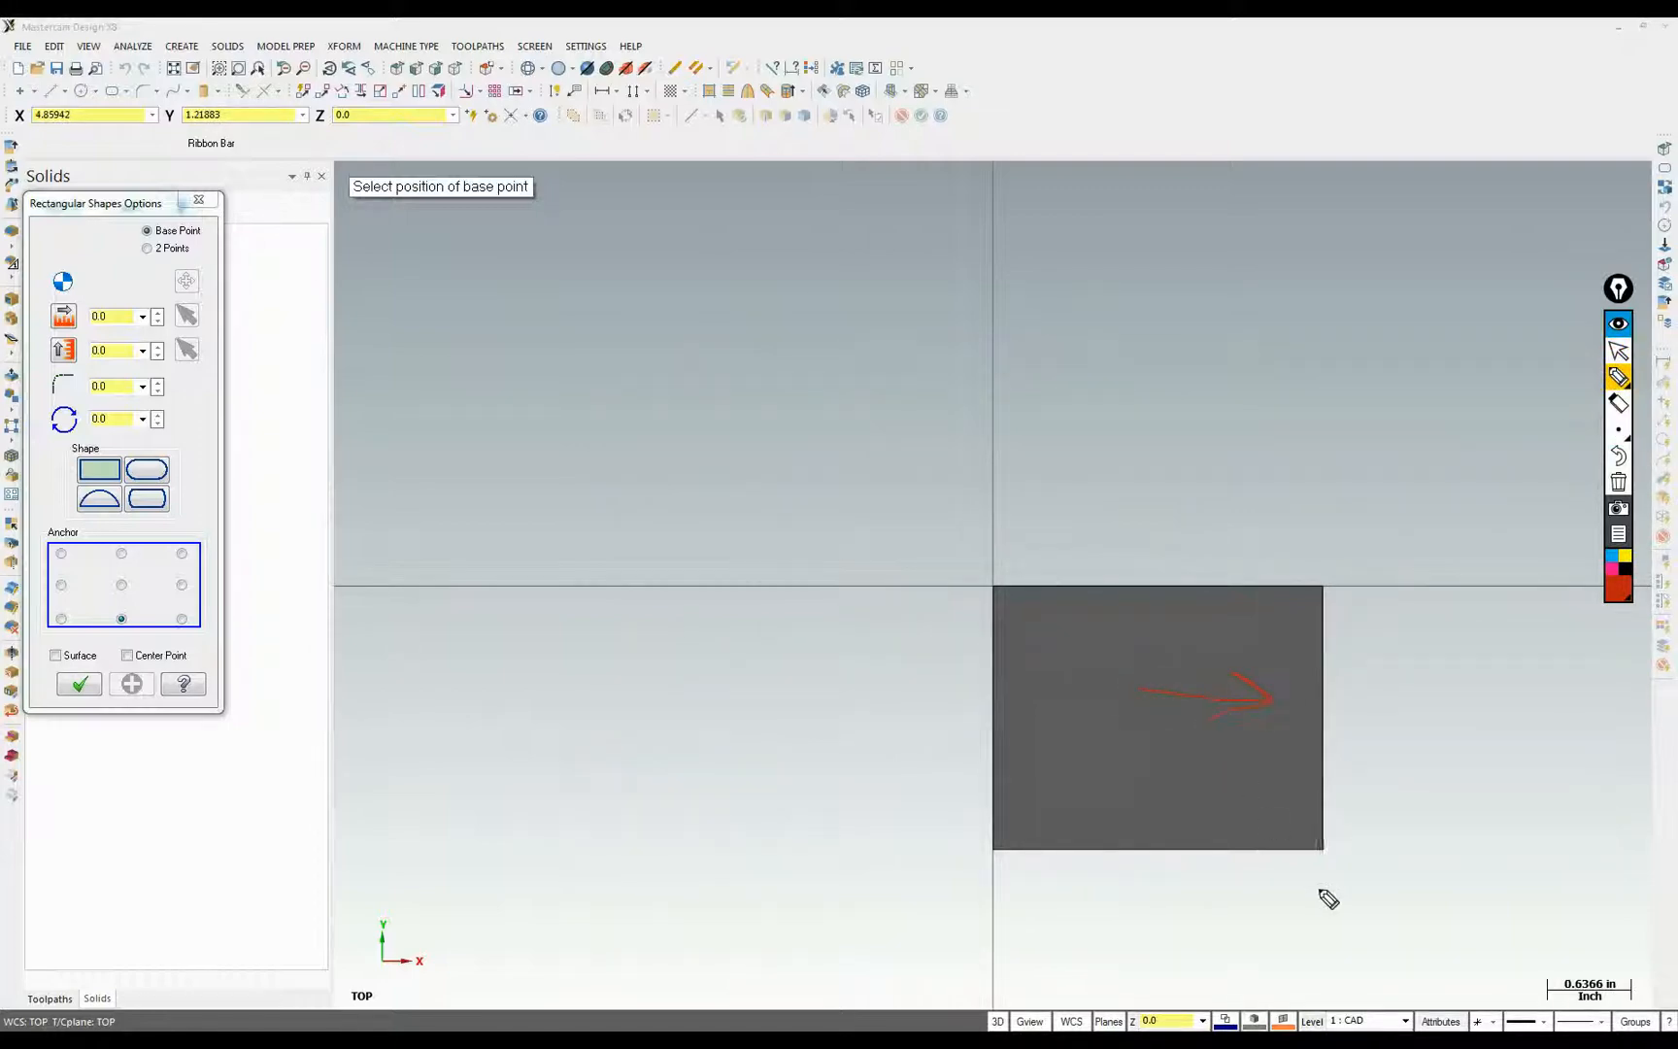
pyautogui.moveTo(1070, 612); pyautogui.dragTo(1071, 706)
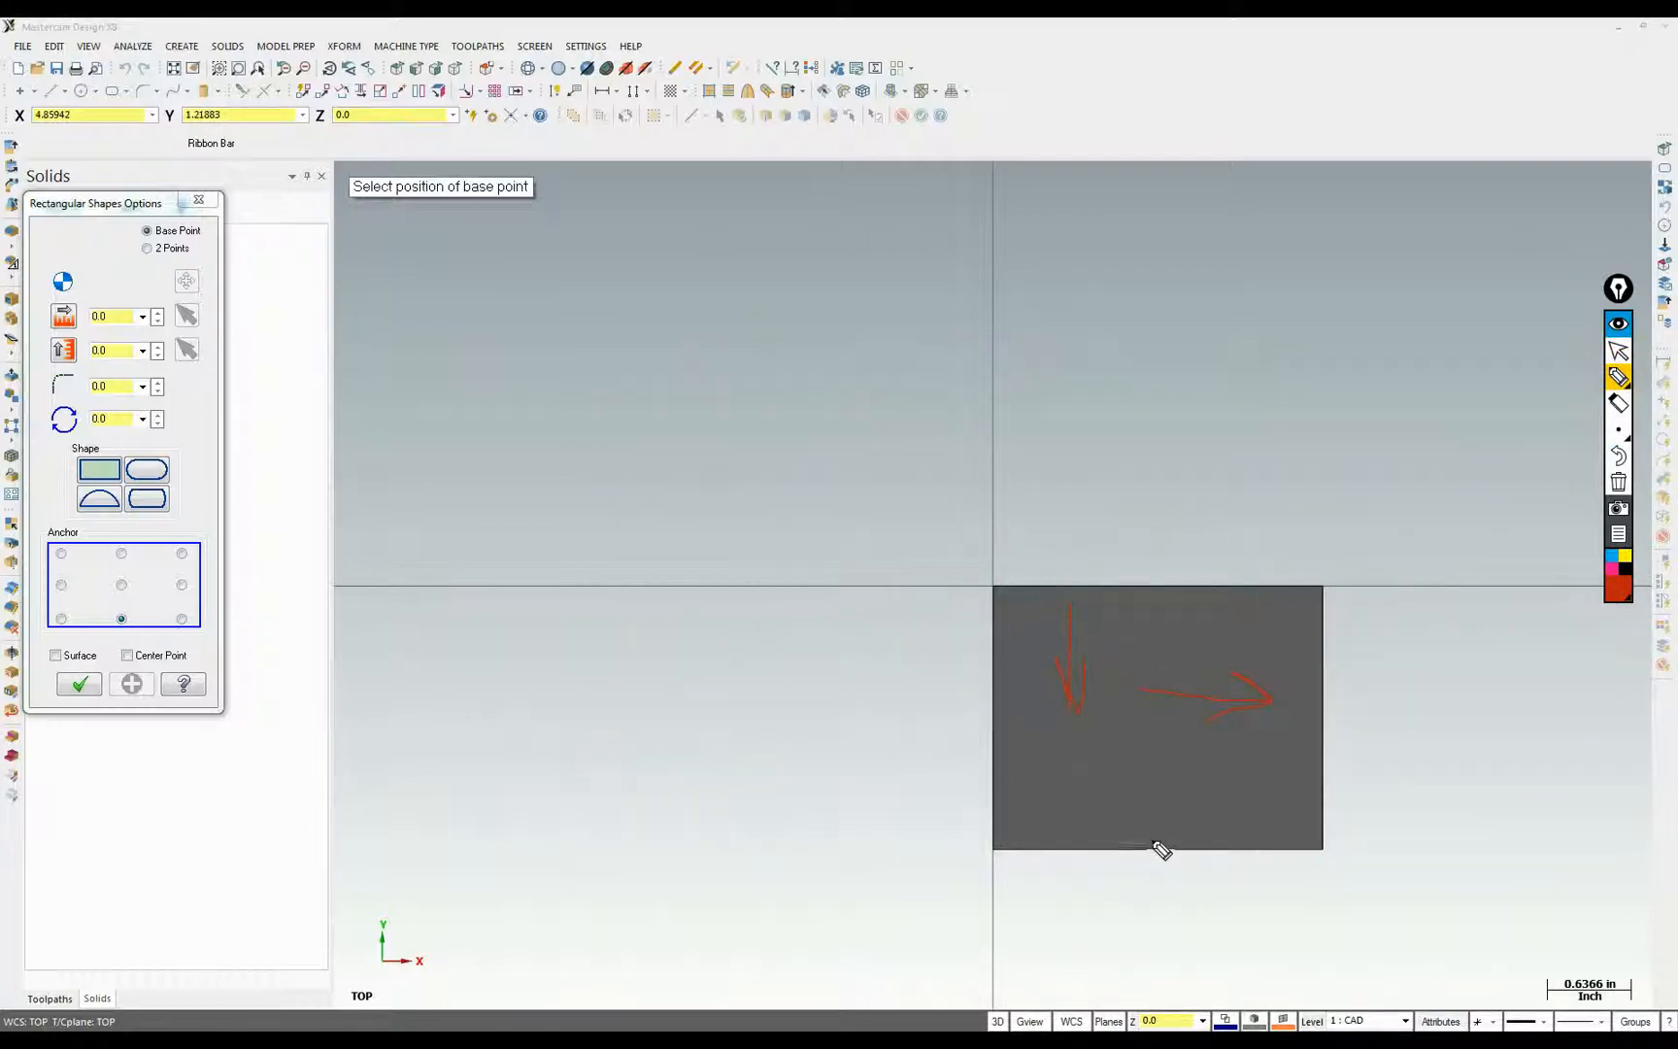
pyautogui.click(1618, 482)
pyautogui.click(1618, 351)
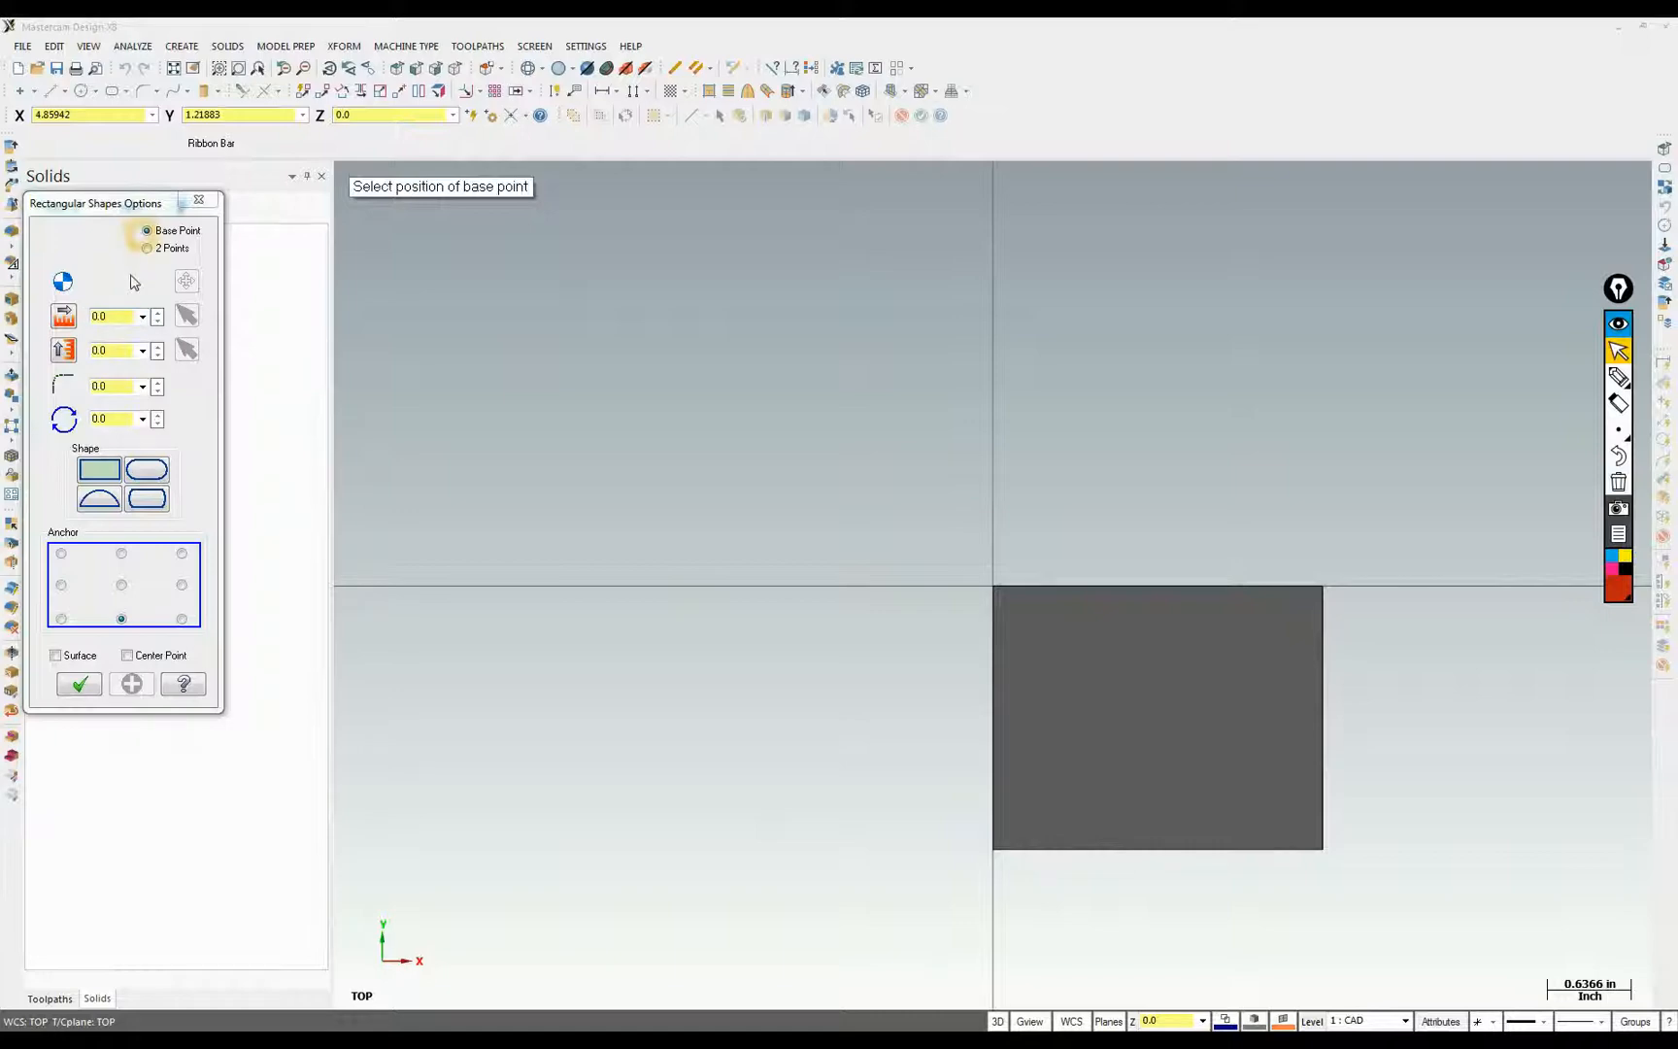
pyautogui.click(199, 199)
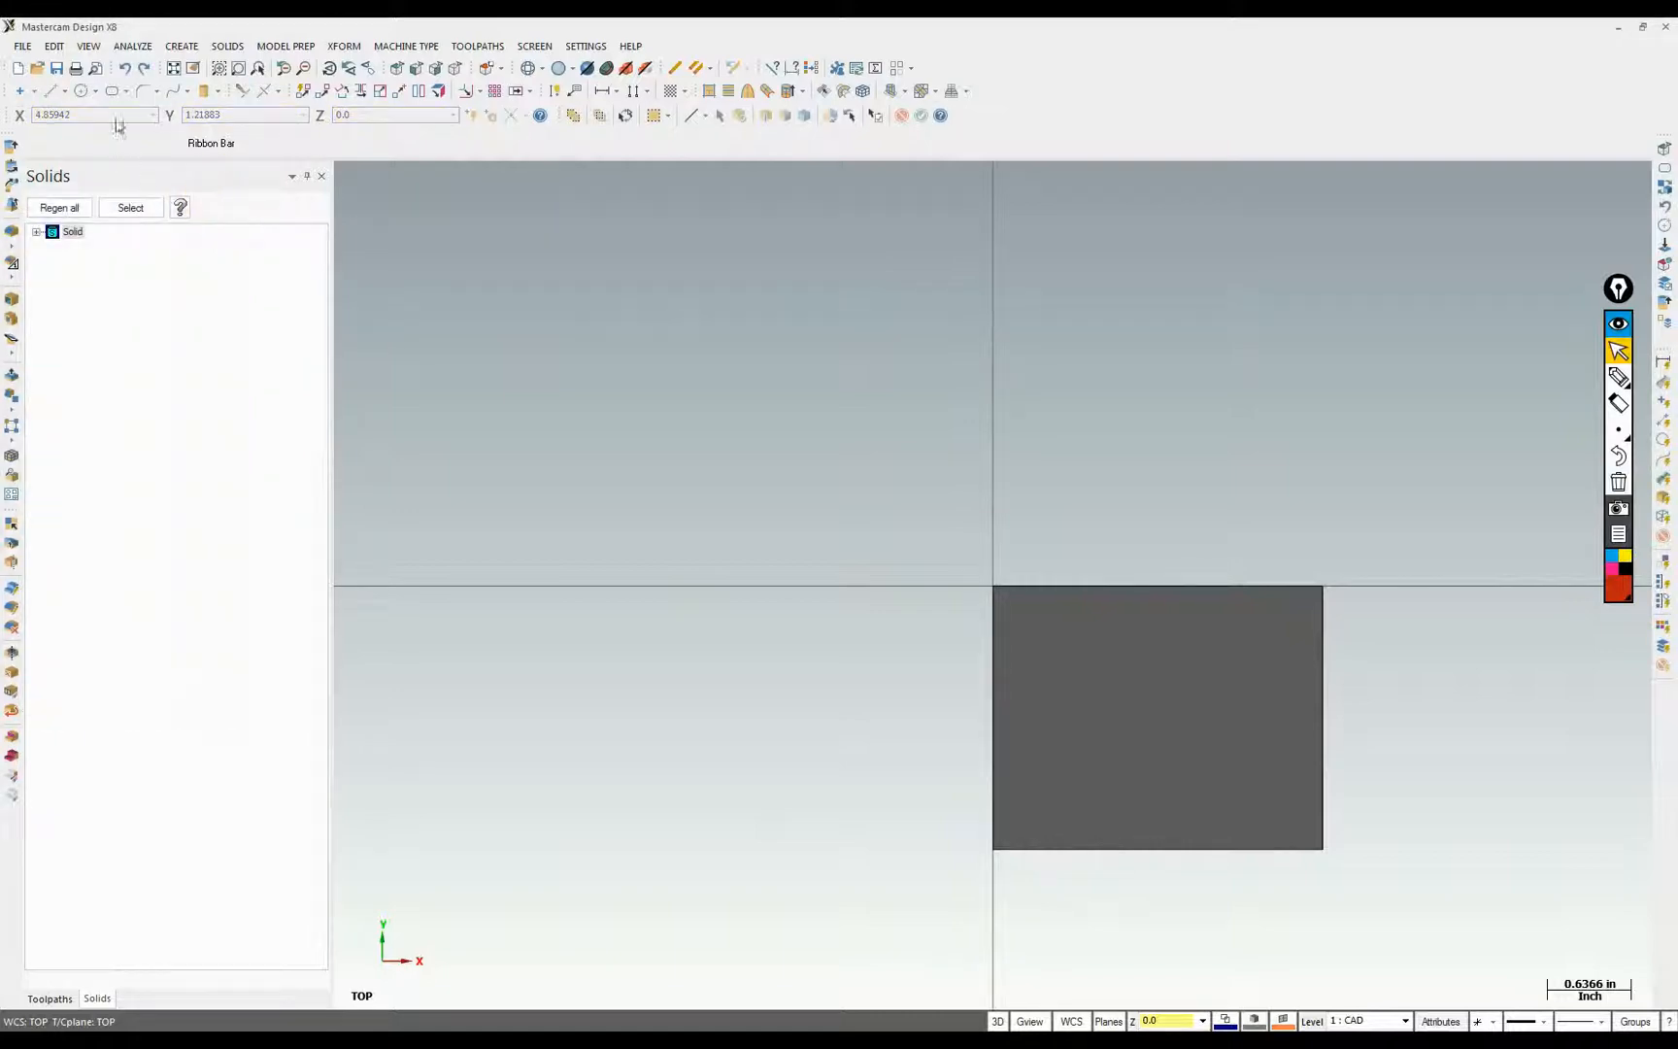
# Draw a rectangle 1.125 wide and 1.25 high on the base block's top face, anchoring its upper-right corner at the back-right corner
pyautogui.click(111, 90)
pyautogui.click(117, 316)
pyautogui.write('1.125')
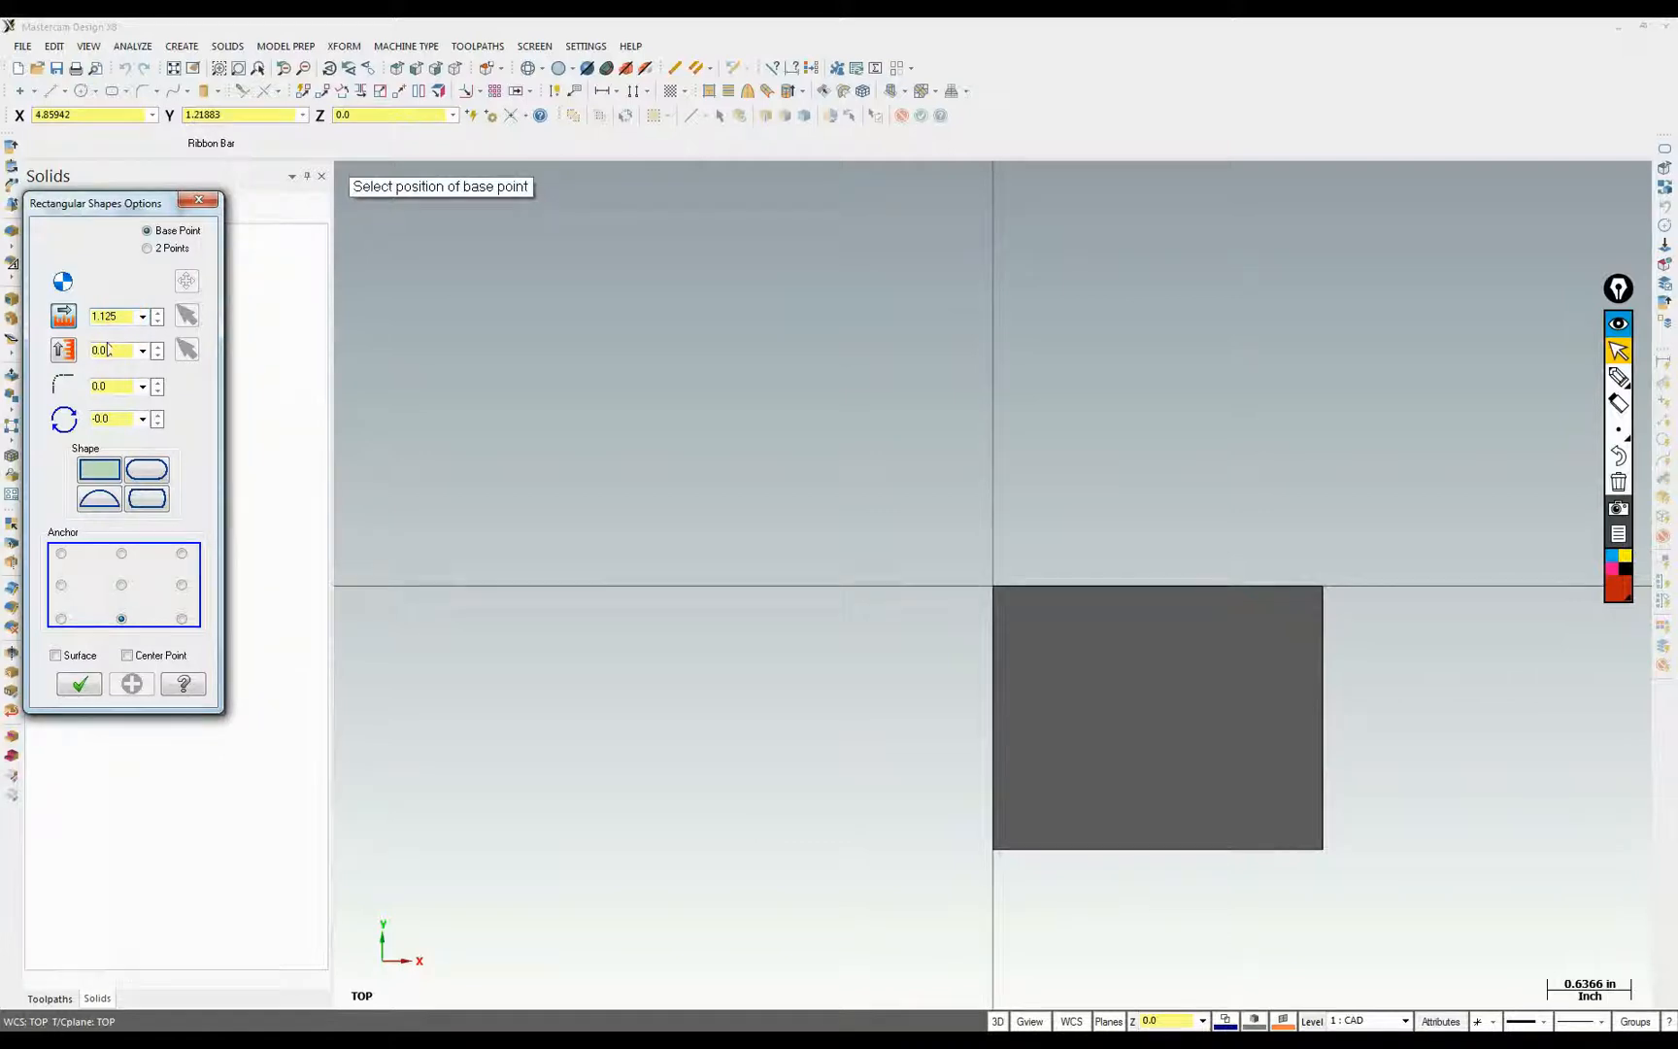
pyautogui.click(102, 350)
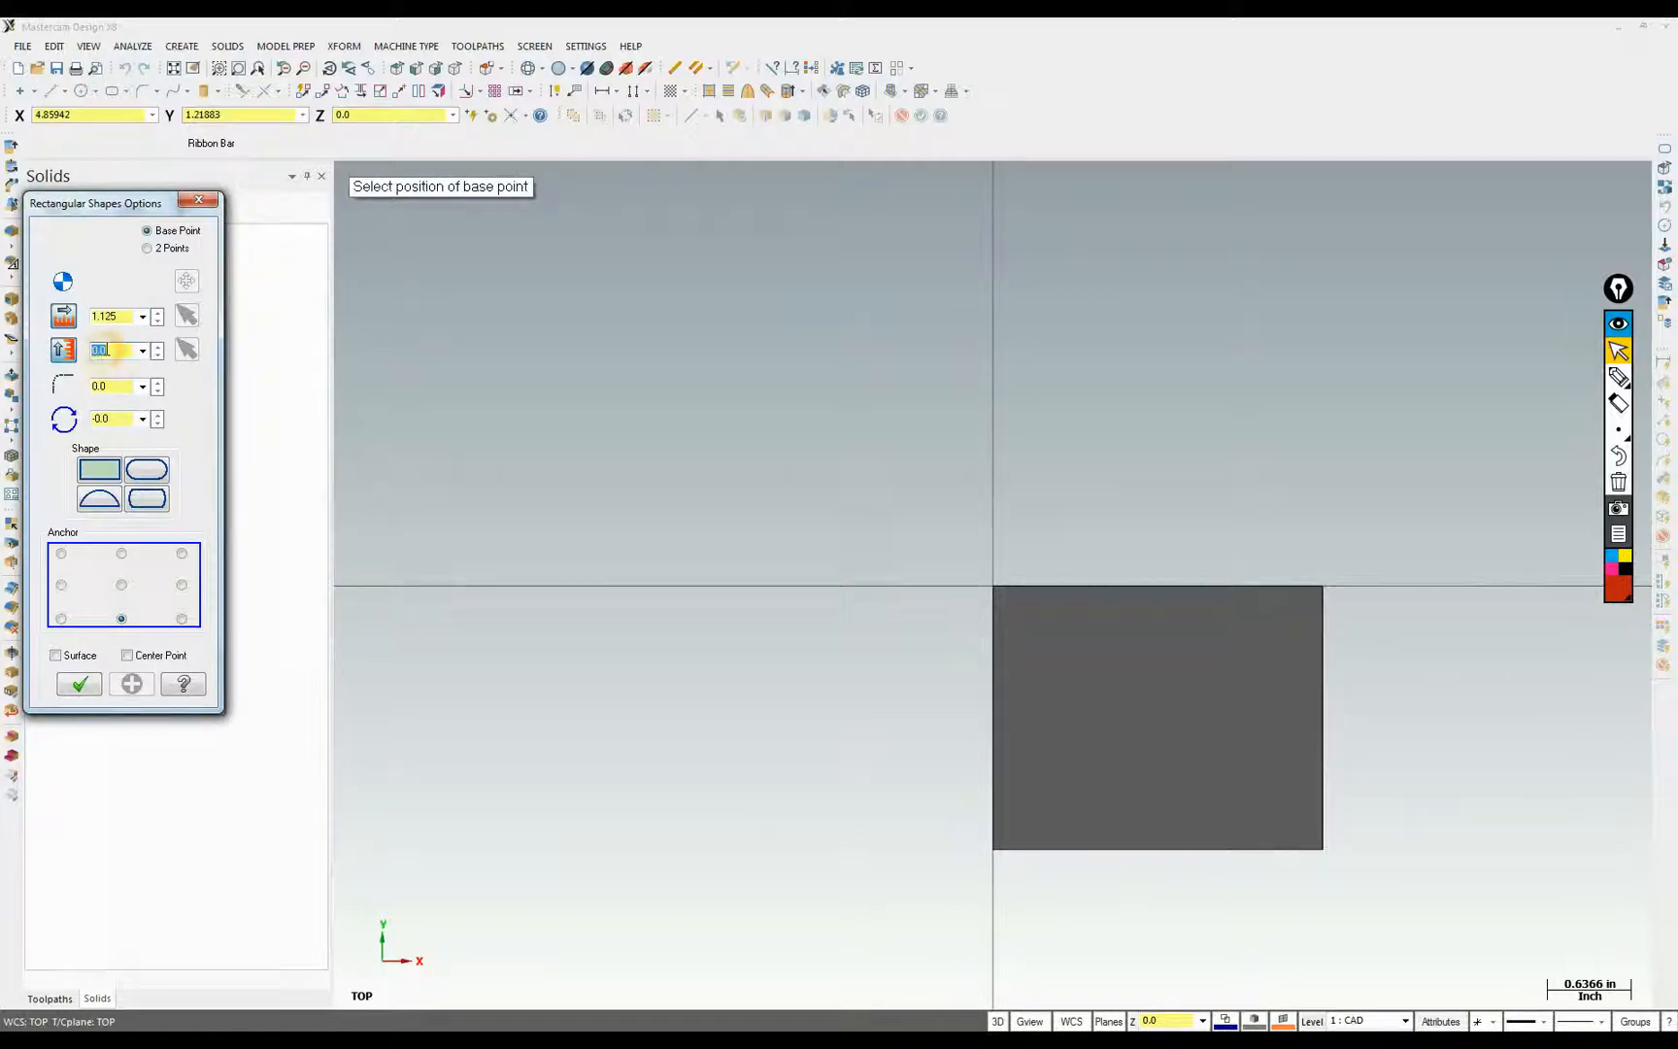
pyautogui.click(182, 552)
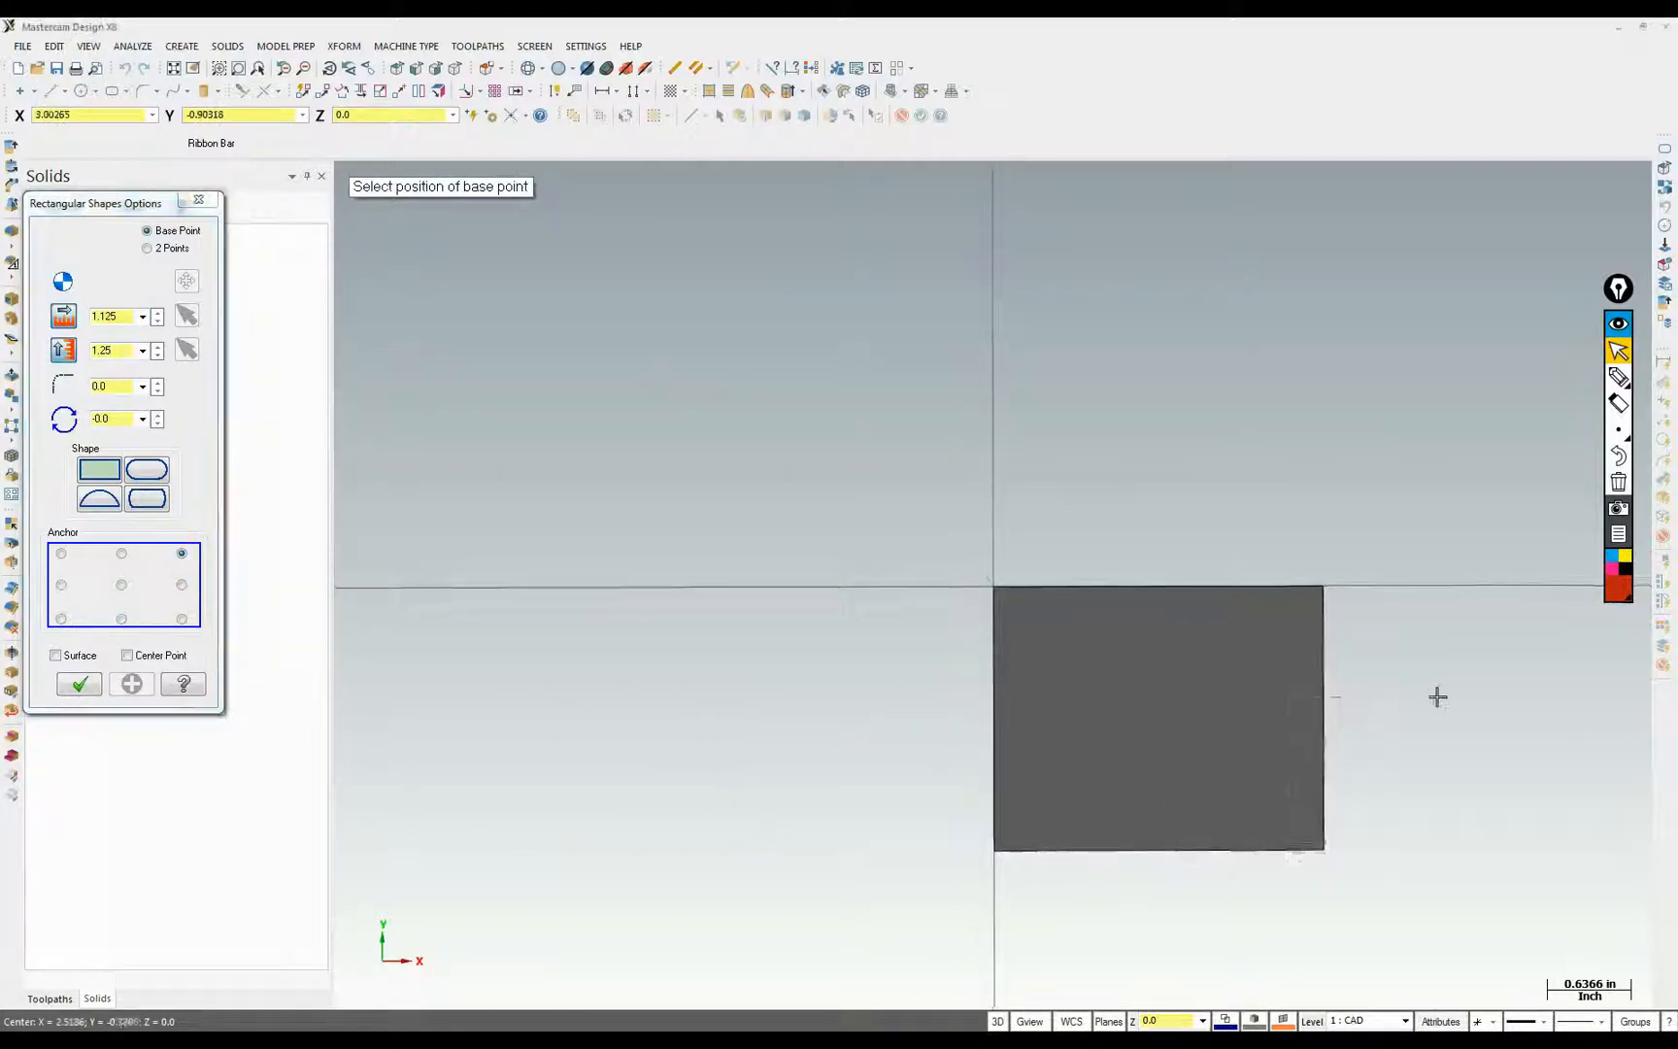
pyautogui.moveTo(1435, 693); pyautogui.dragTo(1146, 554, button='middle')
pyautogui.moveTo(1185, 717); pyautogui.dragTo(1140, 552, button='middle')
pyautogui.click(1140, 551)
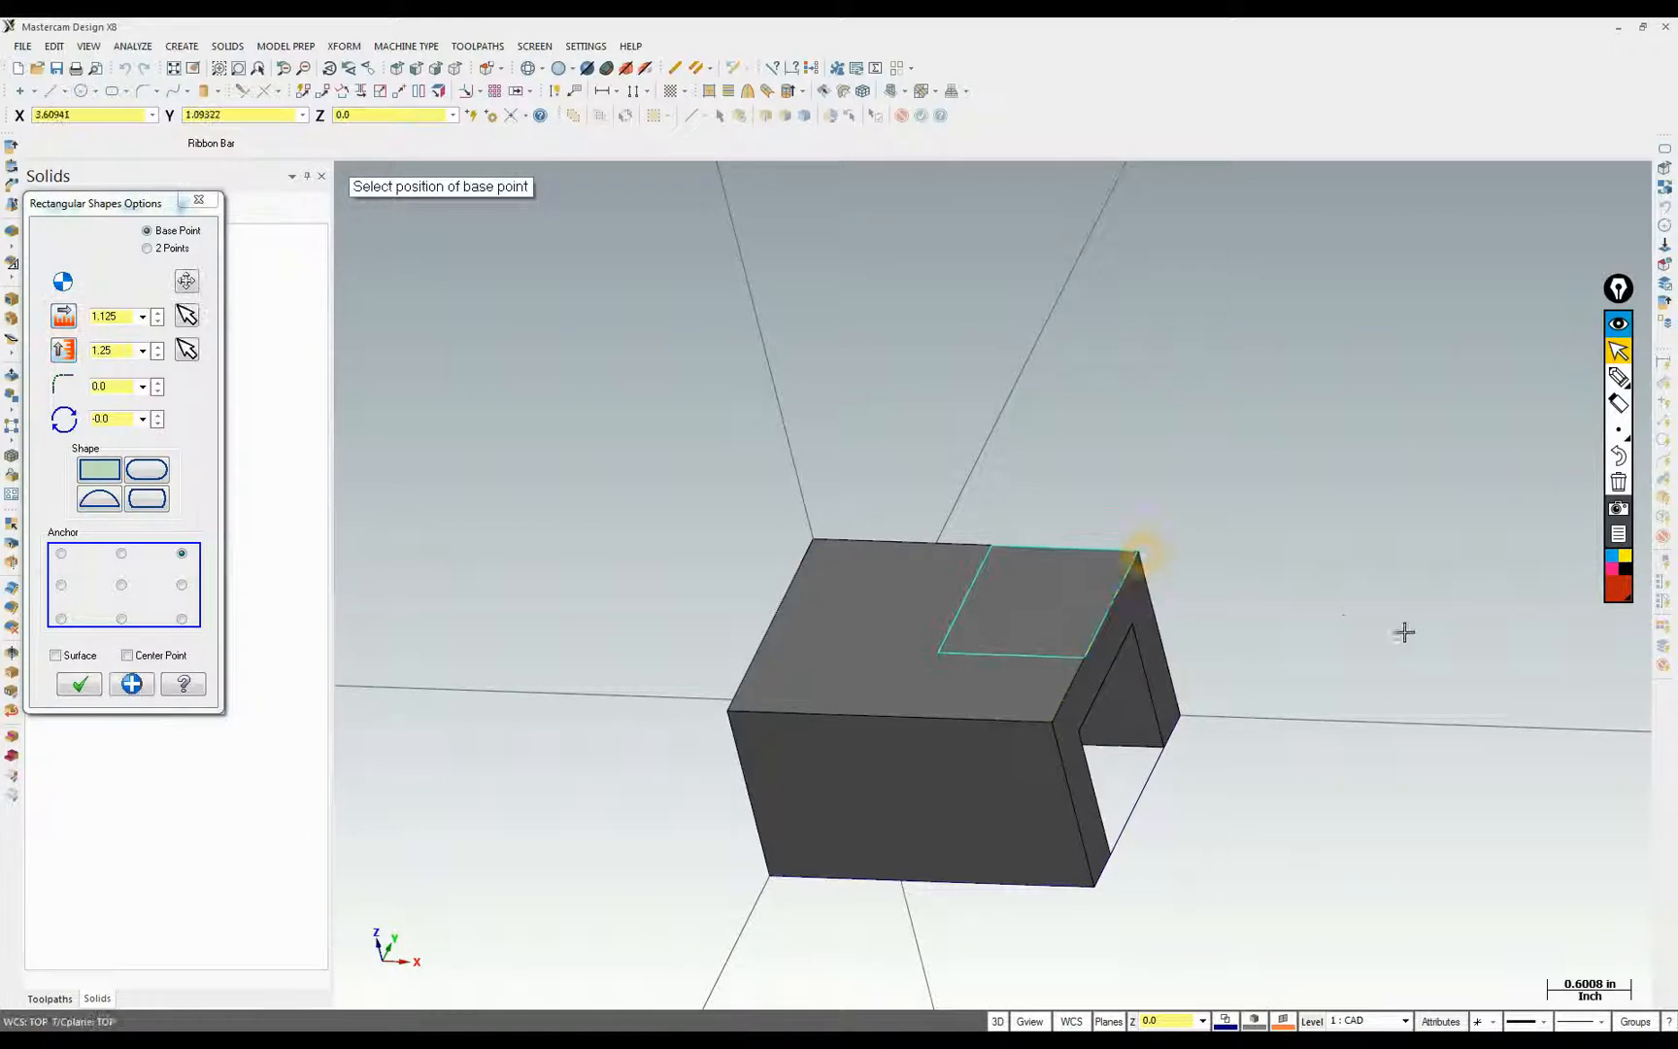
pyautogui.moveTo(1405, 629); pyautogui.dragTo(1412, 734, button='middle')
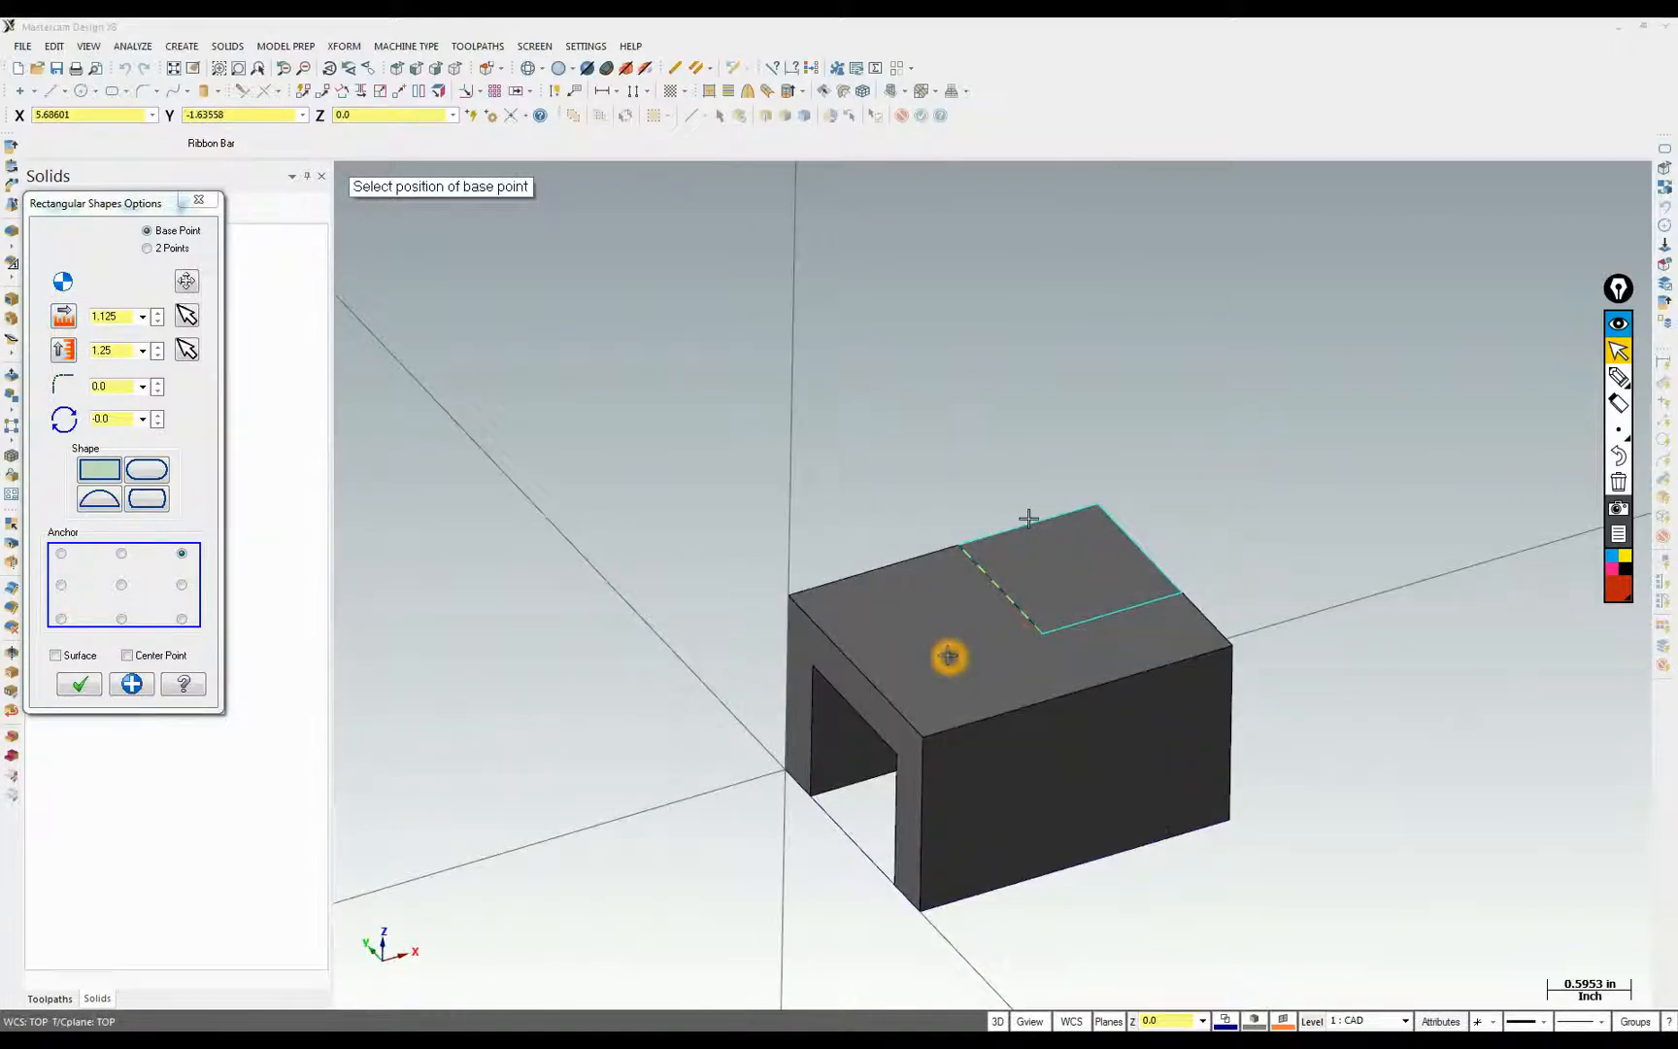
pyautogui.click(1124, 536)
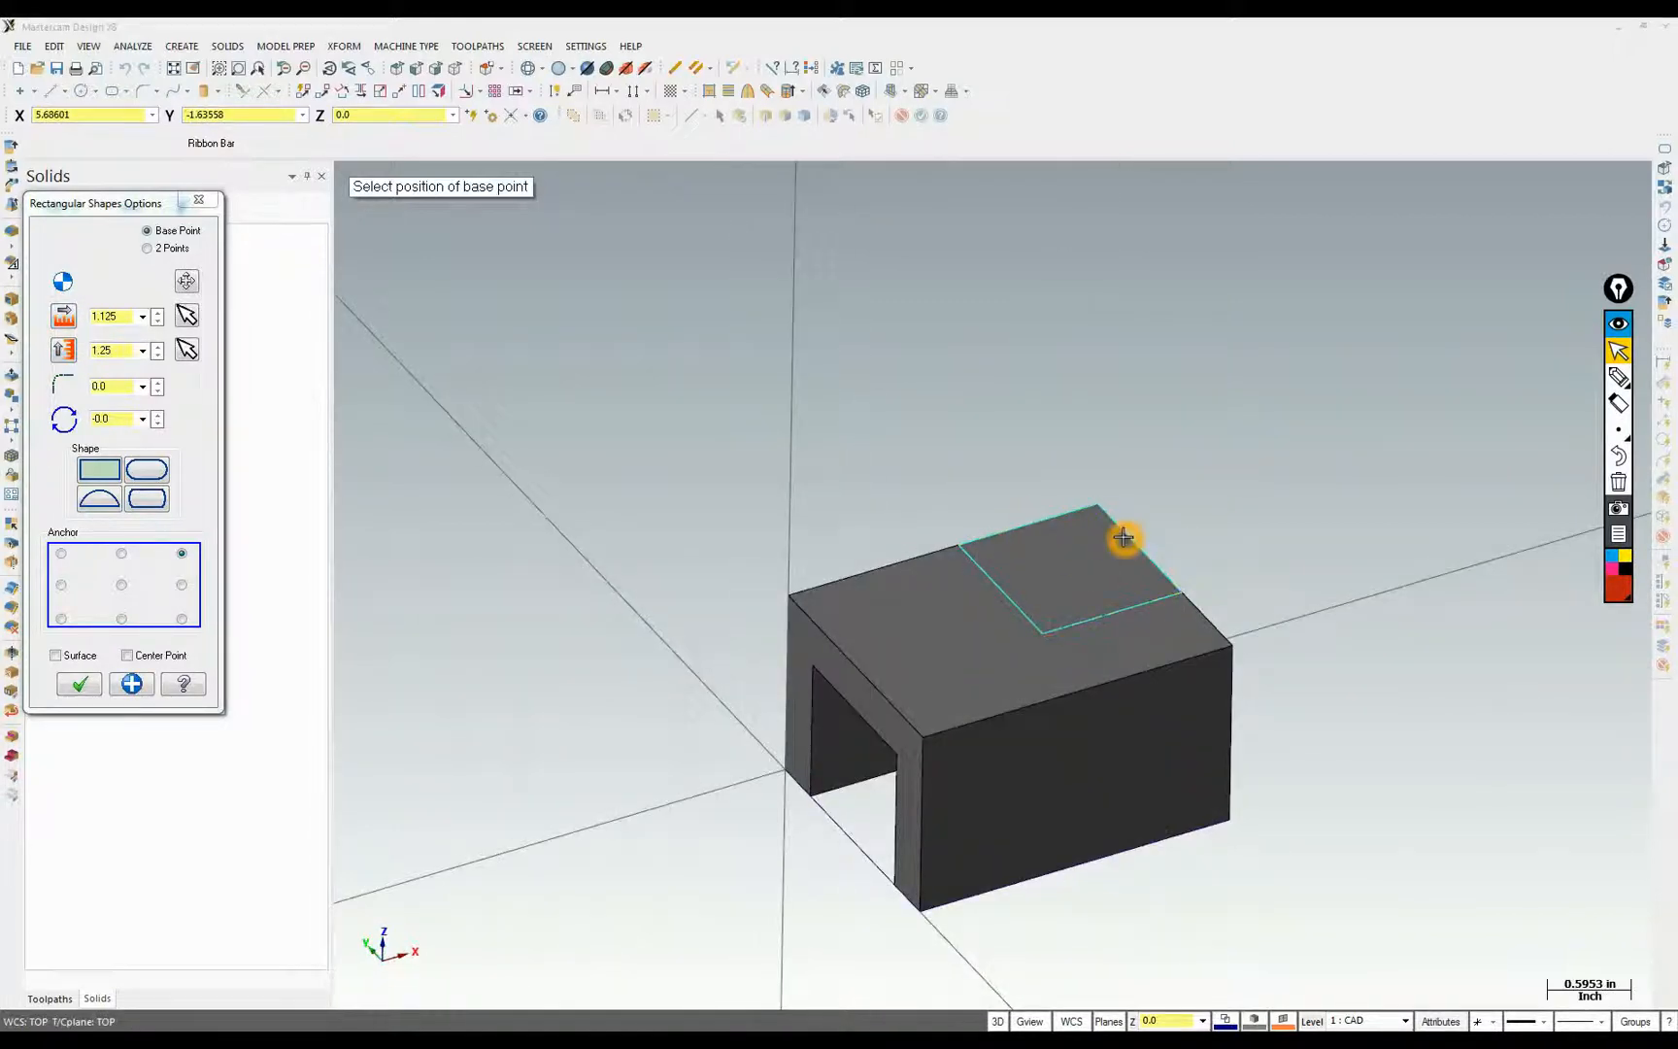
pyautogui.click(77, 692)
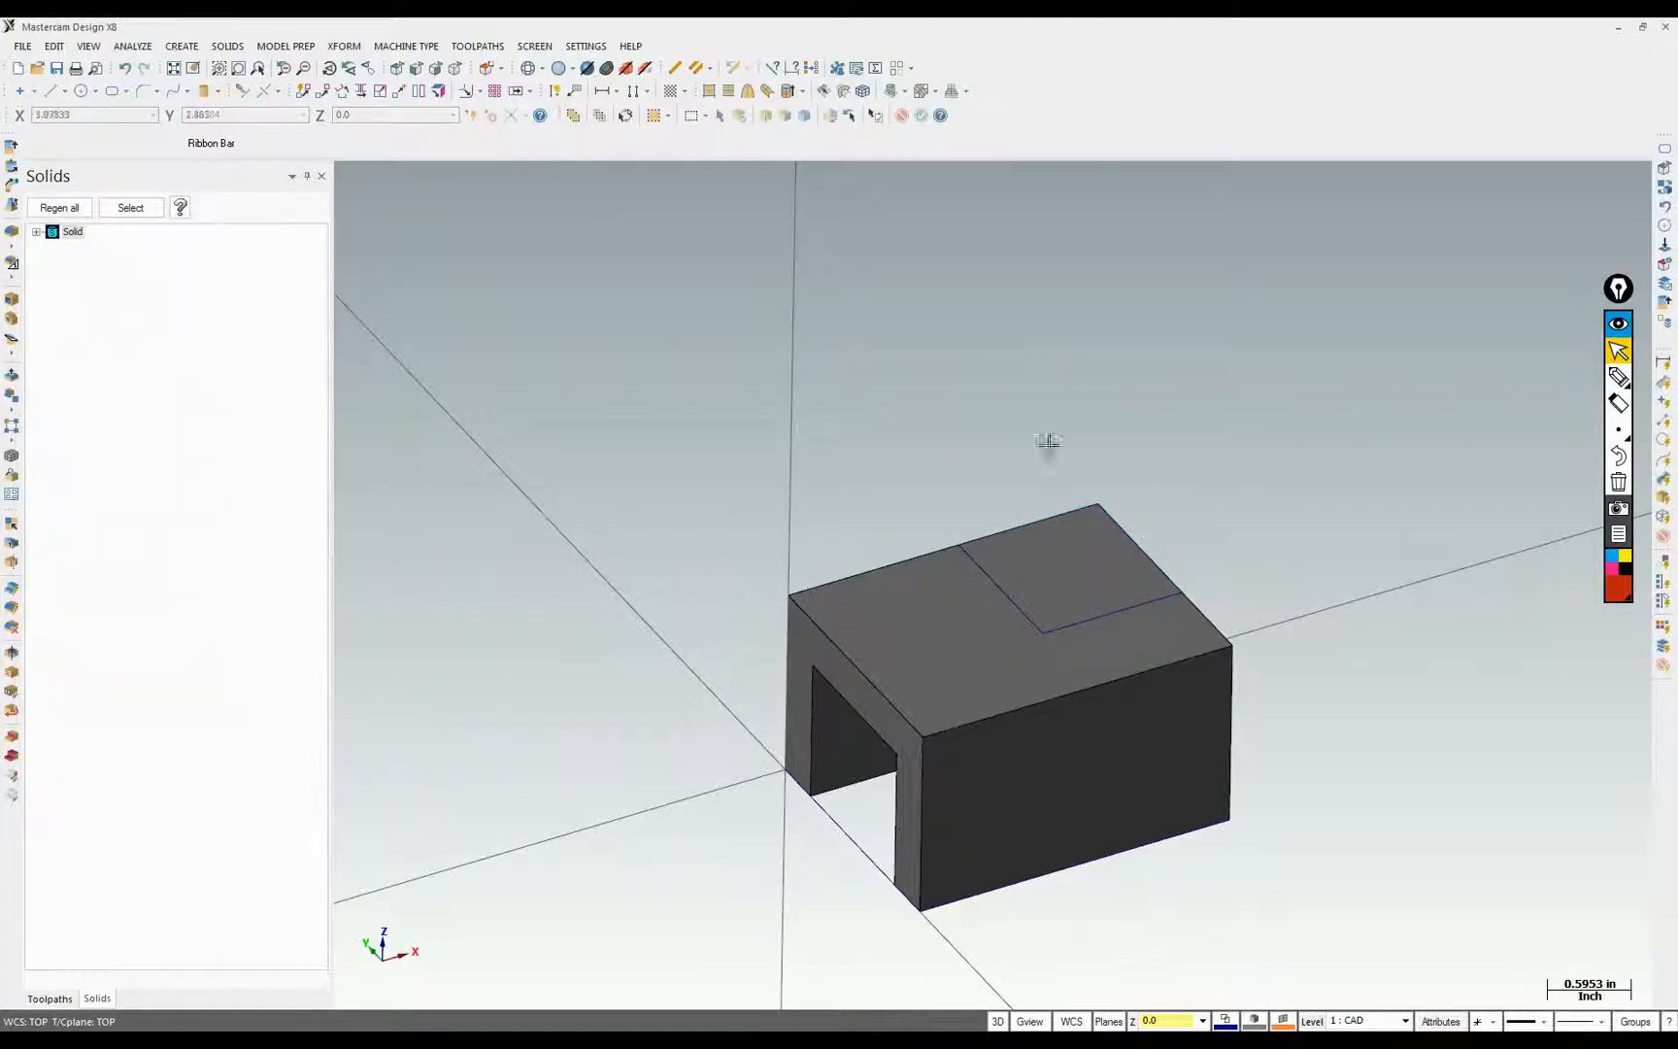
# Start a solid extrusion of the rectangle, set it to add a boss to the block and reverse its direction upward
pyautogui.click(1069, 556)
pyautogui.click(229, 47)
pyautogui.click(245, 66)
pyautogui.click(1015, 604)
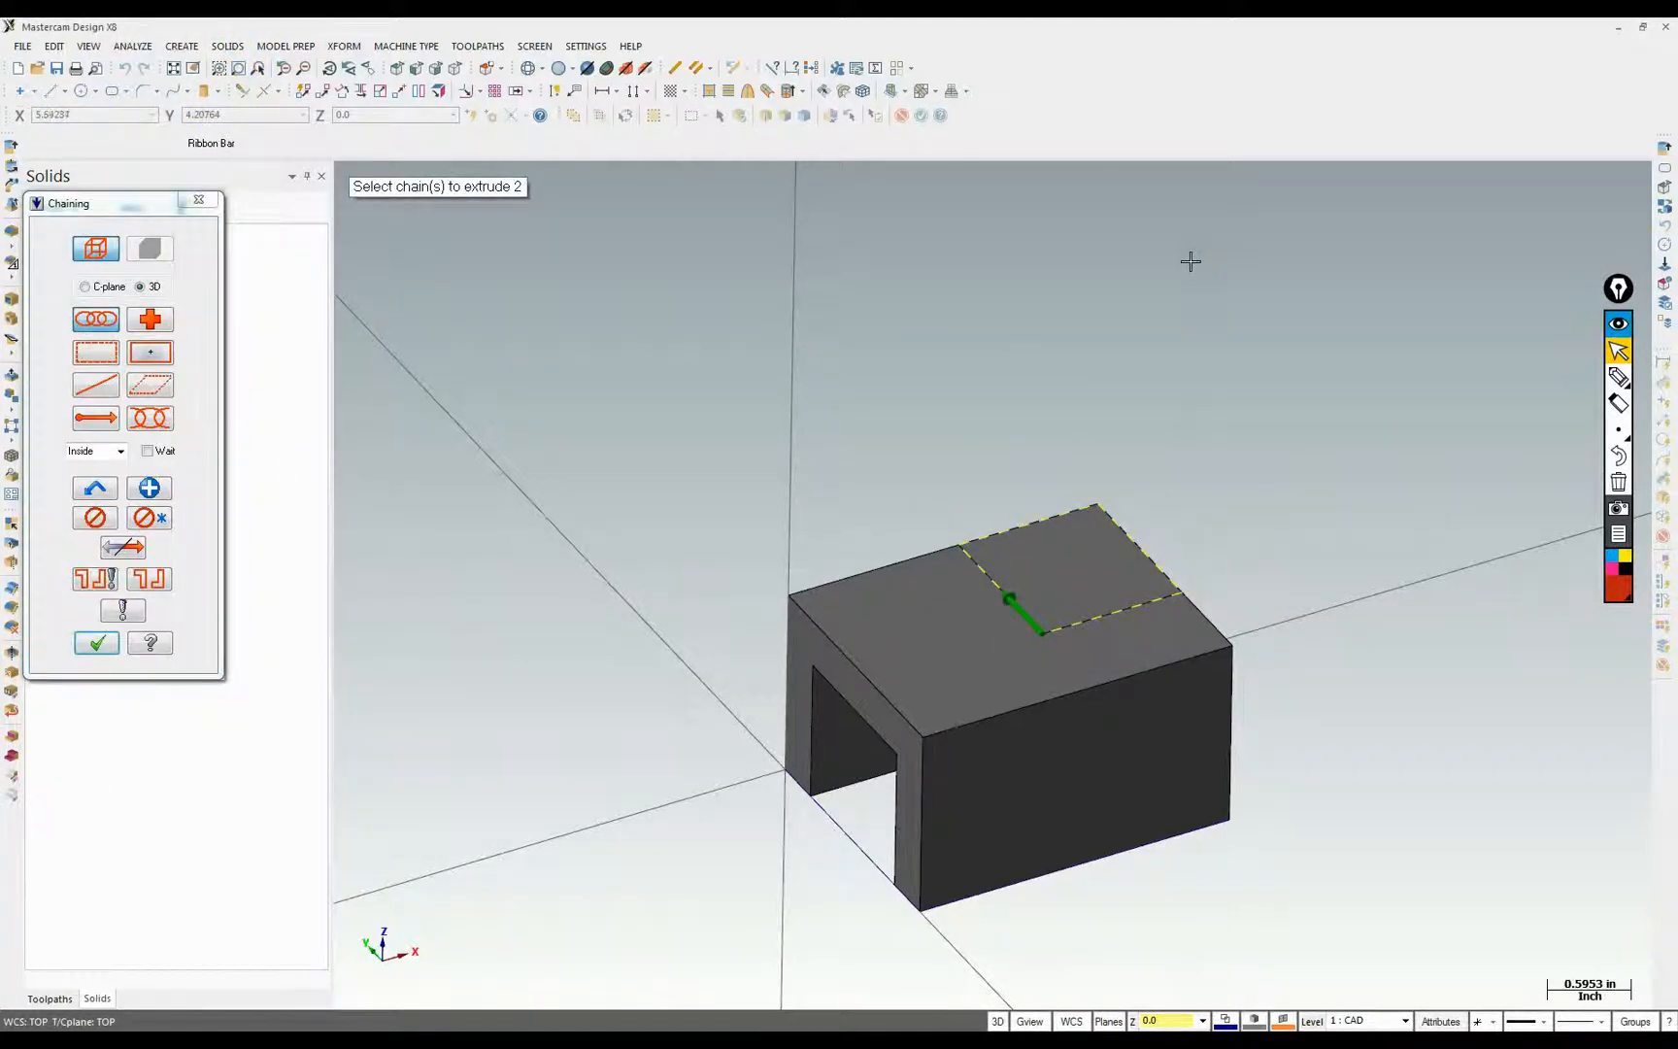
pyautogui.press('Return')
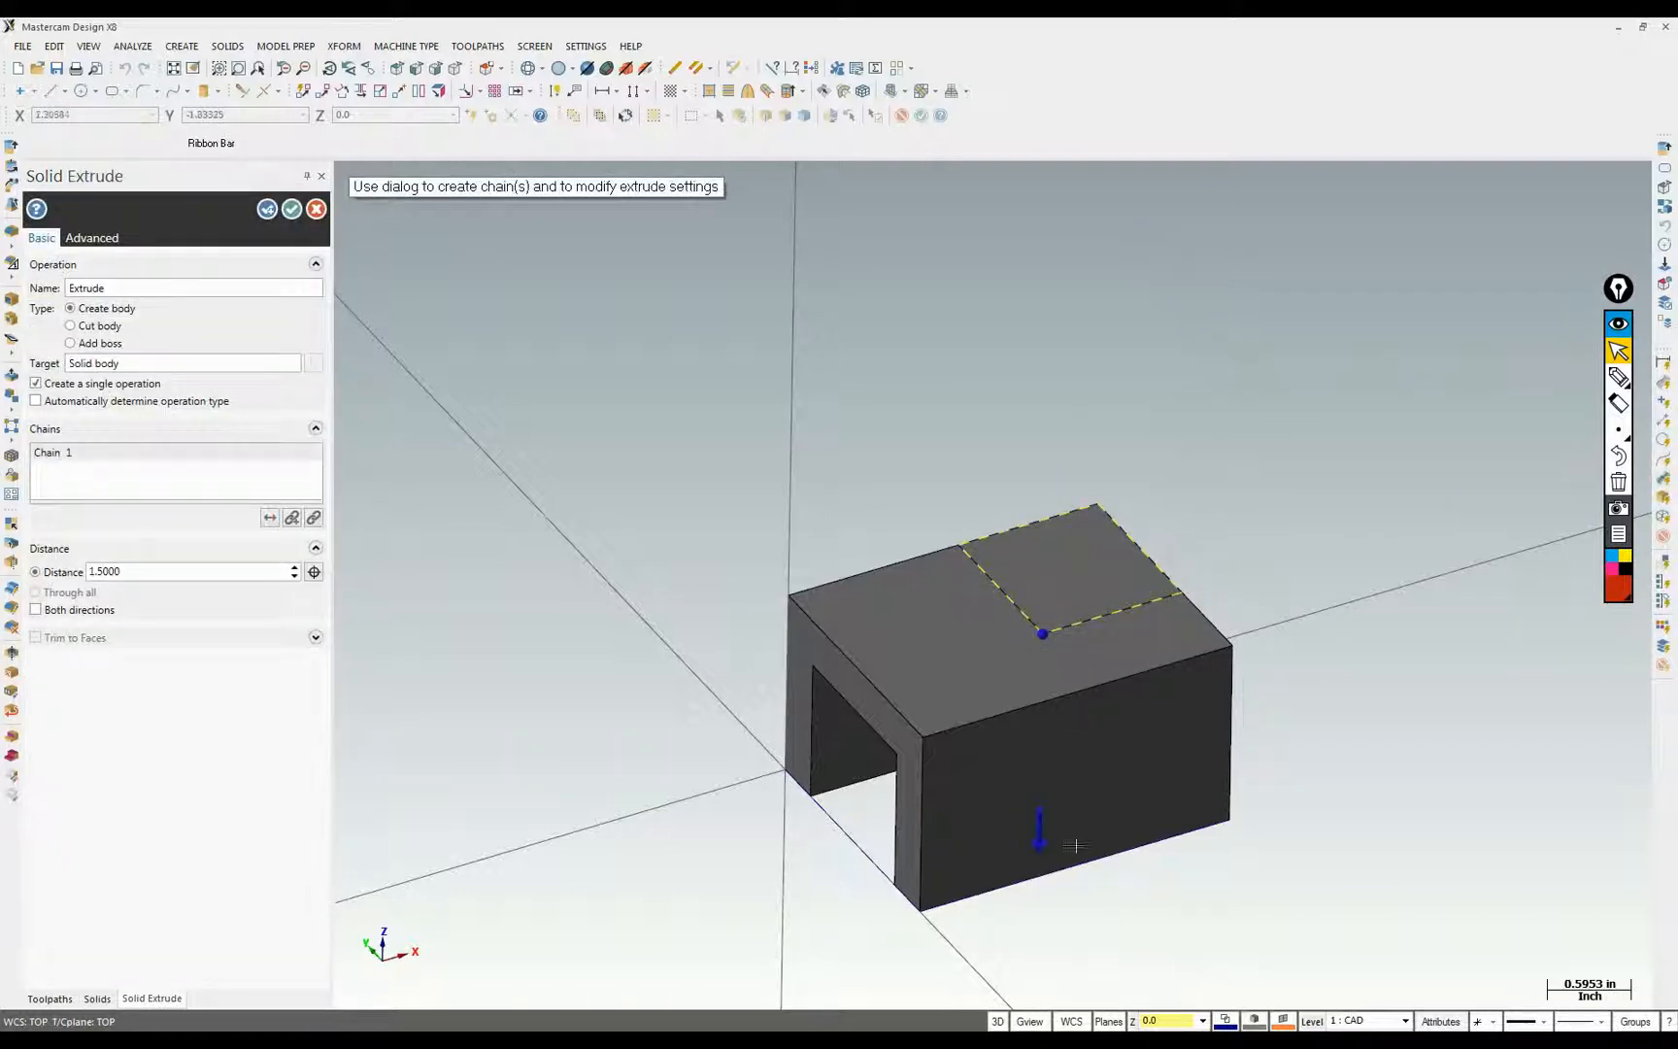
pyautogui.click(81, 344)
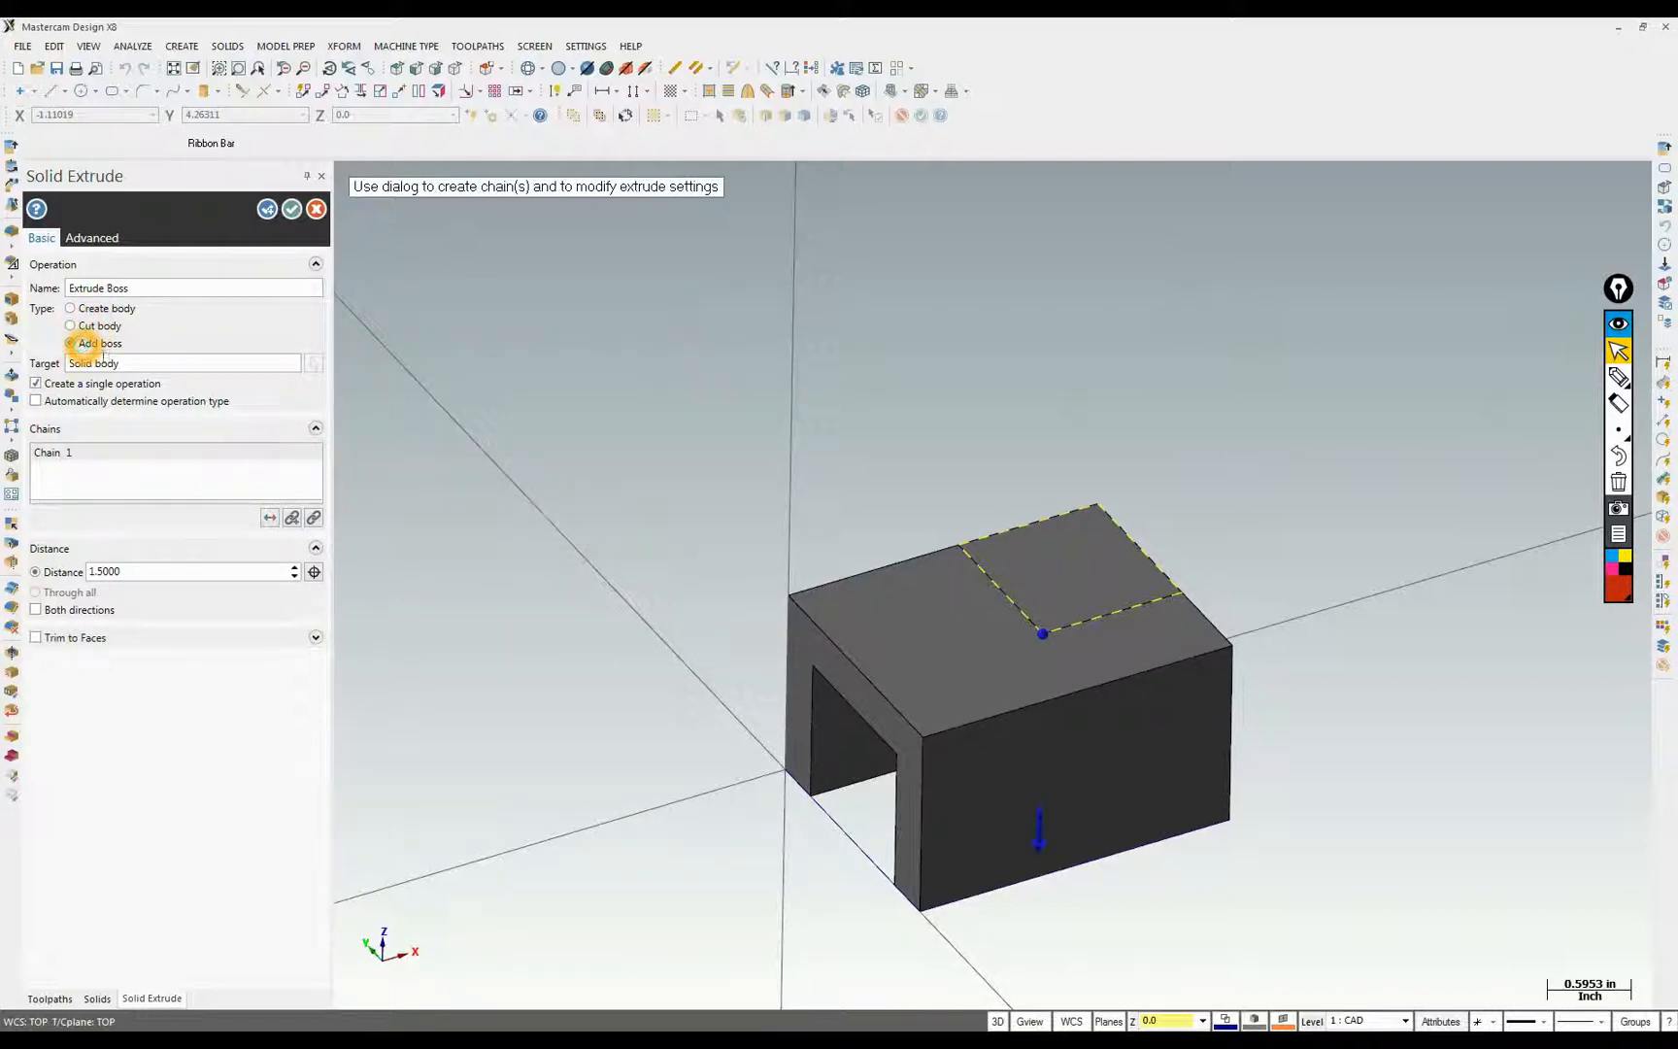
pyautogui.click(98, 343)
pyautogui.click(271, 524)
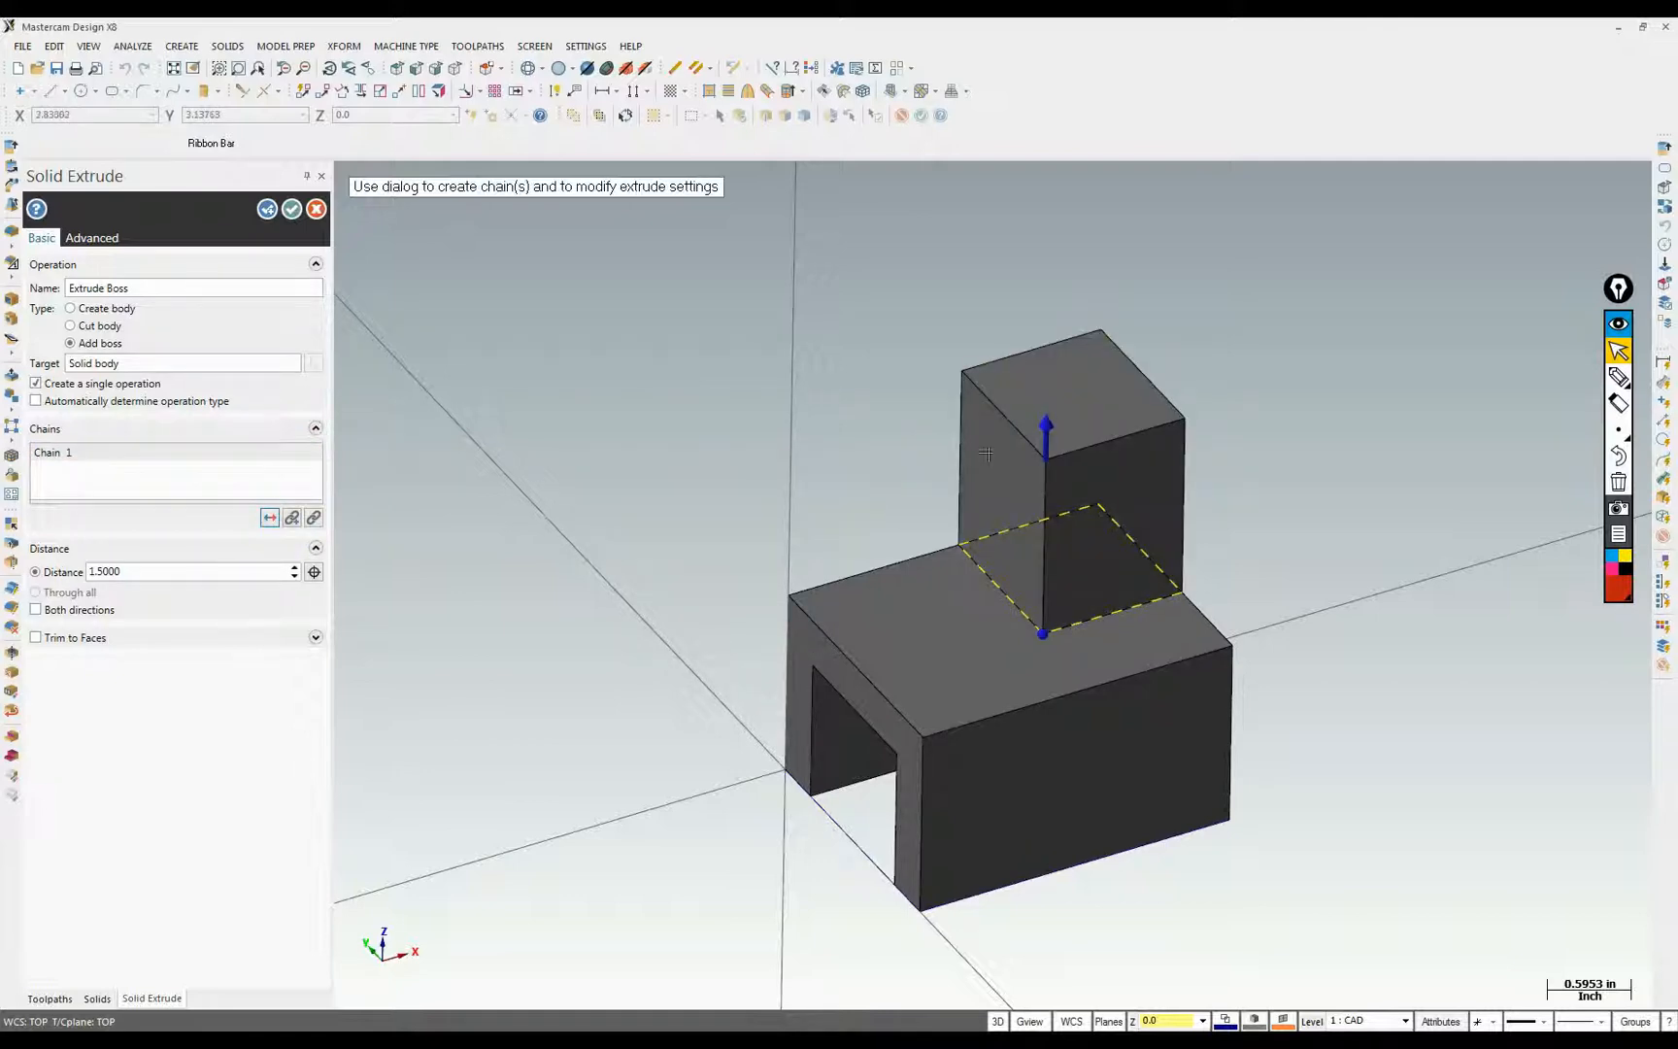
# Look up the 1.630 height on the drawing in Adobe Reader, return to Mastercam and extrude the boss by that distance
pyautogui.hotkey('alt', 'Tab')
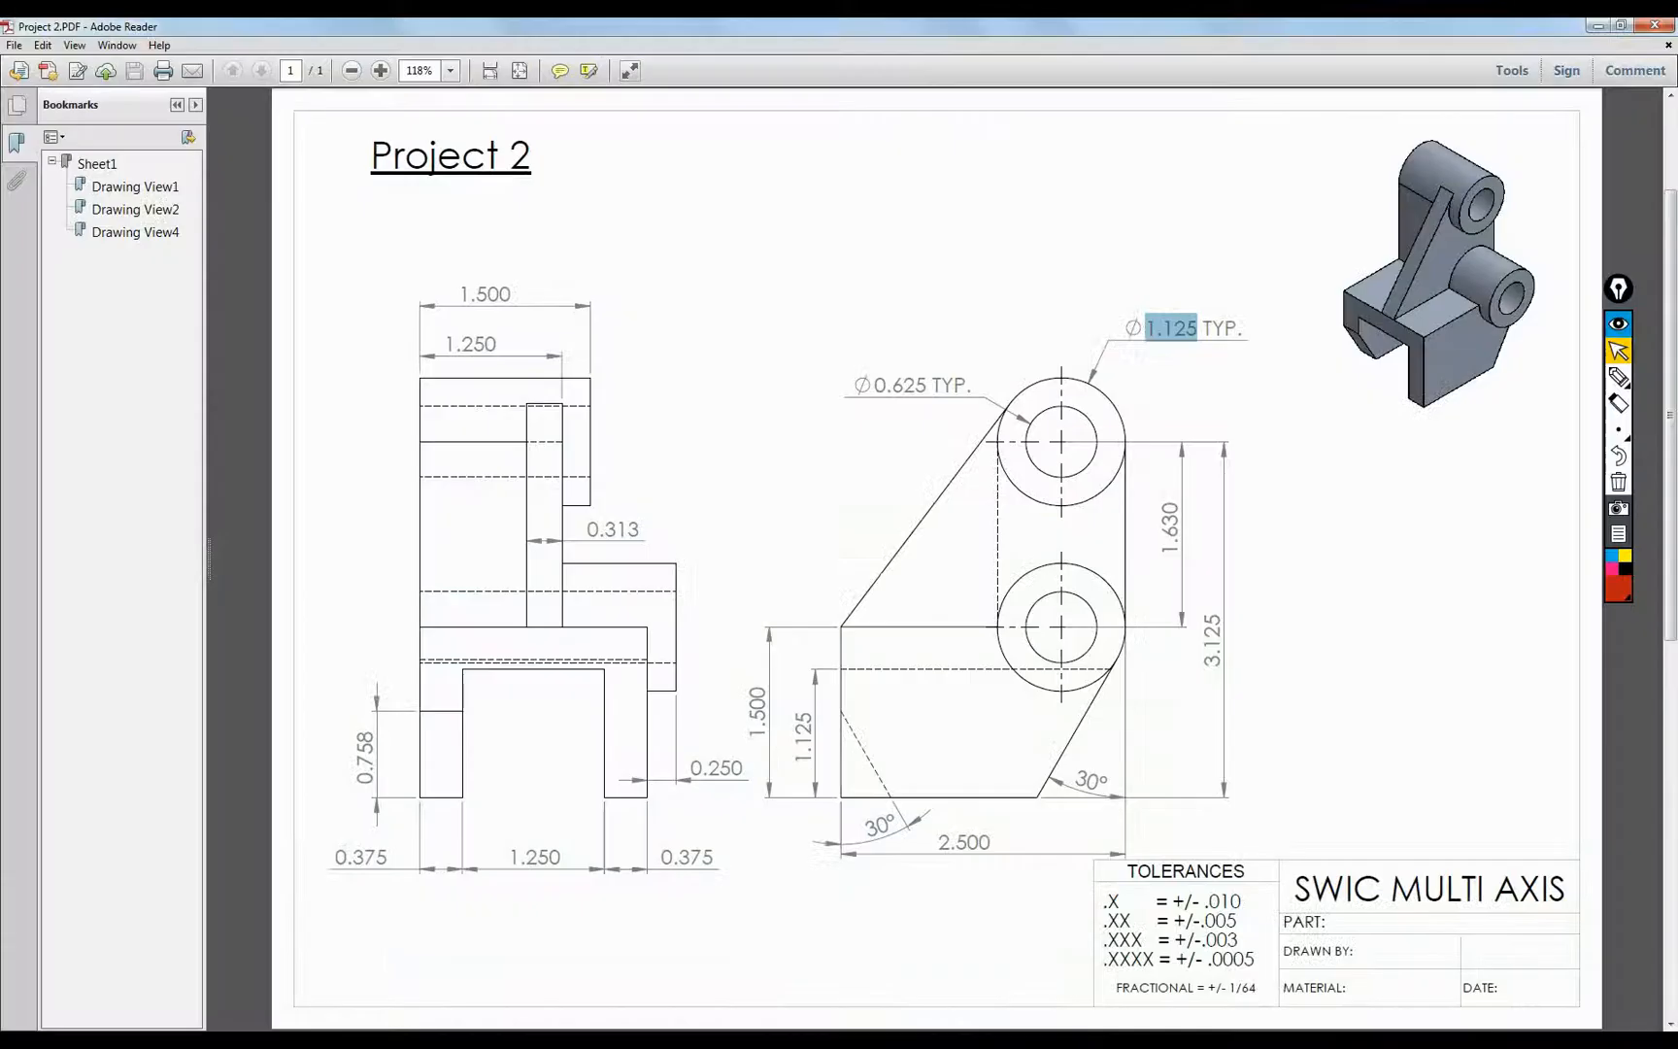
pyautogui.moveTo(1175, 506); pyautogui.dragTo(1172, 554)
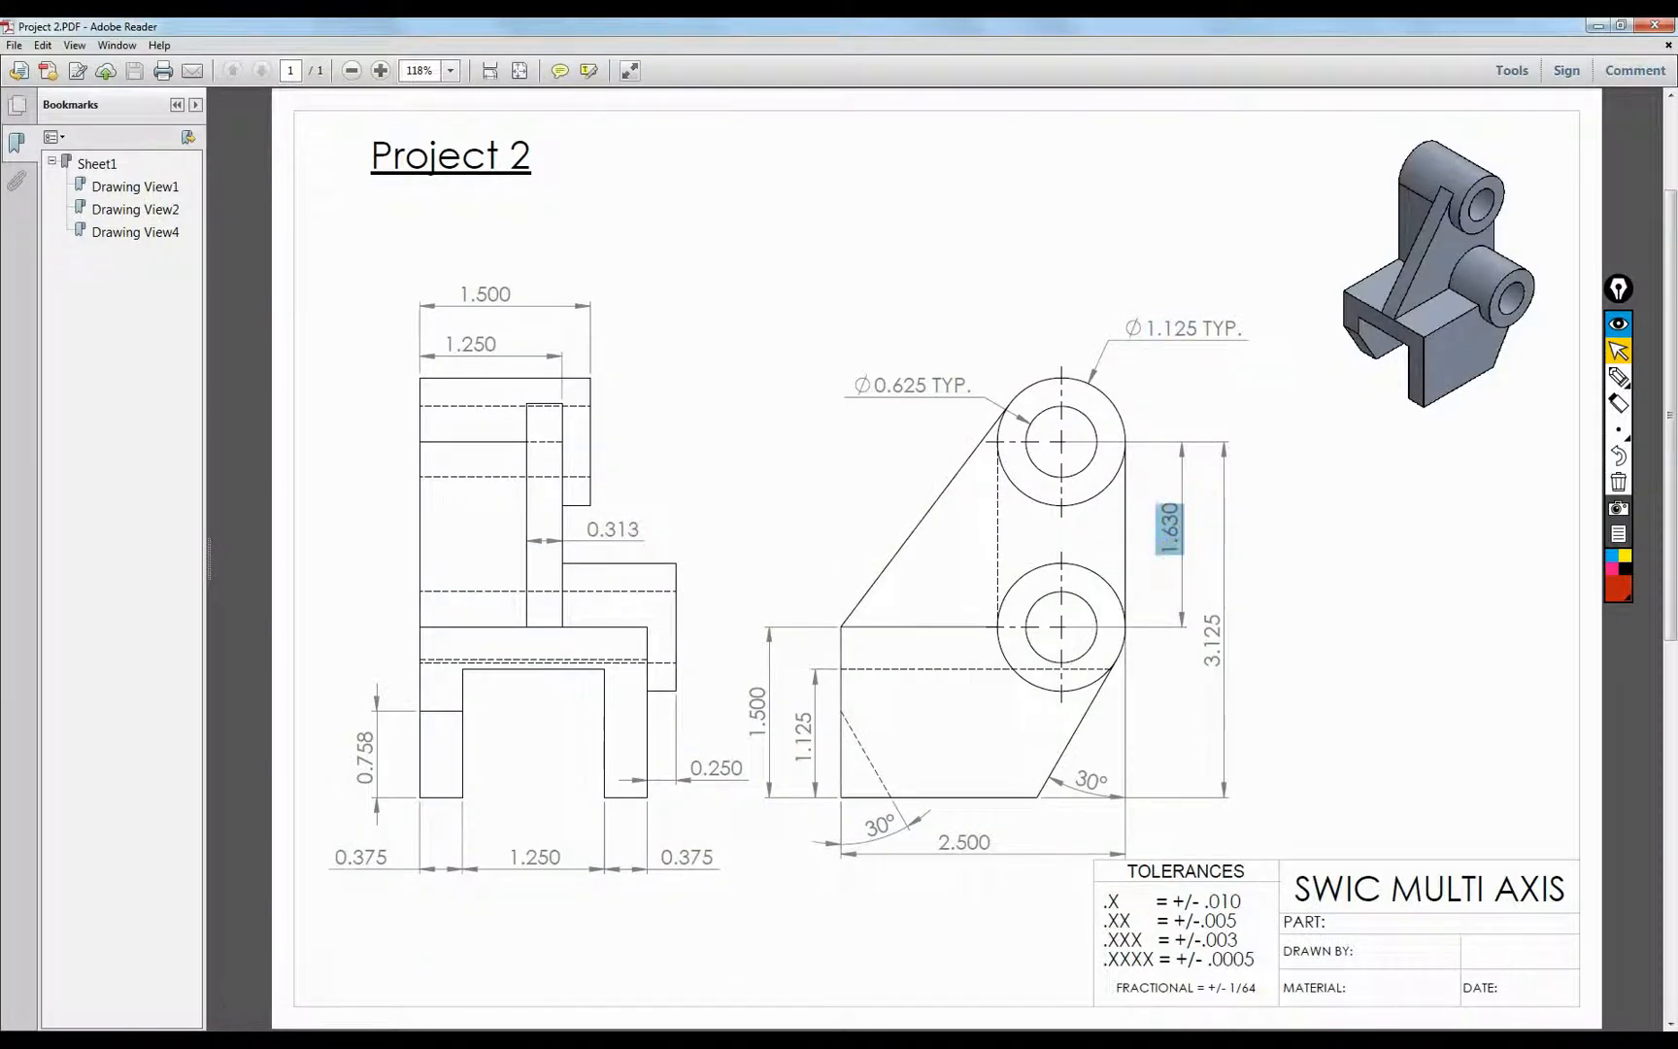
pyautogui.hotkey('alt', 'Tab')
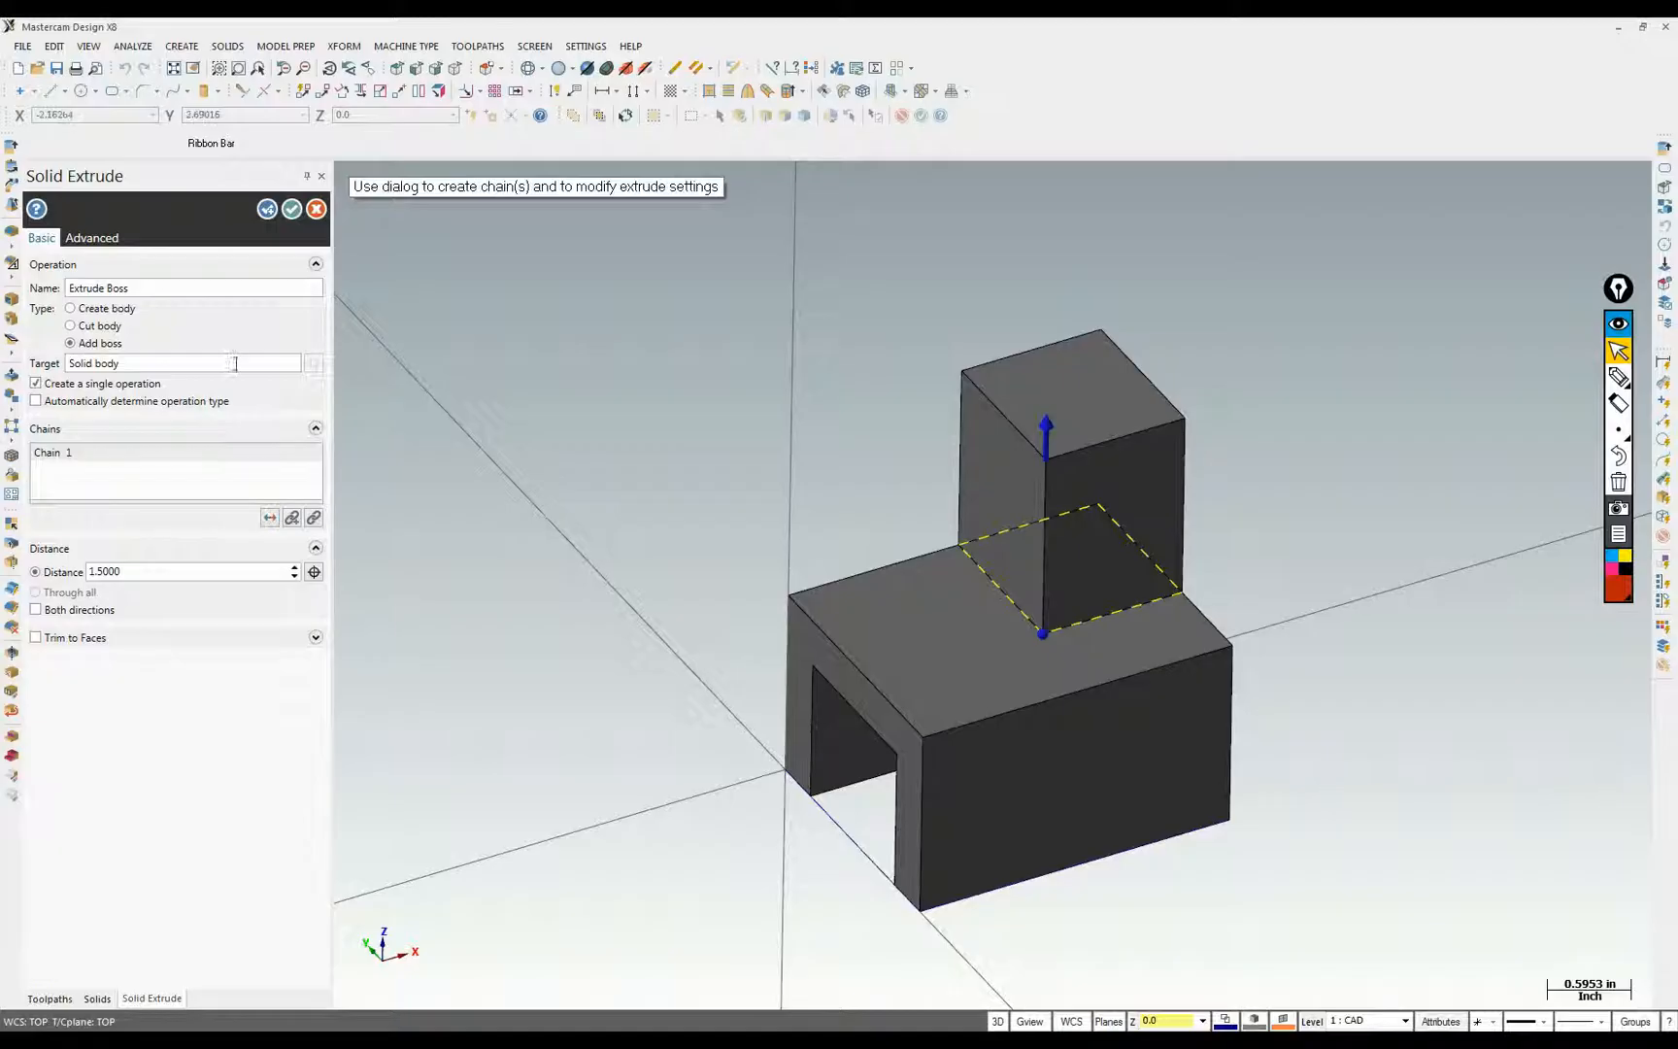
pyautogui.doubleClick(127, 572)
pyautogui.click(292, 209)
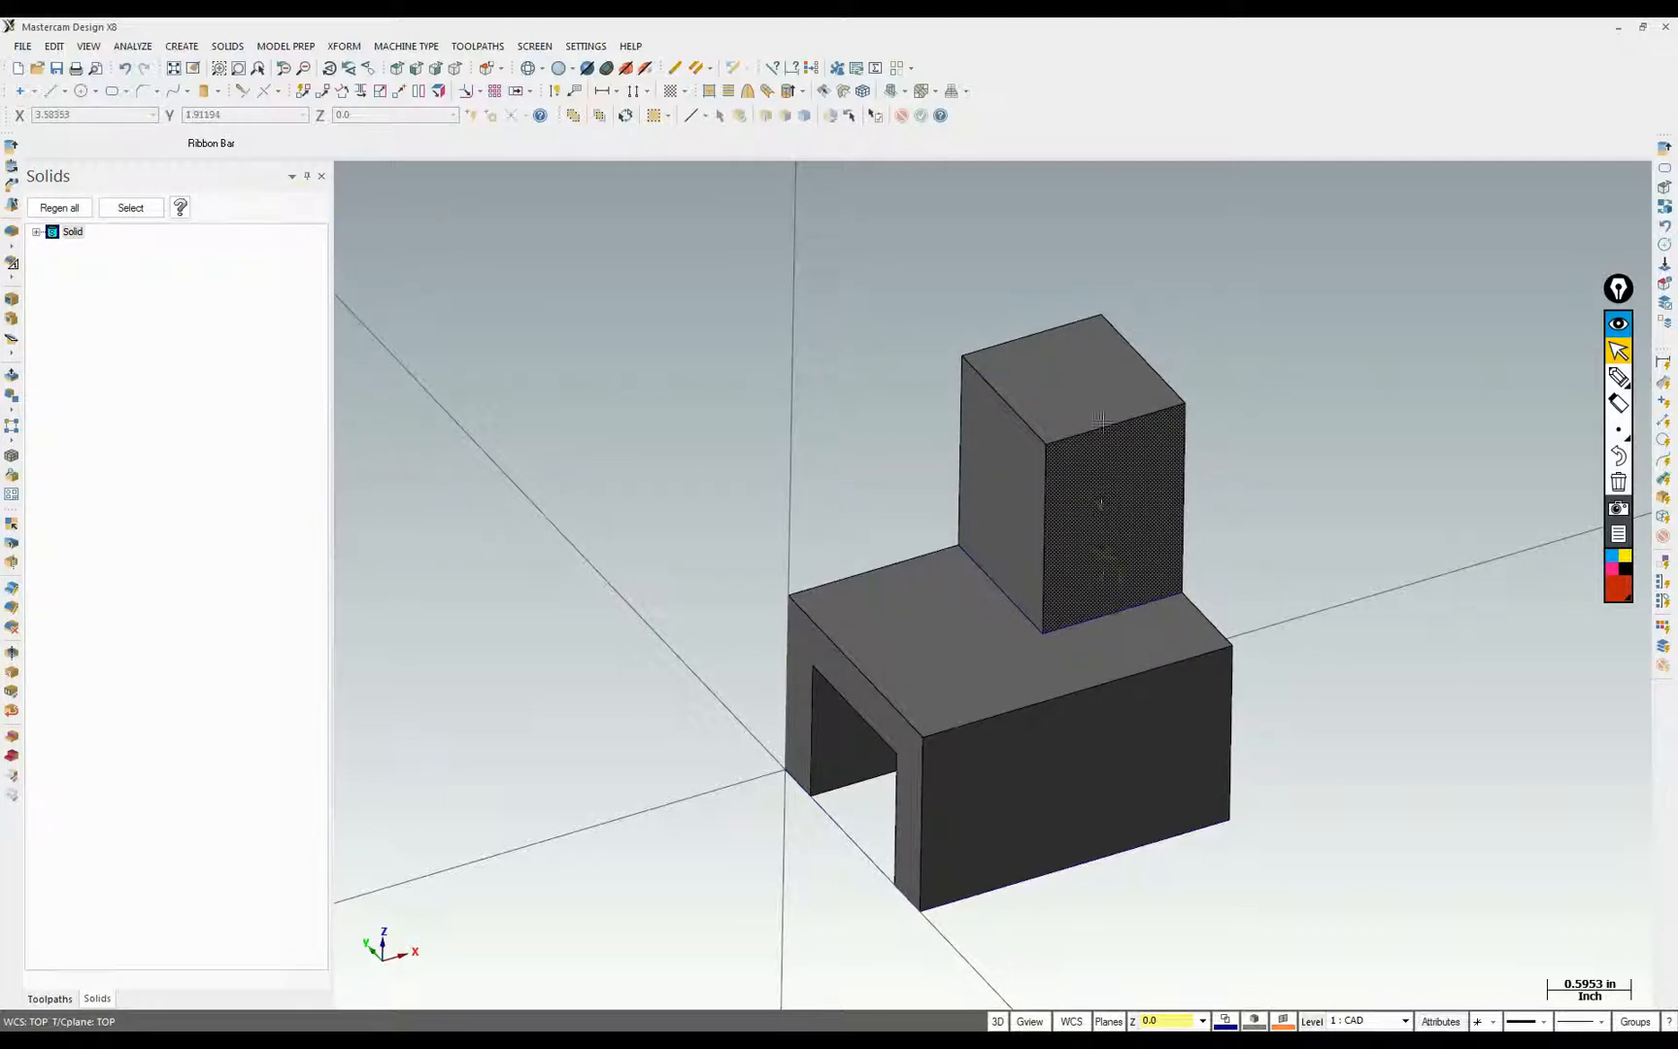
# Switch to Adobe Reader, mark the two cylinders in the drawing's side and isometric views, clear the marks and return to Mastercam
pyautogui.click(1045, 563)
pyautogui.click(254, 1039)
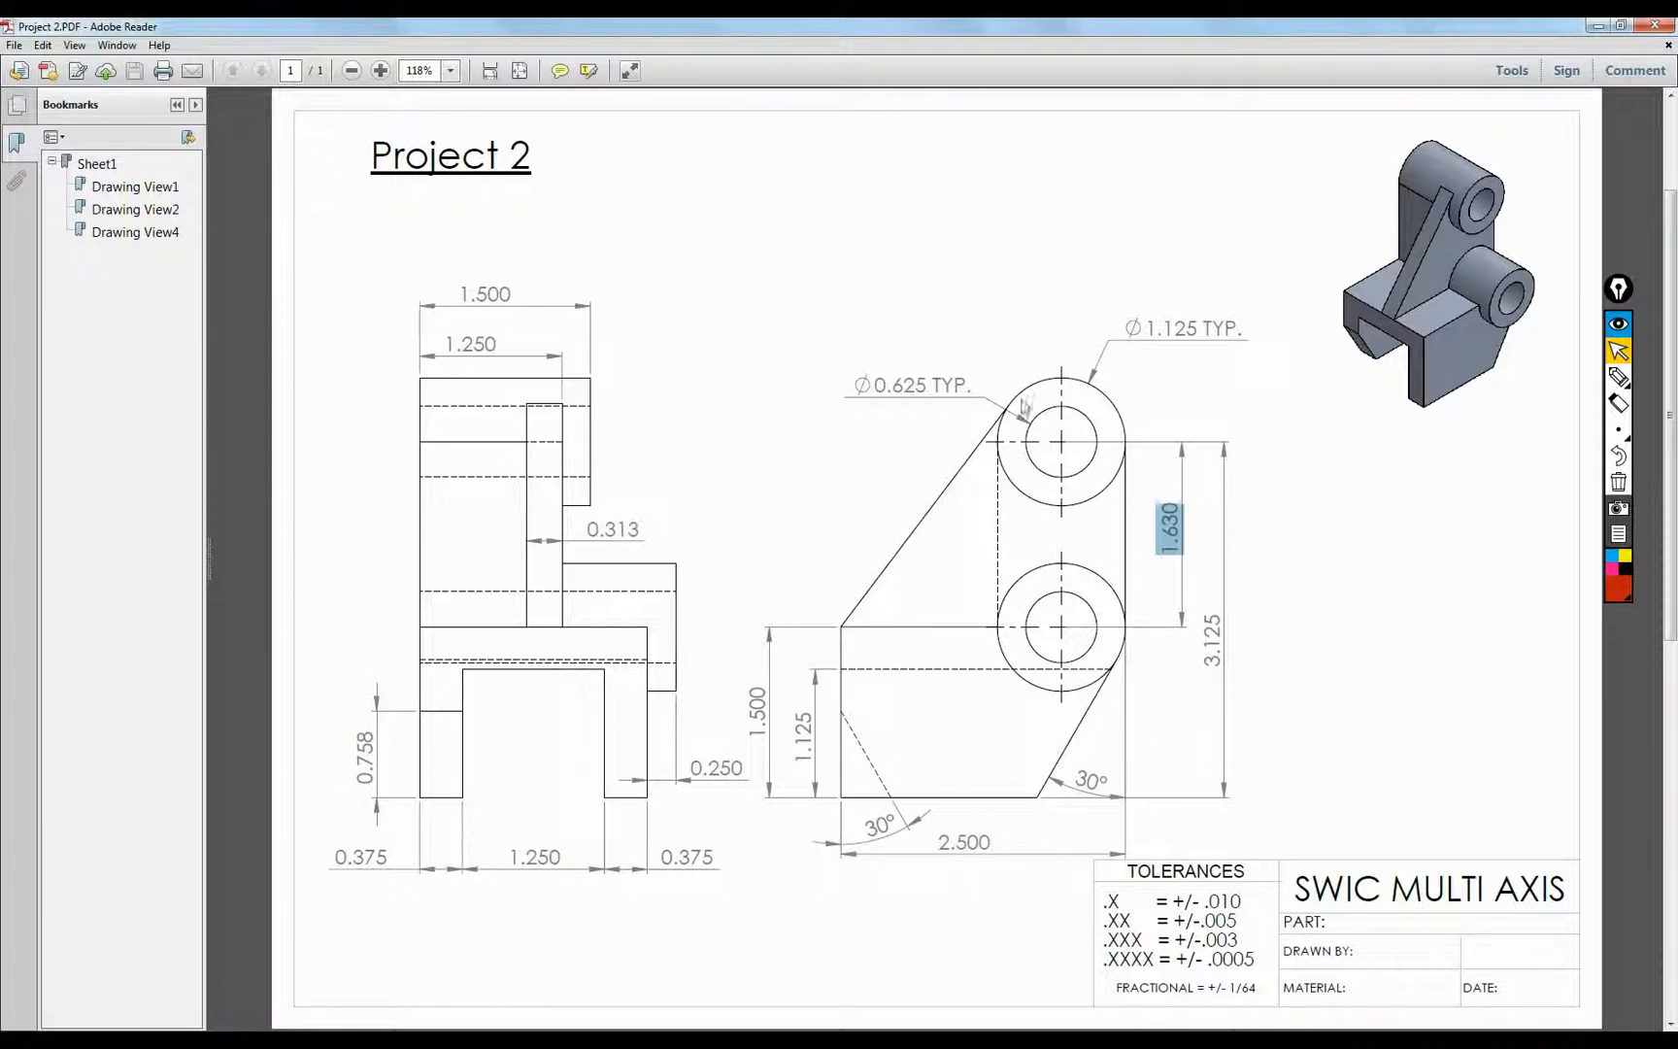
pyautogui.click(1618, 376)
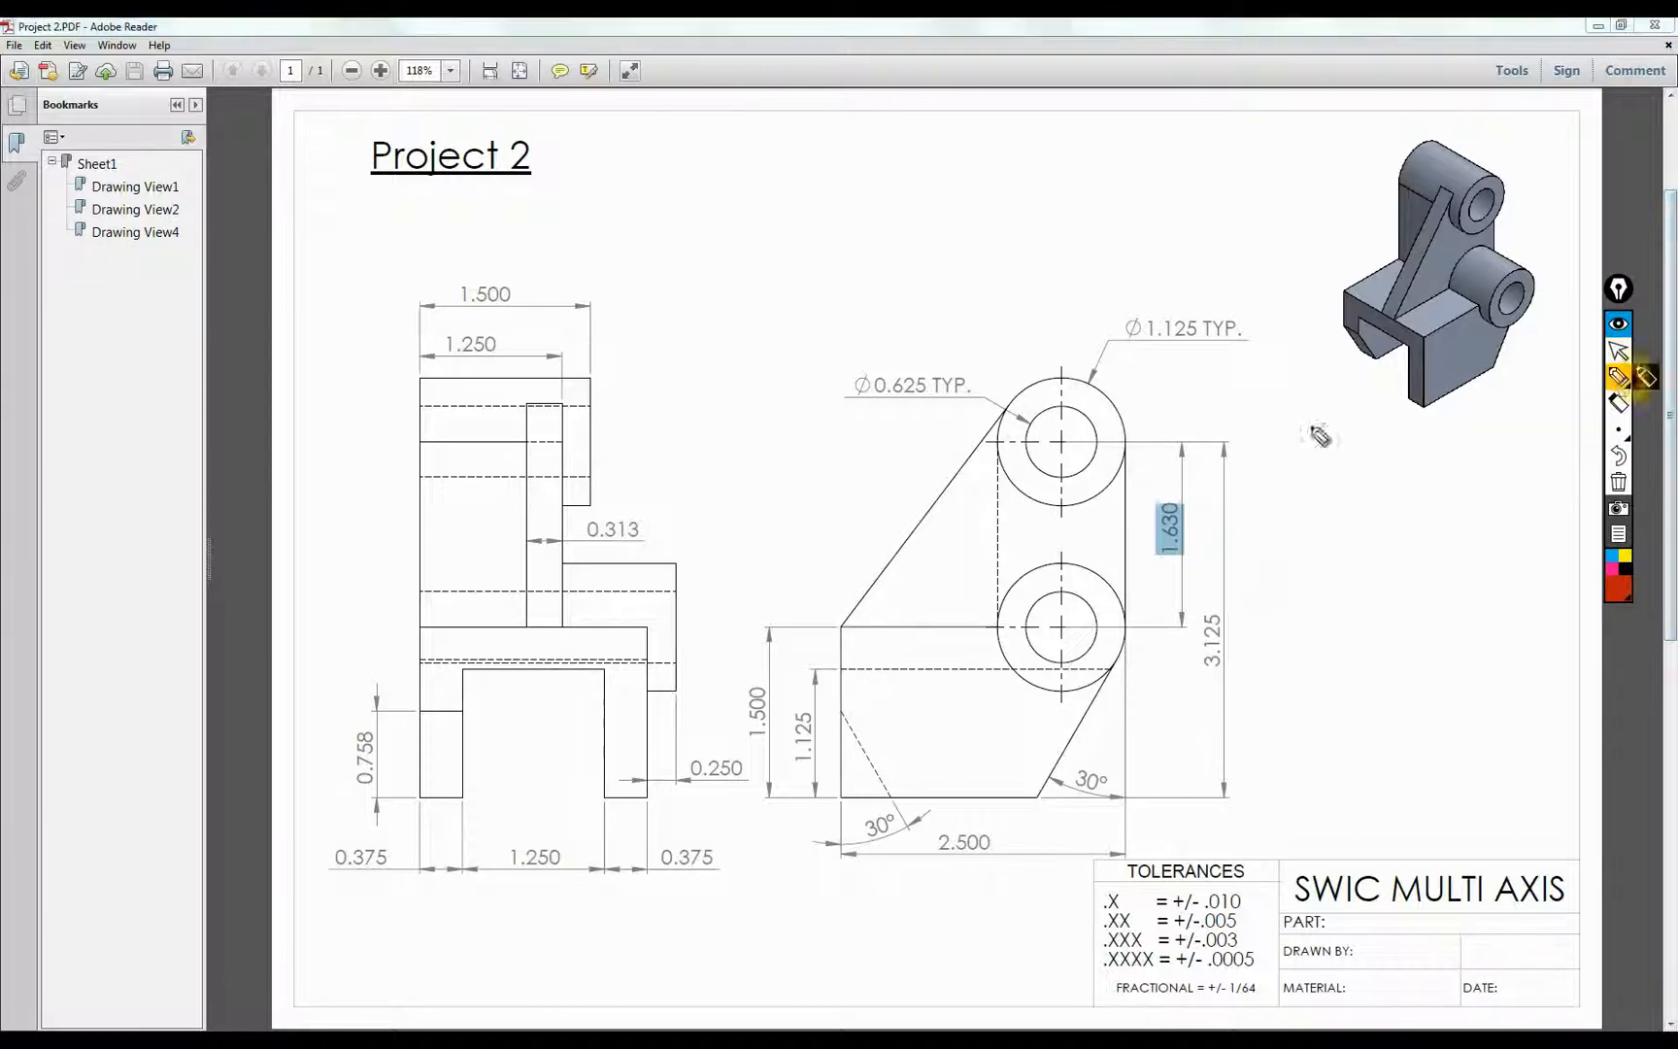
pyautogui.moveTo(1049, 377)
pyautogui.mouseDown()
pyautogui.moveTo(1012, 420)
pyautogui.moveTo(1097, 497)
pyautogui.mouseUp()
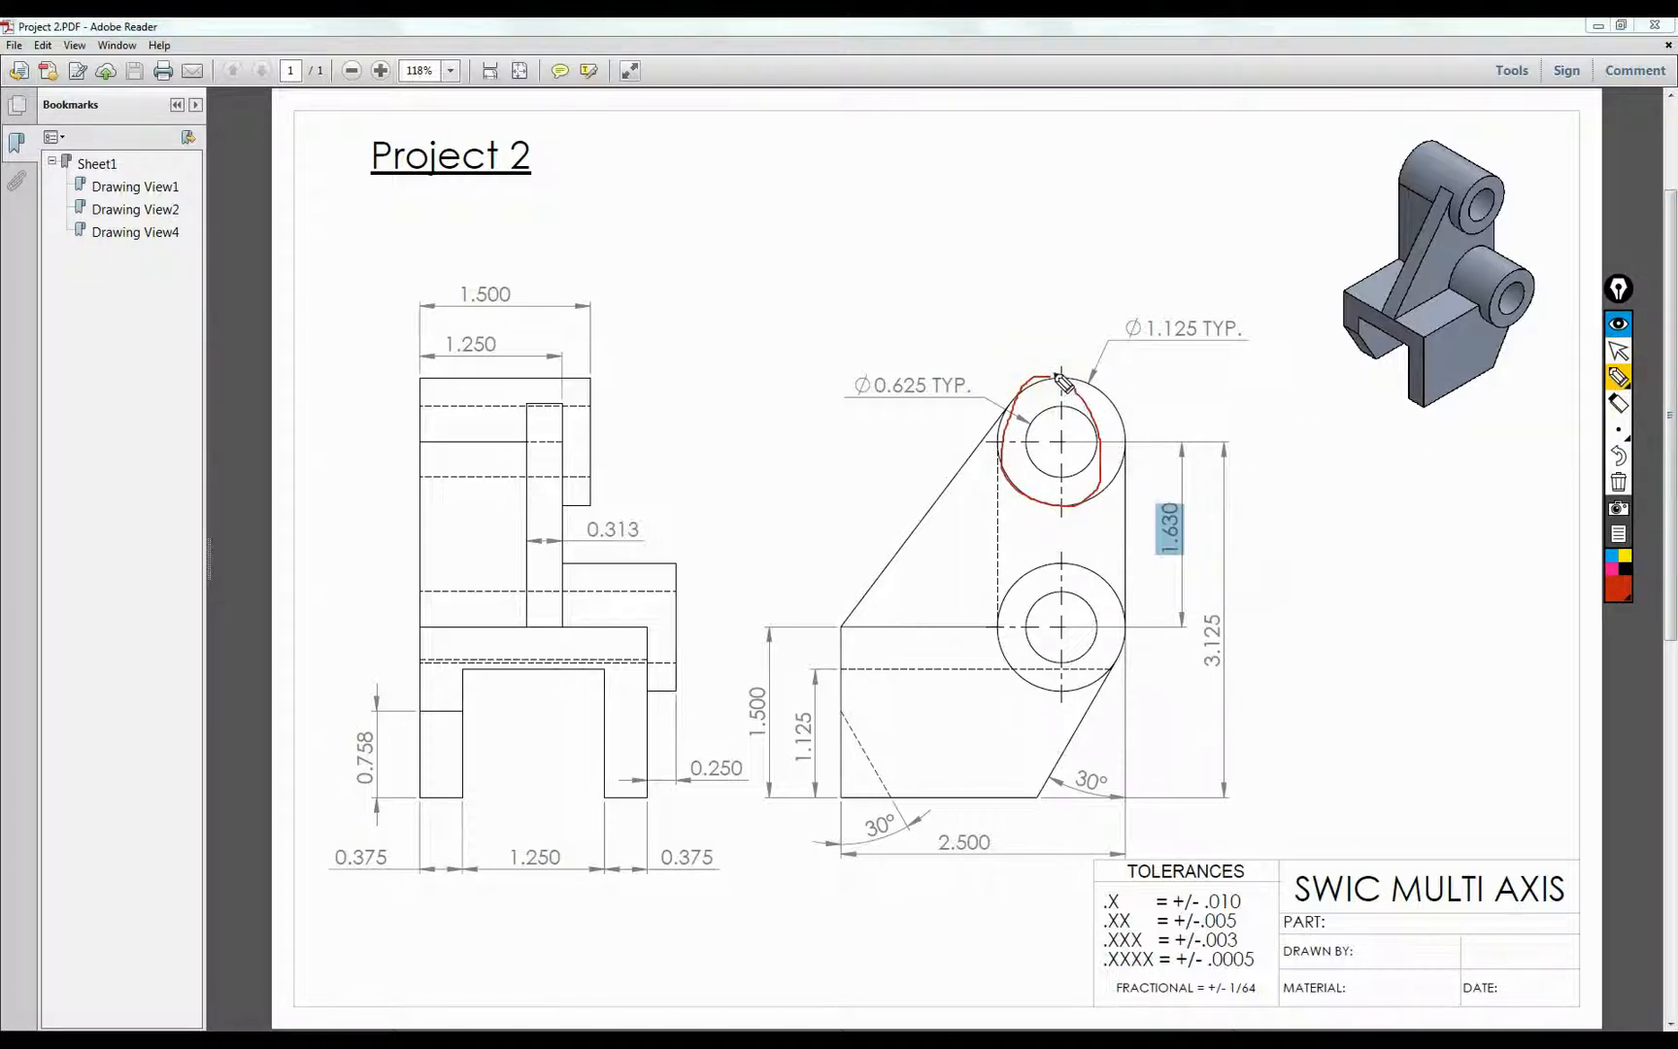
pyautogui.moveTo(1066, 563); pyautogui.dragTo(1051, 711)
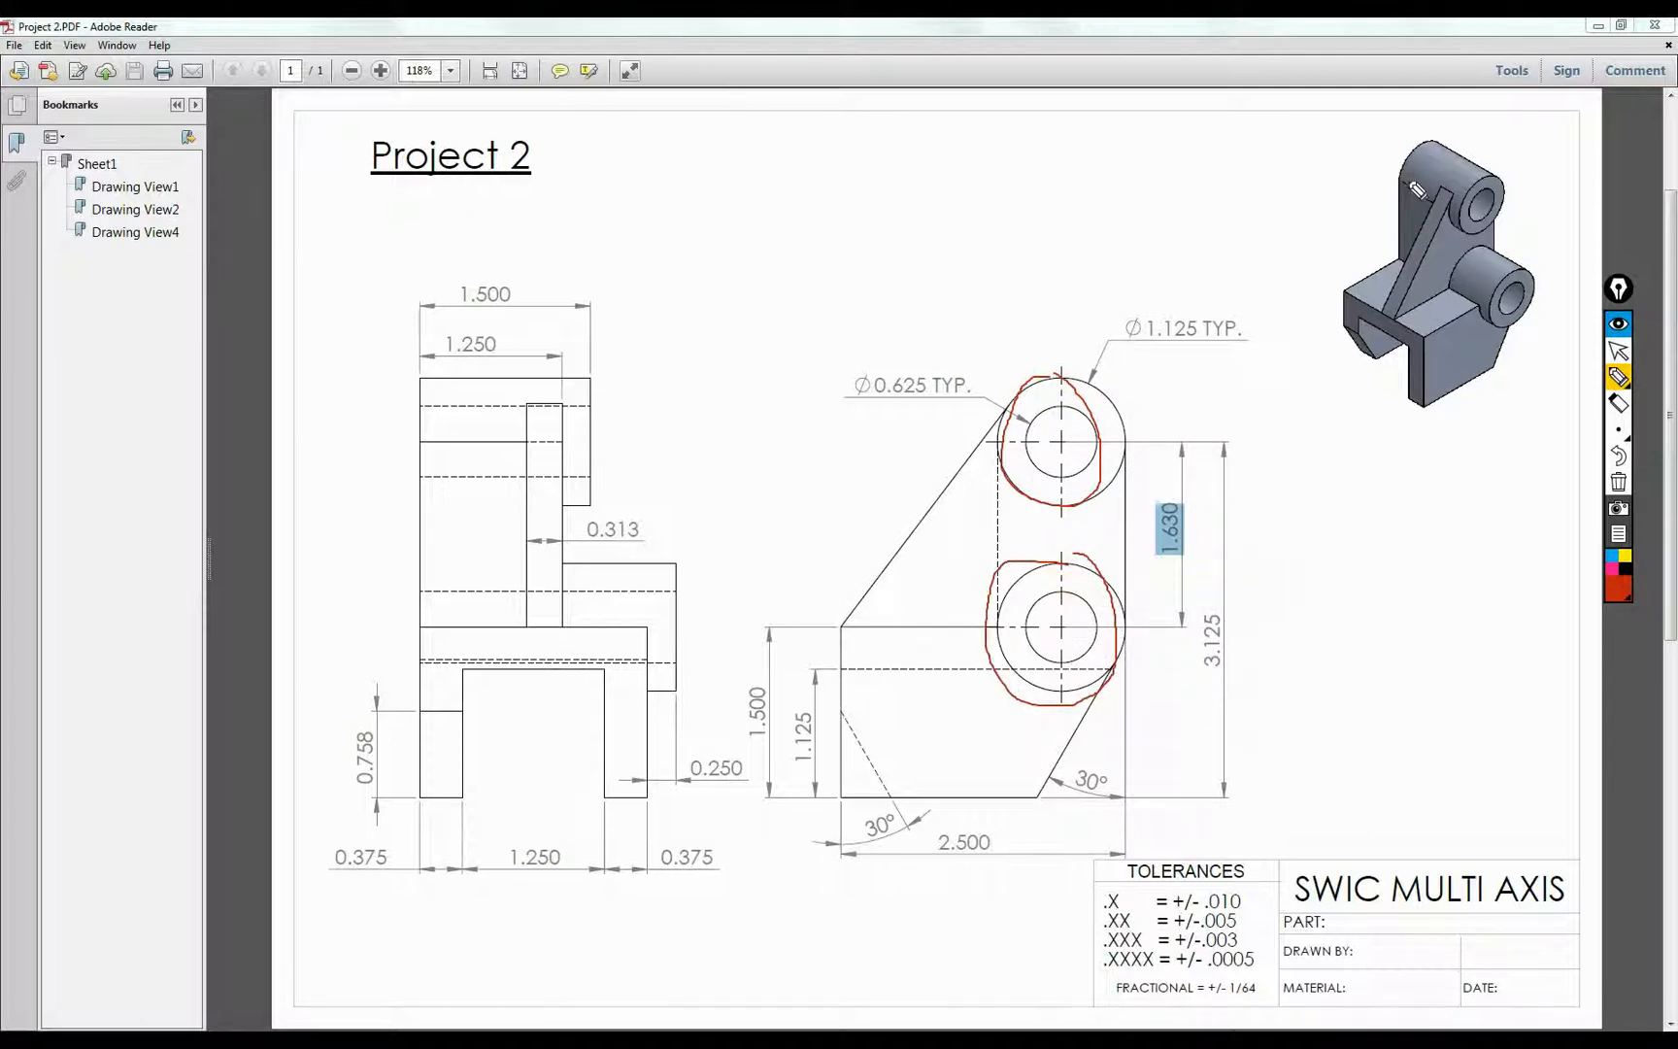
pyautogui.moveTo(1415, 189)
pyautogui.mouseDown()
pyautogui.moveTo(1477, 207)
pyautogui.moveTo(1491, 291)
pyautogui.mouseUp()
pyautogui.click(1618, 483)
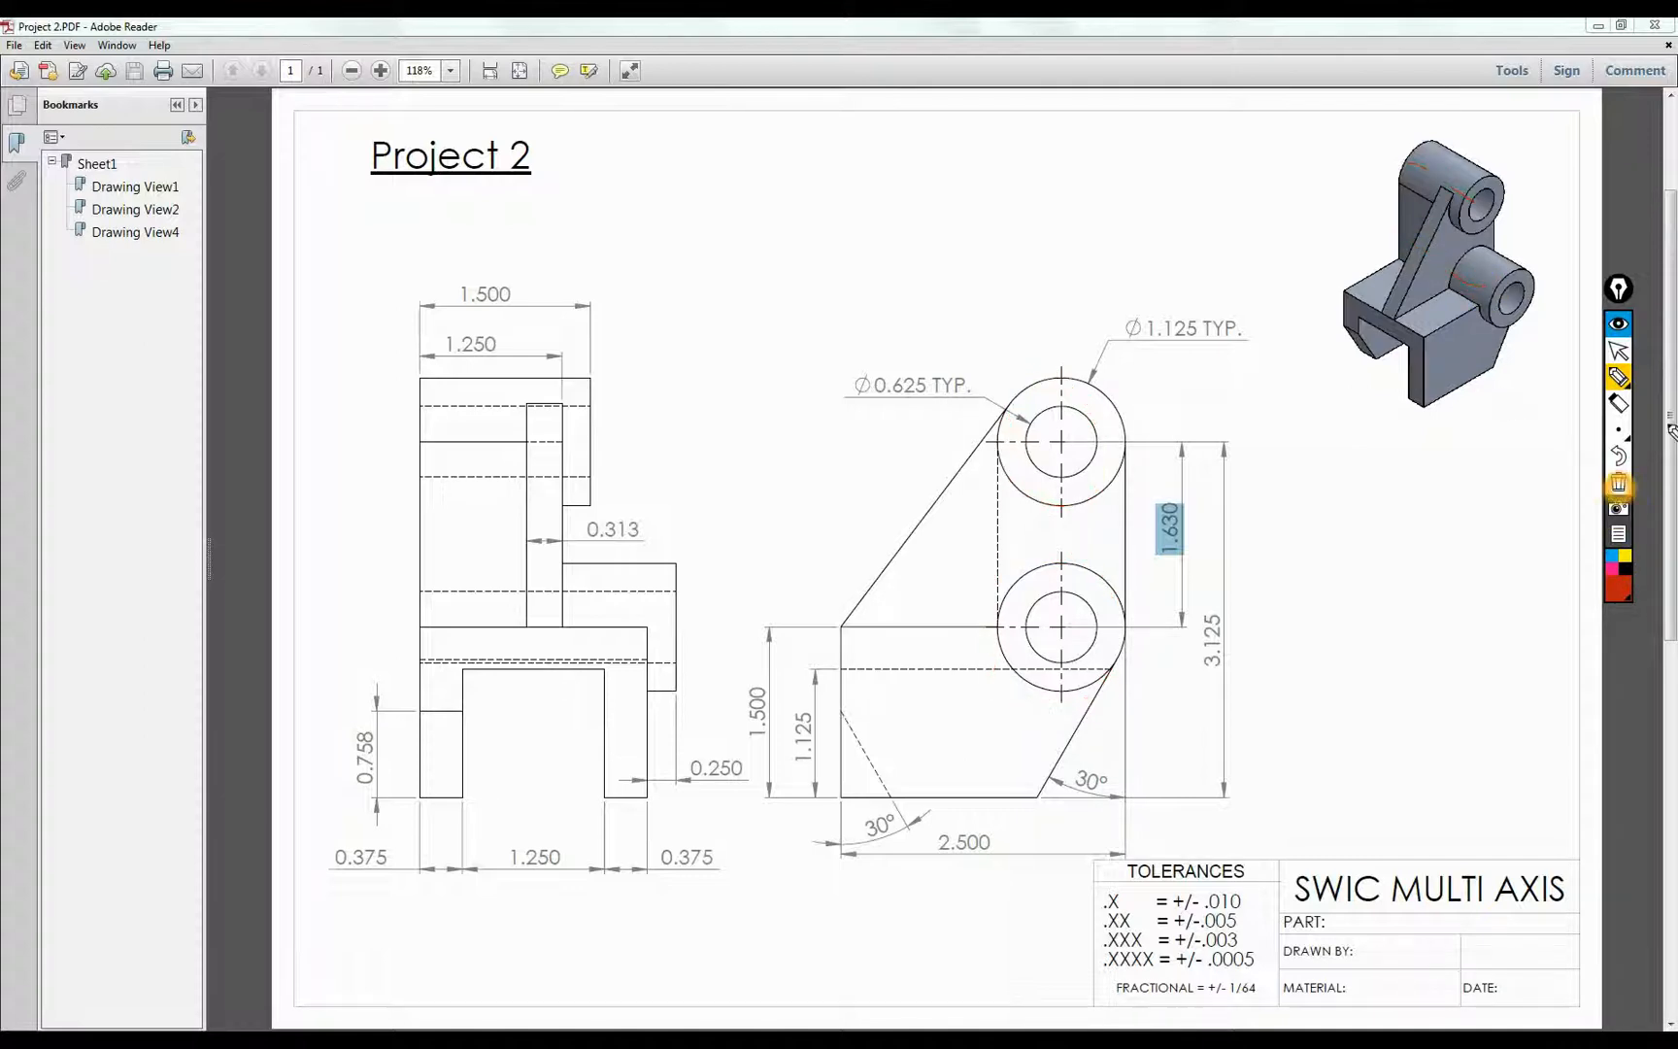
pyautogui.click(1618, 357)
pyautogui.click(426, 1039)
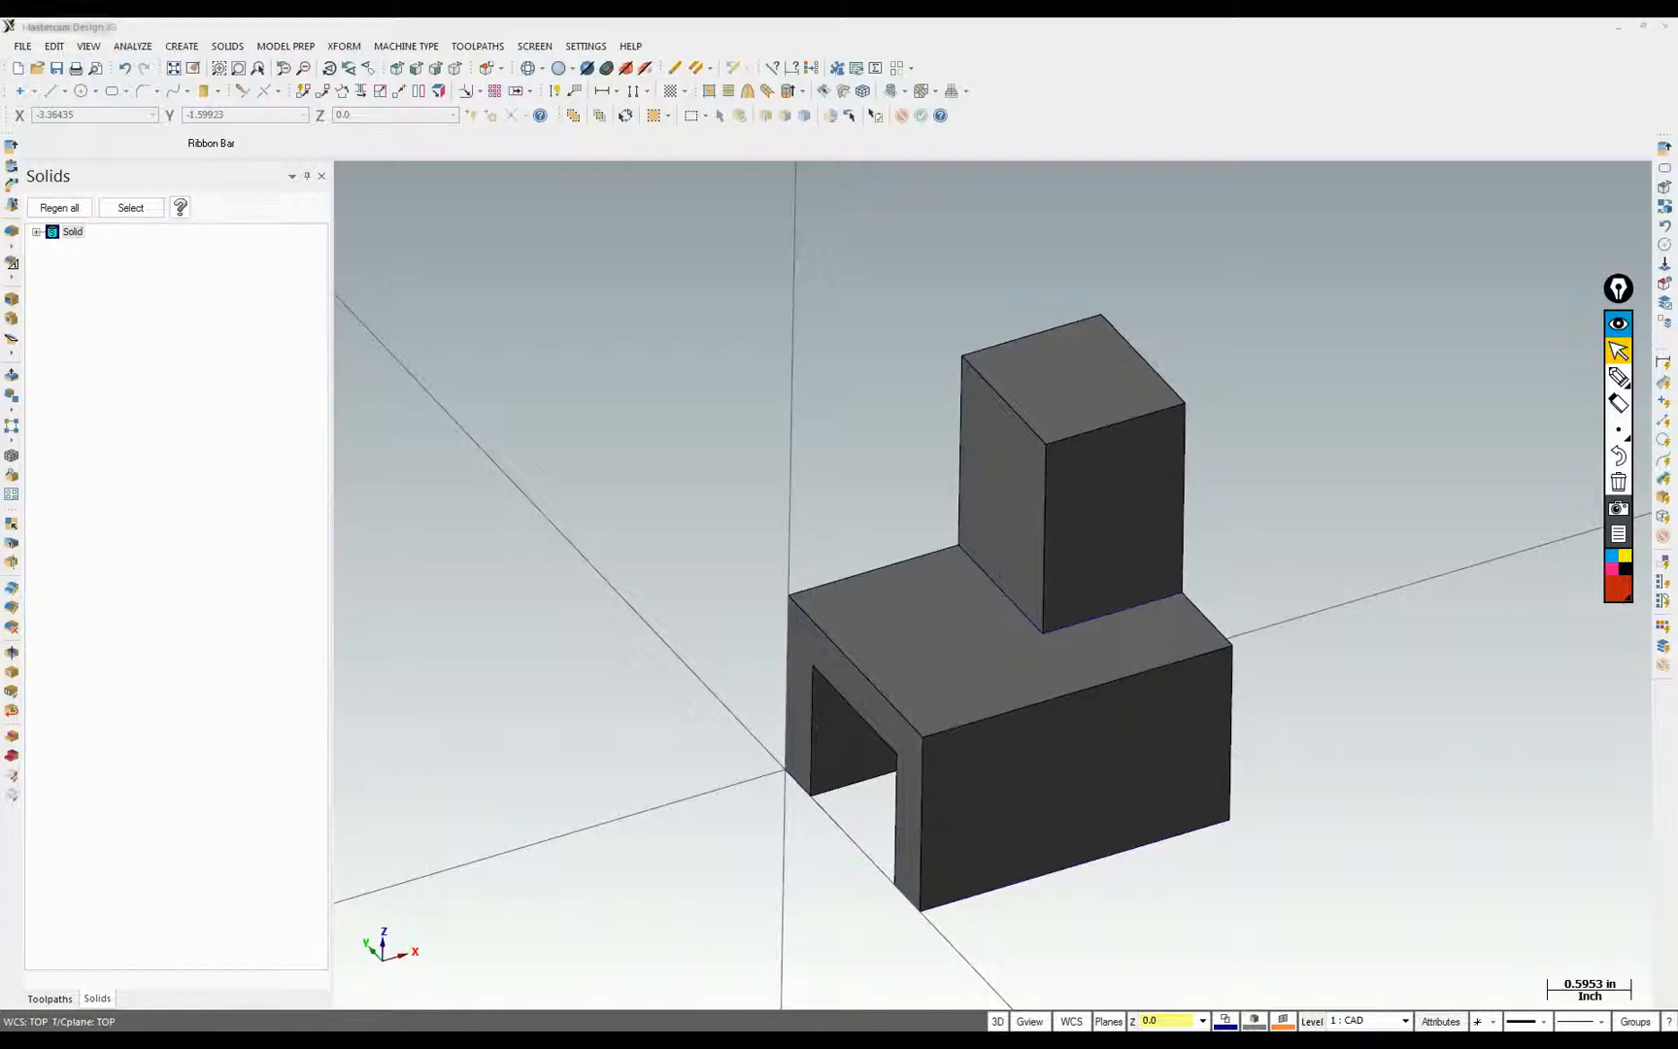
# Look up the cylinders' typical outer diameter on the drawing in Adobe Reader and switch back to Mastercam
pyautogui.click(257, 1039)
pyautogui.click(1156, 333)
pyautogui.moveTo(1145, 328); pyautogui.dragTo(1203, 328)
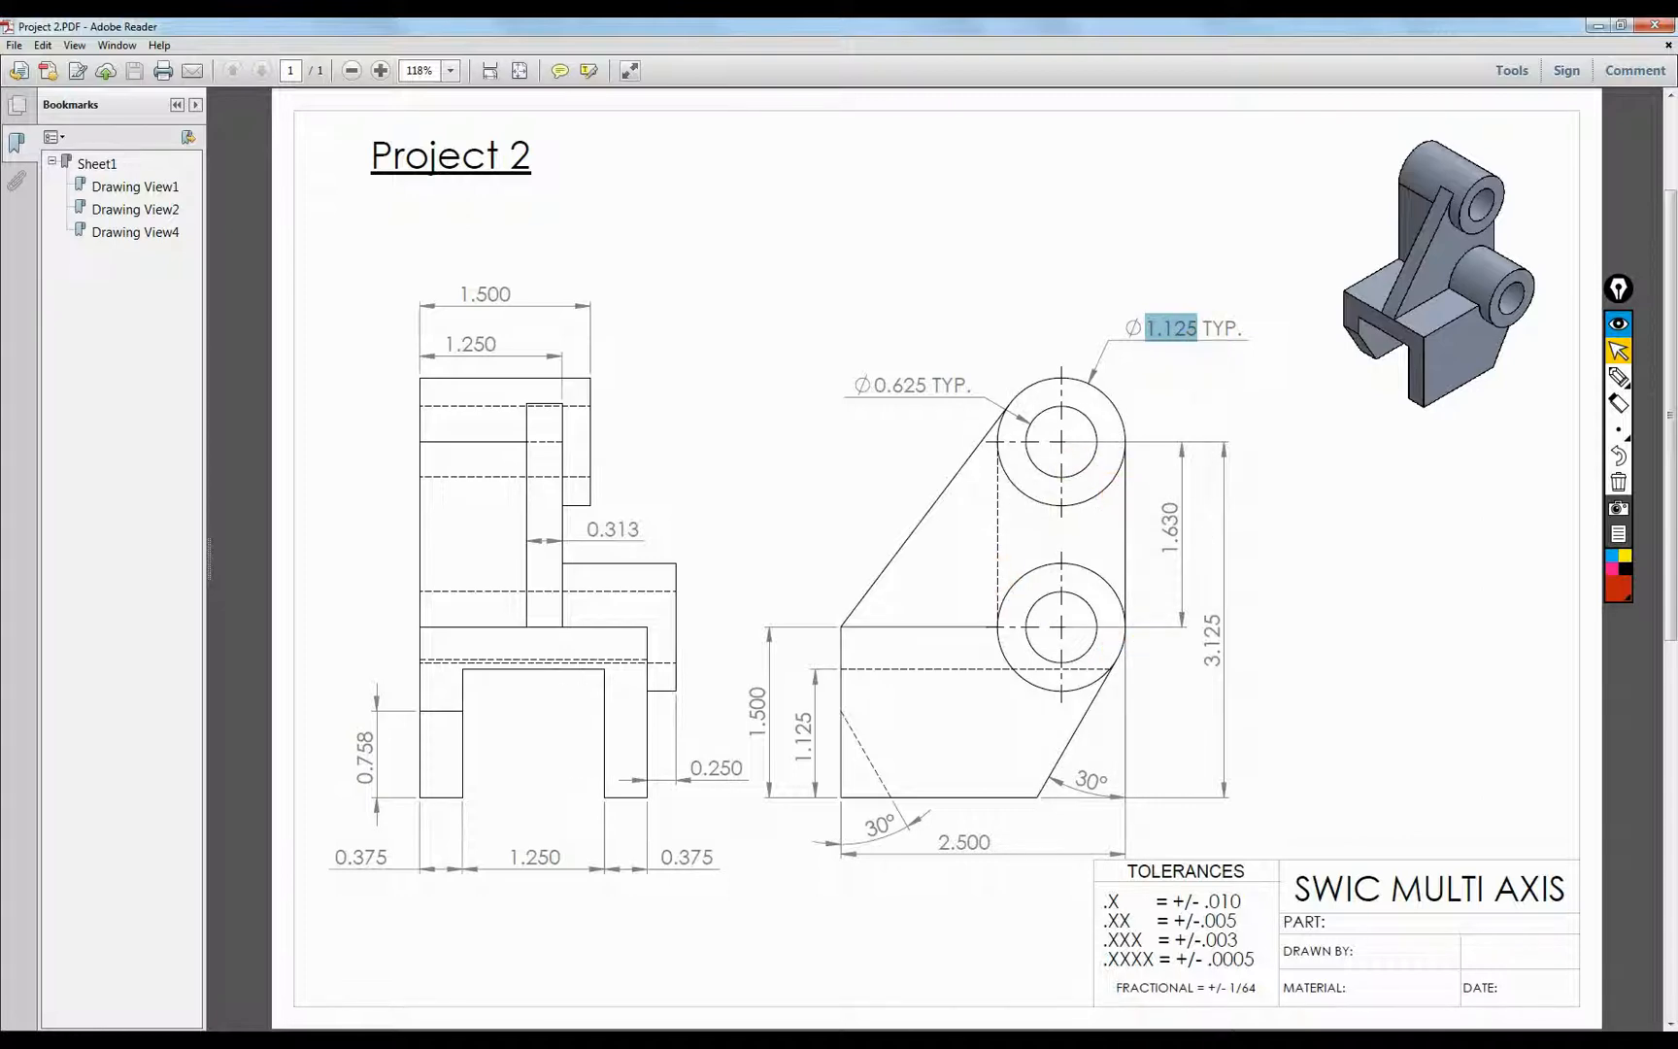
pyautogui.click(291, 1039)
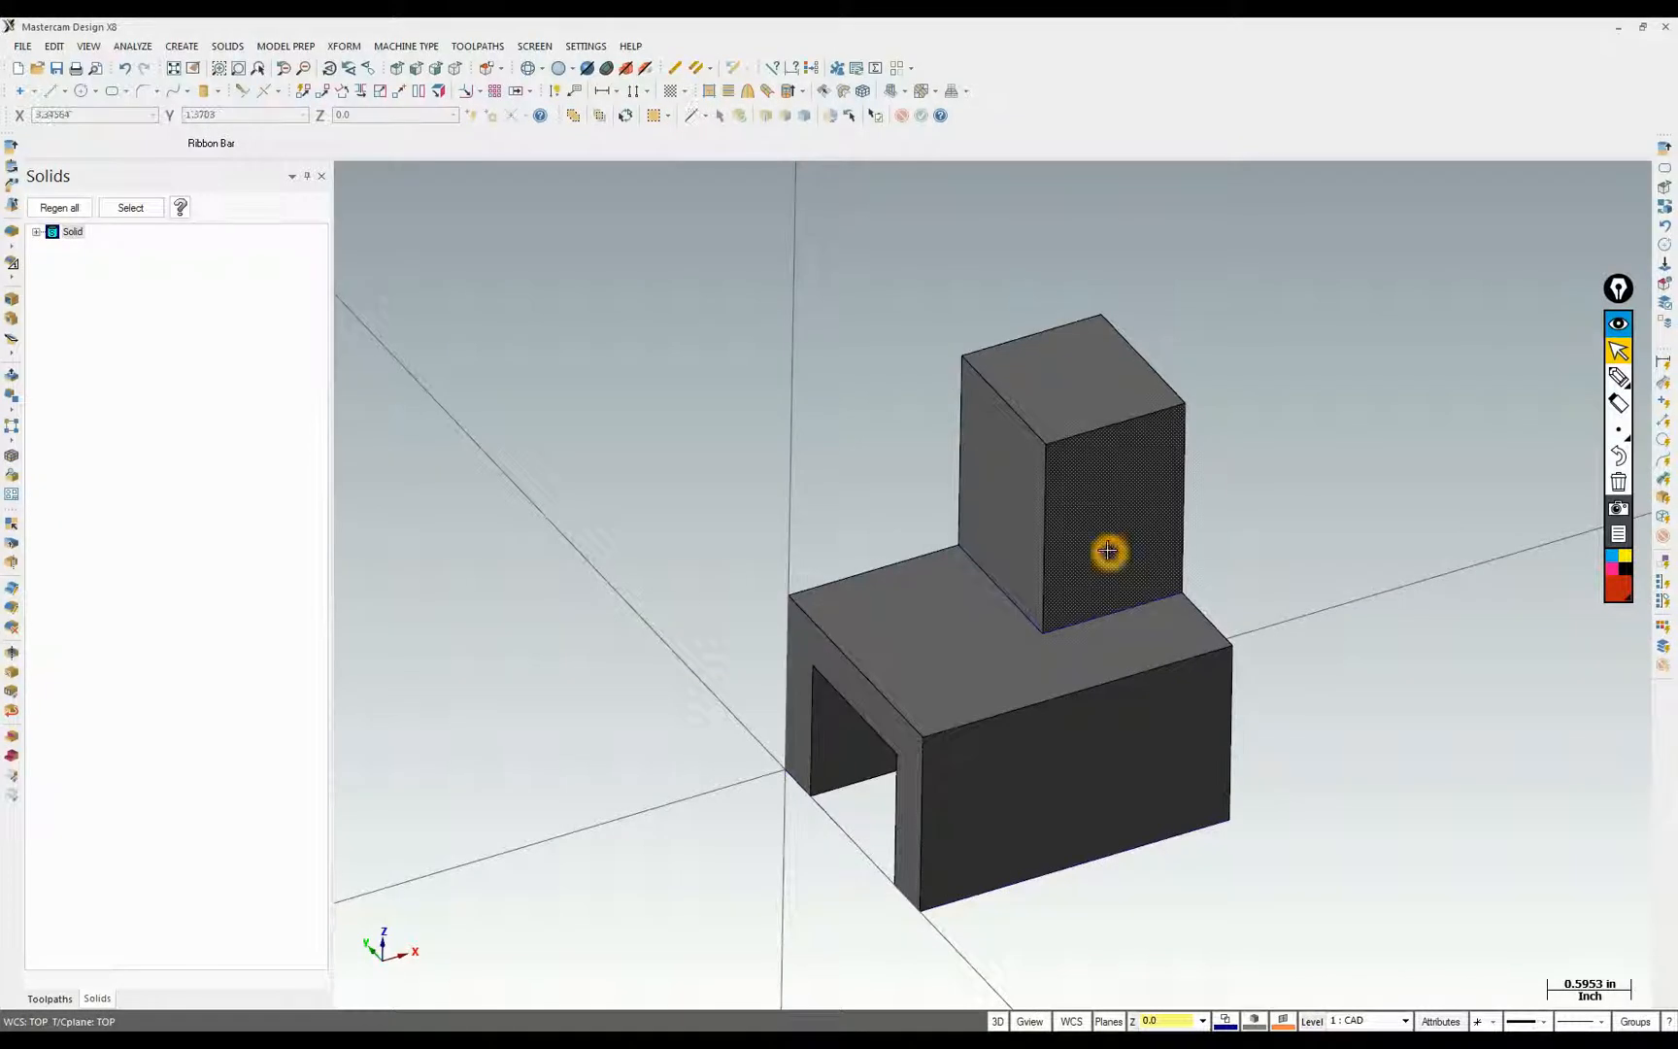
# Turn the model to show its back face and set both the WCS and the construction plane to Back
pyautogui.moveTo(1211, 517); pyautogui.dragTo(836, 588, button='middle')
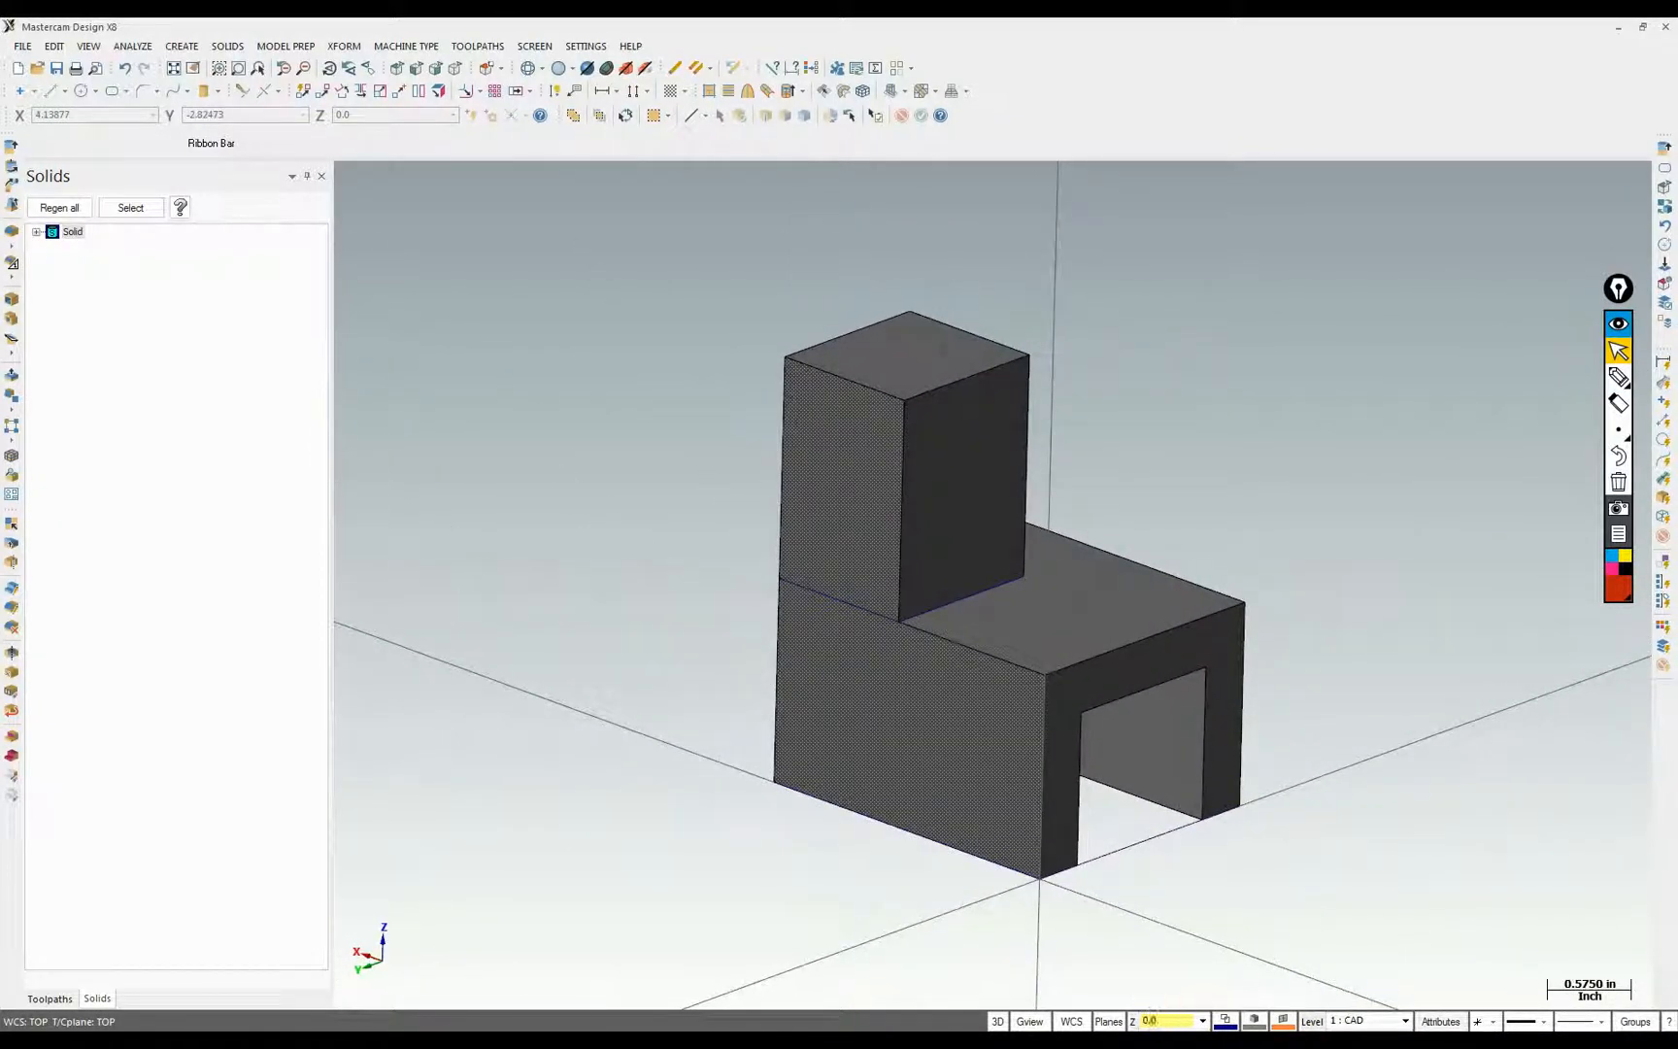
pyautogui.rightClick(1050, 592)
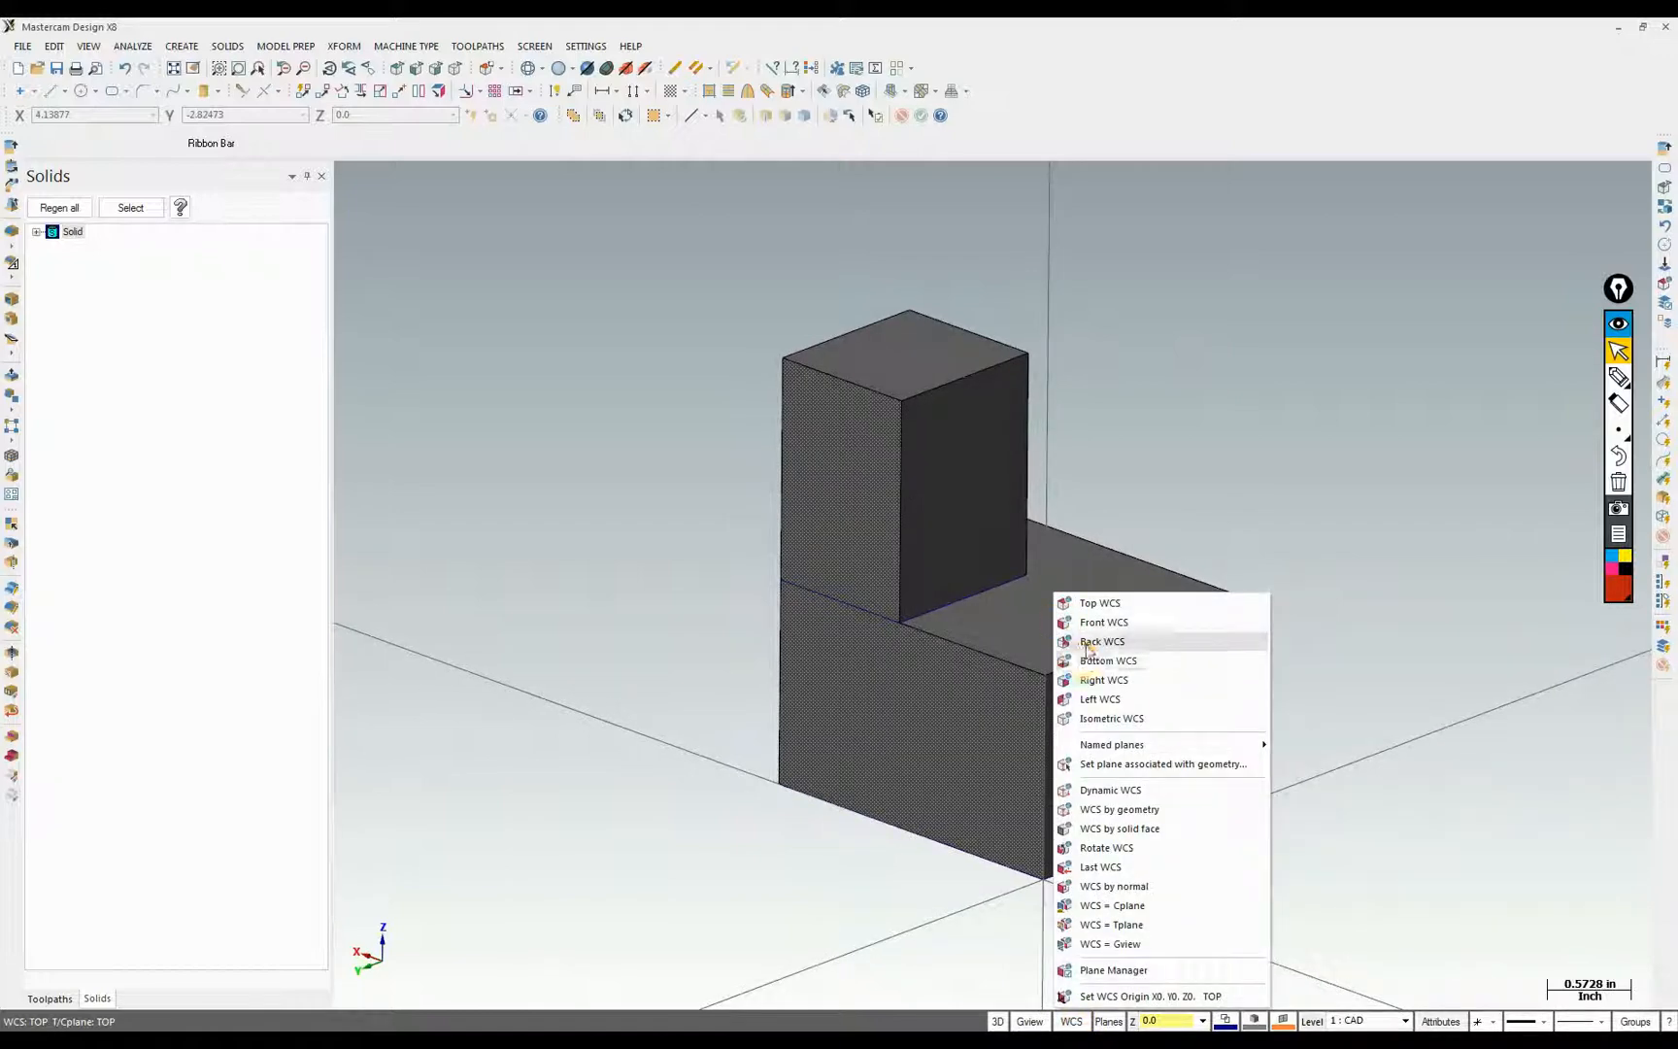
pyautogui.click(1086, 644)
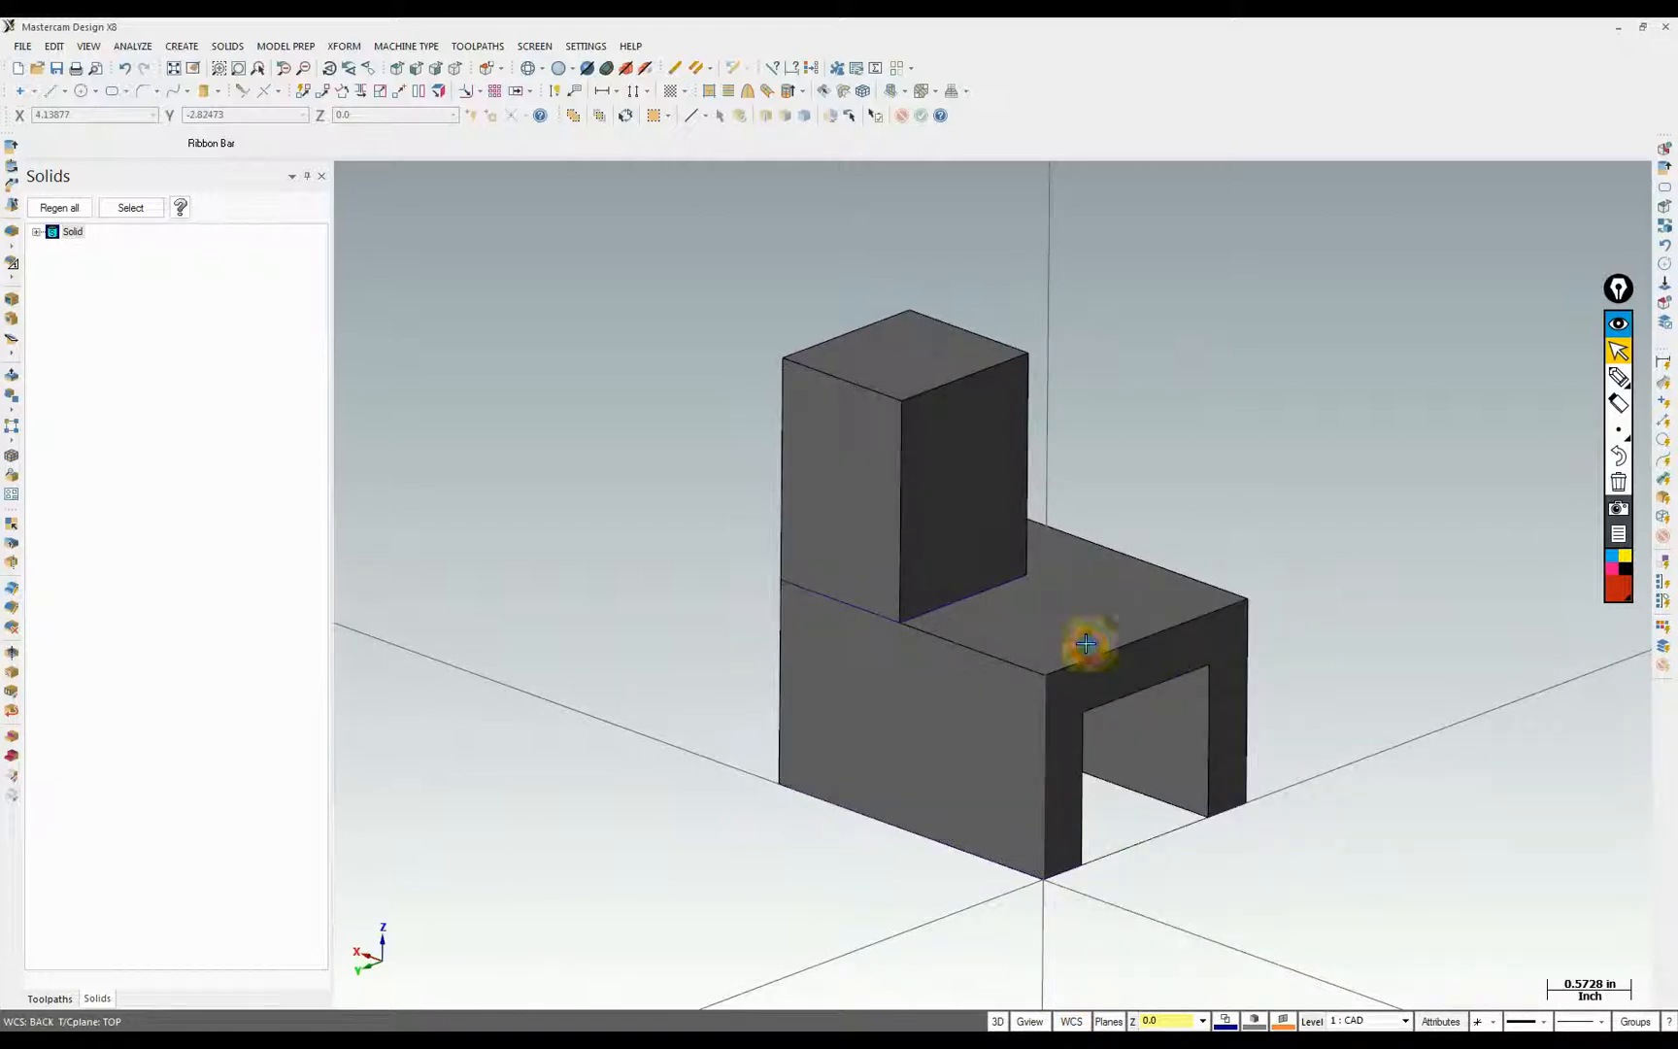
pyautogui.click(396, 75)
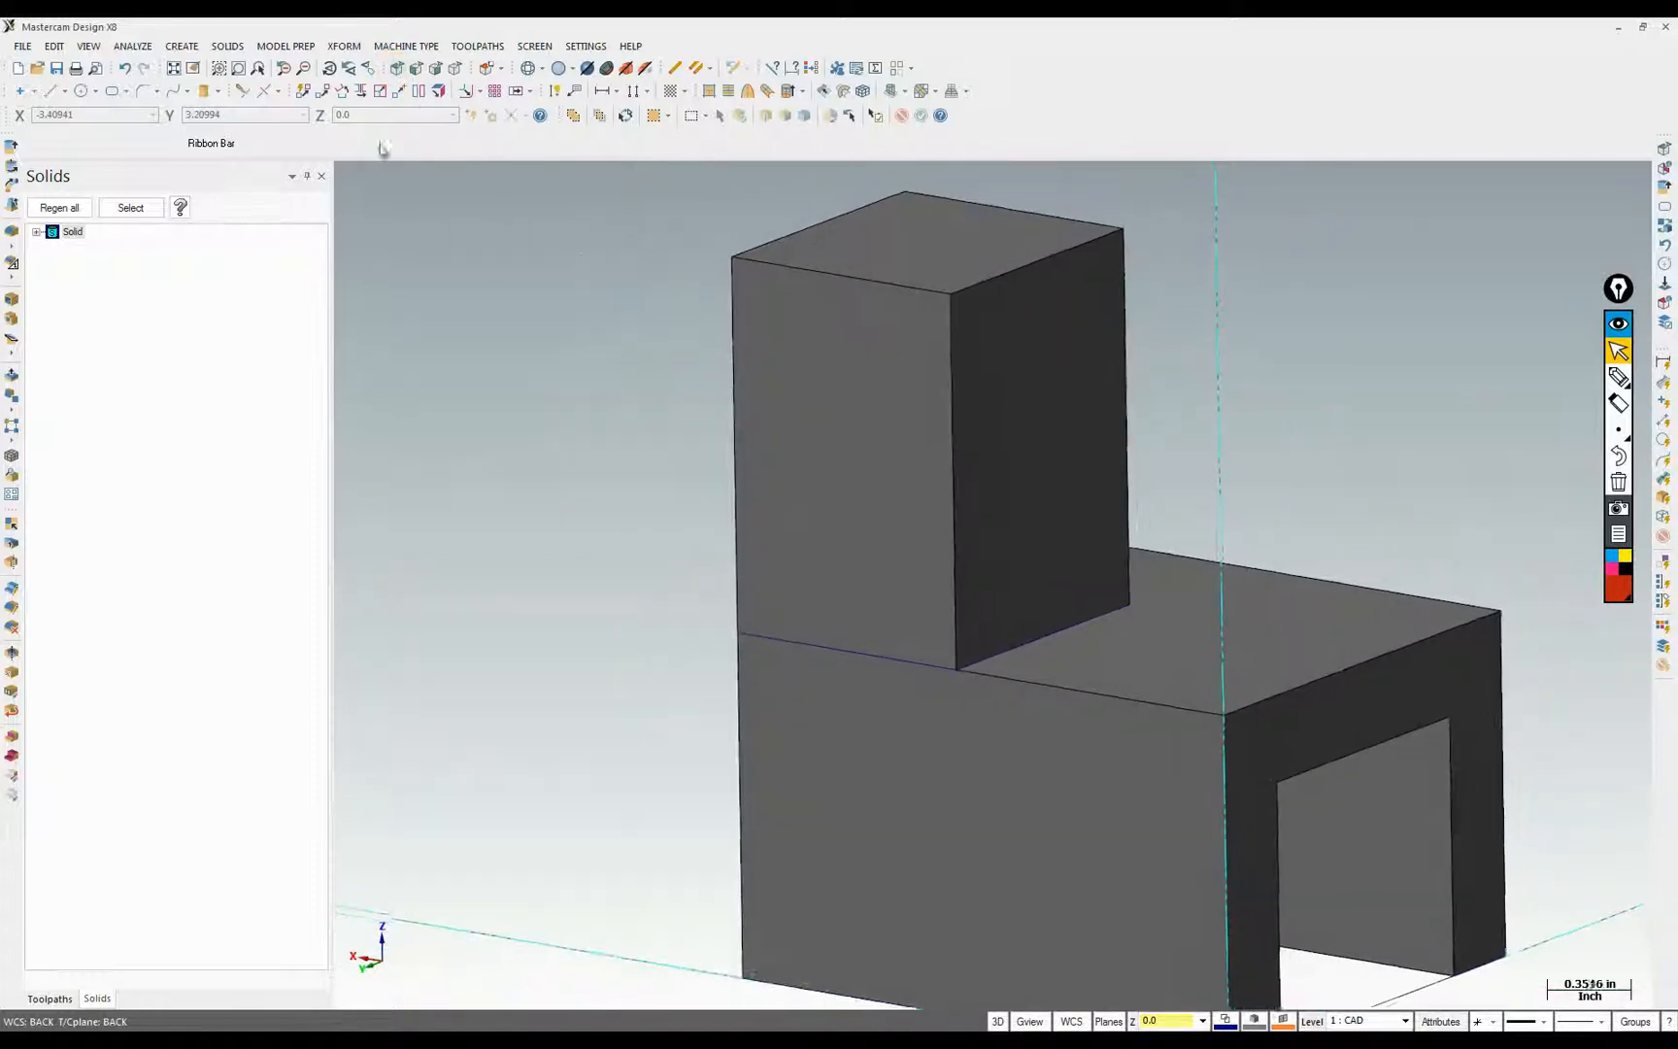
# Draw two 1.125 diameter circles on the back face, centred on the midpoints of the upright block's top and bottom edges
pyautogui.click(82, 91)
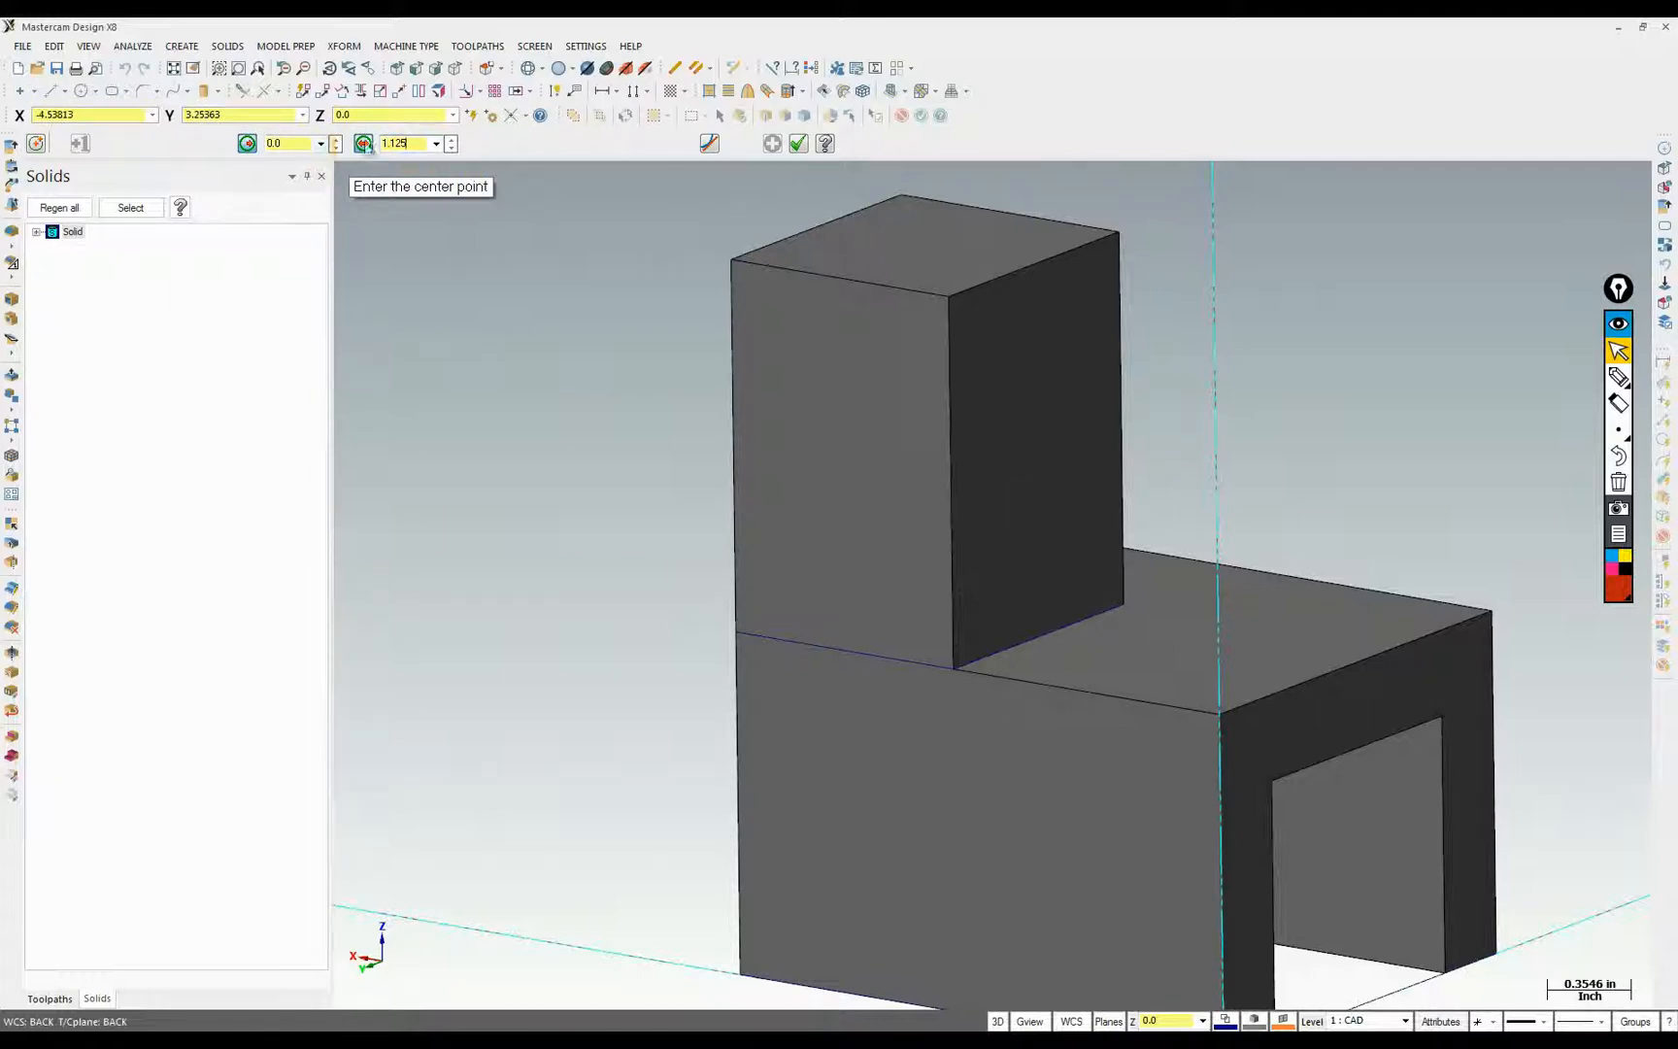
pyautogui.press('Return')
pyautogui.click(388, 146)
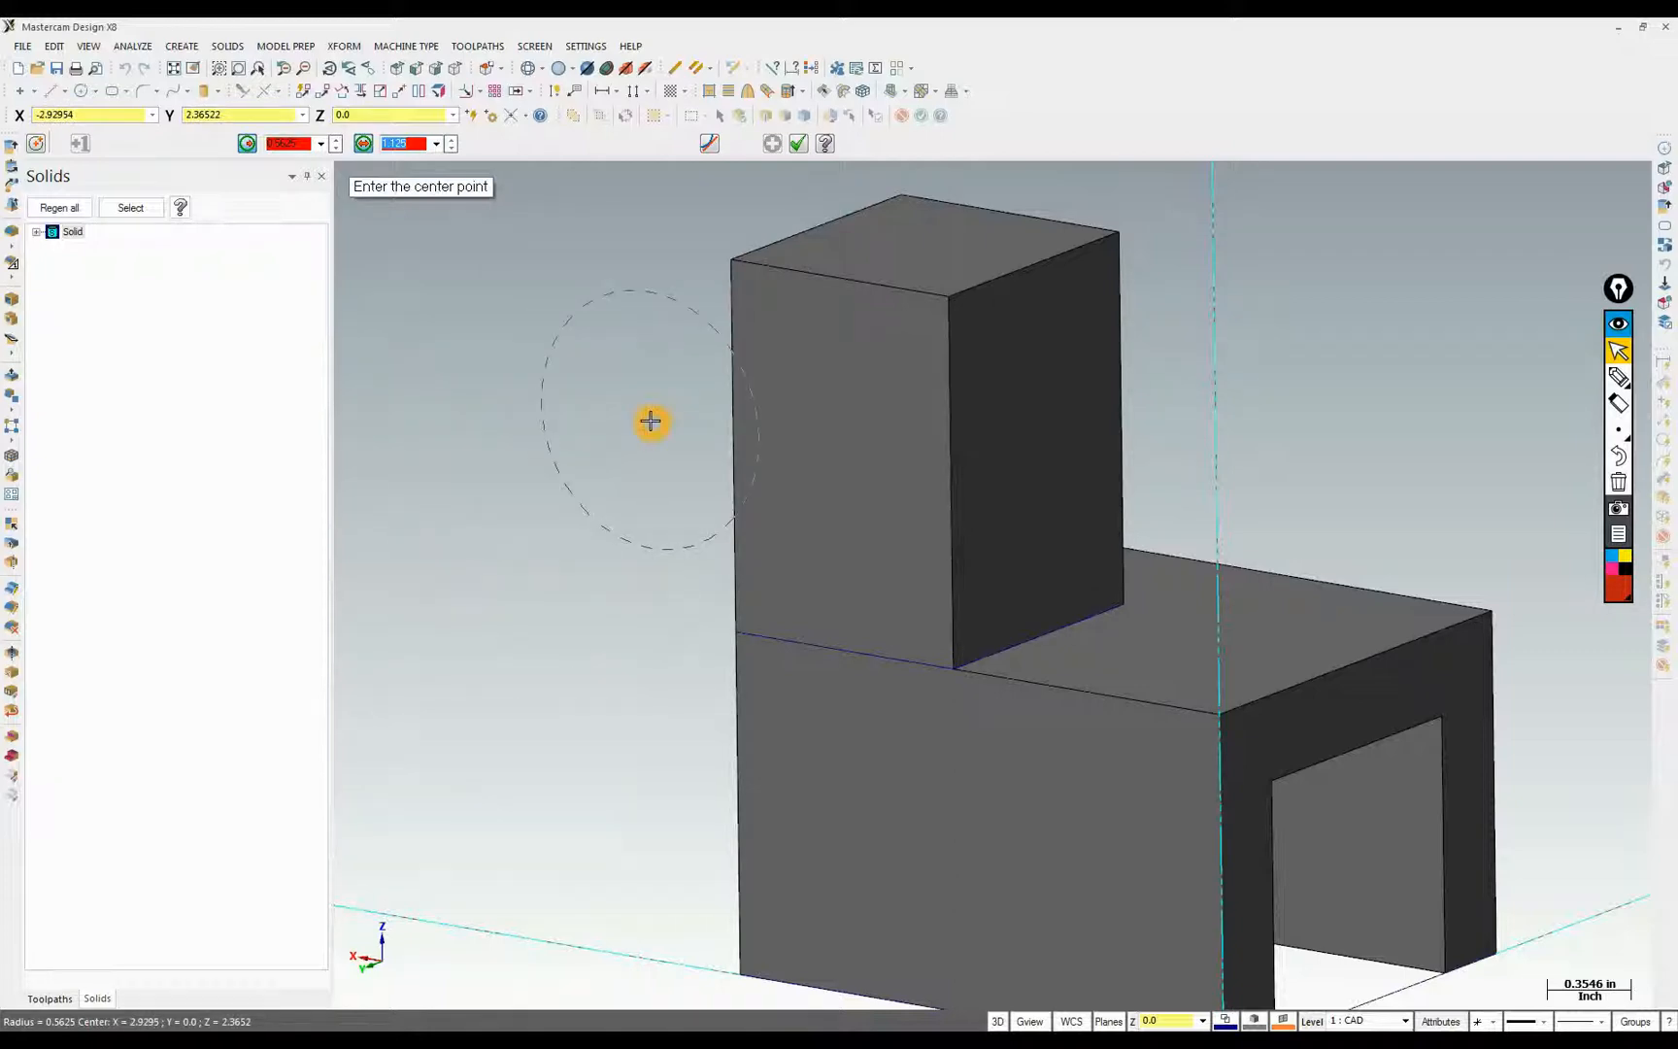
pyautogui.click(841, 279)
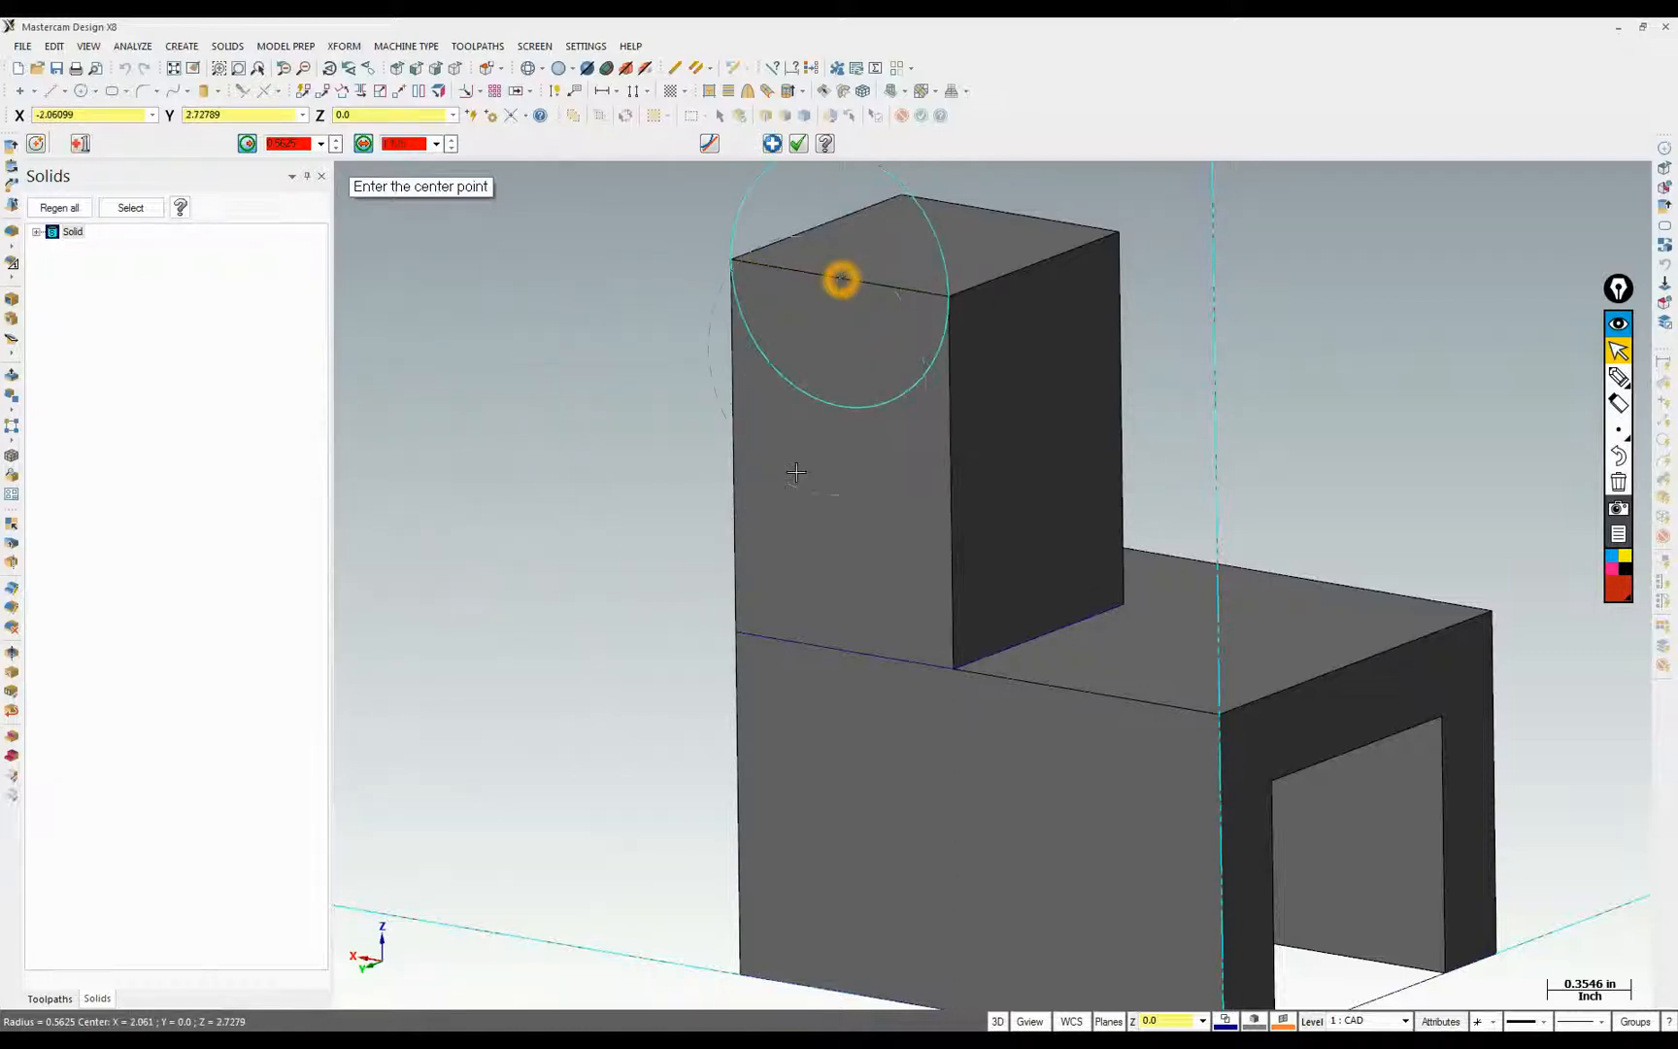
pyautogui.click(845, 657)
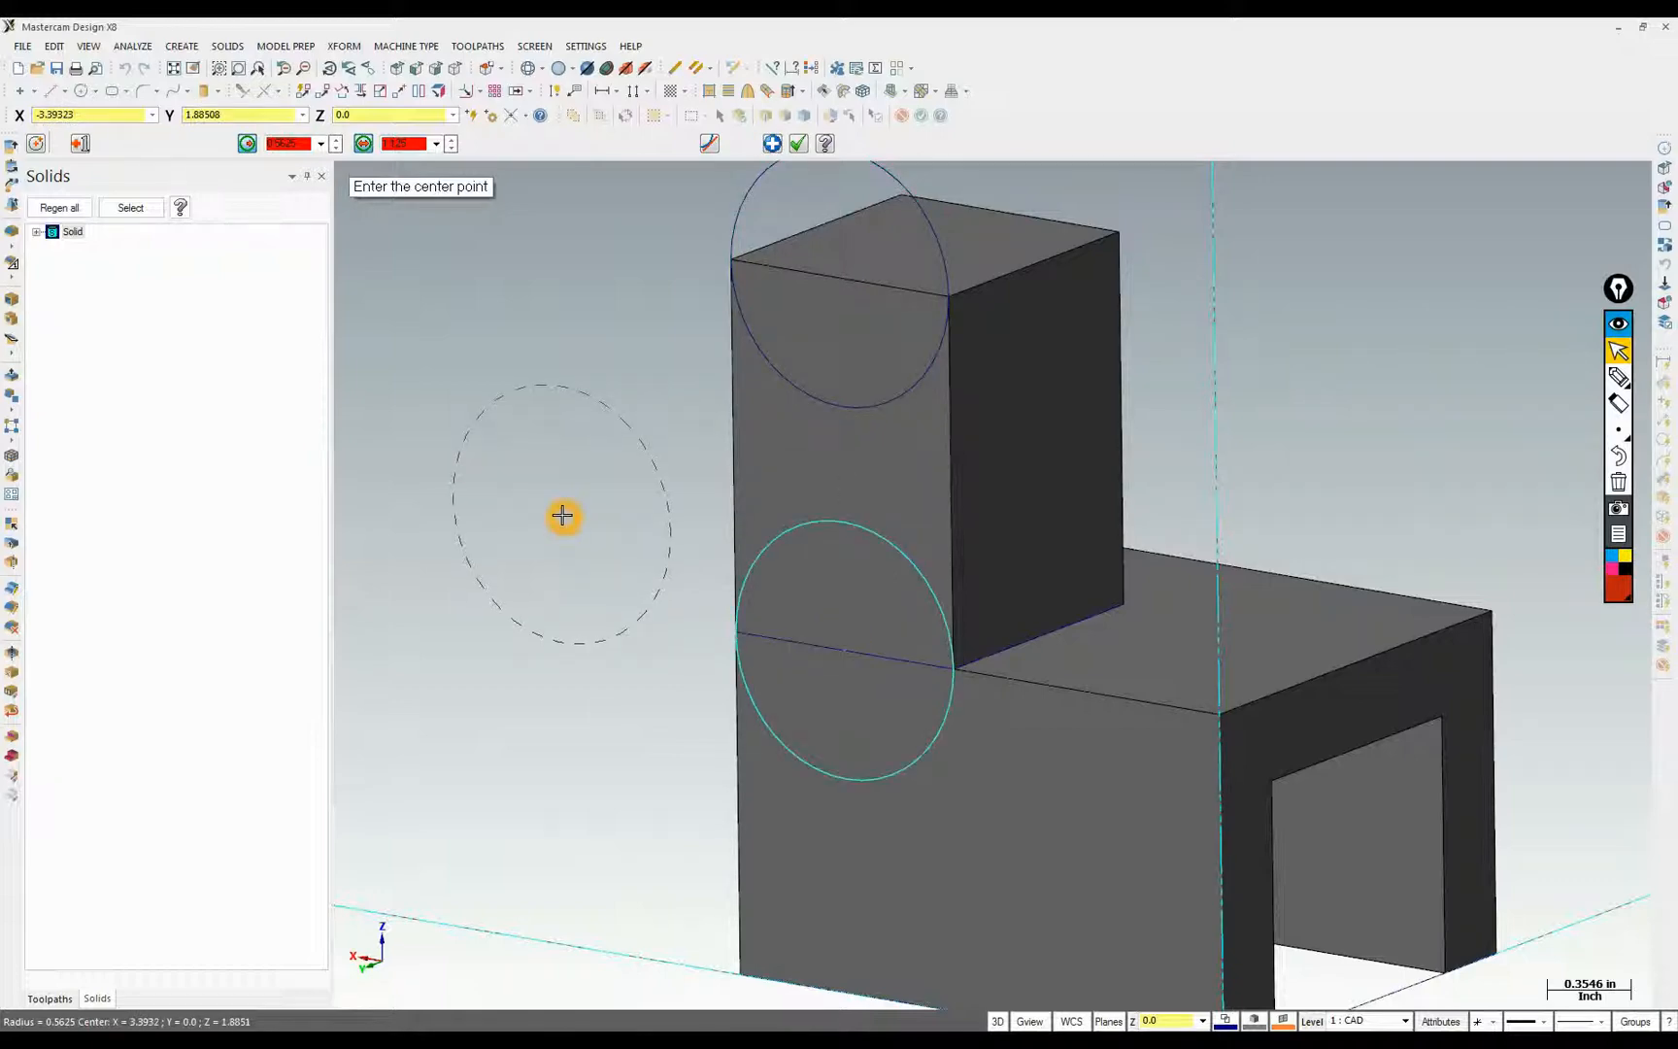
pyautogui.press('Escape')
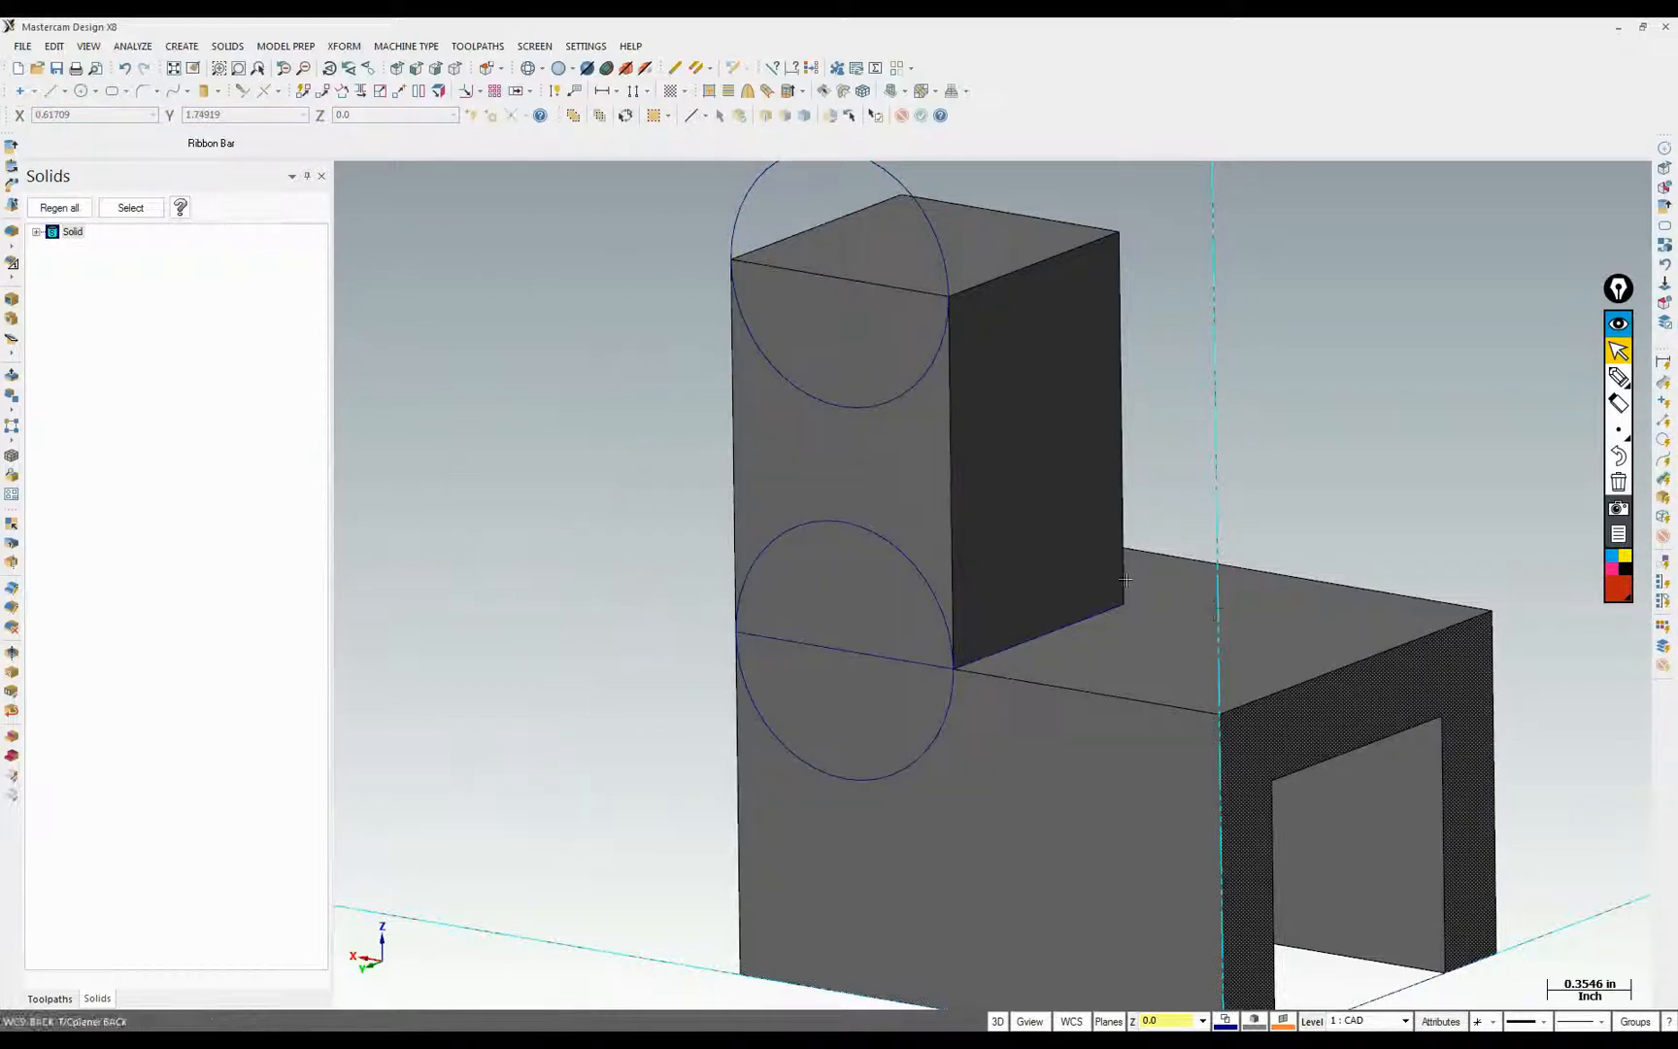
# Start extruding the lower circle as an added boss and reverse its direction so it runs forward through the block
pyautogui.moveTo(1199, 475); pyautogui.dragTo(867, 649, button='middle')
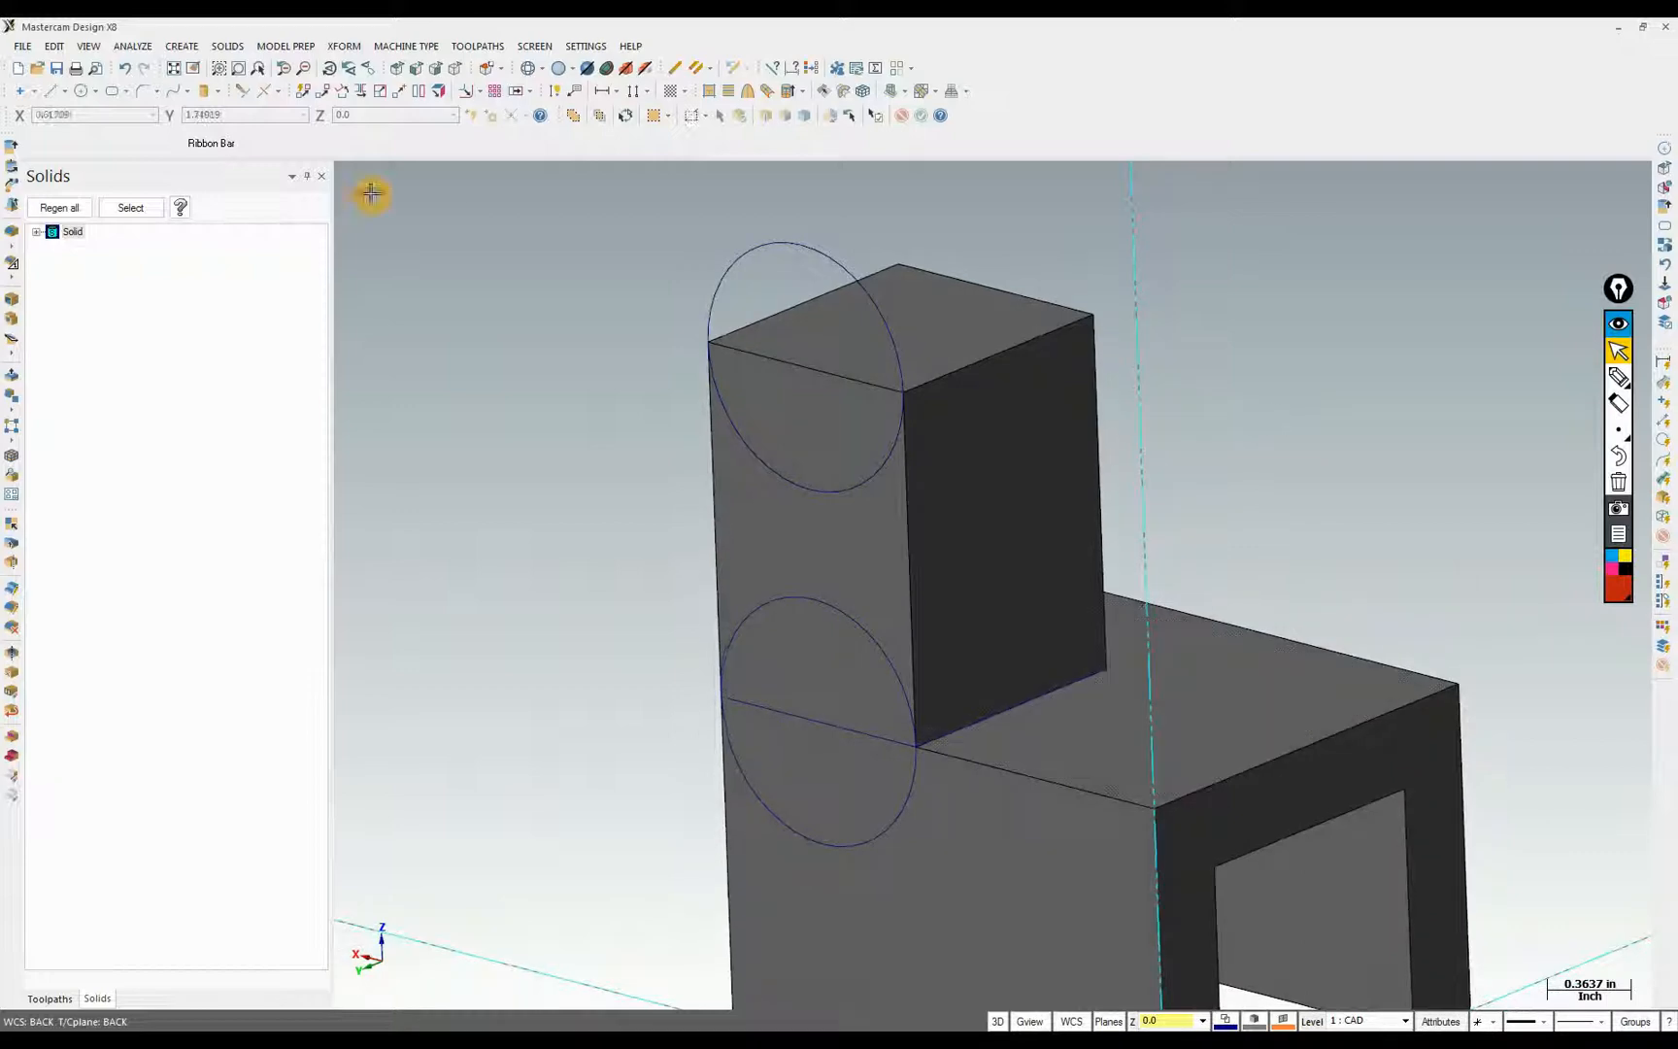
pyautogui.click(227, 46)
pyautogui.click(256, 65)
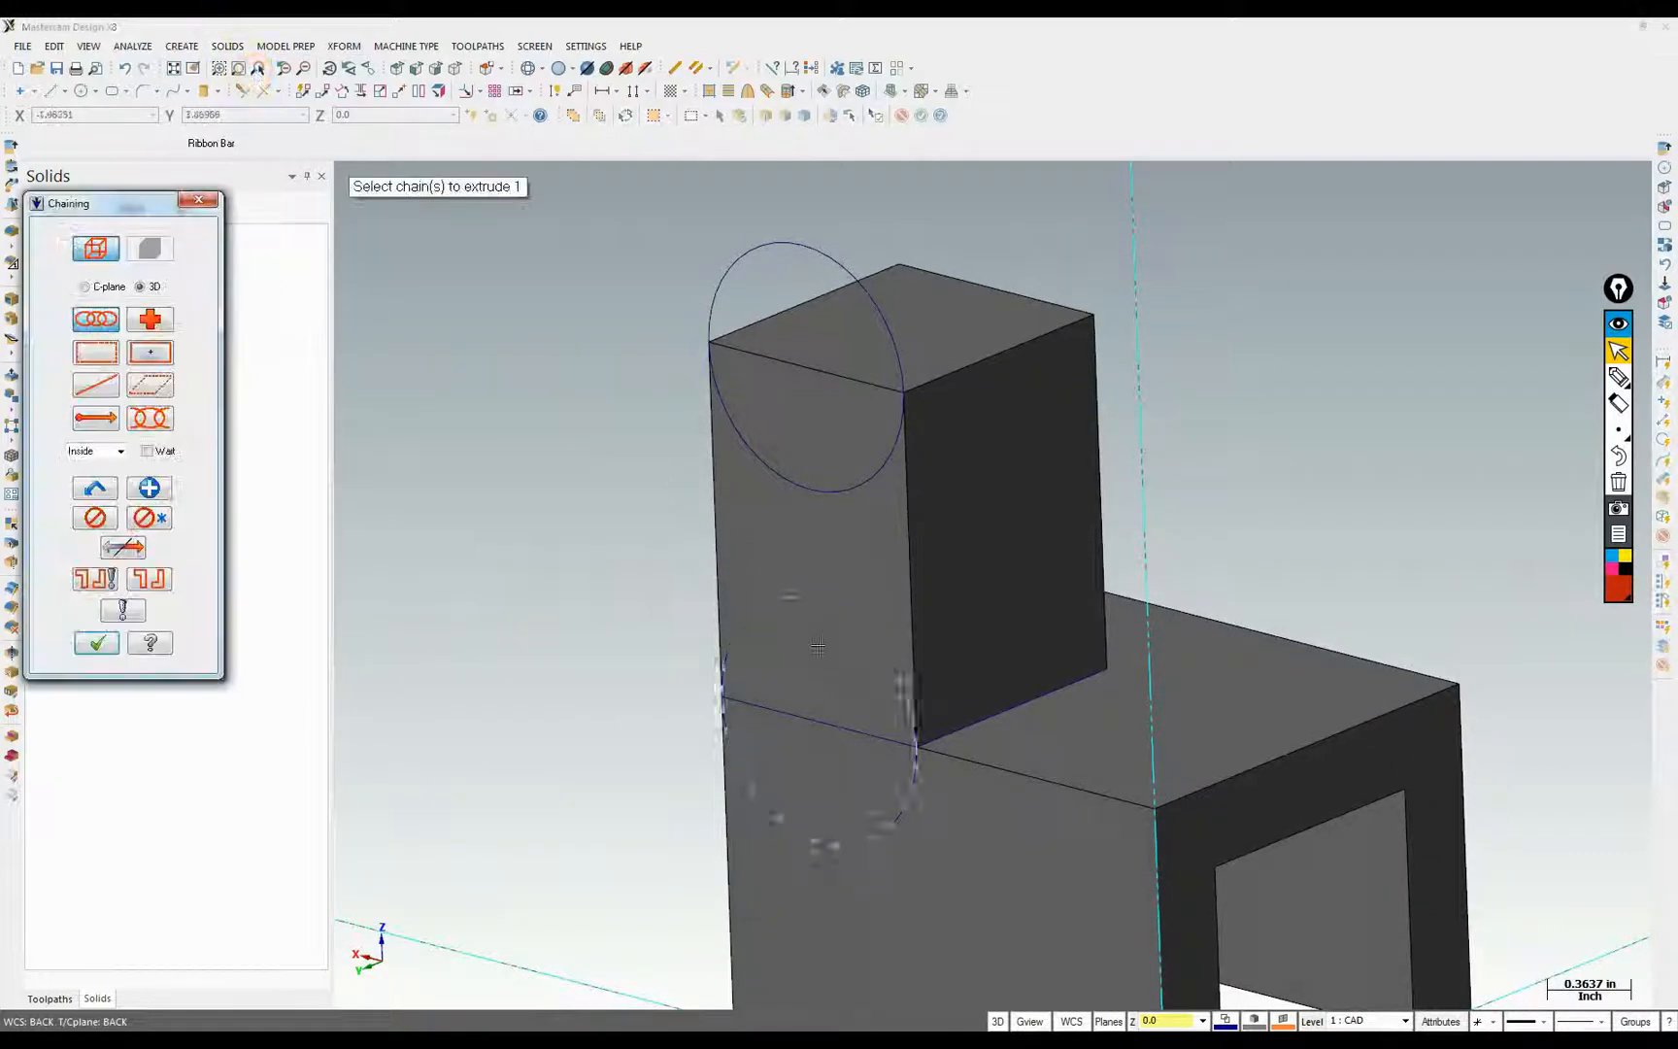
pyautogui.click(844, 622)
pyautogui.scroll(-1, 527, 541)
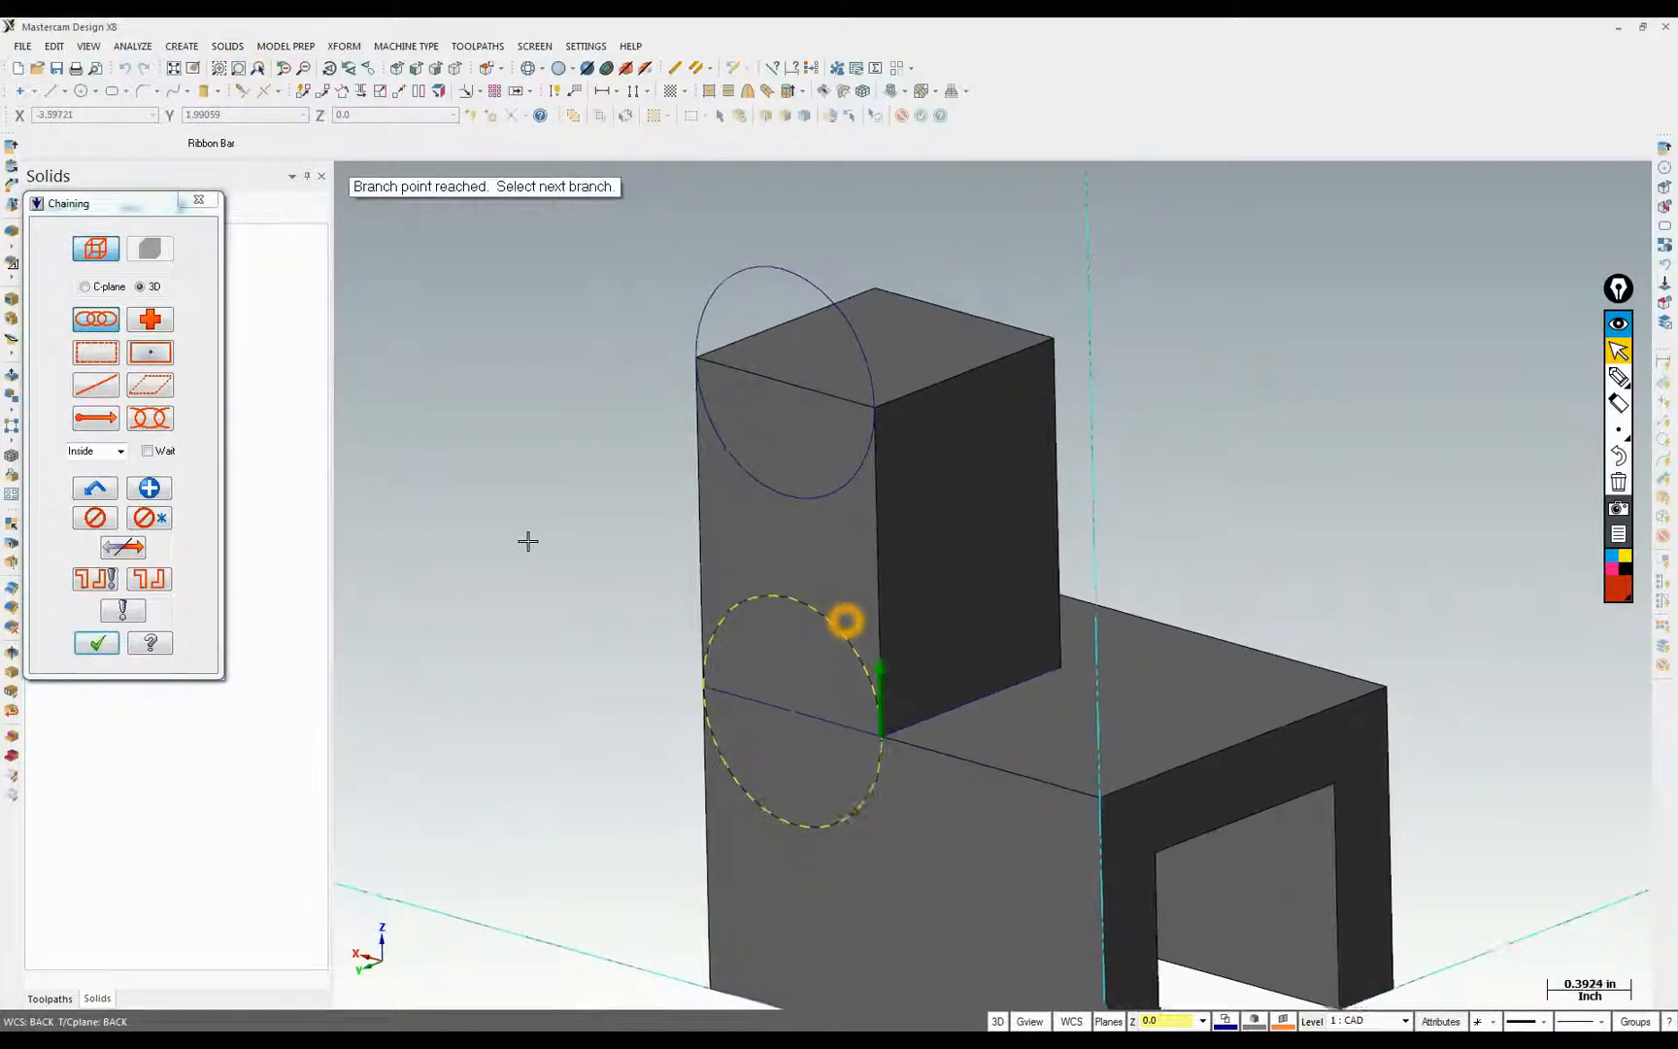
pyautogui.press('Return')
pyautogui.scroll(-1, 426, 566)
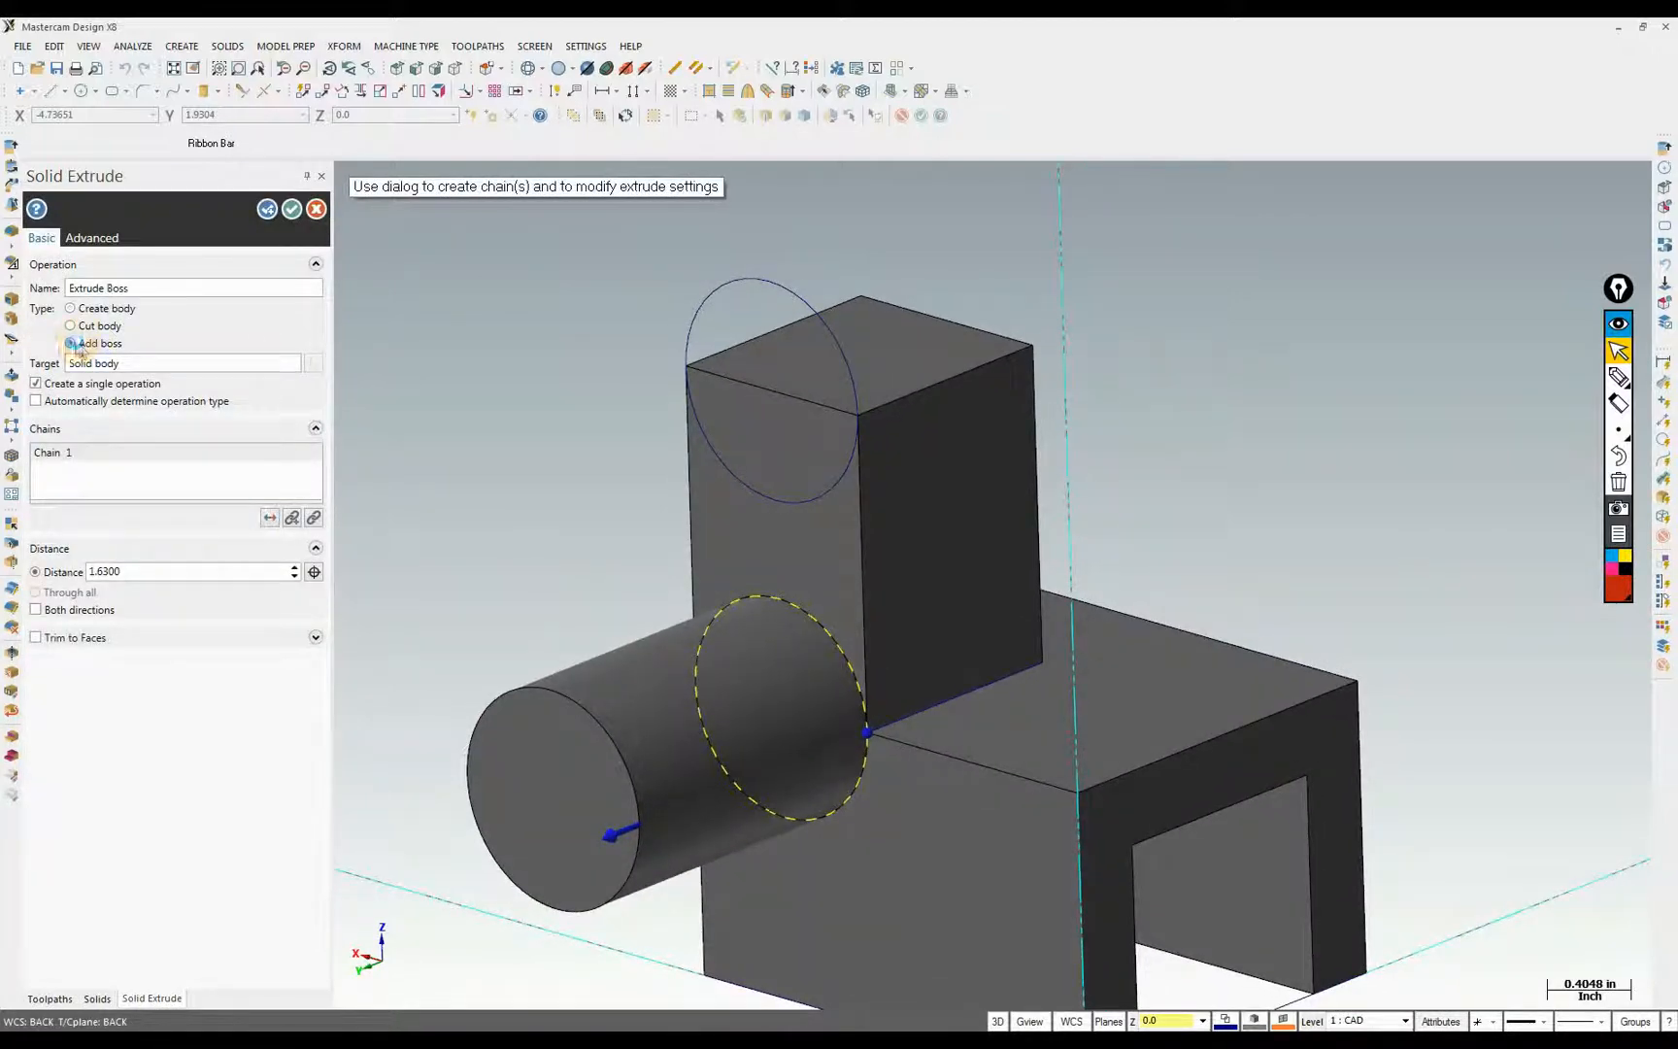
pyautogui.click(270, 517)
pyautogui.moveTo(566, 663); pyautogui.dragTo(530, 671, button='middle')
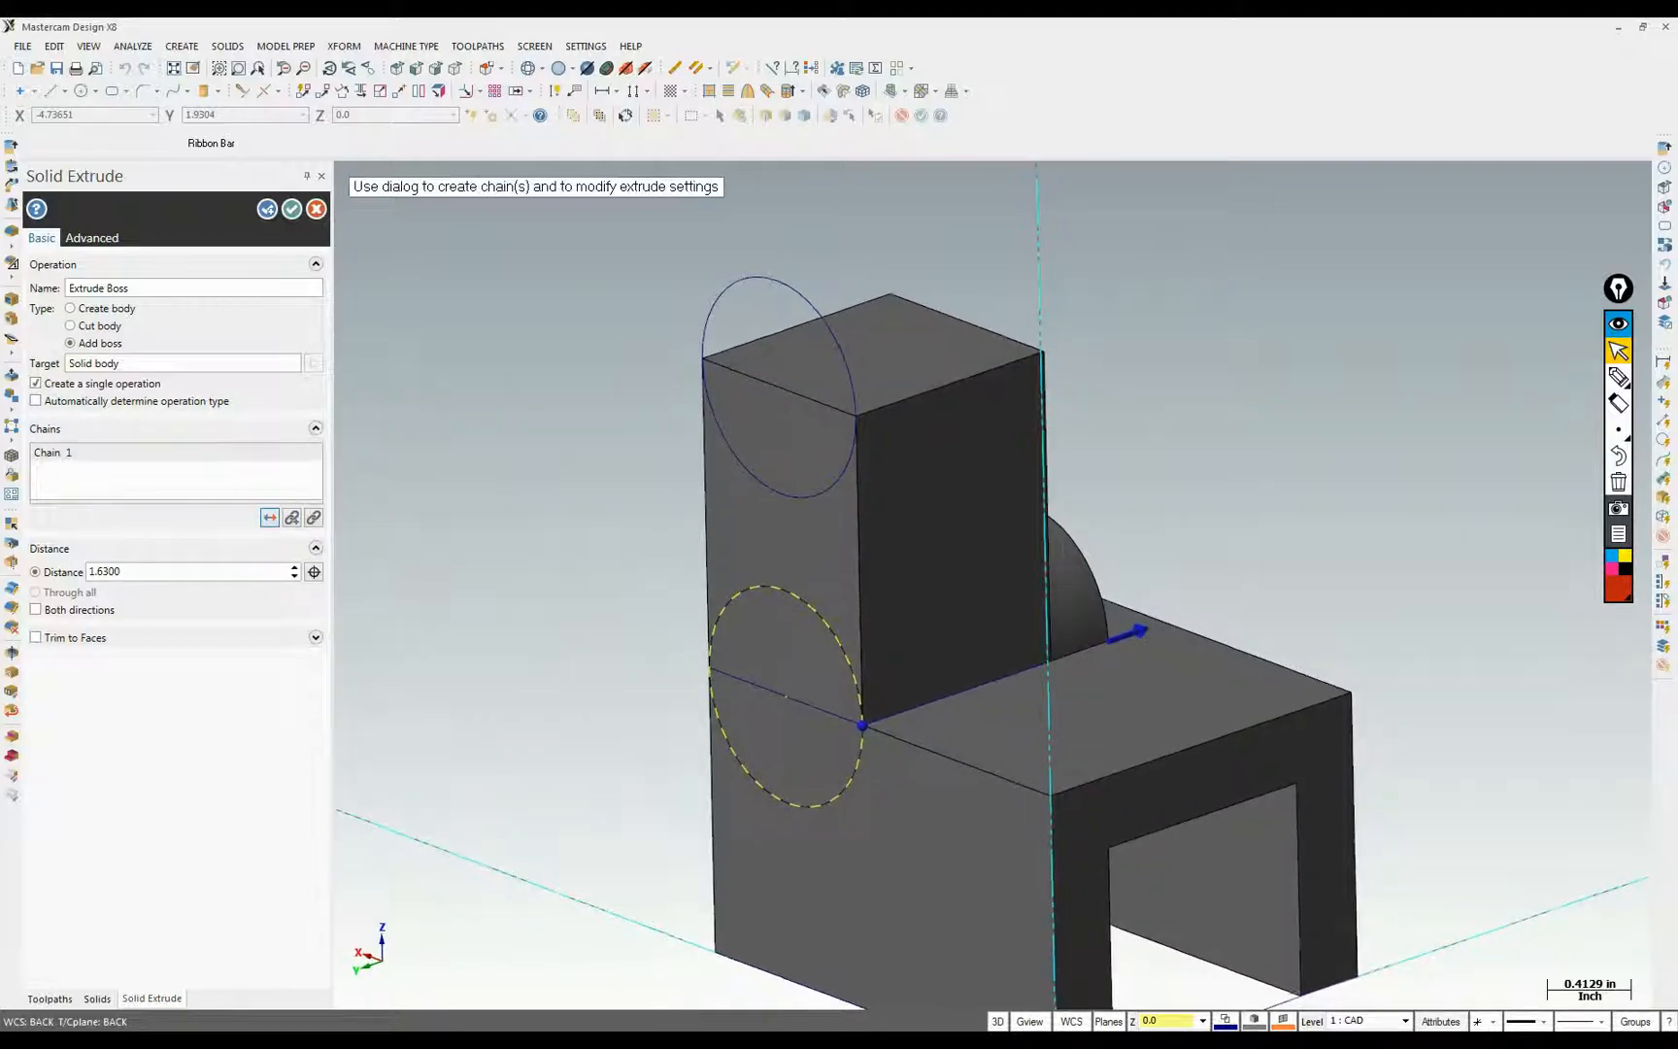
# Check the base widths and lower cylinder's overhang in Adobe Reader, return to Mastercam and finish the boss with a 2.25 distance
pyautogui.hotkey('alt', 'Tab')
pyautogui.moveTo(358, 857); pyautogui.dragTo(688, 879)
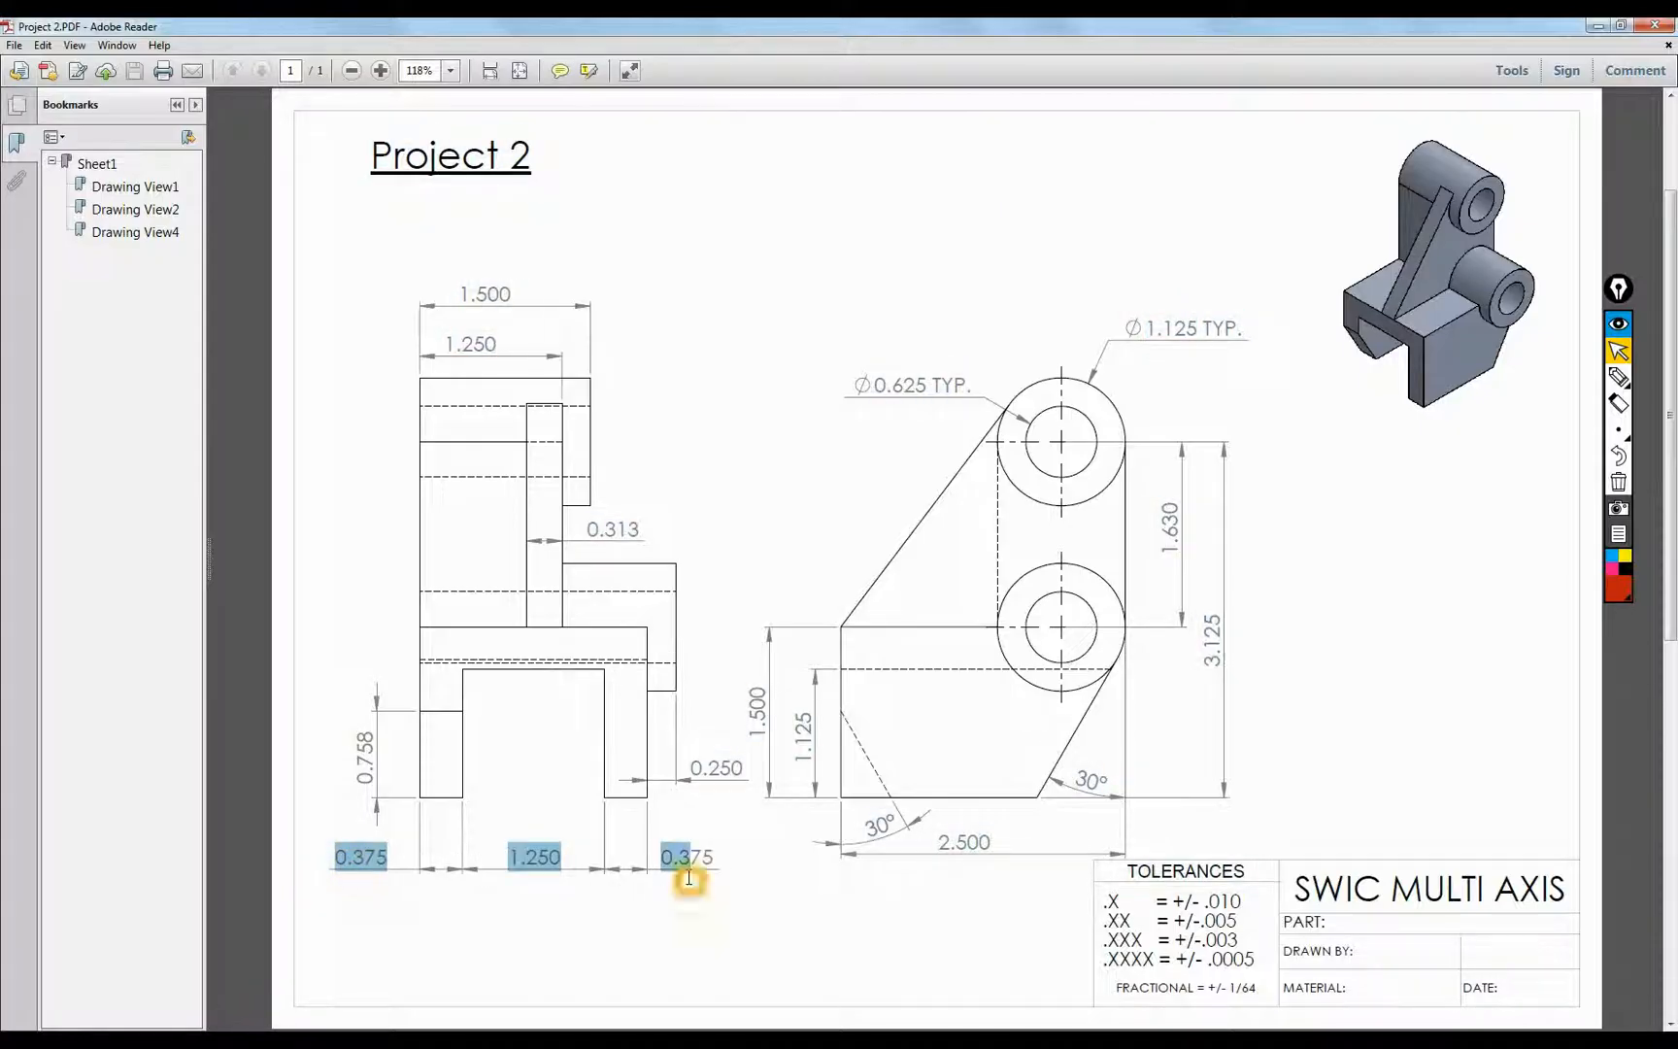
pyautogui.moveTo(695, 768); pyautogui.dragTo(743, 769)
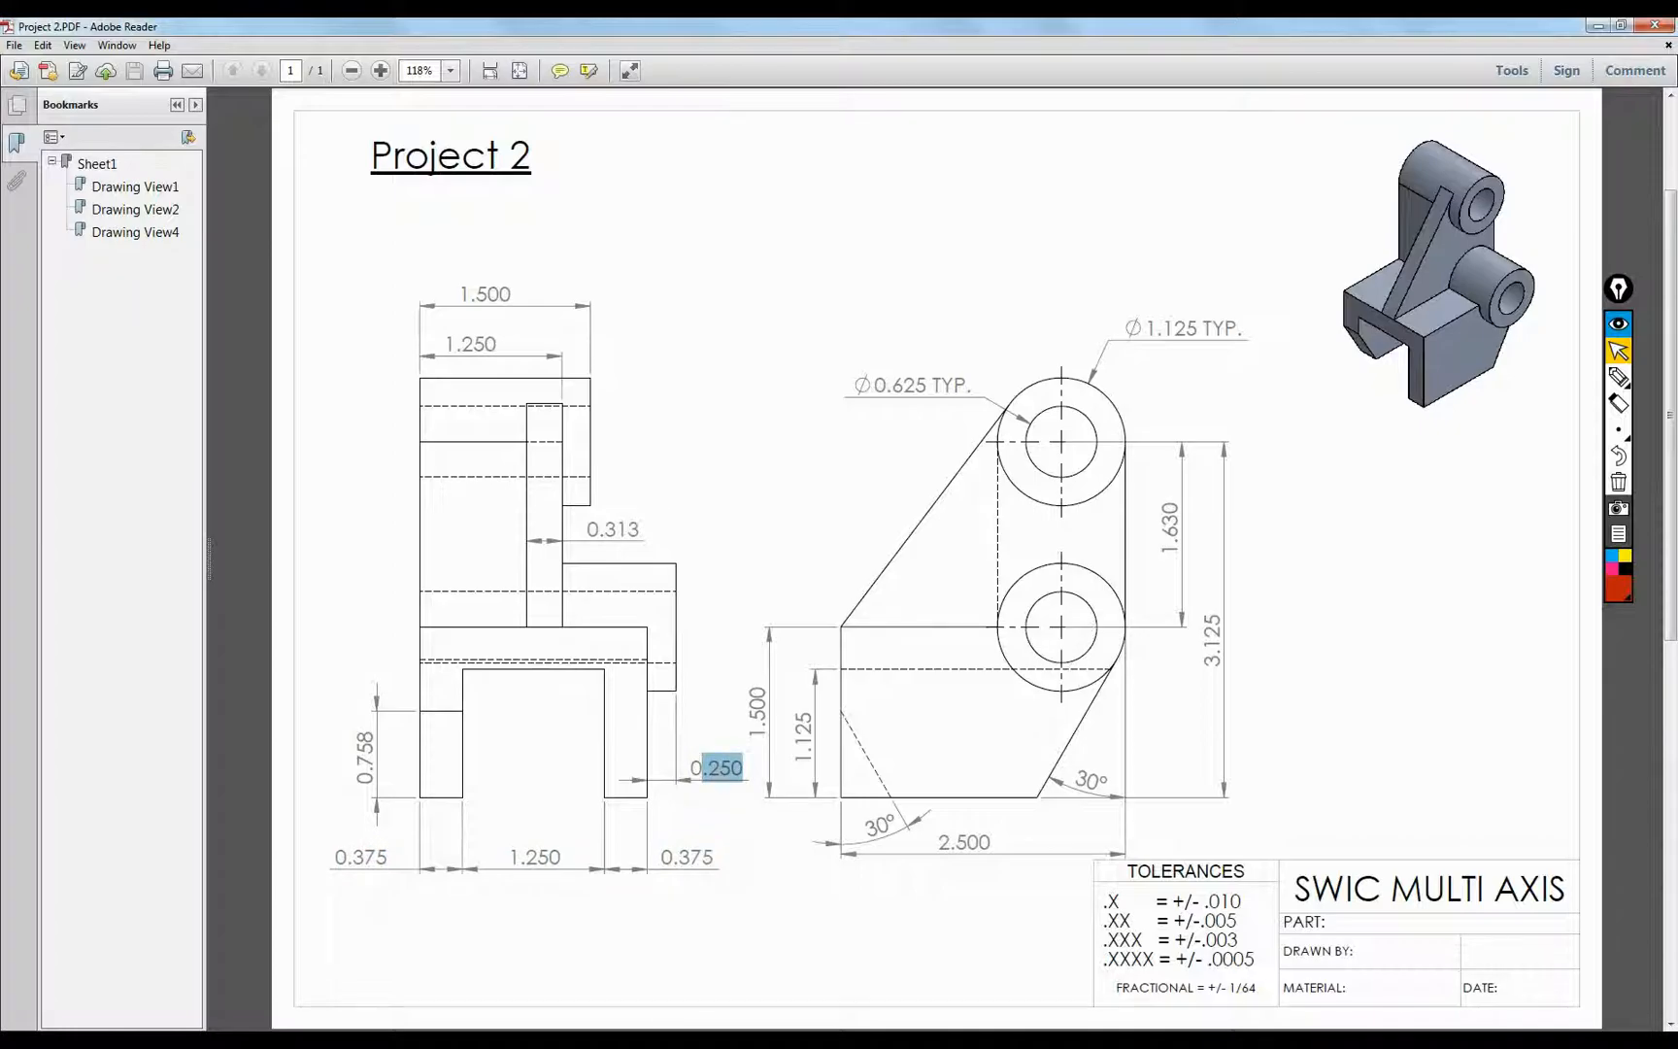
pyautogui.hotkey('alt', 'Tab')
pyautogui.doubleClick(136, 574)
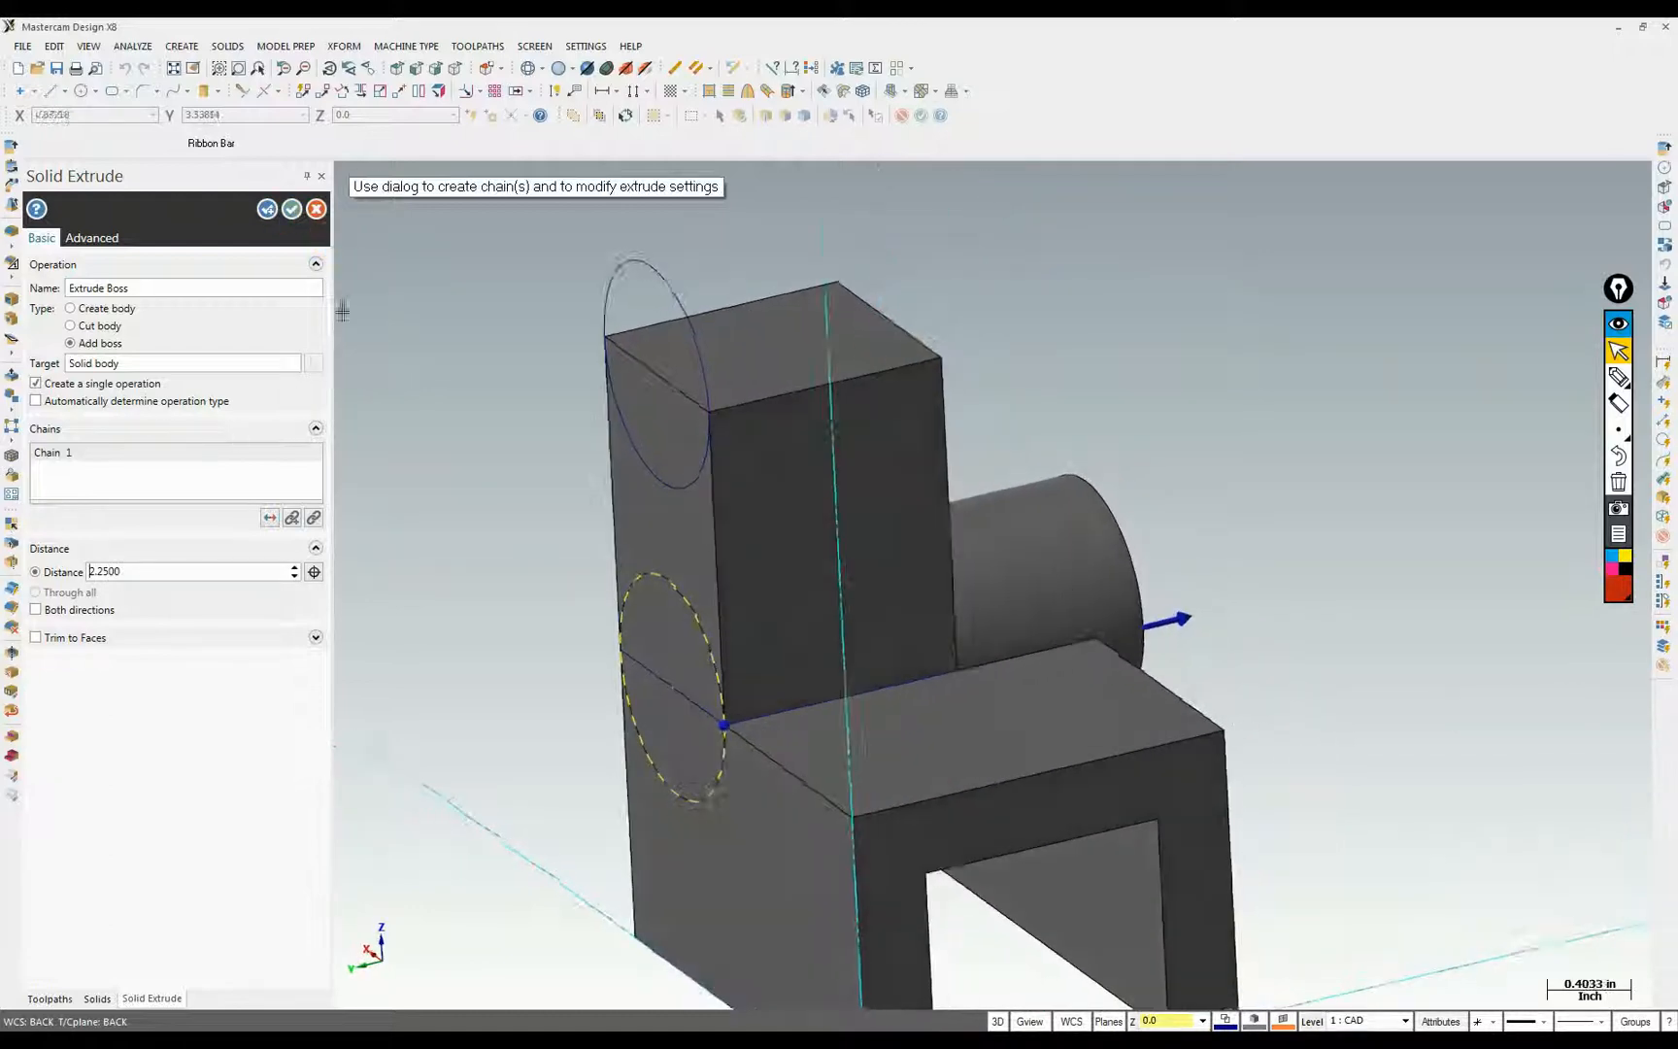
pyautogui.press('Return')
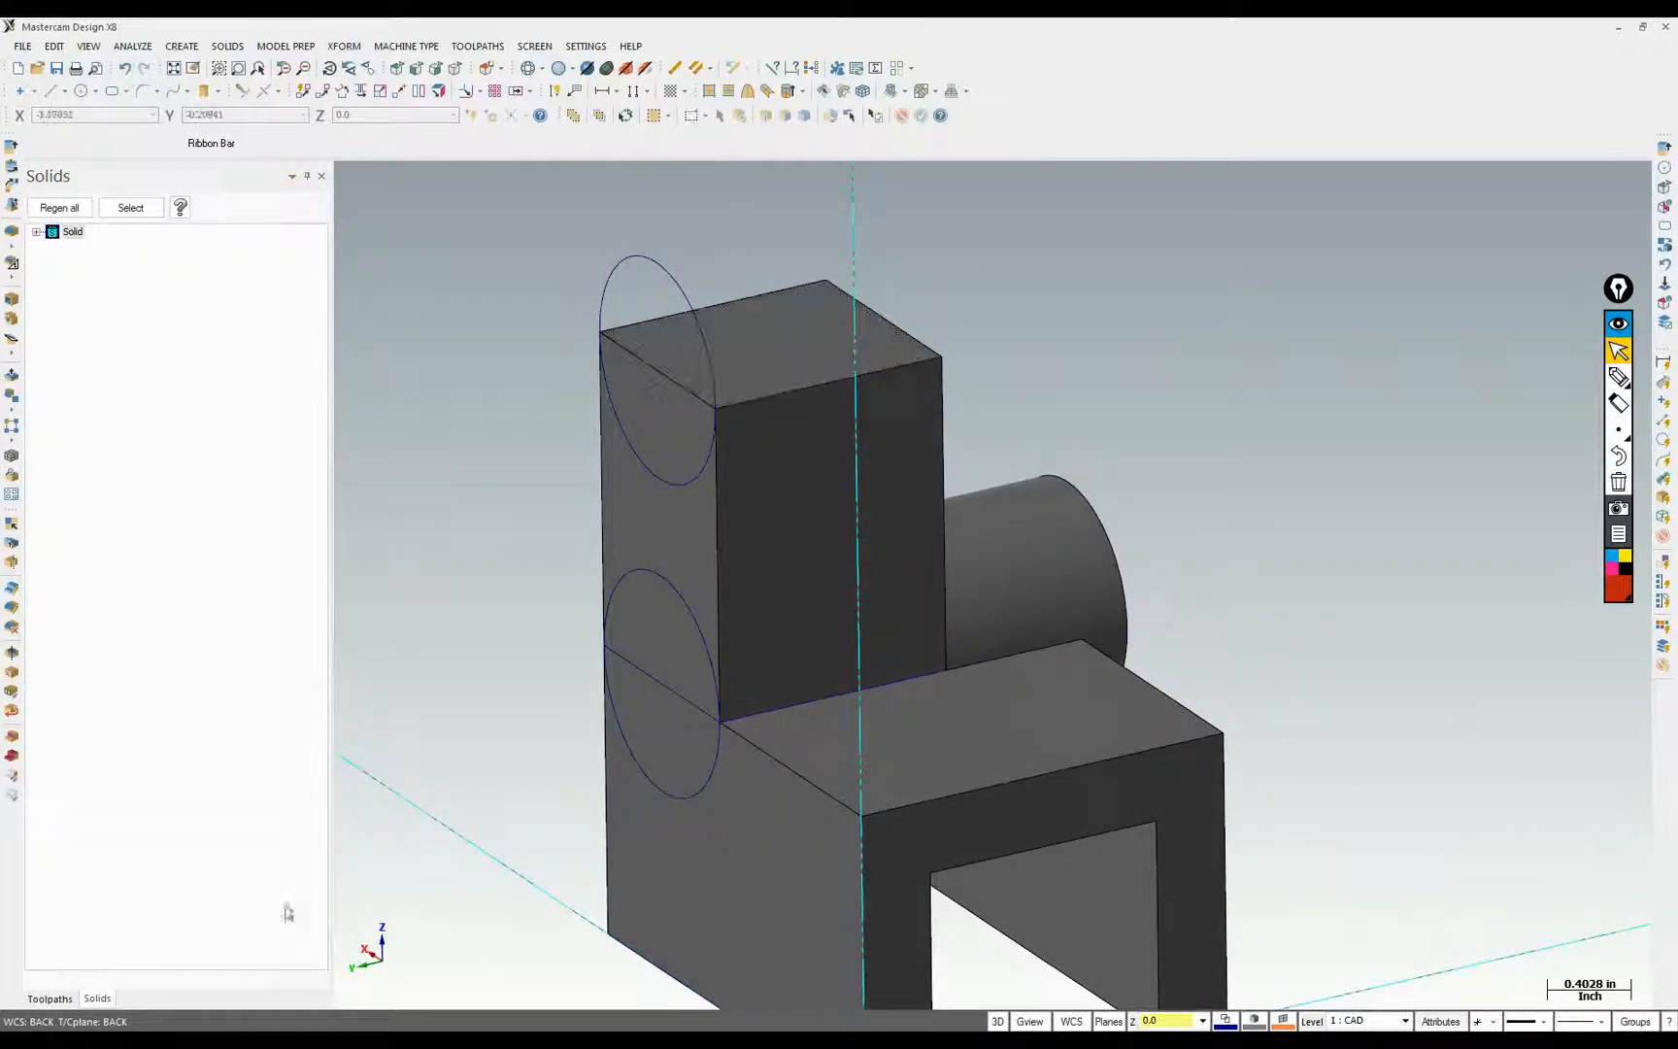
# Look up the upper cylinder's overall length on the drawing in Adobe Reader and switch back to Mastercam
pyautogui.hotkey('alt', 'Tab')
pyautogui.moveTo(454, 294); pyautogui.dragTo(519, 297)
pyautogui.hotkey('alt', 'Tab')
# Extrude the upper circle forward through the block as an added boss with a distance of 1.5
pyautogui.click(225, 46)
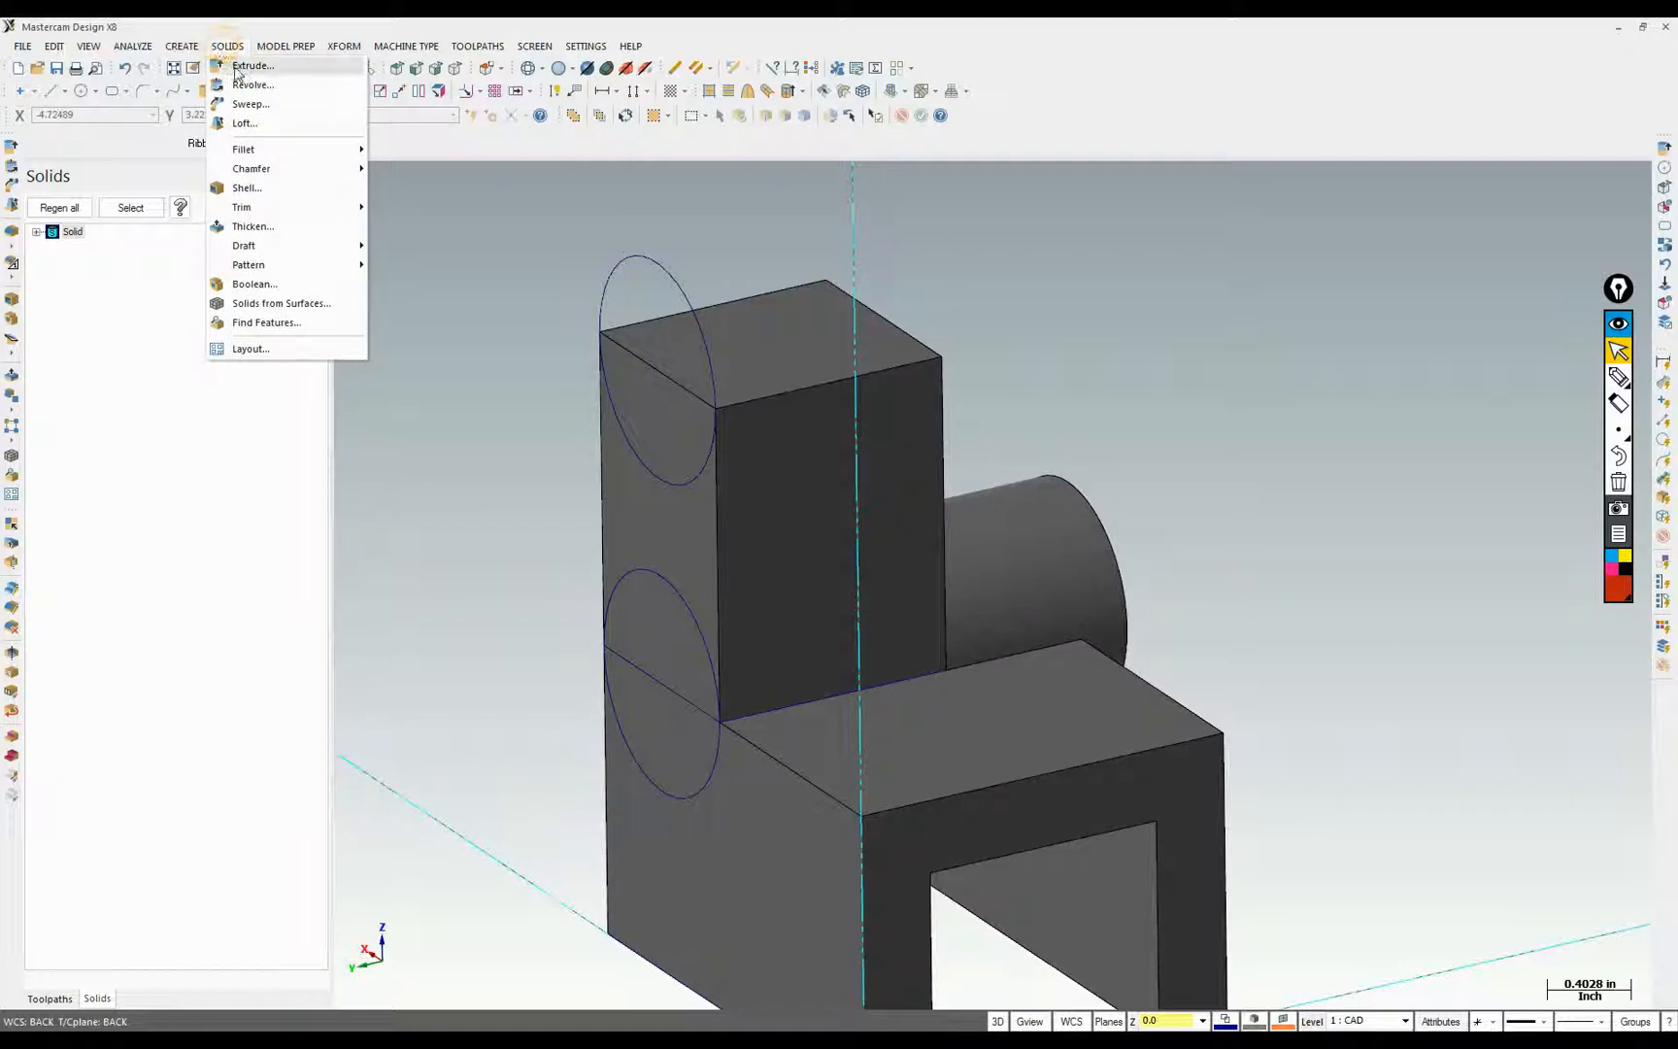
pyautogui.click(250, 65)
pyautogui.click(625, 256)
pyautogui.press('Return')
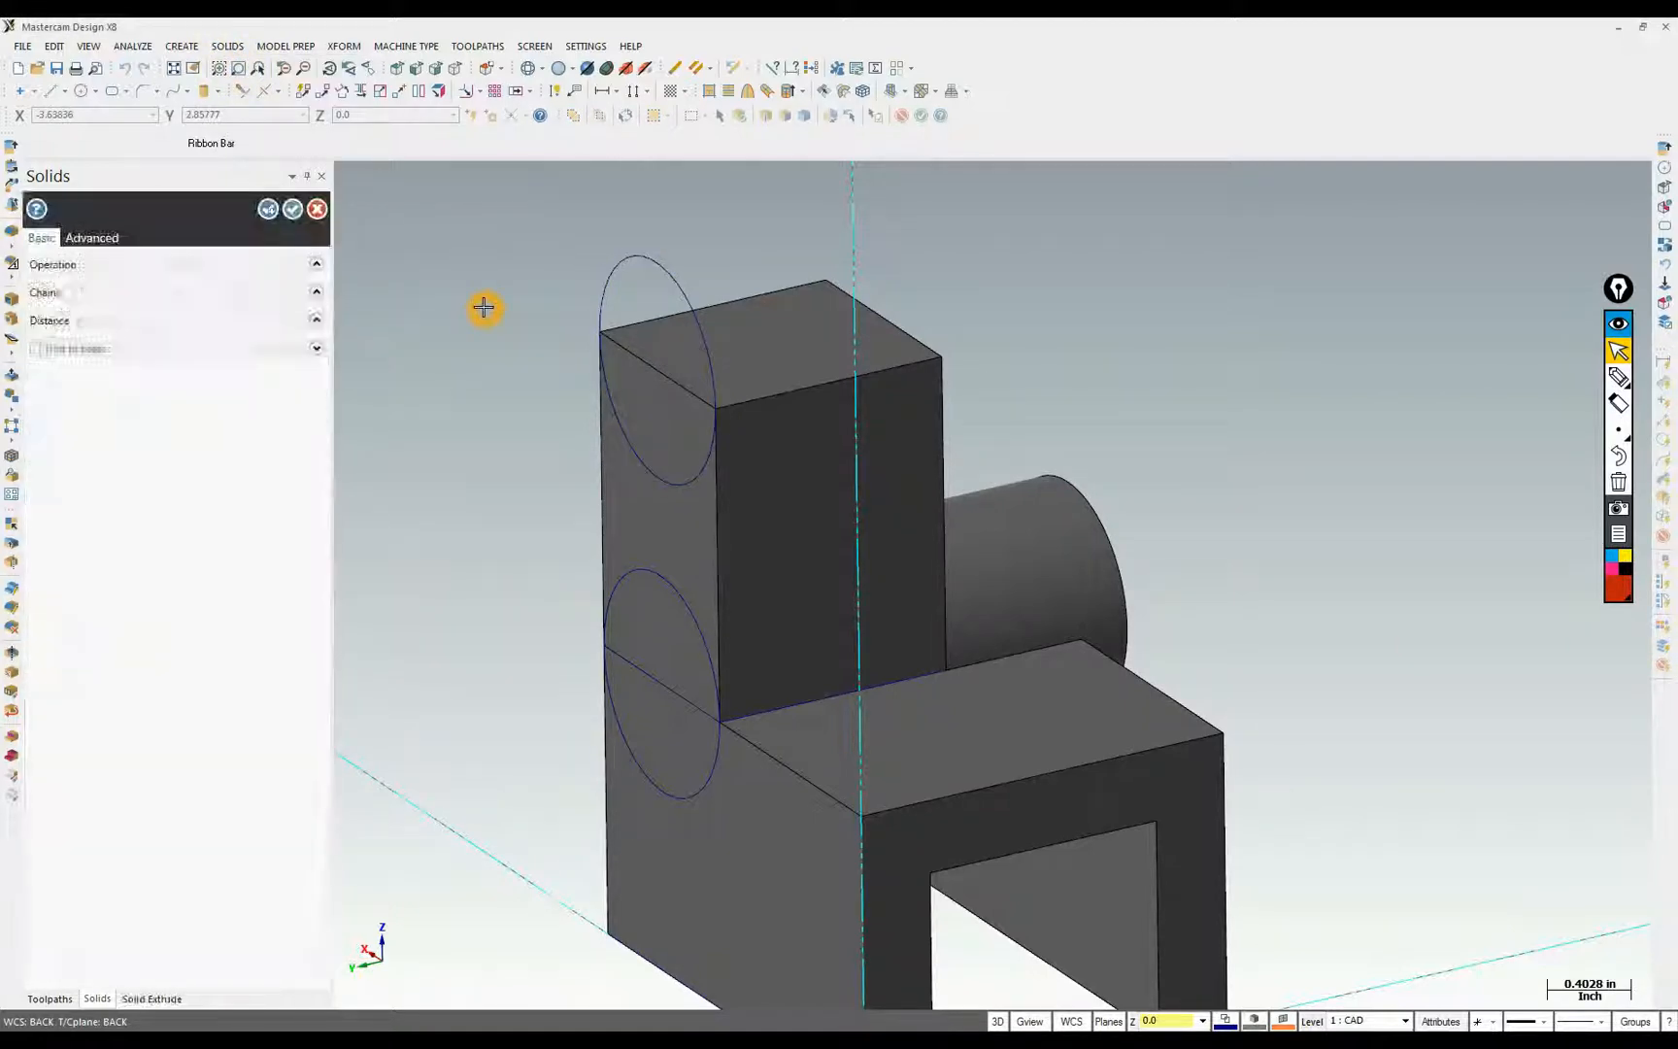
pyautogui.click(70, 344)
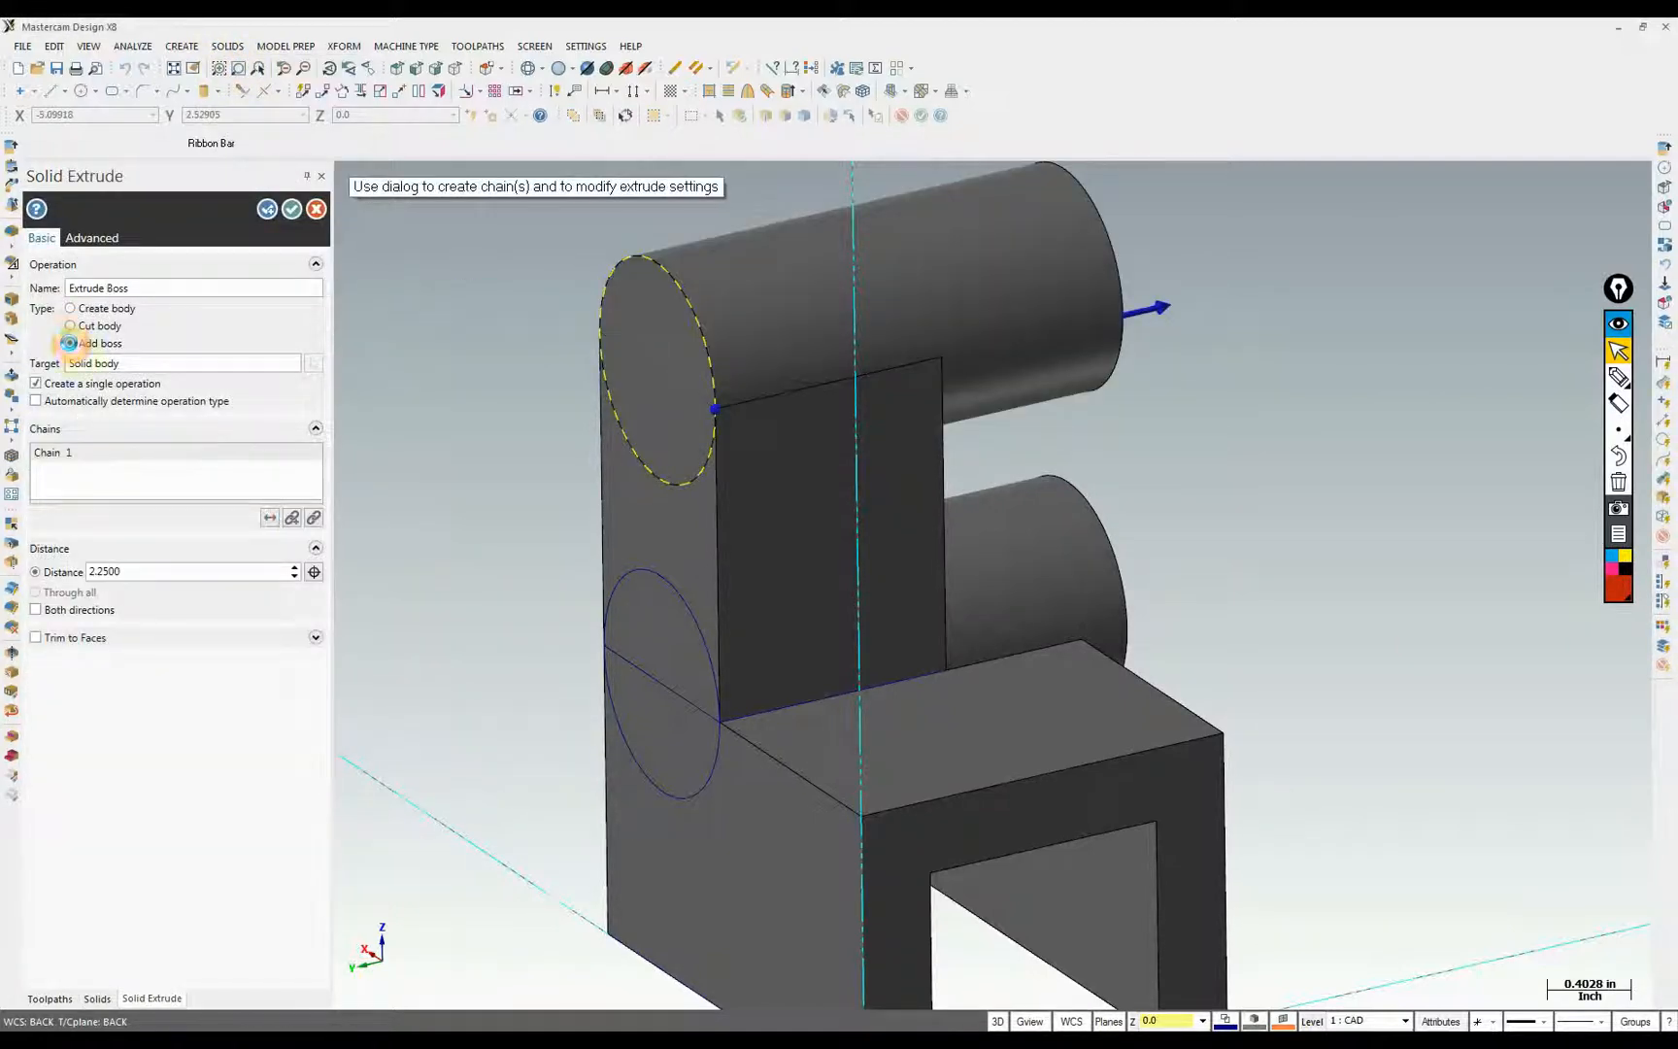
pyautogui.doubleClick(154, 571)
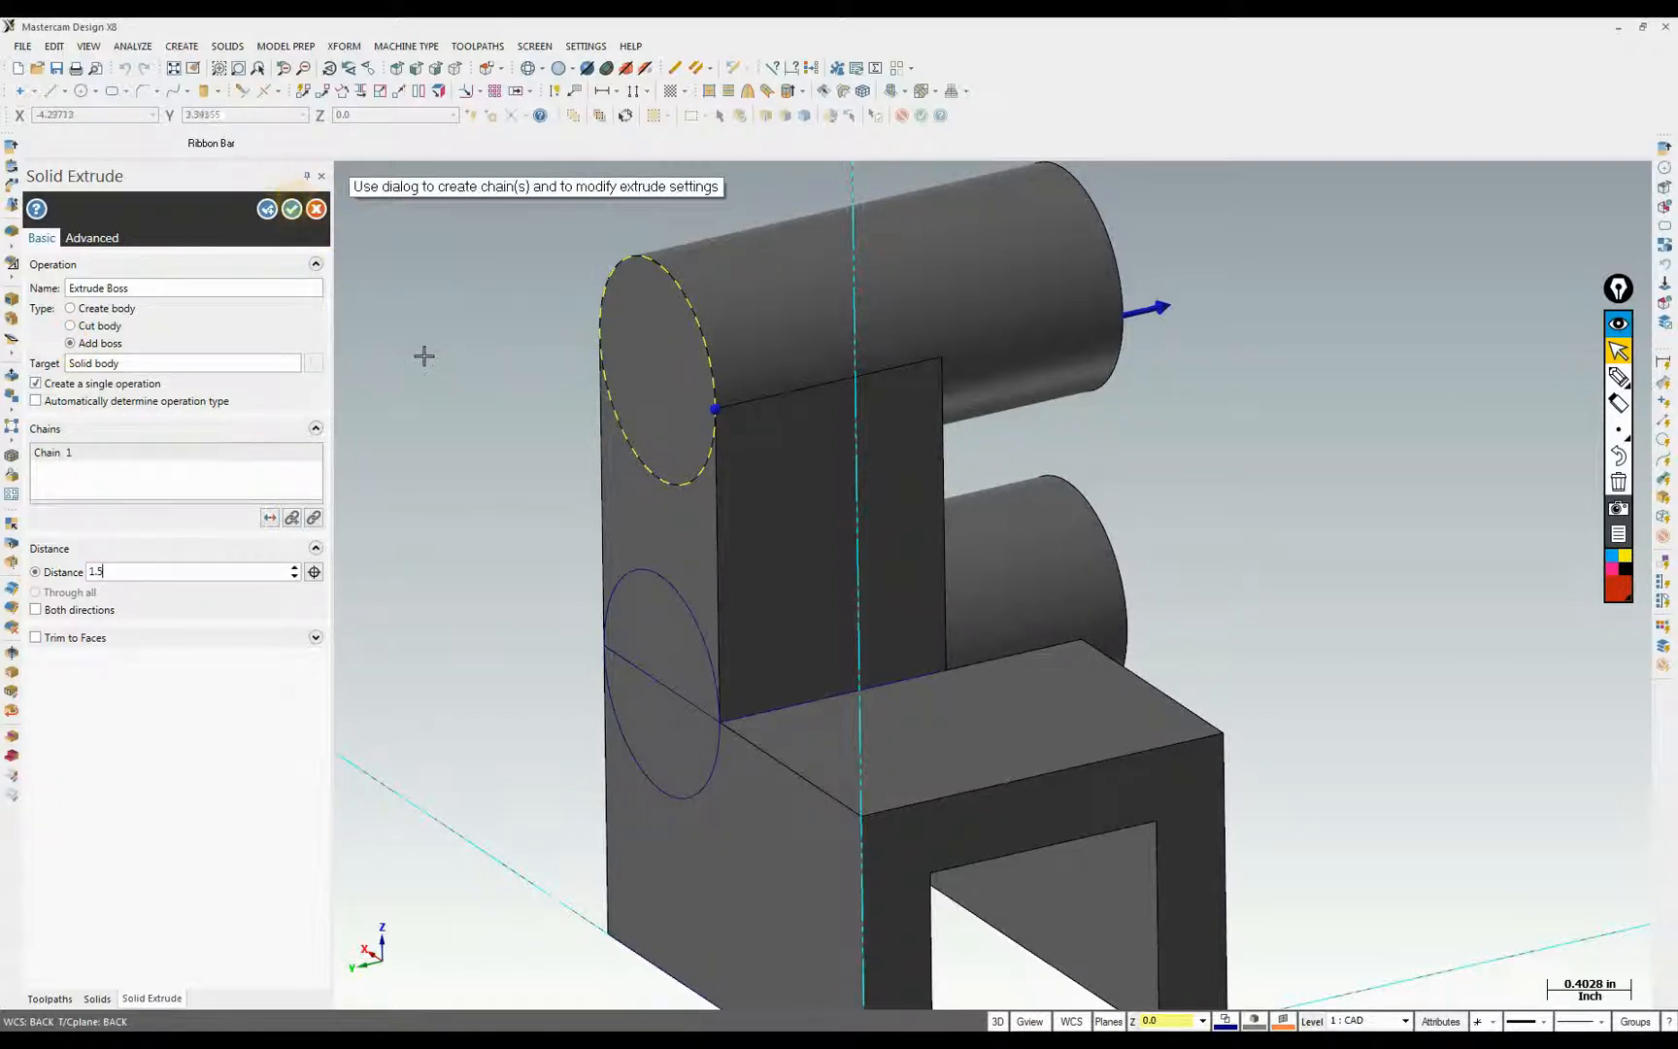
pyautogui.press('Return')
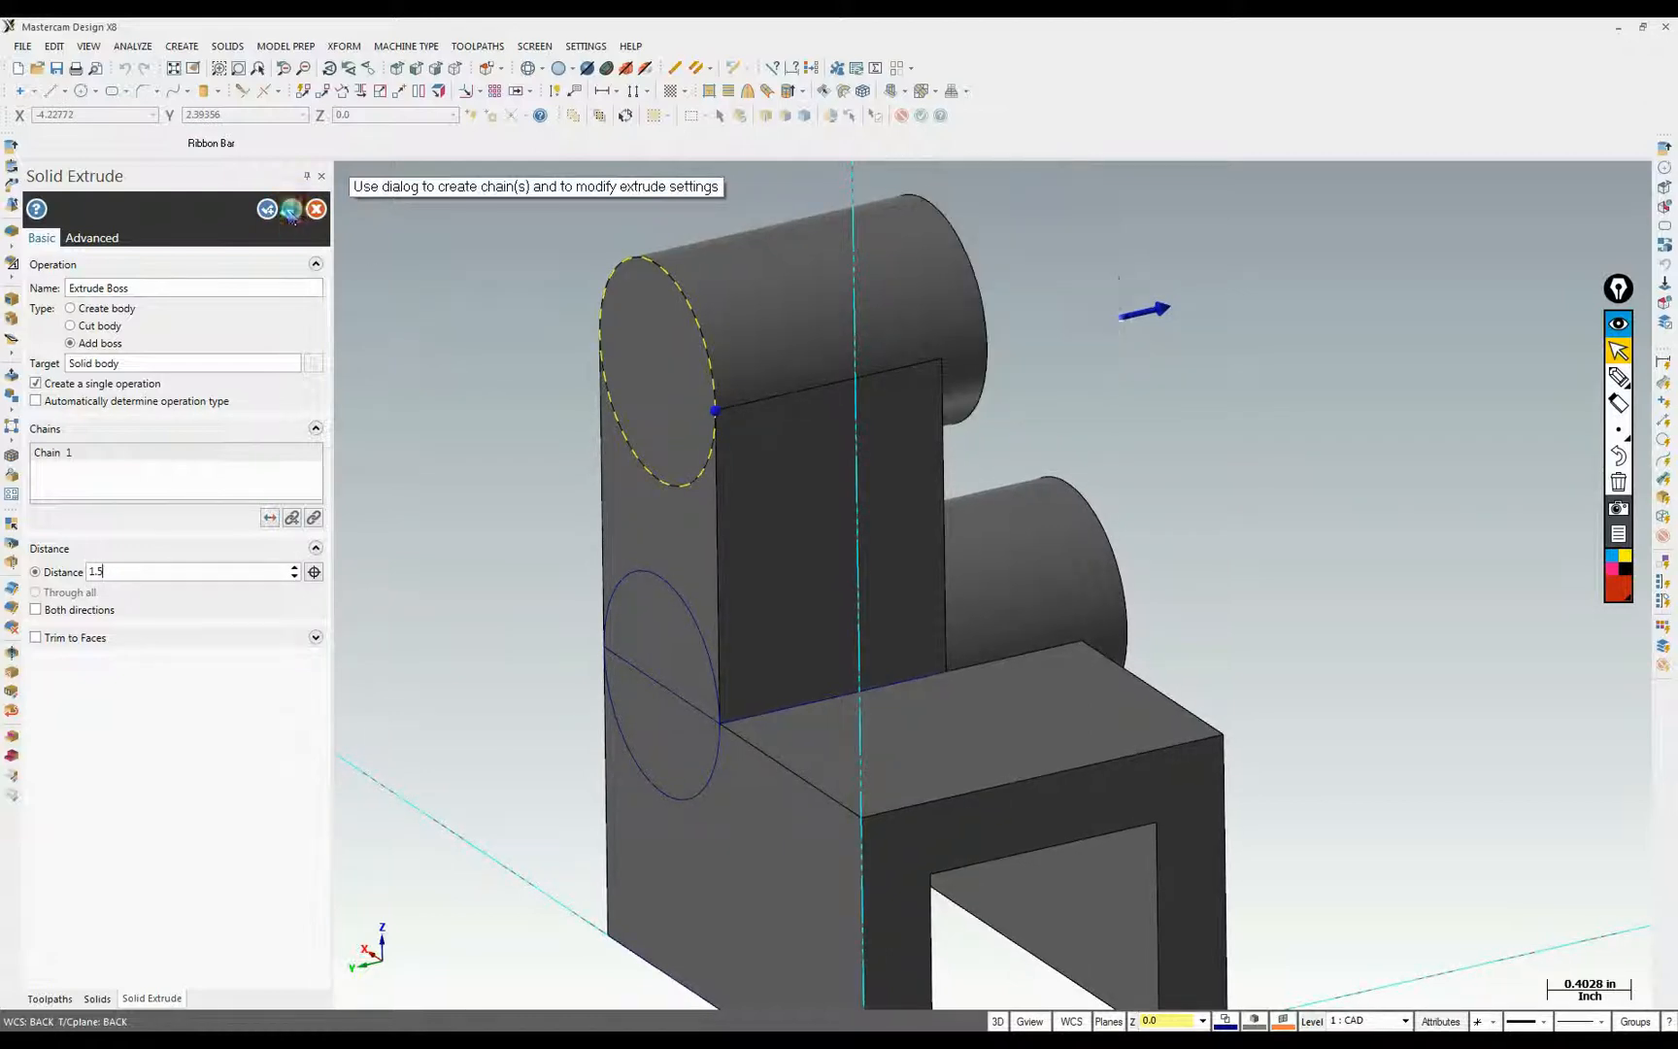
# Inspect where the lower cylinder's boss enters the slot, highlighting it in the solid's history, and compare with the drawing in Adobe Reader
pyautogui.moveTo(573, 506); pyautogui.dragTo(1296, 728, button='middle')
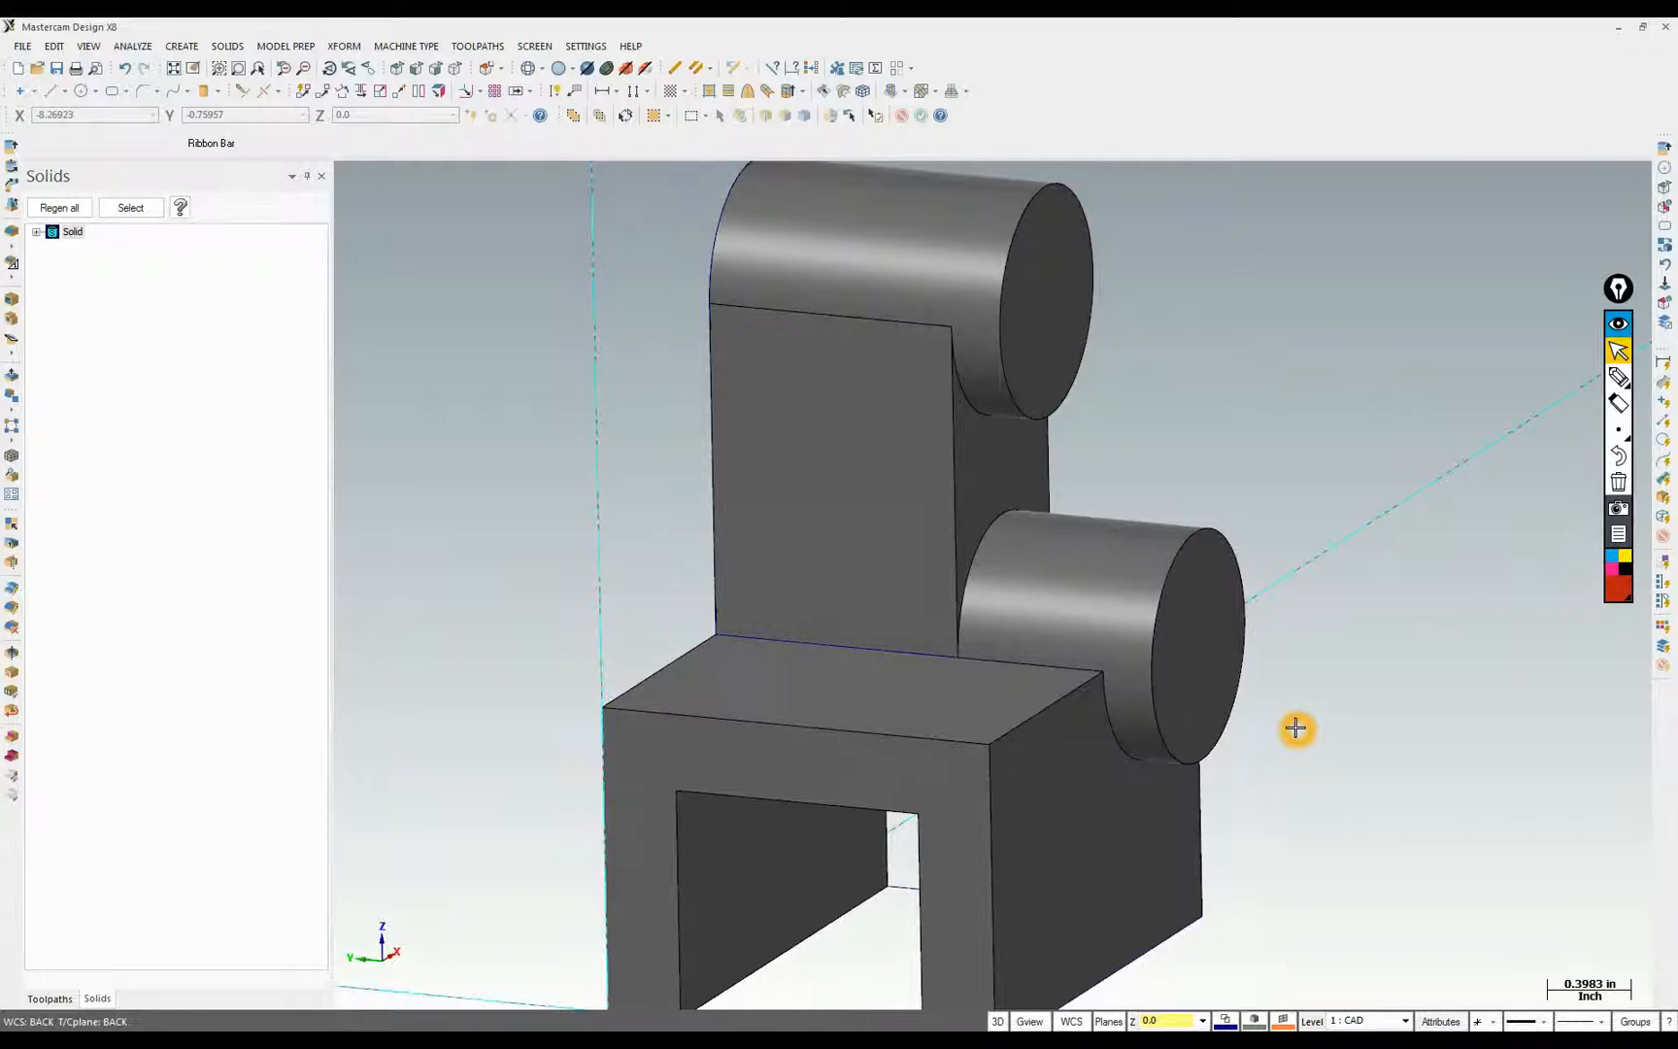
pyautogui.moveTo(1296, 728); pyautogui.dragTo(1108, 622, button='middle')
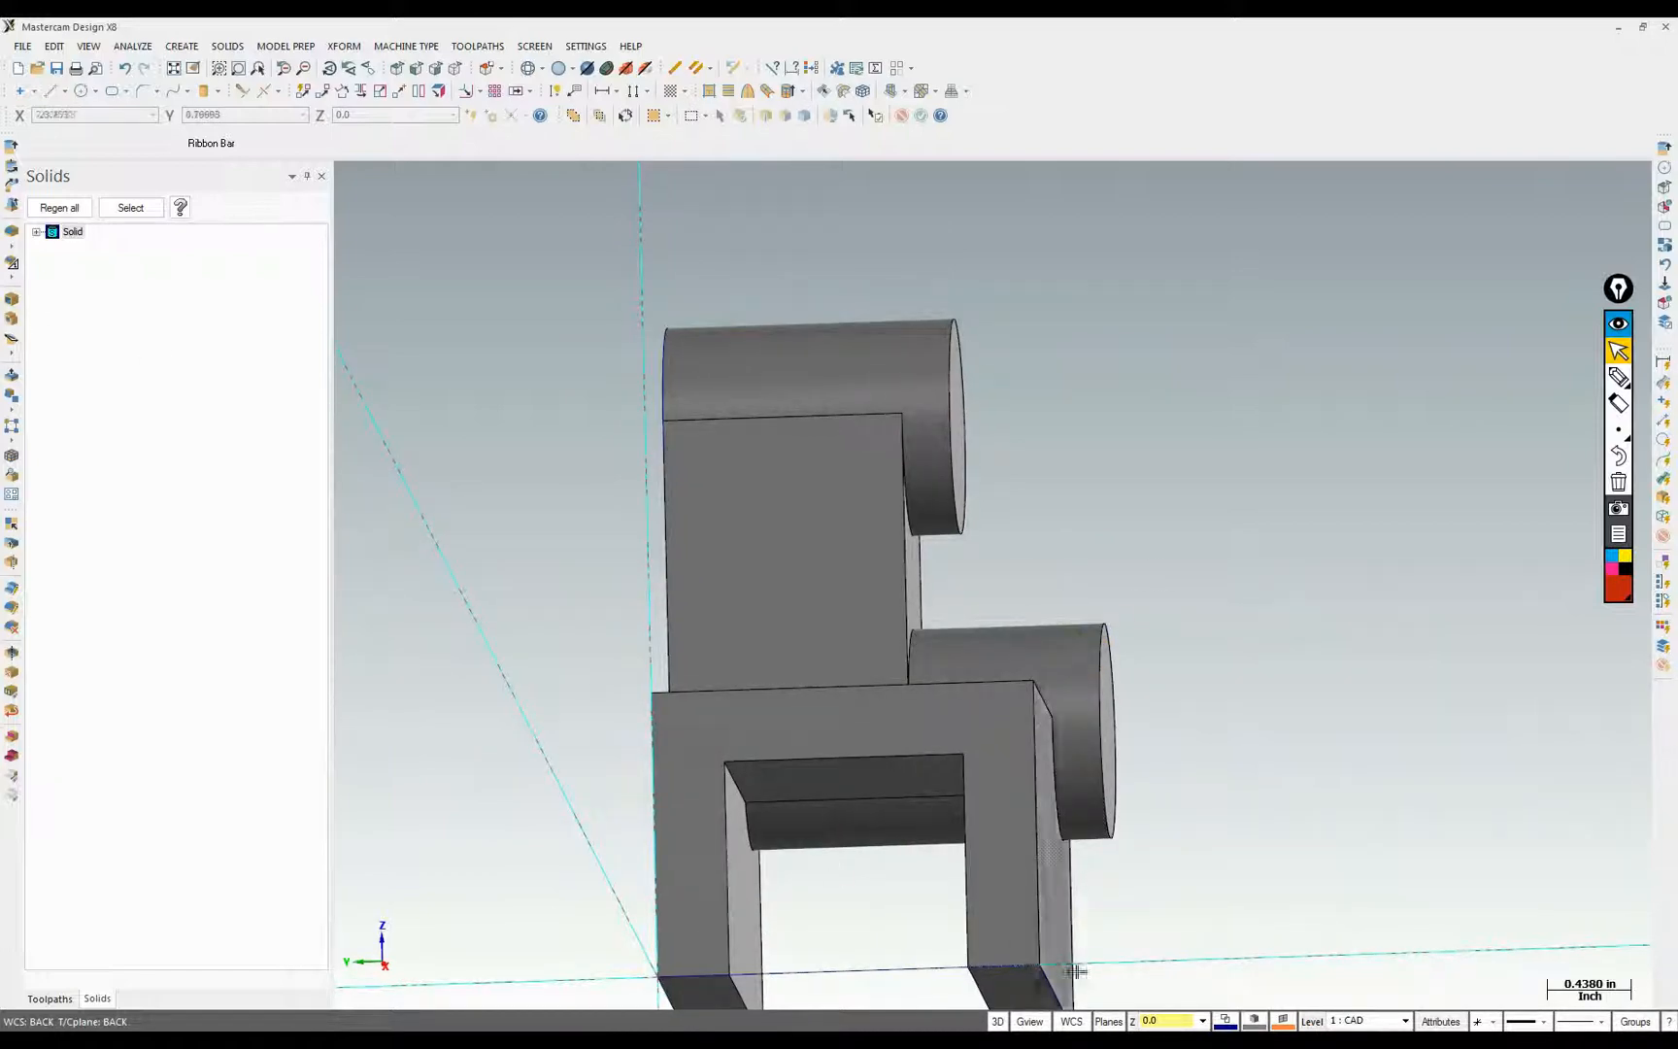
pyautogui.click(46, 230)
pyautogui.click(112, 289)
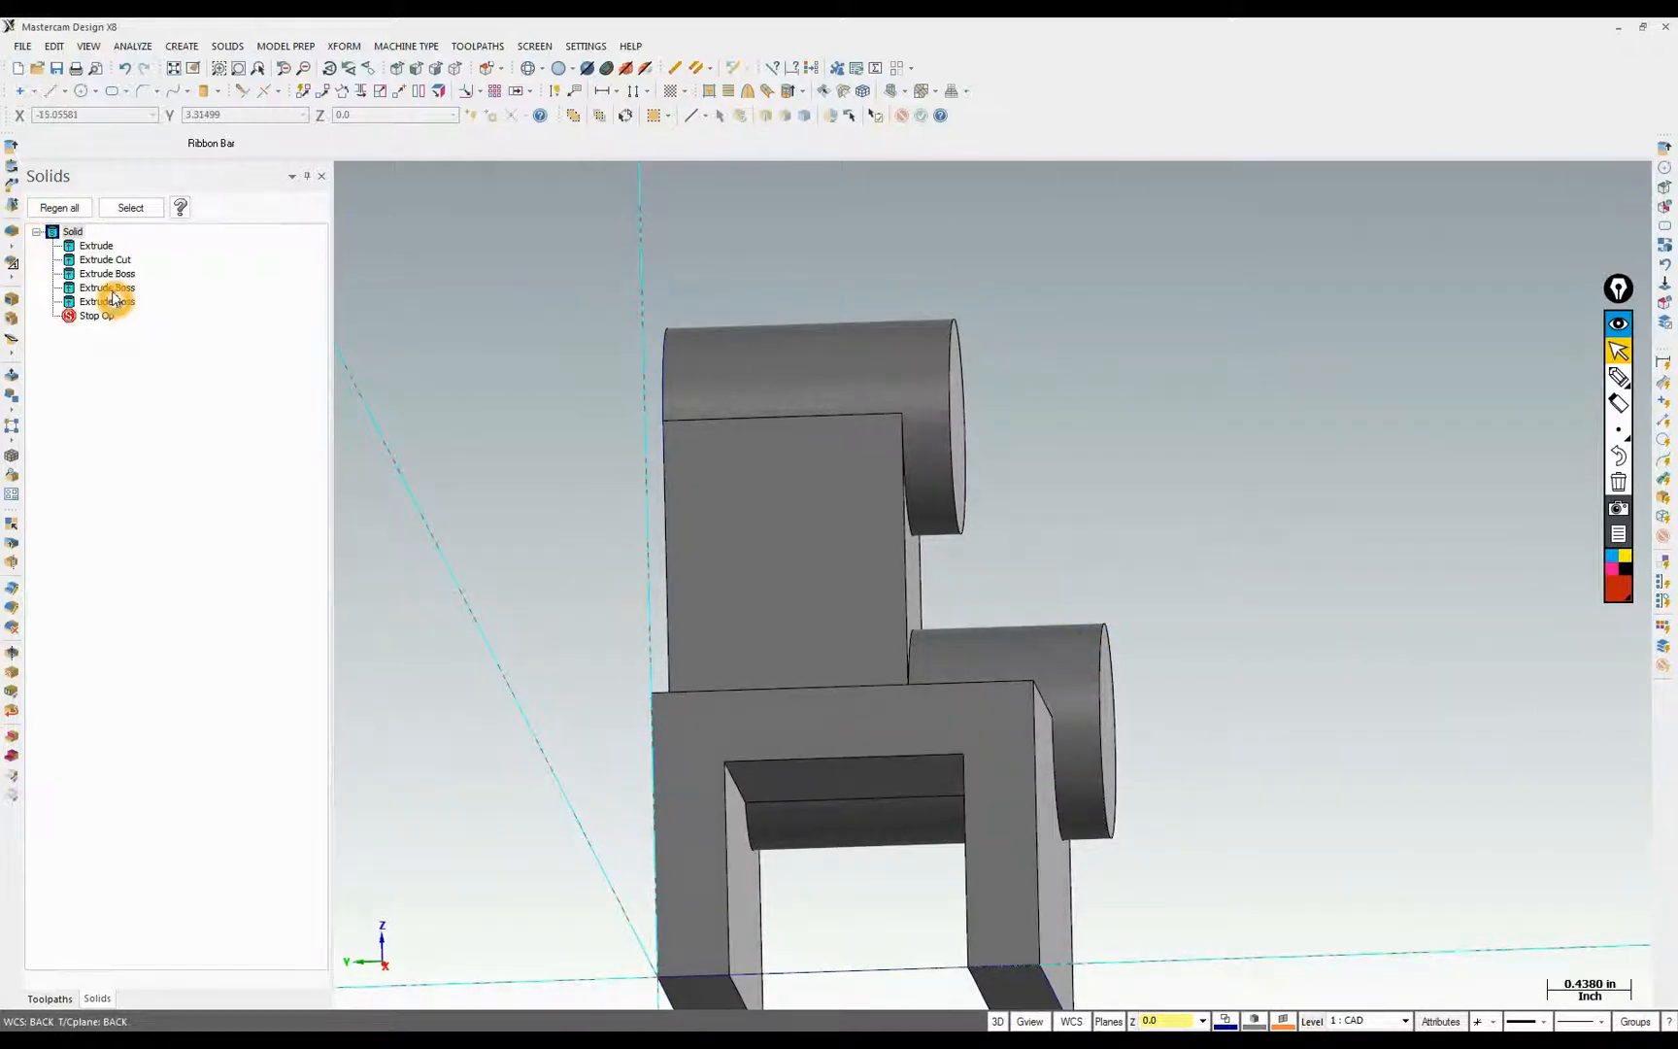
pyautogui.moveTo(992, 625); pyautogui.dragTo(783, 791, button='middle')
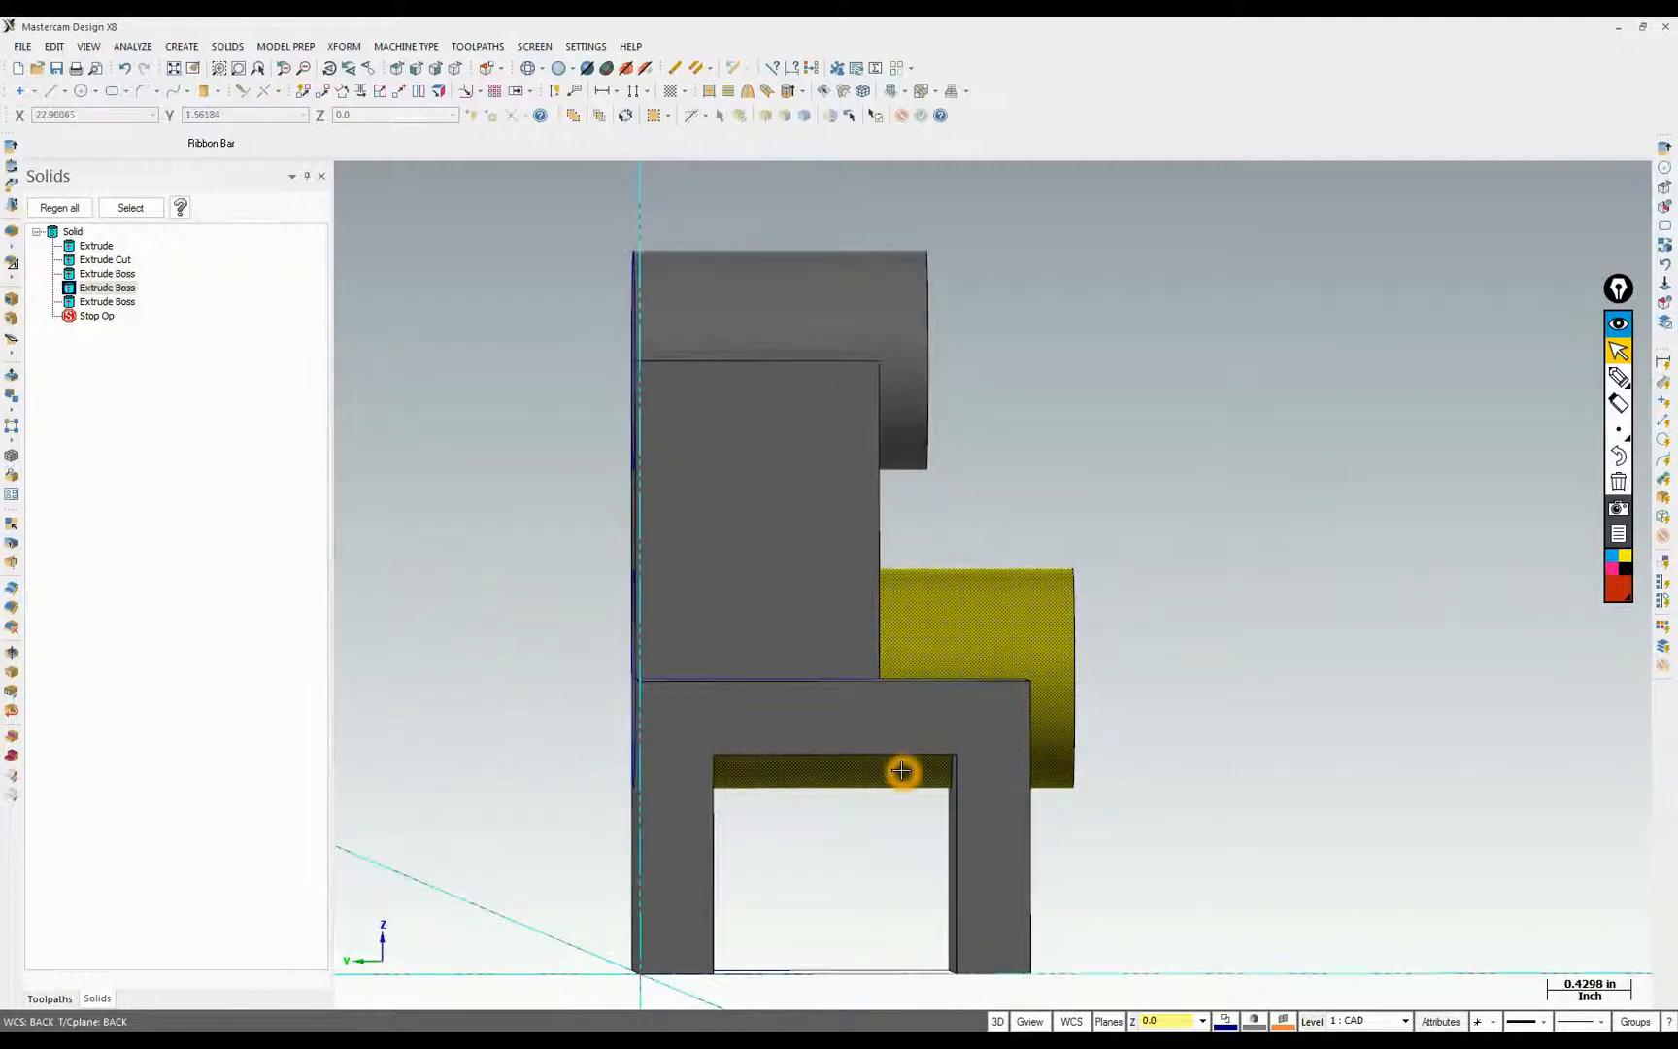
pyautogui.hotkey('alt', 'Tab')
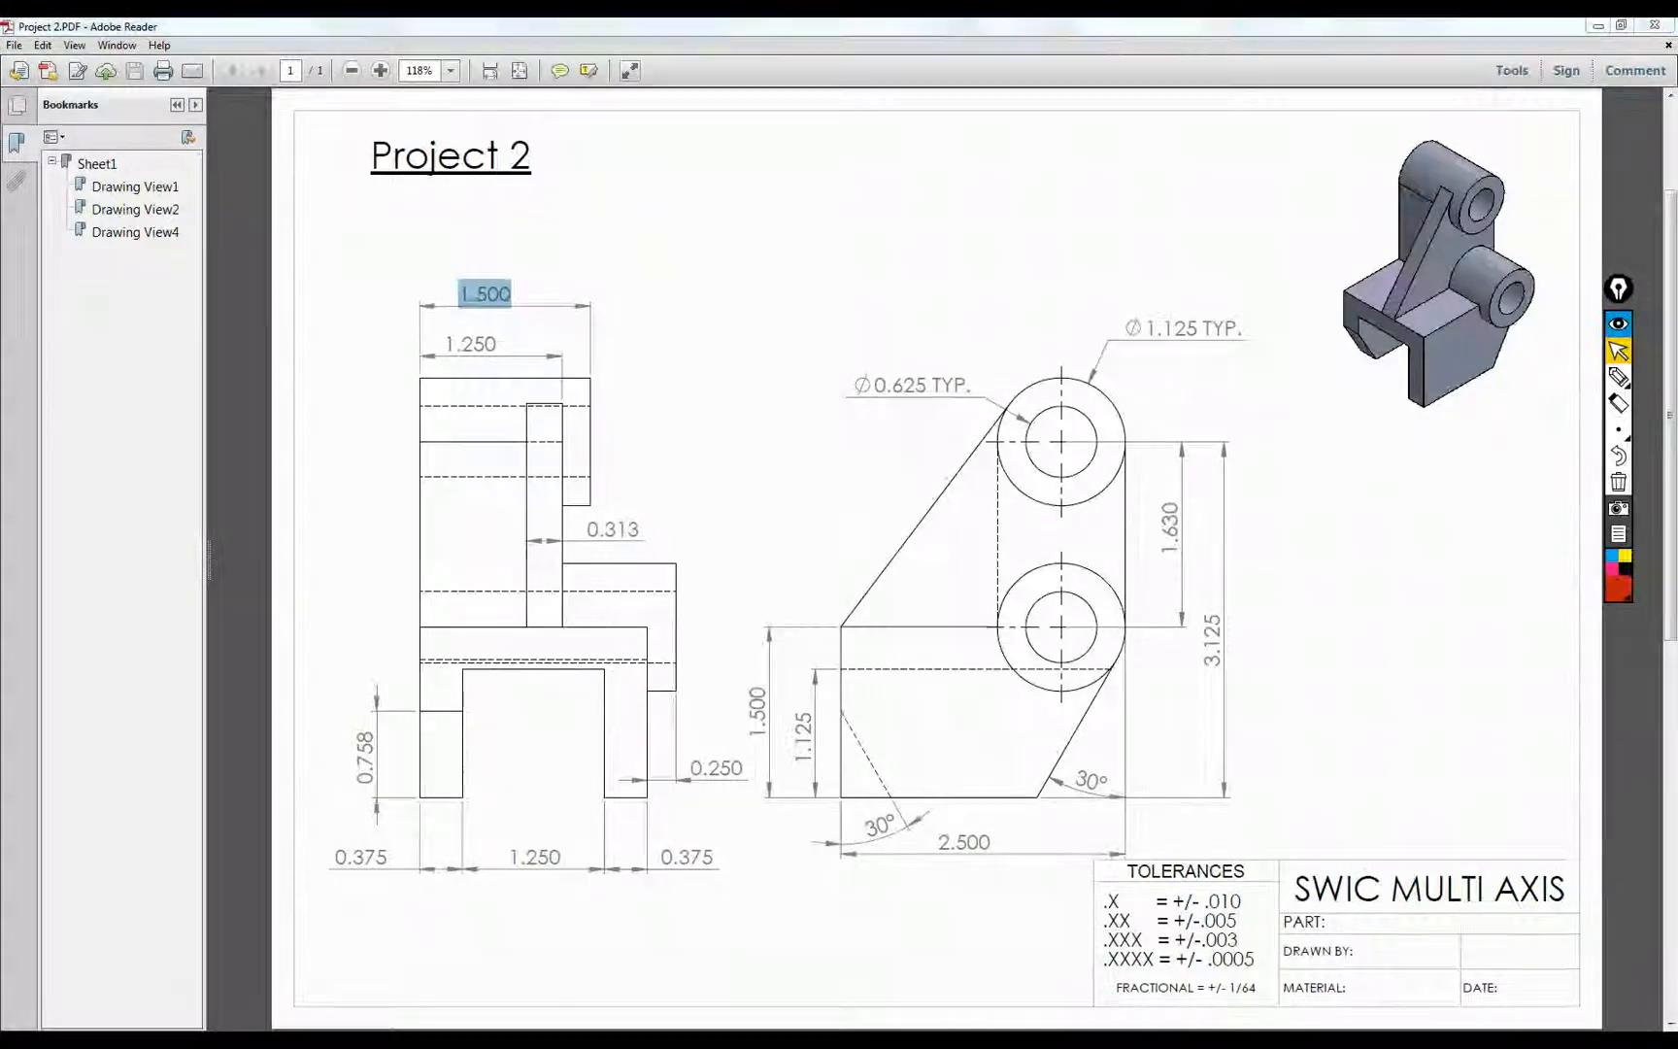
pyautogui.hotkey('alt', 'Tab')
# Examine the solid's operations one by one, highlighting the base, slot cut, upright block and both cylinders to review their build order
pyautogui.click(96, 246)
pyautogui.click(101, 274)
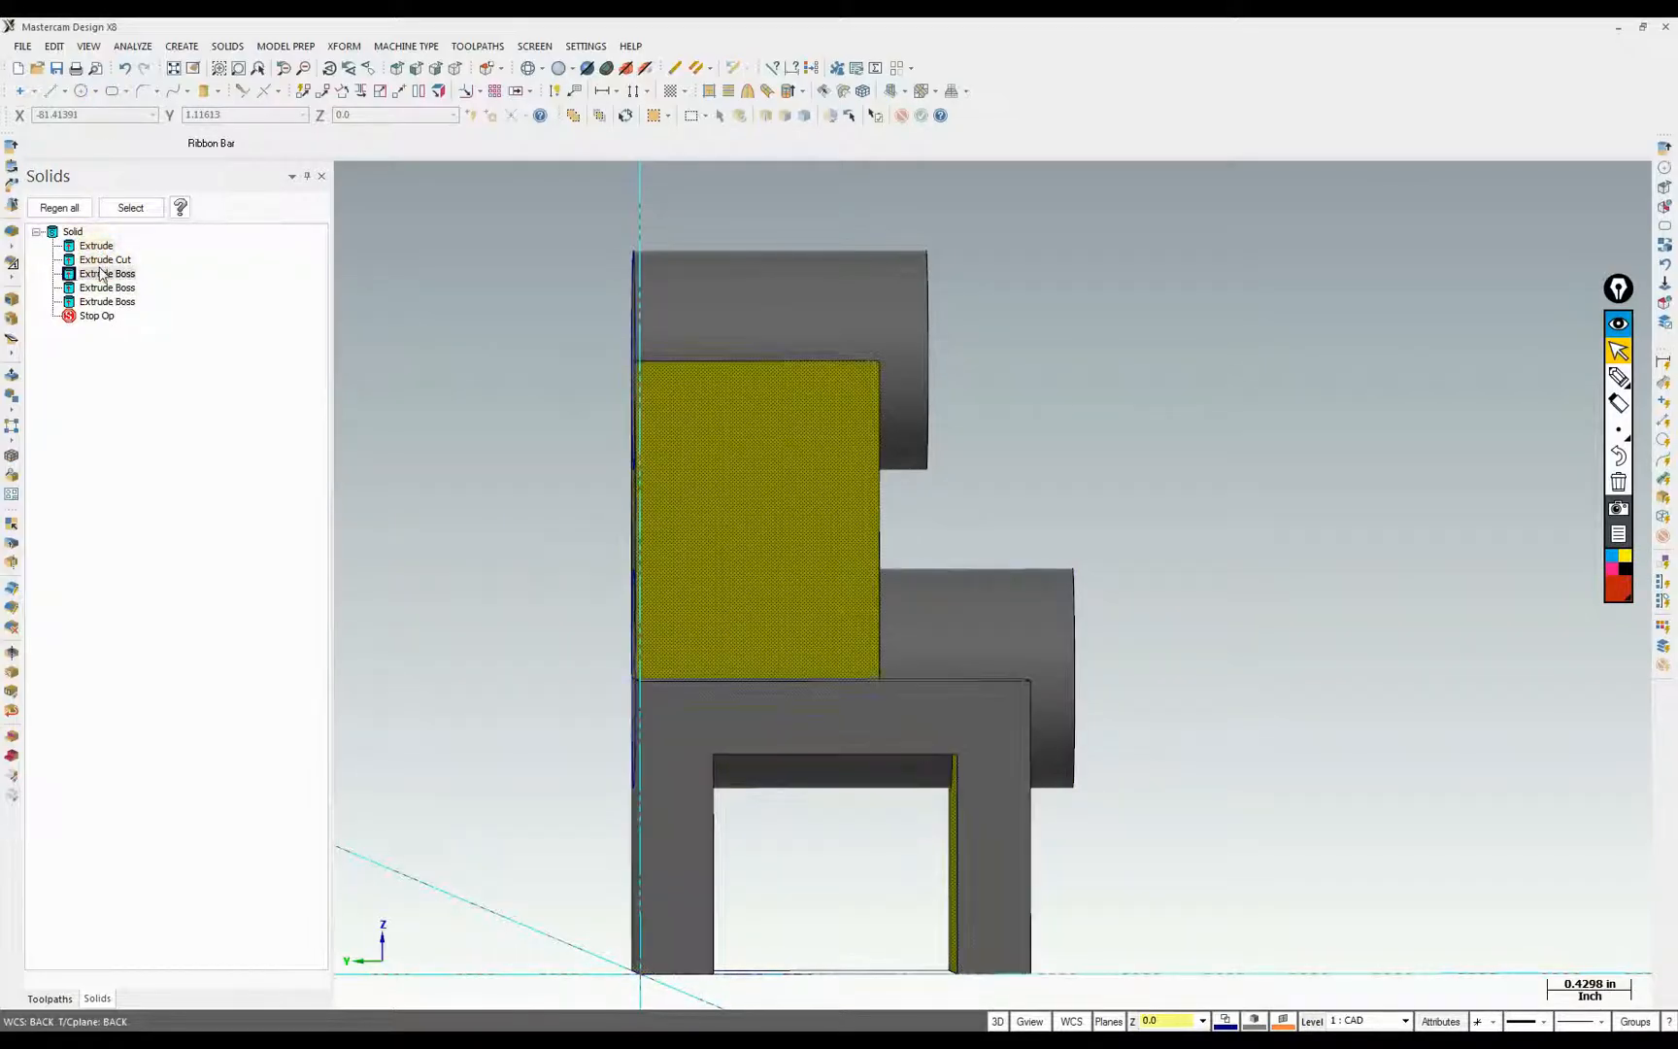
pyautogui.click(101, 288)
pyautogui.click(97, 248)
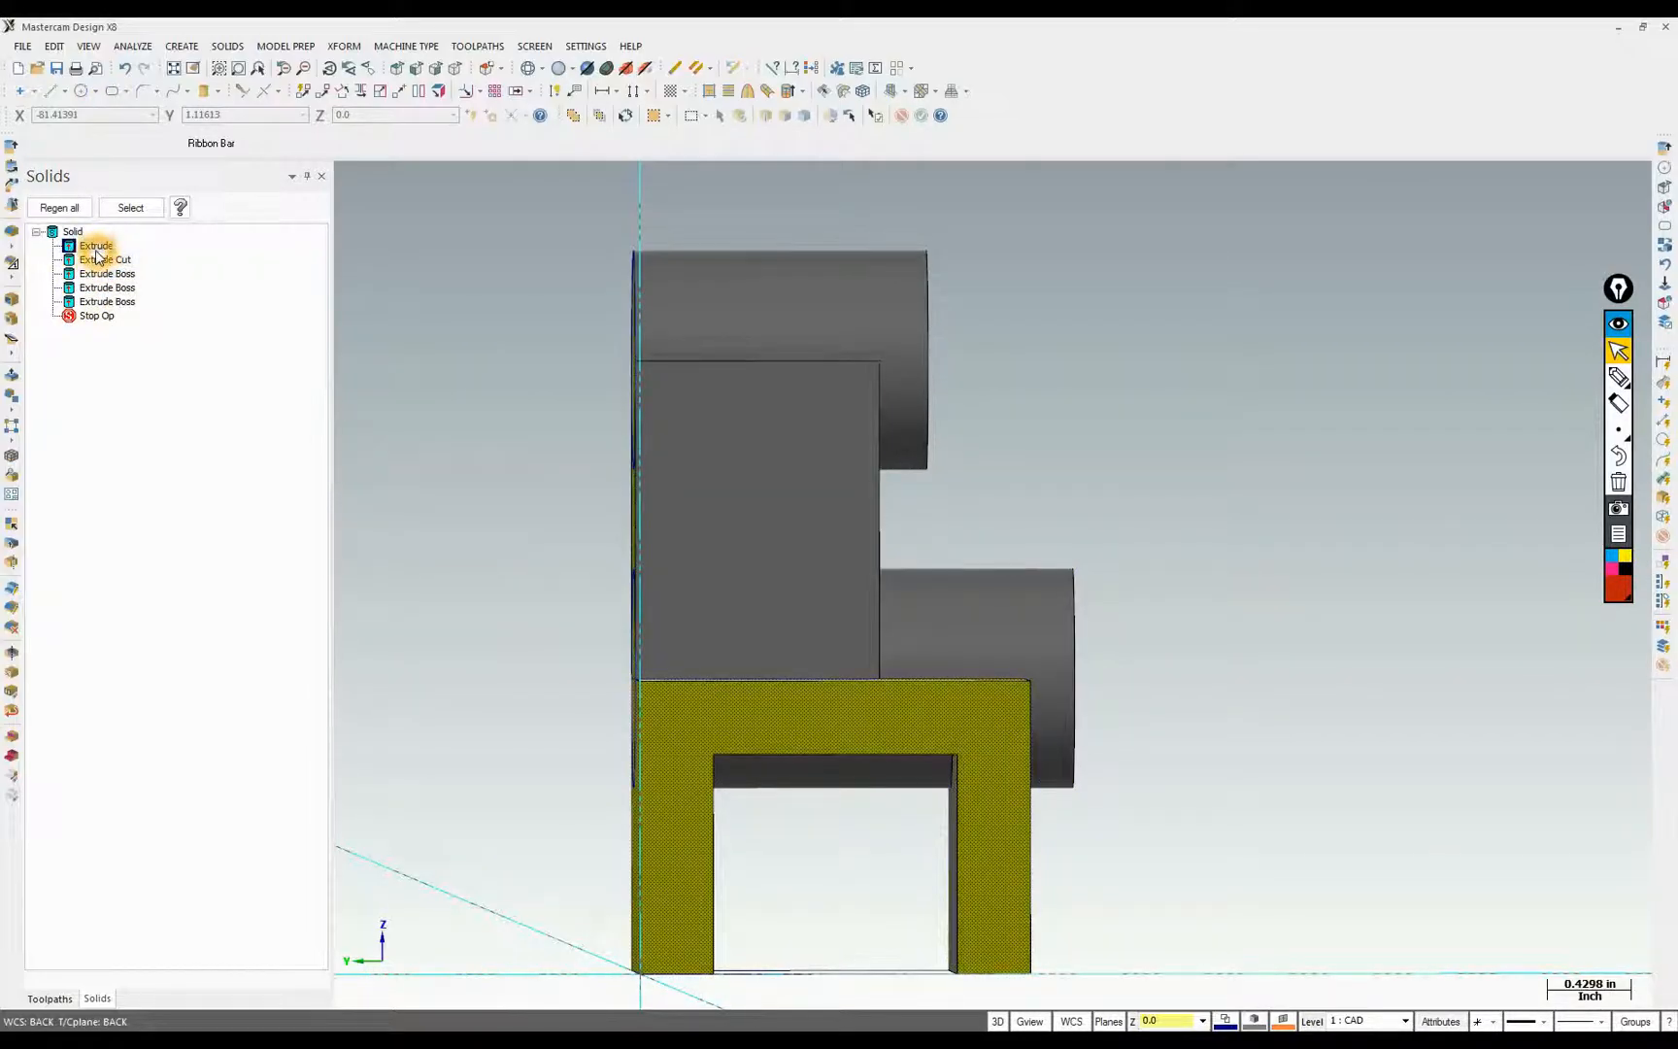
pyautogui.click(97, 248)
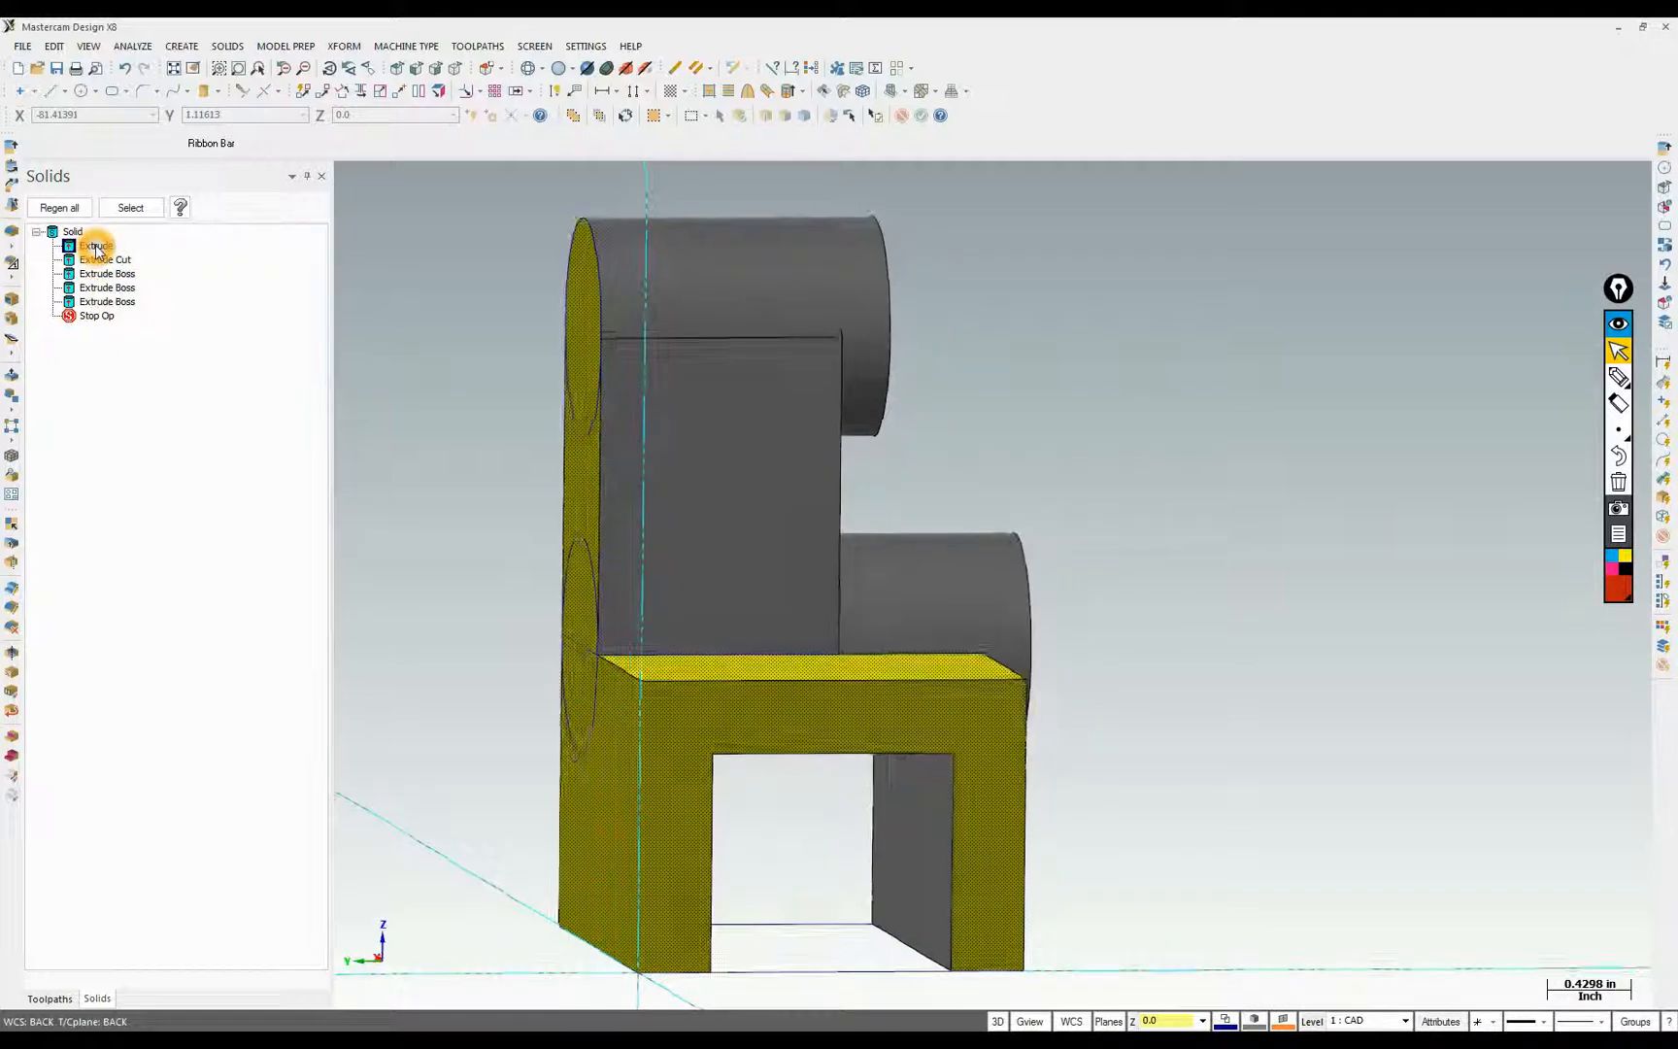
pyautogui.click(105, 260)
pyautogui.click(118, 276)
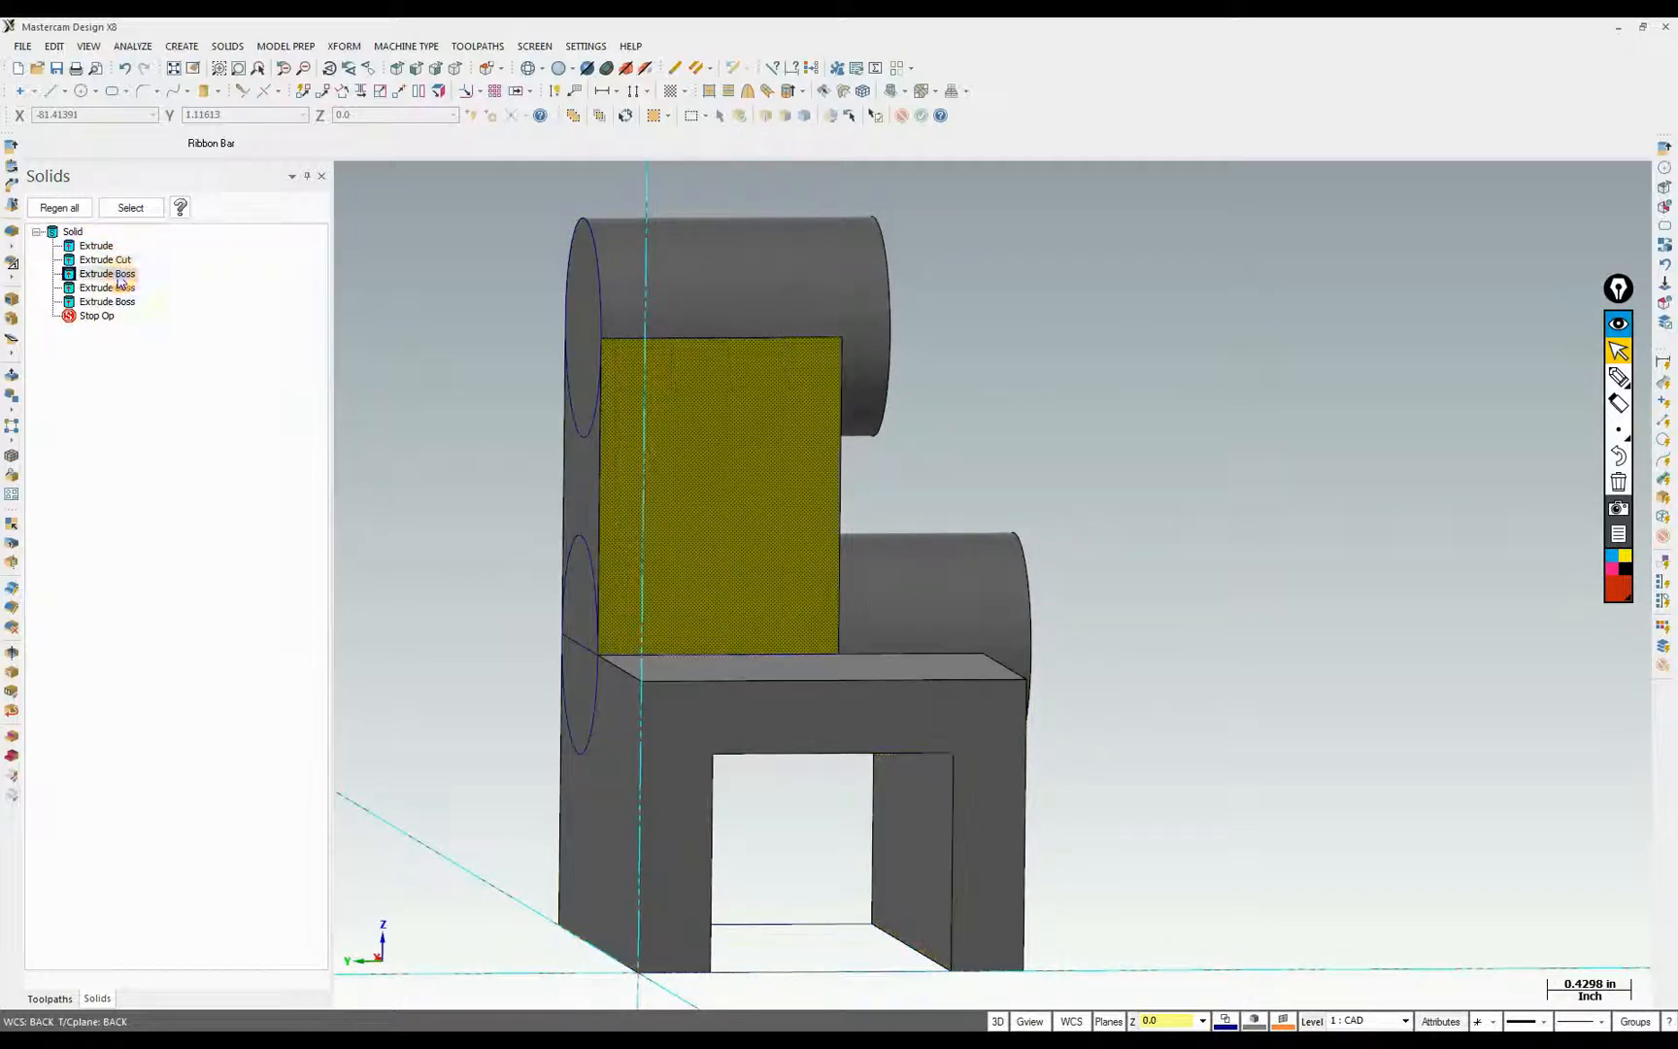
pyautogui.click(113, 289)
pyautogui.click(110, 302)
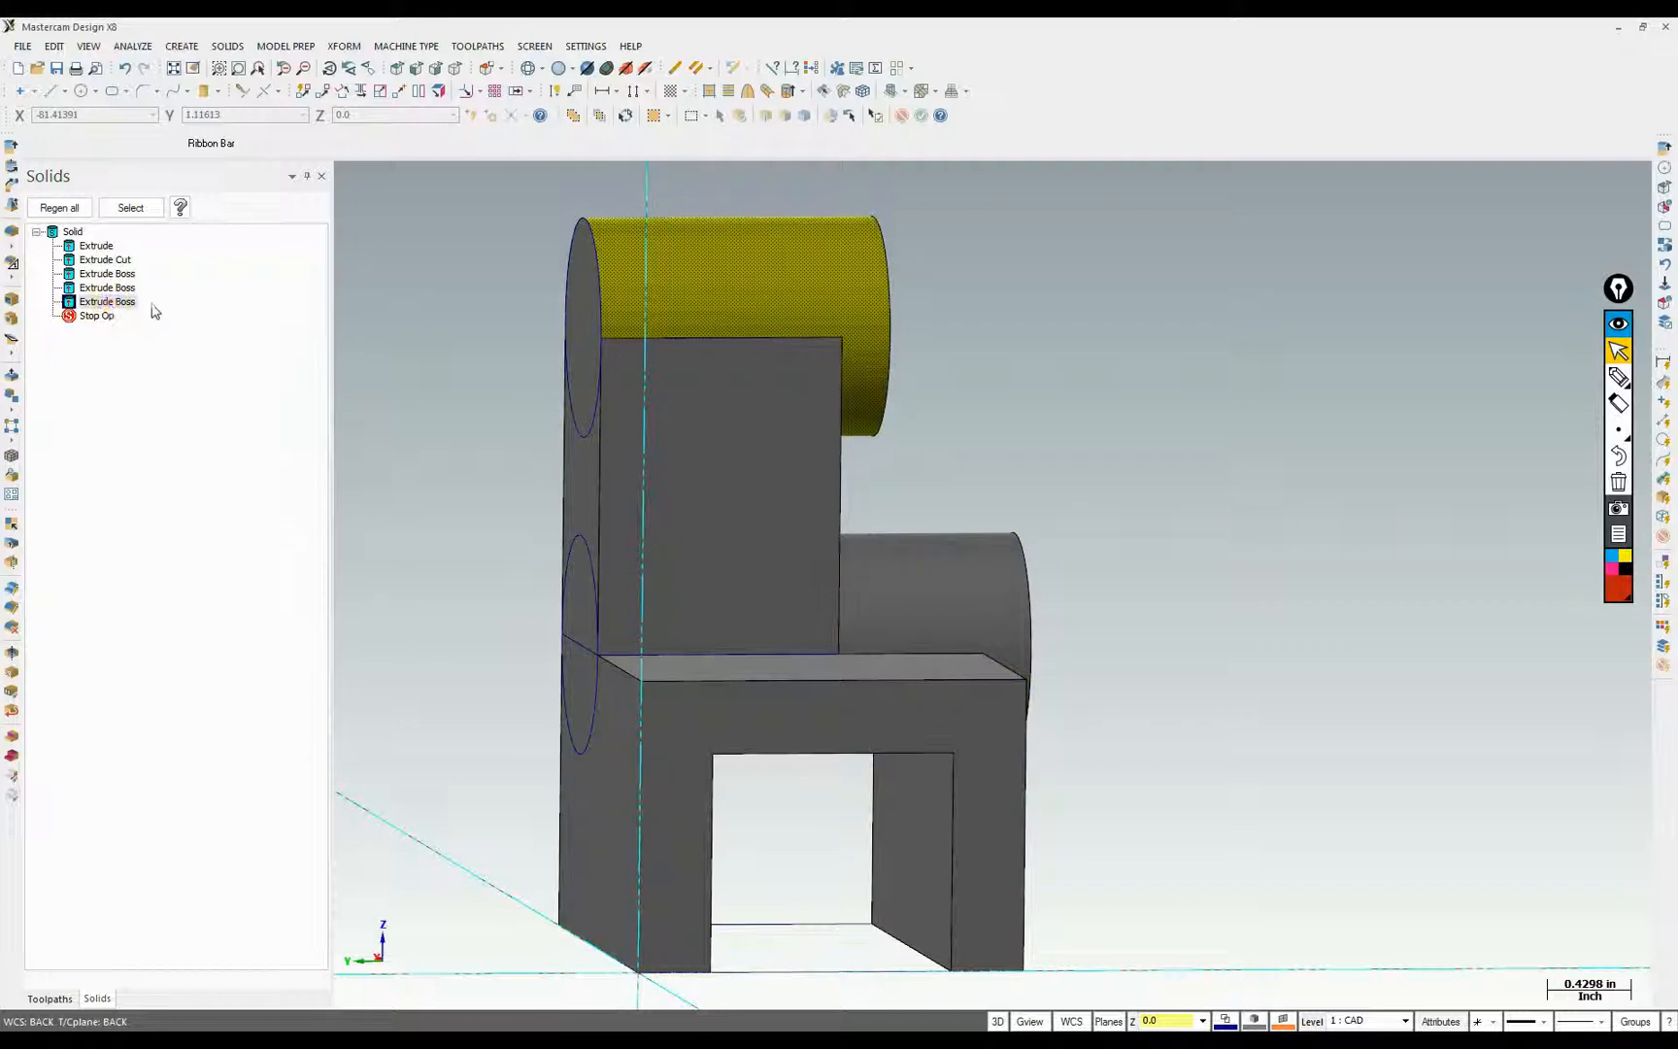
pyautogui.click(124, 290)
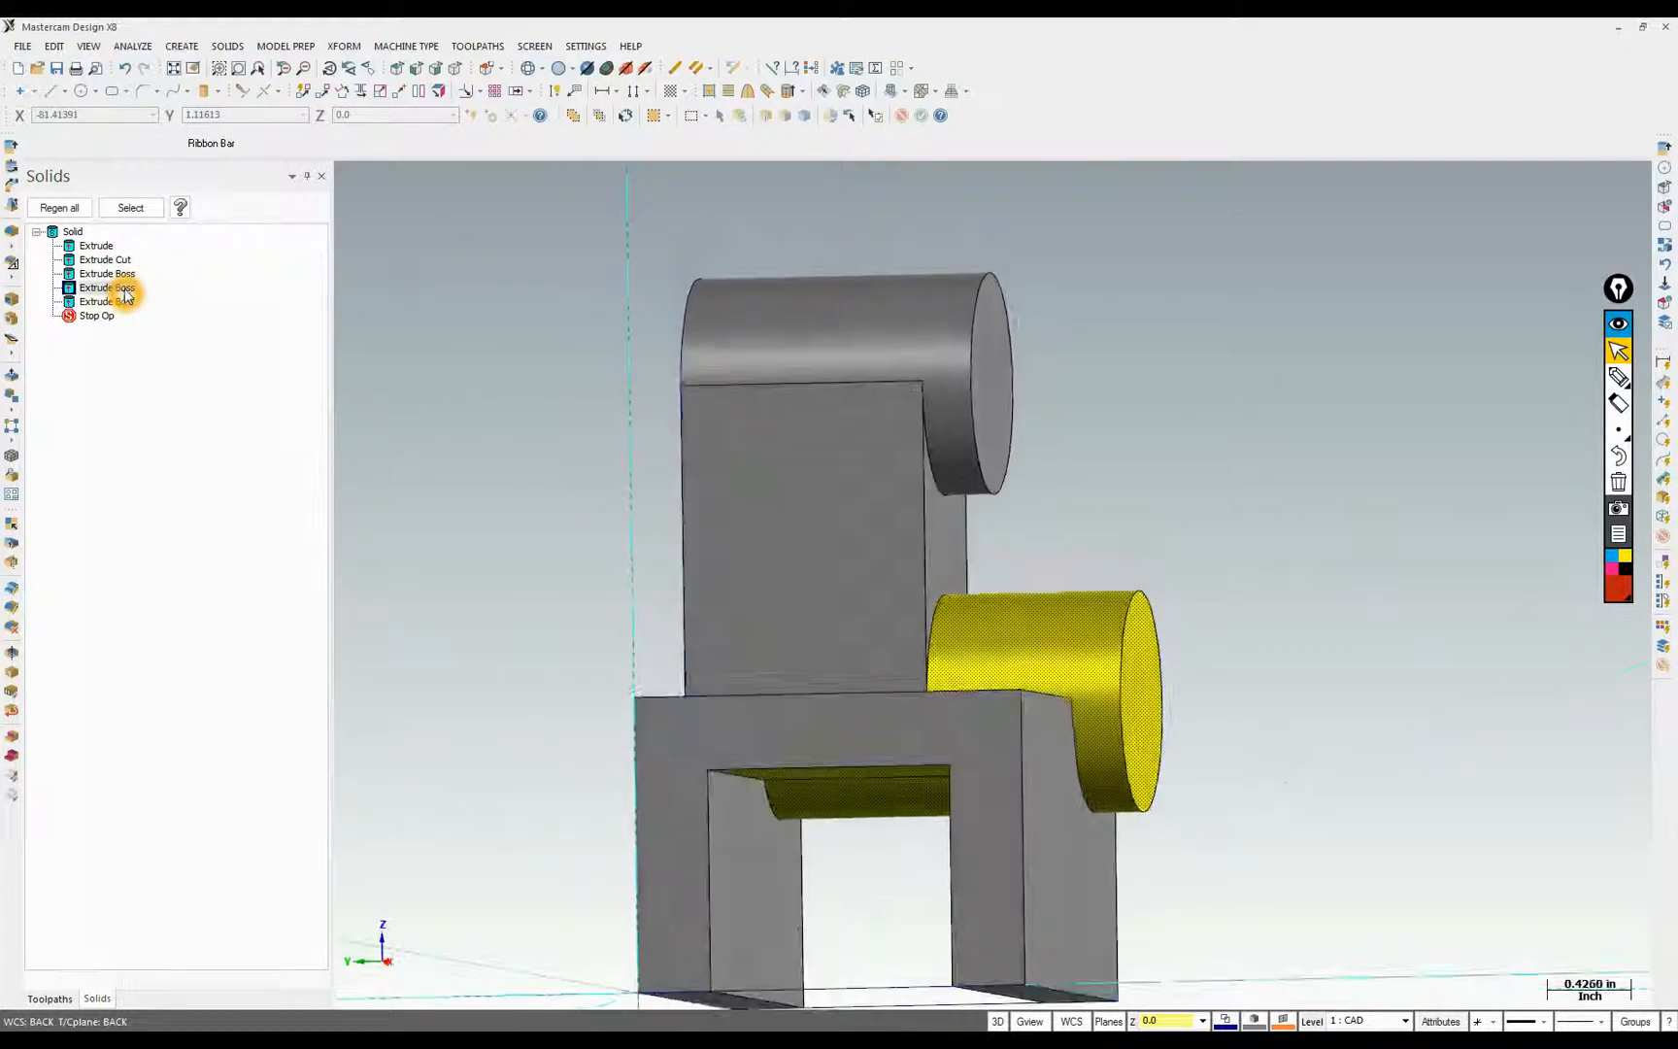
pyautogui.click(106, 260)
pyautogui.moveTo(1068, 777); pyautogui.dragTo(1019, 911, button='middle')
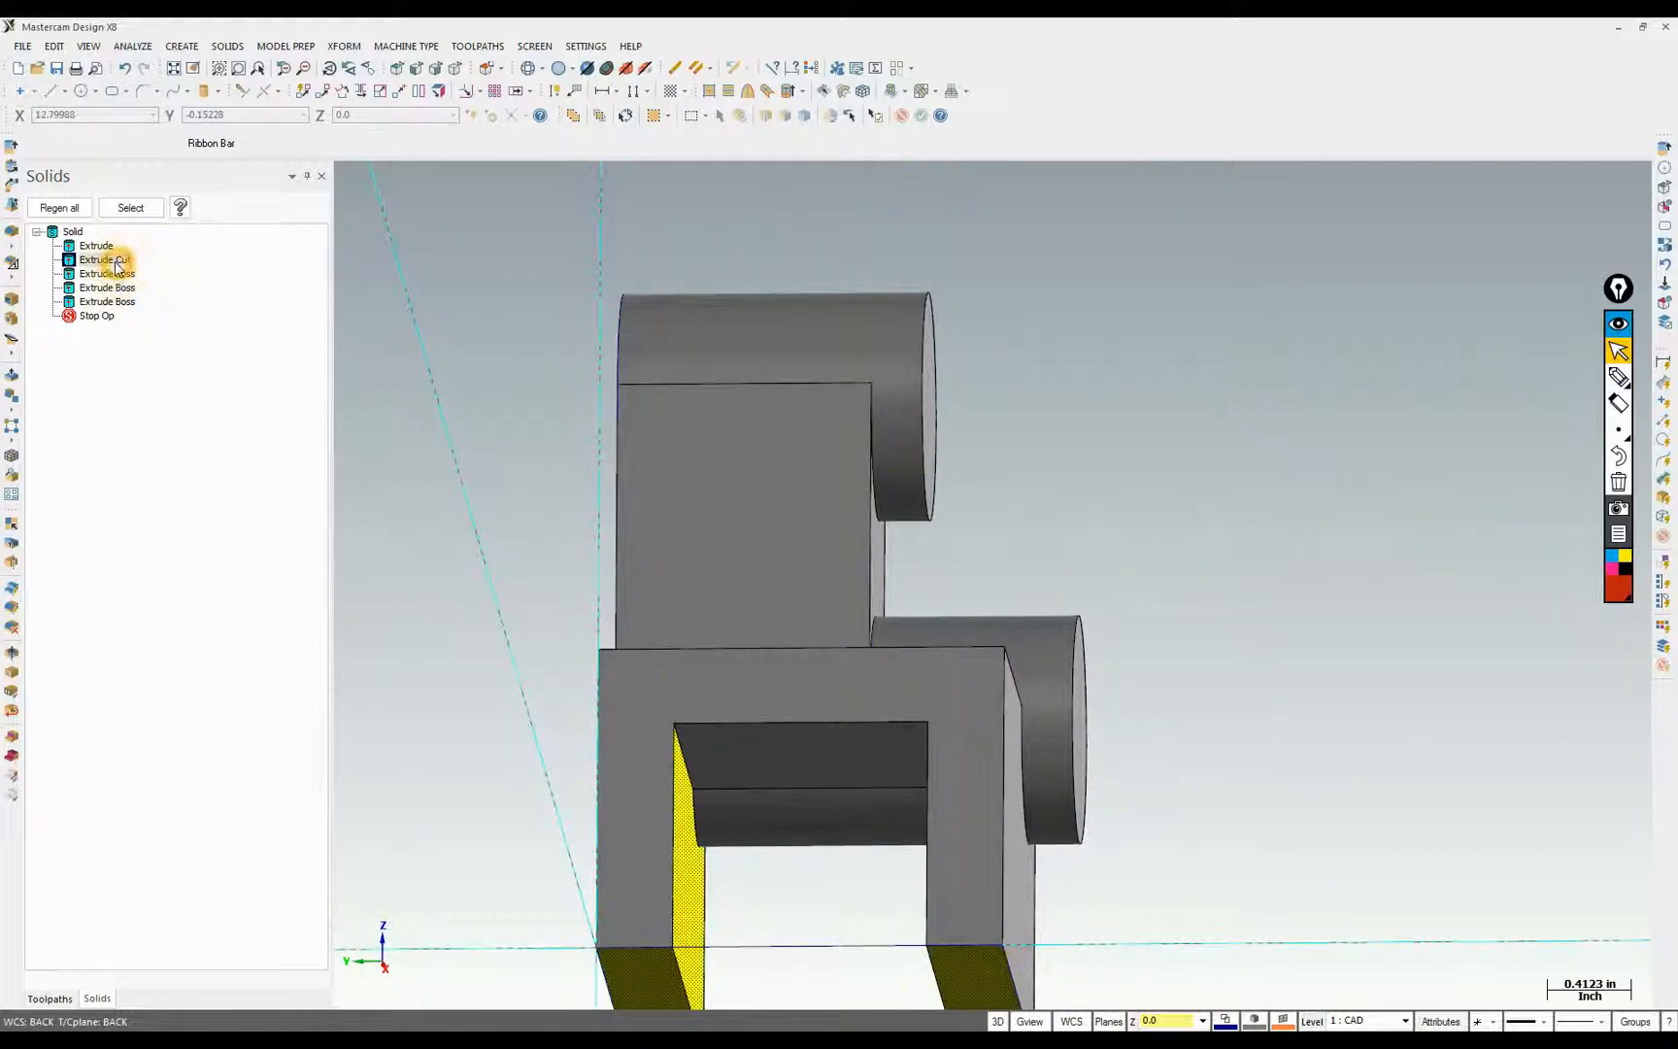
pyautogui.click(110, 304)
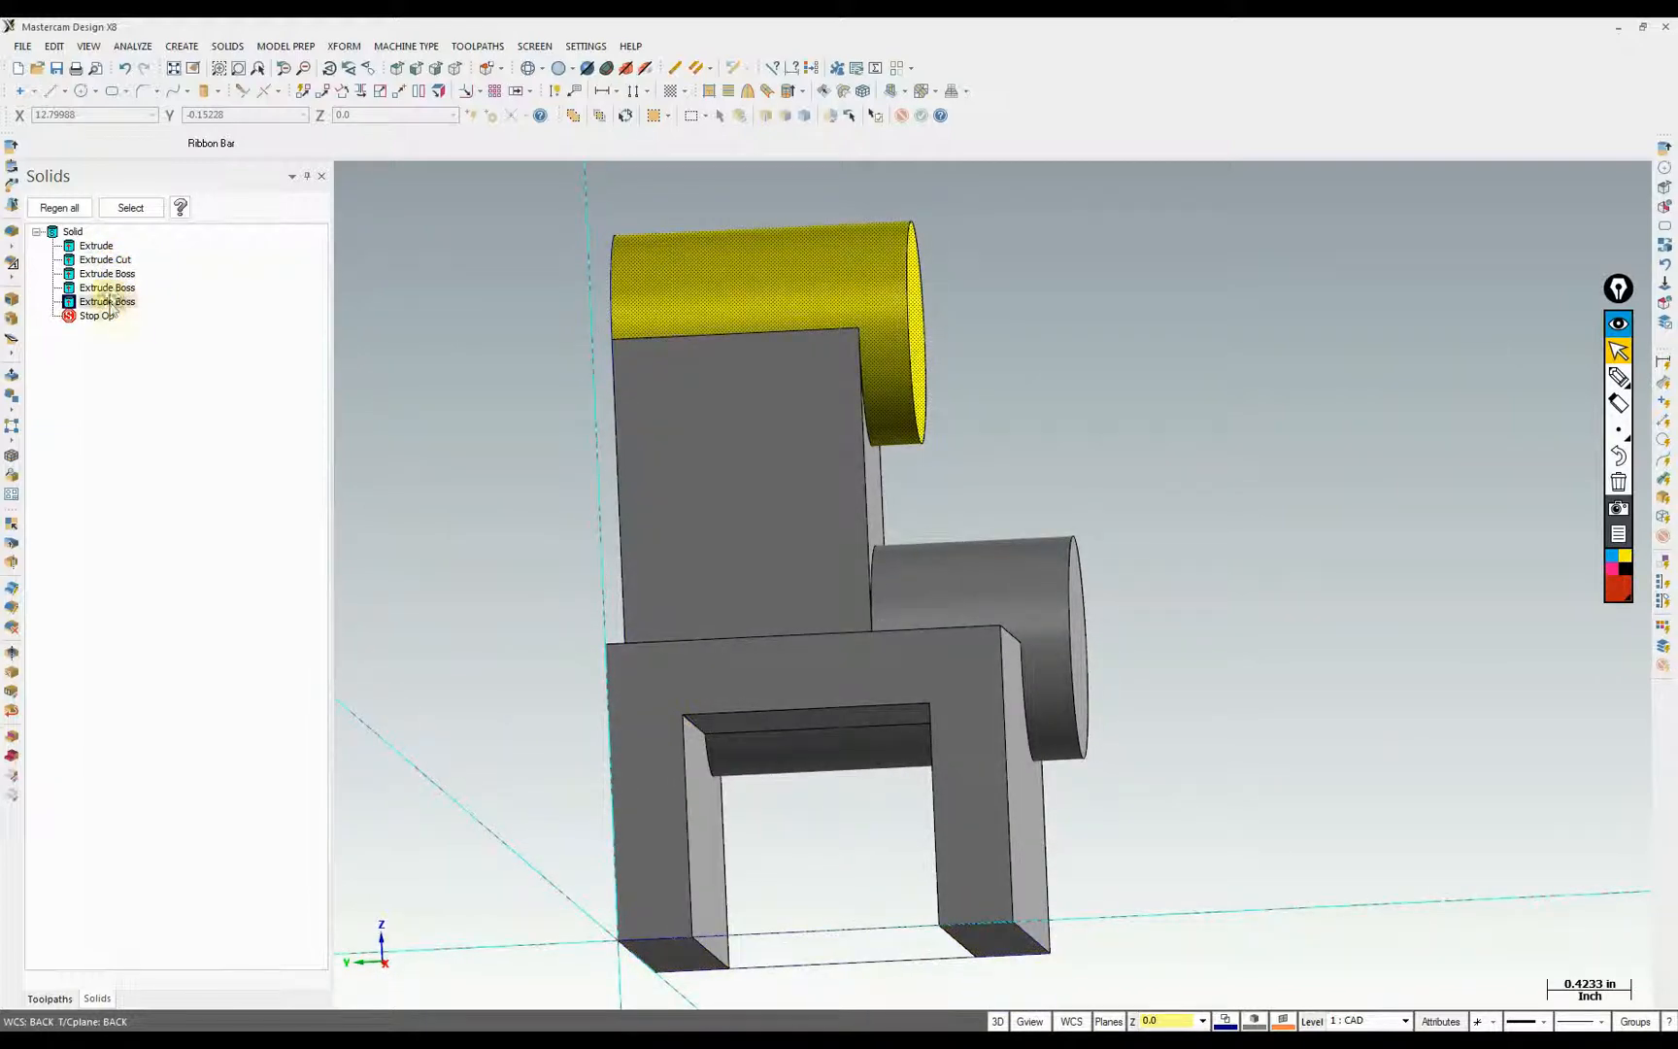
pyautogui.click(112, 289)
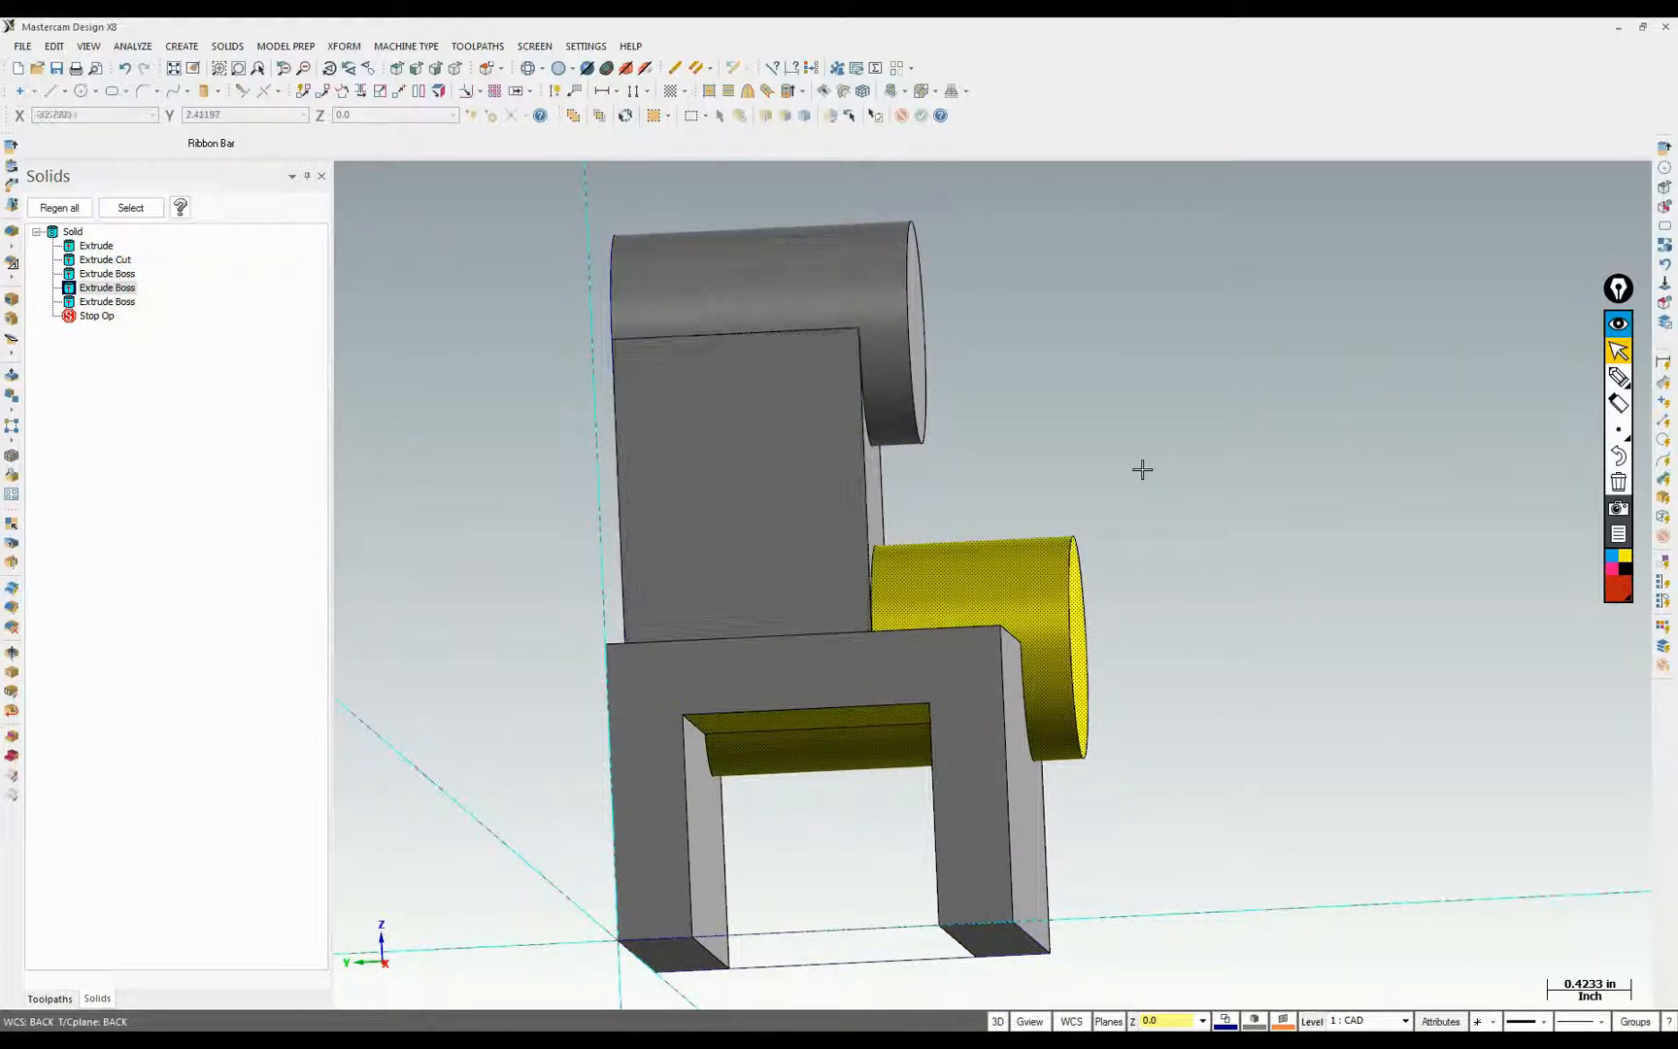
# Reorder the slot's Extrude Cut to follow the lower cylinder's Extrude Boss and view the slot from several angles
pyautogui.click(107, 260)
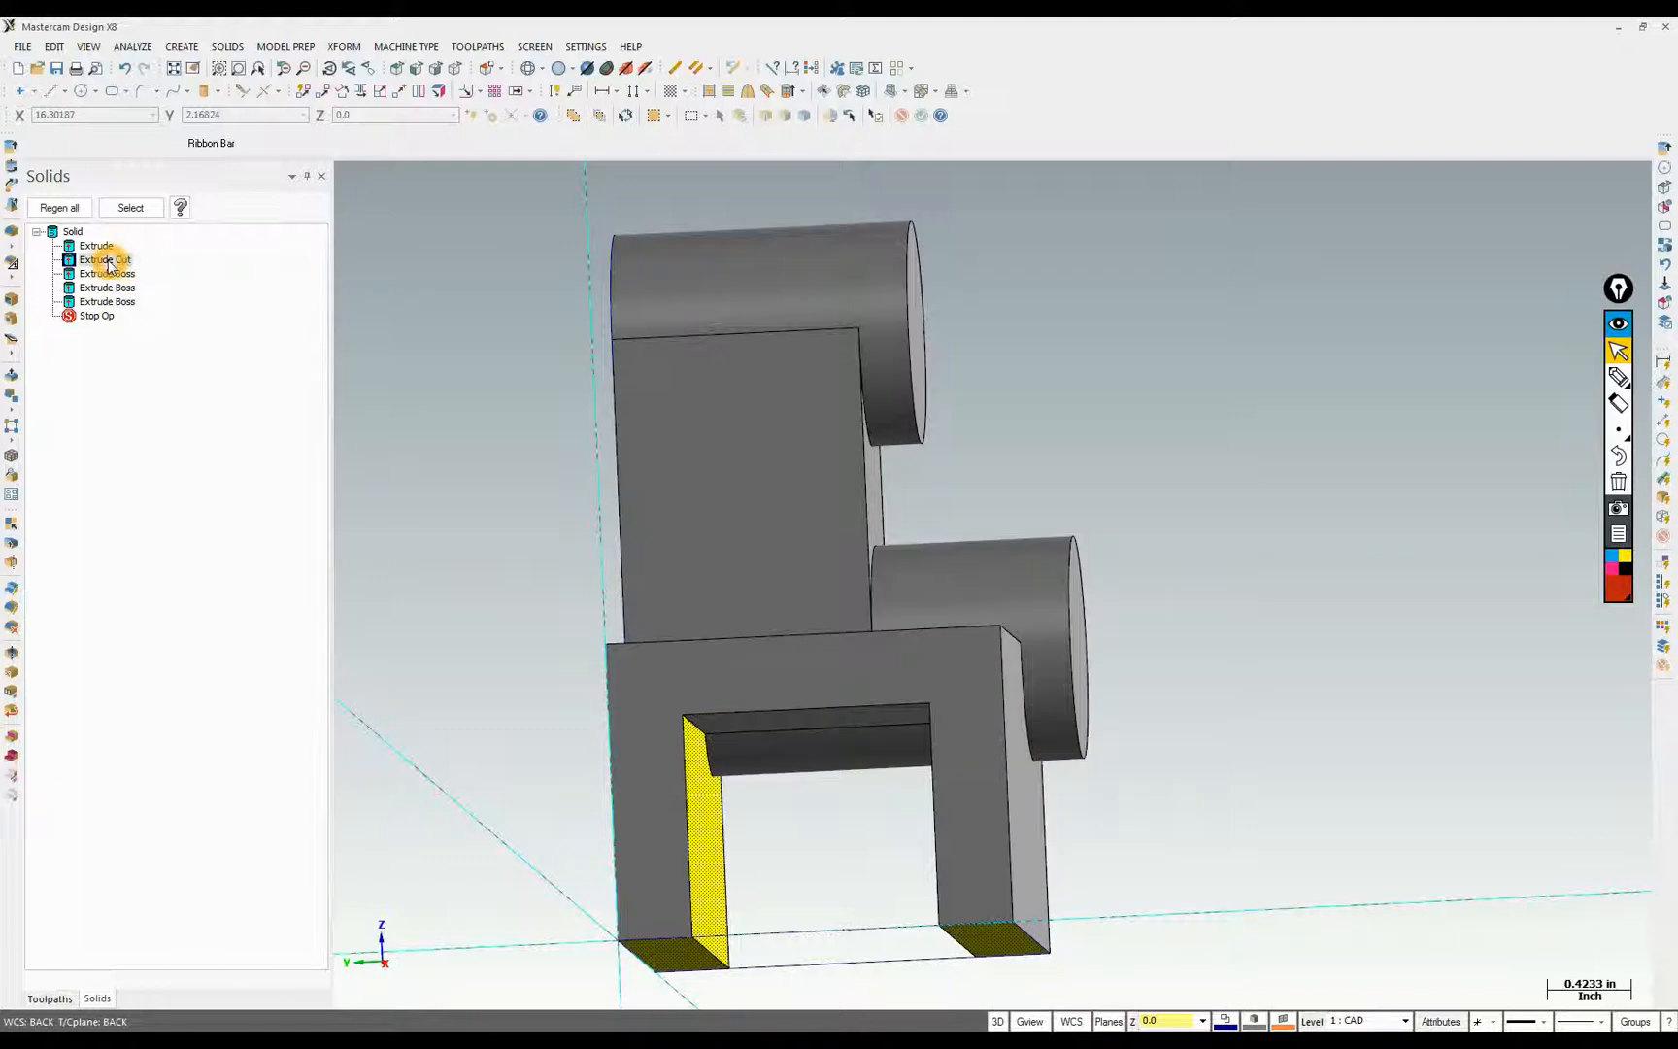
pyautogui.moveTo(105, 280); pyautogui.dragTo(105, 291)
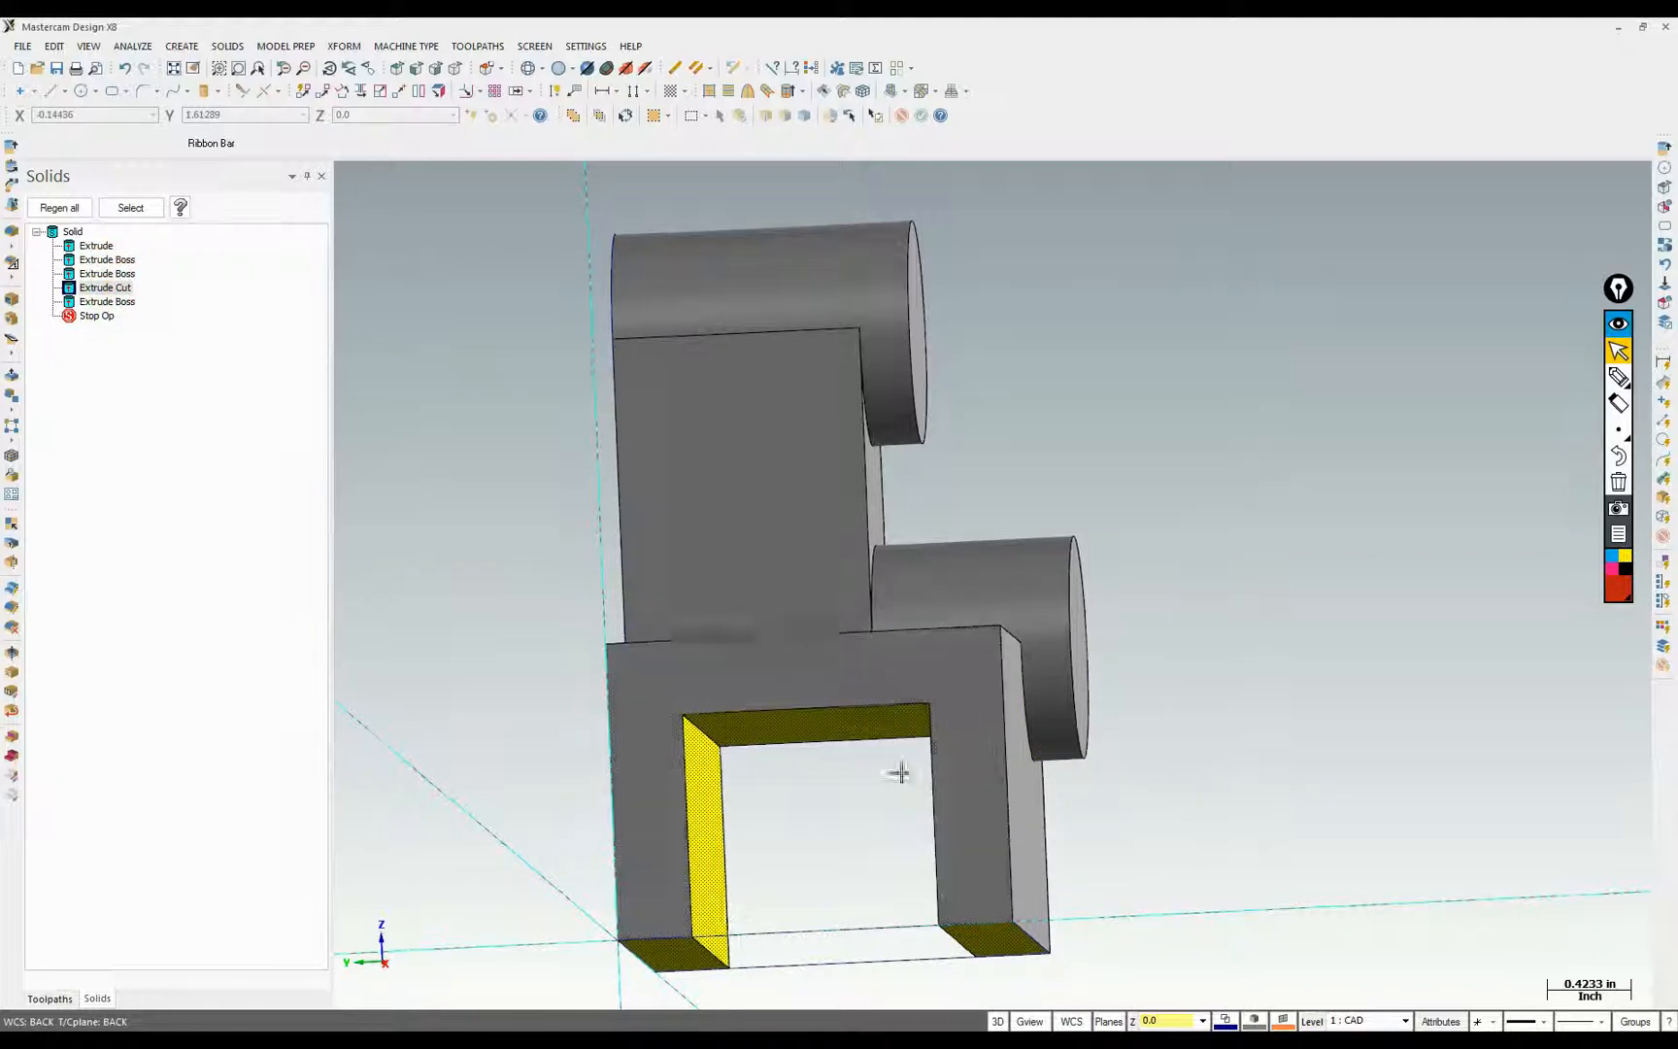
pyautogui.moveTo(899, 772)
pyautogui.mouseDown(button='middle')
pyautogui.moveTo(873, 887)
pyautogui.moveTo(874, 1010)
pyautogui.moveTo(1177, 715)
pyautogui.moveTo(1251, 772)
pyautogui.mouseUp(button='middle')
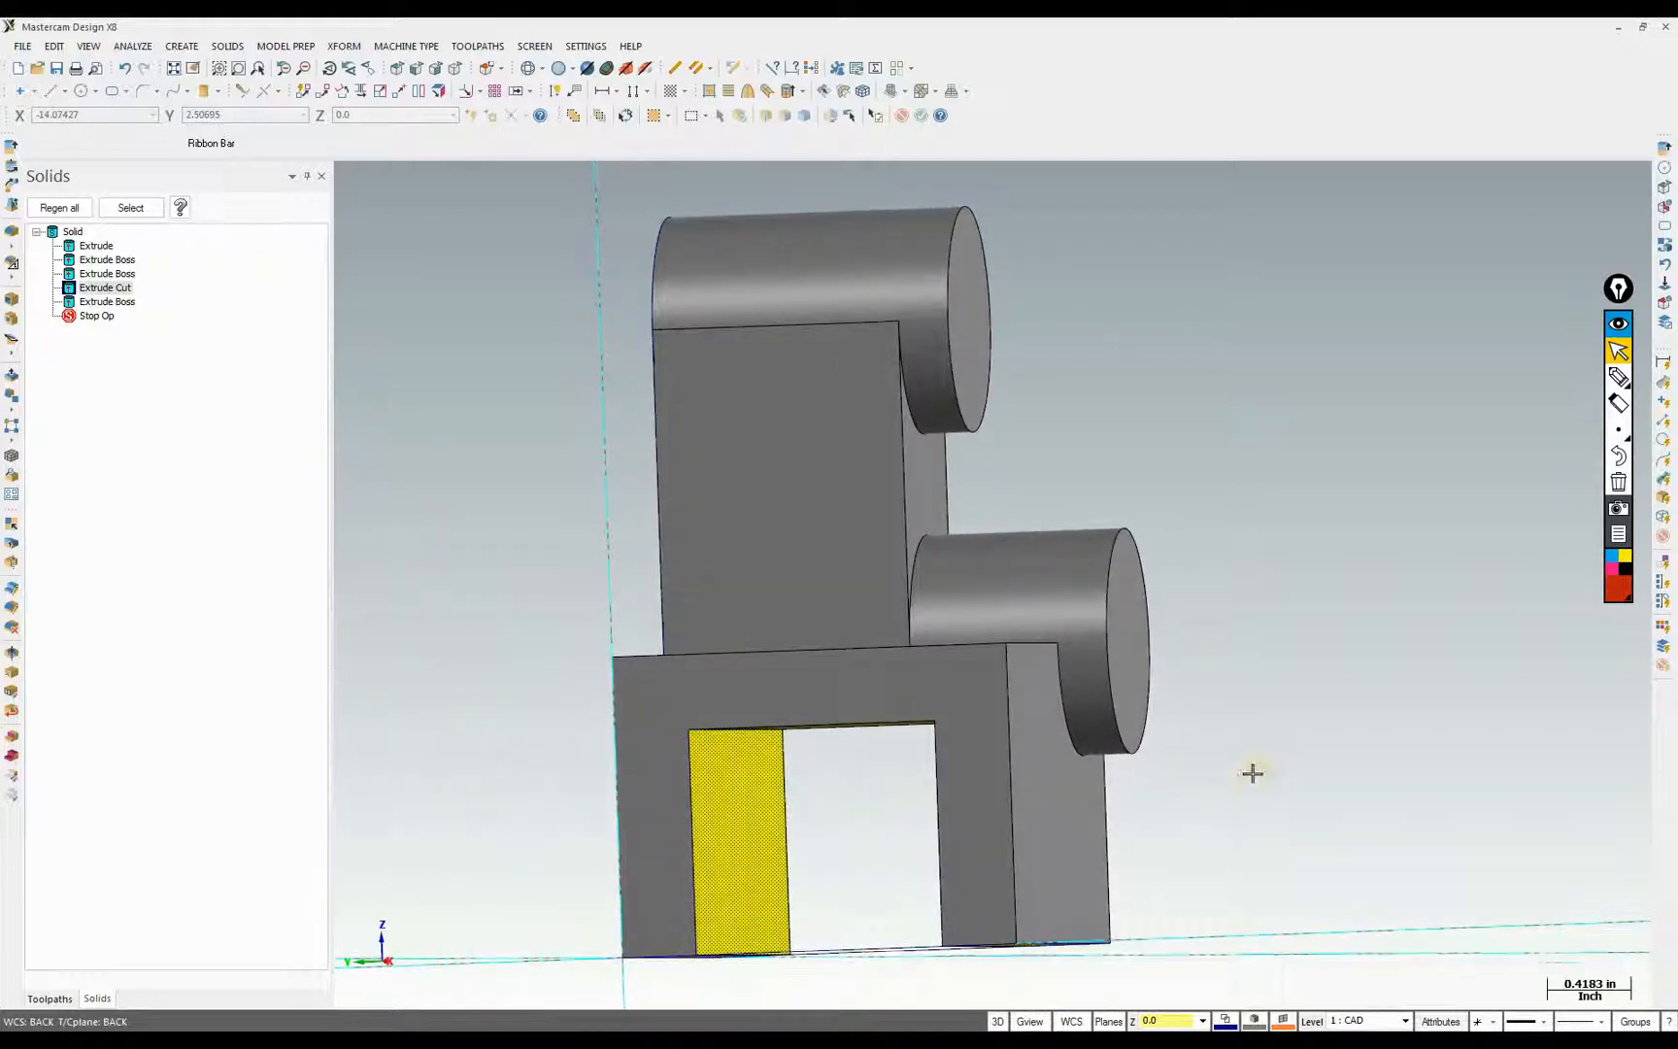
pyautogui.click(1252, 774)
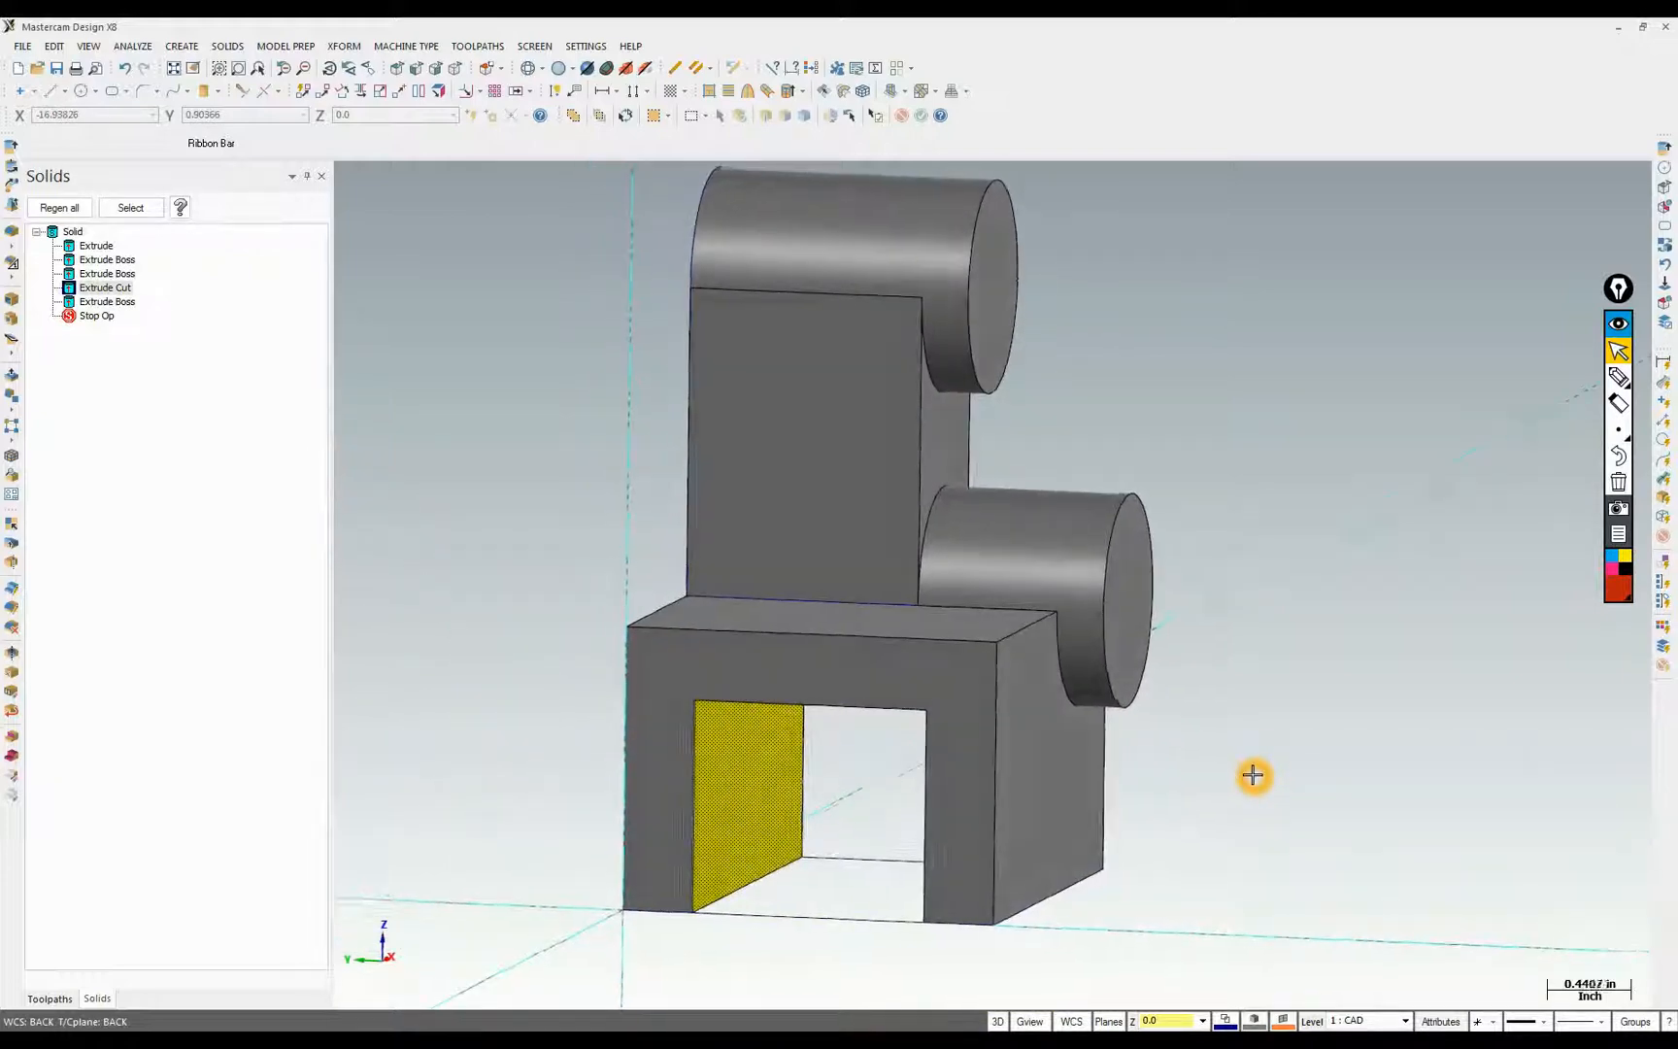
pyautogui.moveTo(1253, 775); pyautogui.dragTo(940, 462, button='middle')
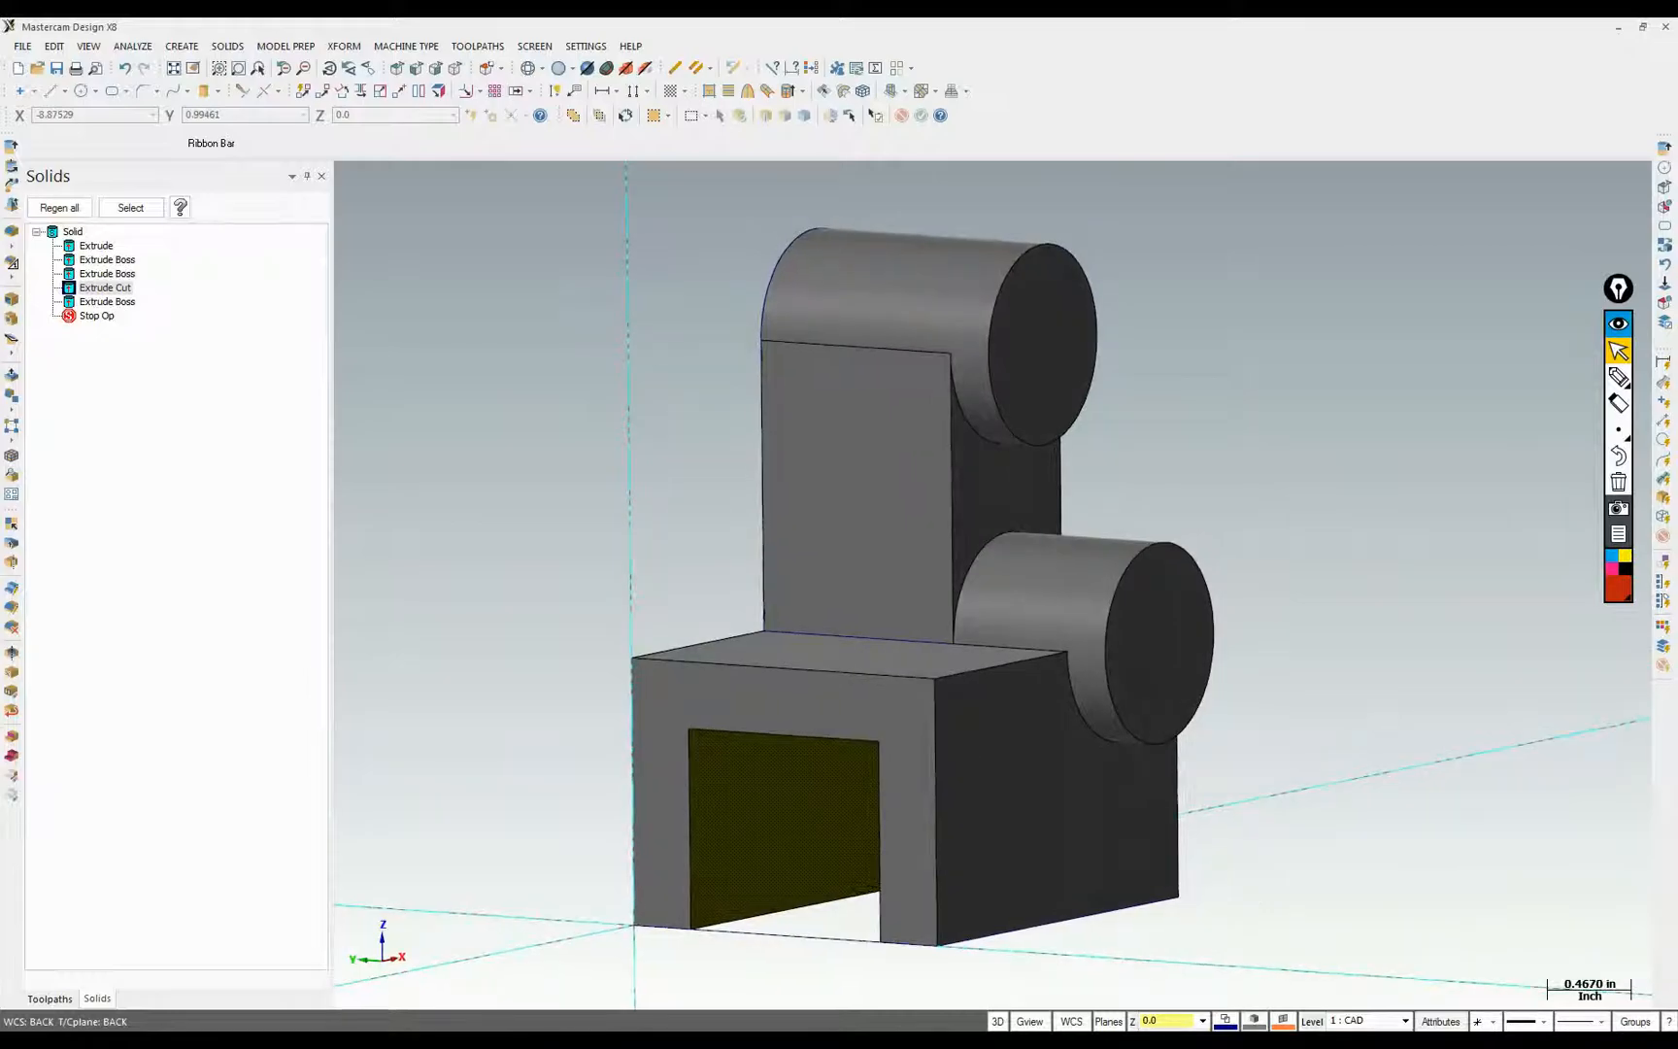
# Look up the typical hole diameter of the two cylinders on the drawing in Adobe Reader and return to Mastercam
pyautogui.hotkey('alt', 'Tab')
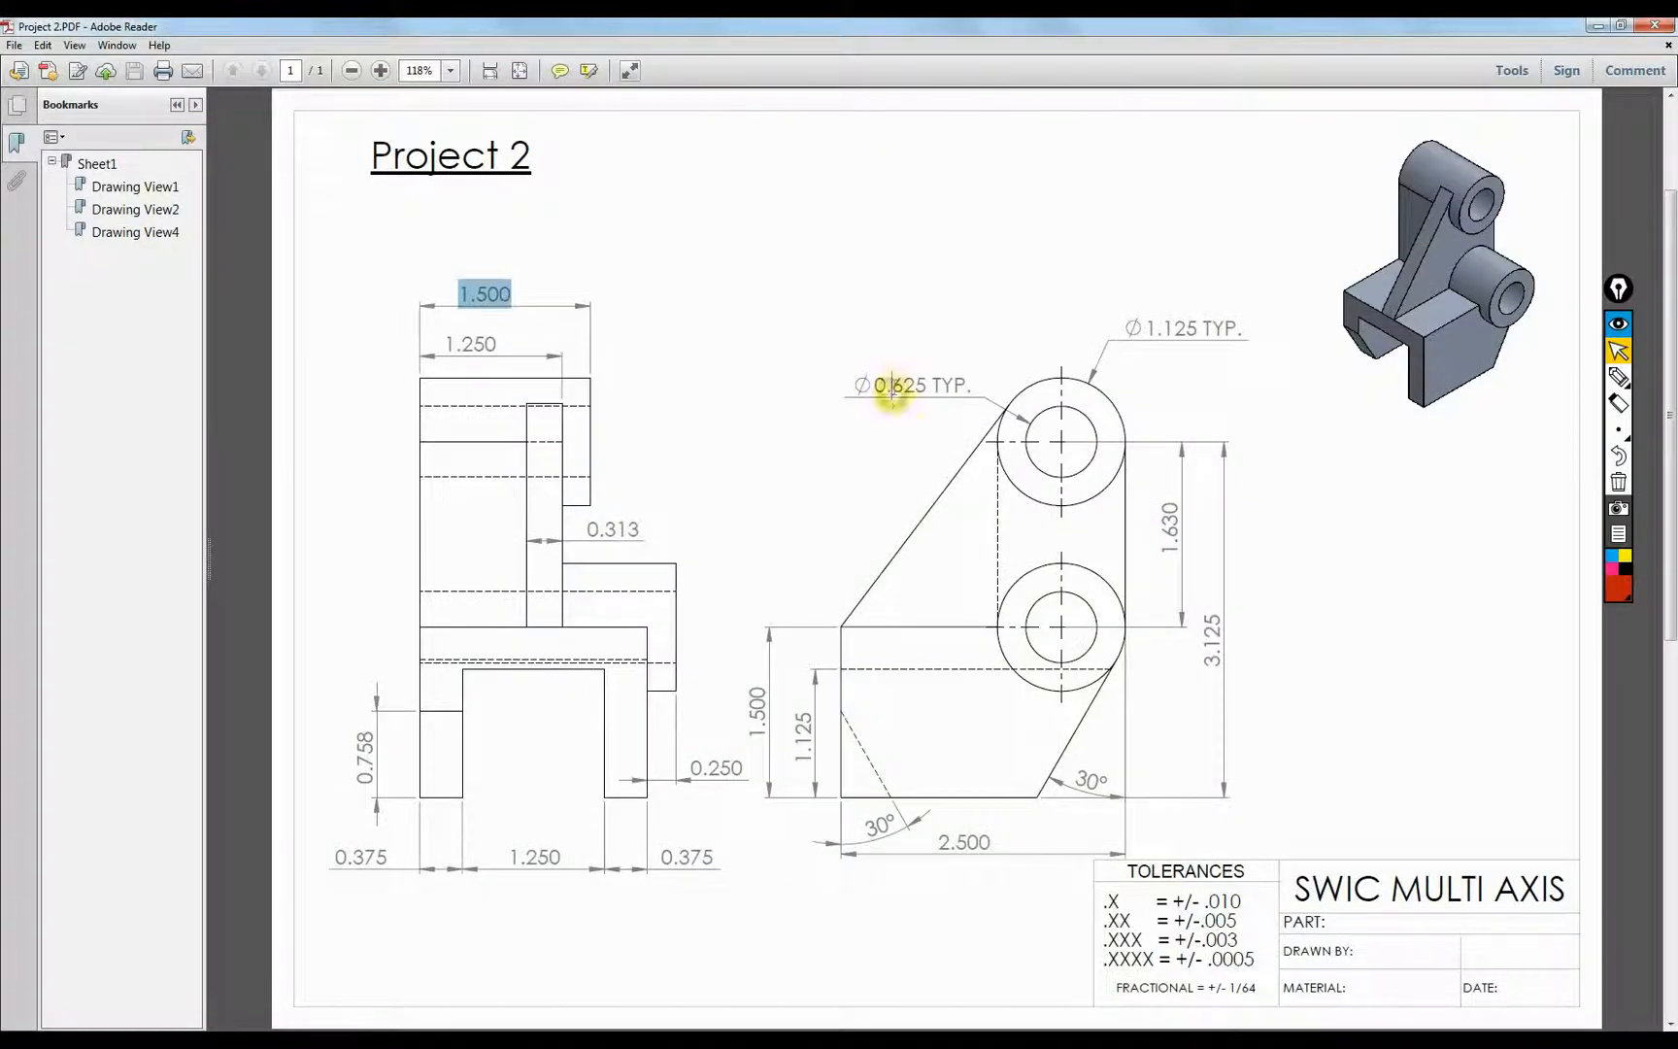
pyautogui.moveTo(891, 387); pyautogui.dragTo(914, 386)
pyautogui.hotkey('alt', 'Tab')
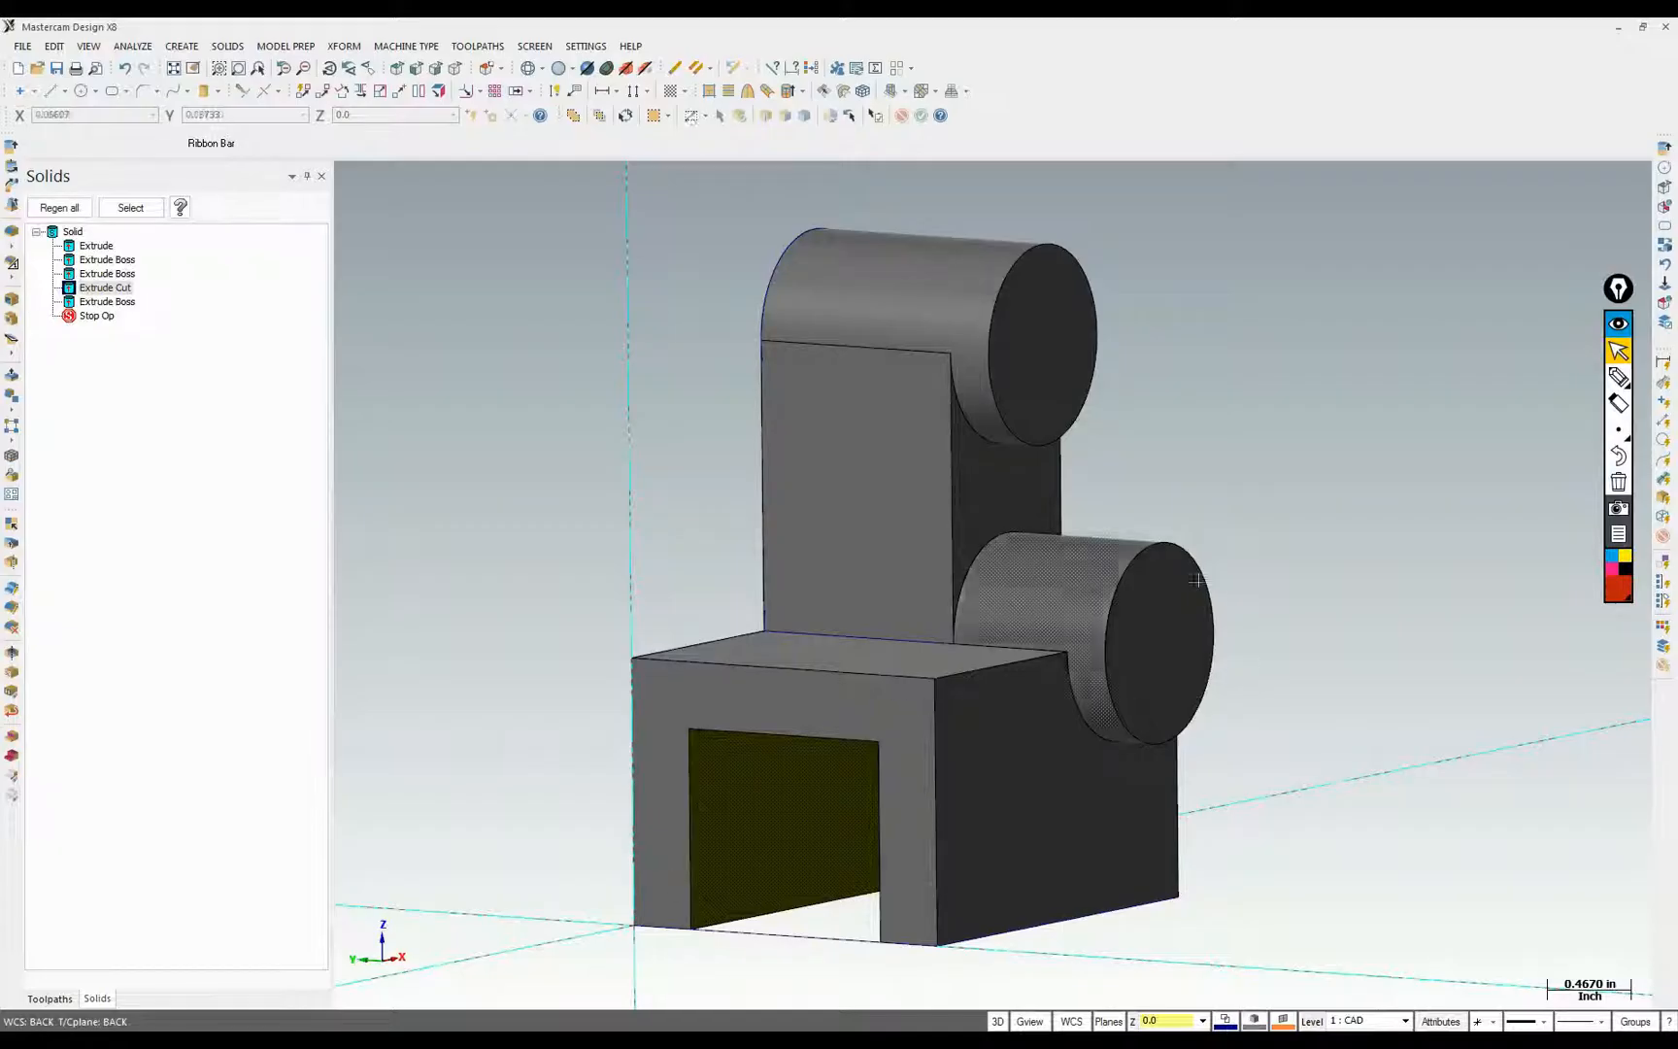
# Switch construction to 2D mode and start a centre-point circle with a diameter of .625 for the cylinder holes
pyautogui.moveTo(1292, 679); pyautogui.dragTo(1155, 512, button='middle')
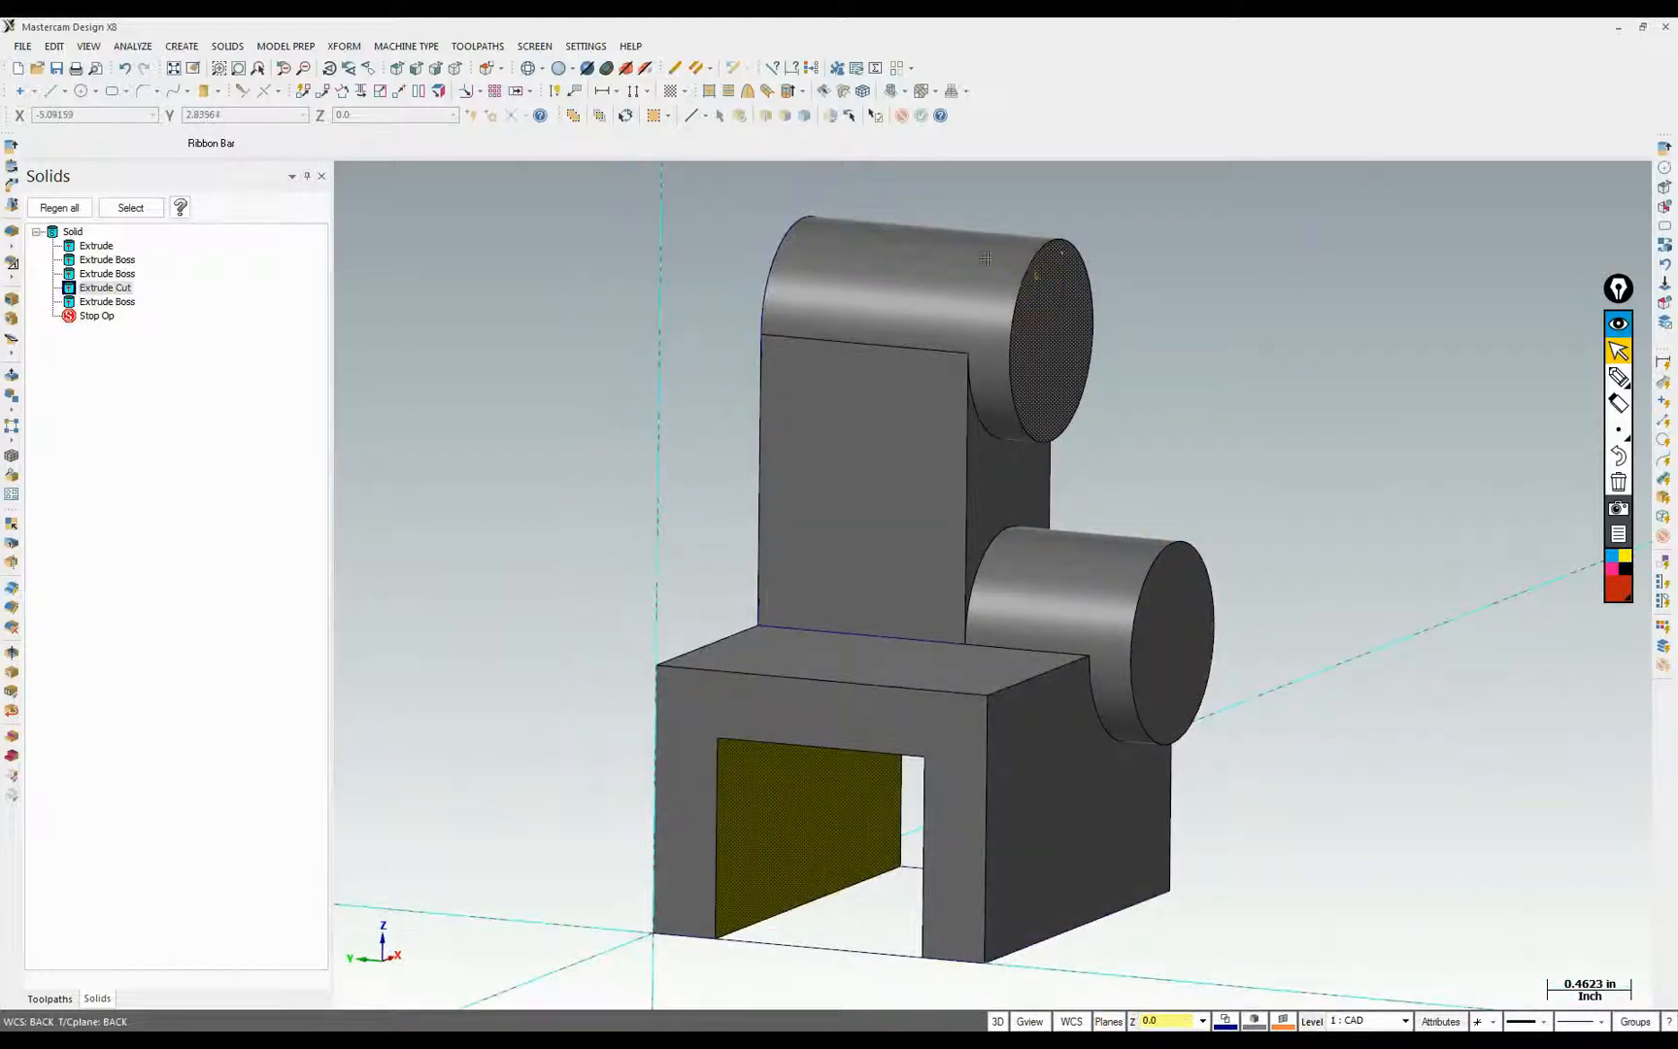
pyautogui.moveTo(985, 258); pyautogui.dragTo(419, 344, button='middle')
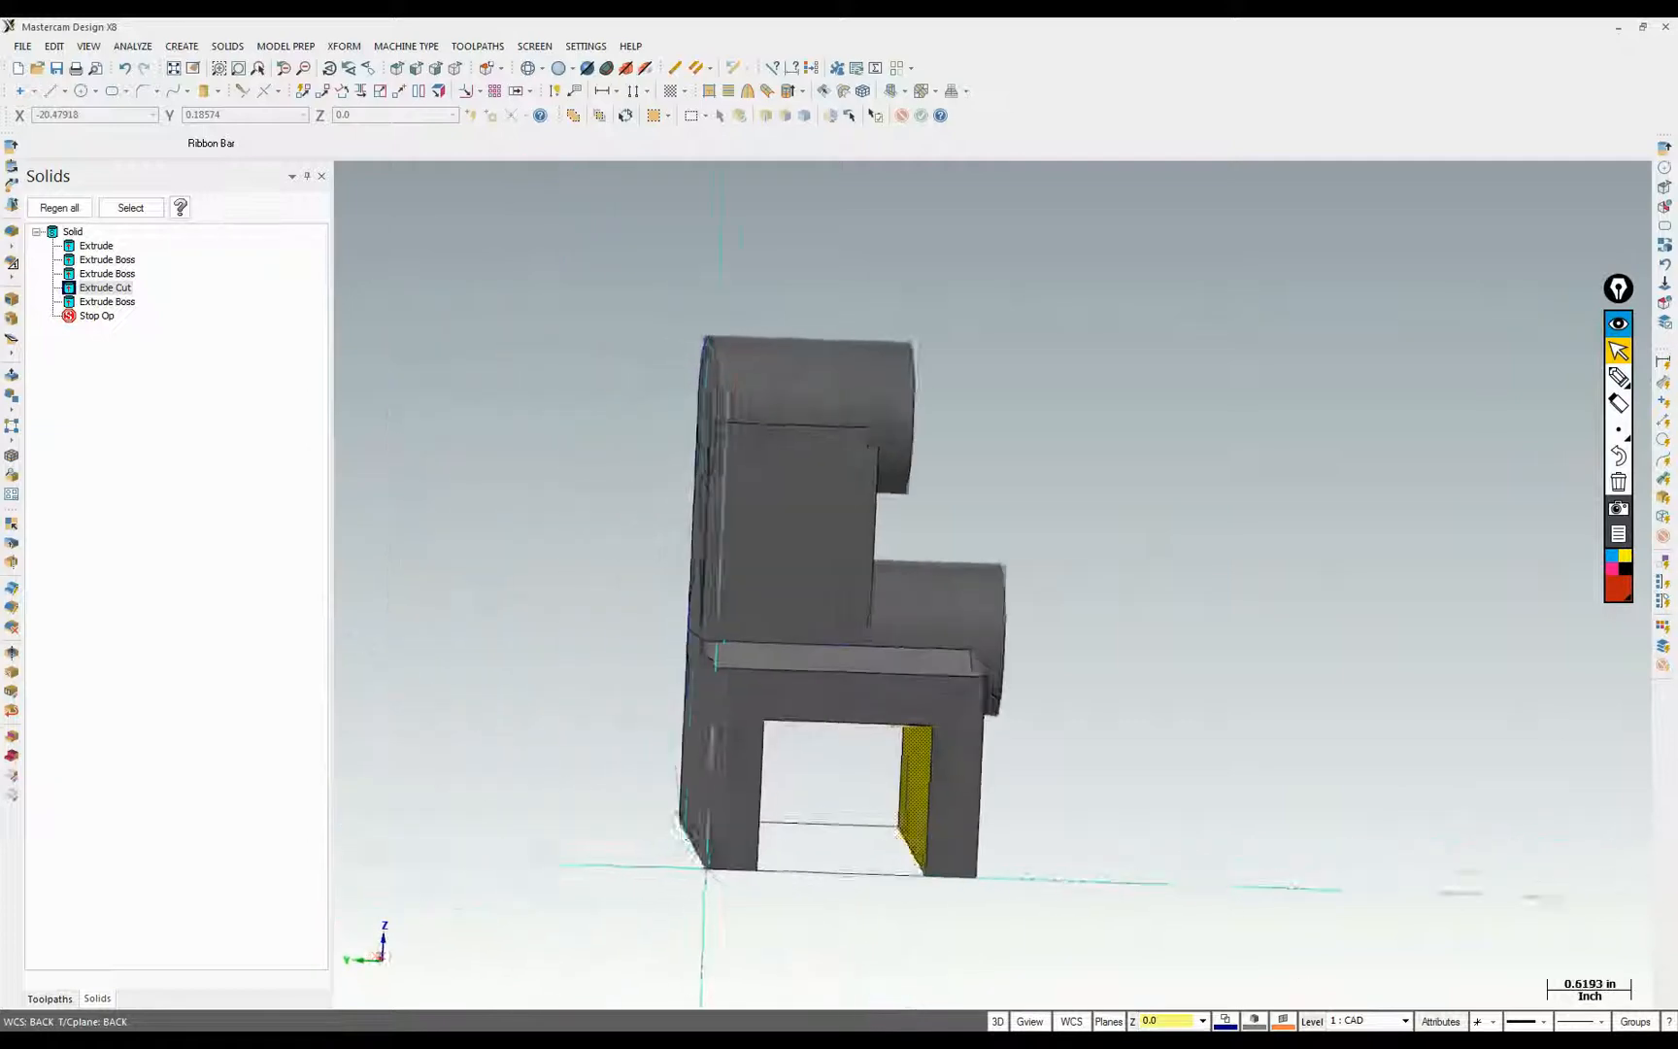
pyautogui.click(1000, 1024)
pyautogui.click(1000, 1024)
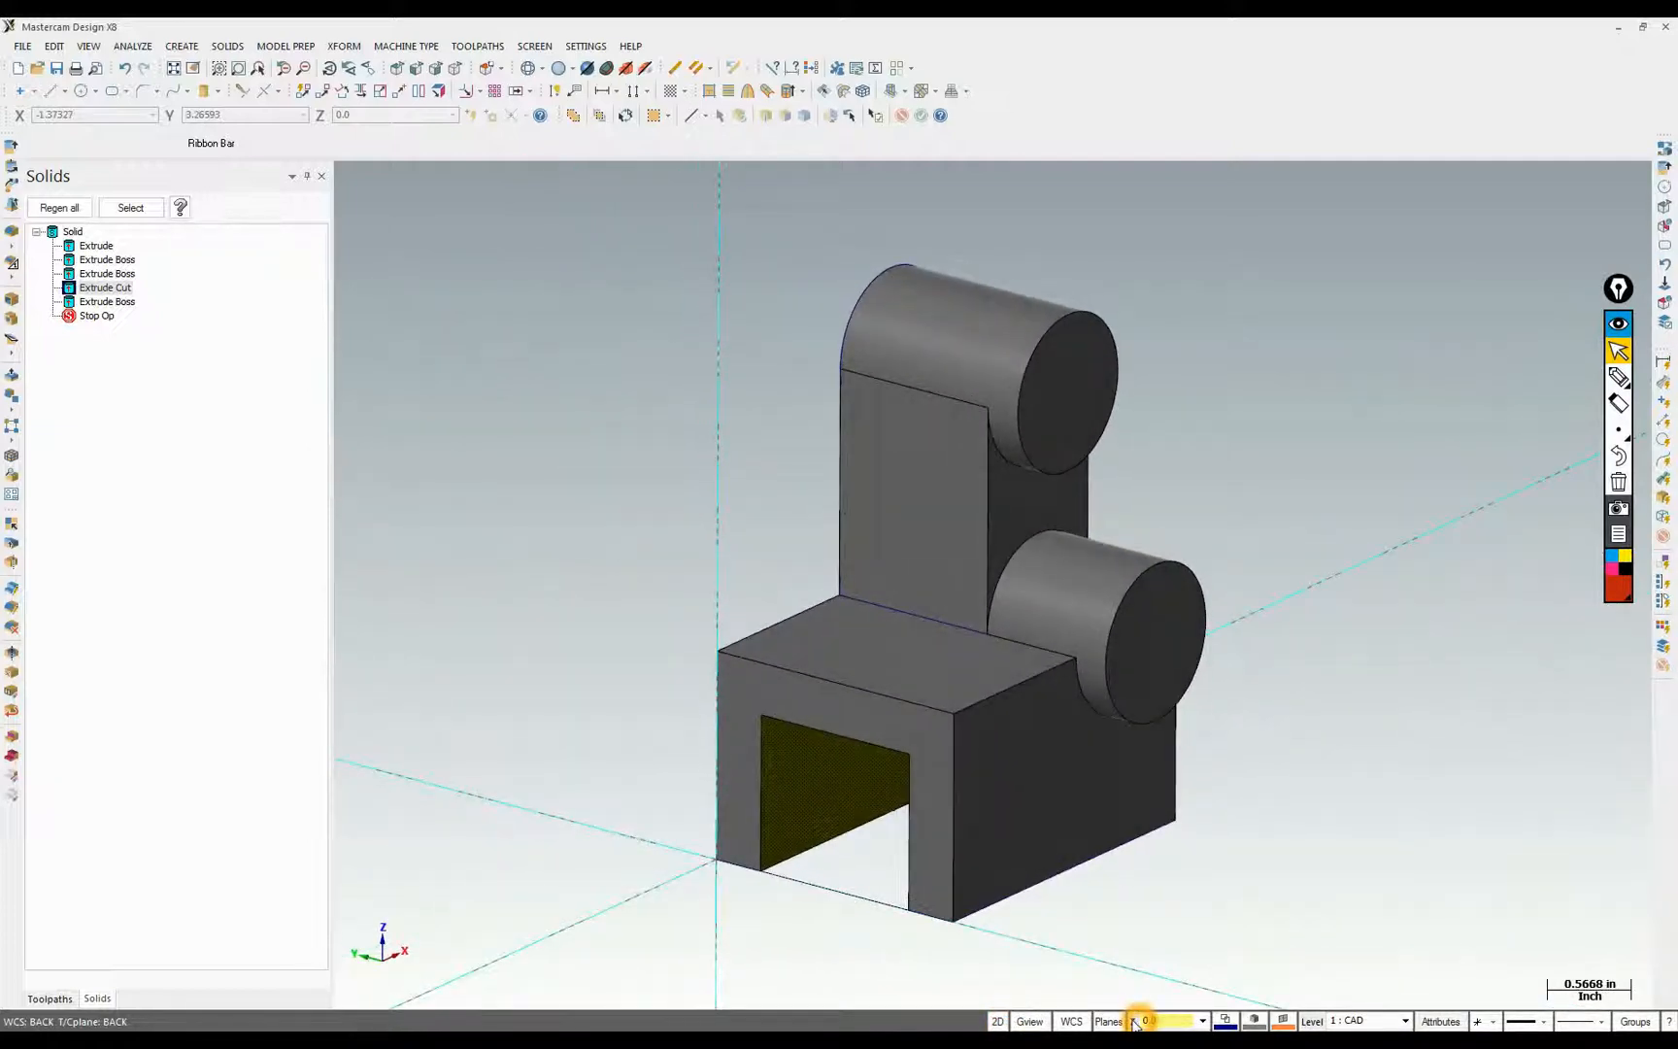
pyautogui.click(84, 92)
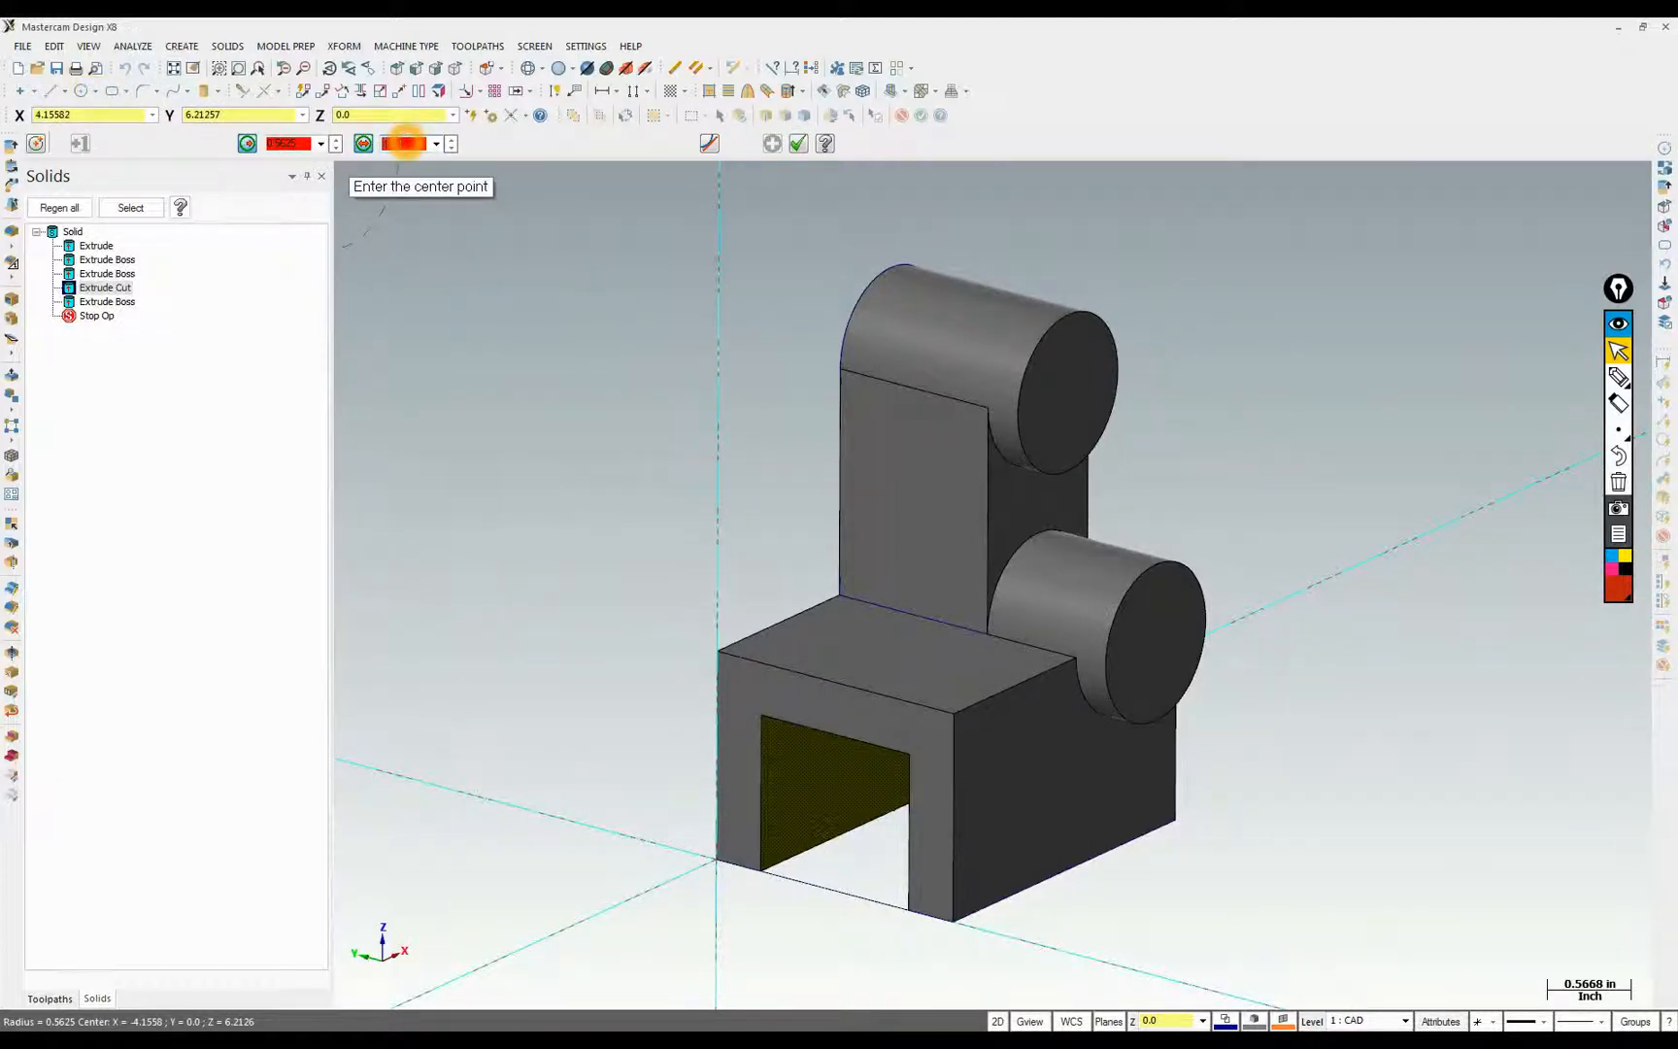
pyautogui.click(1127, 369)
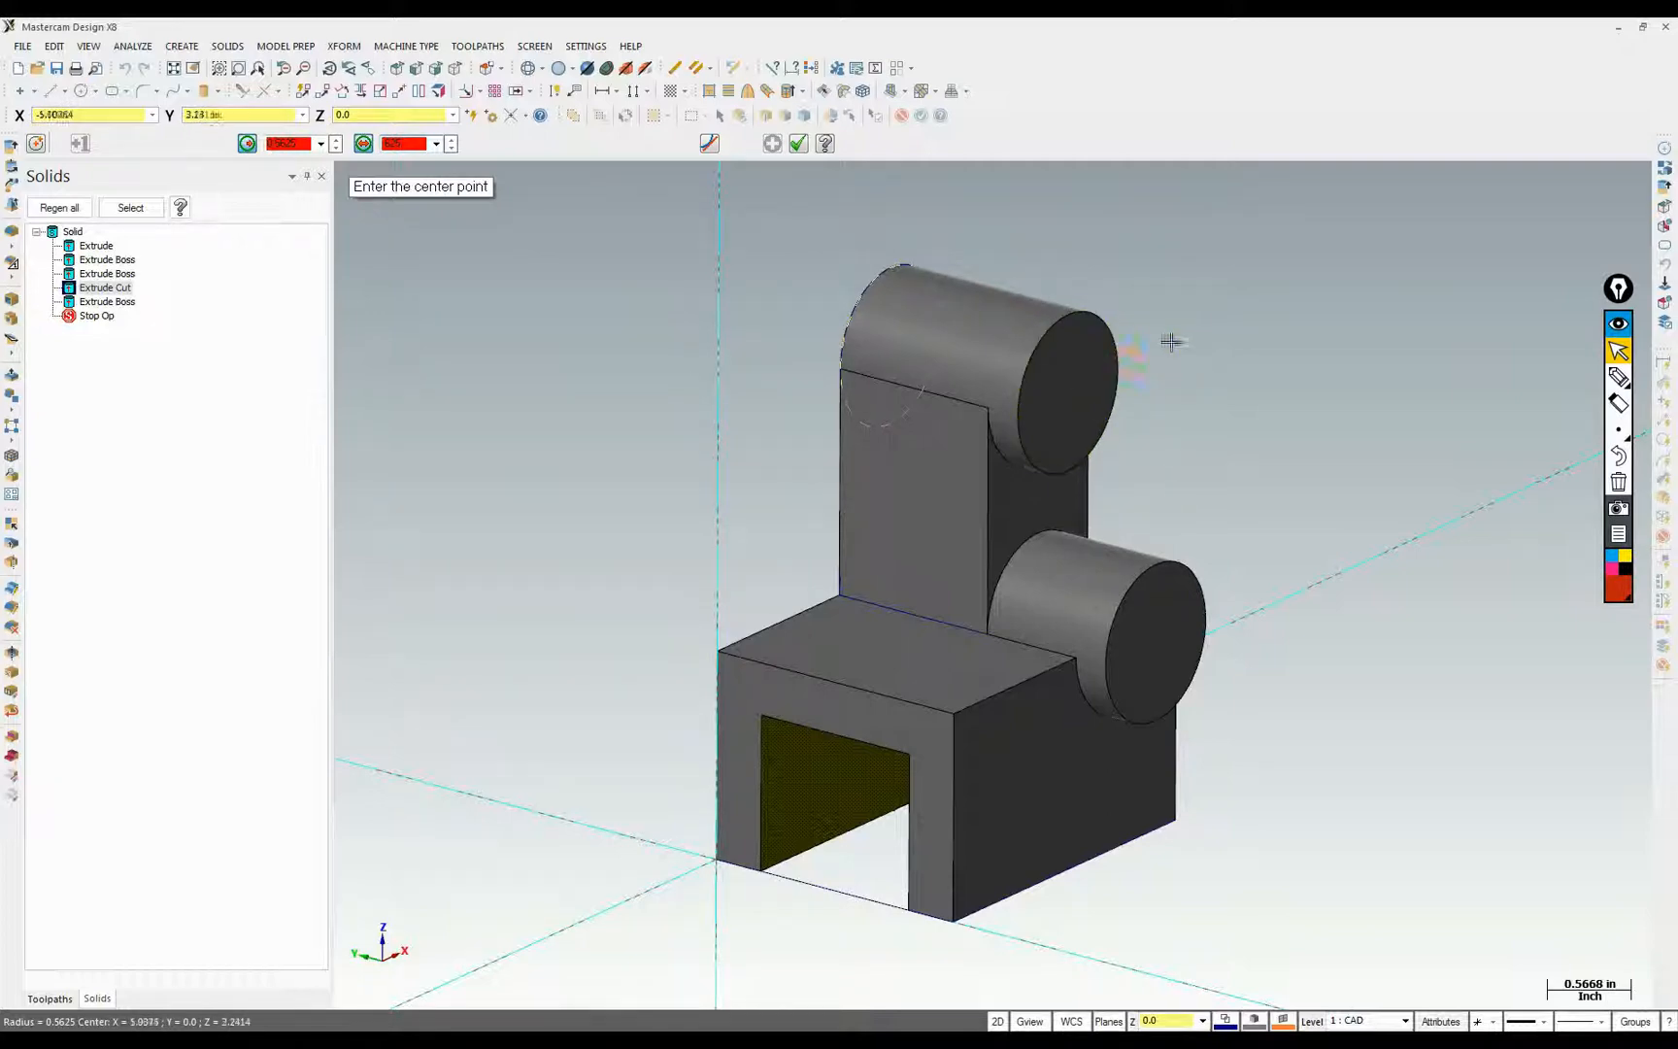
# Draw two 0.625 in diameter circles concentric with the upper and lower cylindrical bosses
pyautogui.click(1124, 362)
pyautogui.moveTo(1088, 417); pyautogui.dragTo(1199, 542, button='middle')
pyautogui.click(998, 1023)
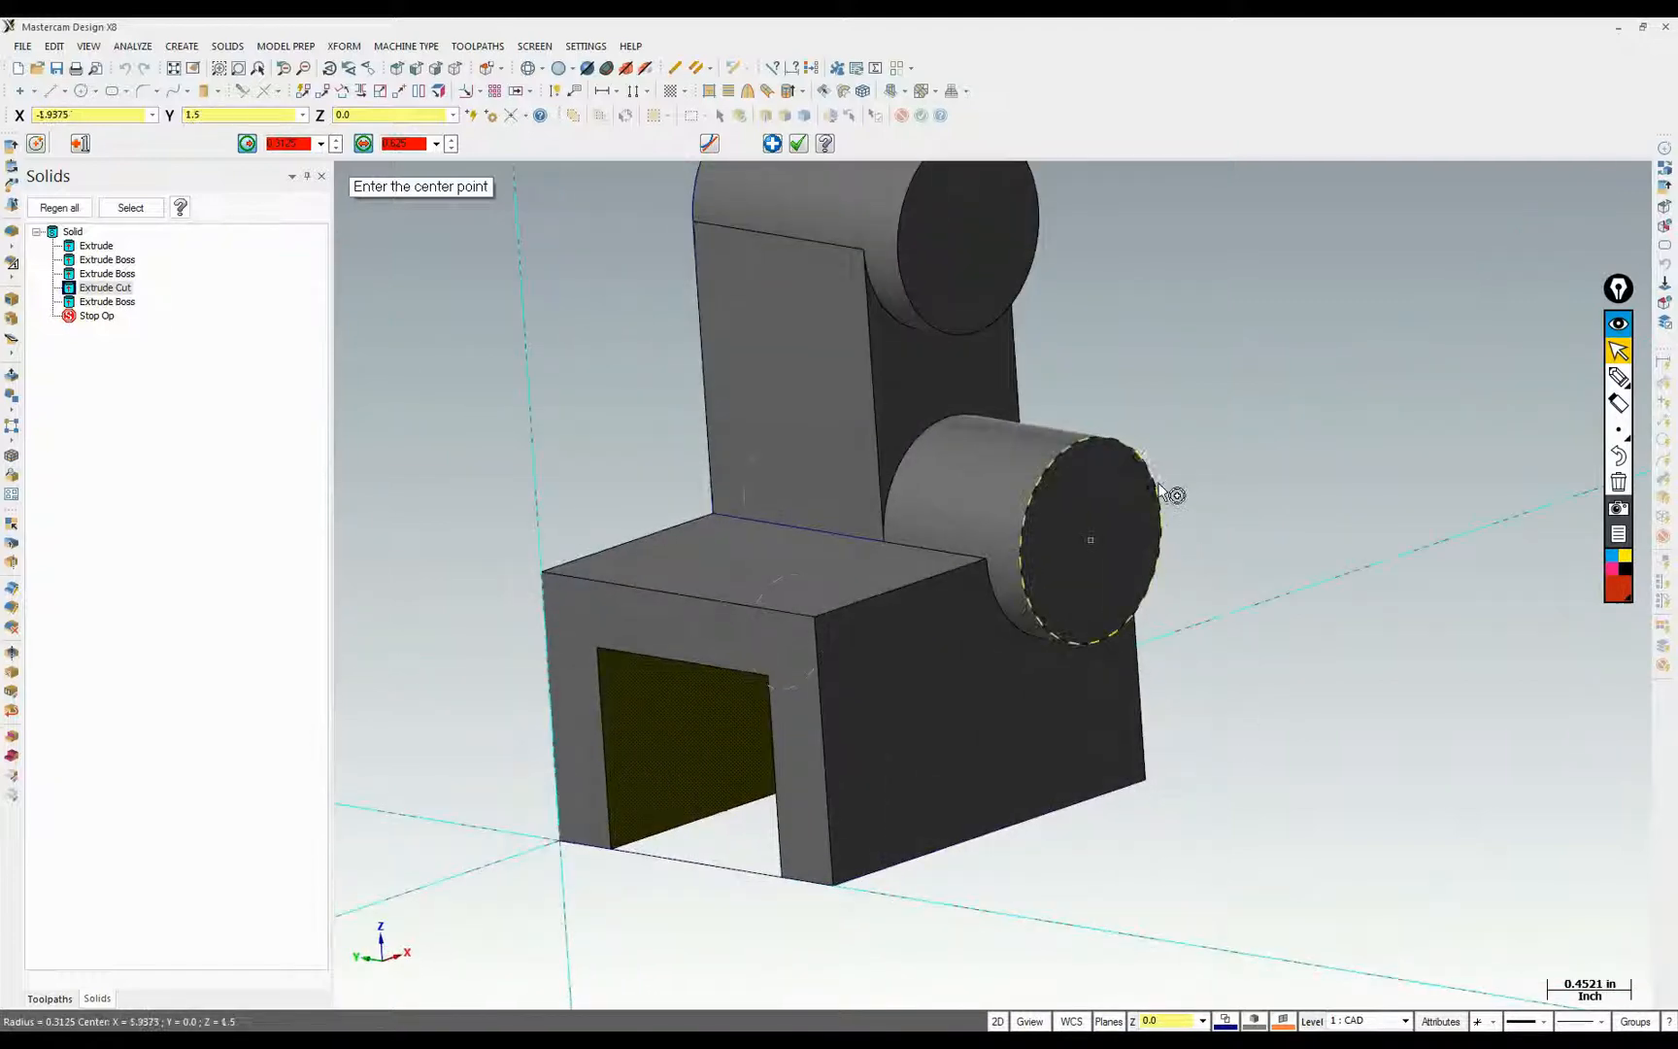
pyautogui.moveTo(1162, 480); pyautogui.dragTo(844, 944, button='middle')
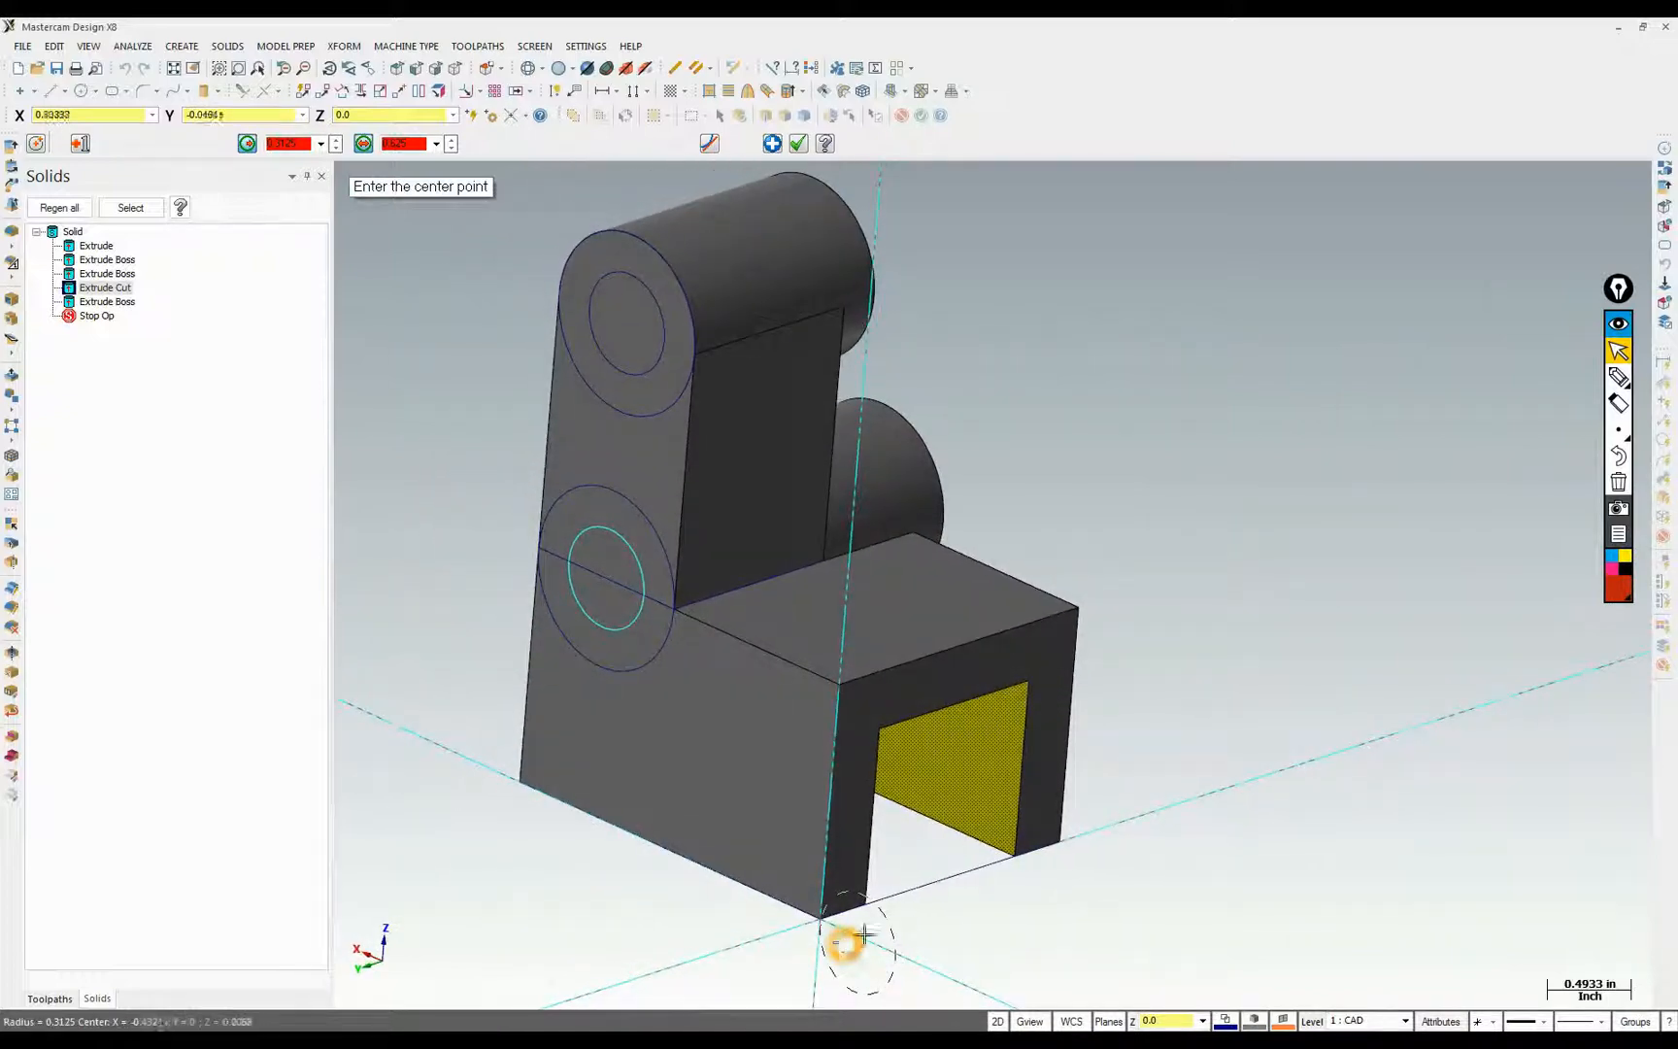
pyautogui.press('Escape')
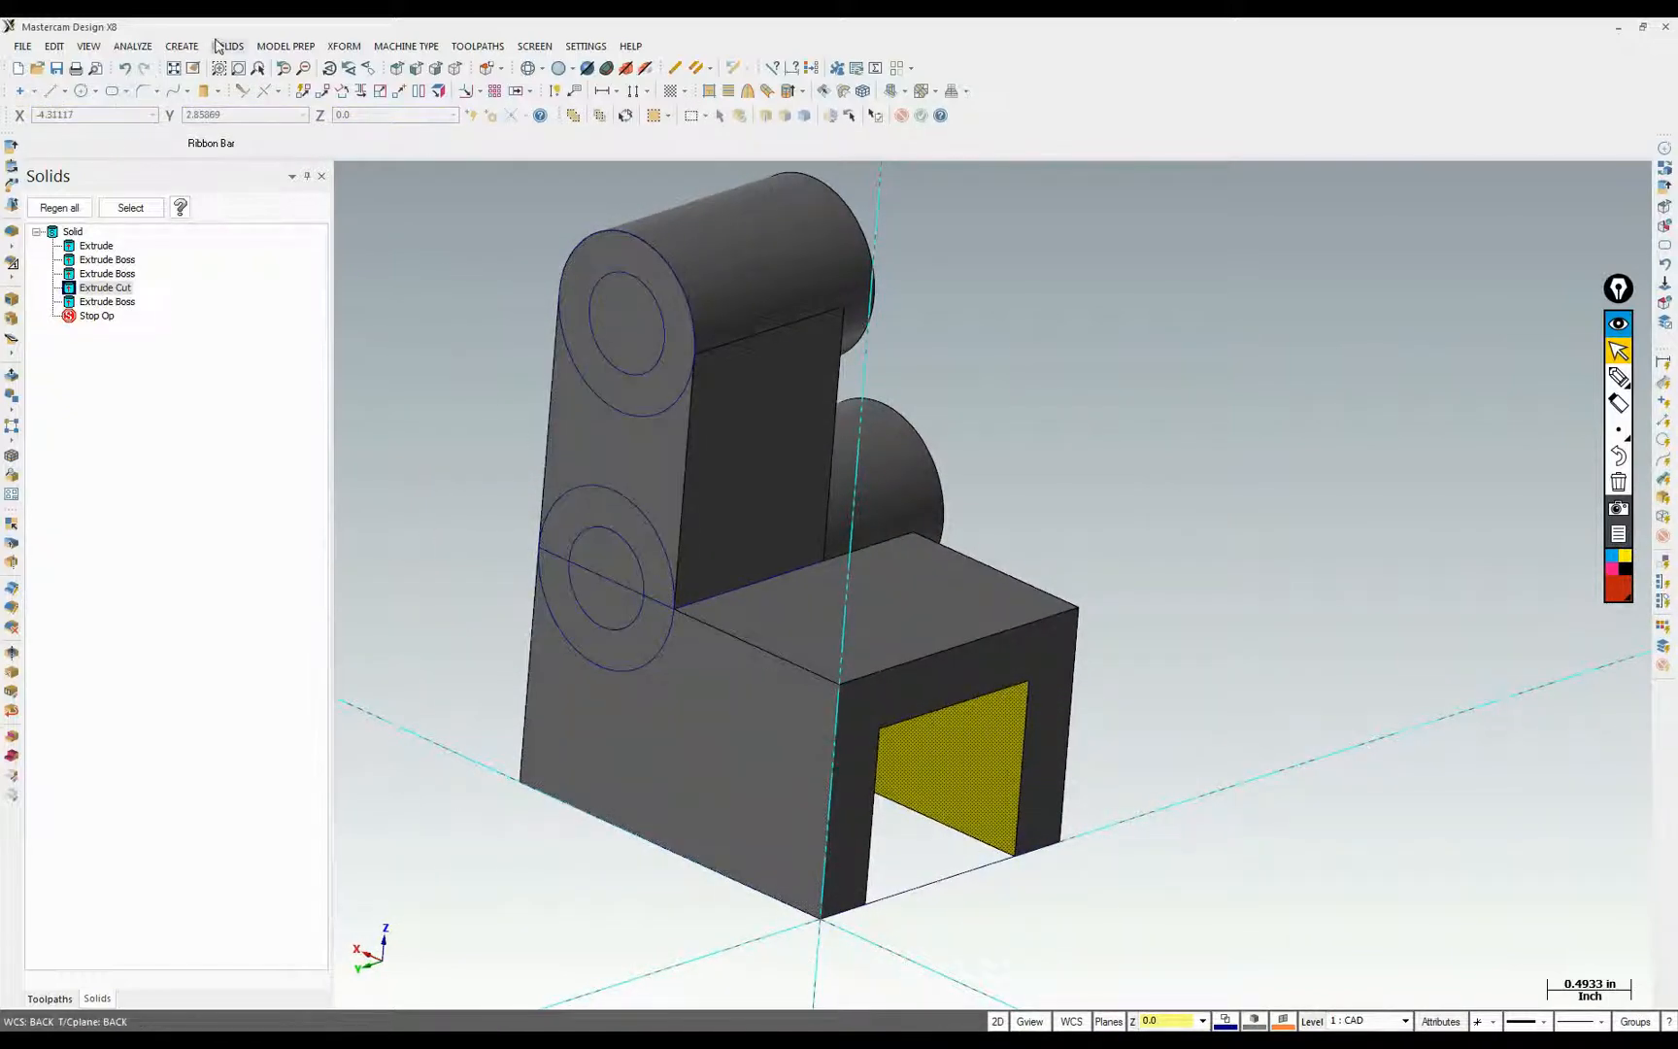
# Extrude-cut both 0.625 in circles through all of the solid body as a single operation
pyautogui.click(227, 47)
pyautogui.click(248, 63)
pyautogui.click(651, 297)
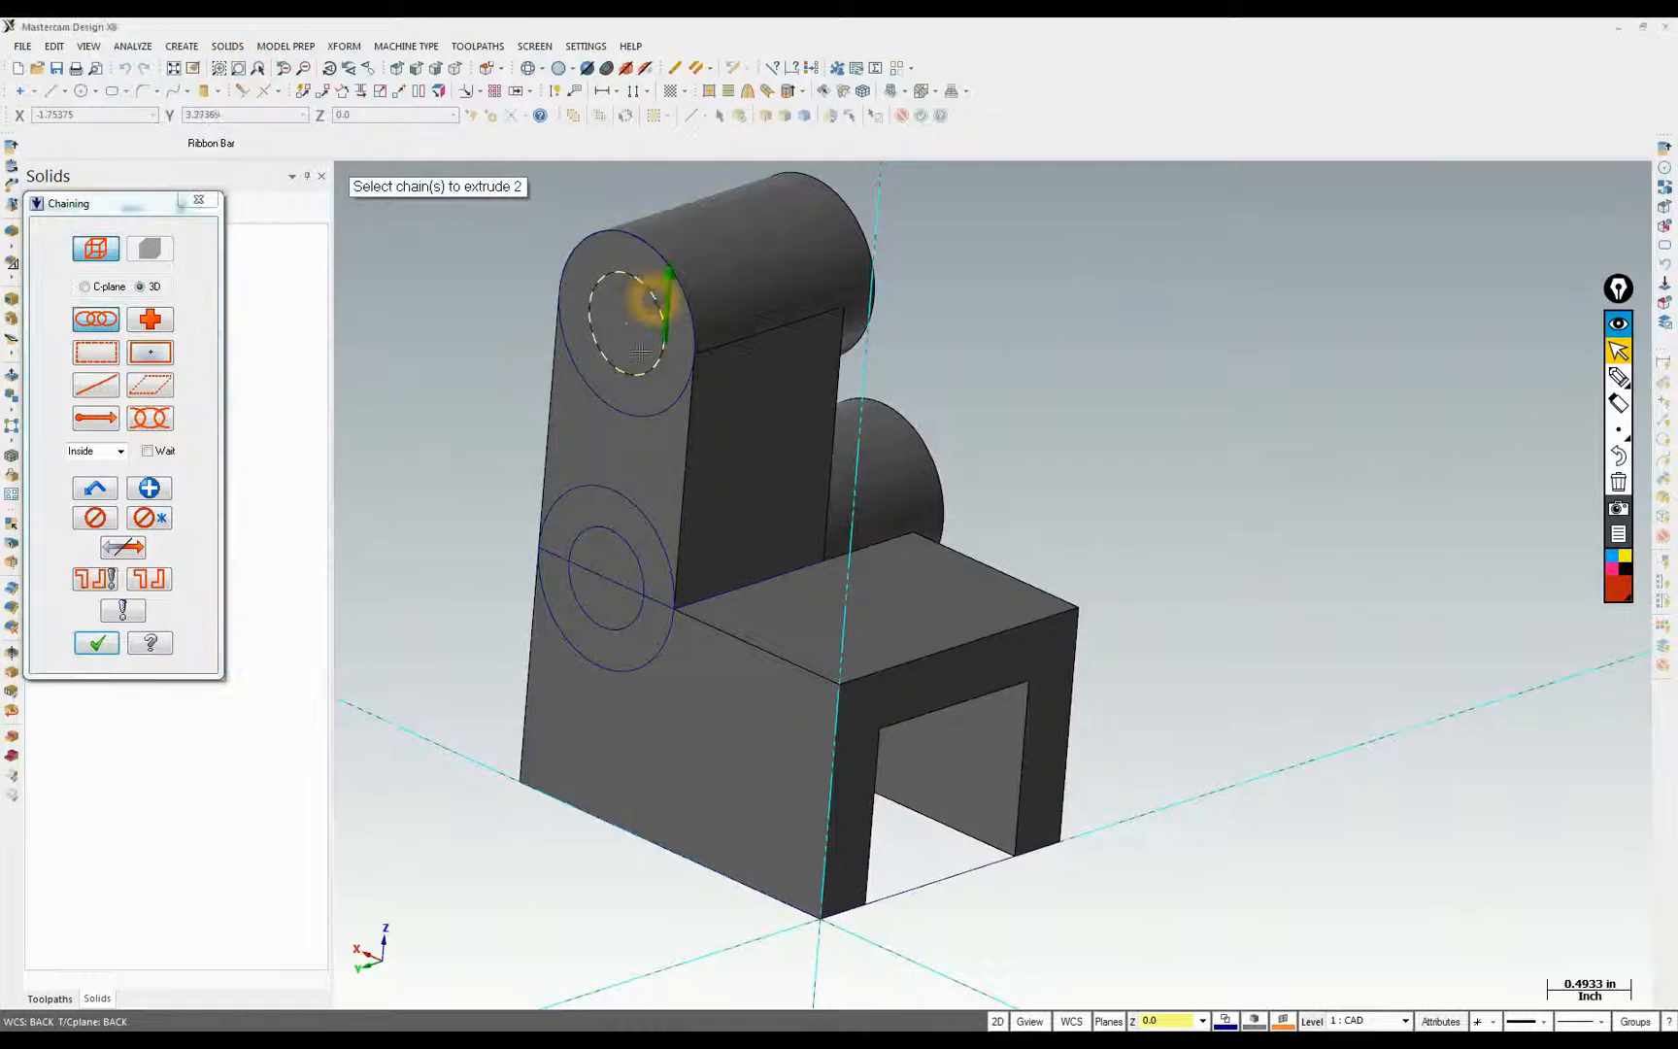
pyautogui.moveTo(417, 669); pyautogui.dragTo(464, 641, button='middle')
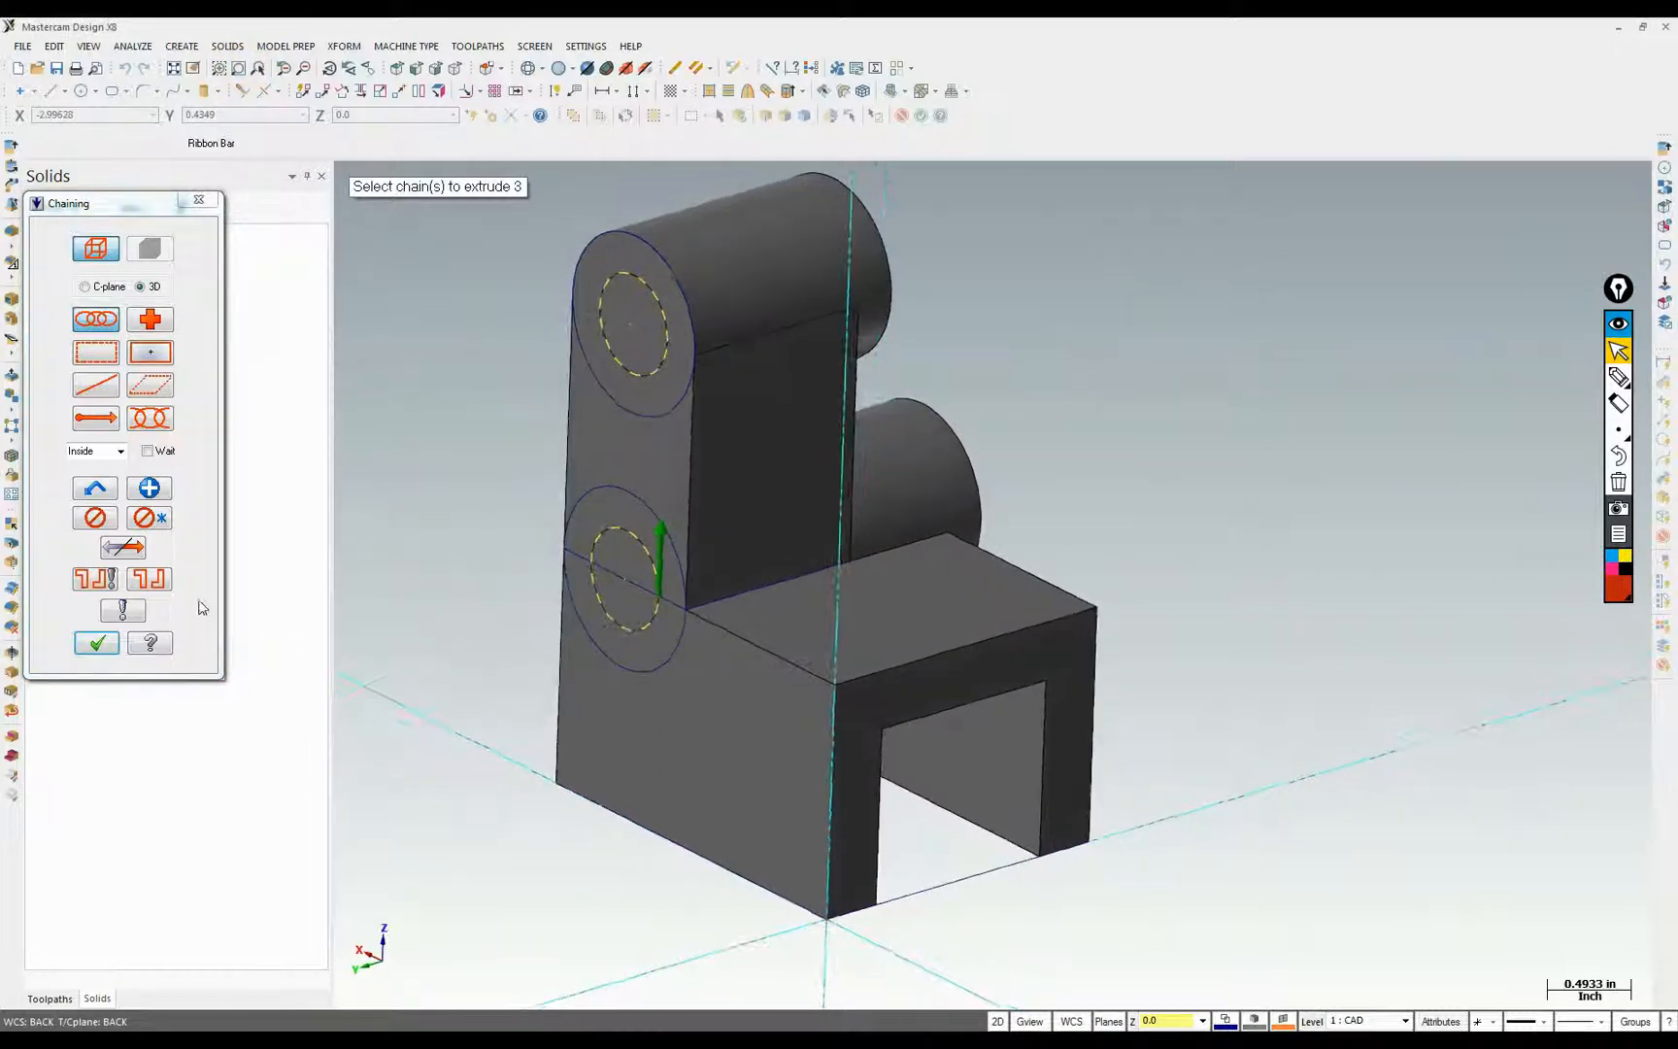
pyautogui.click(97, 643)
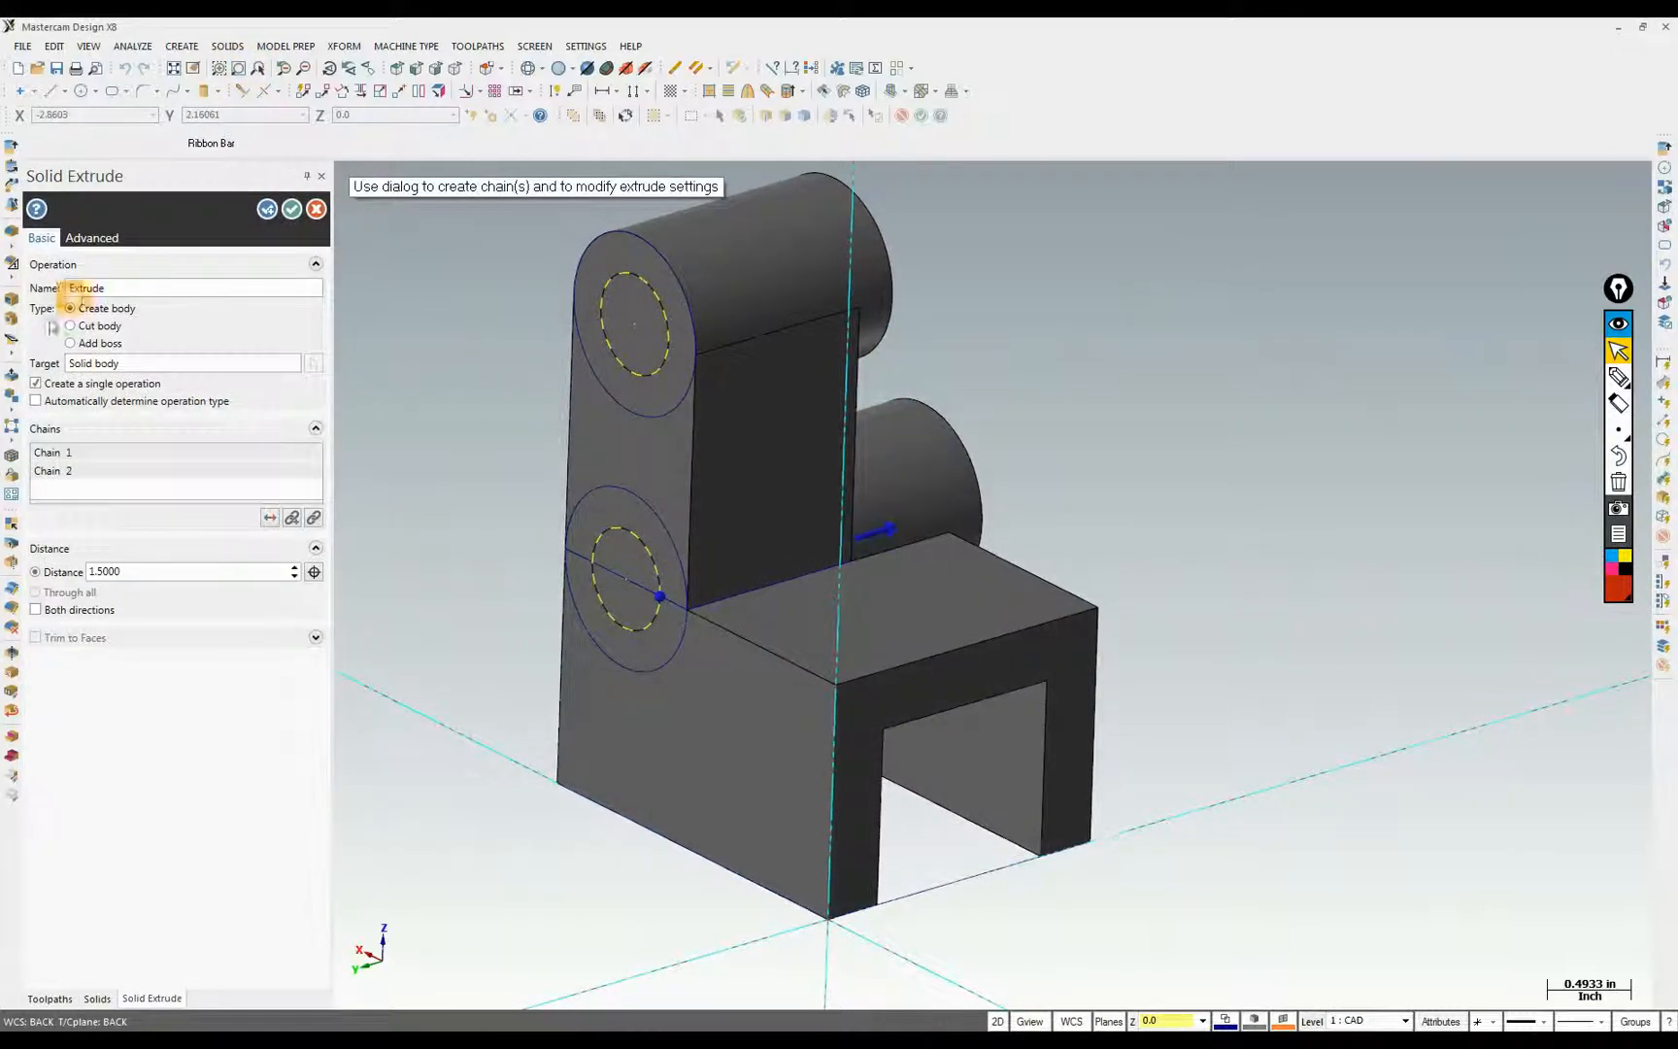
pyautogui.click(69, 326)
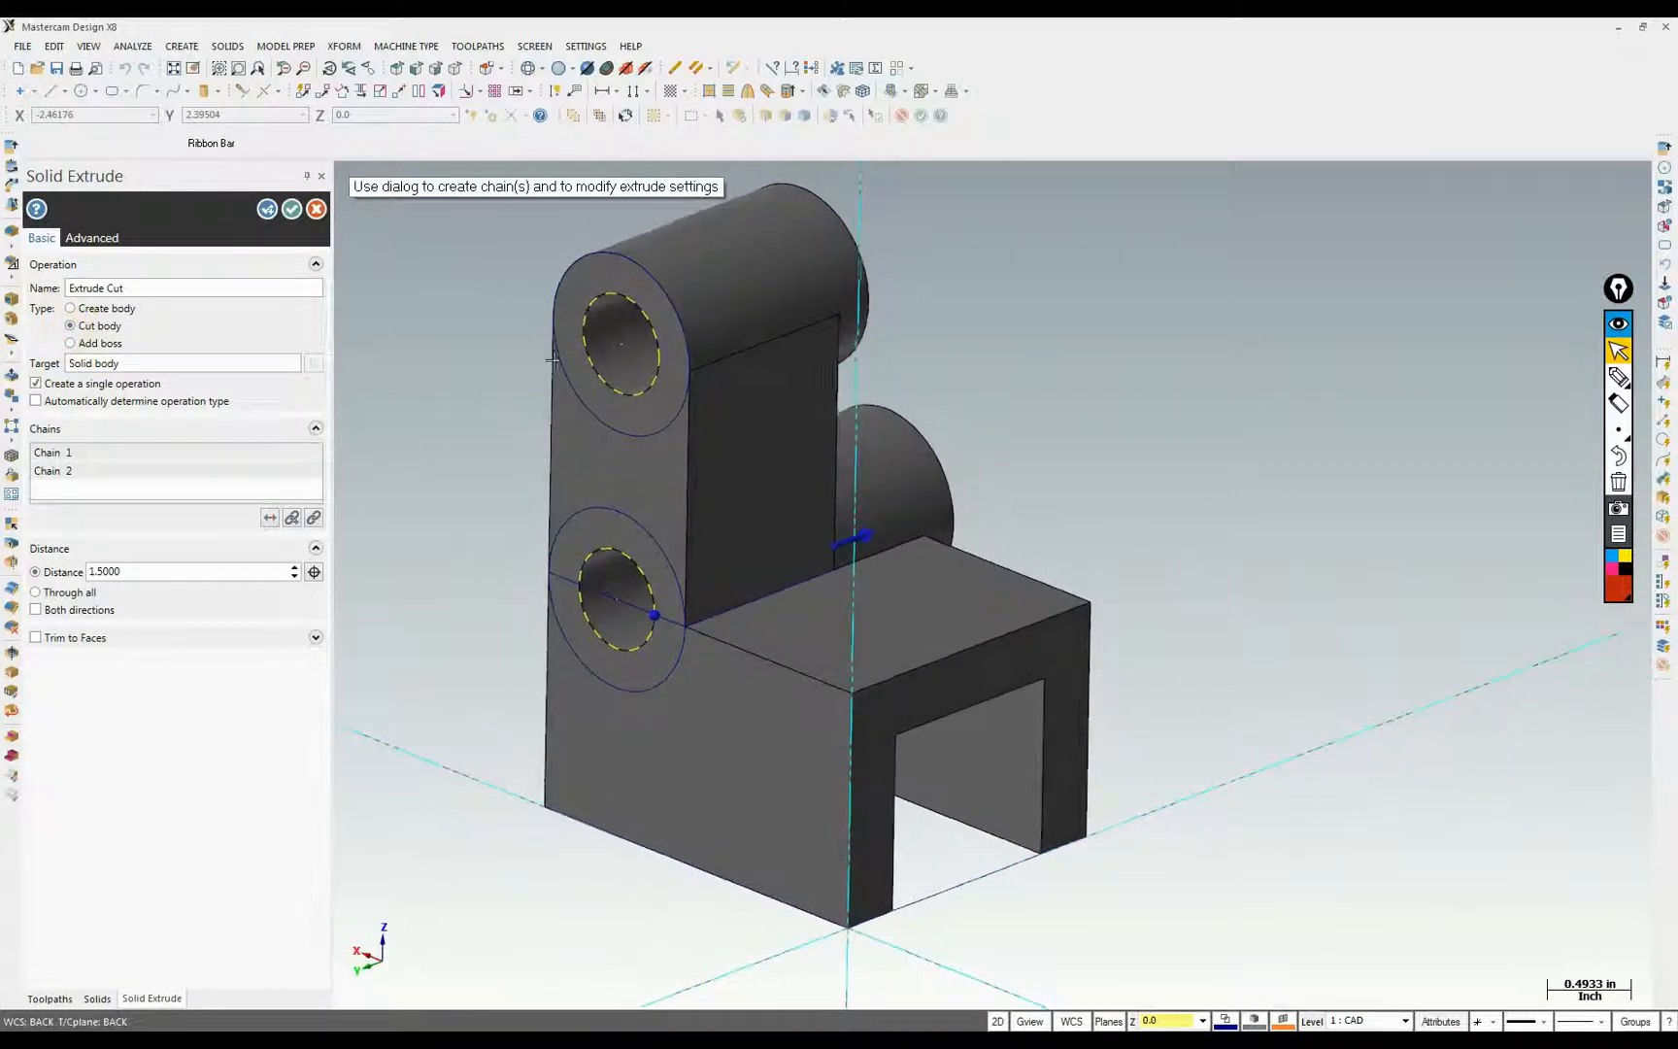
pyautogui.moveTo(709, 636); pyautogui.dragTo(73, 395, button='middle')
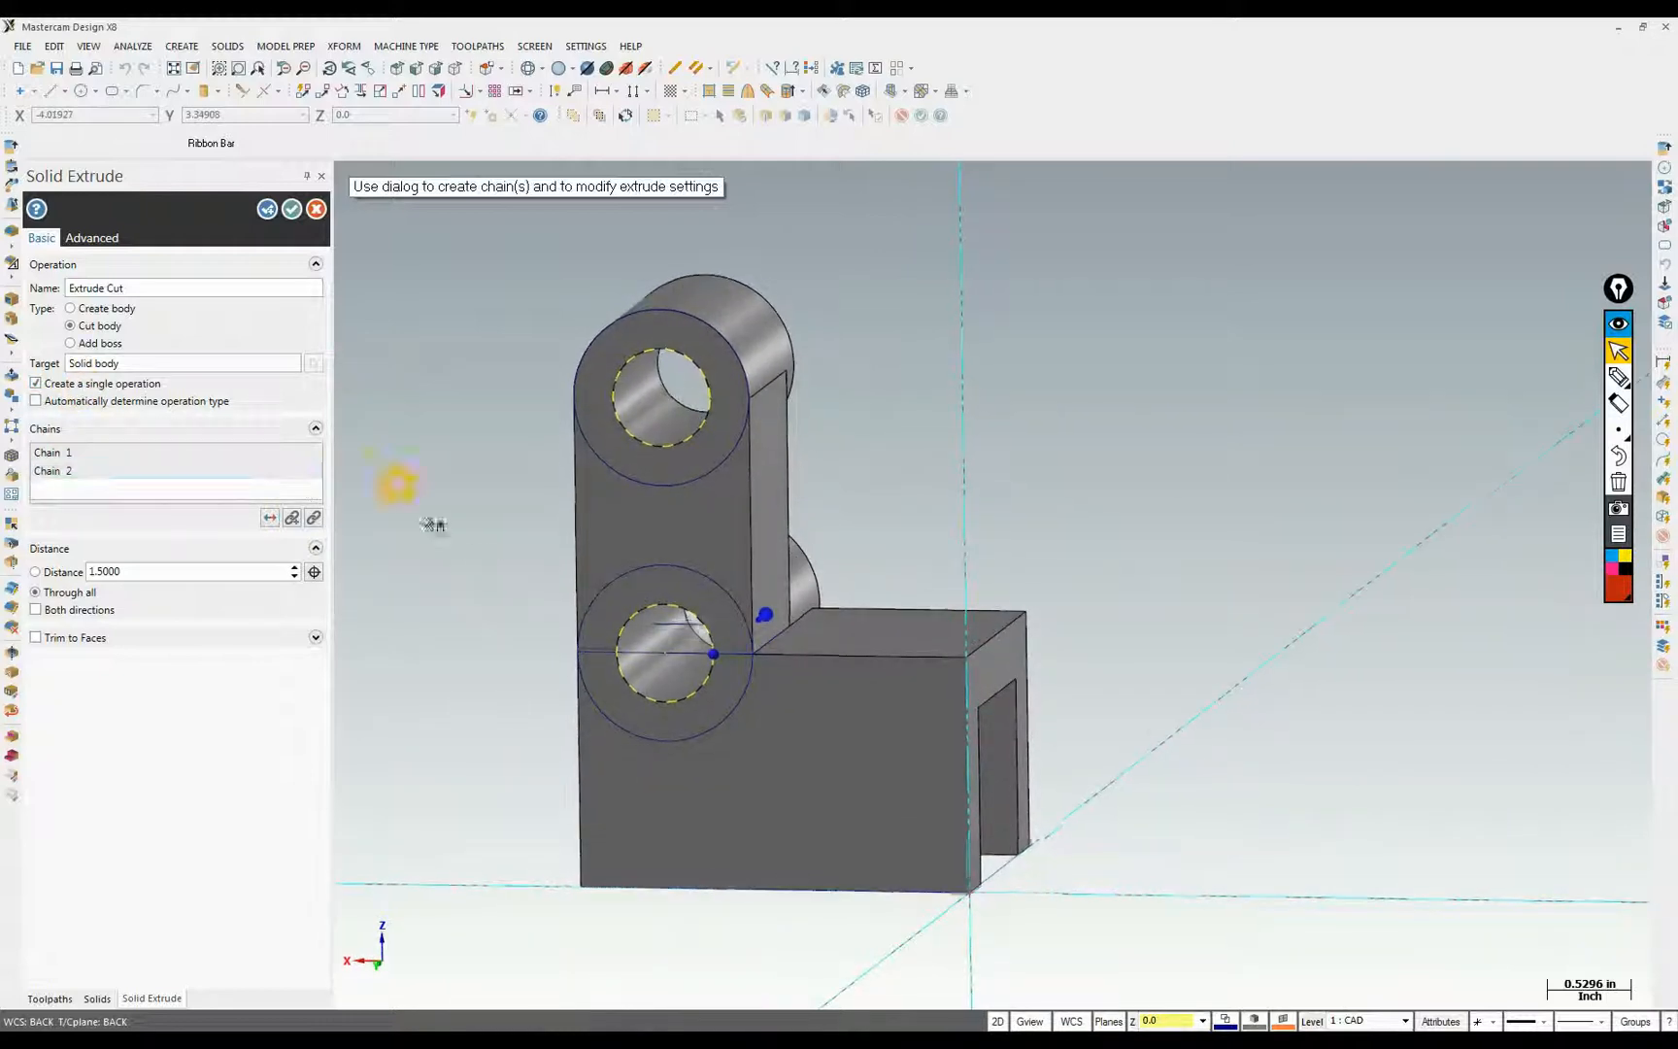
pyautogui.moveTo(398, 480); pyautogui.dragTo(627, 566, button='middle')
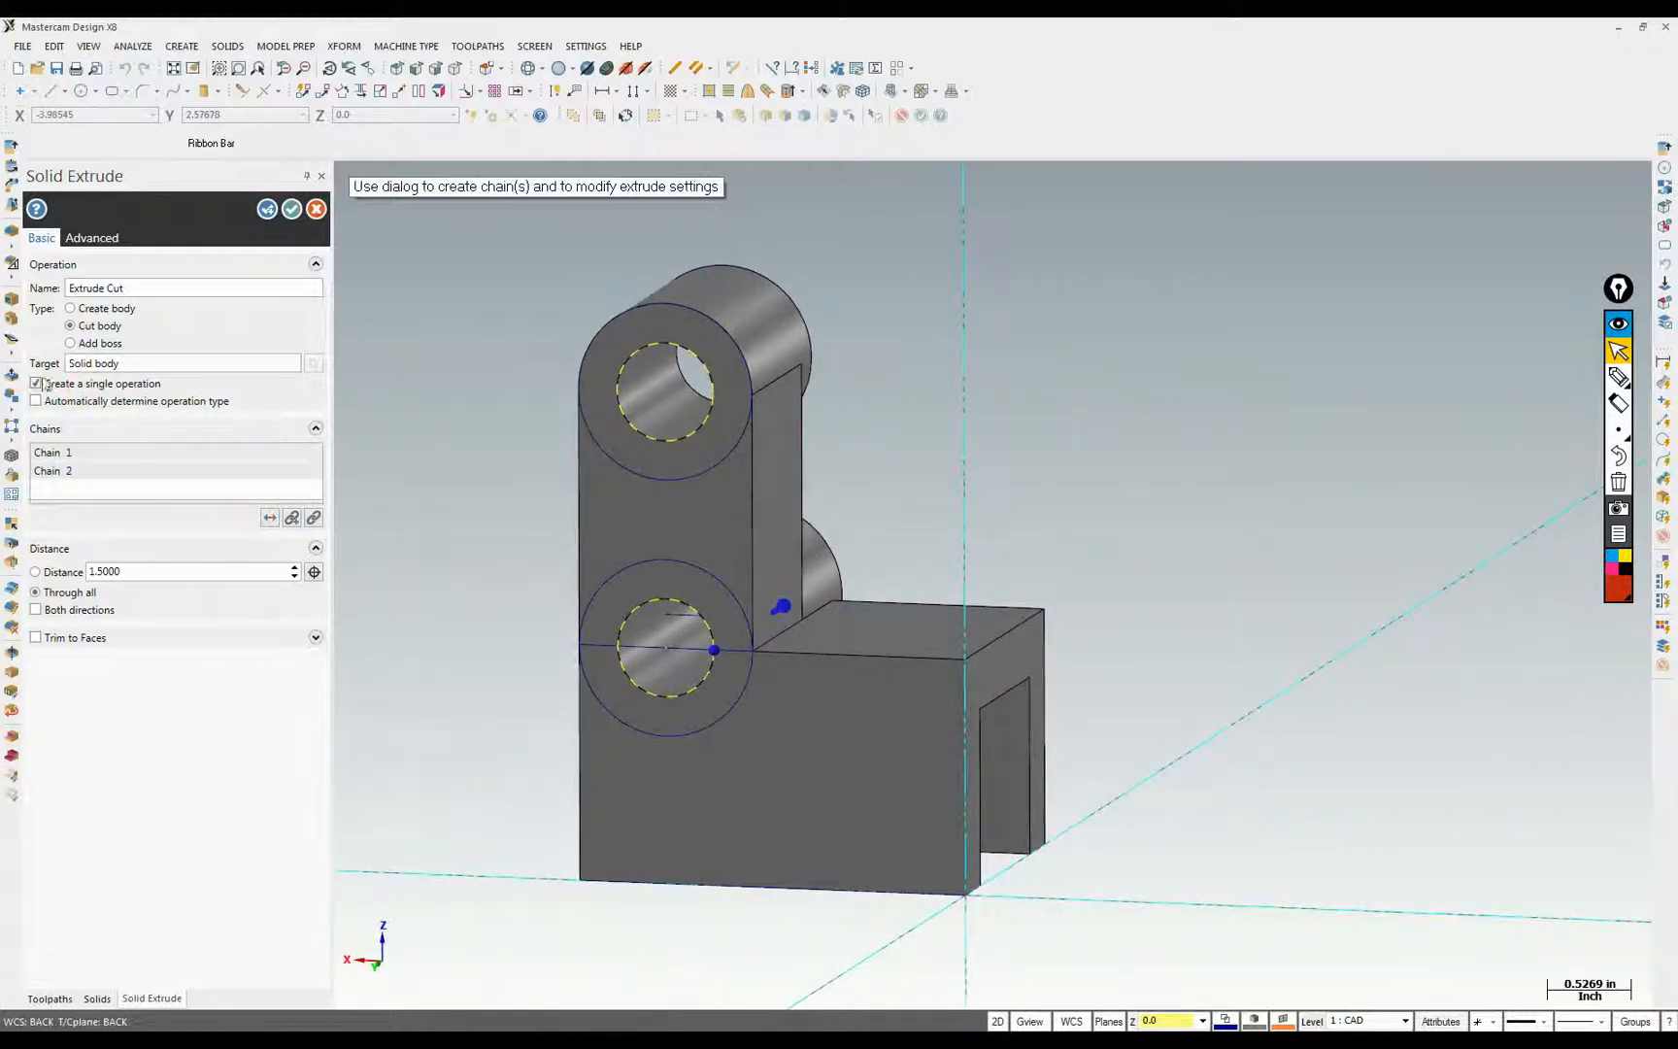
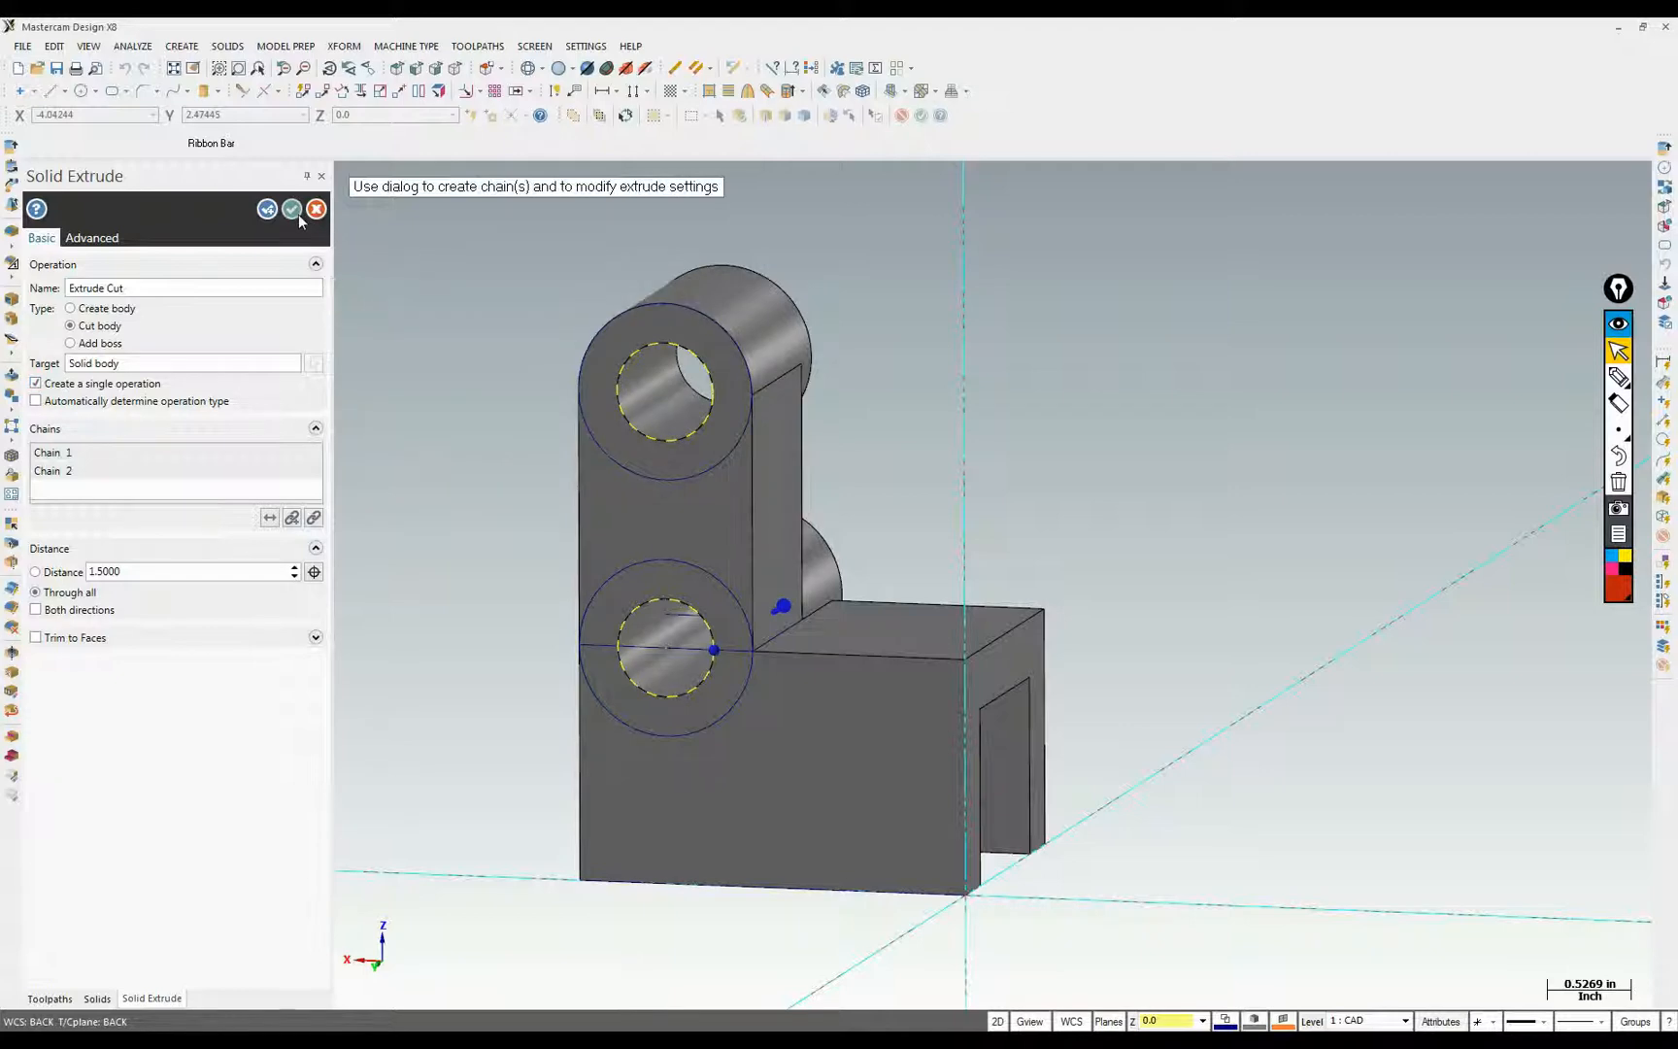
pyautogui.click(295, 213)
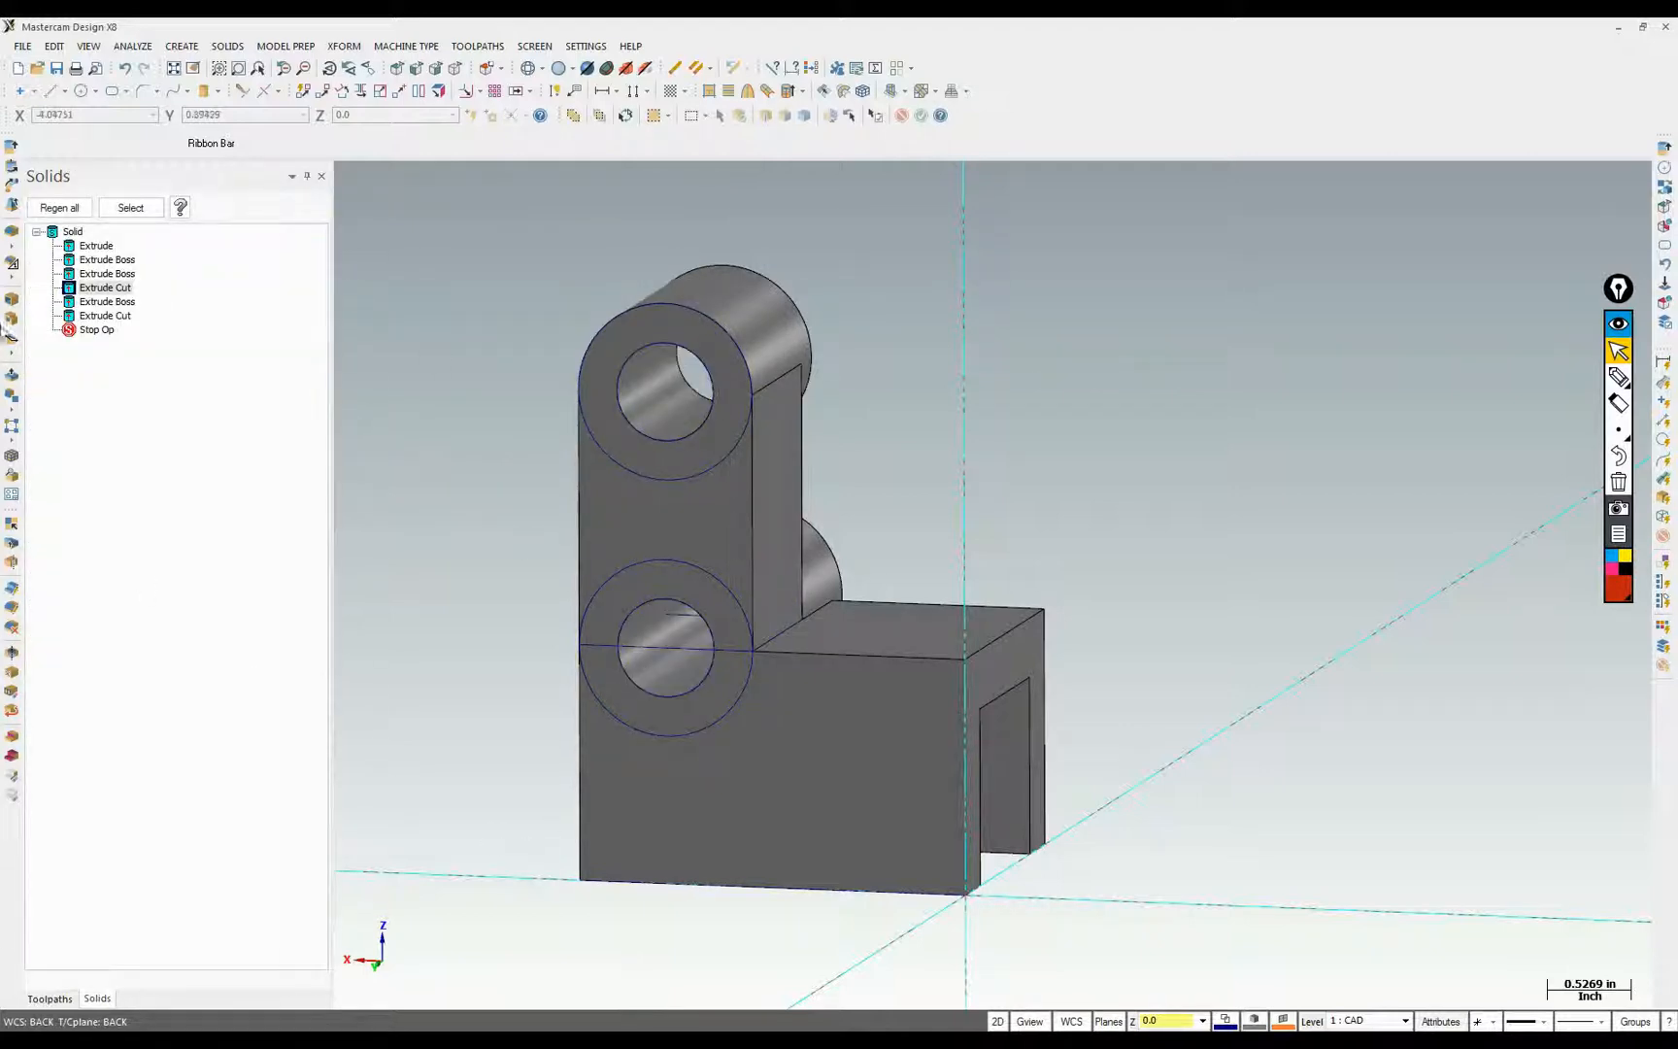
# Review the faces and settings of the two-hole cut, and check the Project 2 drawing in Adobe Reader
pyautogui.click(102, 316)
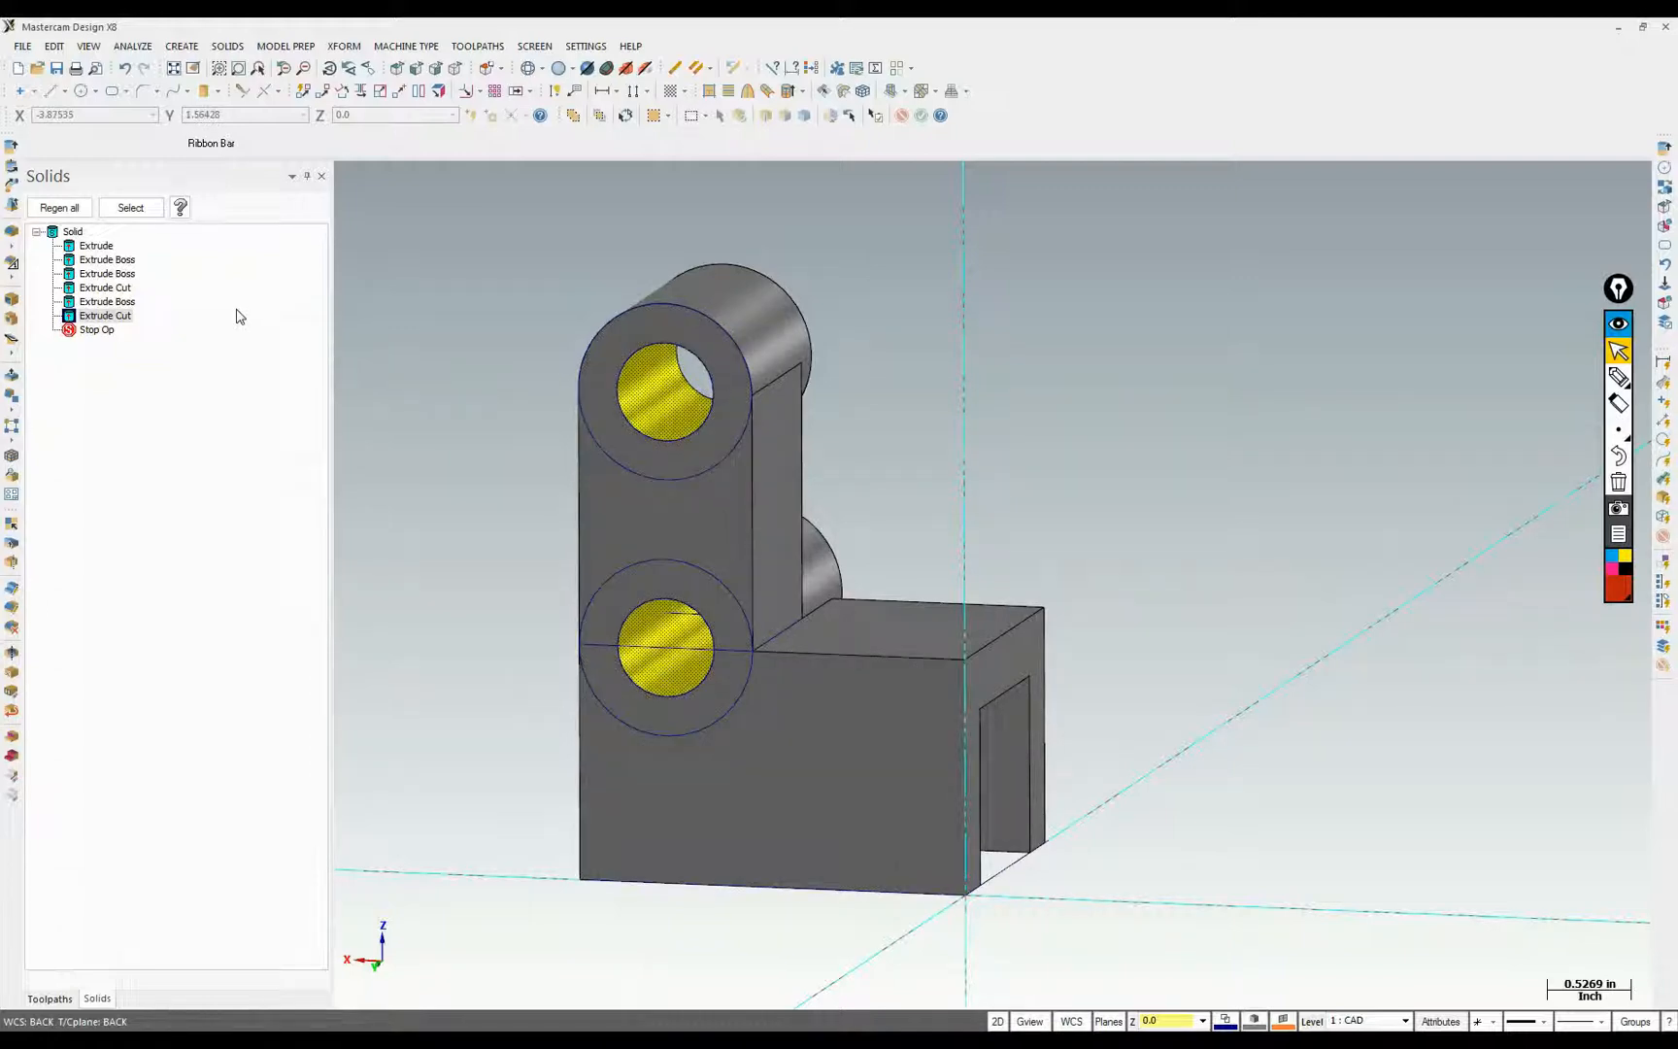
pyautogui.doubleClick(84, 318)
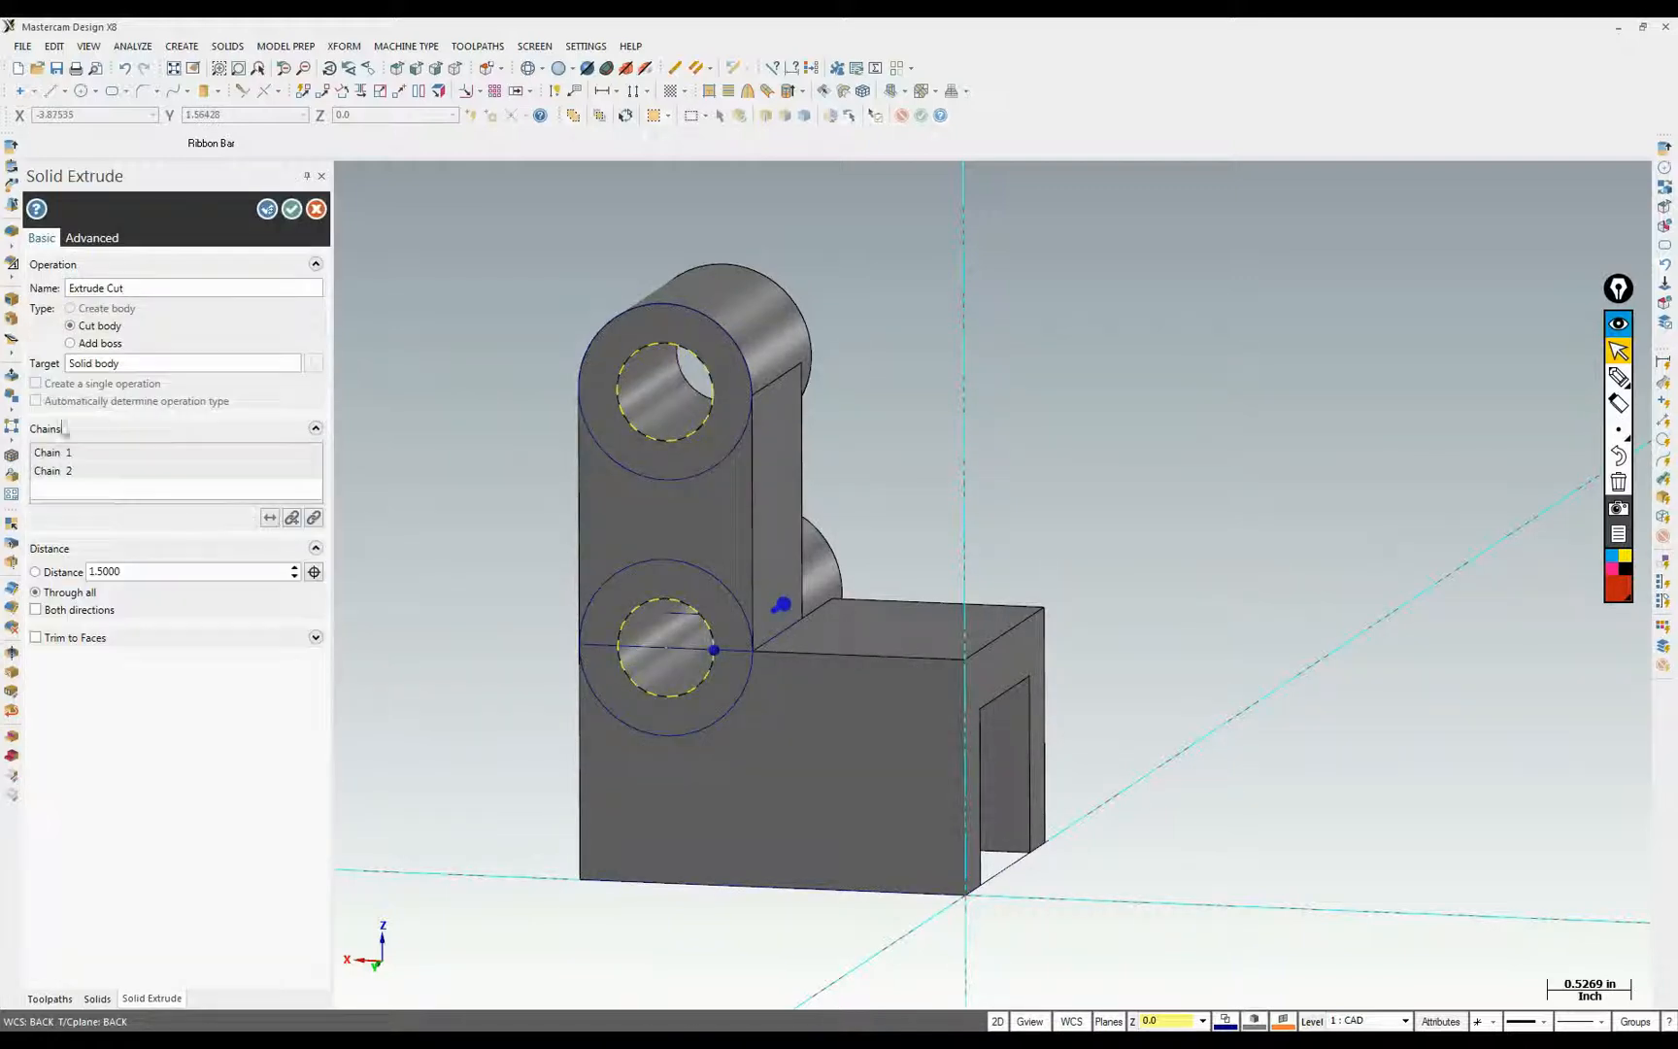
pyautogui.click(316, 208)
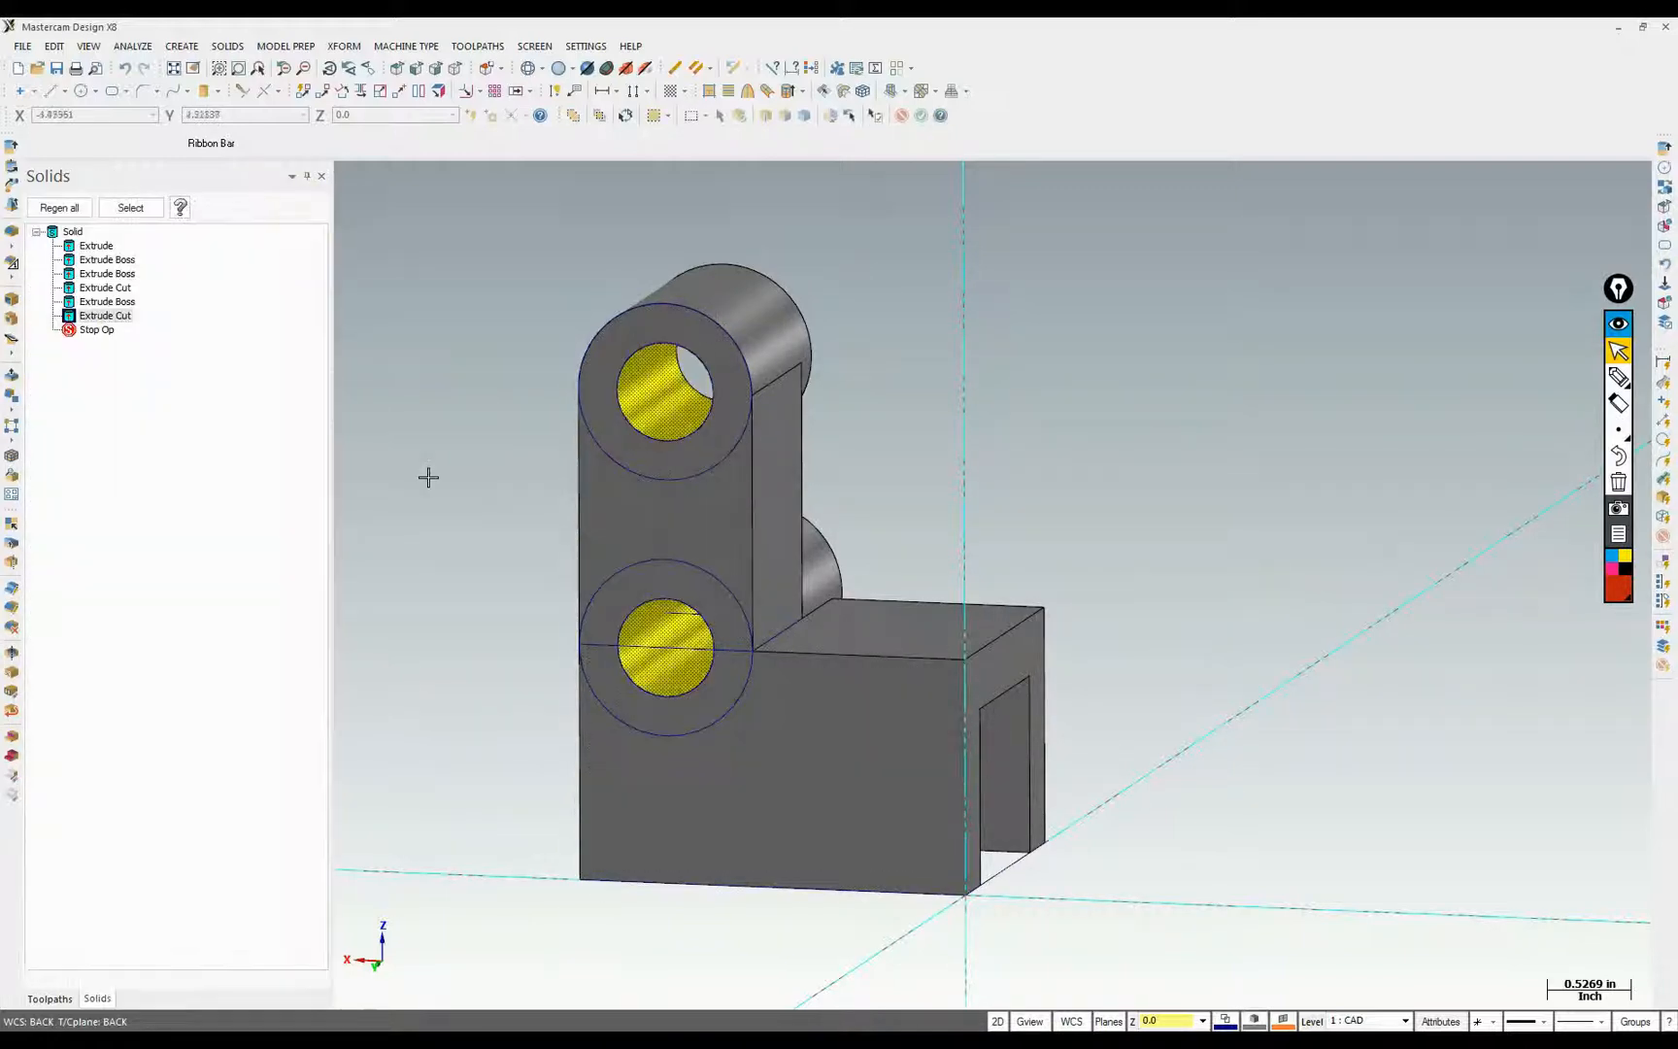
pyautogui.moveTo(444, 486); pyautogui.dragTo(1407, 910, button='middle')
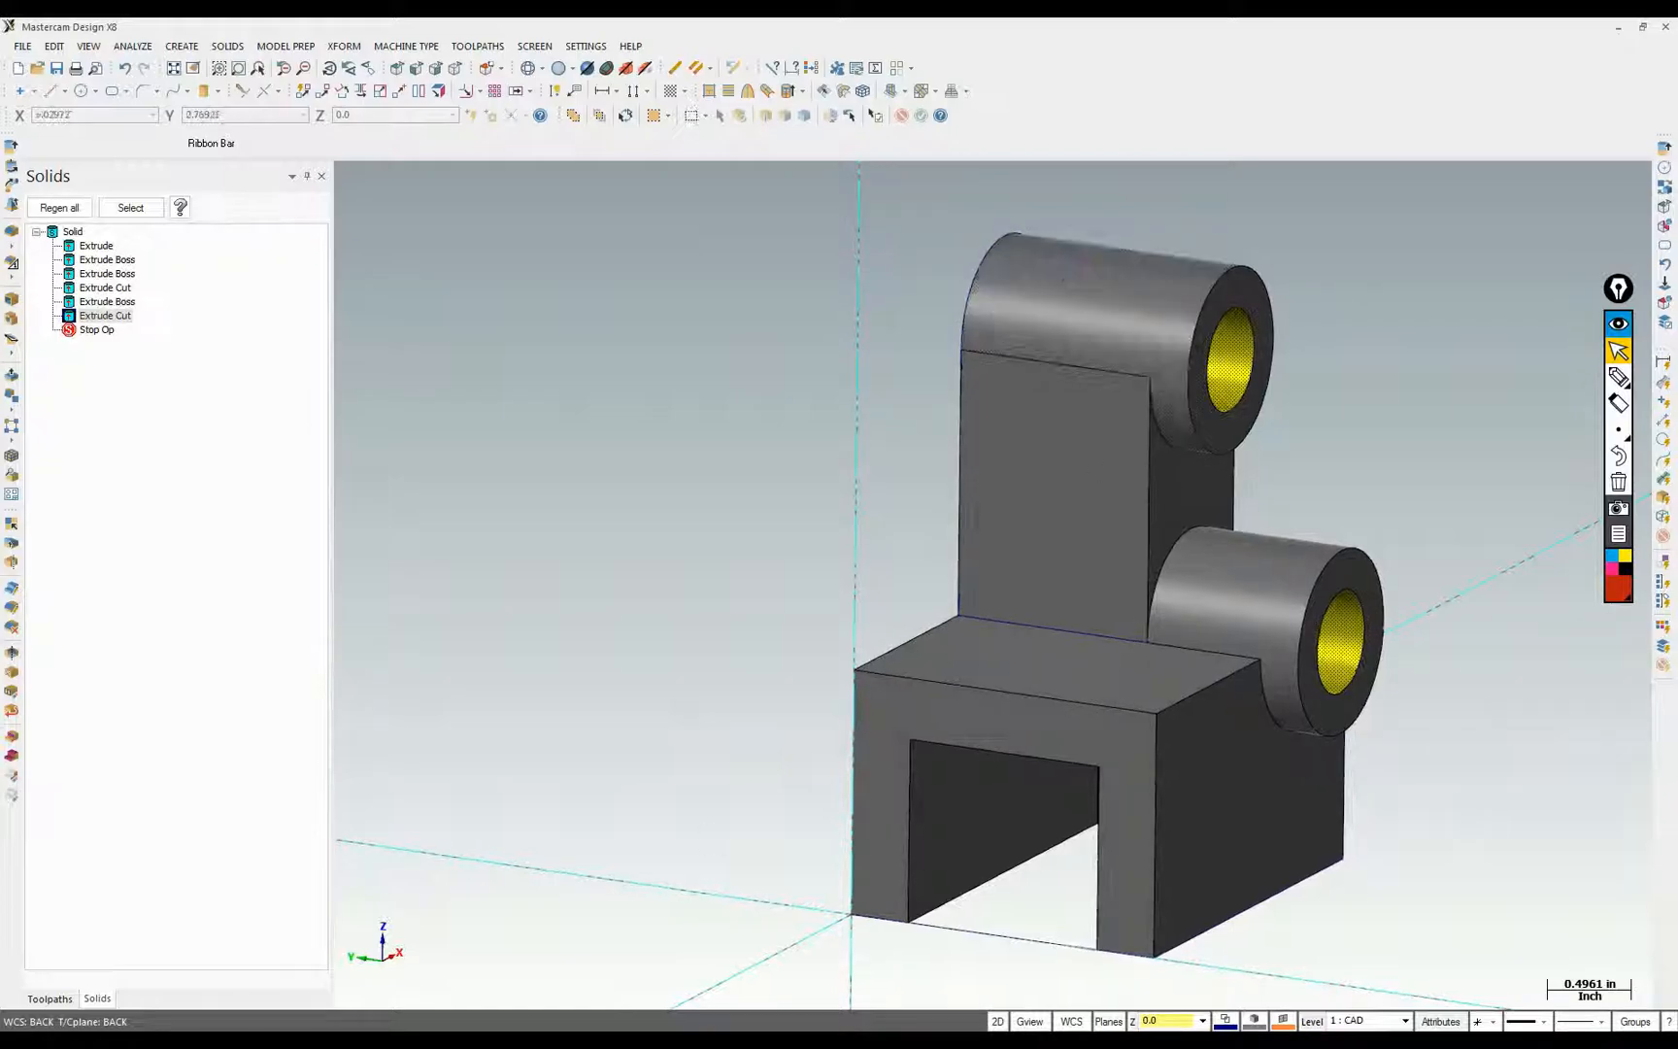
pyautogui.click(257, 1041)
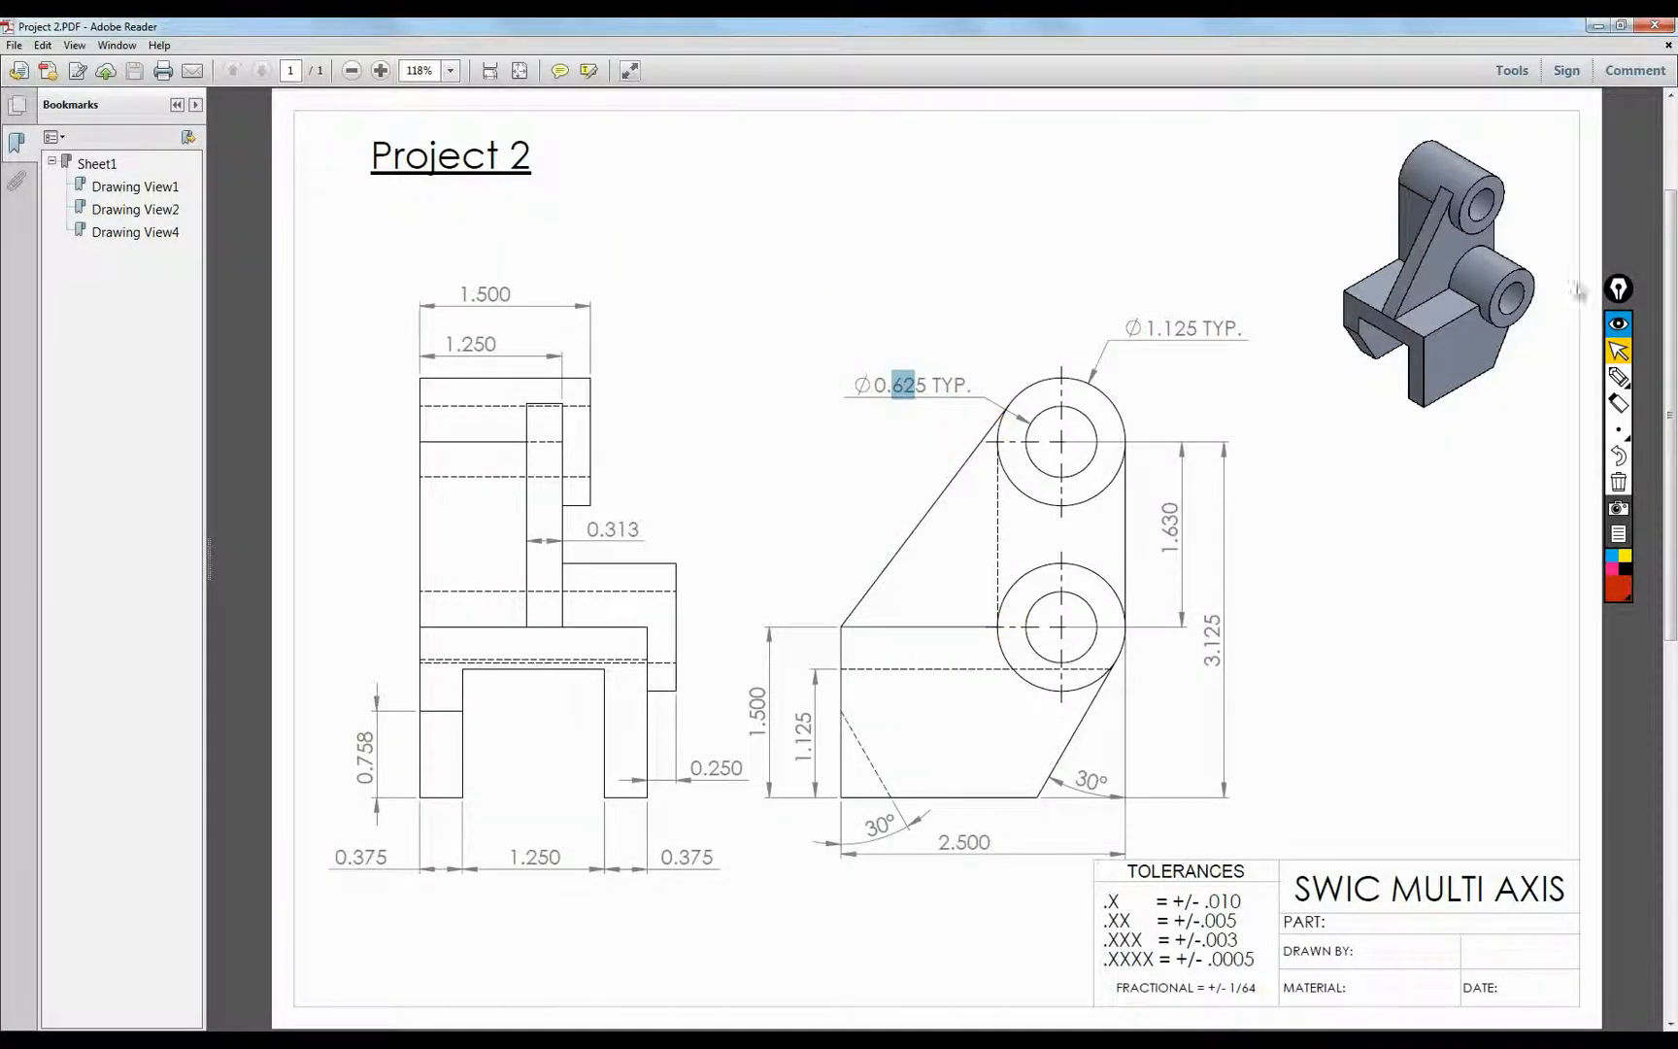
pyautogui.click(257, 1042)
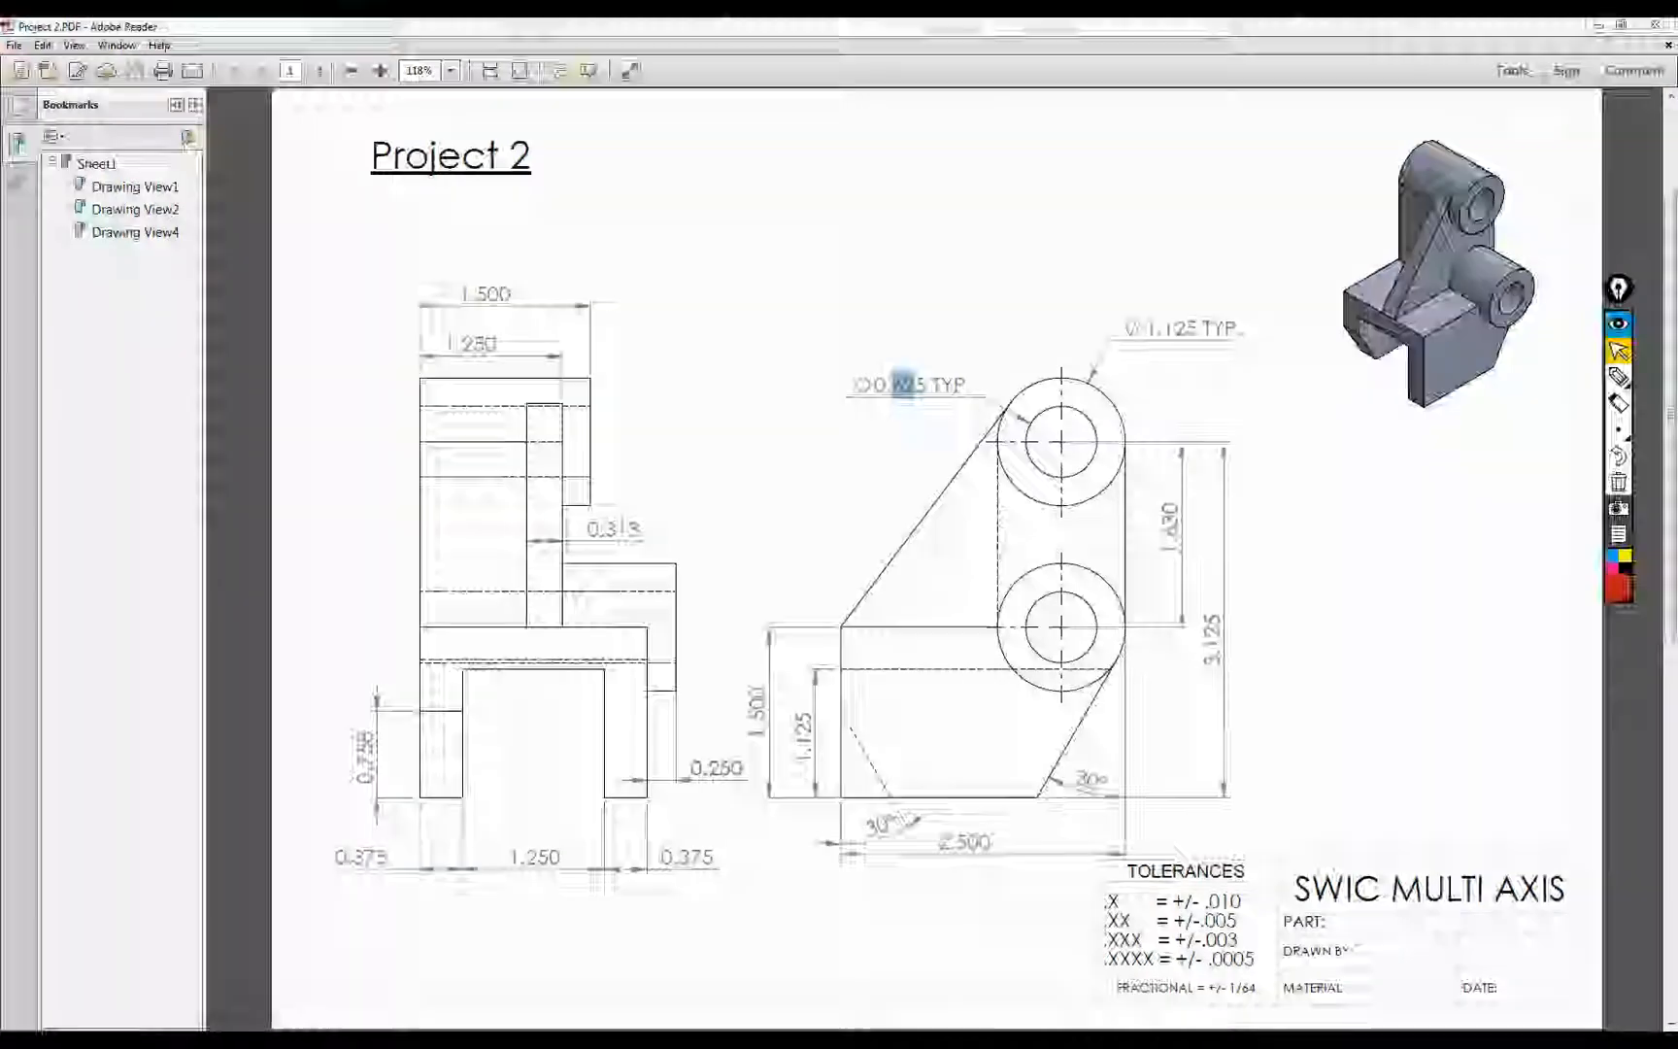
# Back in Mastercam, set the work coordinate system and construction plane to Front
pyautogui.moveTo(1076, 618); pyautogui.dragTo(1187, 711, button='middle')
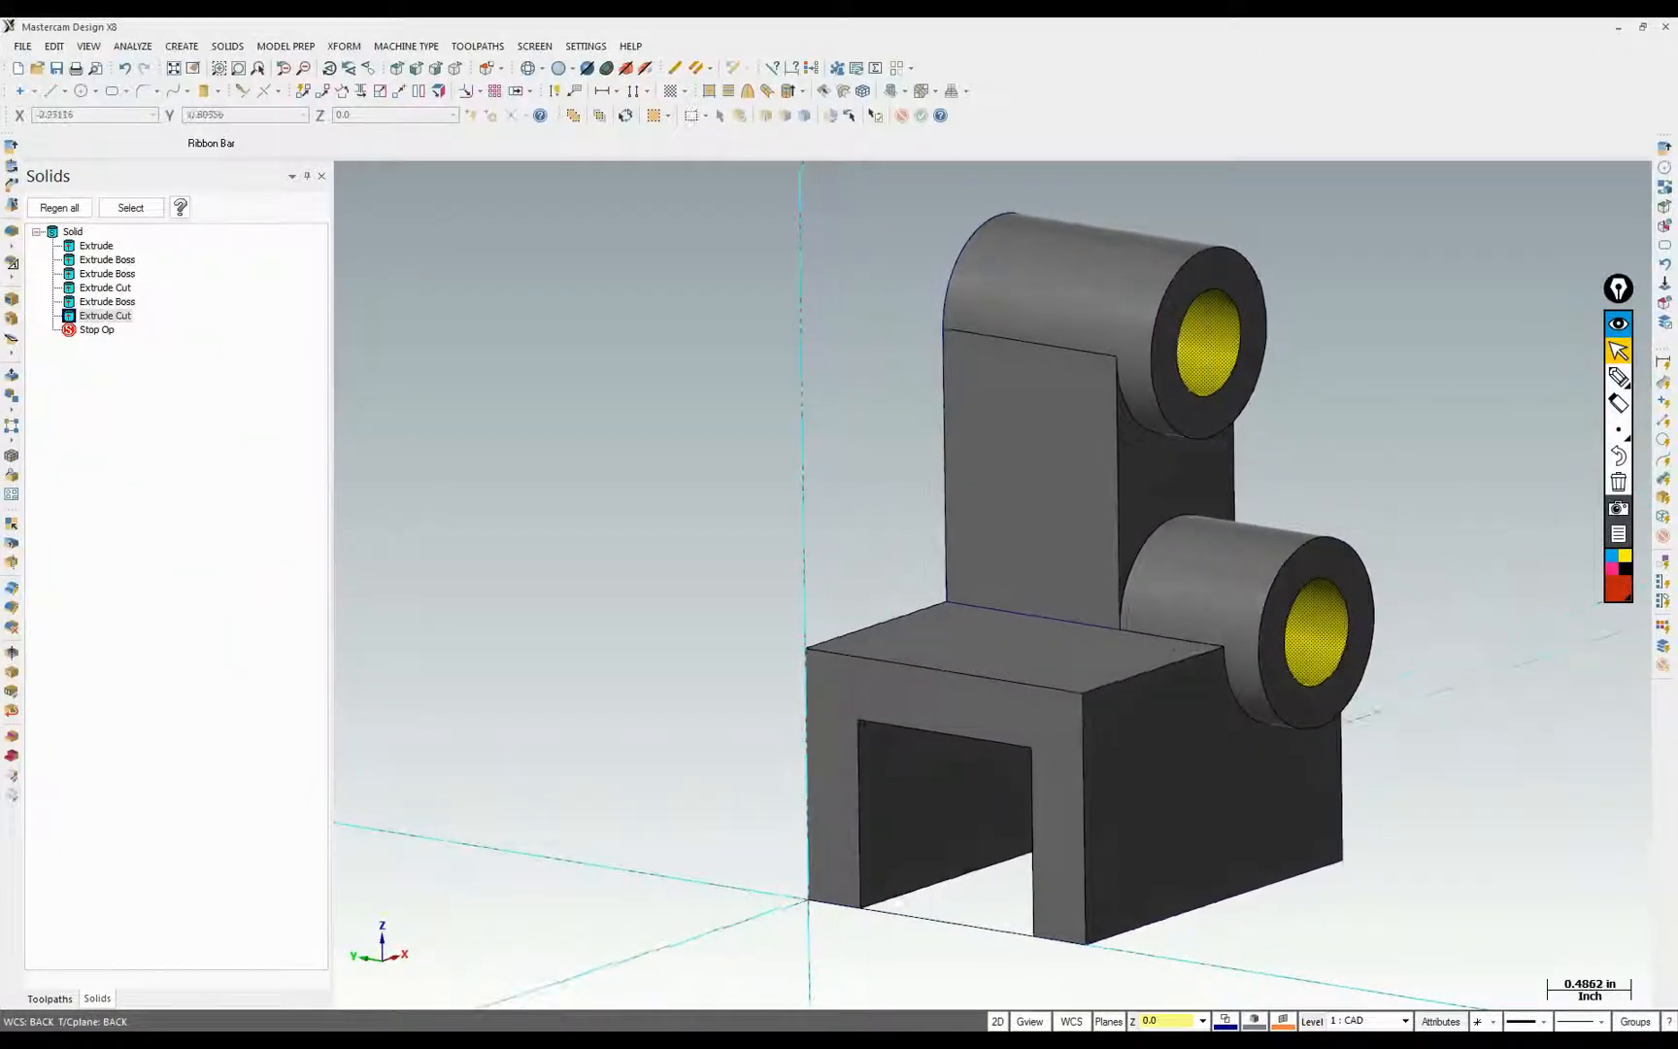
pyautogui.scroll(1, 1039, 709)
pyautogui.click(1079, 1025)
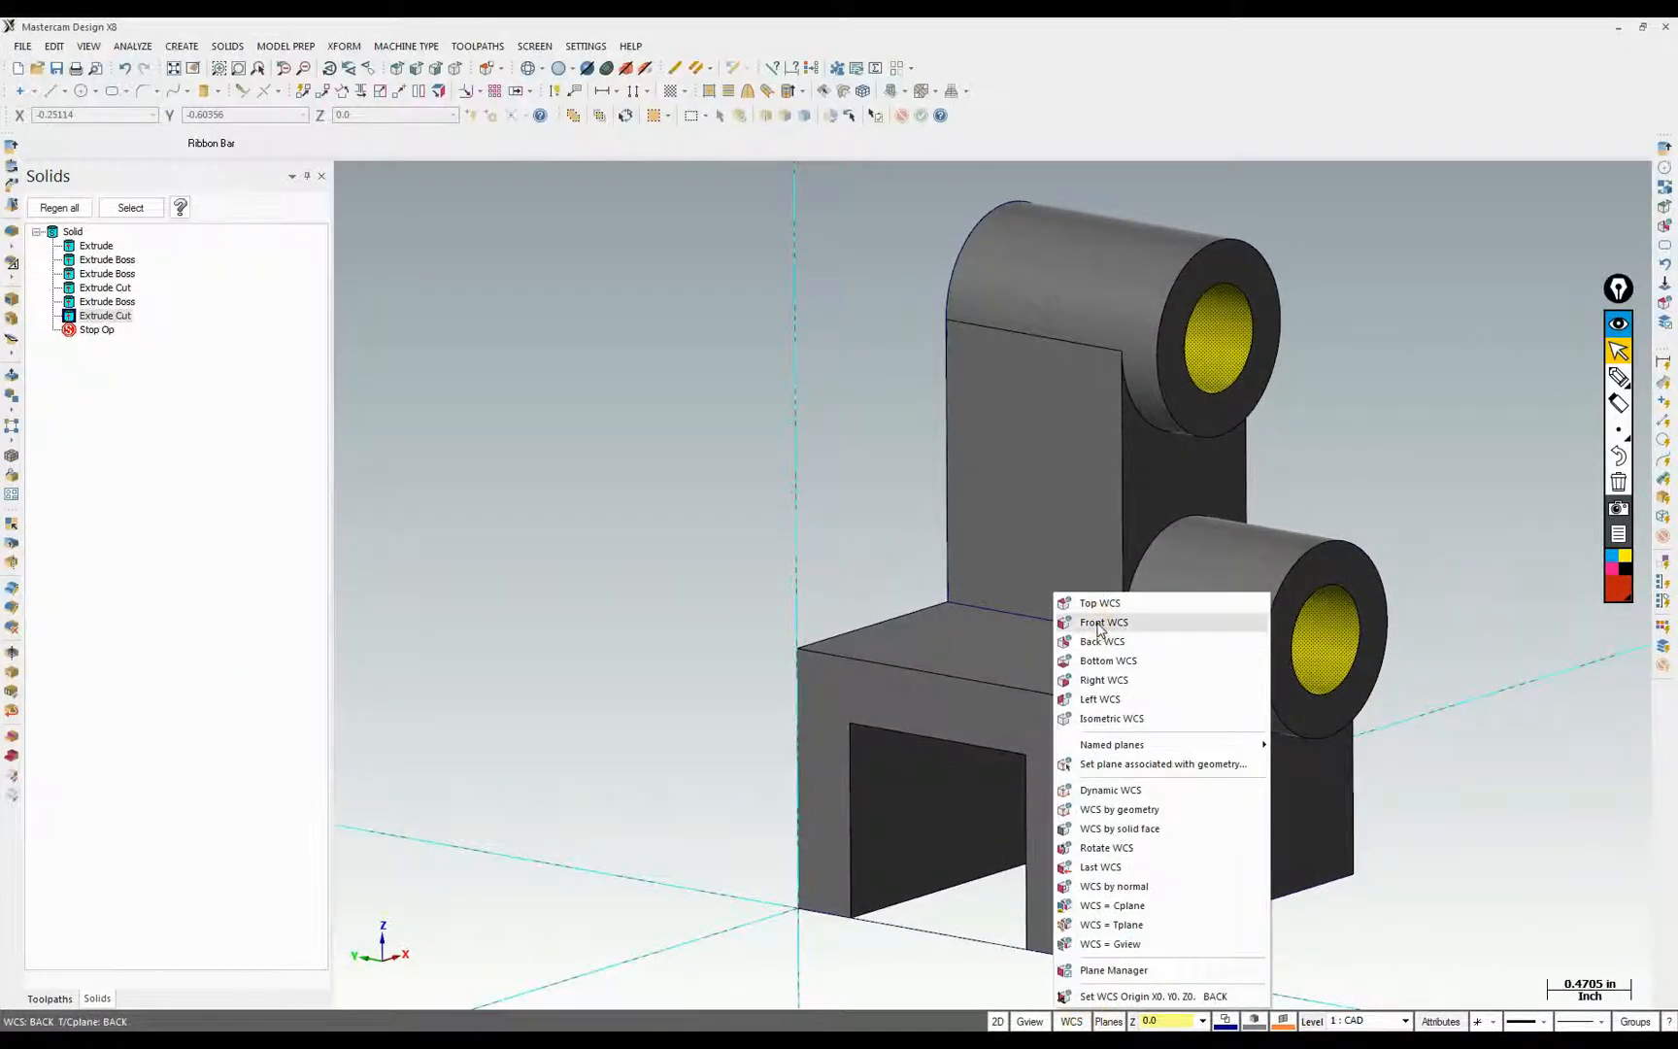
pyautogui.click(1103, 623)
pyautogui.click(399, 70)
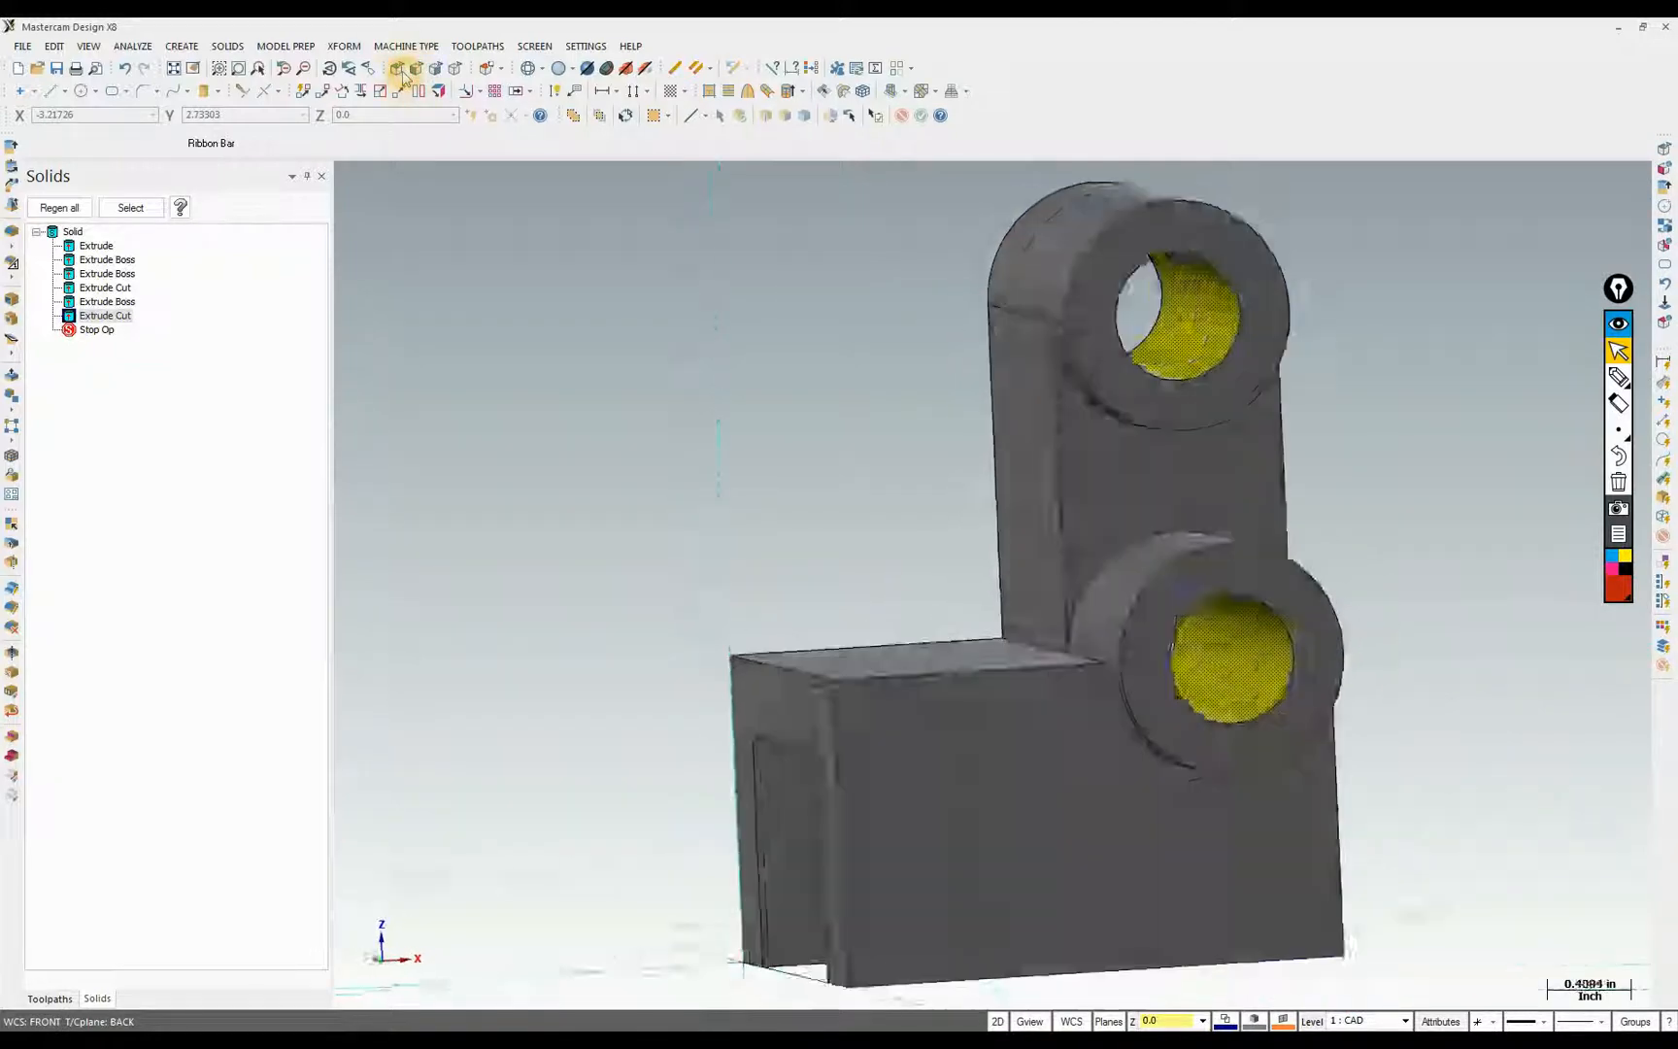
pyautogui.moveTo(1167, 497)
pyautogui.mouseDown(button='middle')
pyautogui.moveTo(1170, 471)
pyautogui.moveTo(1149, 487)
pyautogui.mouseUp(button='middle')
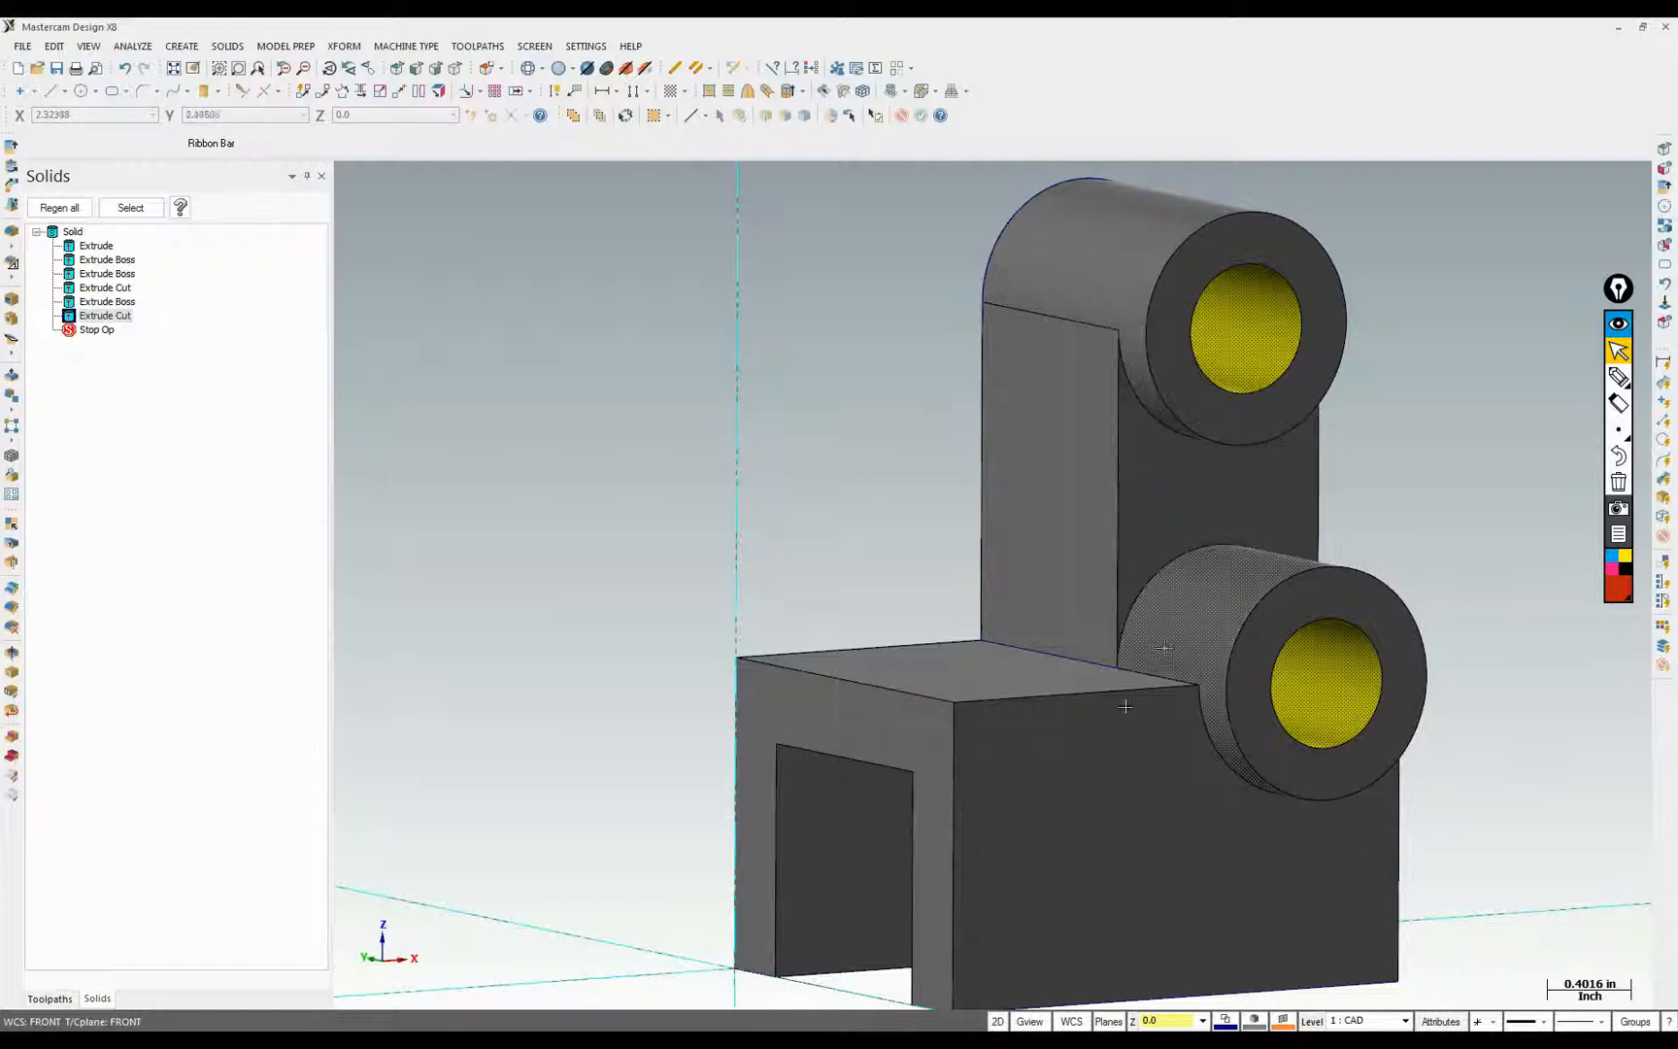
# Set the construction depth to Z 1.25 by picking the upper front corner of the upright
pyautogui.click(1133, 1022)
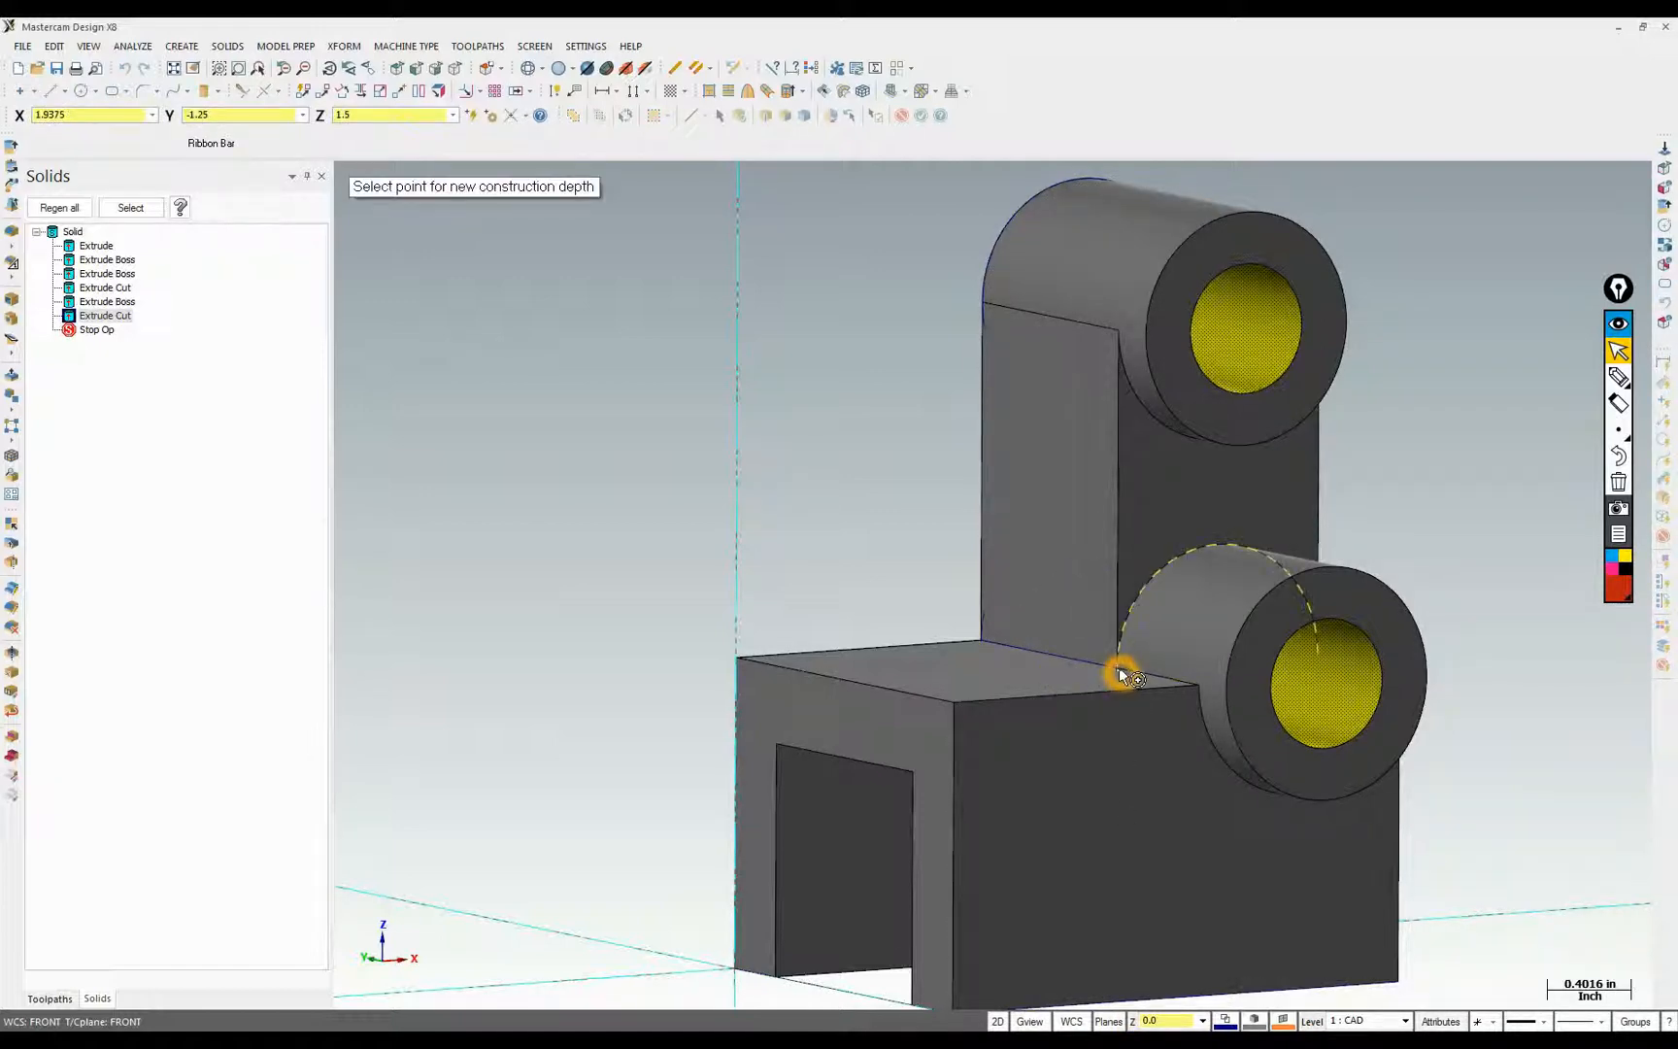
pyautogui.click(1118, 335)
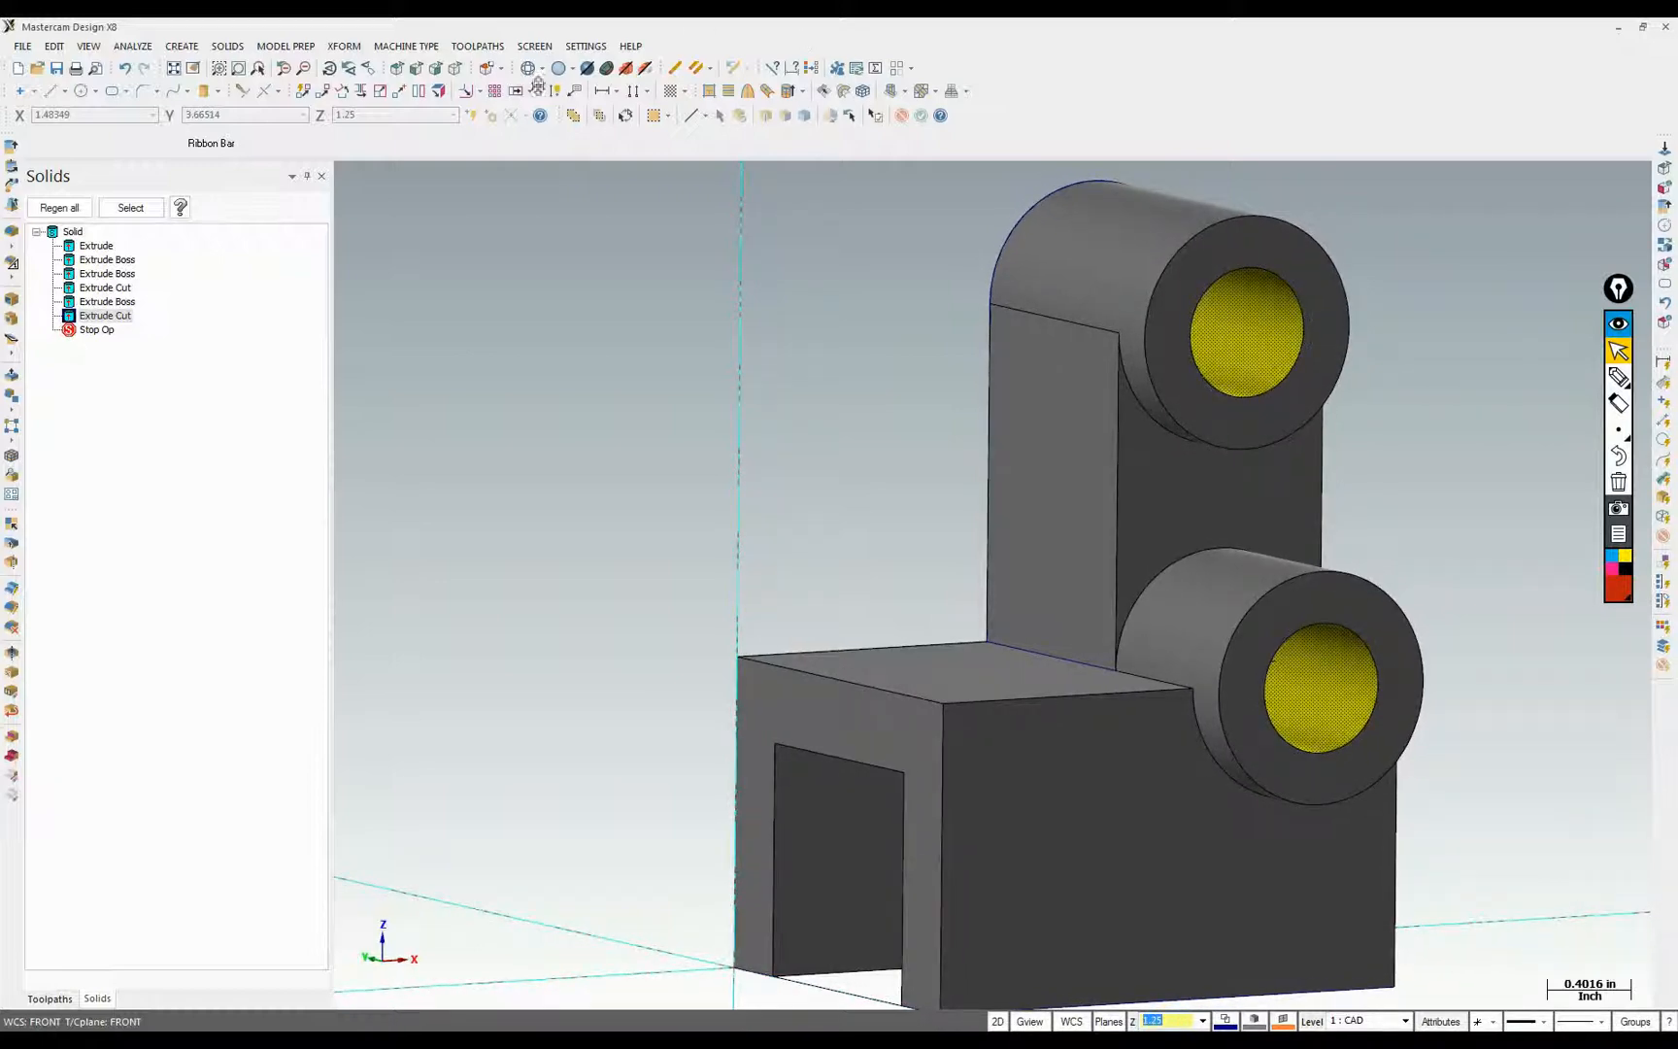
pyautogui.click(398, 70)
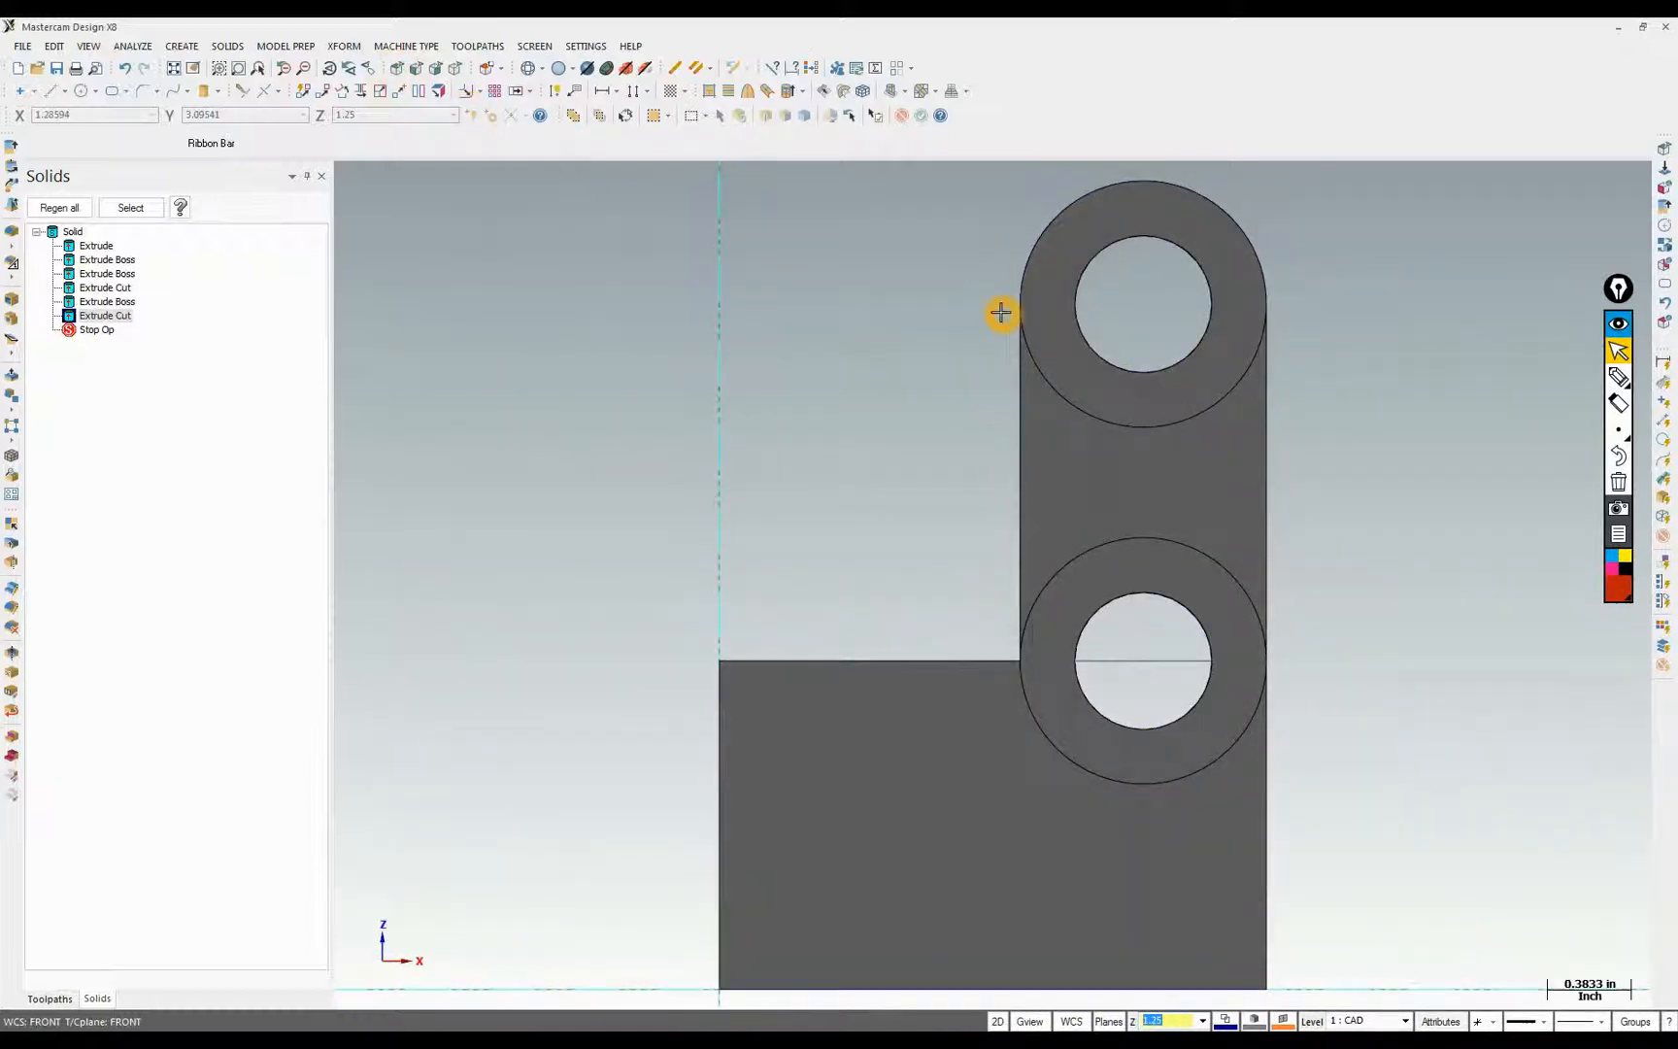
pyautogui.click(1082, 285)
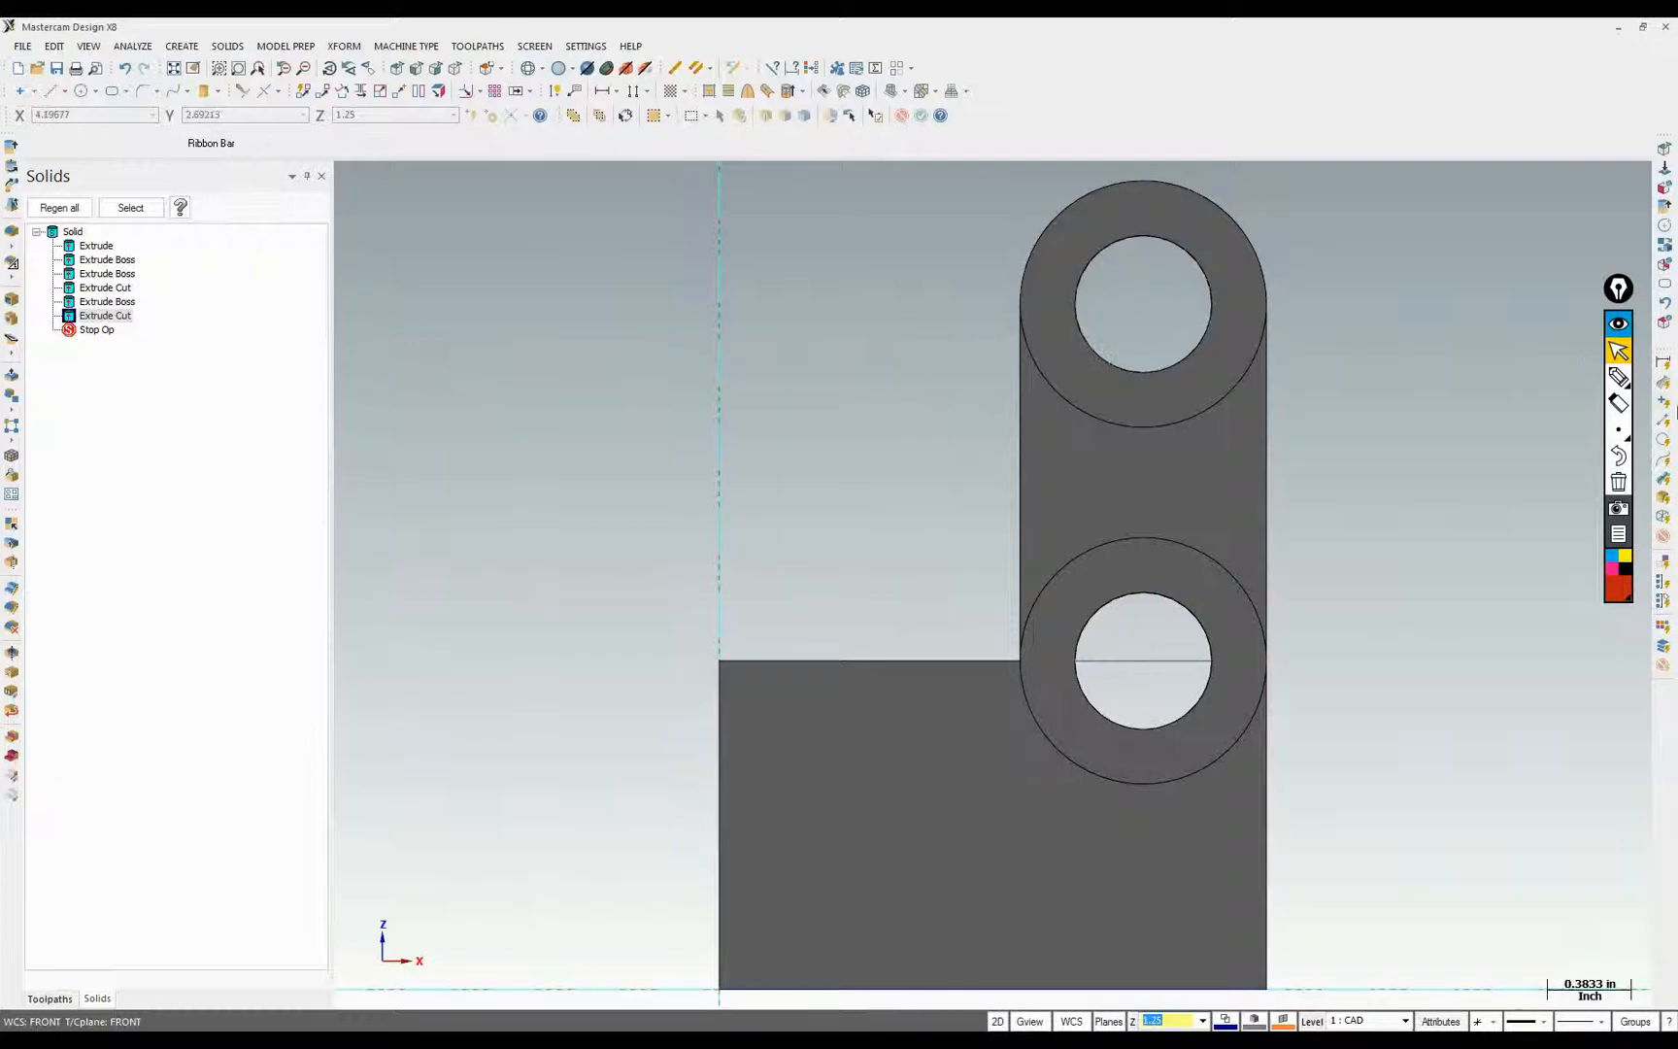
pyautogui.click(52, 98)
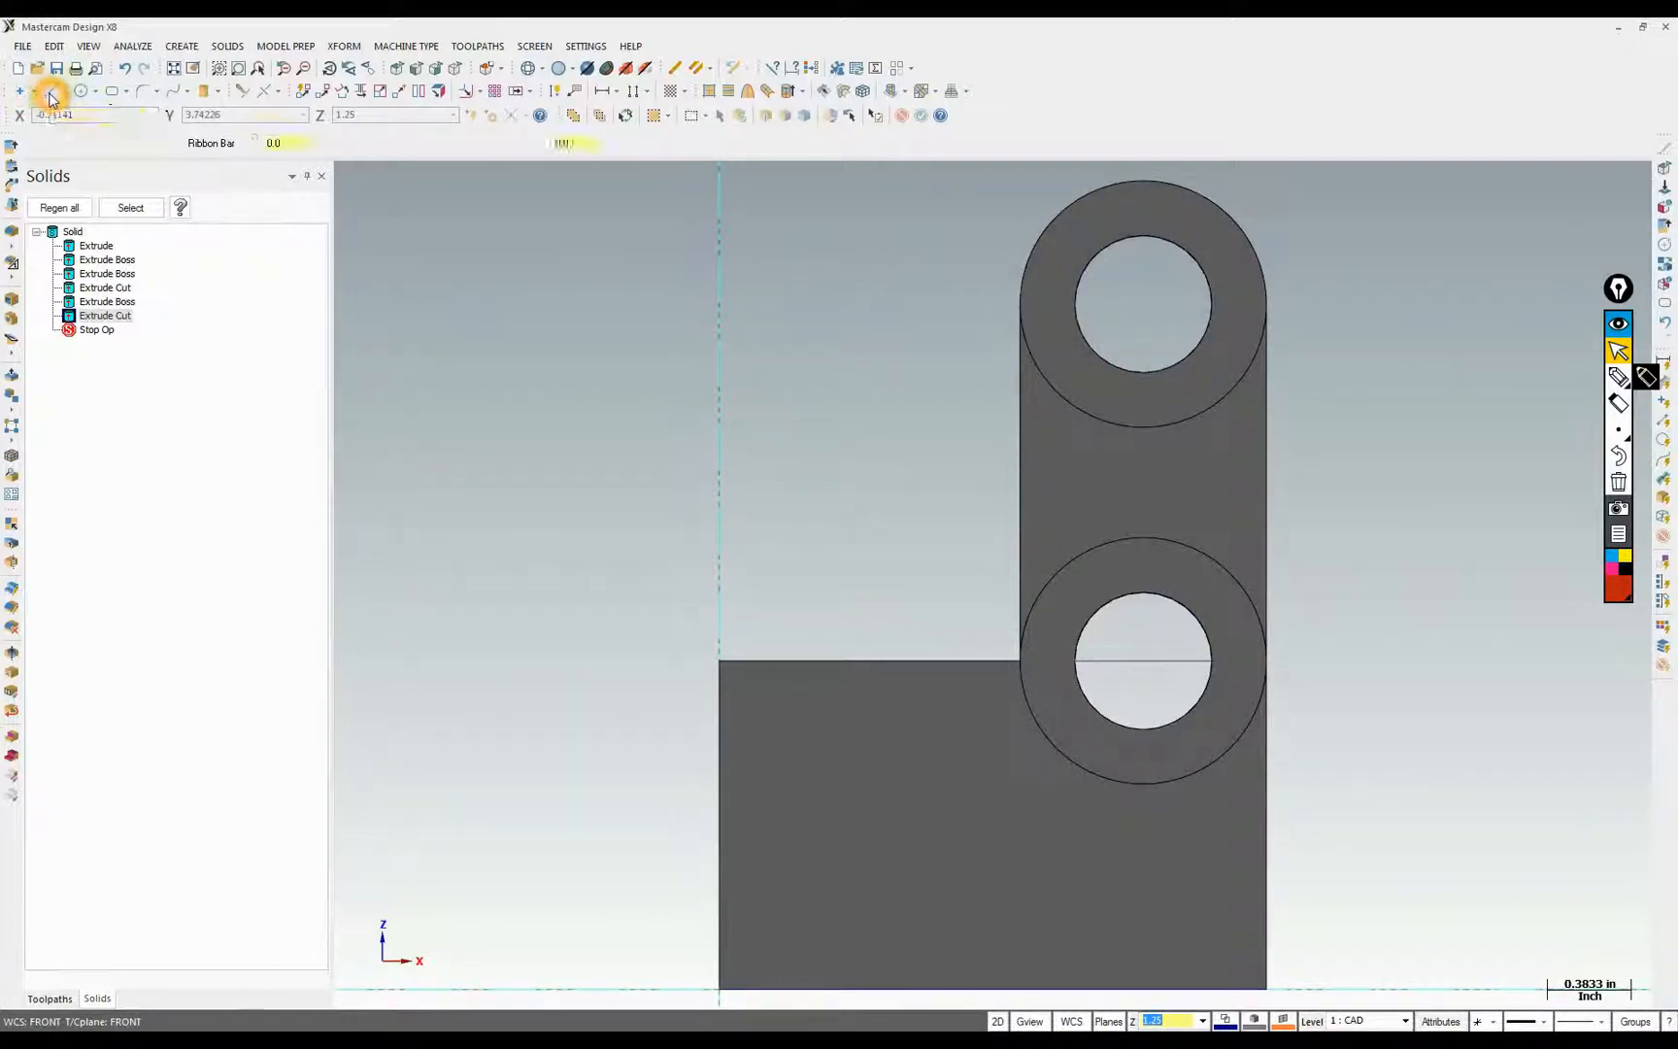
pyautogui.click(720, 666)
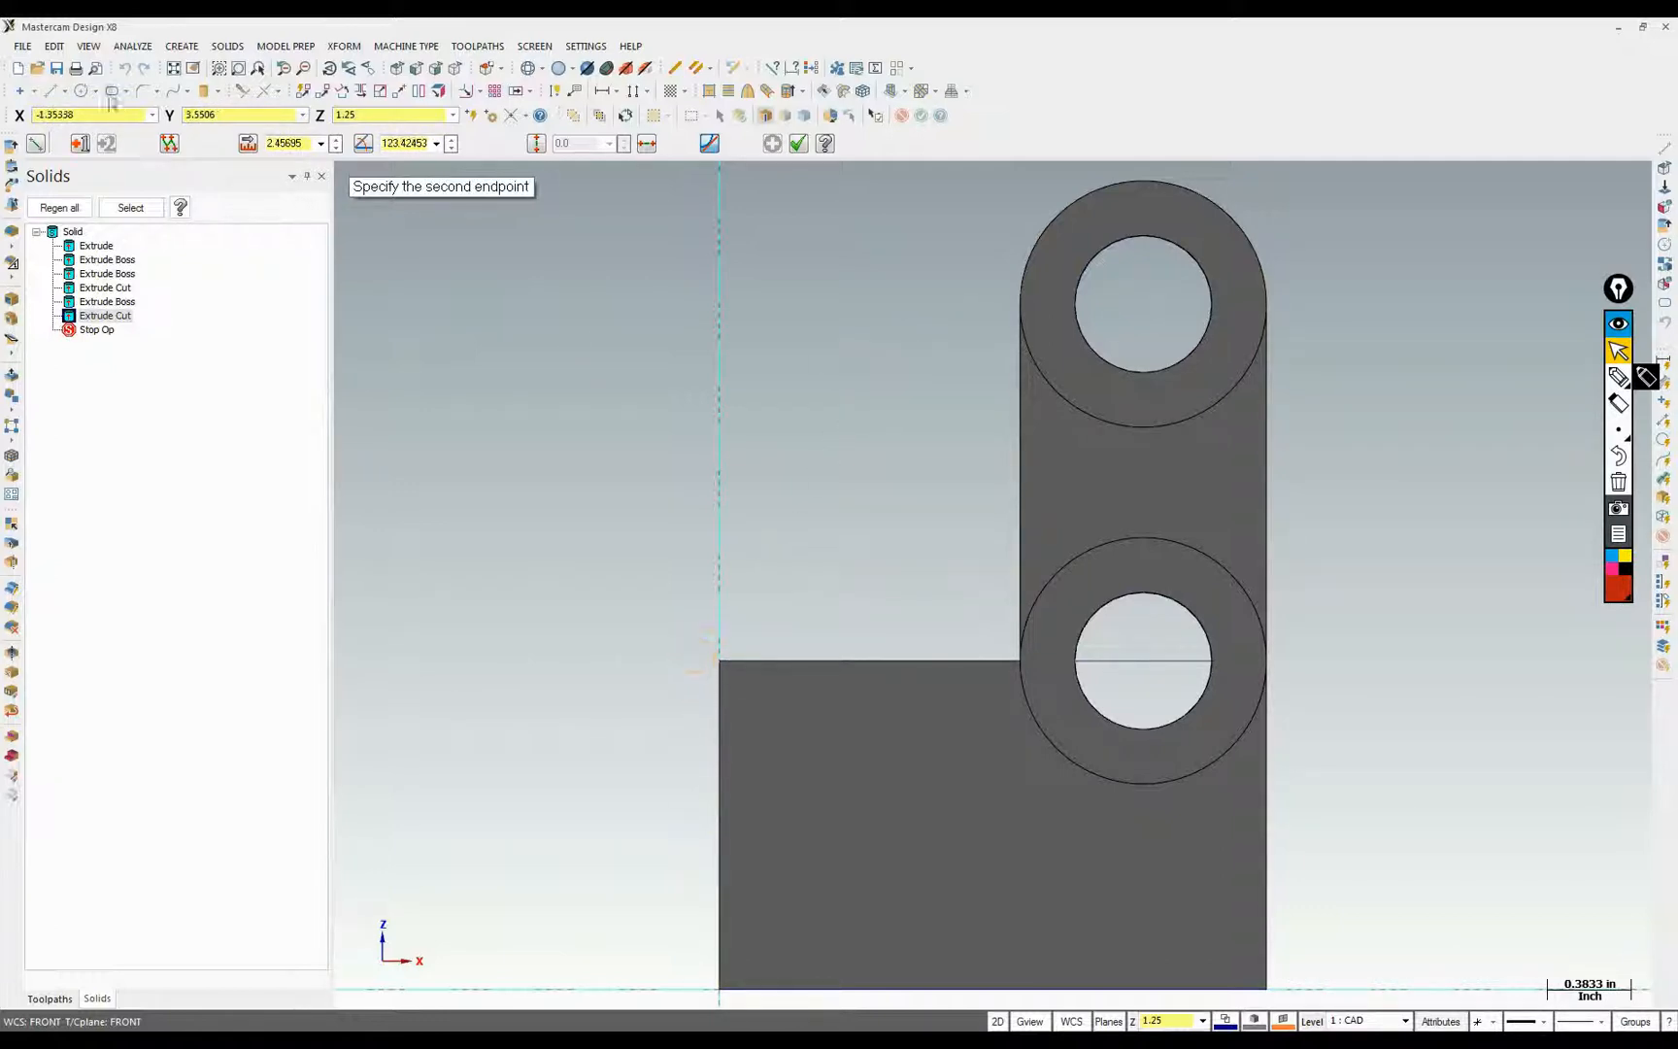
pyautogui.press('Escape')
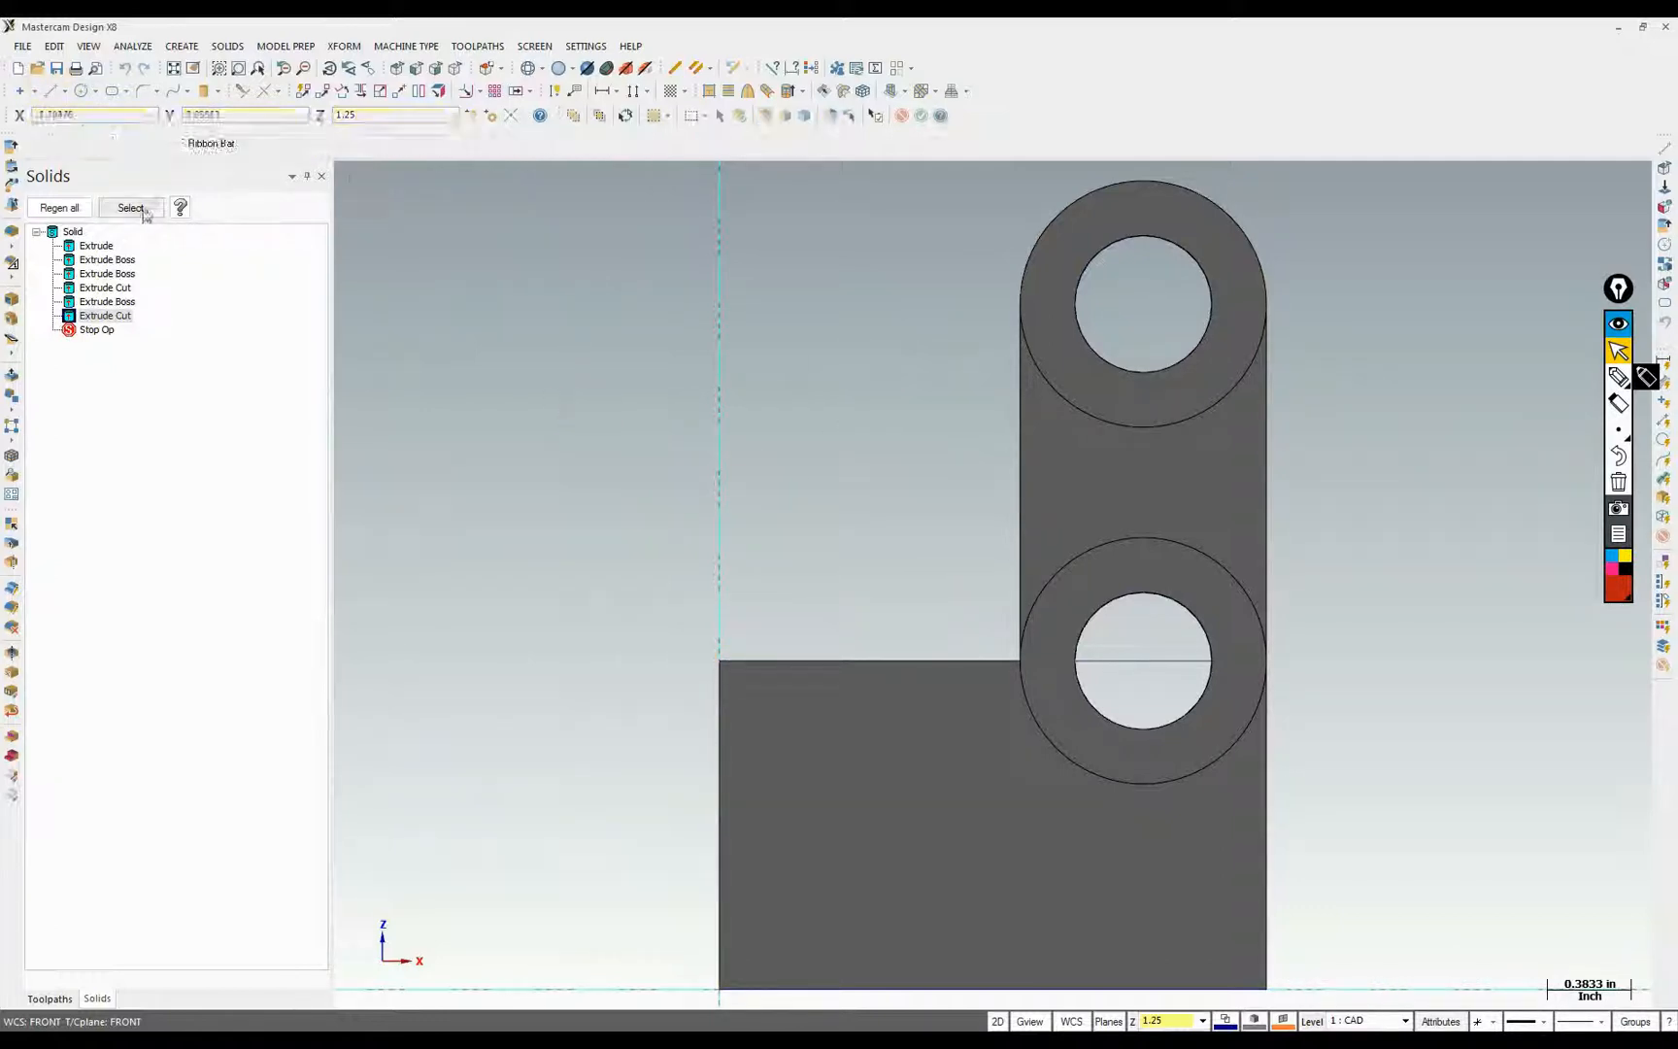
# Draw a line about 2.47 in long from the base block's upper corner, tangent to the upper boss's outer circle
pyautogui.click(50, 92)
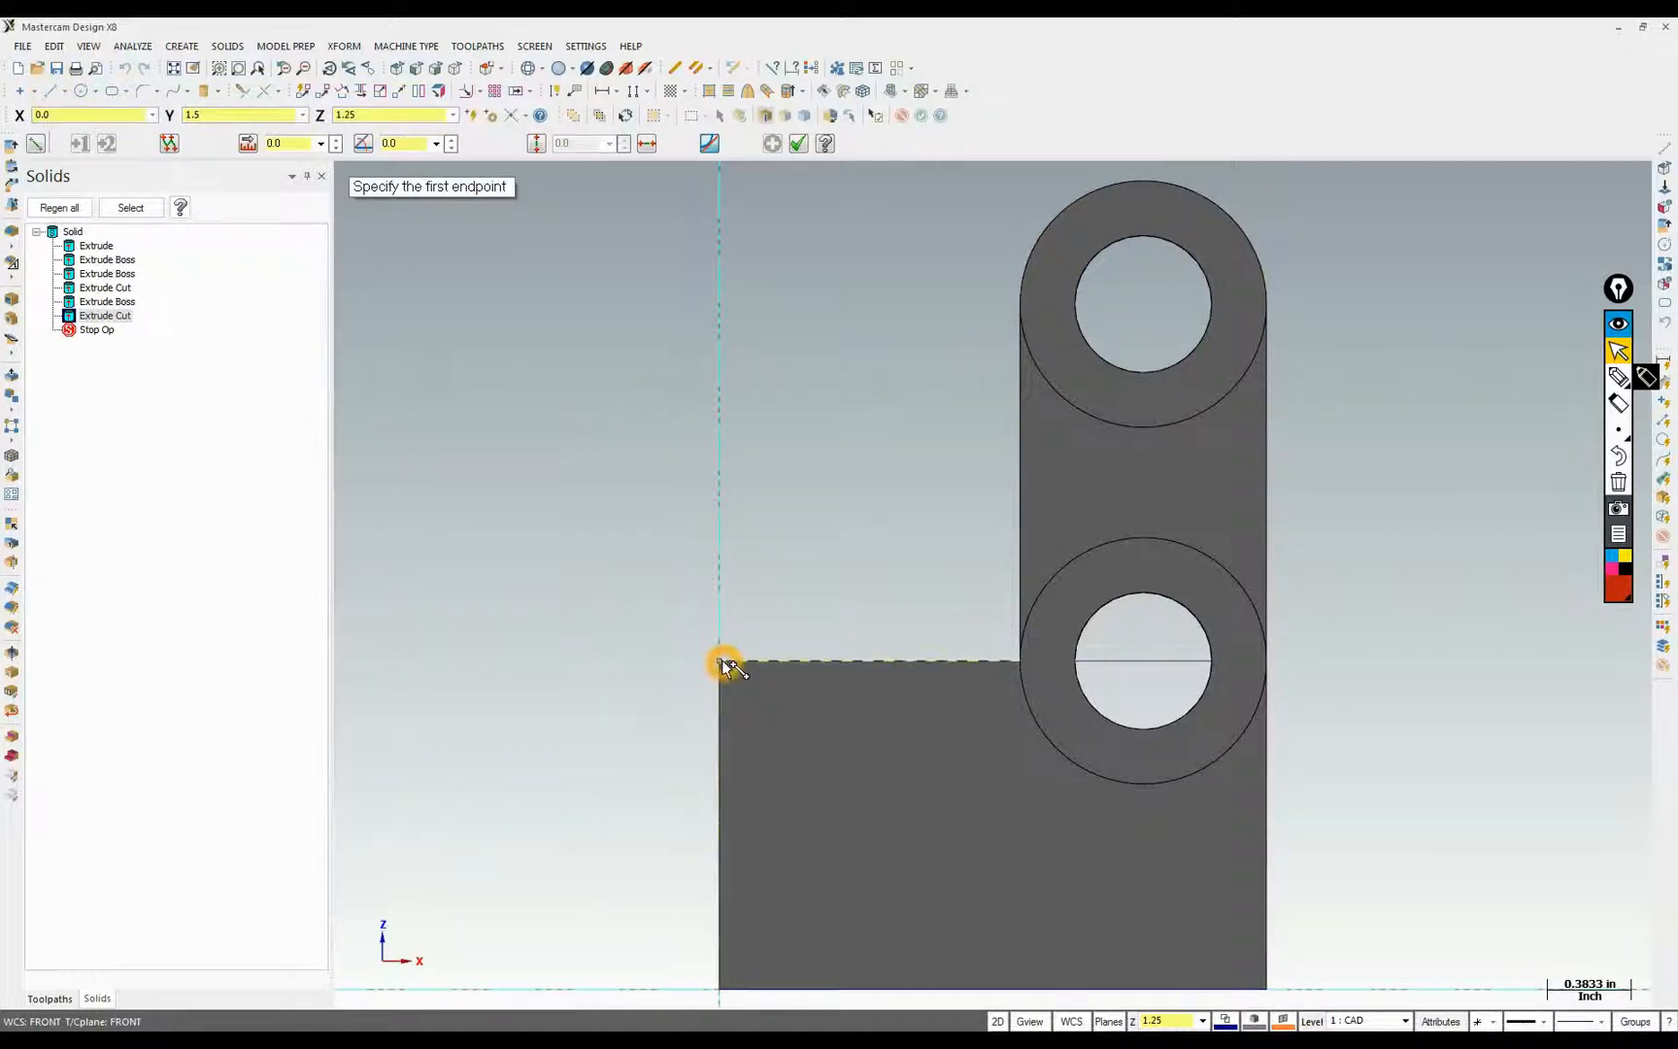
pyautogui.click(719, 661)
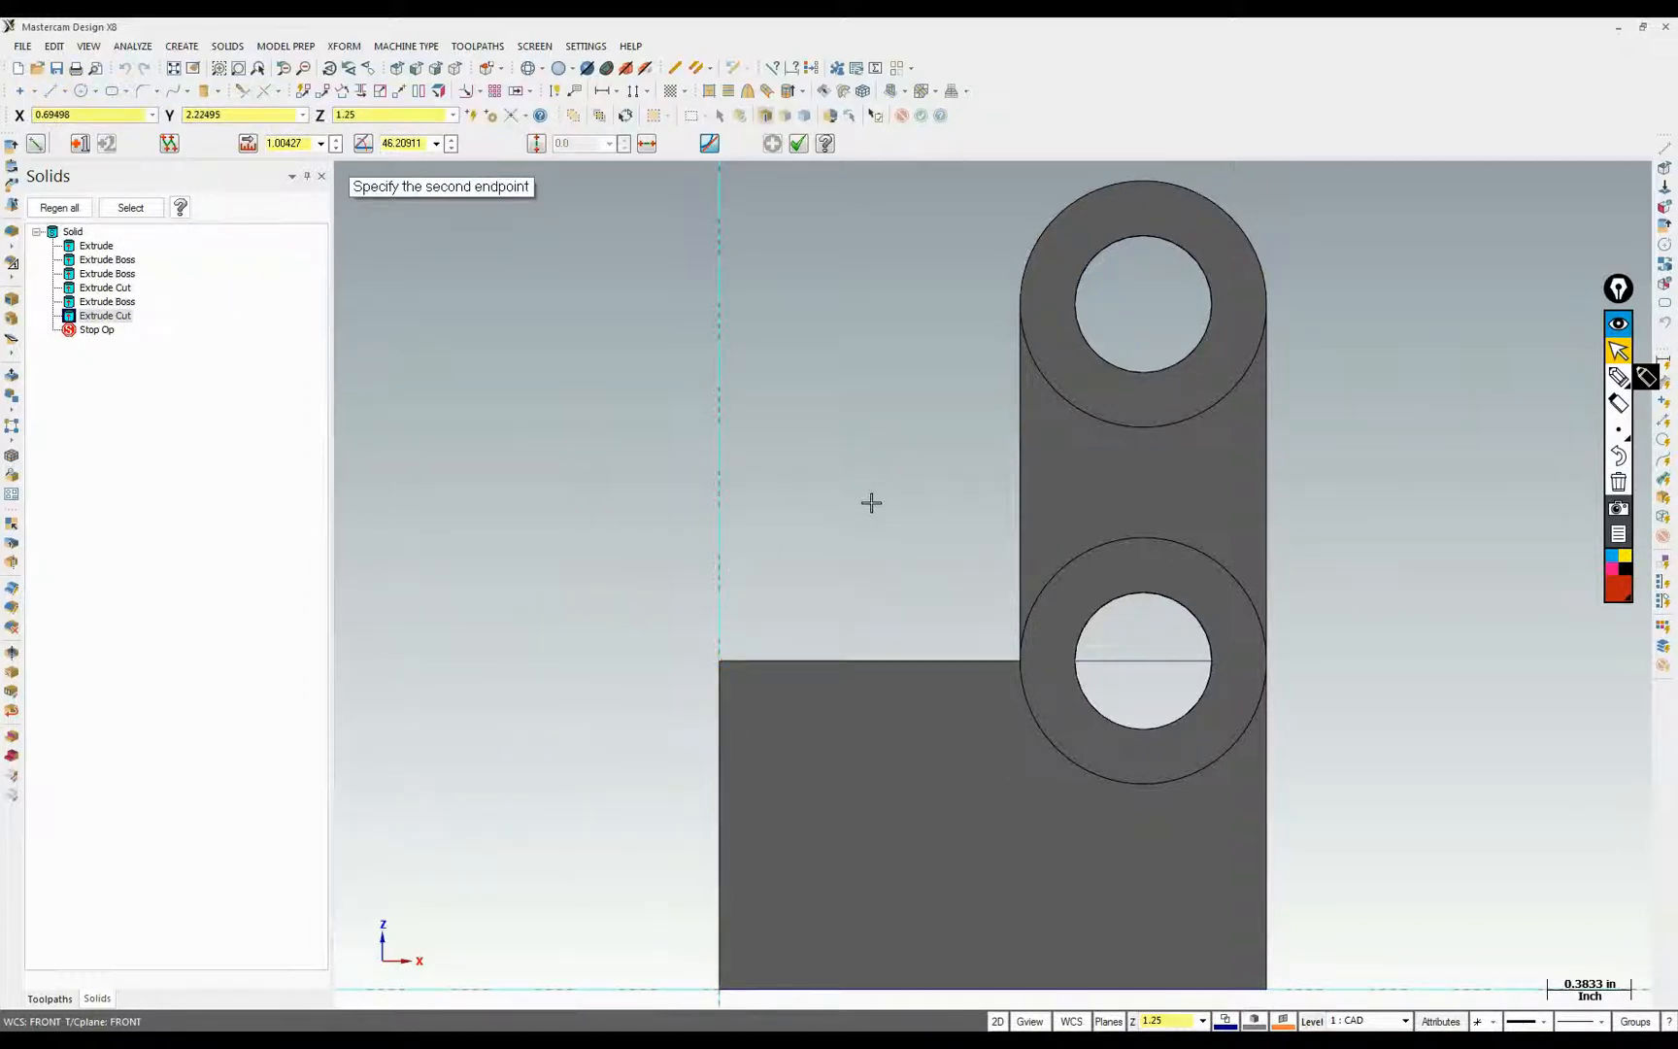
pyautogui.scroll(1, 874, 558)
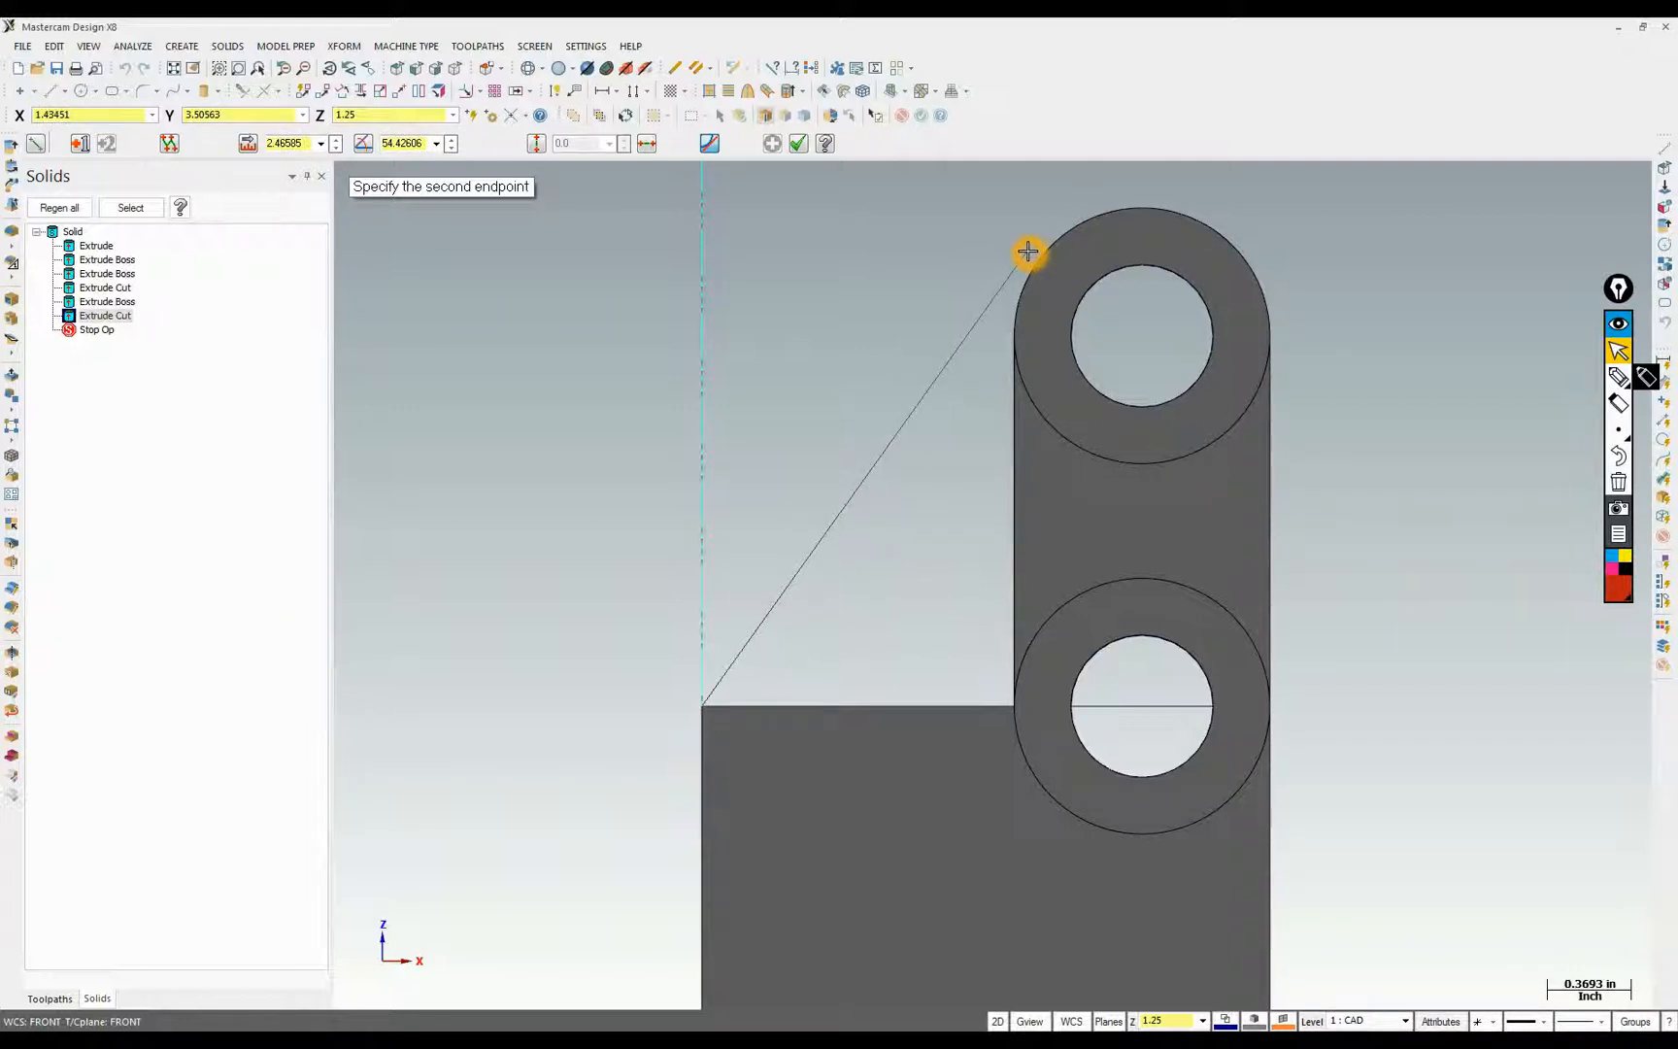
pyautogui.click(1030, 251)
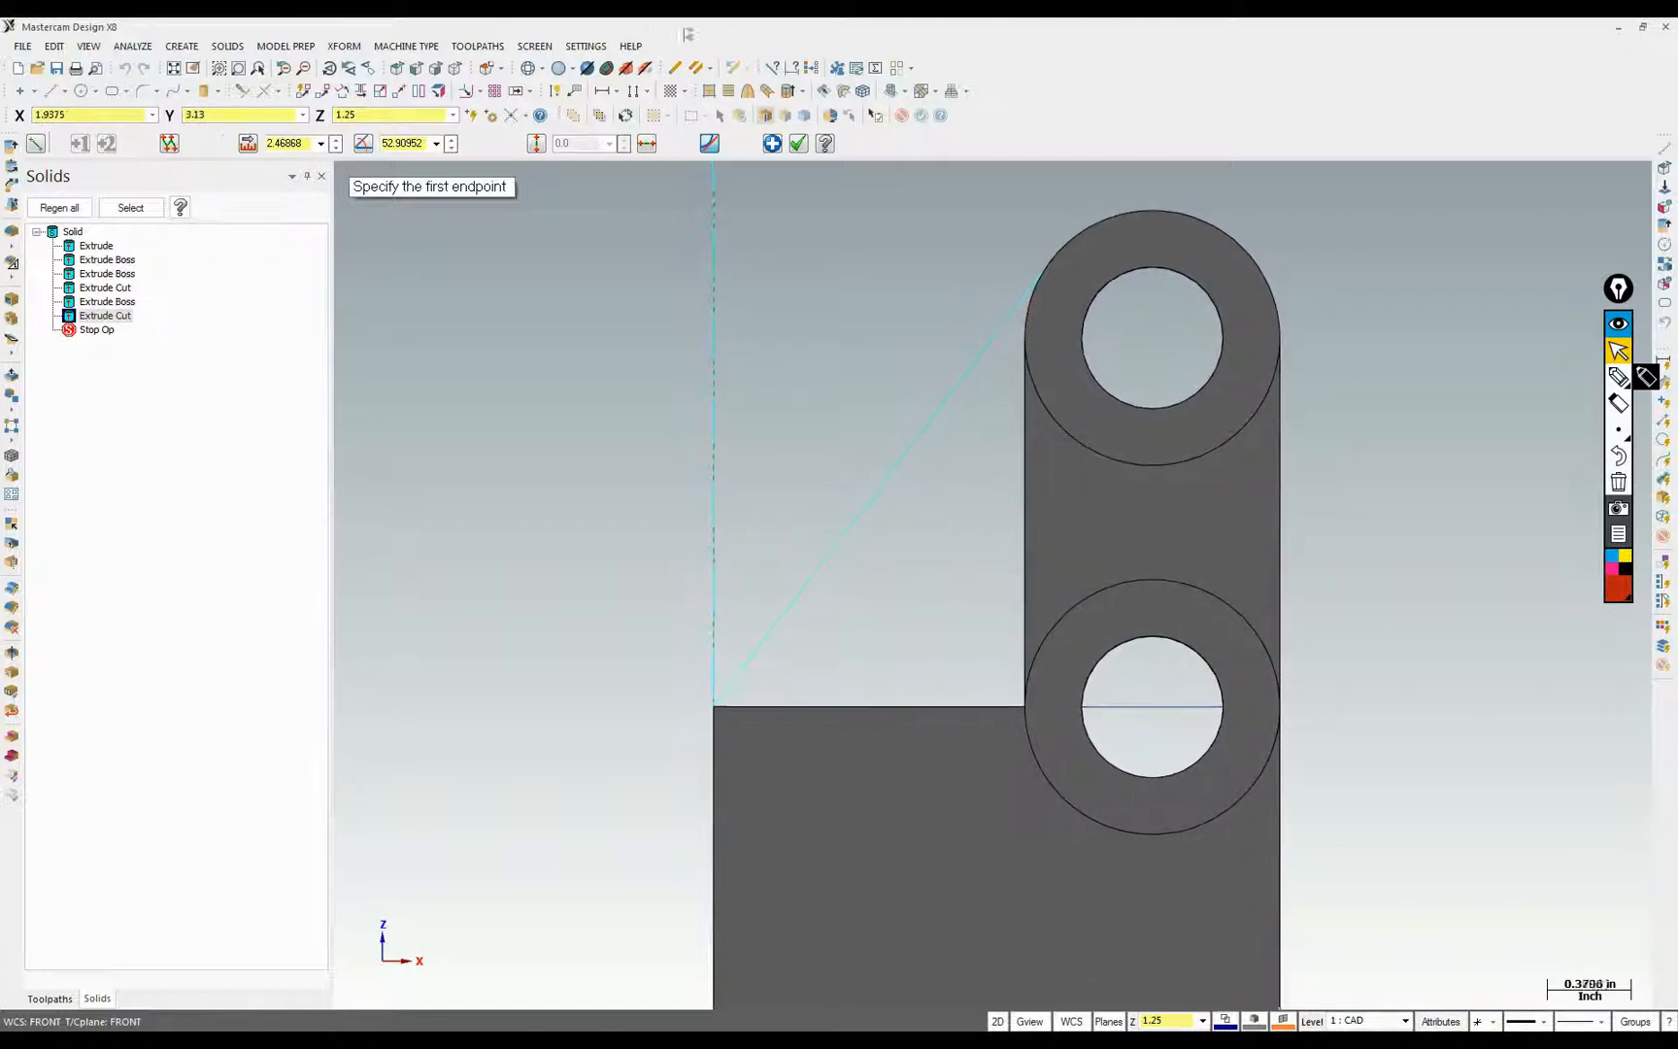
# Switch the model to wireframe display and set the AutoCursor angular snap increment to 90 degrees
pyautogui.click(530, 70)
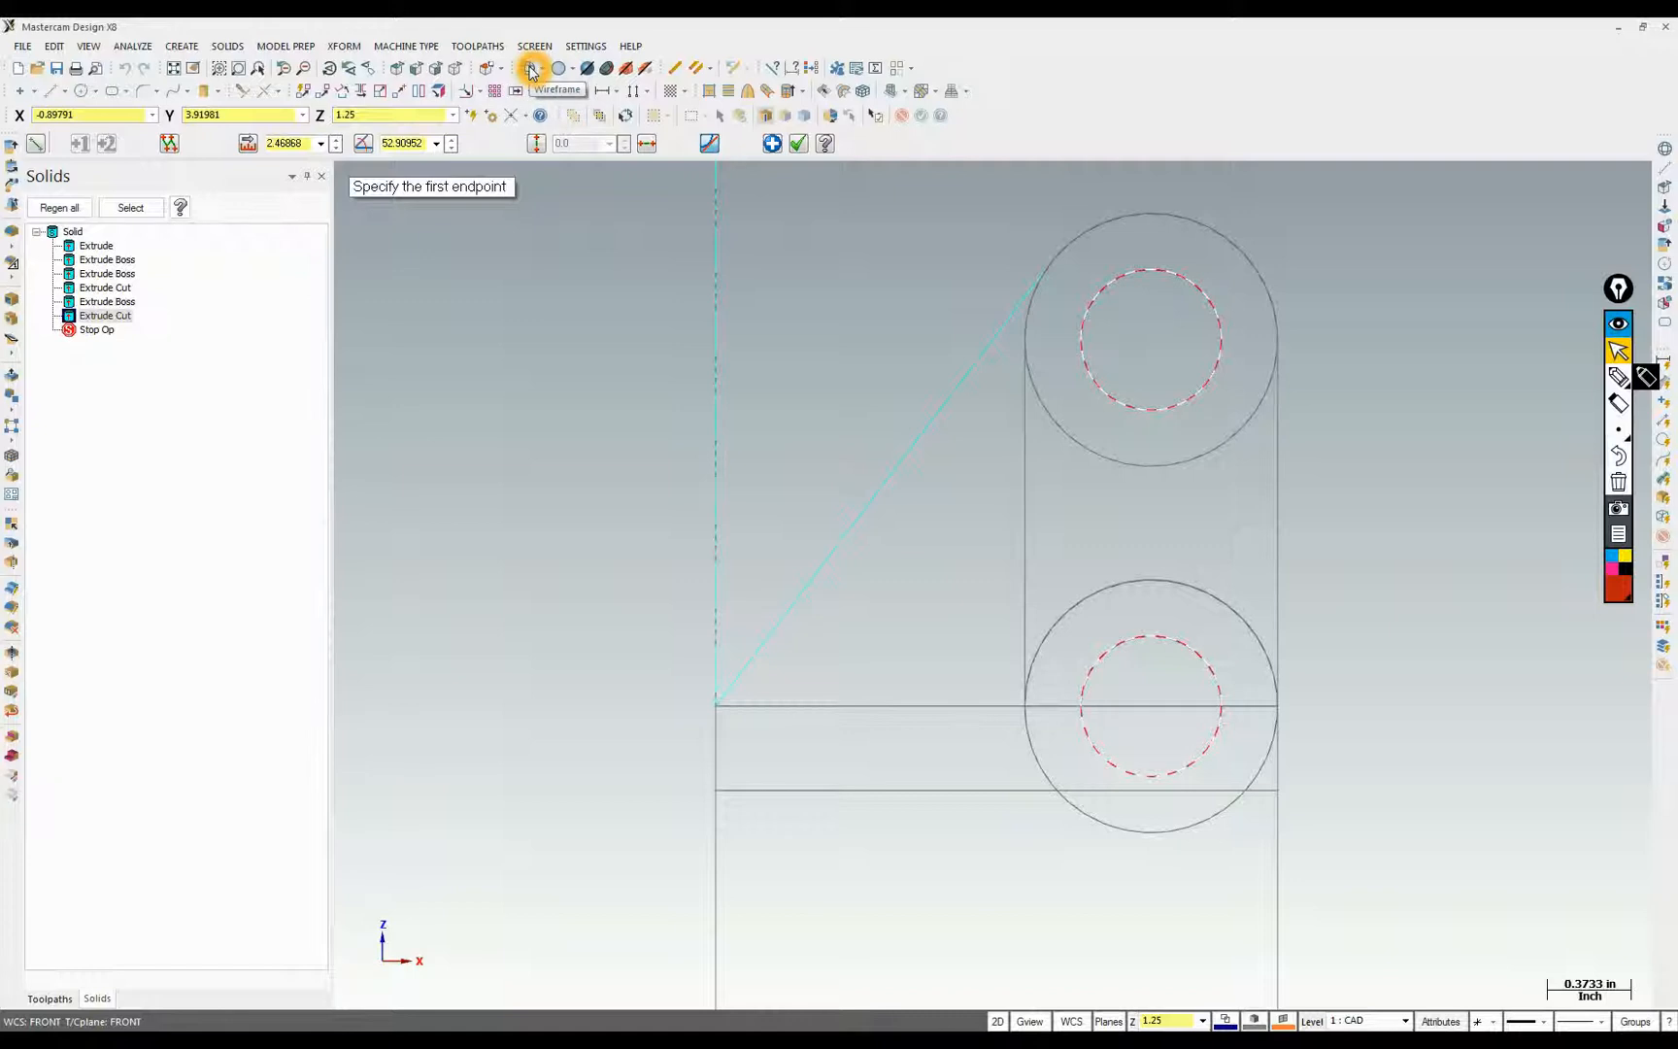
pyautogui.rightClick(895, 309)
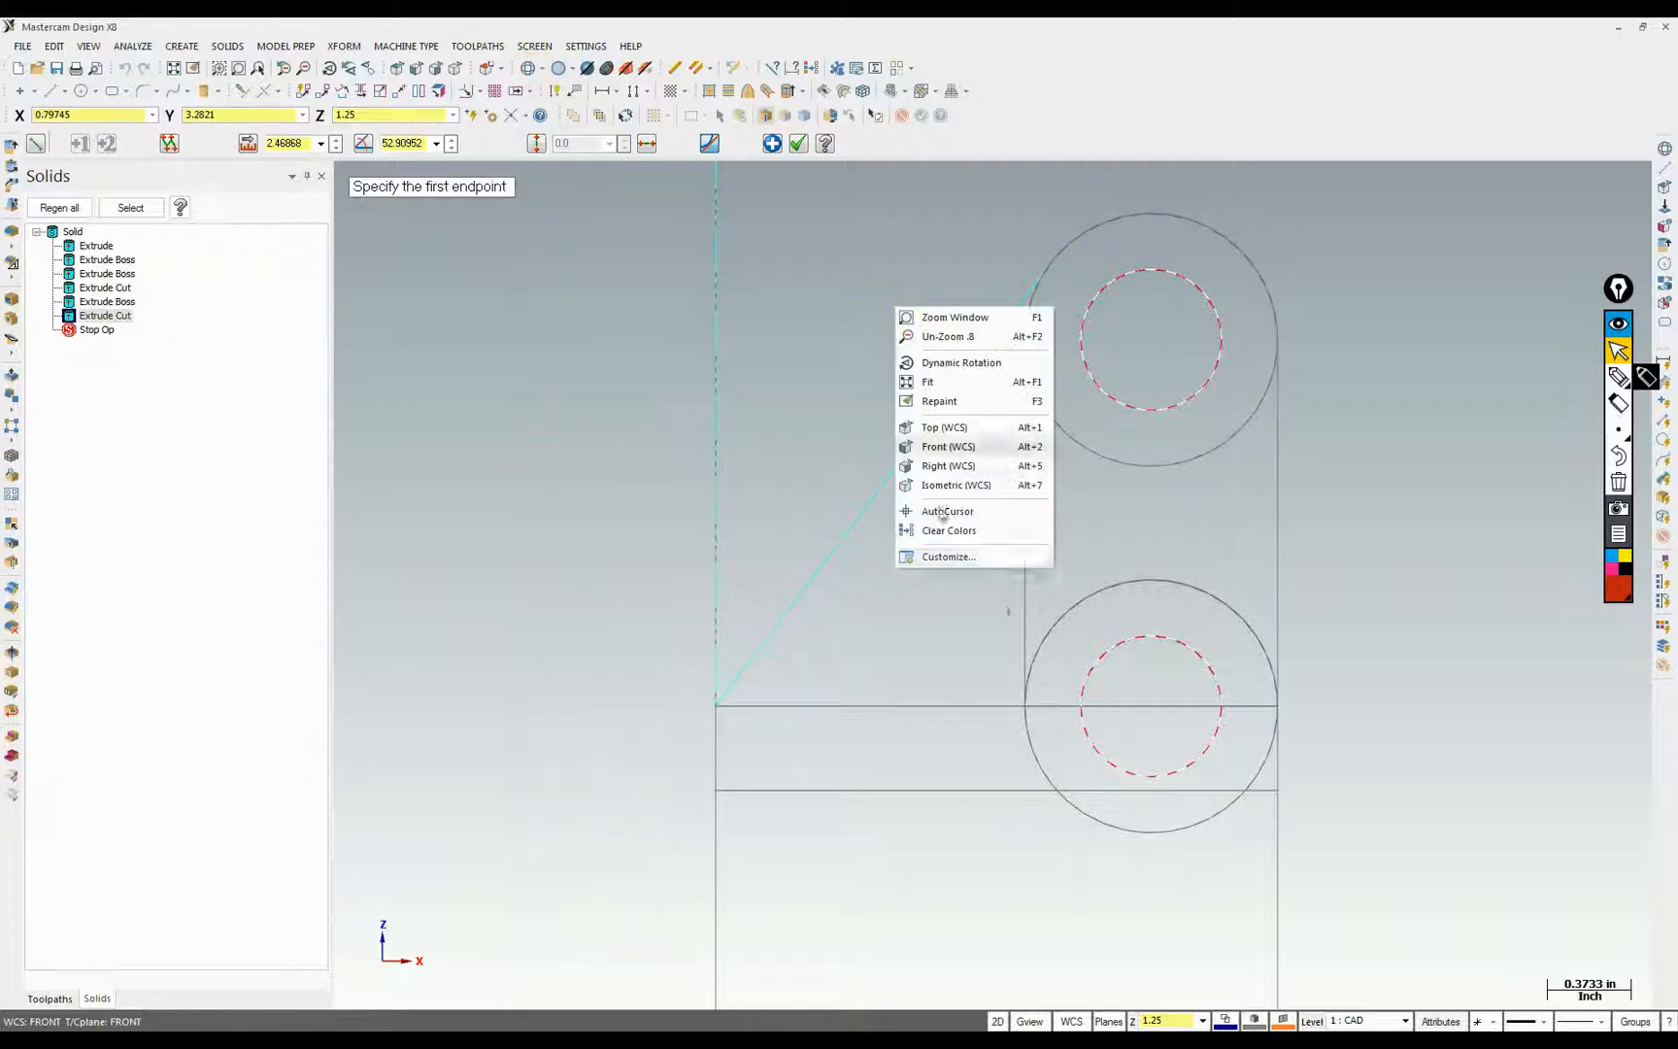
pyautogui.click(964, 516)
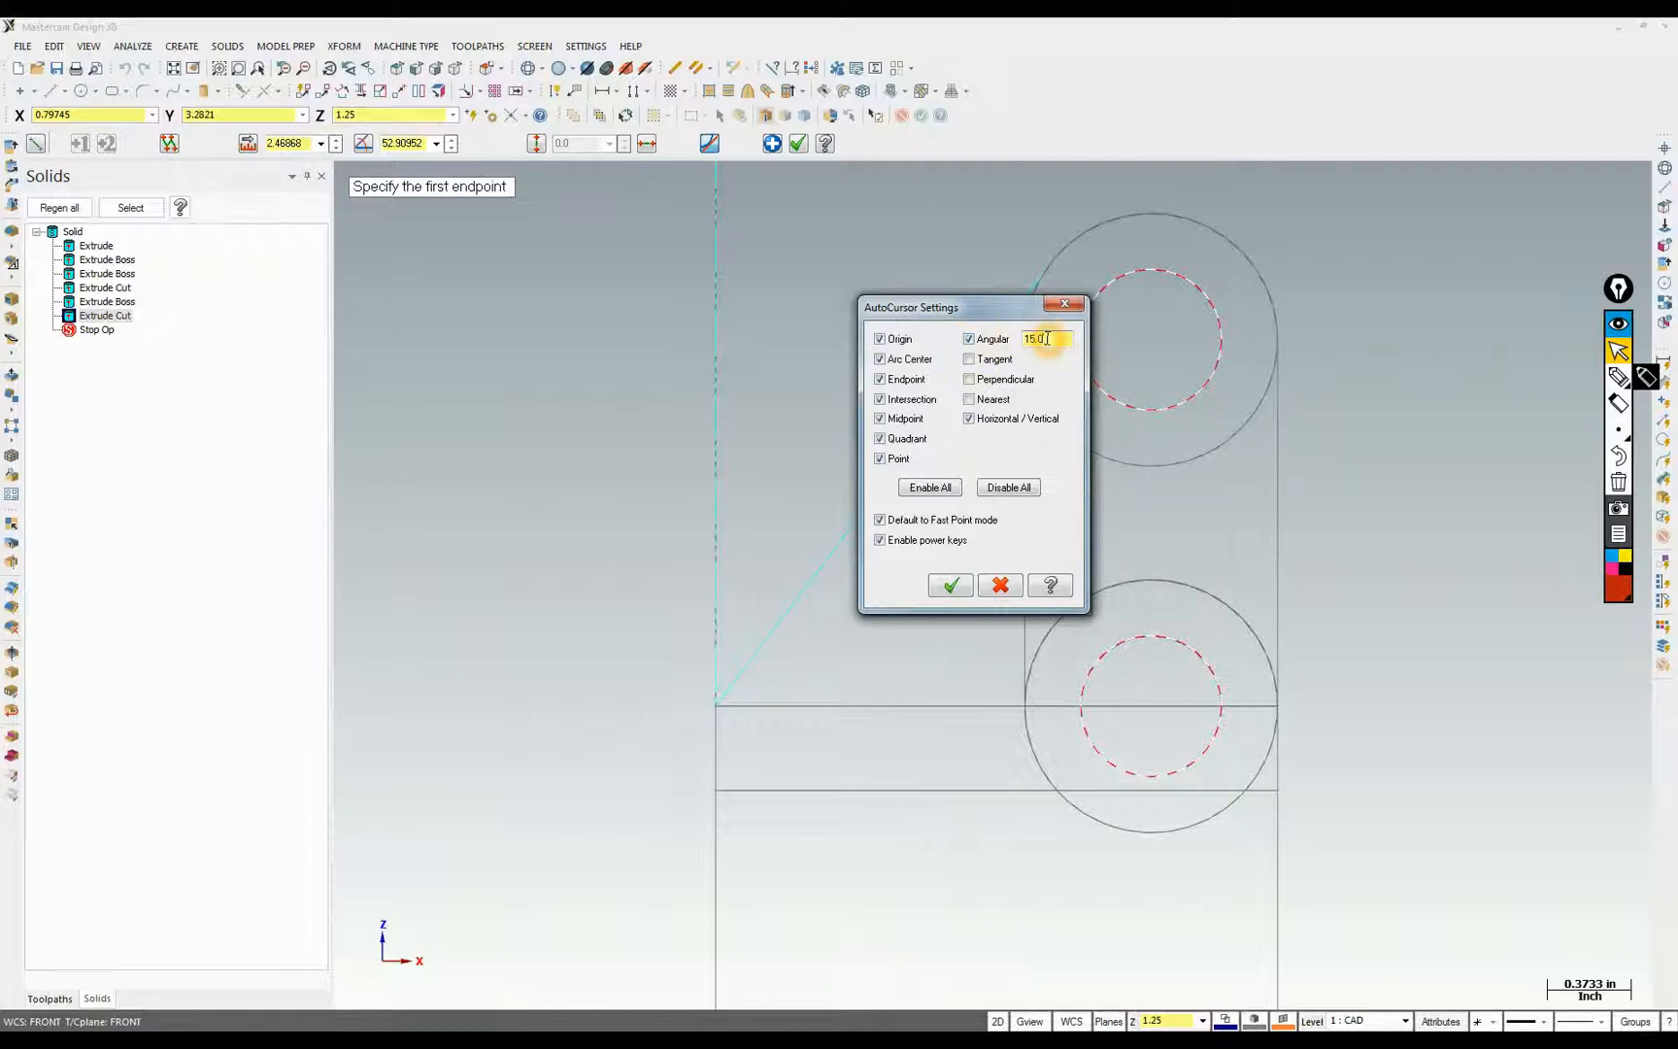
pyautogui.click(951, 586)
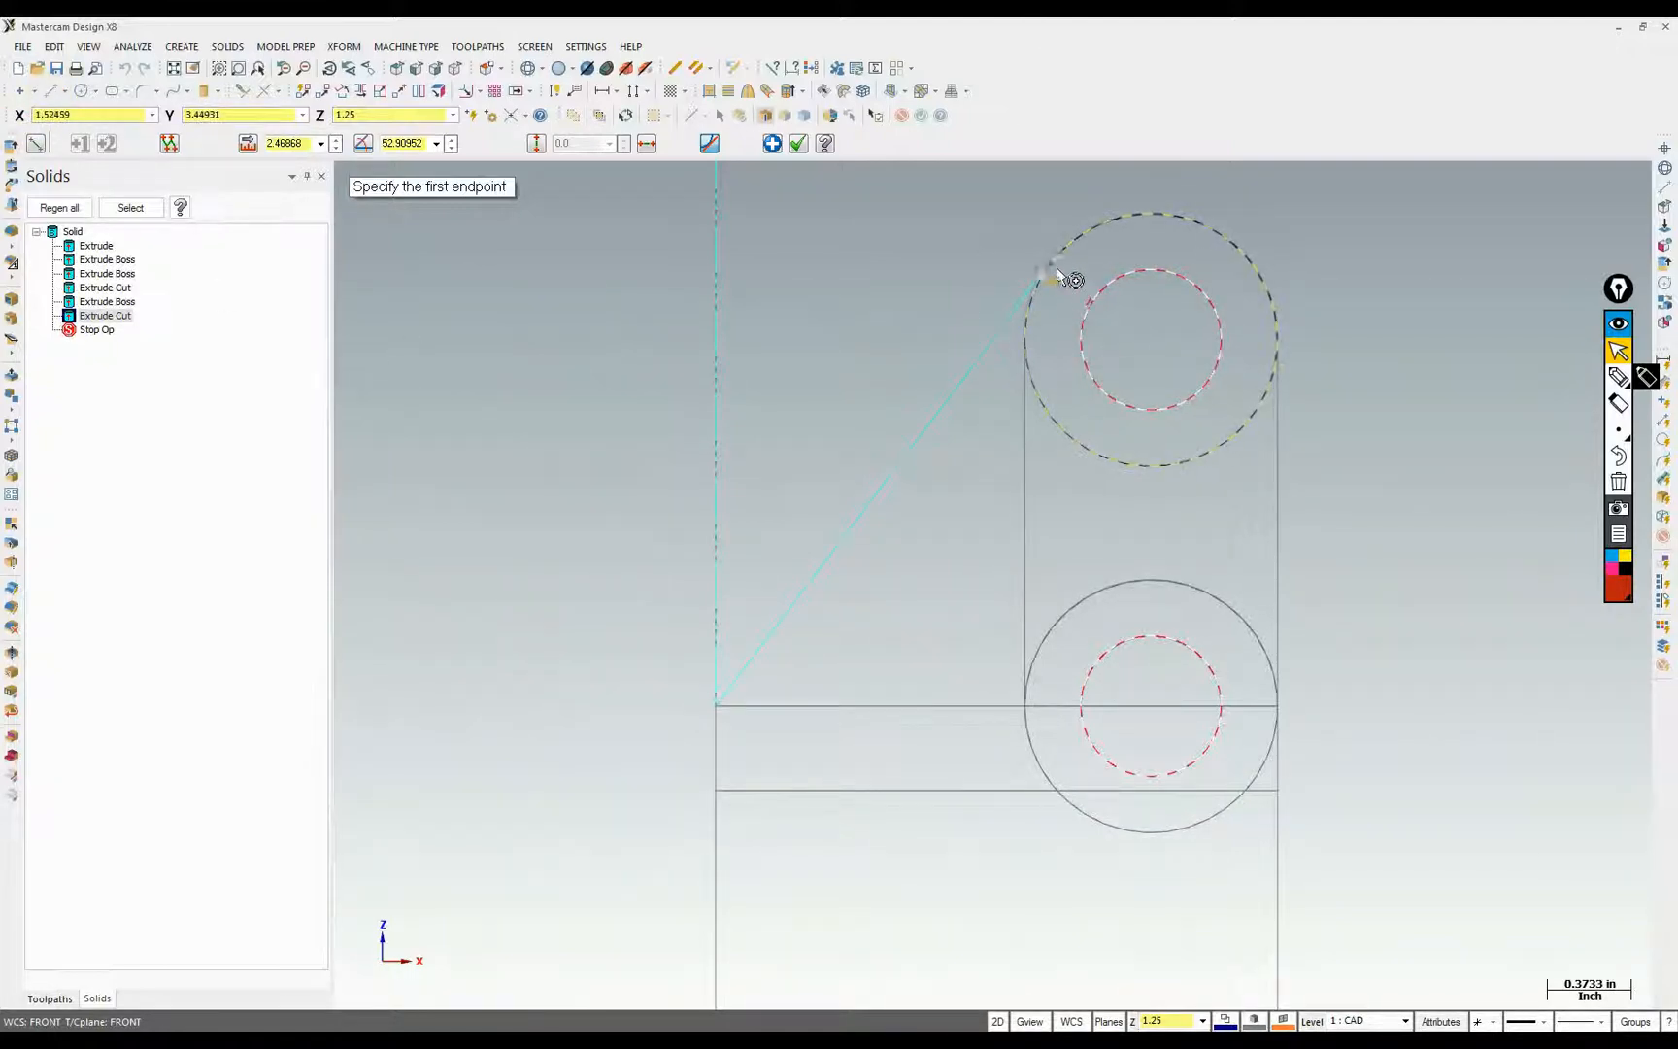
# Disable all AutoCursor snaps and enable only Endpoint
pyautogui.rightClick(934, 284)
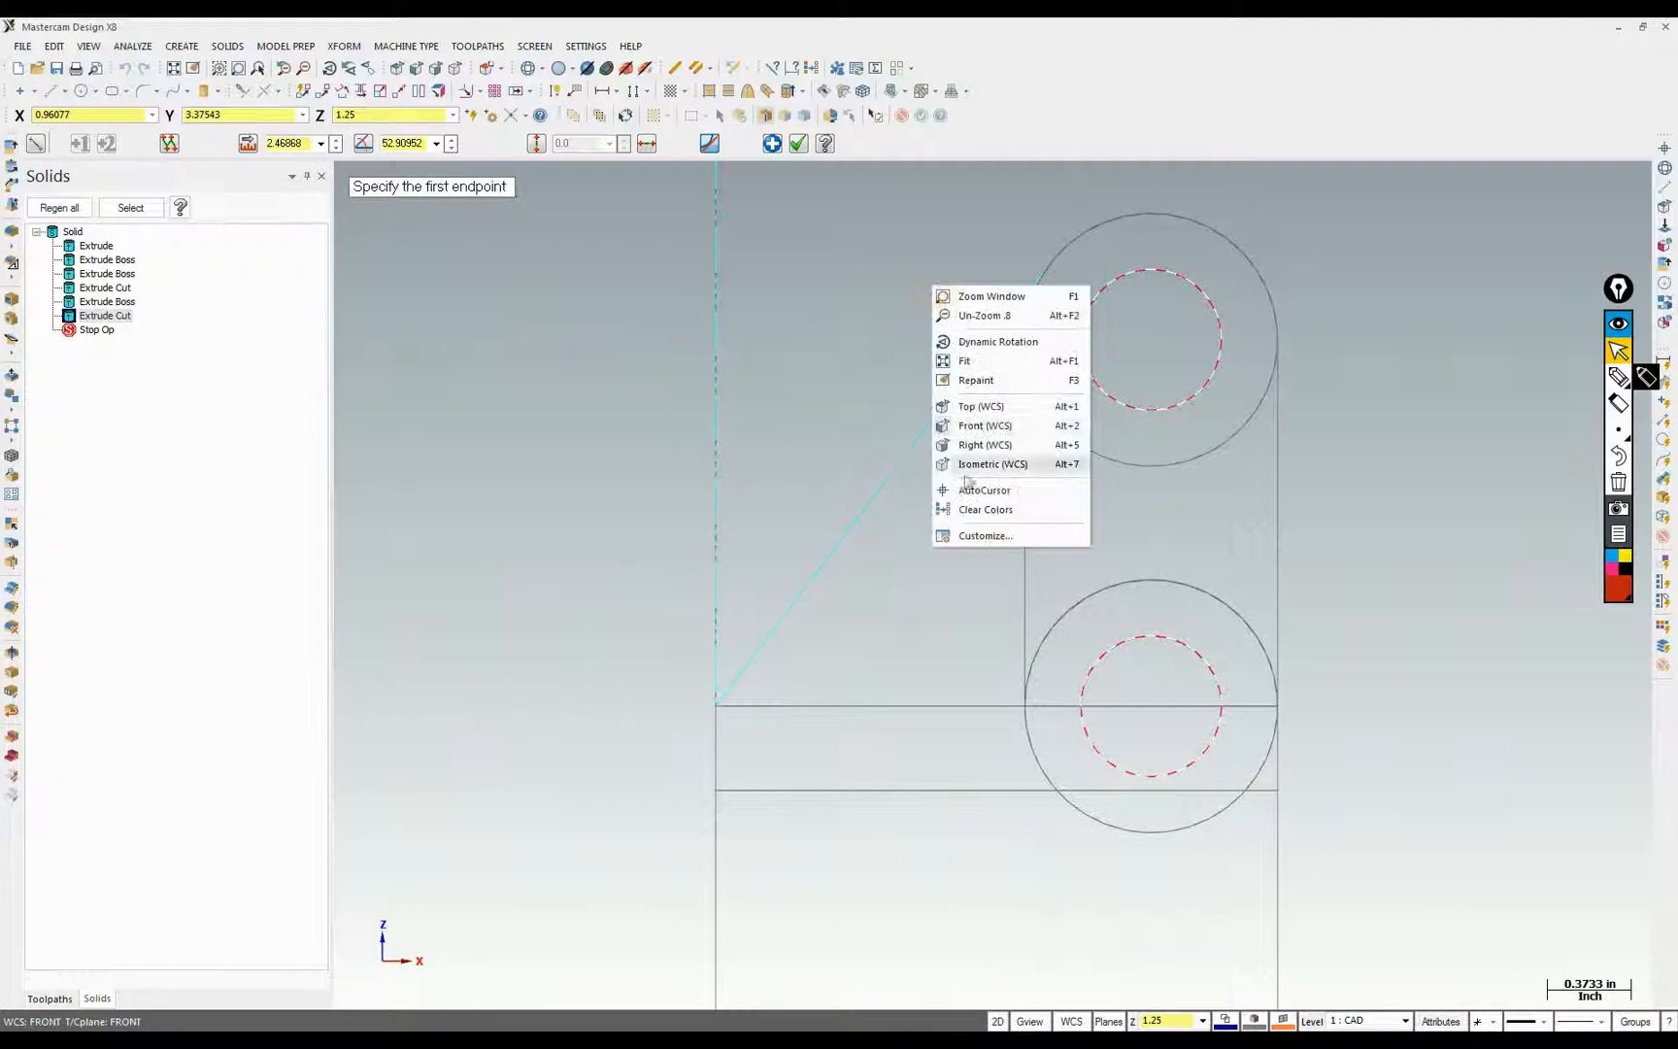
pyautogui.click(977, 489)
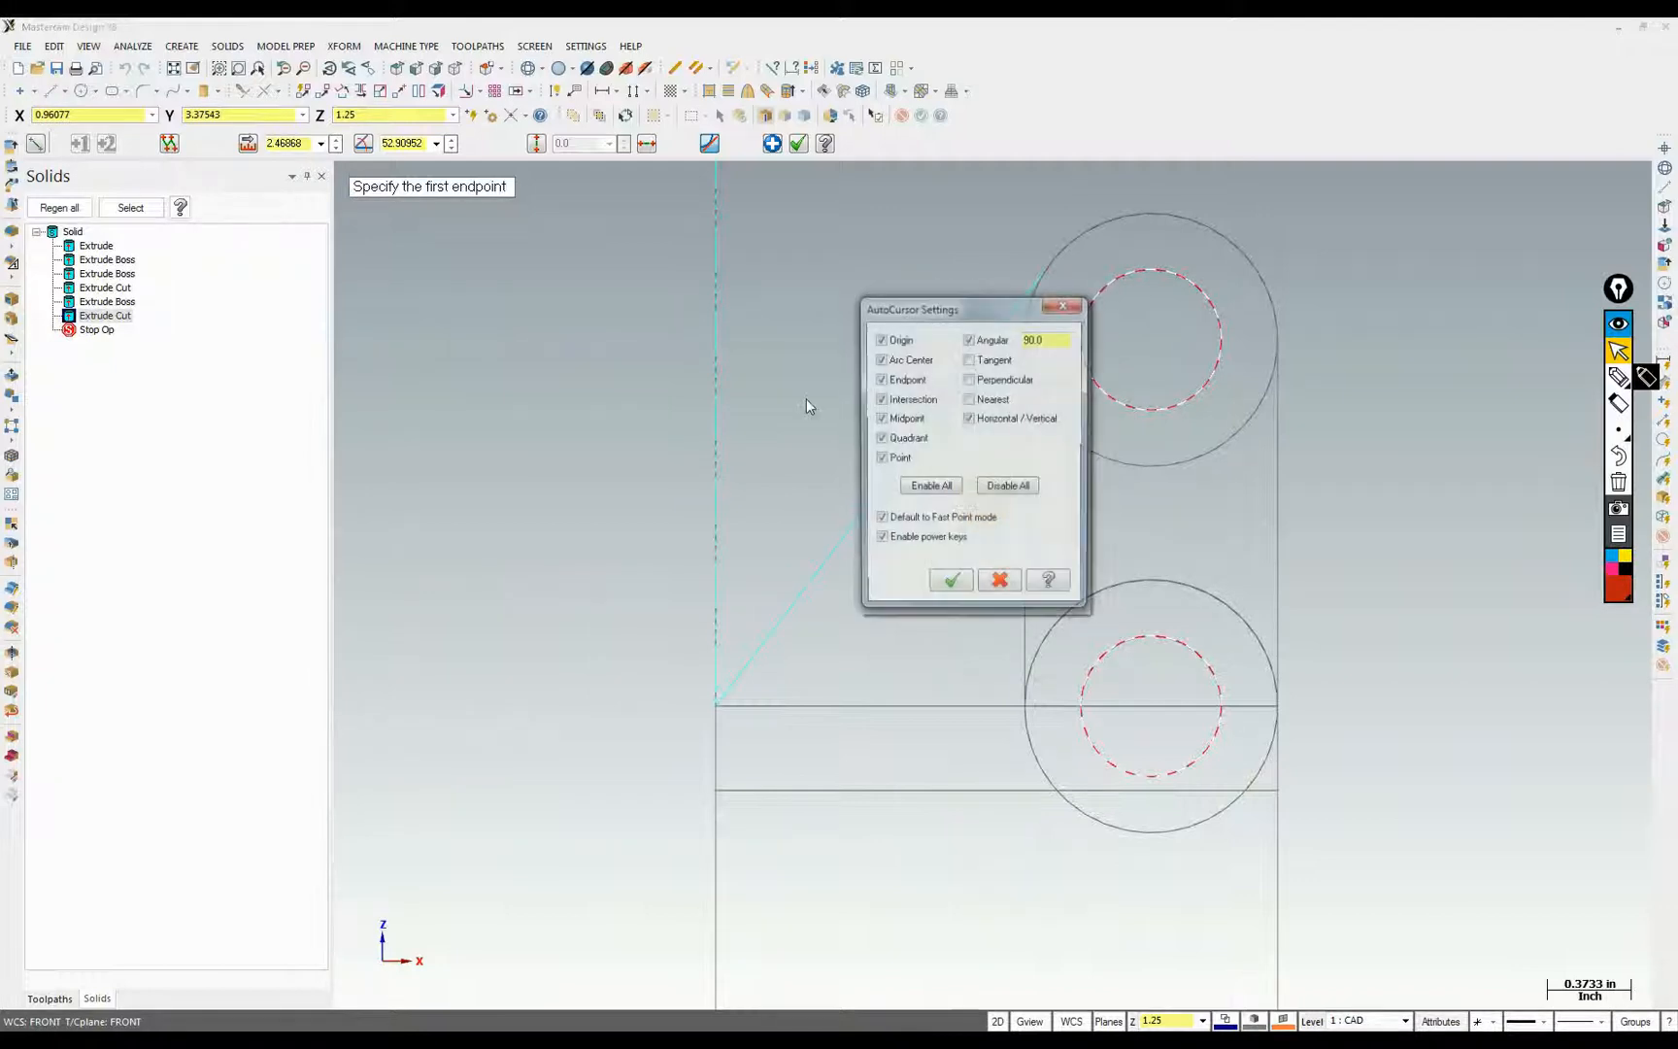
pyautogui.click(1004, 489)
pyautogui.click(880, 380)
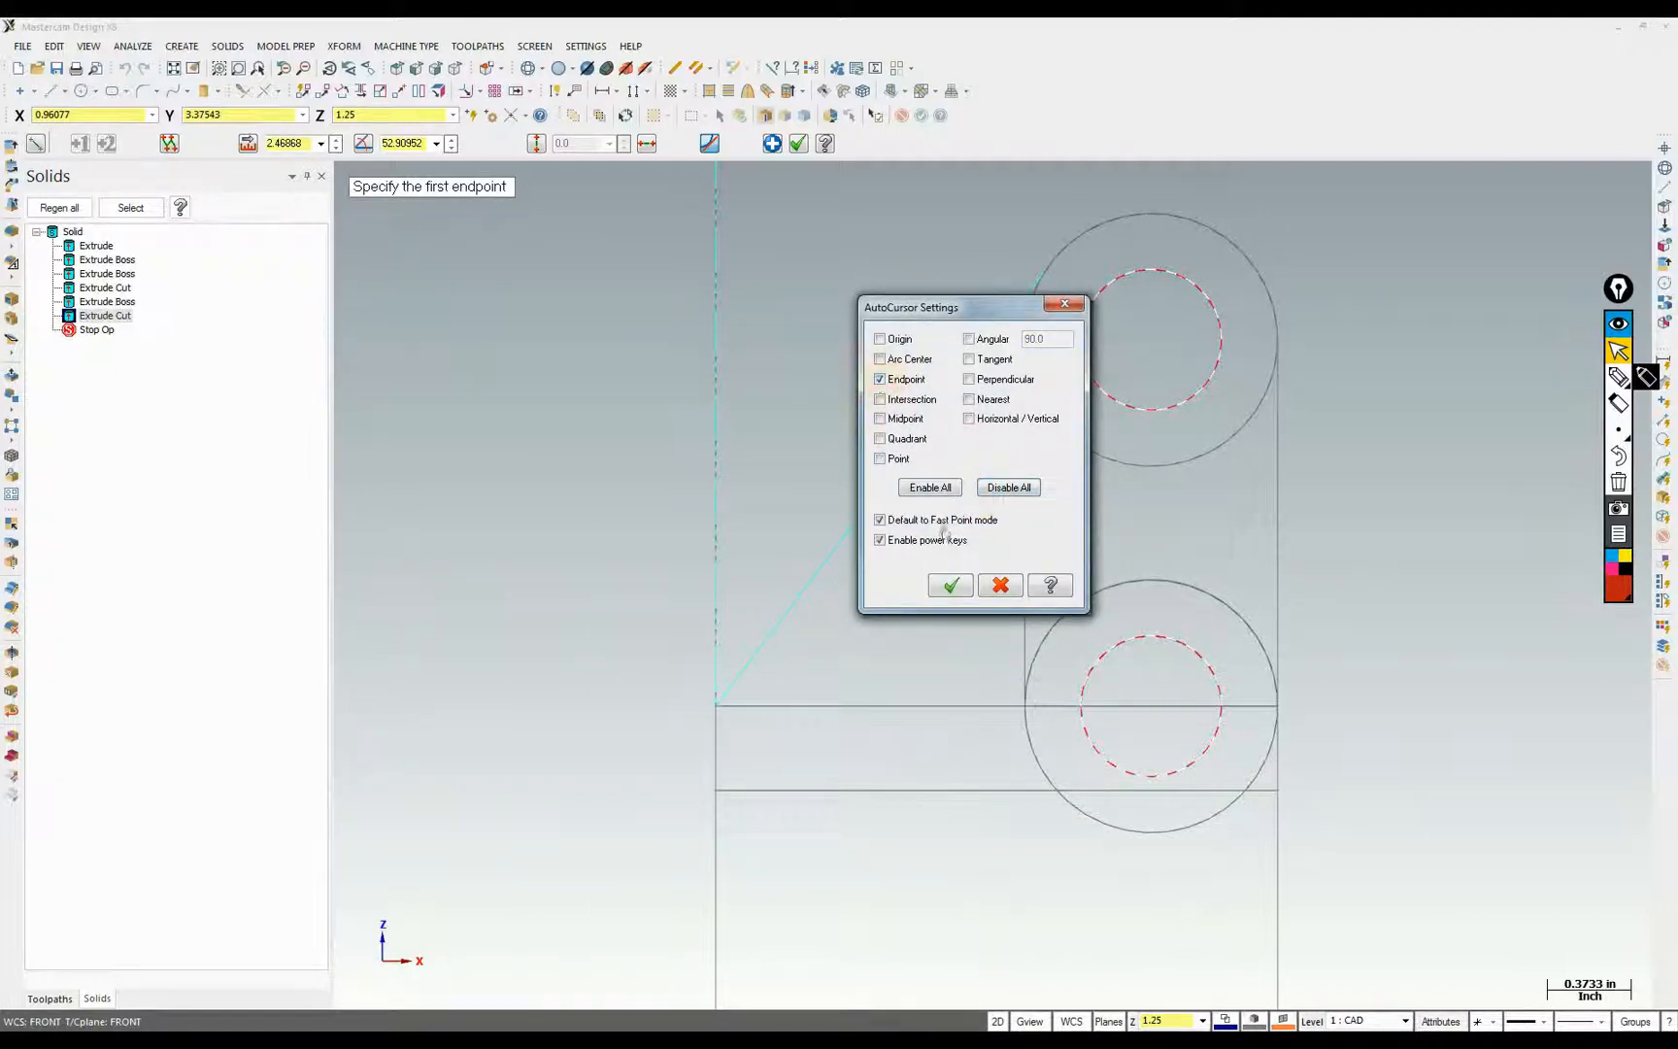
pyautogui.click(952, 586)
pyautogui.click(1053, 269)
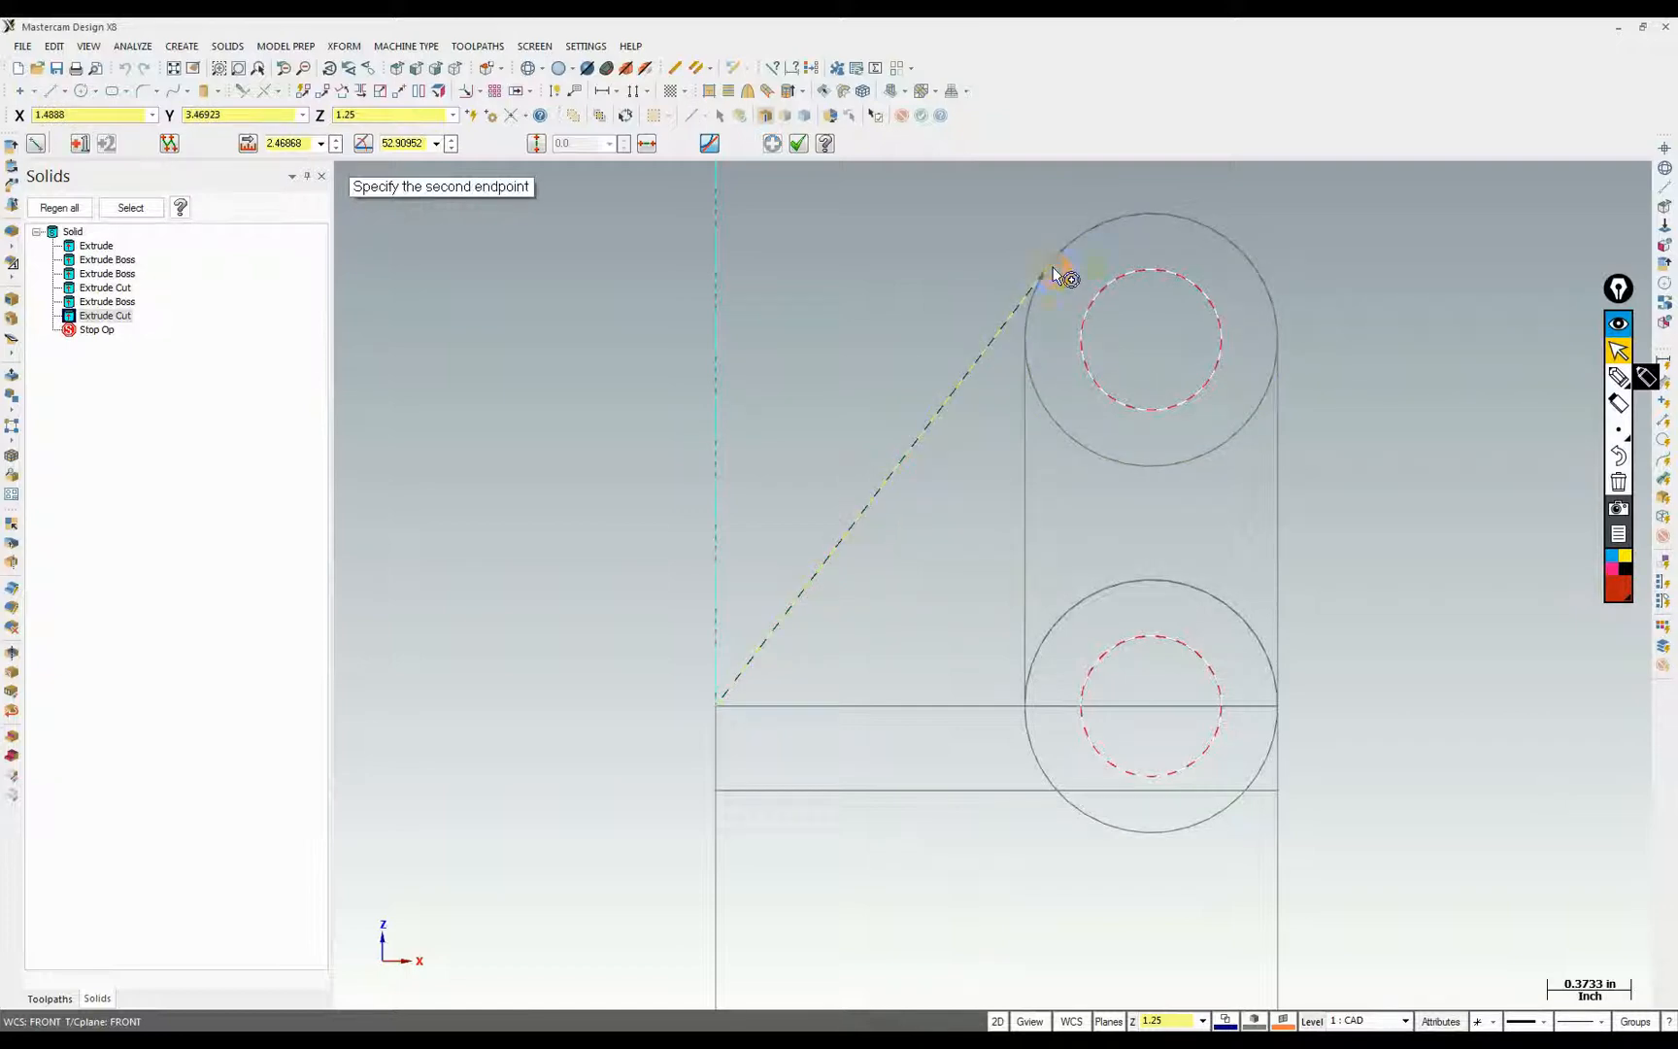
pyautogui.click(1053, 269)
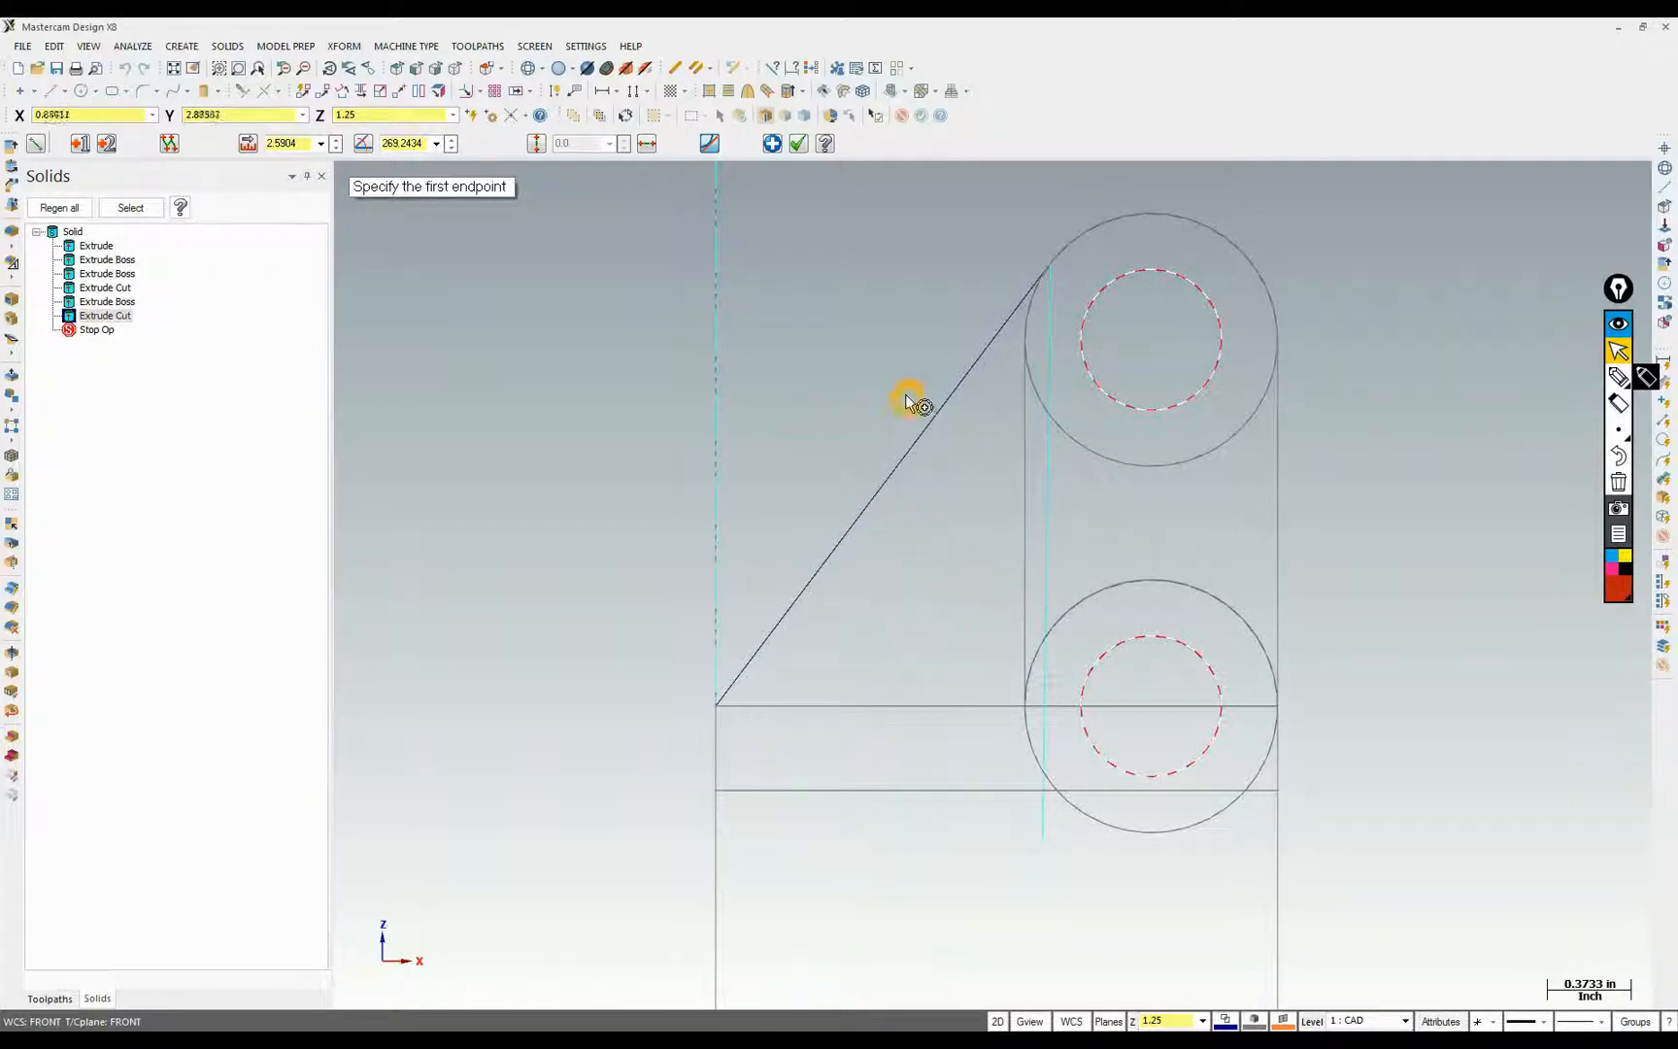
pyautogui.press('Escape')
# Enable the 90-degree Angular snap in the AutoCursor settings alongside Endpoint
pyautogui.rightClick(894, 344)
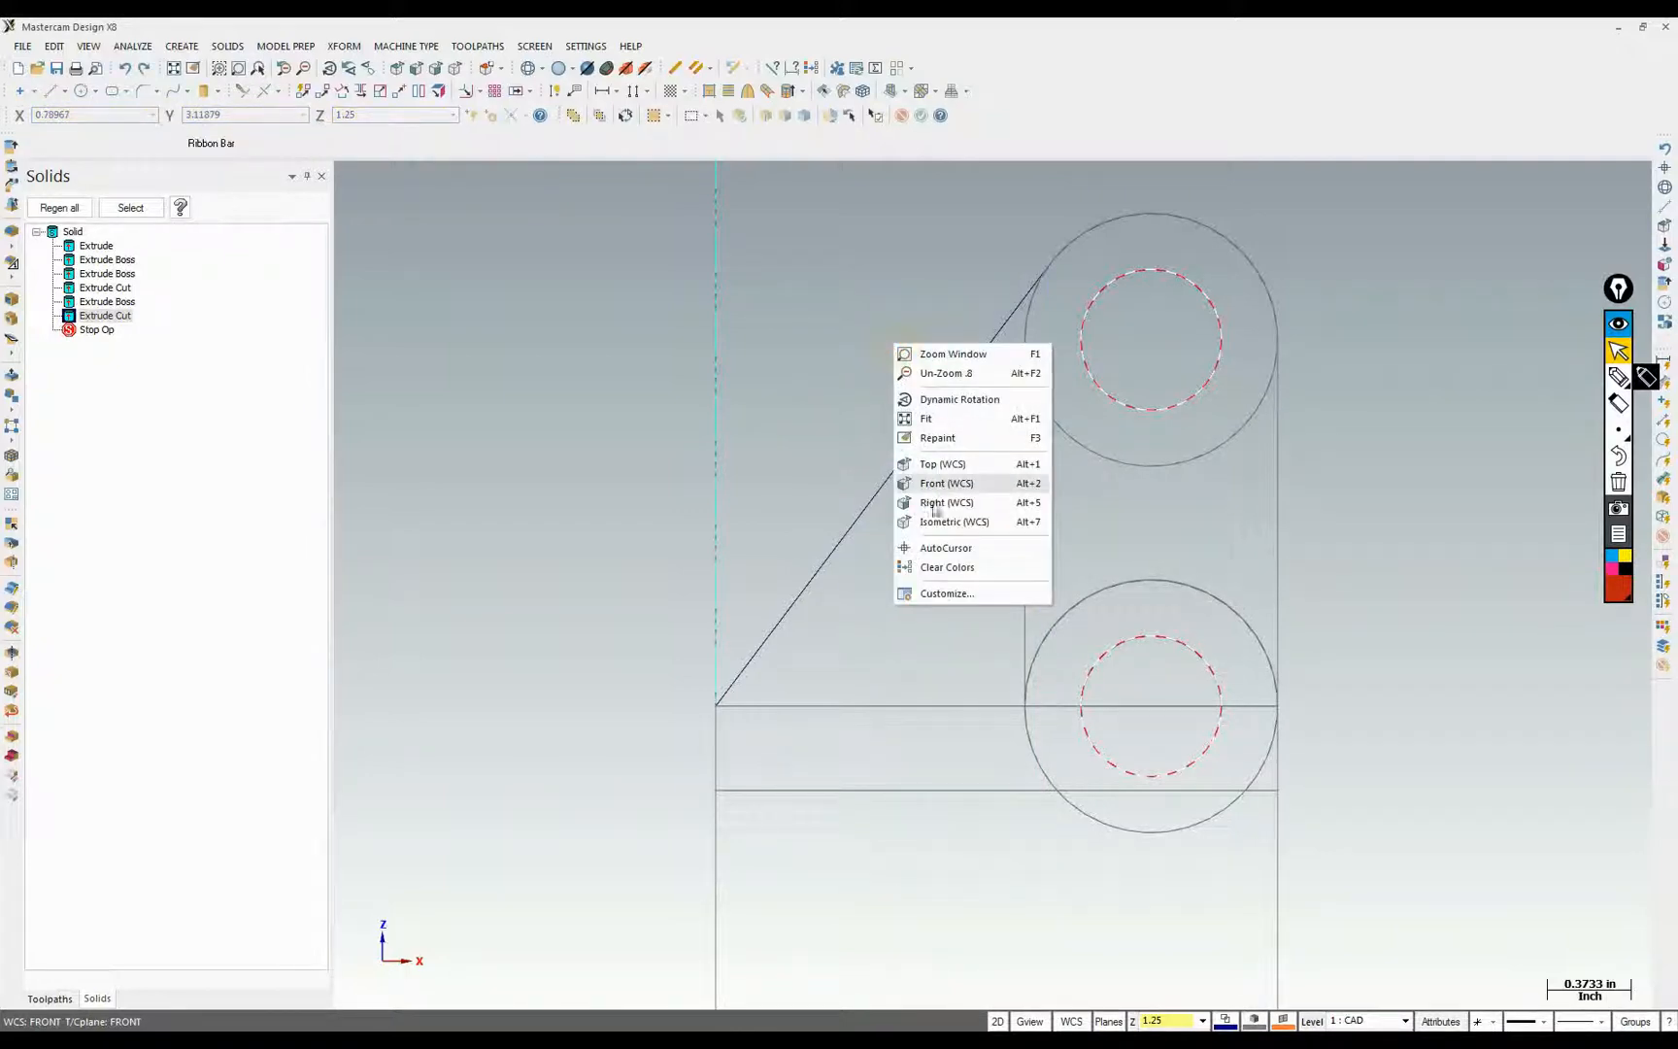
pyautogui.click(937, 548)
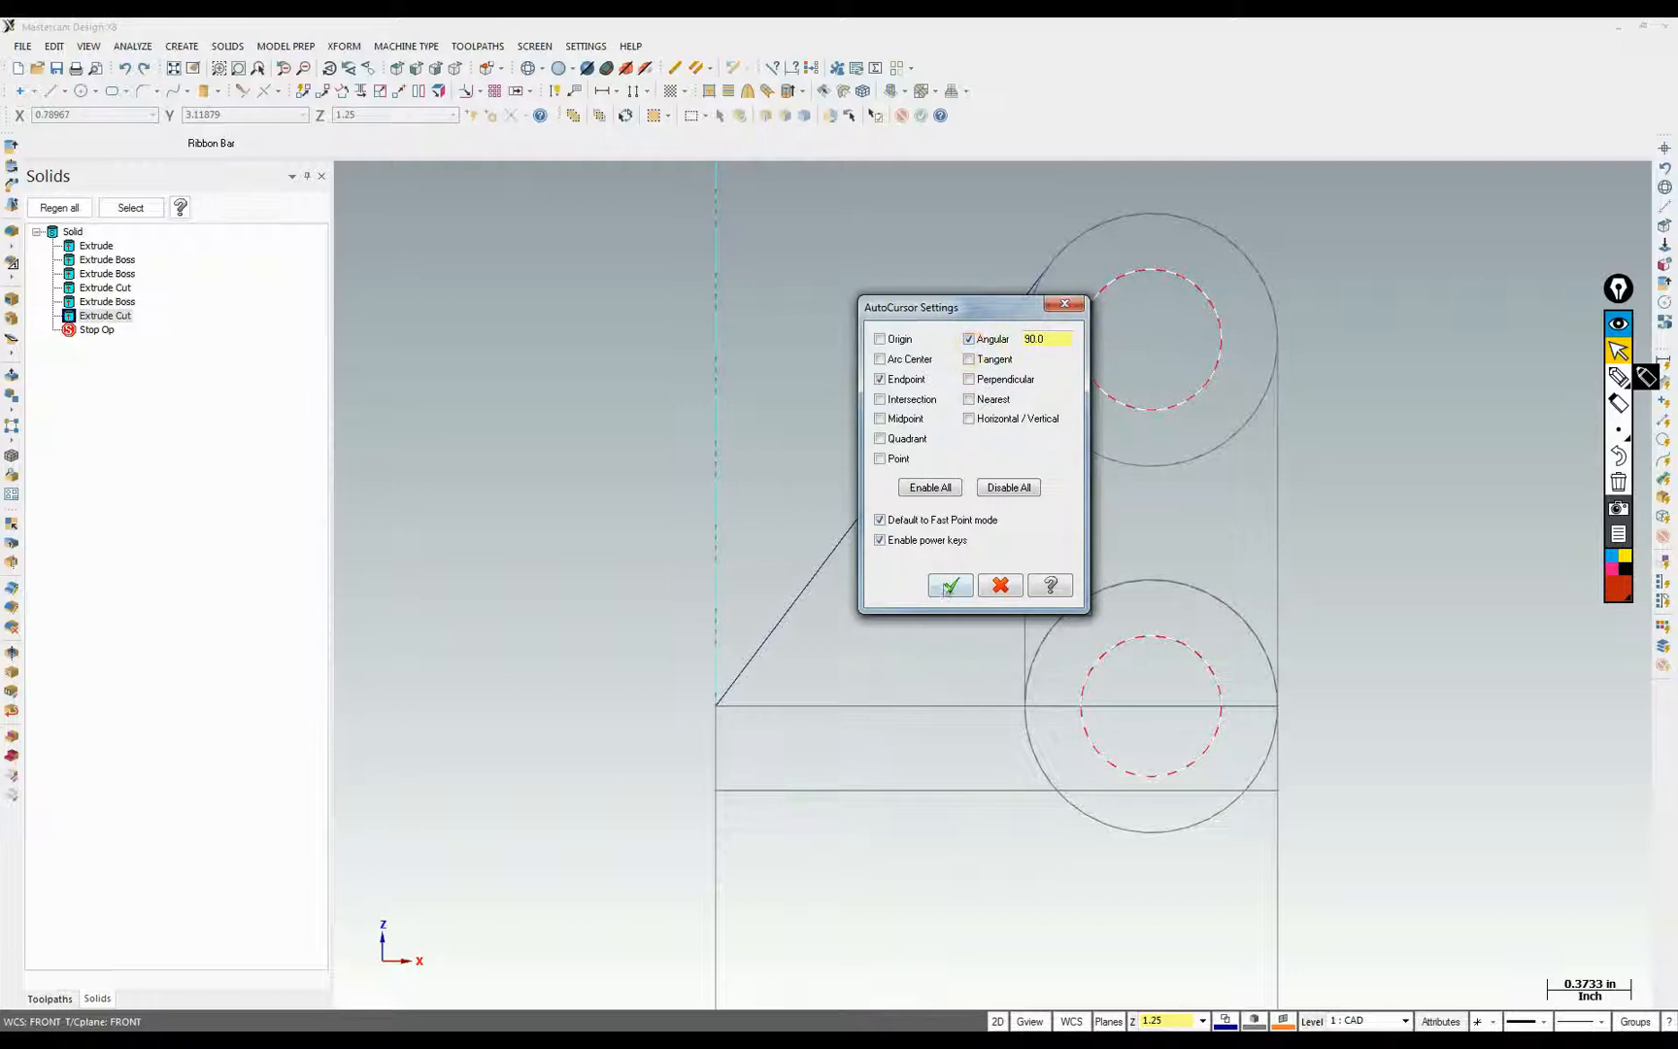
pyautogui.click(950, 586)
# Draw a vertical line about 2.54 in down from the angled line's upper end and a horizontal line about 2.69 in from its lower end
pyautogui.click(55, 90)
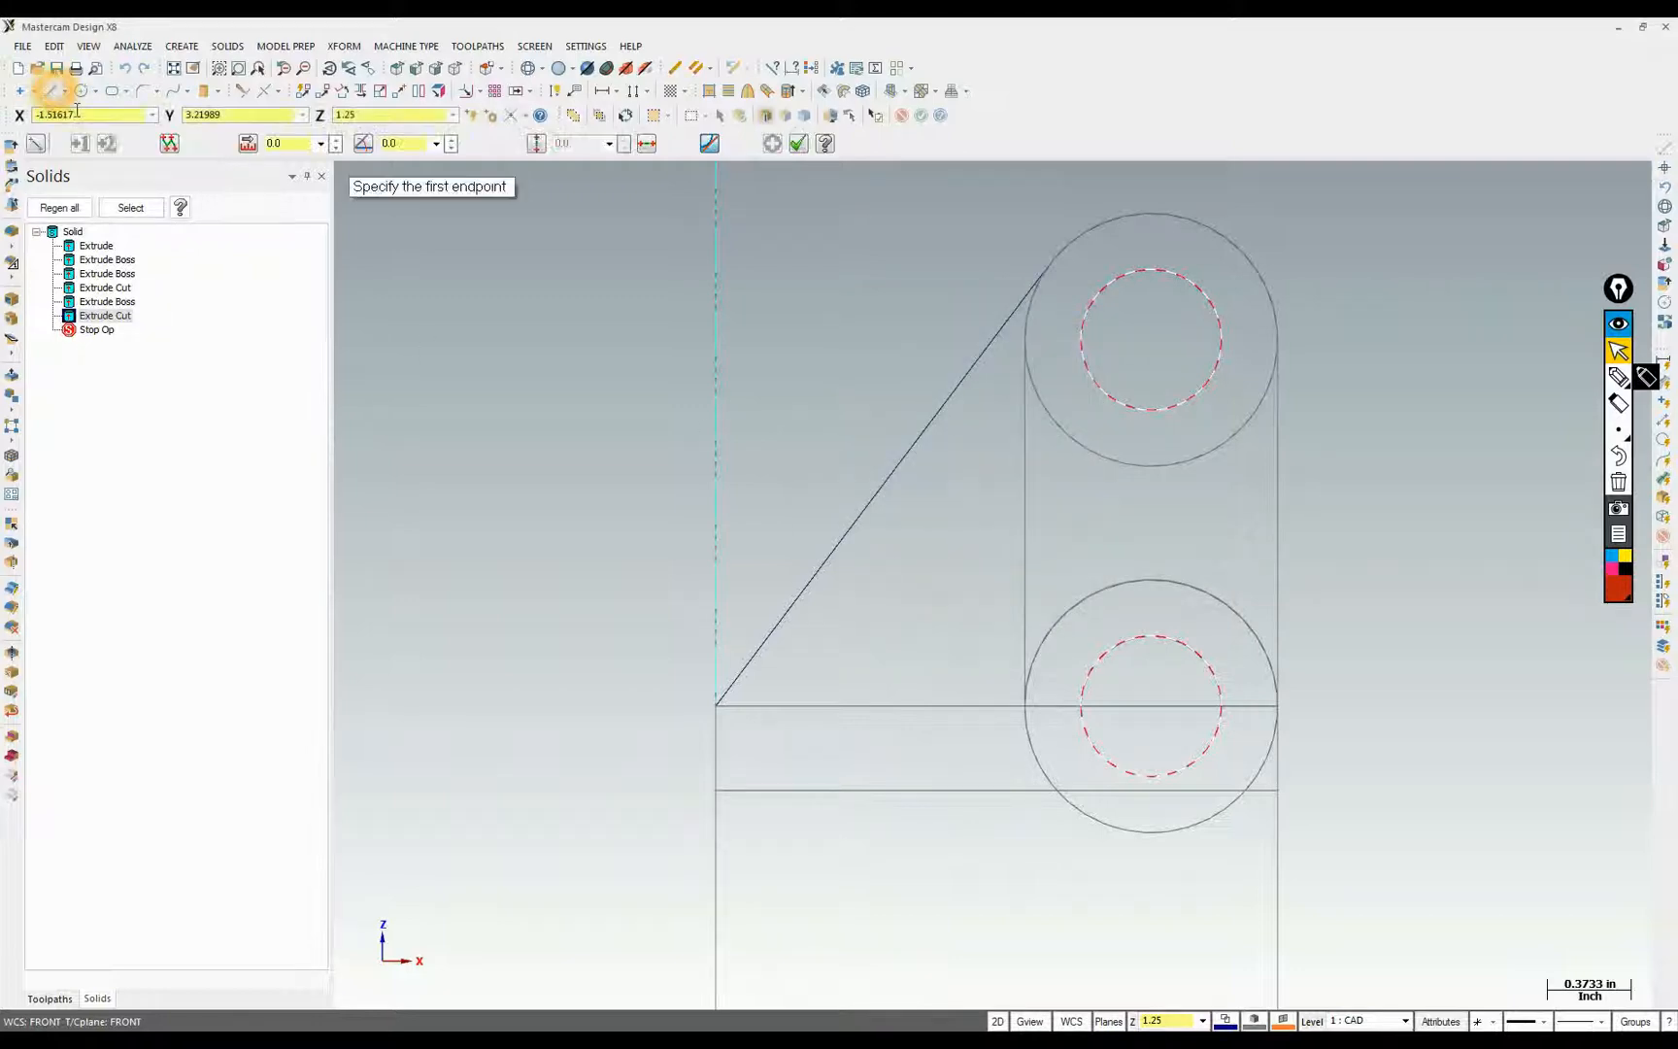
pyautogui.click(1052, 264)
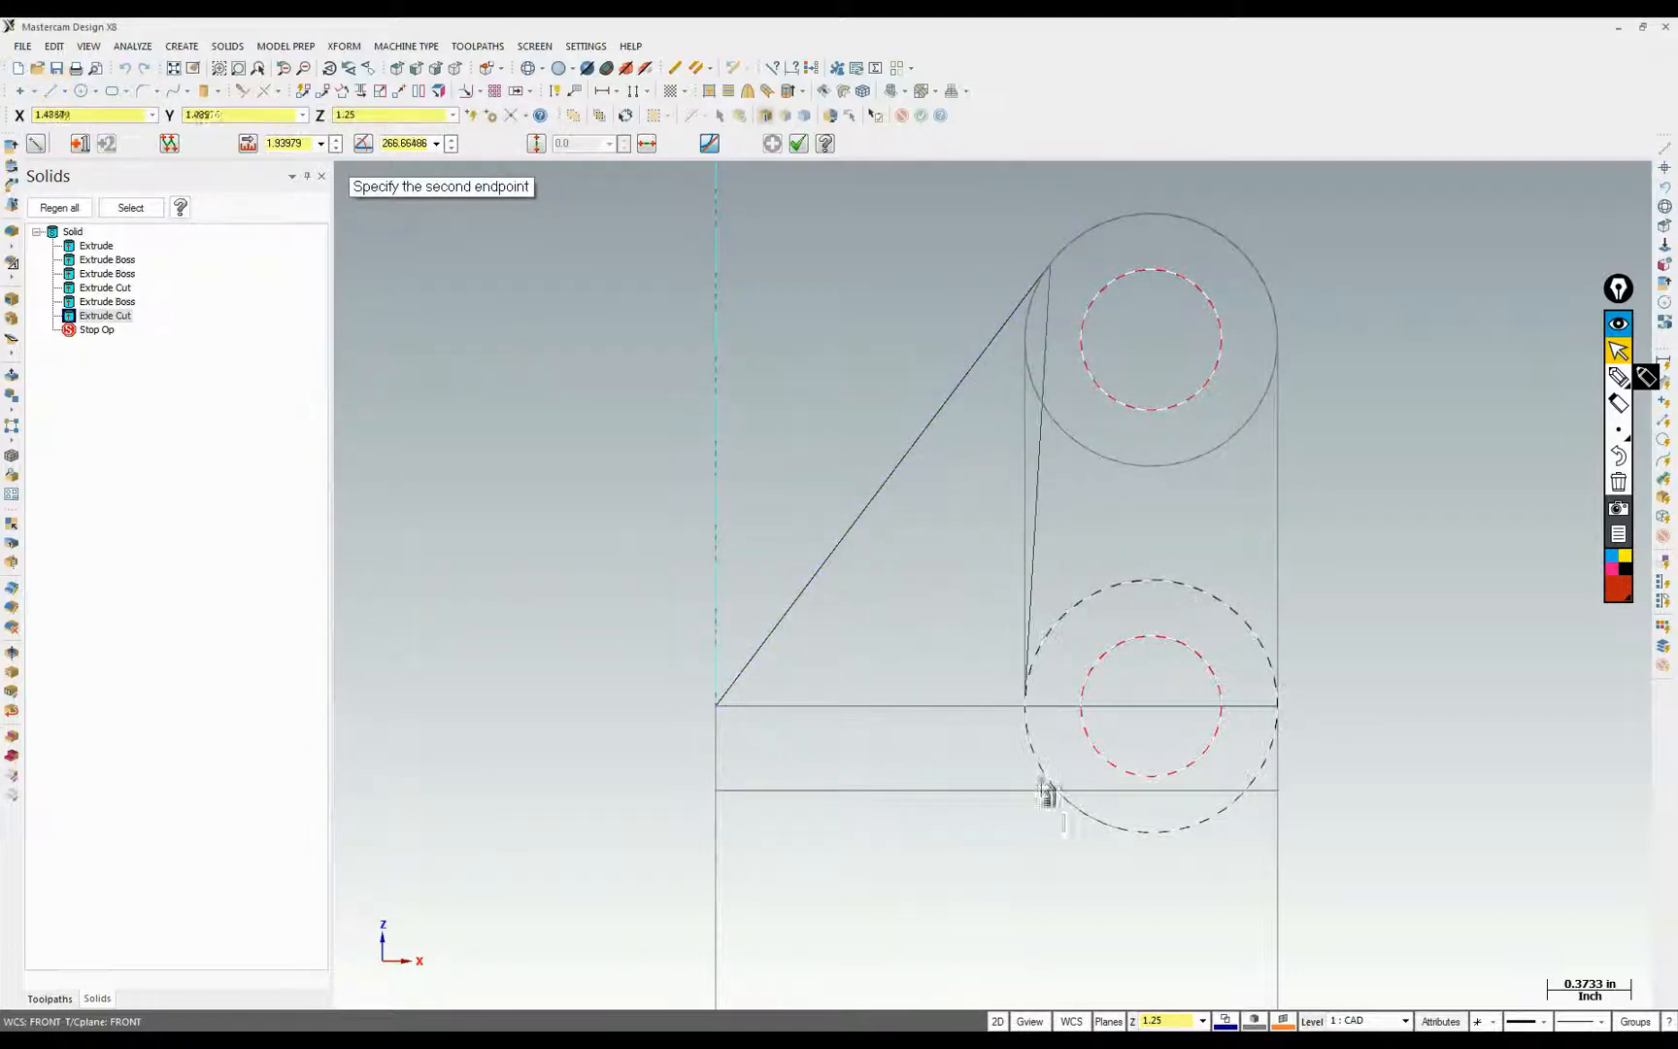
pyautogui.click(1057, 834)
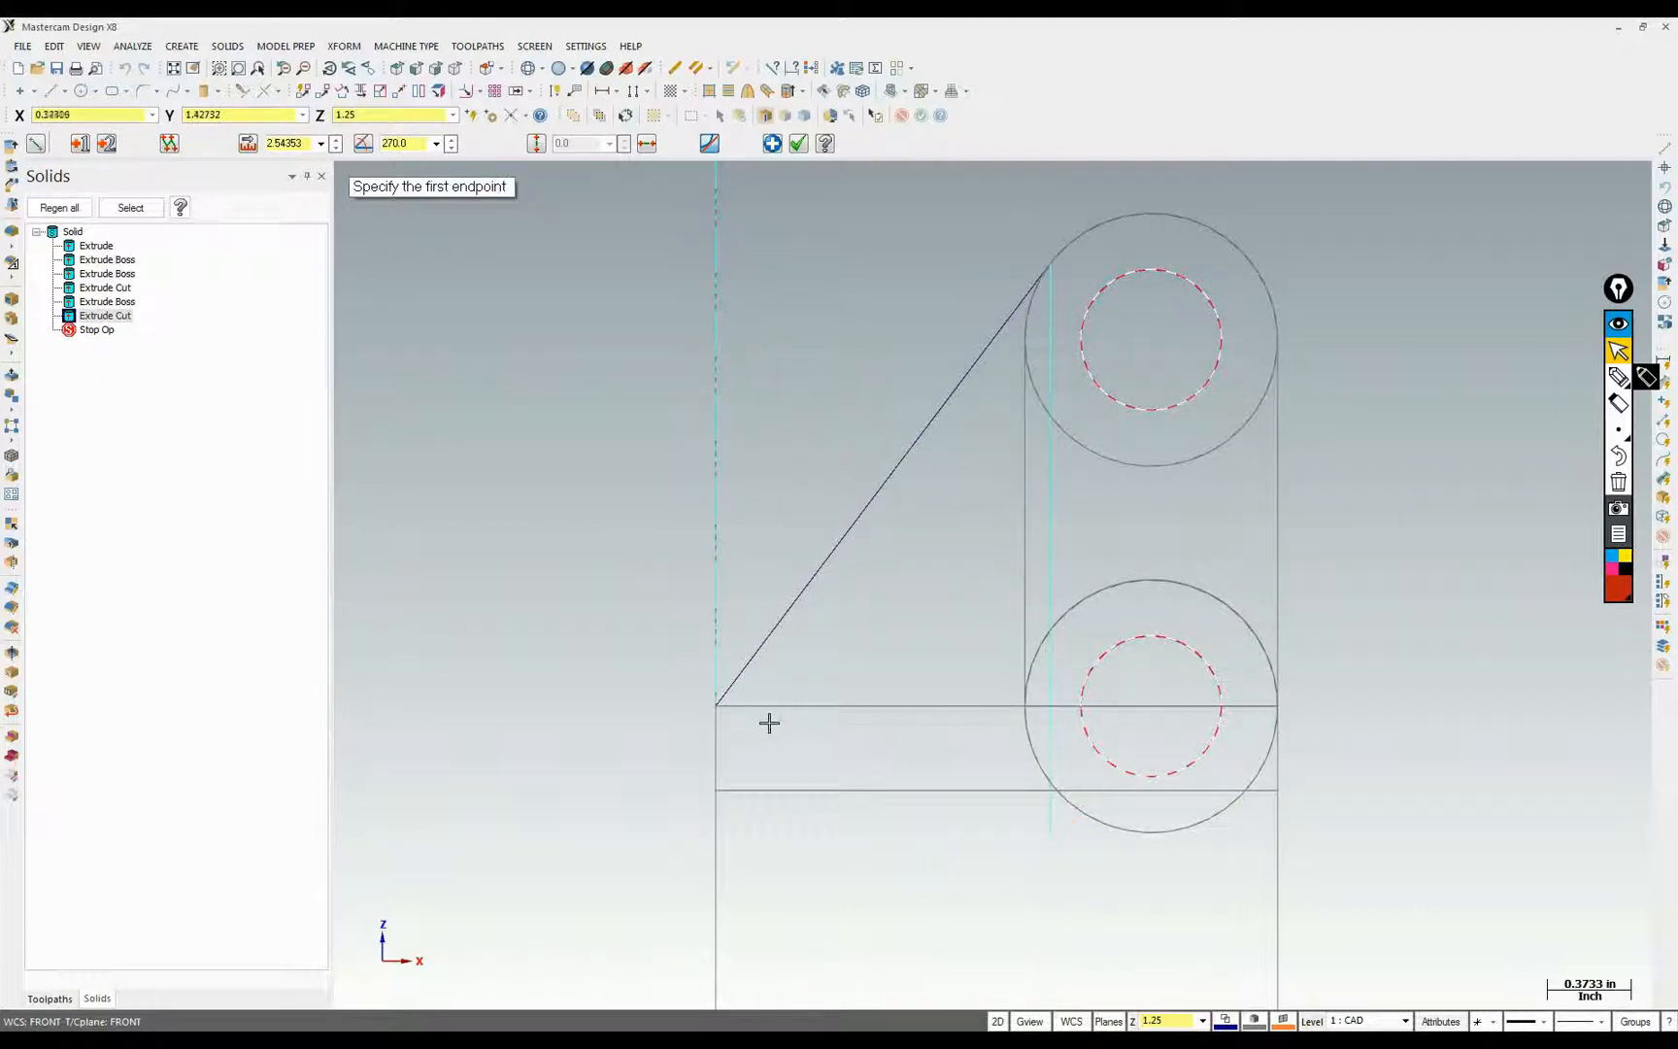
pyautogui.click(716, 705)
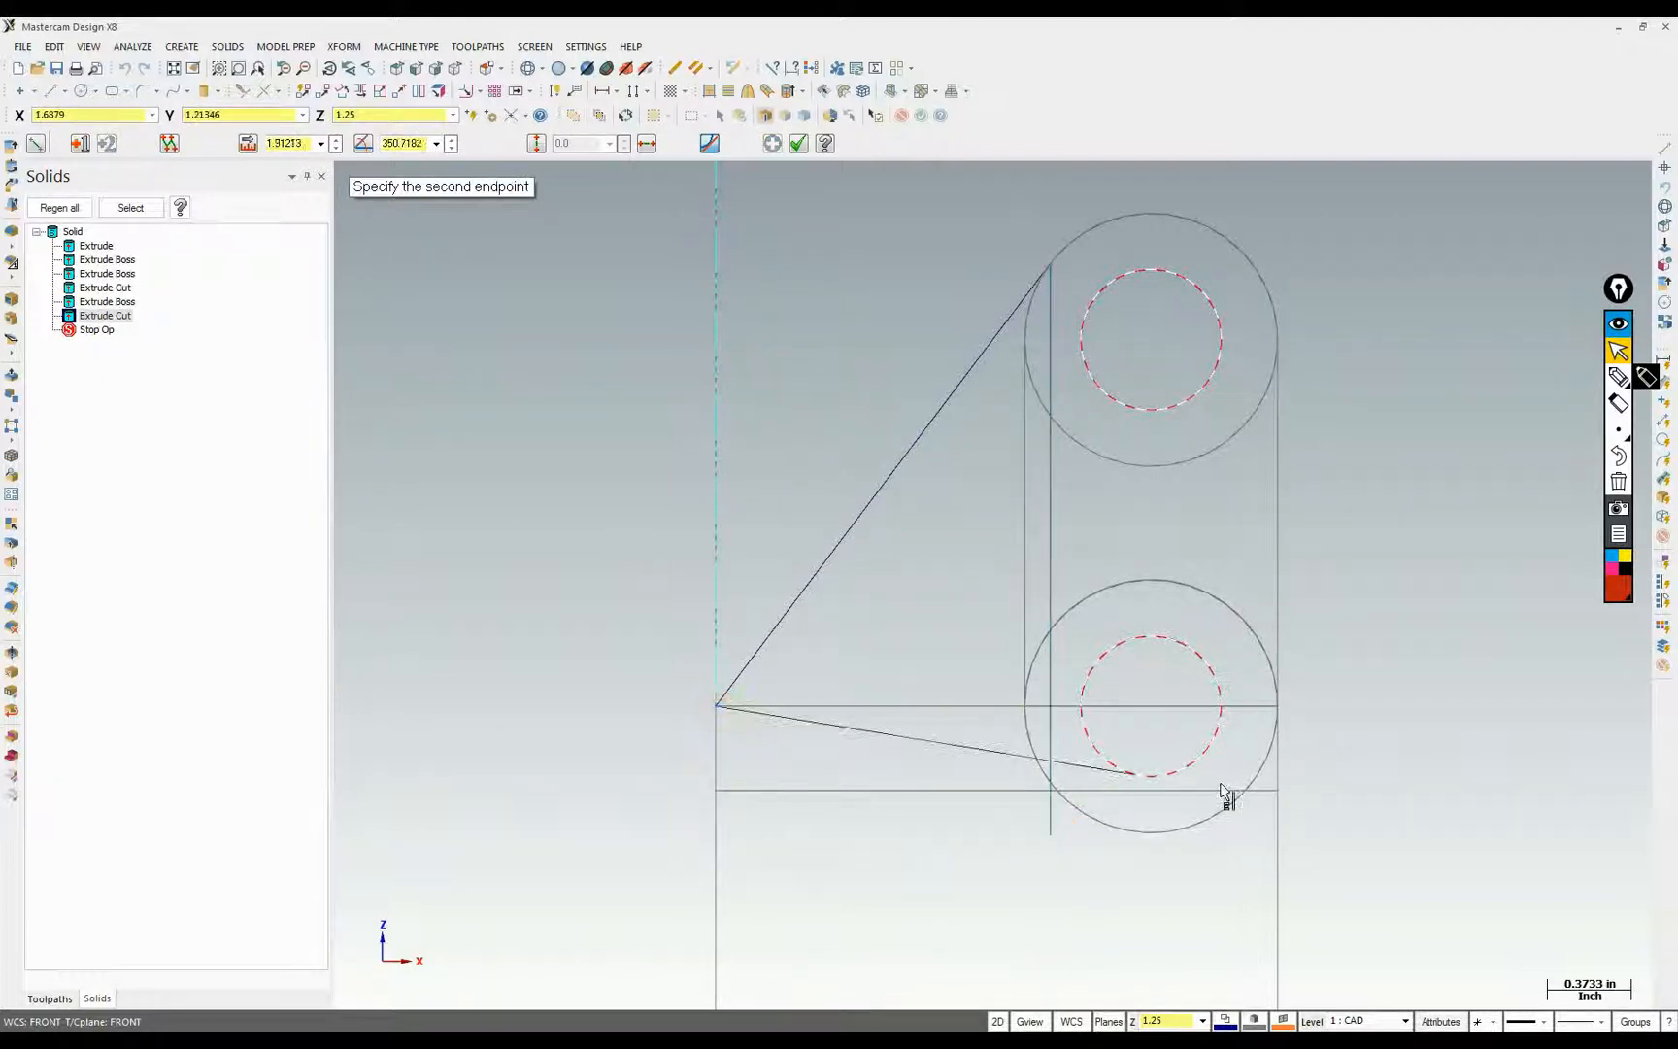
pyautogui.click(1319, 750)
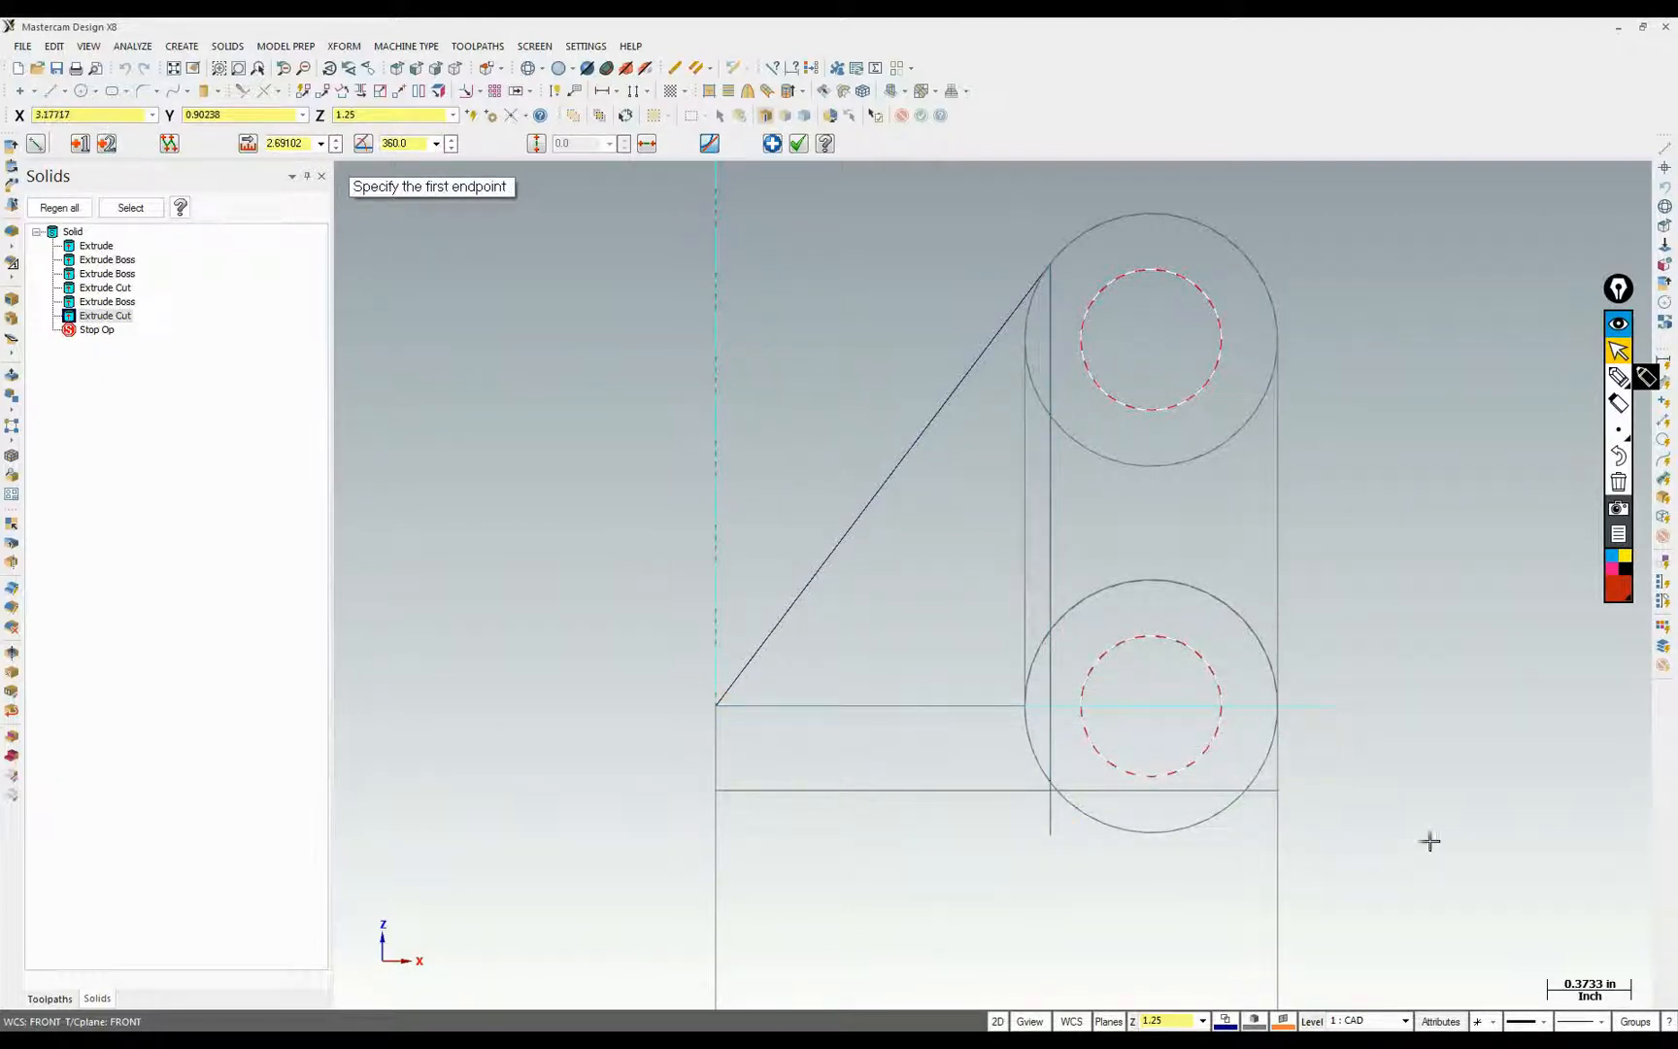
pyautogui.press('Escape')
# Create level 4 named Rib and make it the main level
pyautogui.scroll(1, 893, 495)
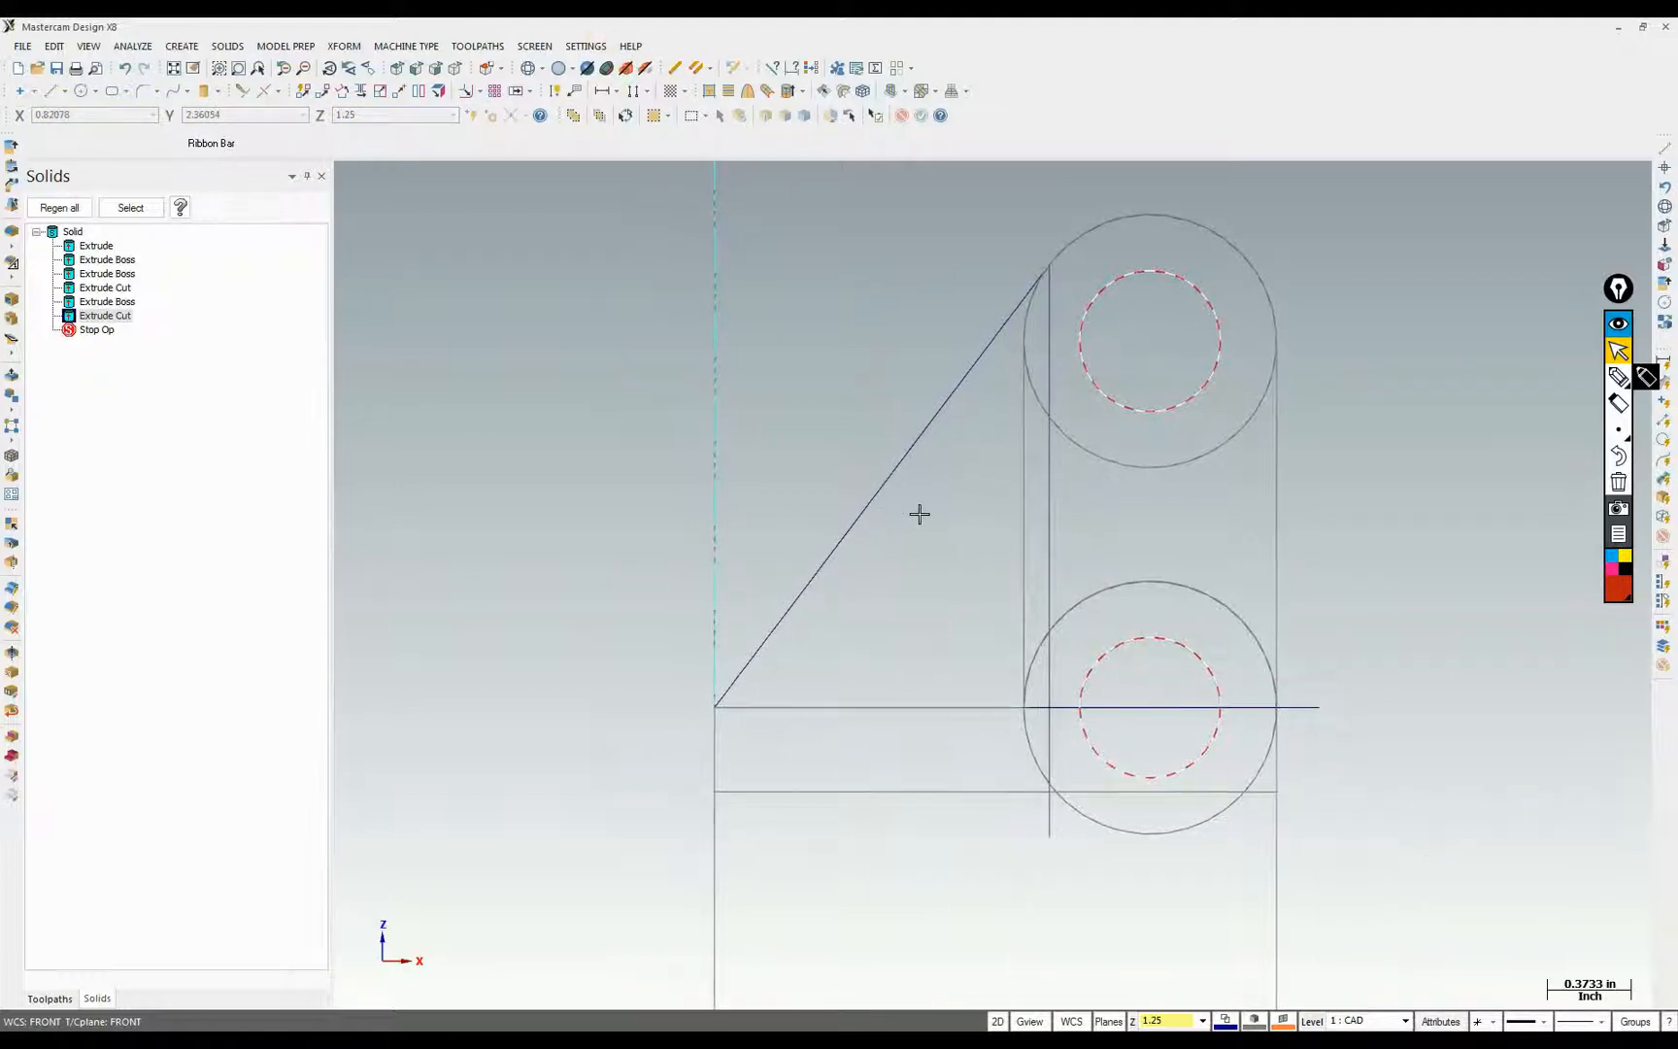
pyautogui.click(1018, 592)
pyautogui.moveTo(1018, 592); pyautogui.dragTo(1150, 790, button='middle')
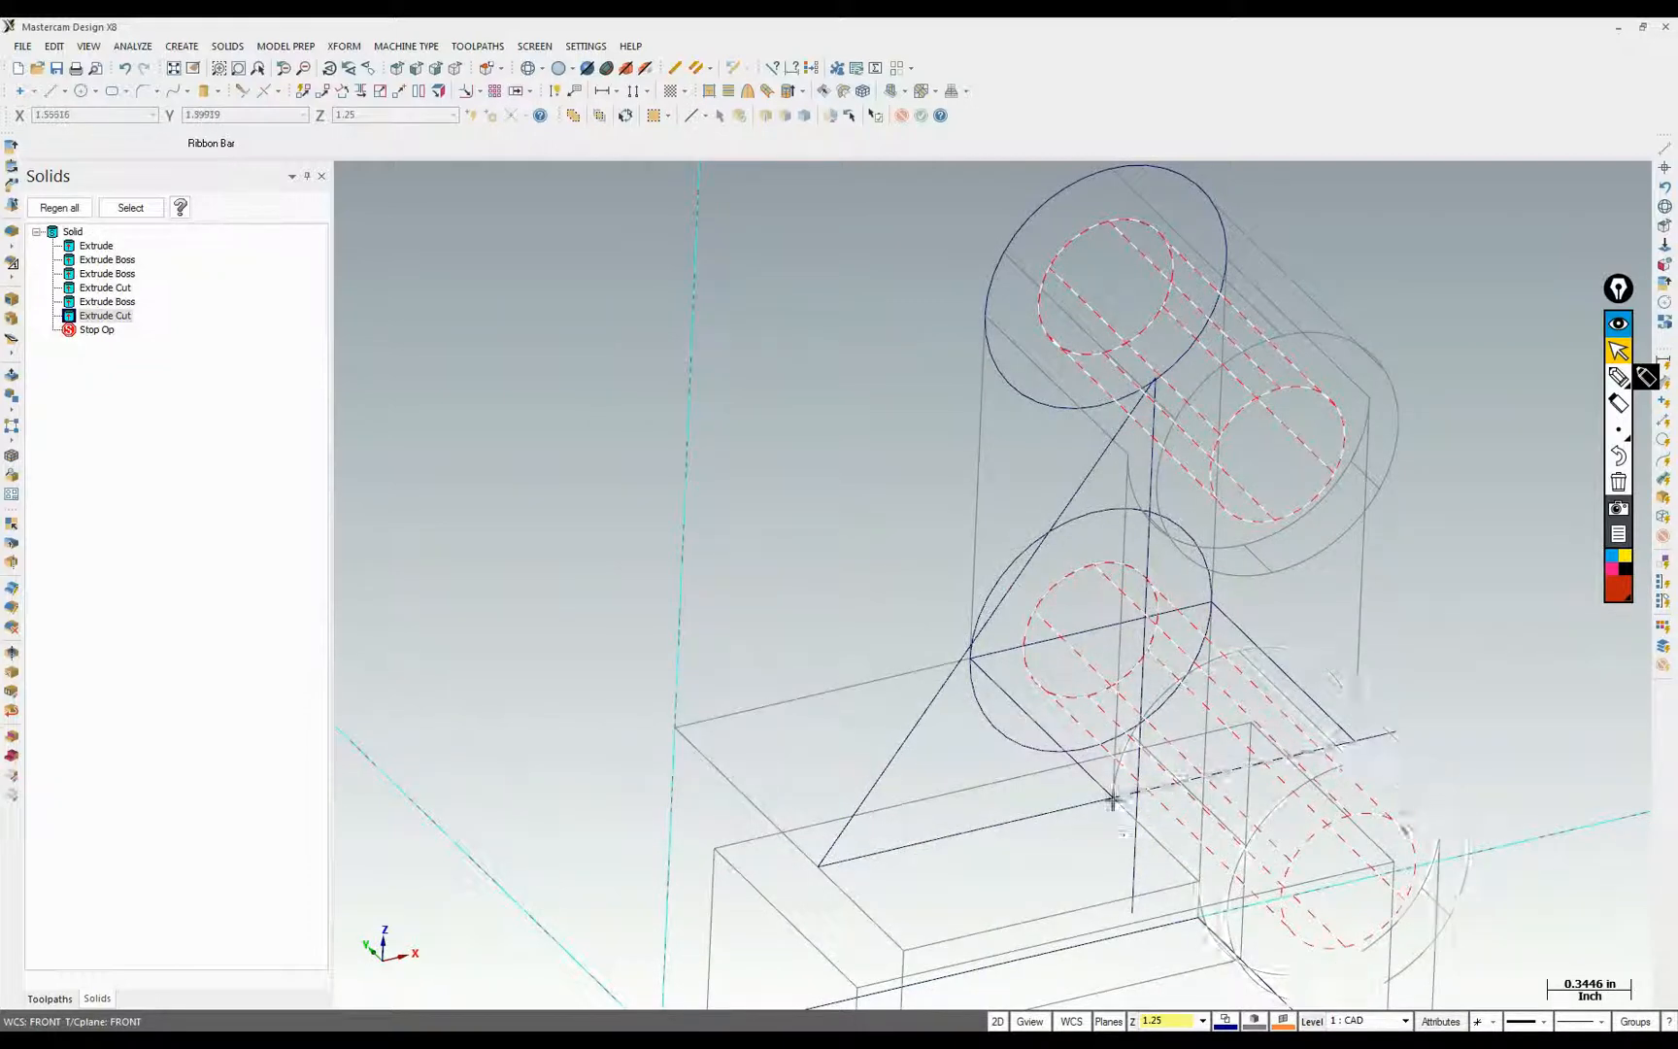
pyautogui.moveTo(1323, 659); pyautogui.dragTo(1408, 734, button='middle')
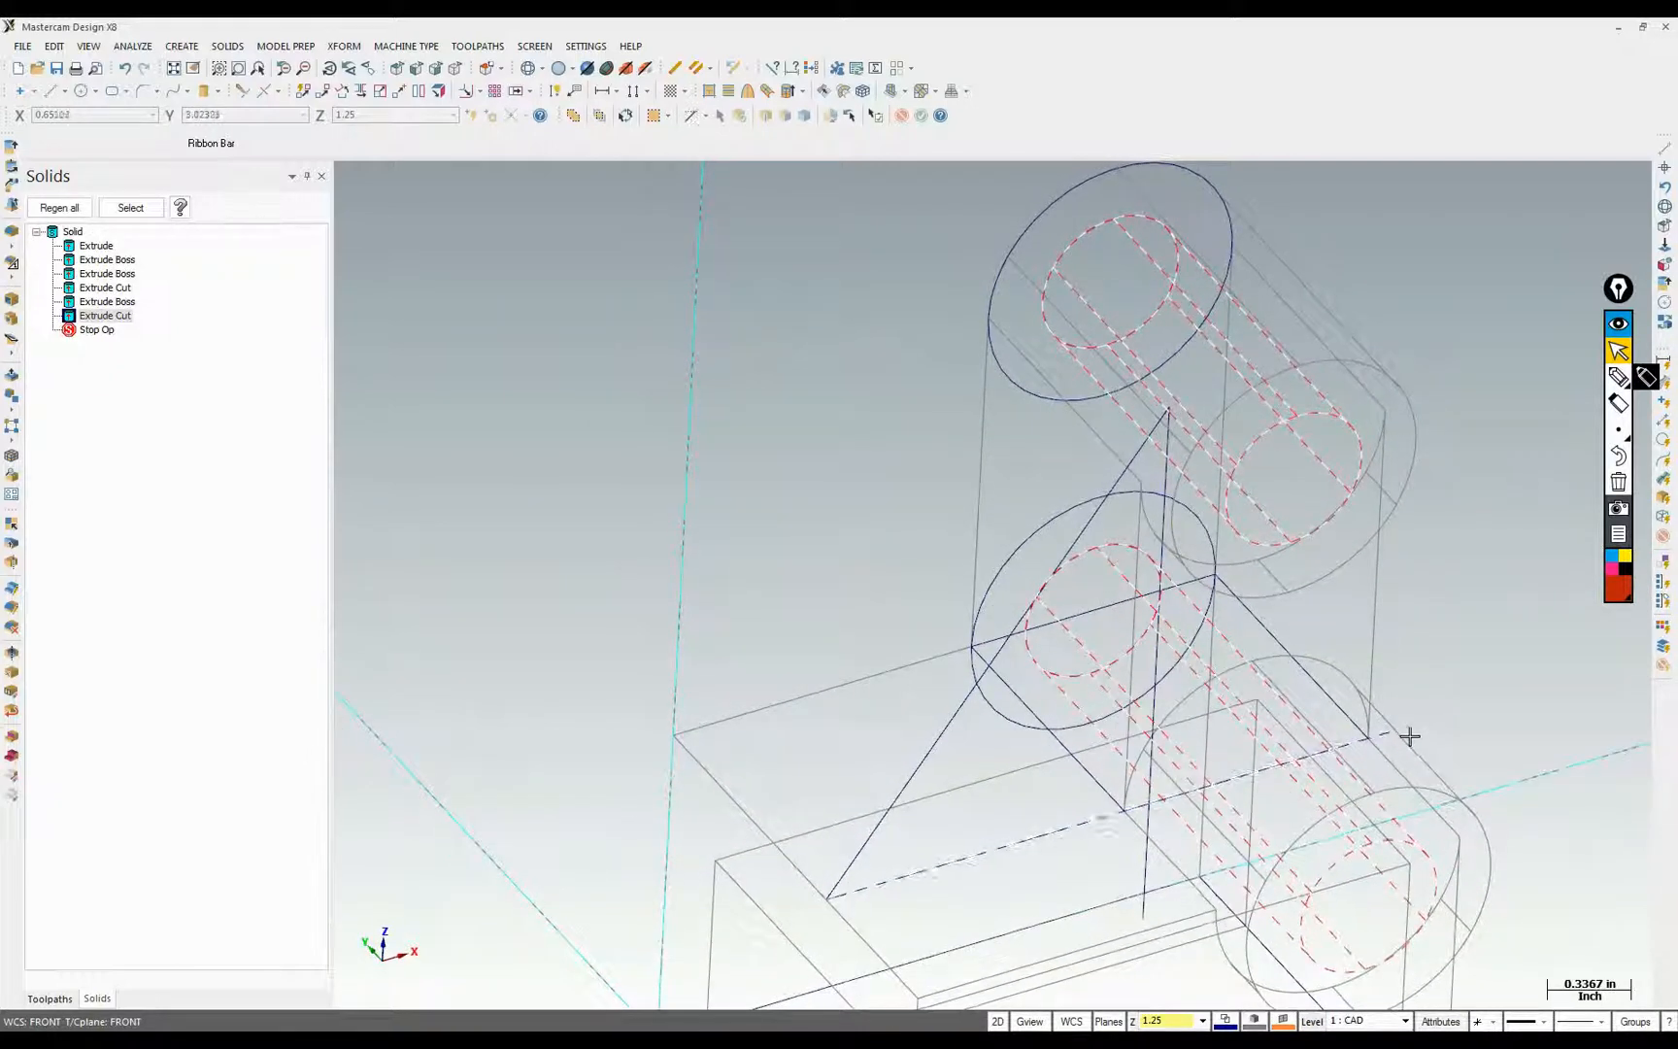
pyautogui.moveTo(1033, 686); pyautogui.dragTo(1297, 1000, button='middle')
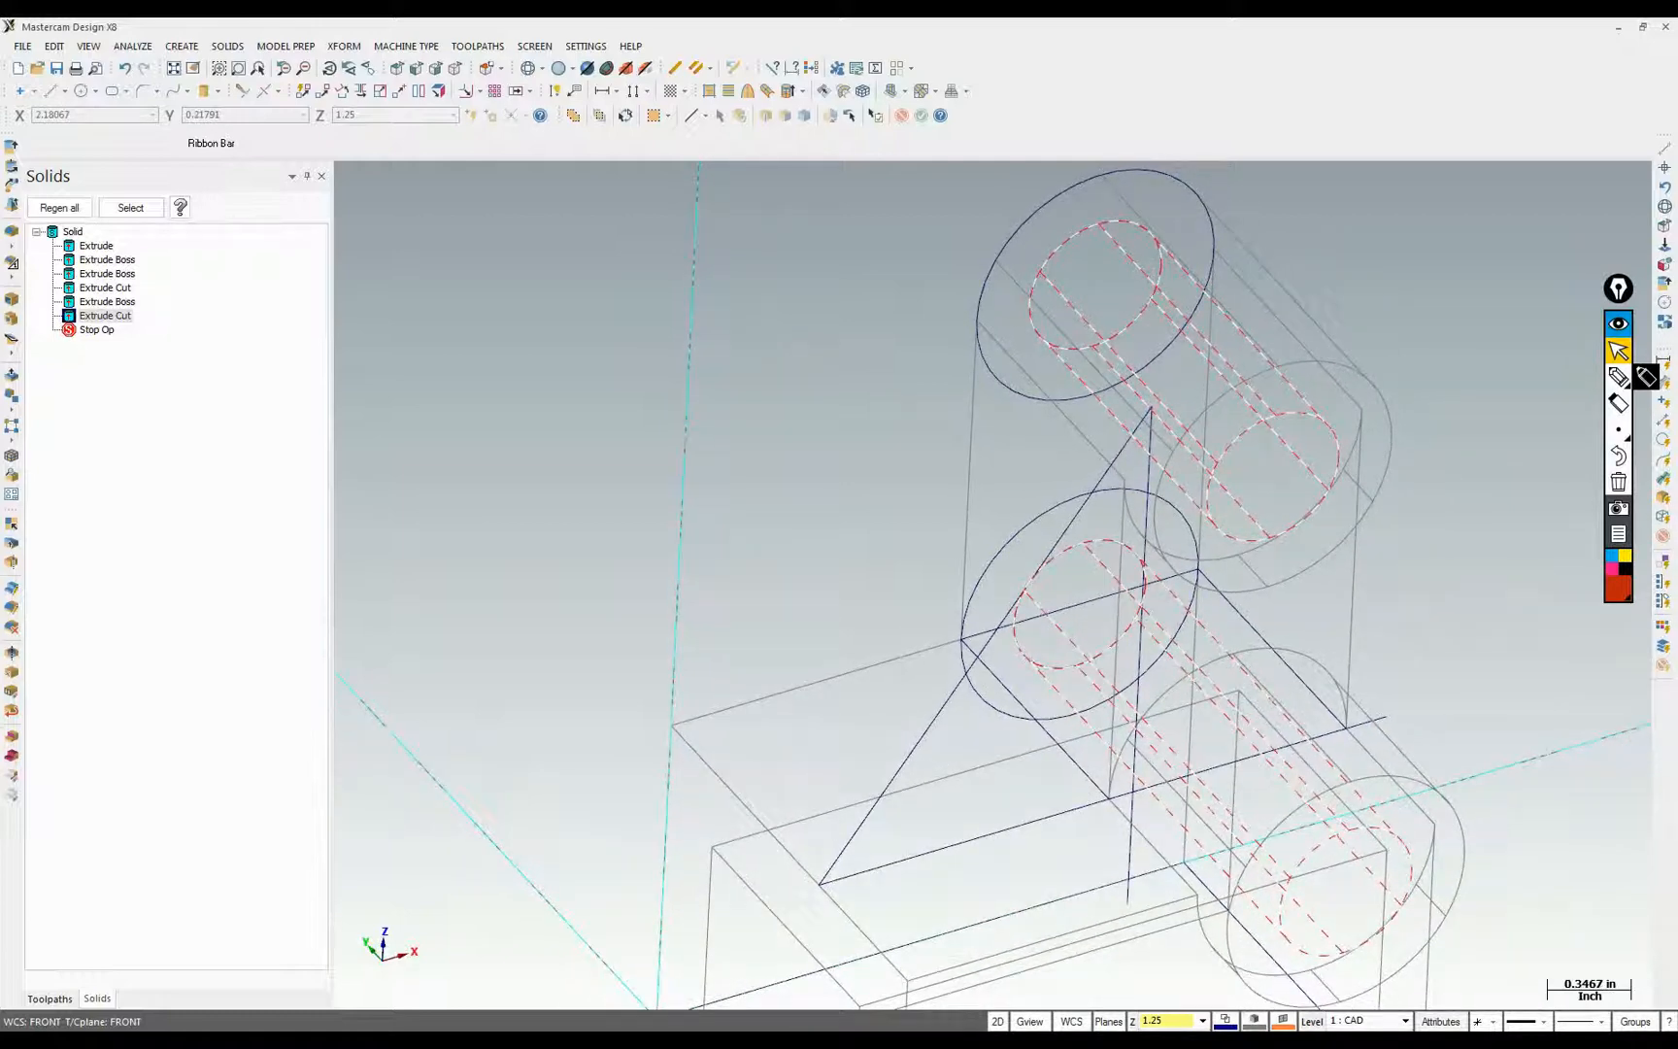
pyautogui.click(1311, 1021)
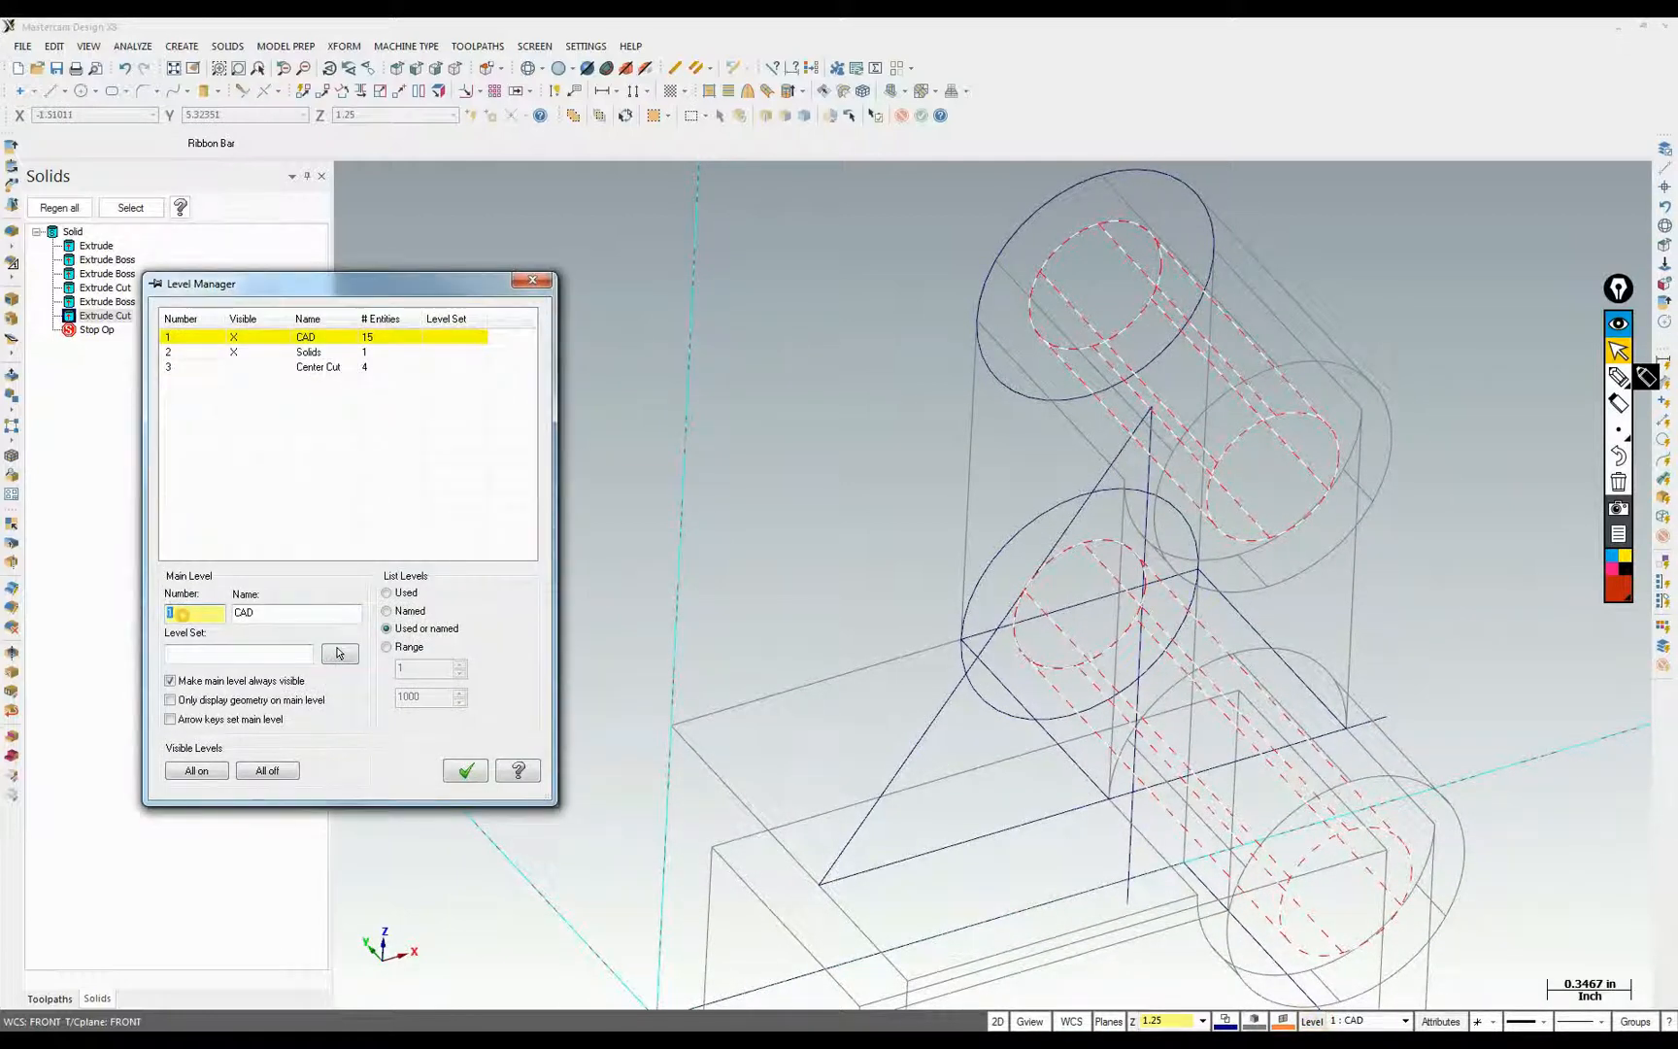
pyautogui.write('4')
pyautogui.press('Tab')
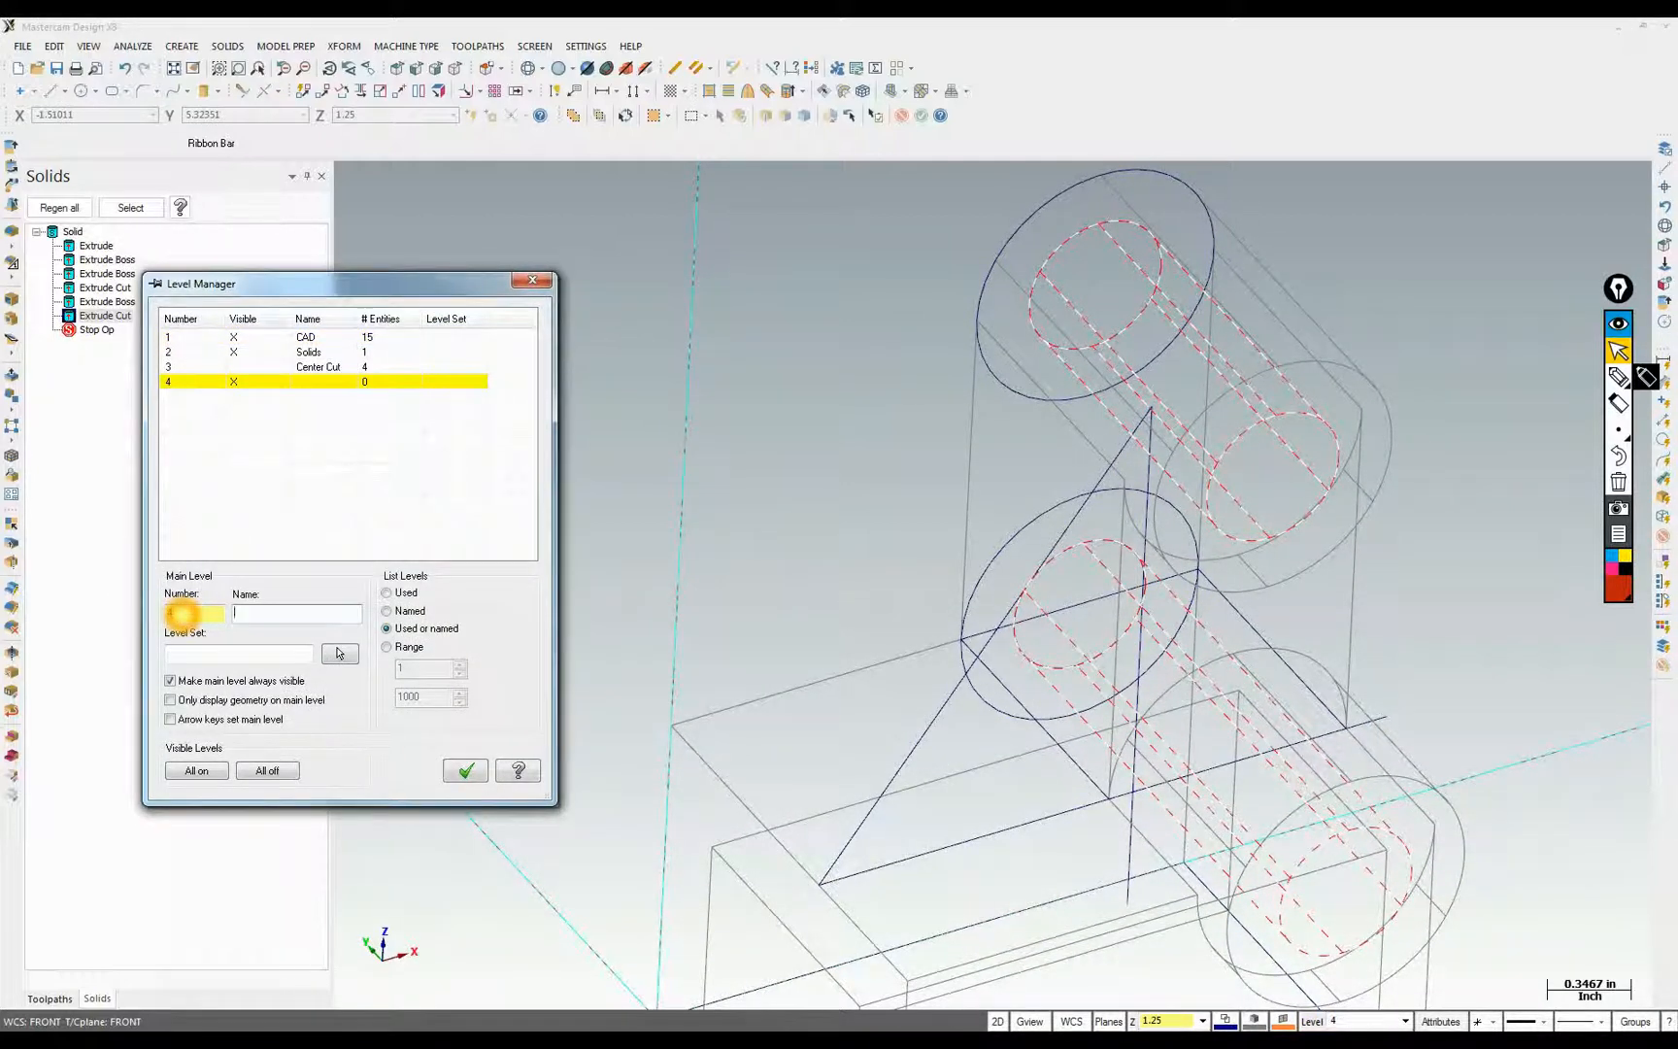
pyautogui.click(465, 770)
# Move the angled, horizontal and vertical rib lines to level 4
pyautogui.click(991, 837)
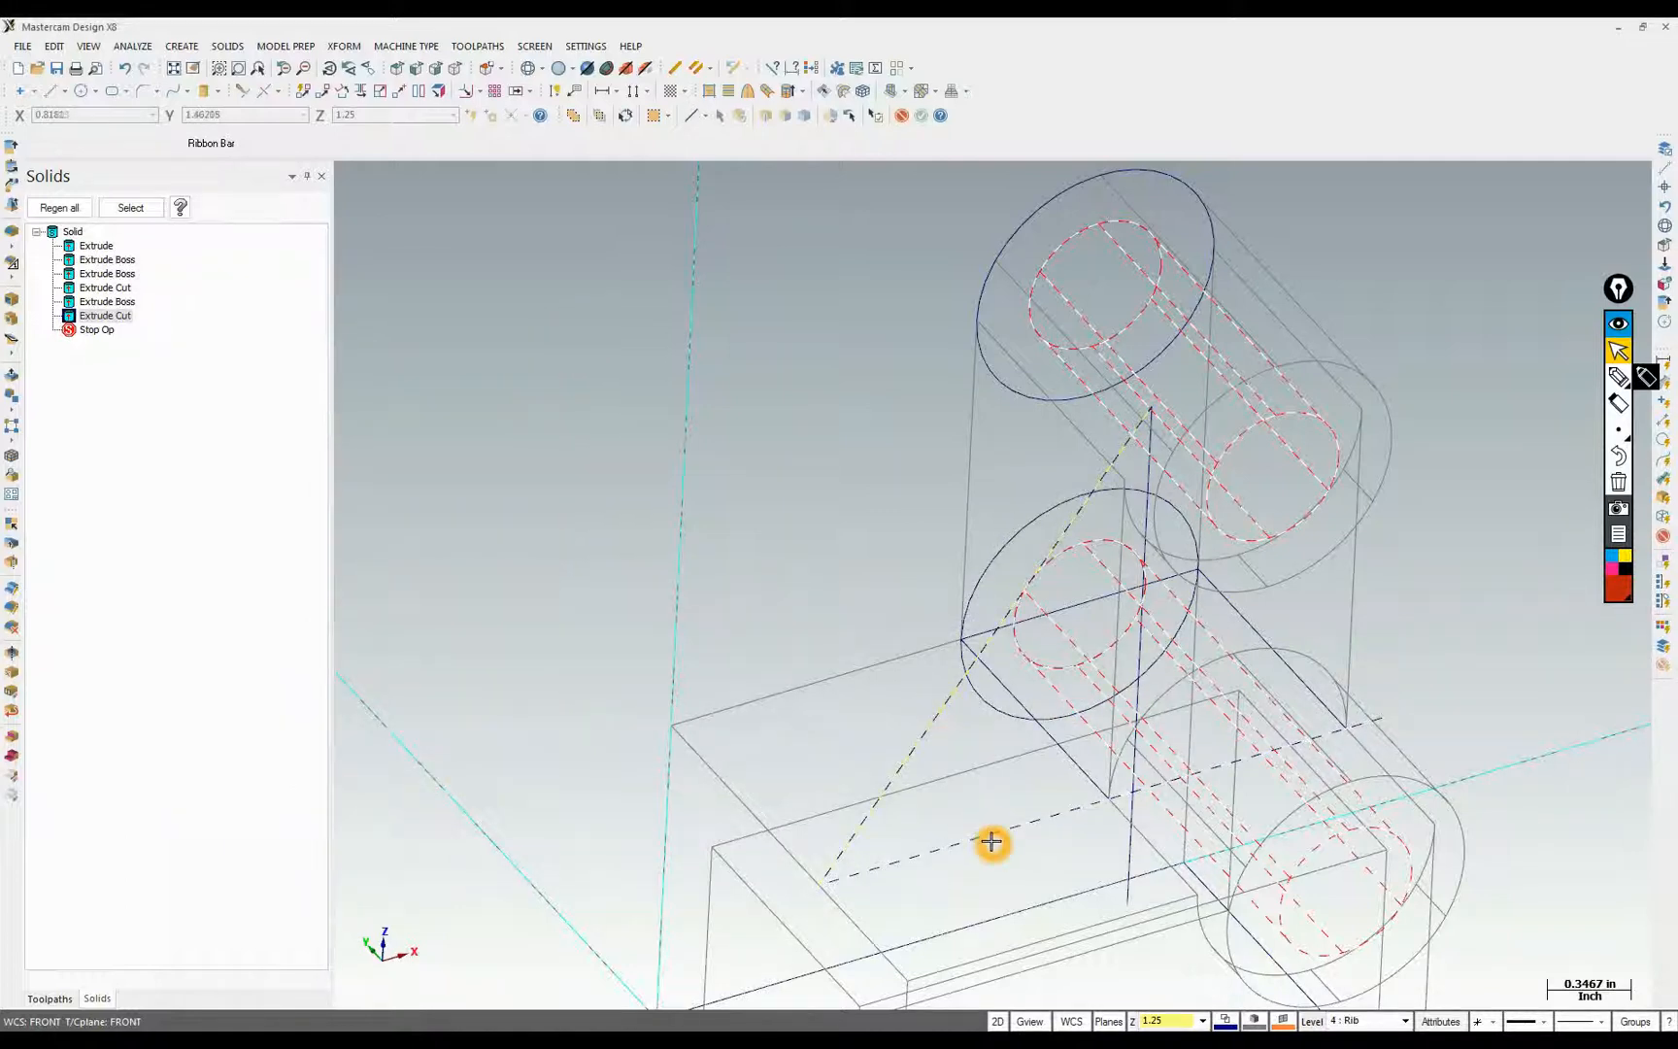
pyautogui.click(1132, 847)
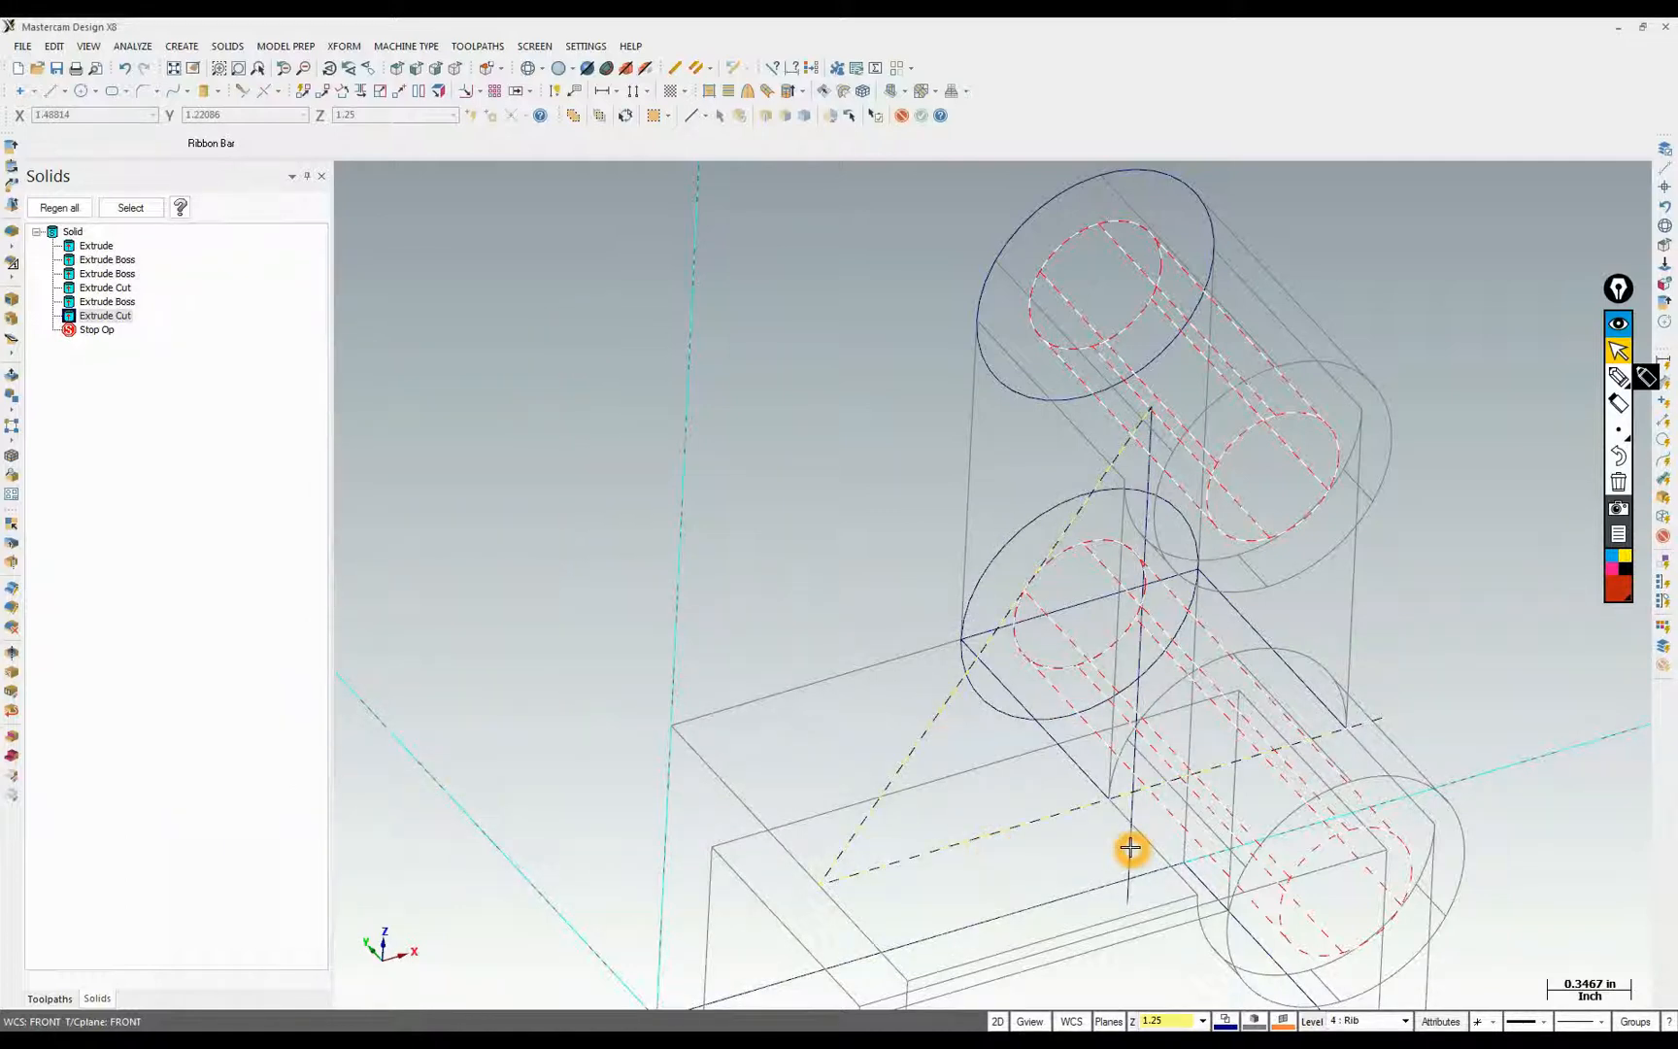
pyautogui.rightClick(1312, 1022)
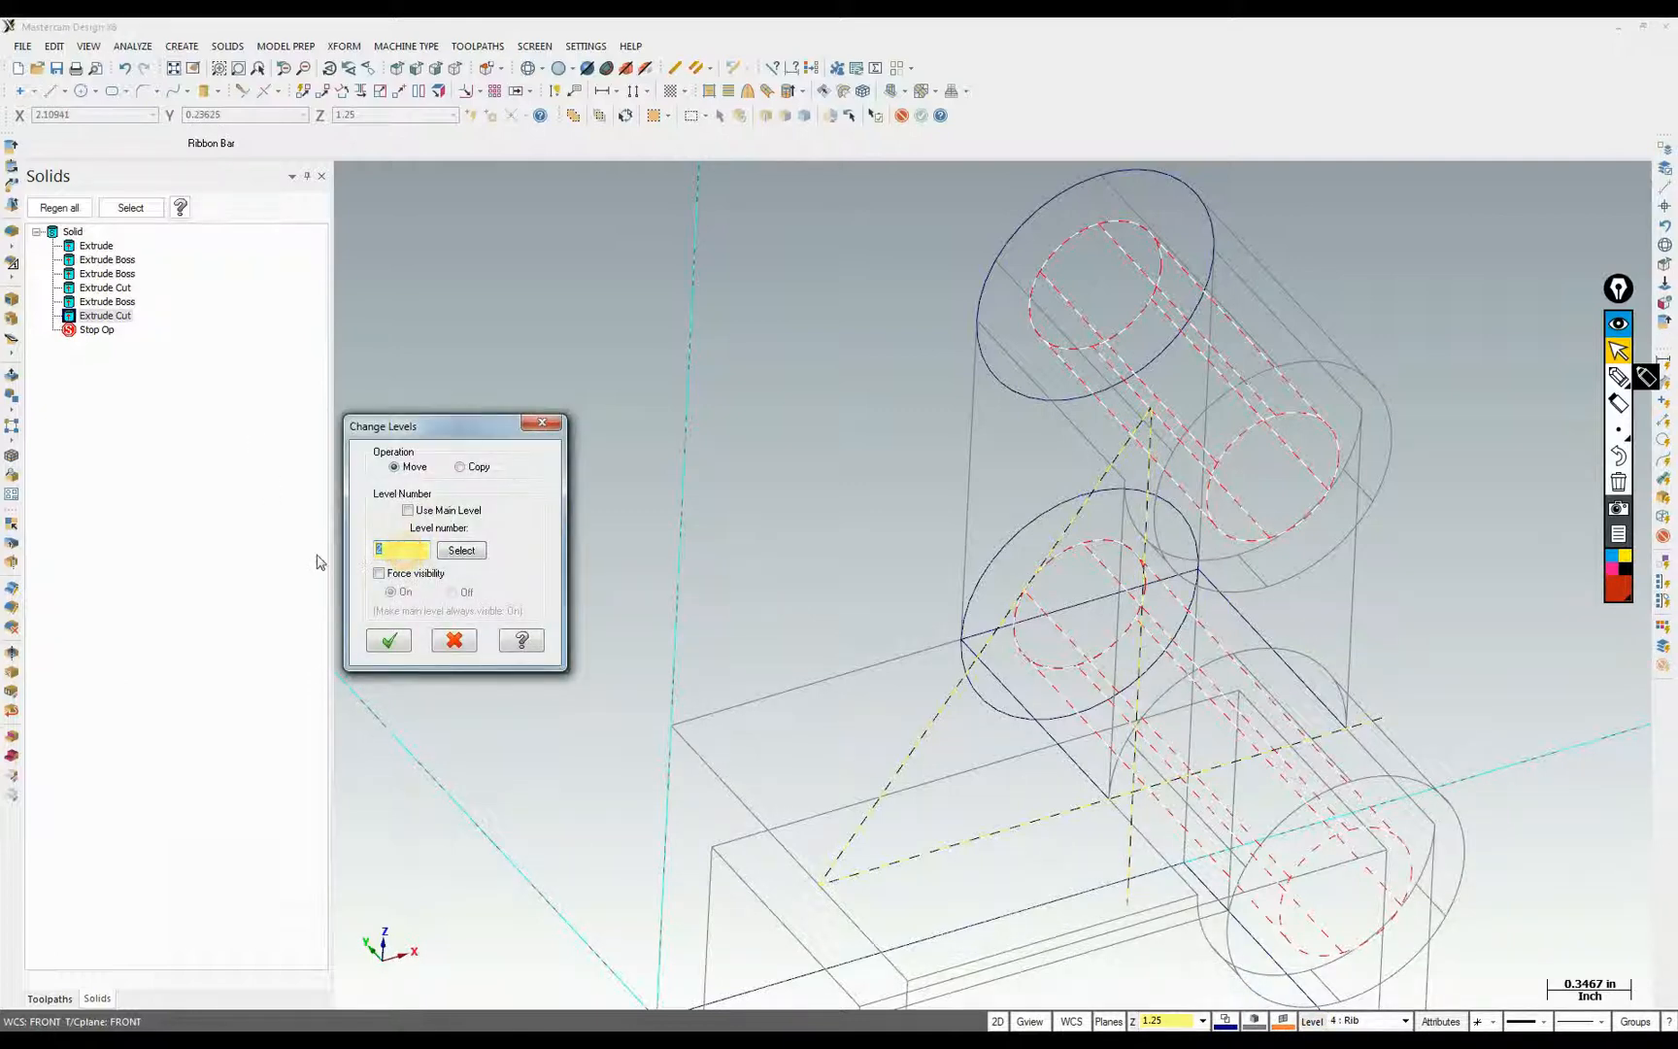
pyautogui.click(390, 640)
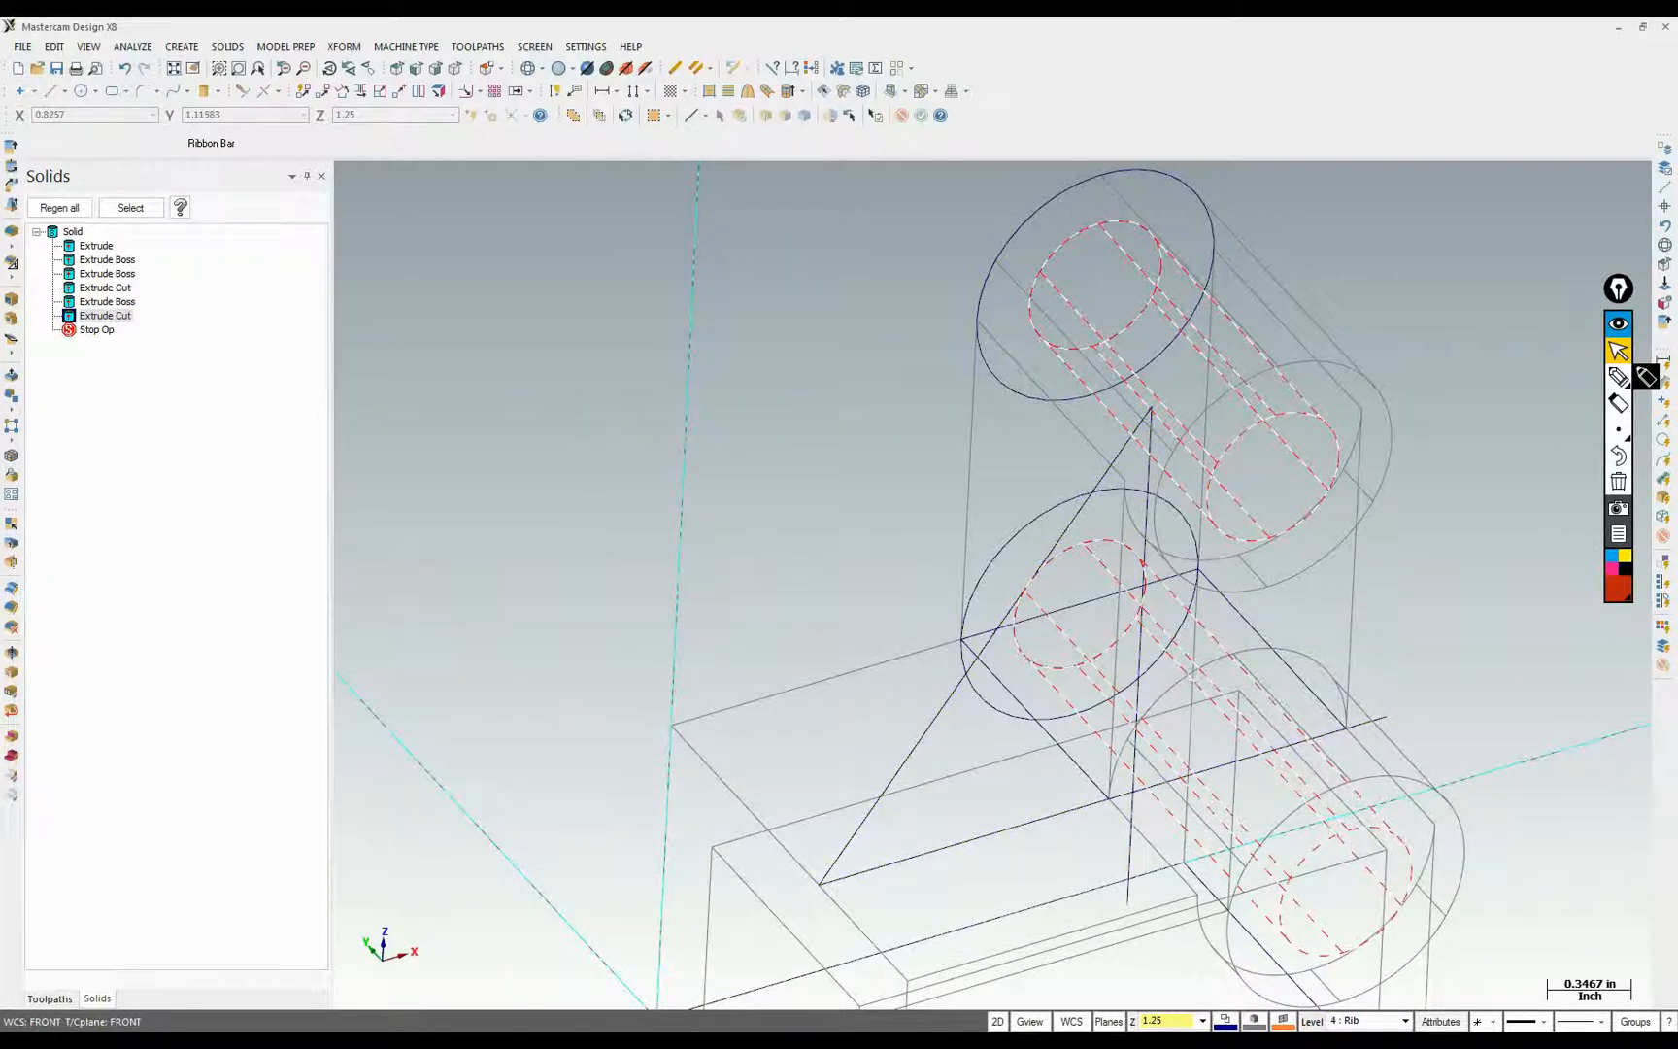
# Hide level 1 (CAD) and run Delete Duplicates on the geometry
pyautogui.click(1313, 1022)
pyautogui.click(238, 337)
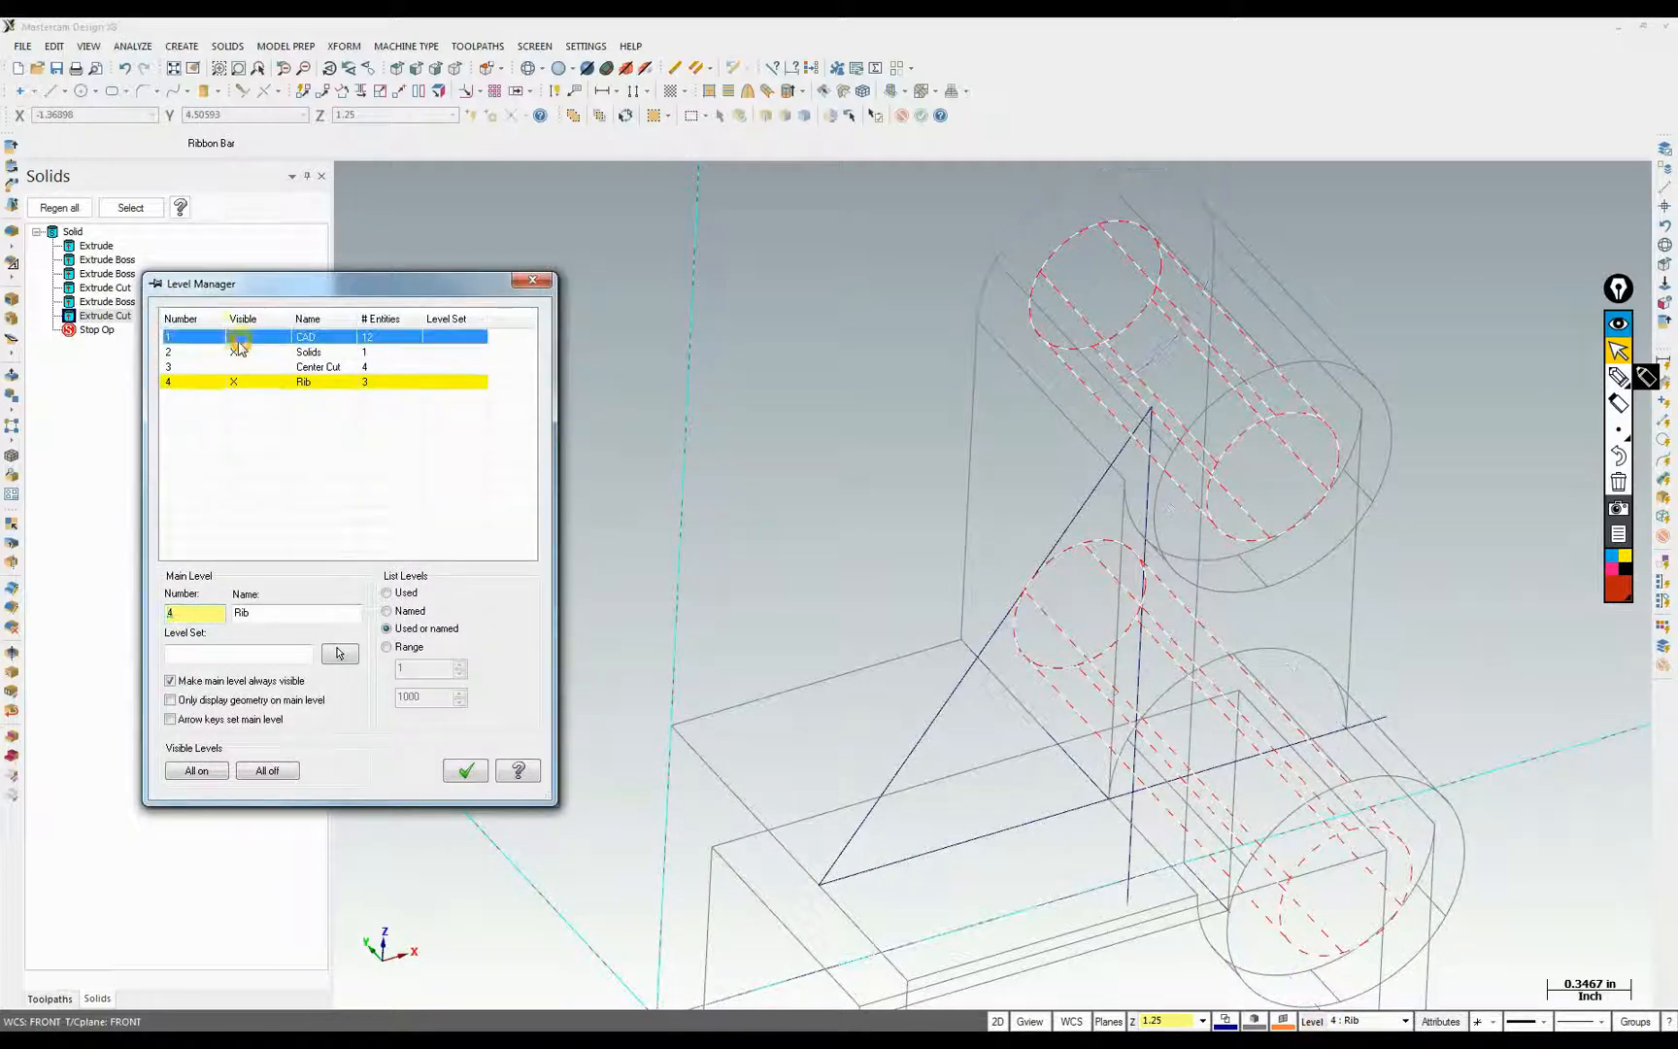
pyautogui.click(465, 770)
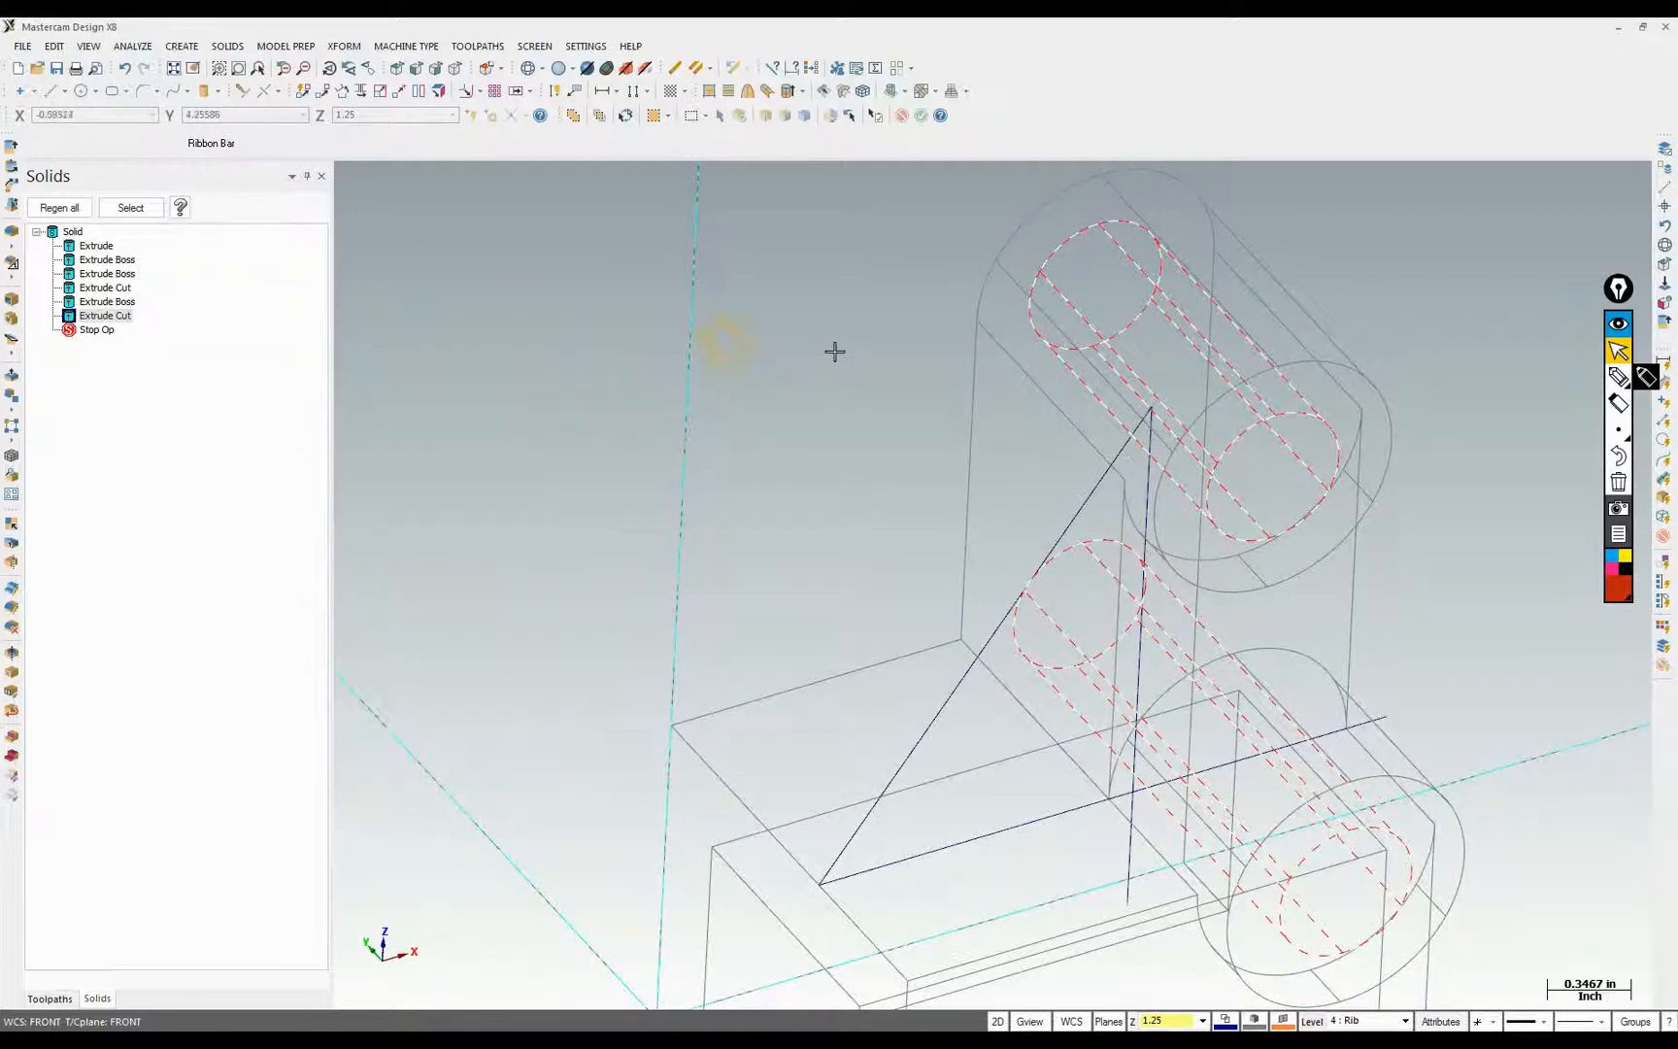
pyautogui.click(695, 67)
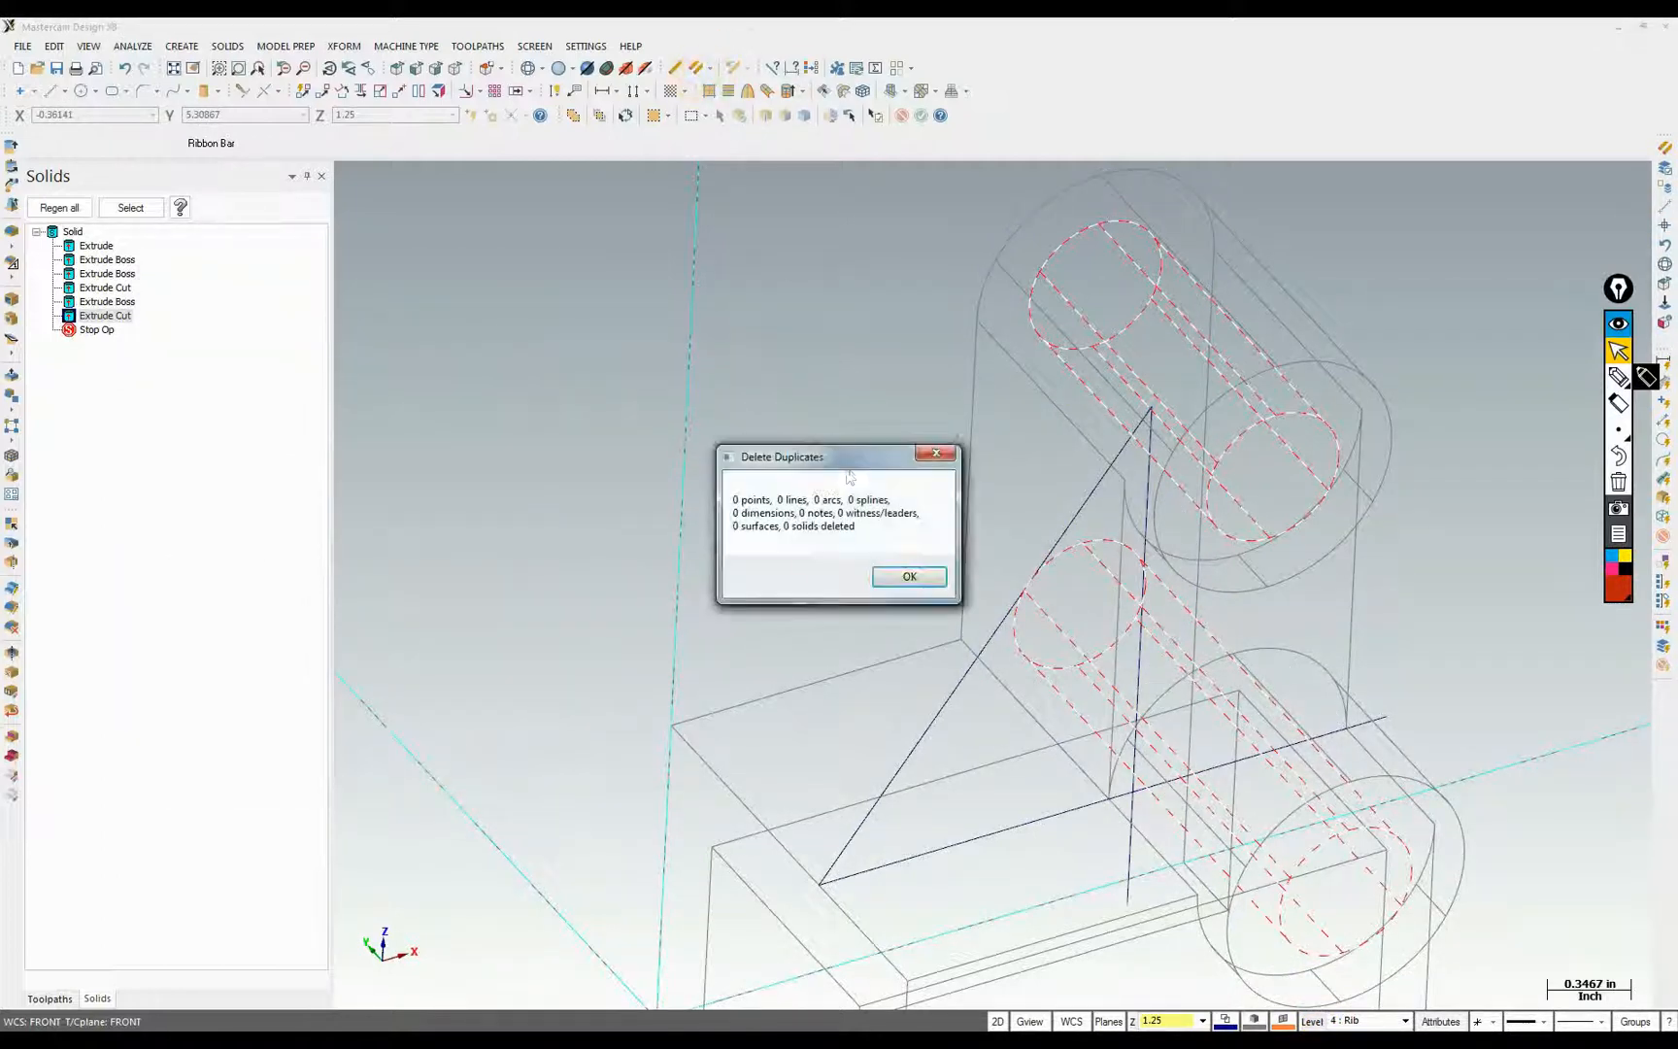
pyautogui.click(909, 575)
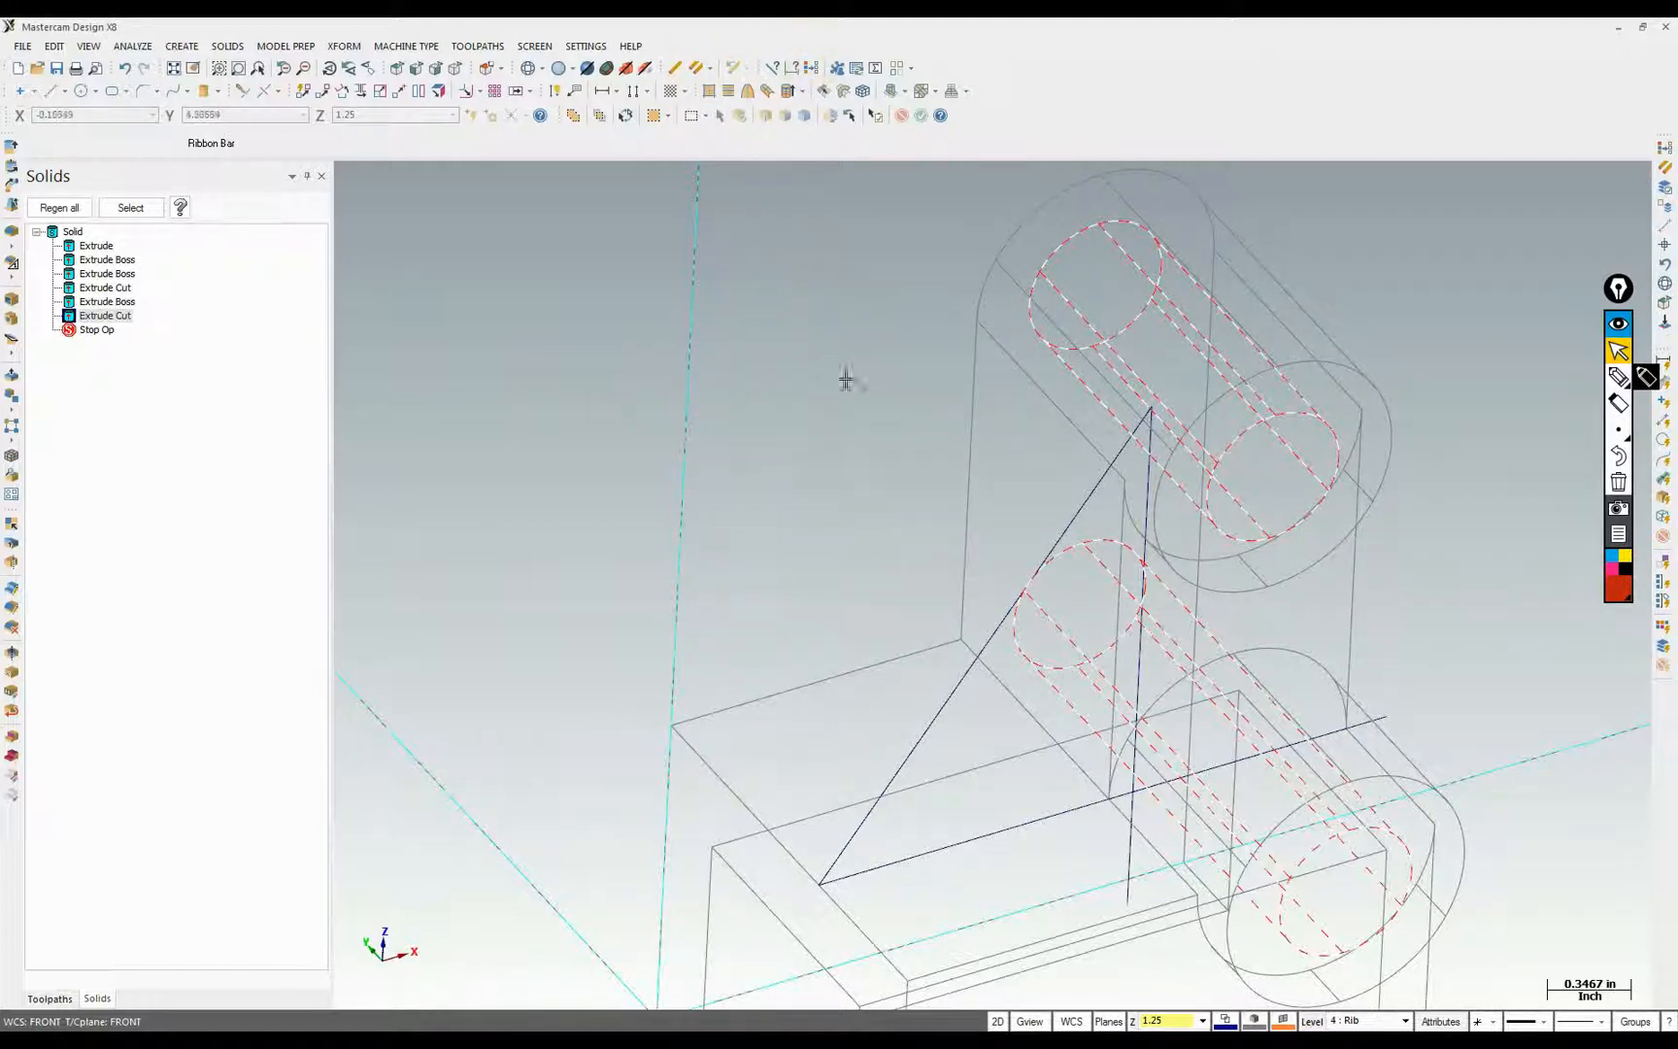
# Trim the overhanging ends of the rib's vertical and horizontal lines with Divide/Delete to leave a closed triangle
pyautogui.click(72, 231)
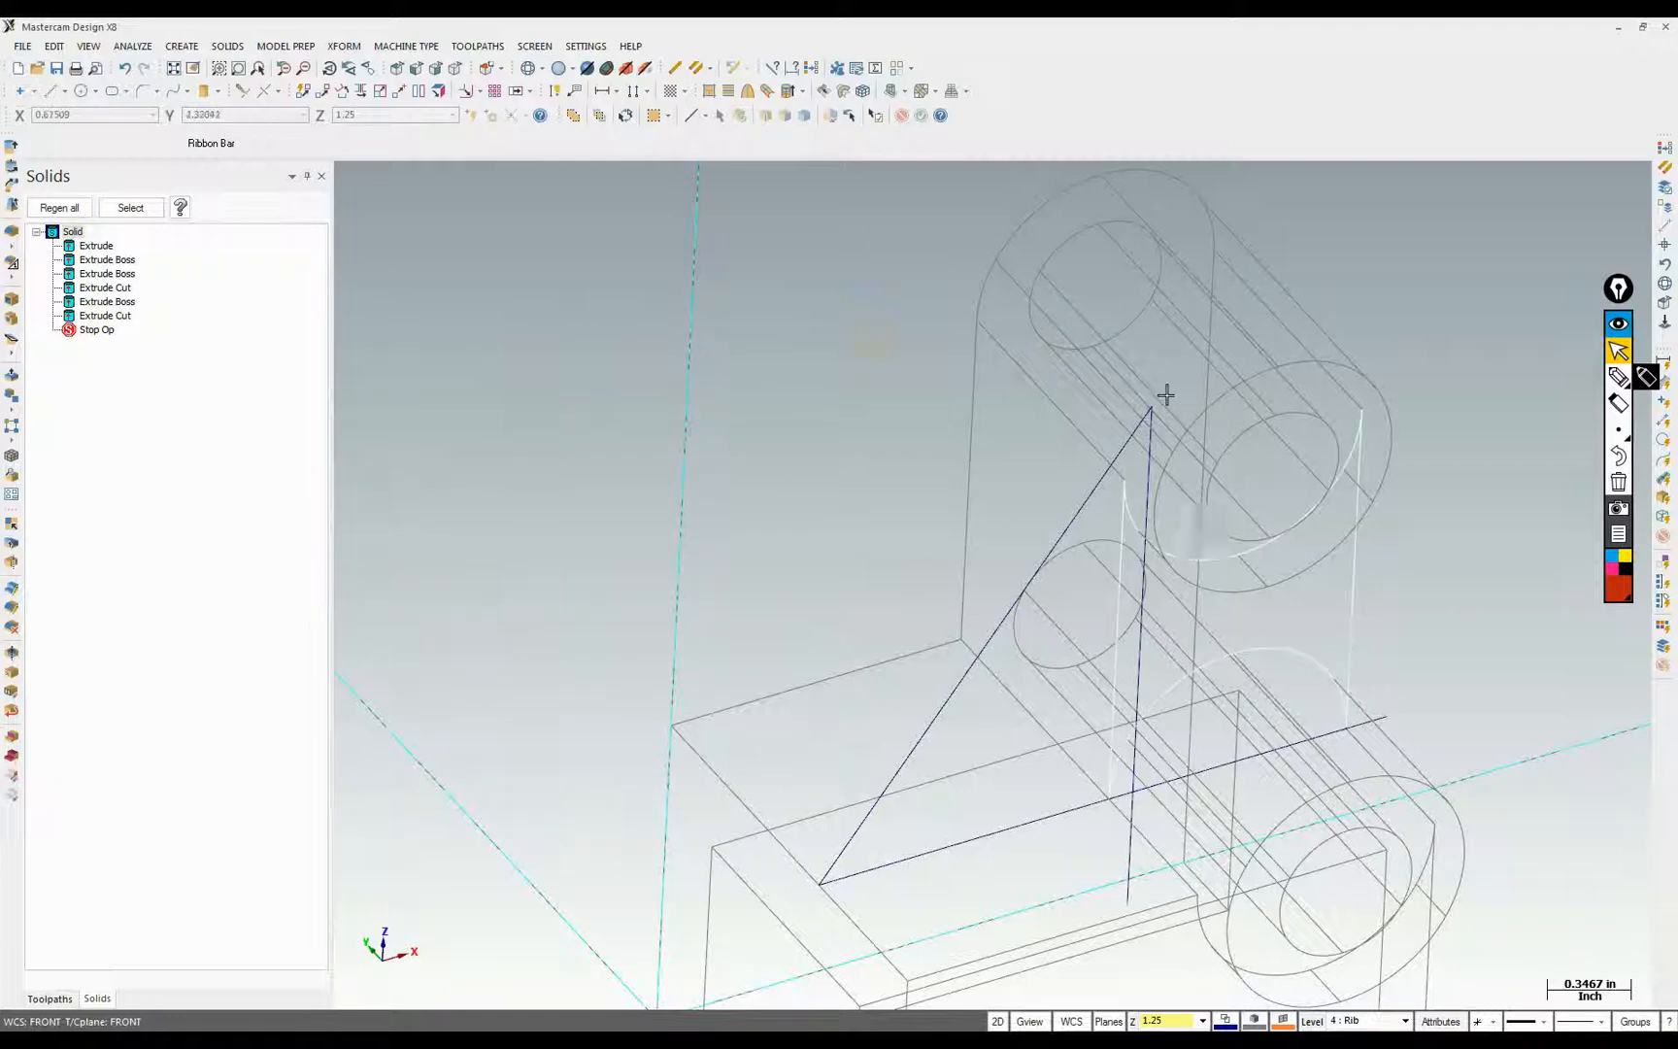
pyautogui.click(1134, 797)
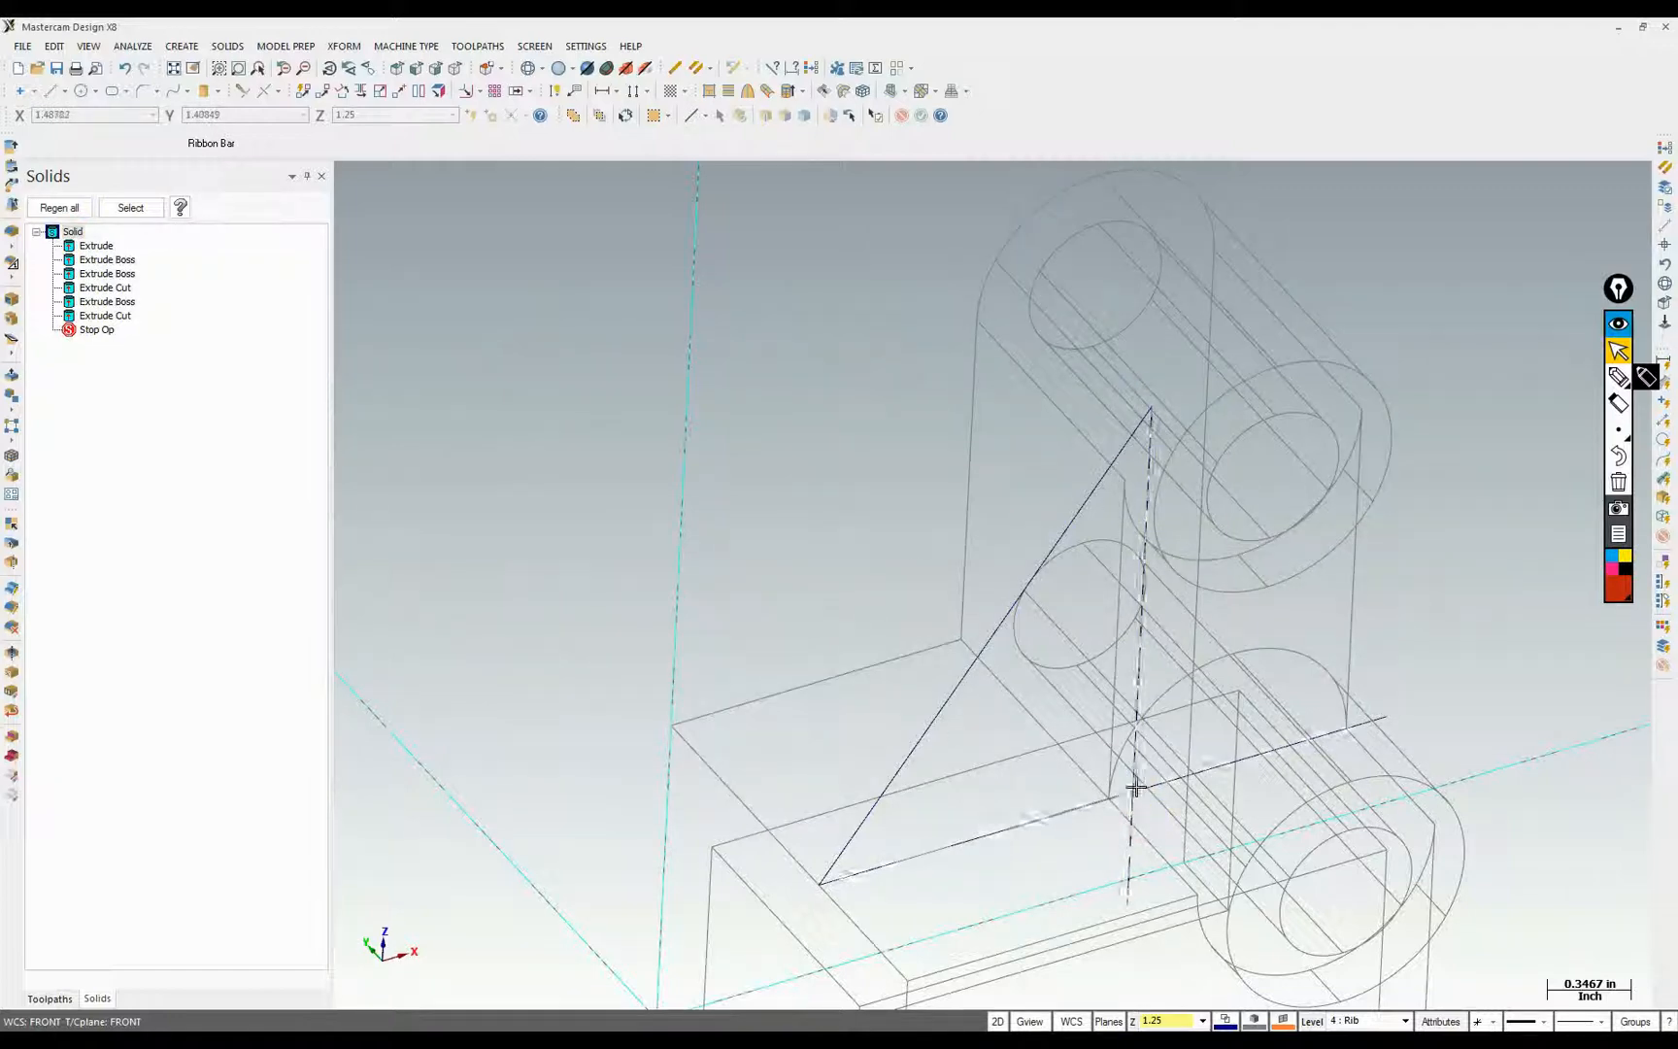
pyautogui.click(1135, 795)
pyautogui.click(275, 87)
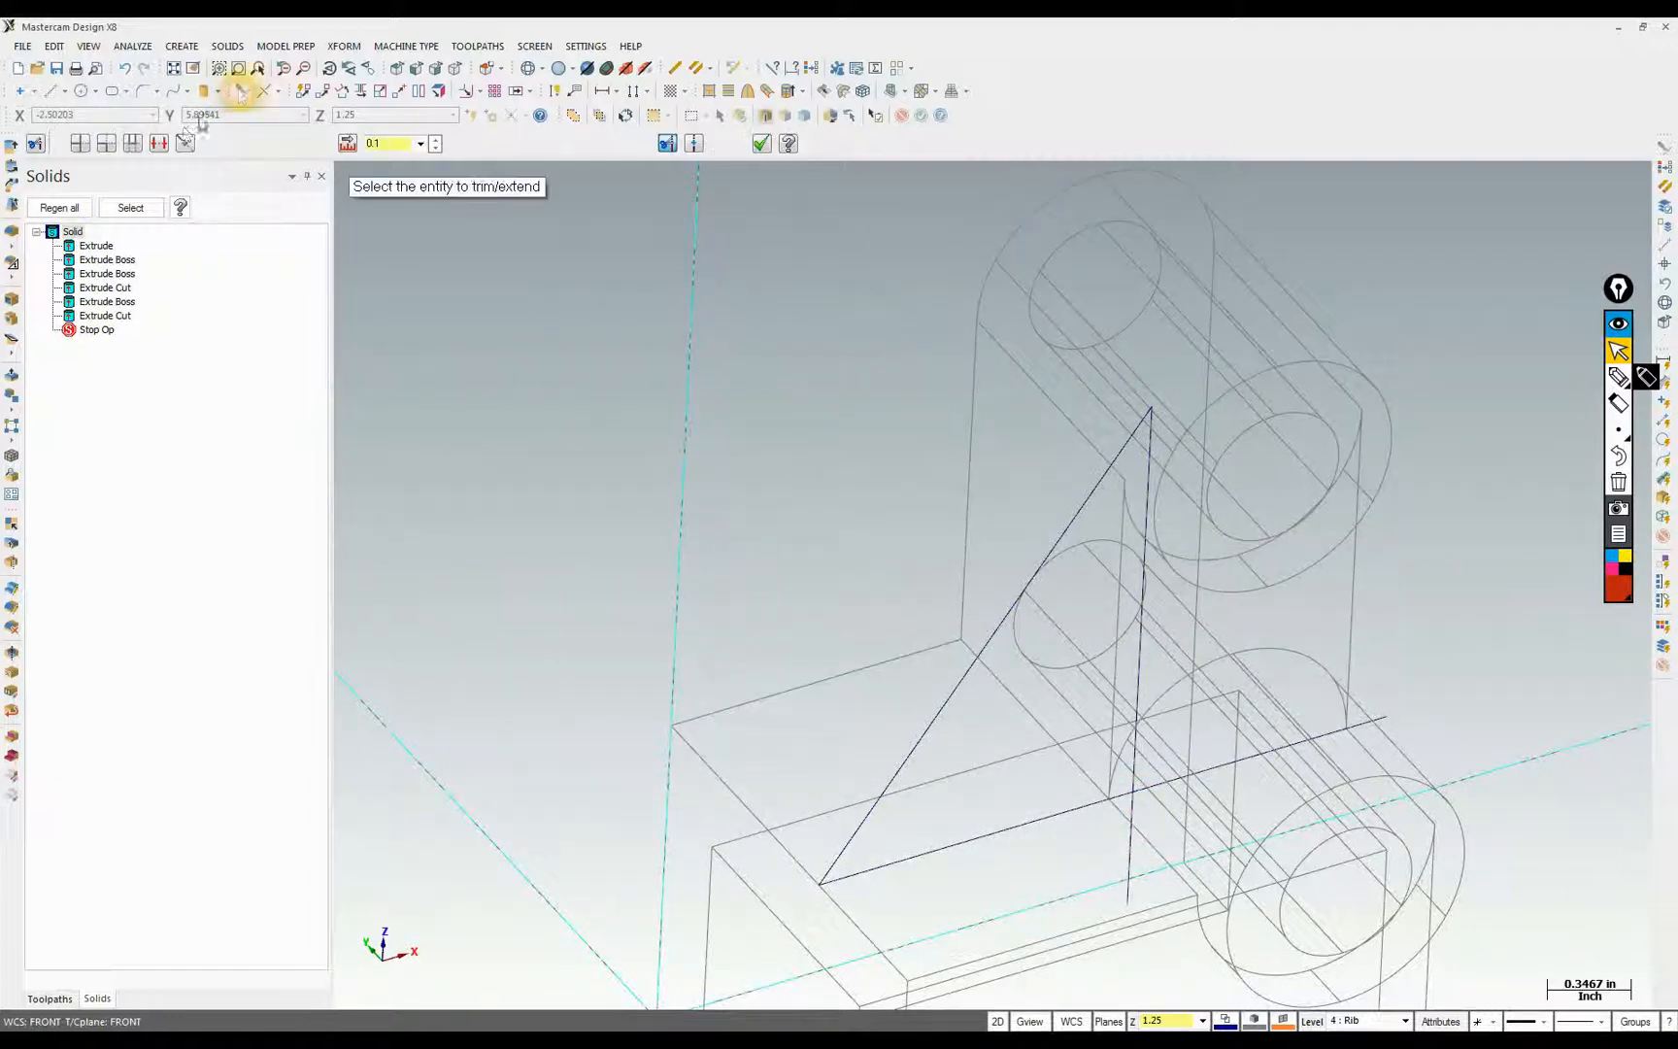
pyautogui.click(156, 144)
pyautogui.click(243, 91)
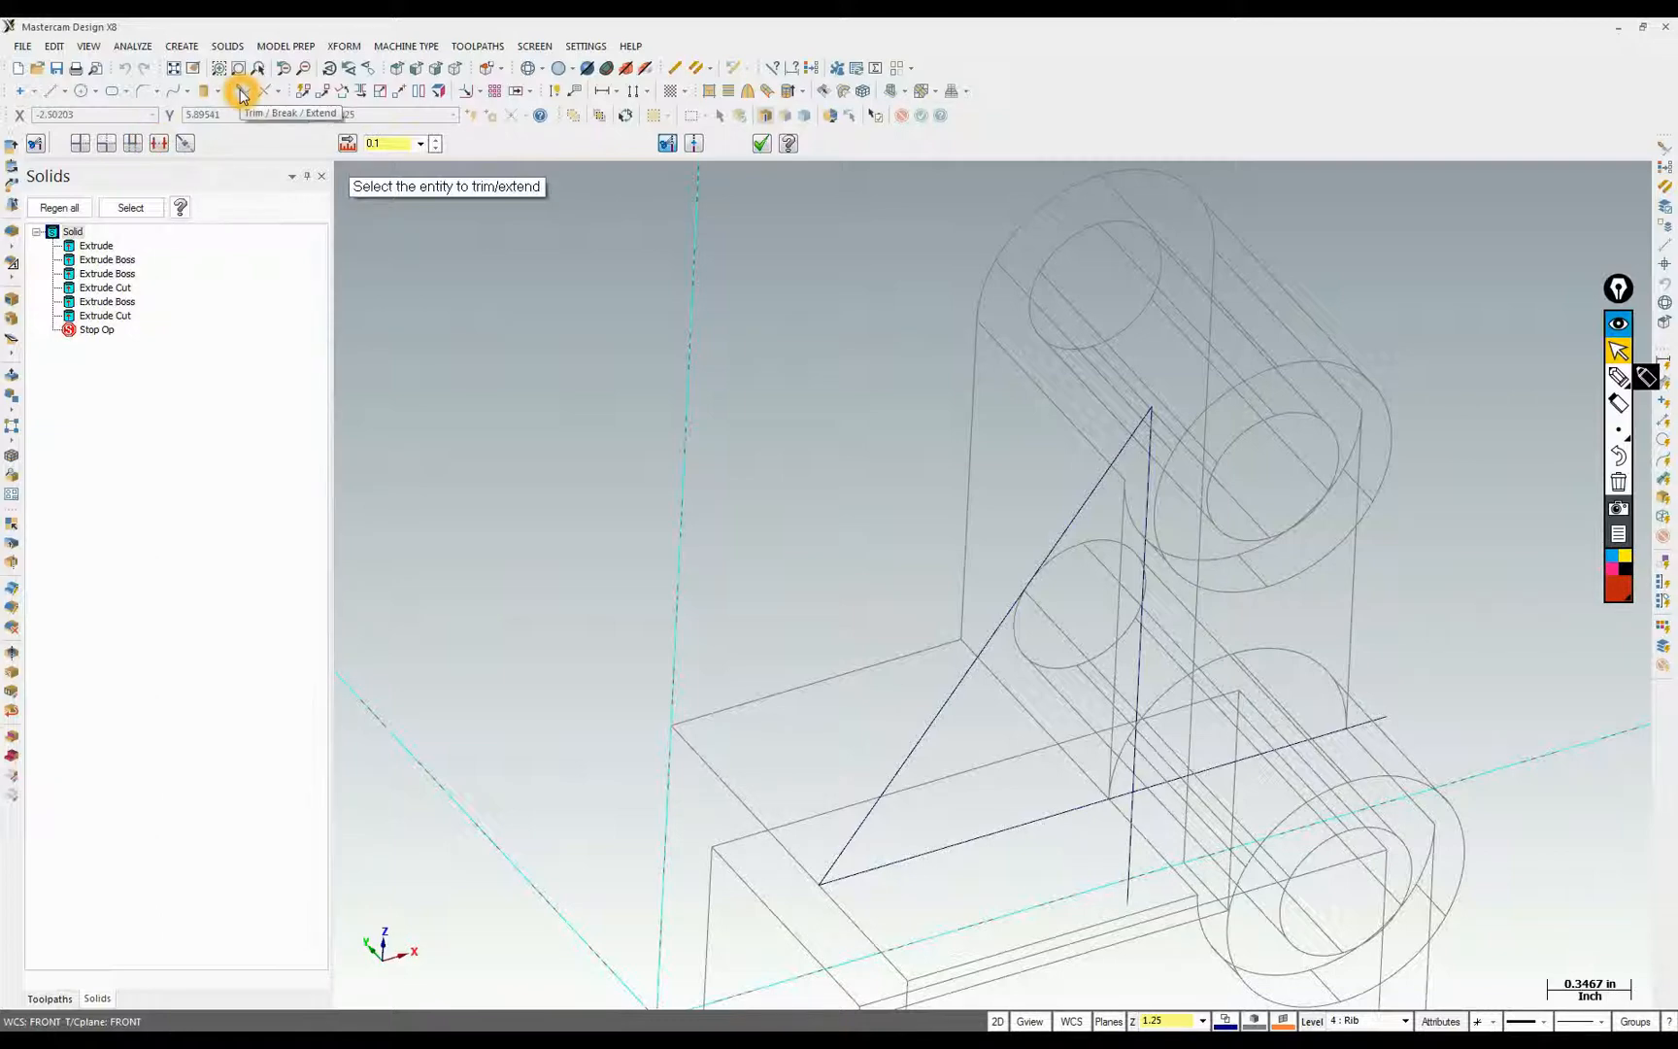
pyautogui.click(158, 146)
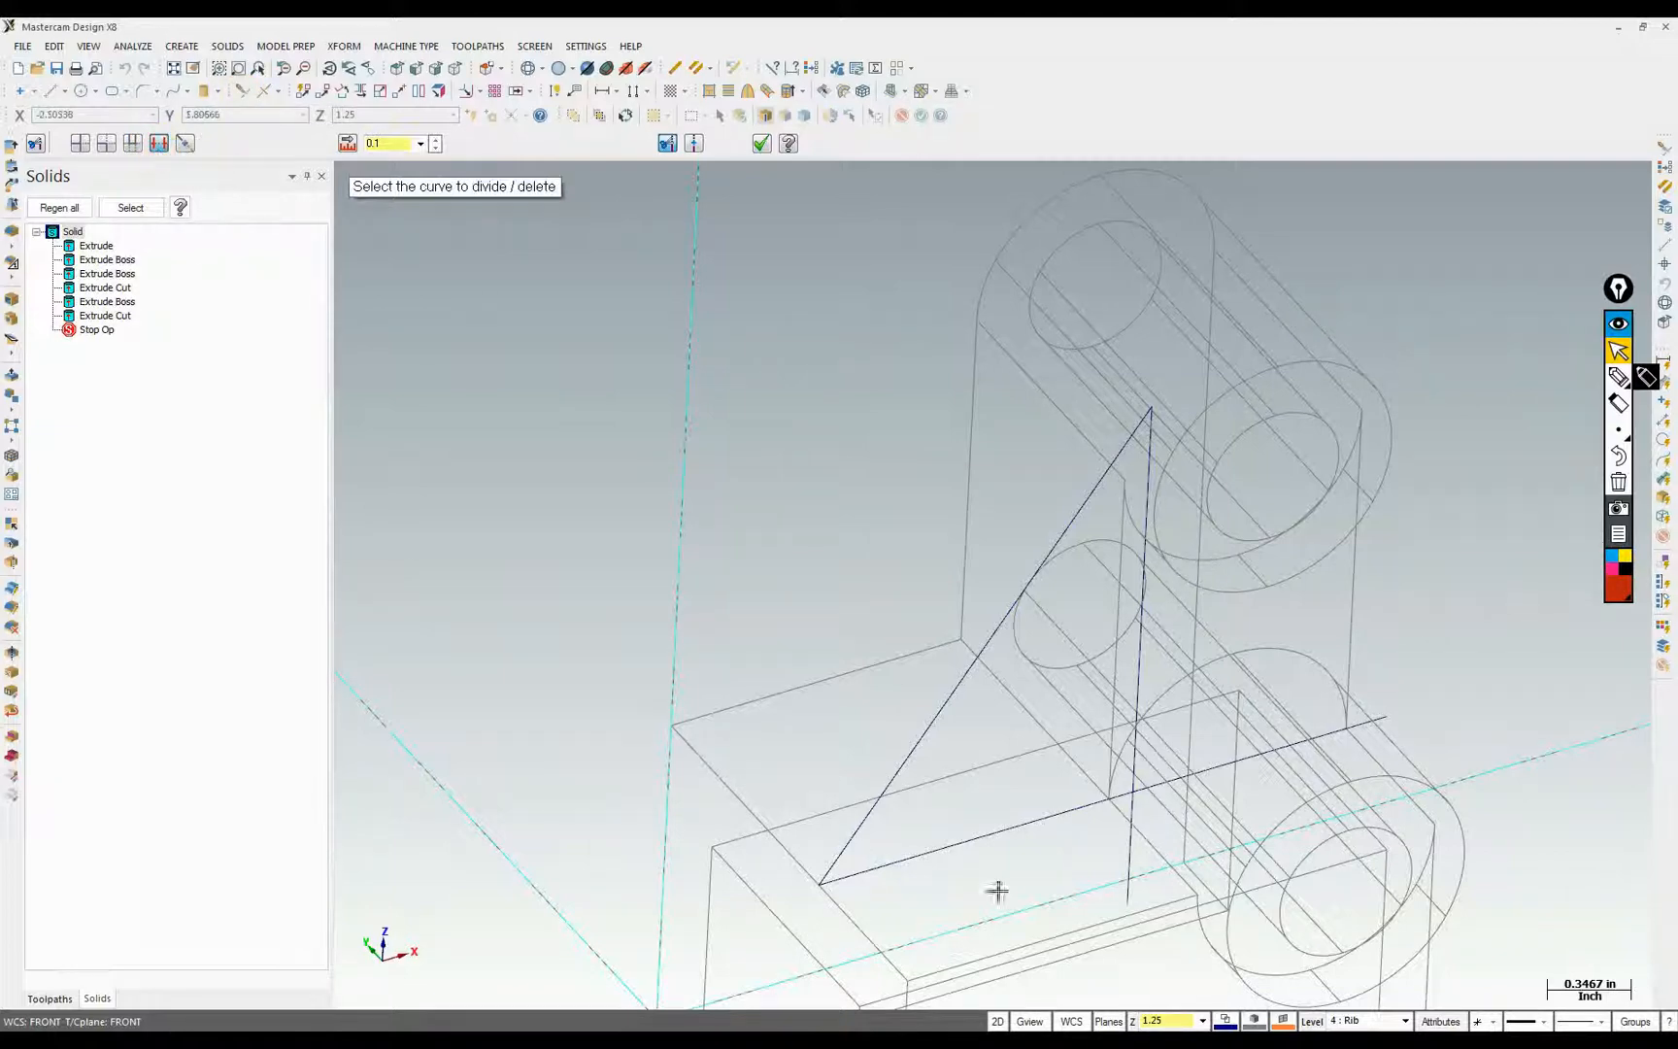
pyautogui.click(1124, 863)
pyautogui.click(1215, 779)
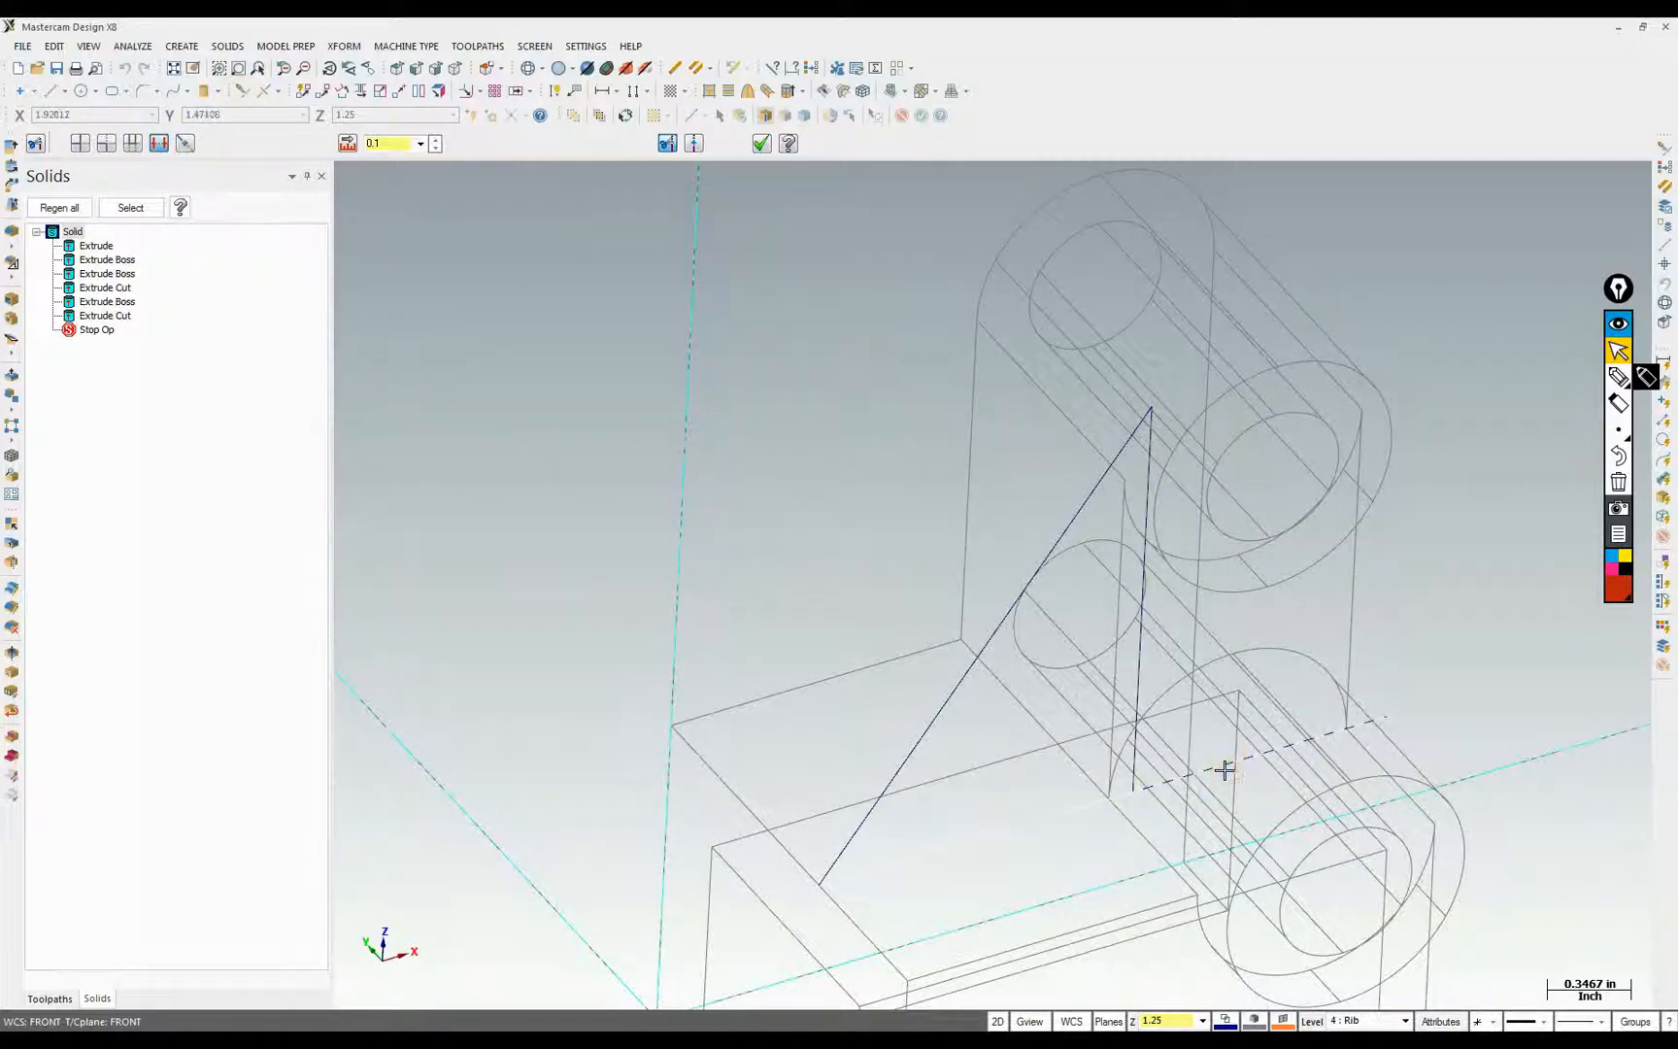
pyautogui.click(1073, 651)
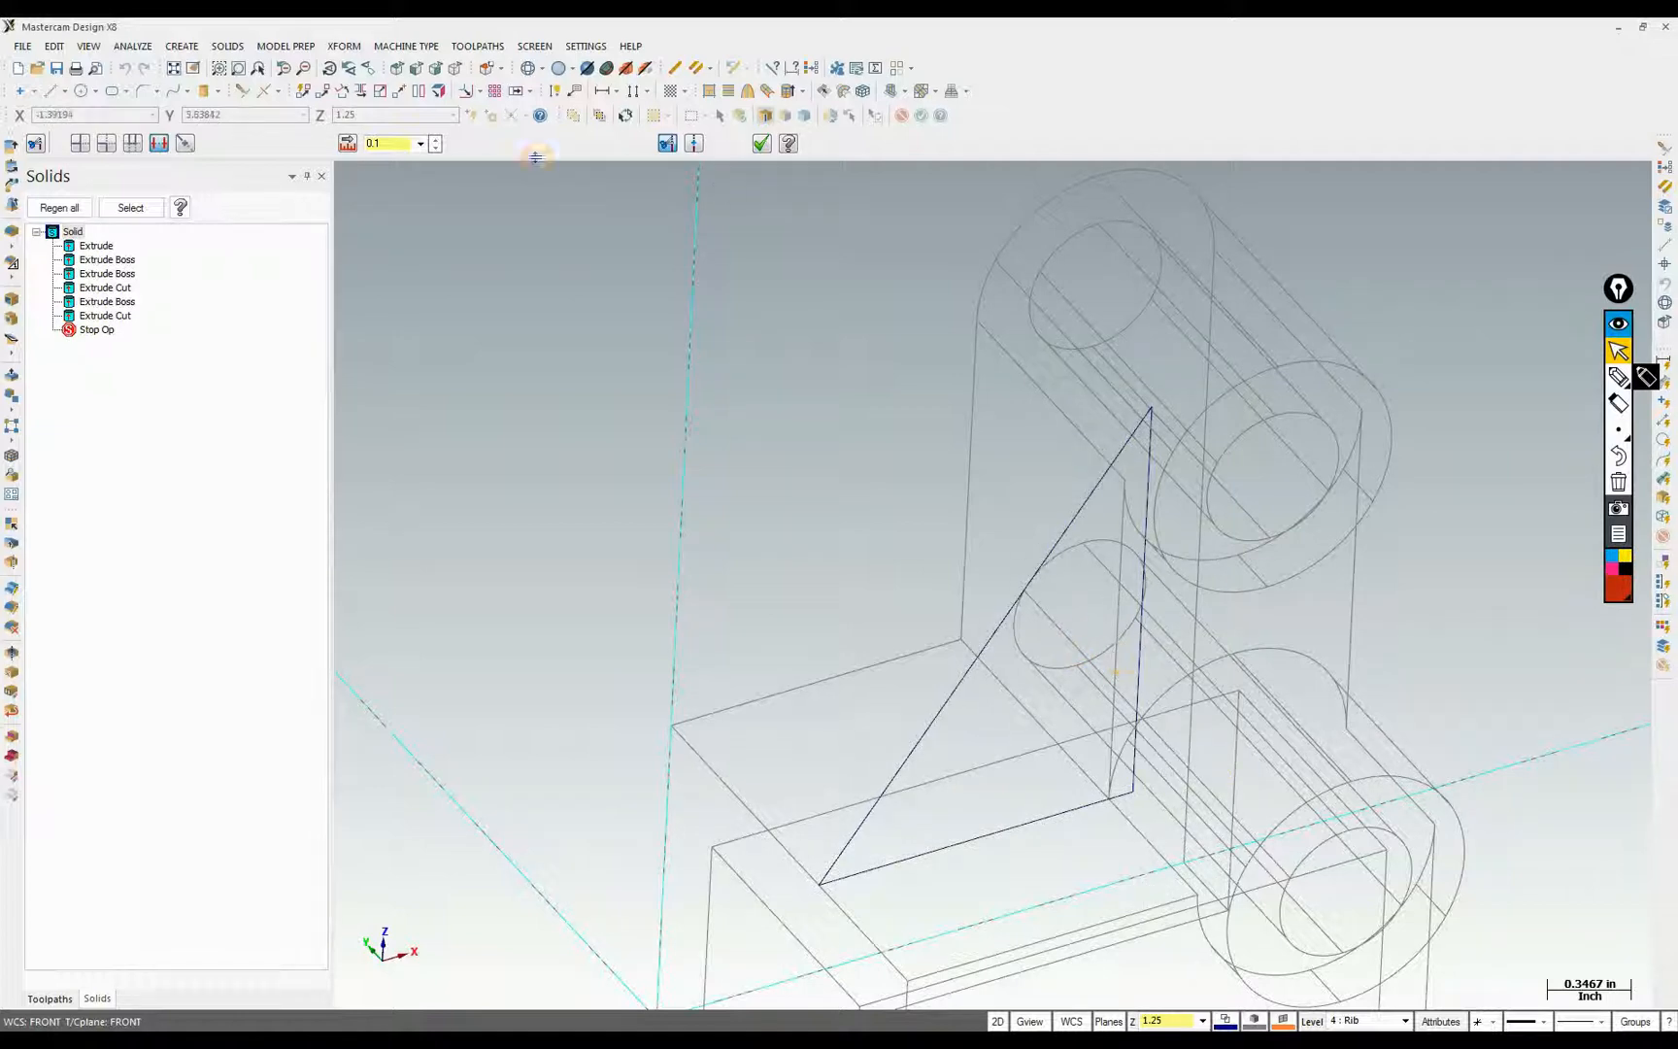
# Shade the model and chain the closed triangular rib profile for a solid extrusion
pyautogui.click(396, 69)
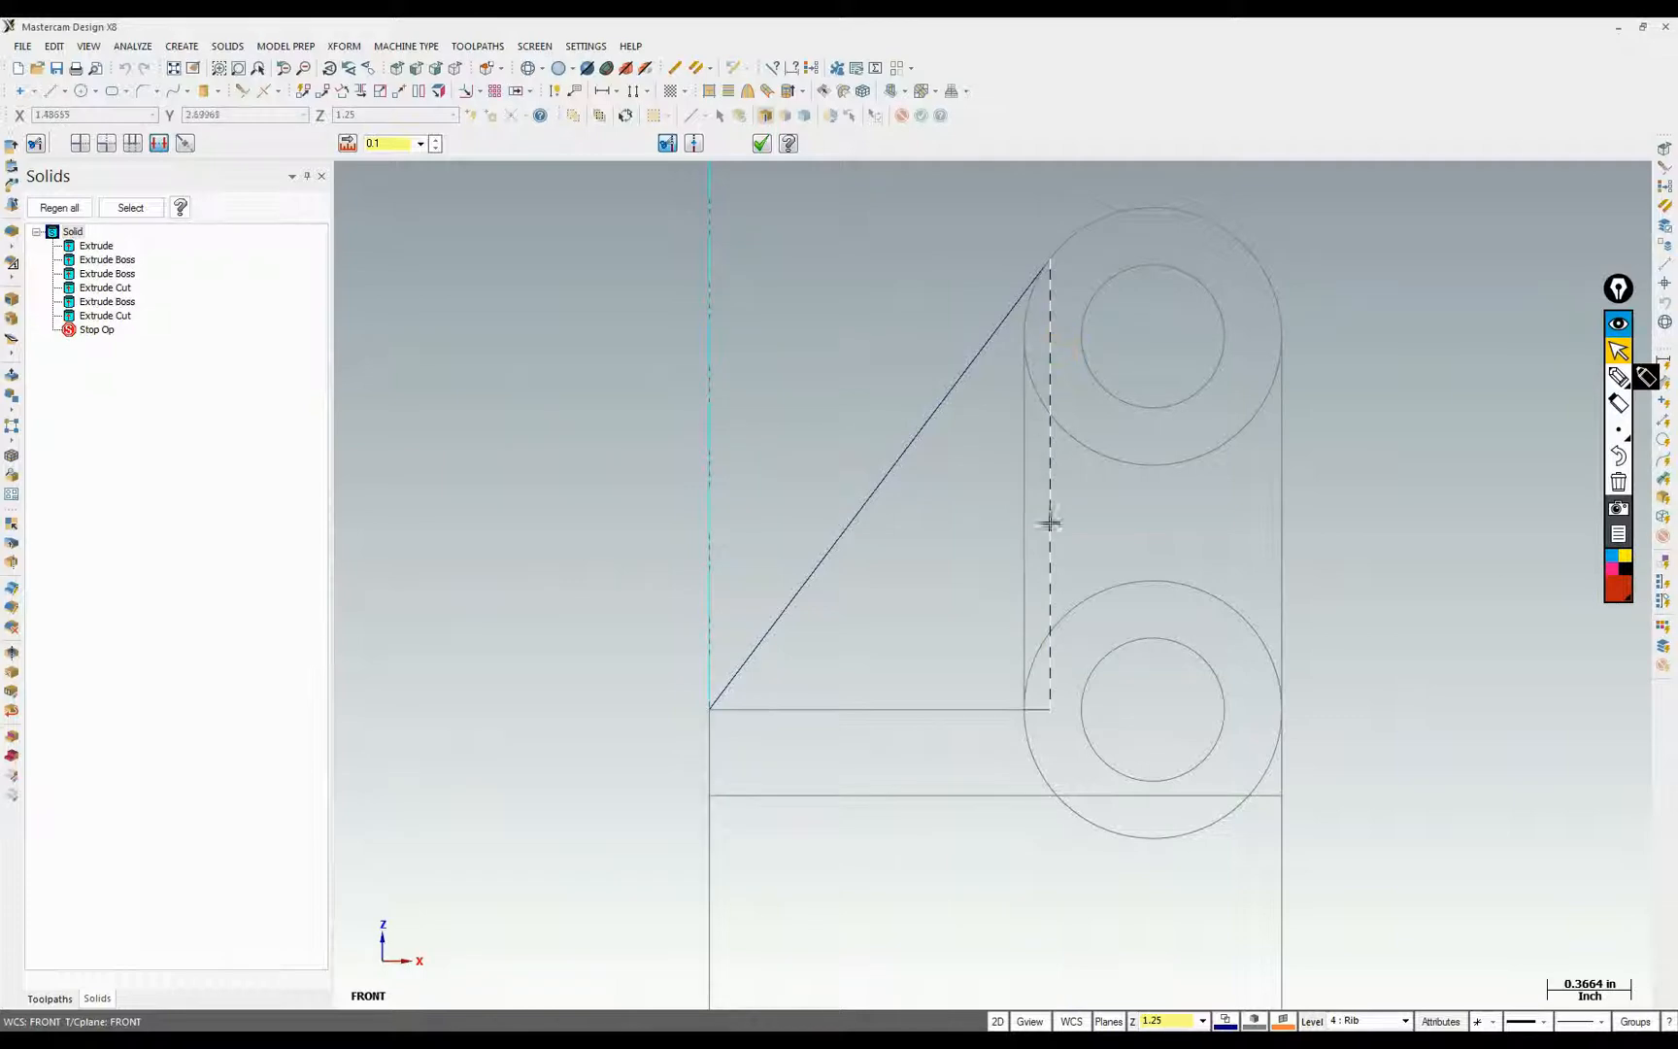
pyautogui.click(1046, 716)
pyautogui.moveTo(1094, 550); pyautogui.dragTo(1204, 529, button='middle')
pyautogui.click(559, 70)
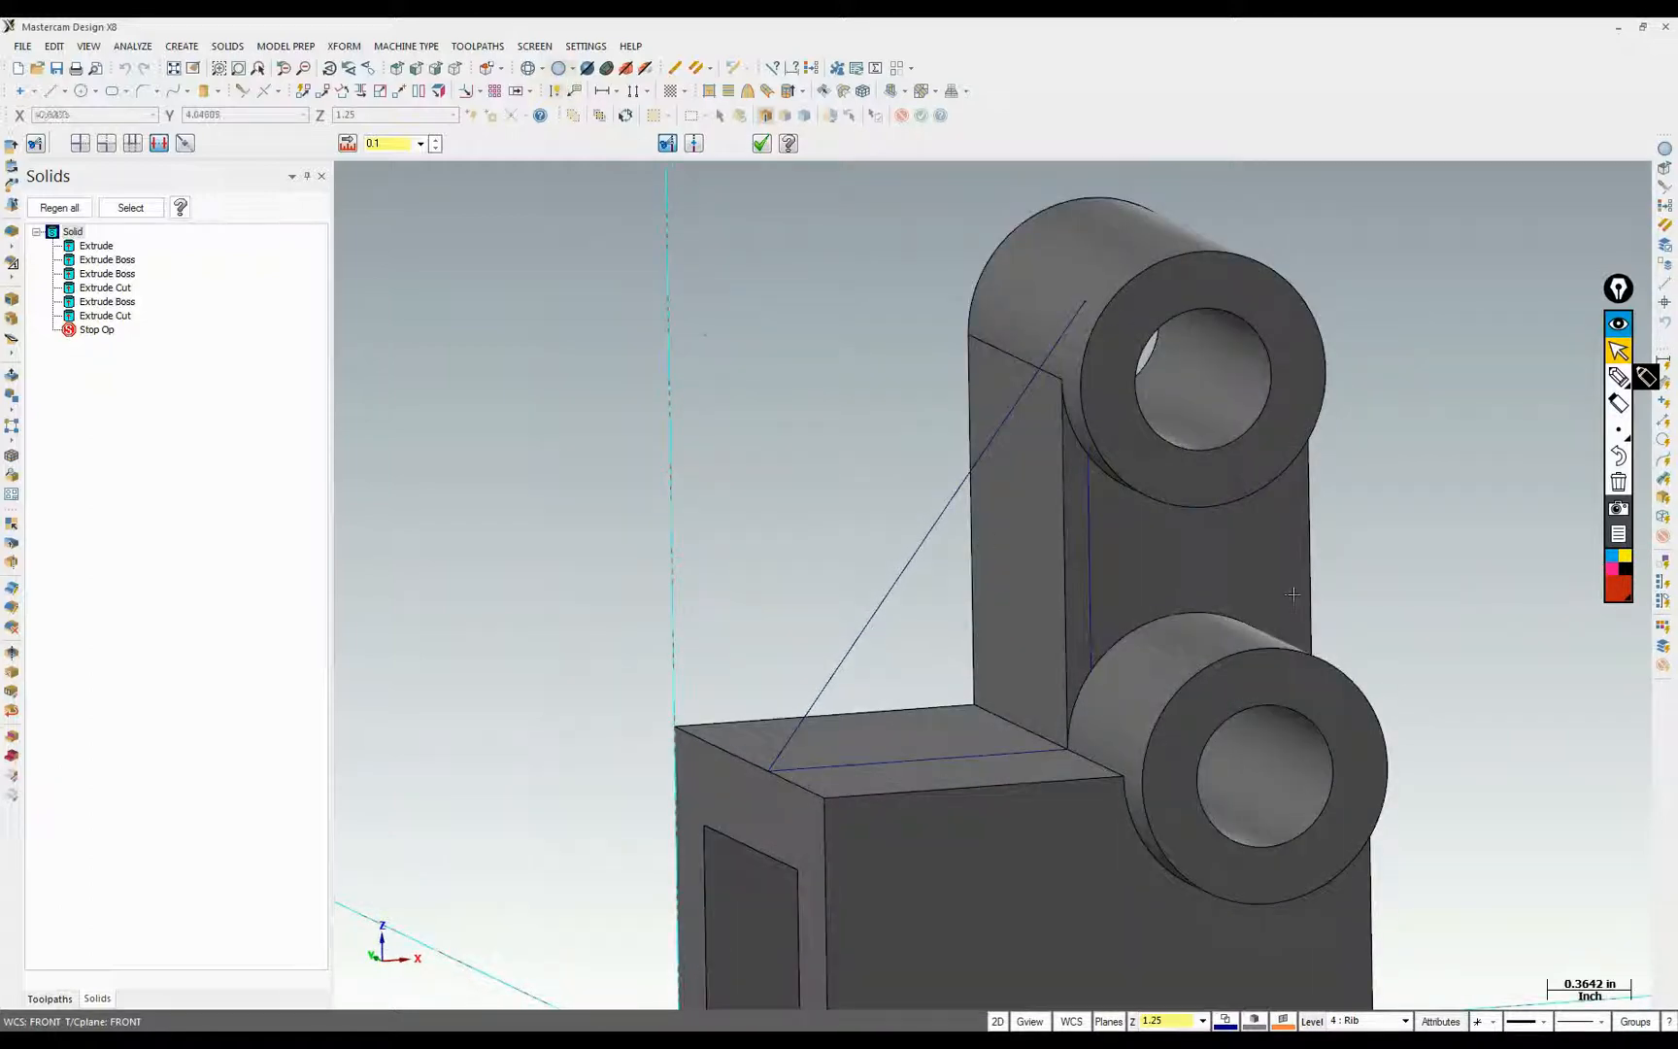
pyautogui.click(1114, 326)
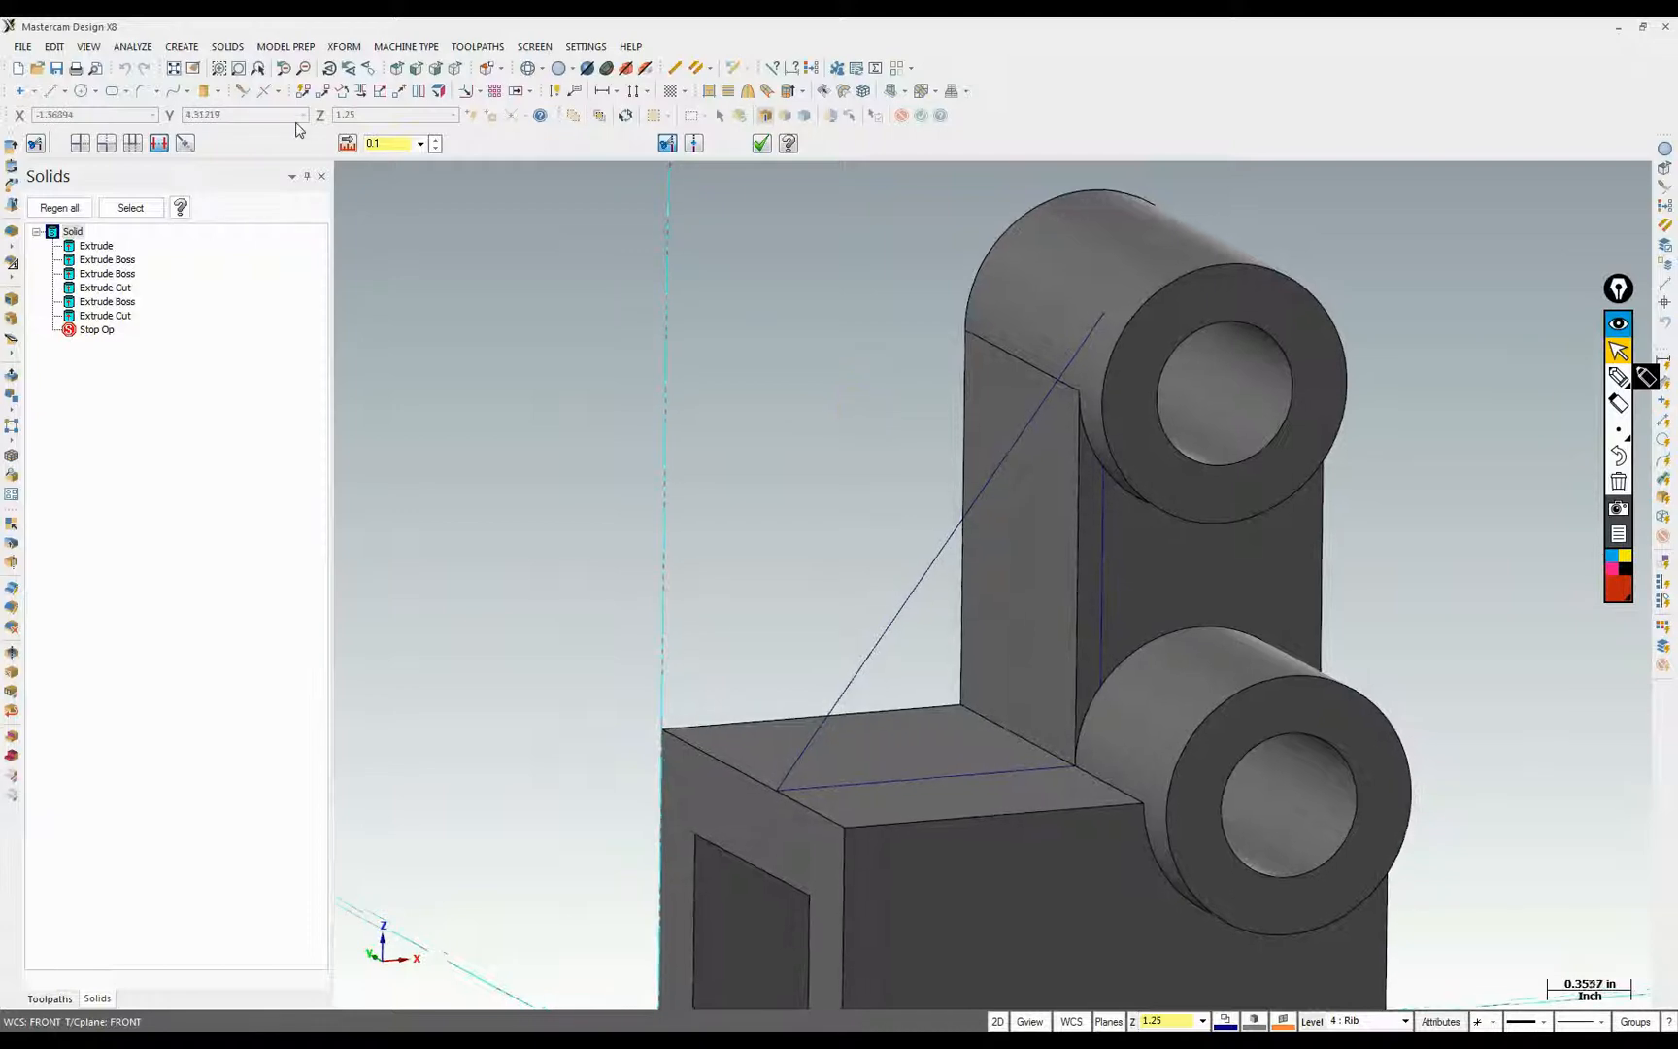
pyautogui.click(227, 46)
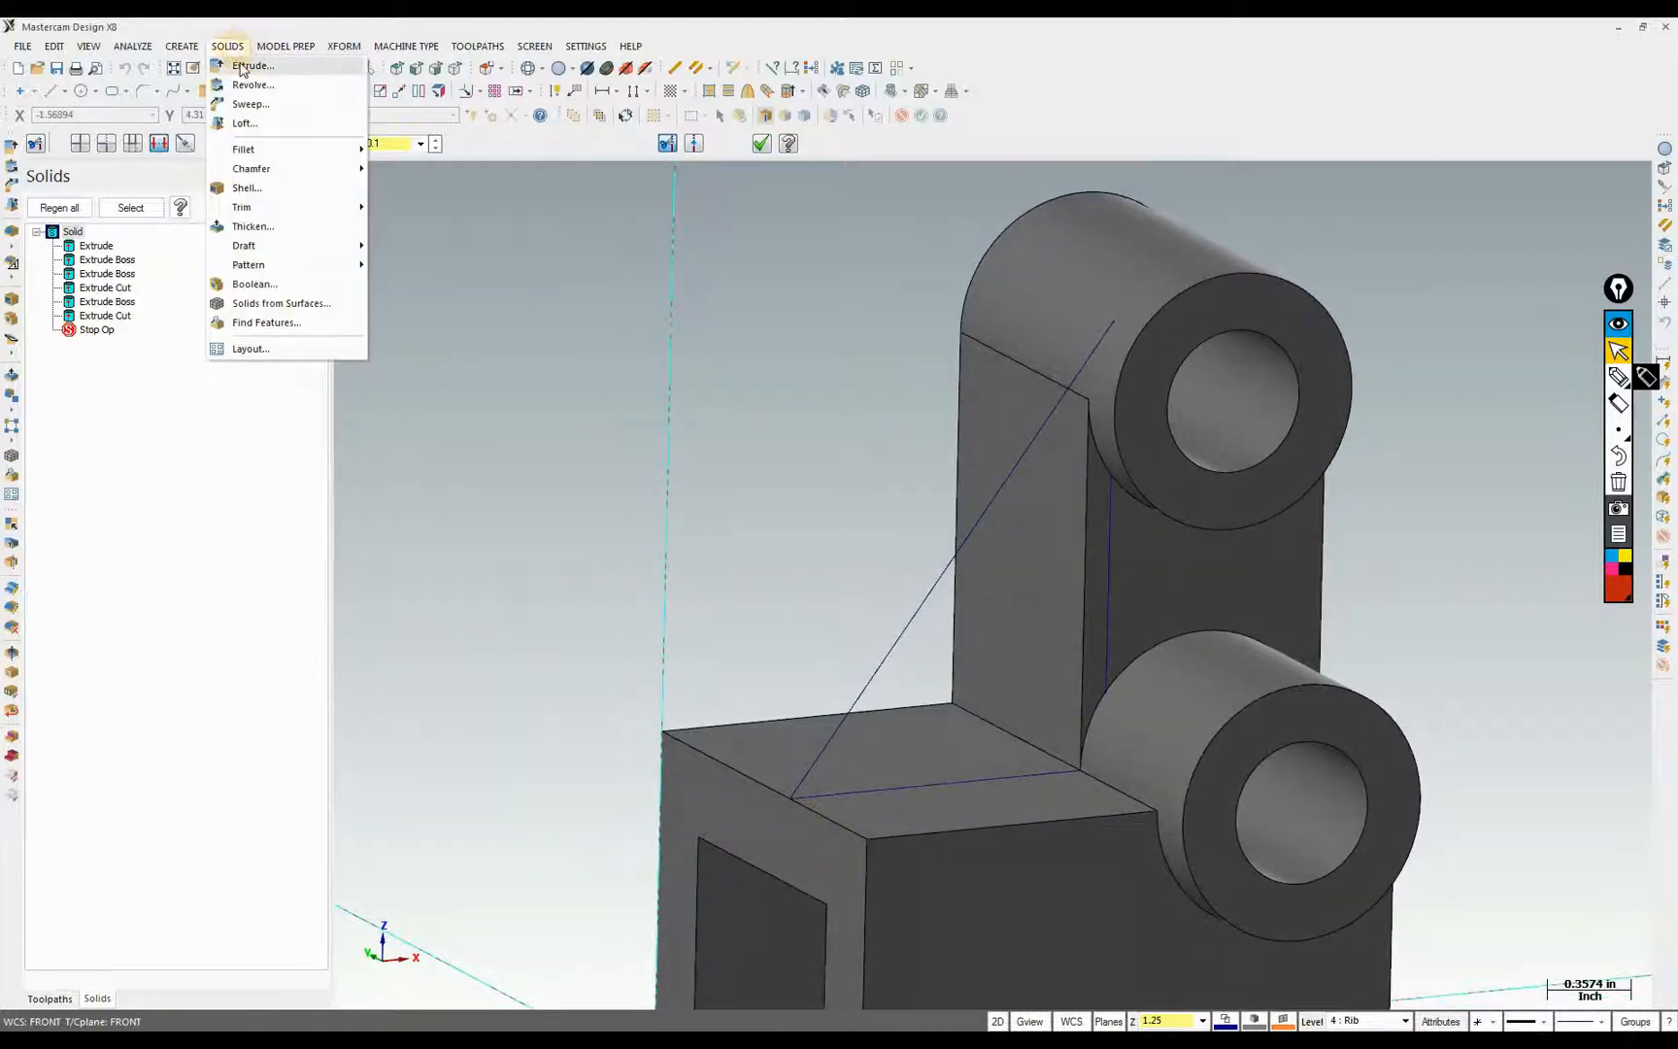
pyautogui.click(251, 63)
pyautogui.click(952, 571)
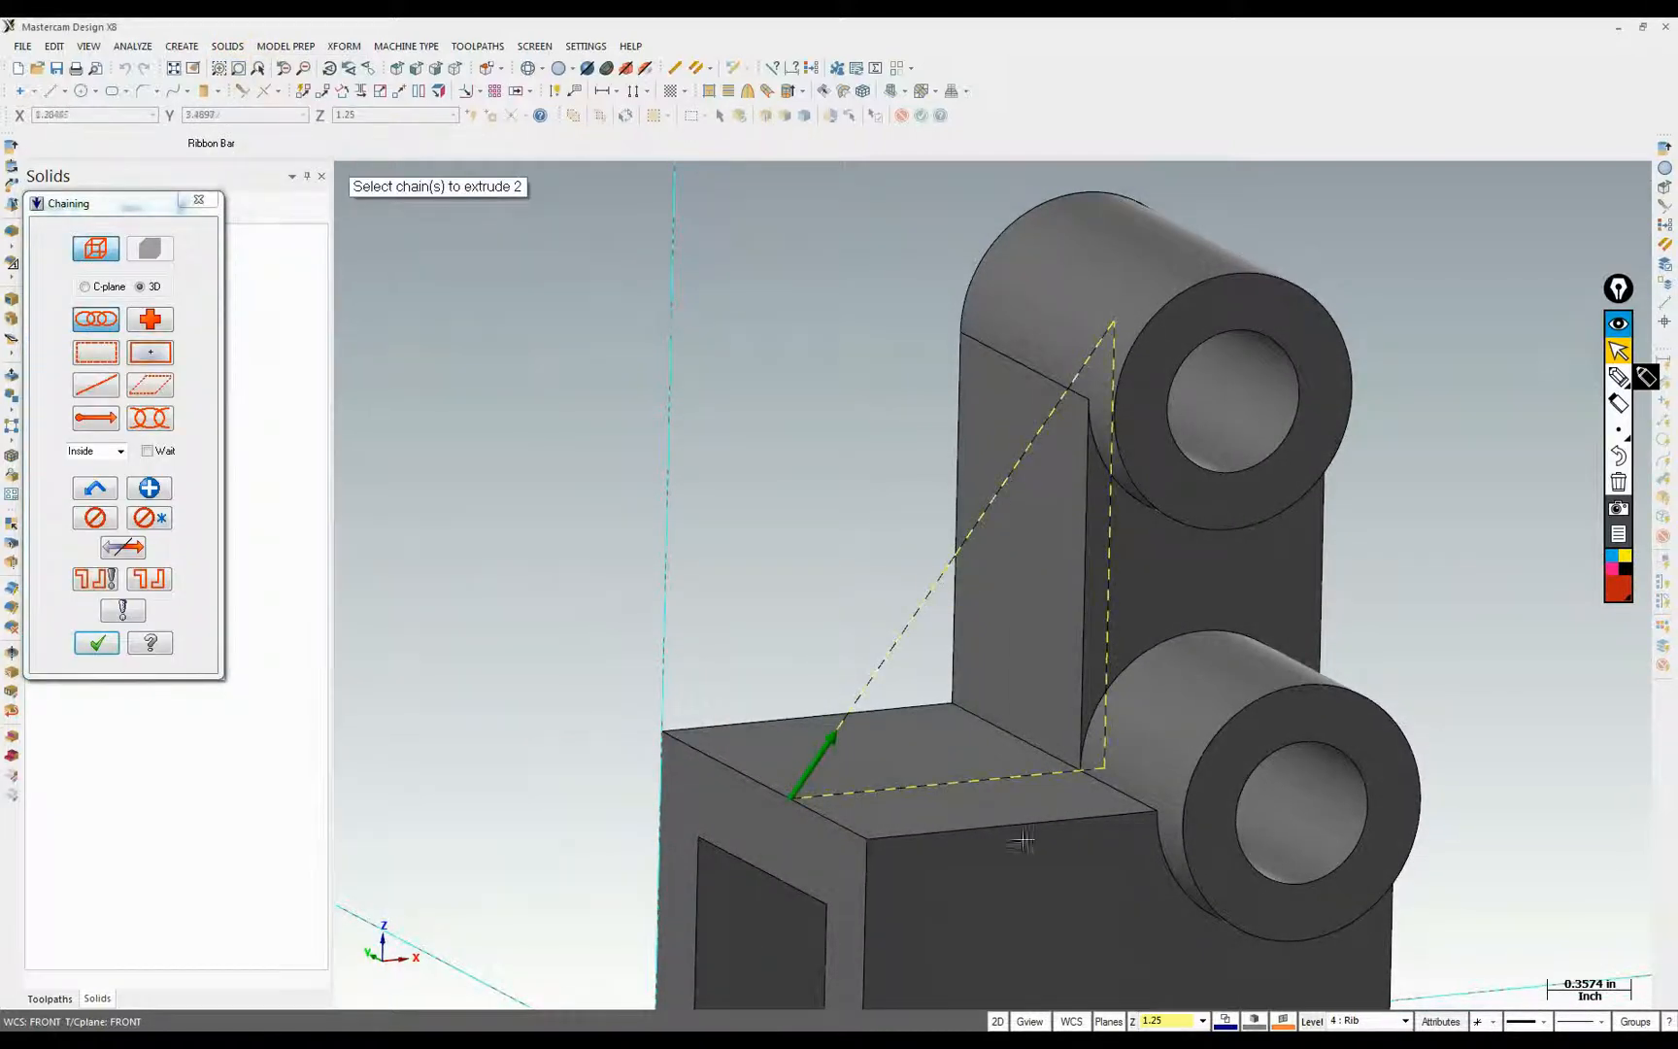
pyautogui.press('Return')
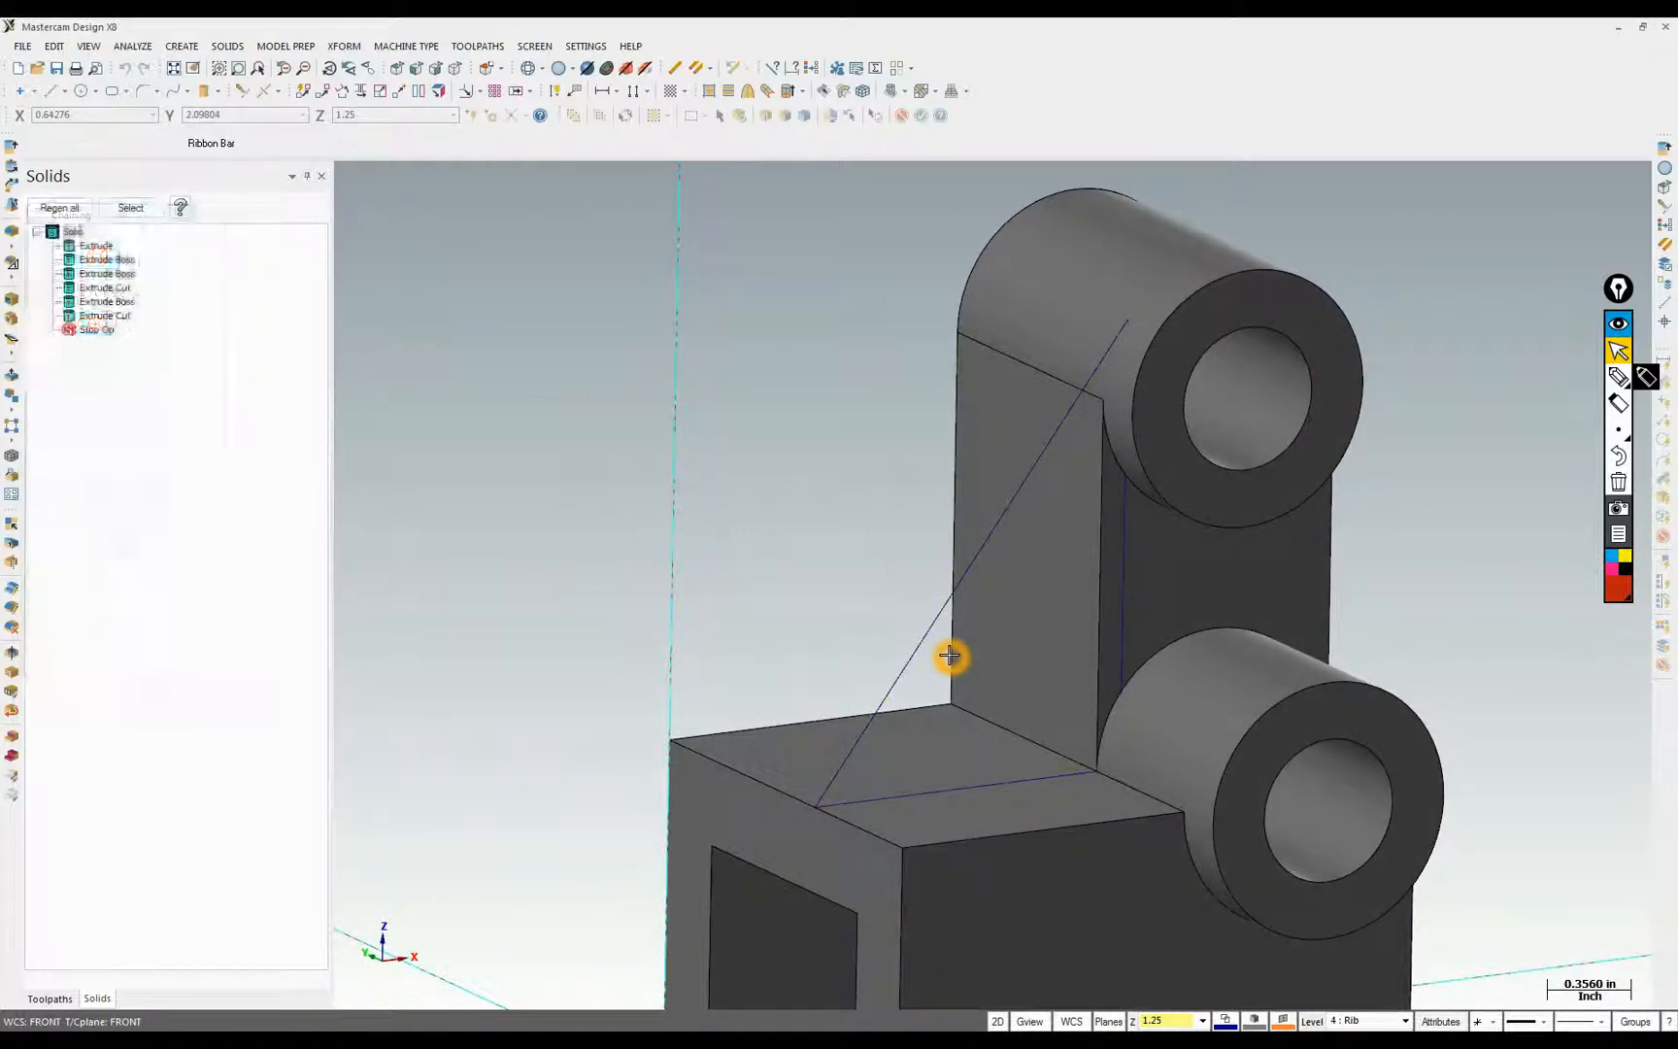
# Extrude the triangular rib chain as an added boss on the solid body with a distance of .313 in
pyautogui.moveTo(949, 656); pyautogui.dragTo(1039, 643, button='middle')
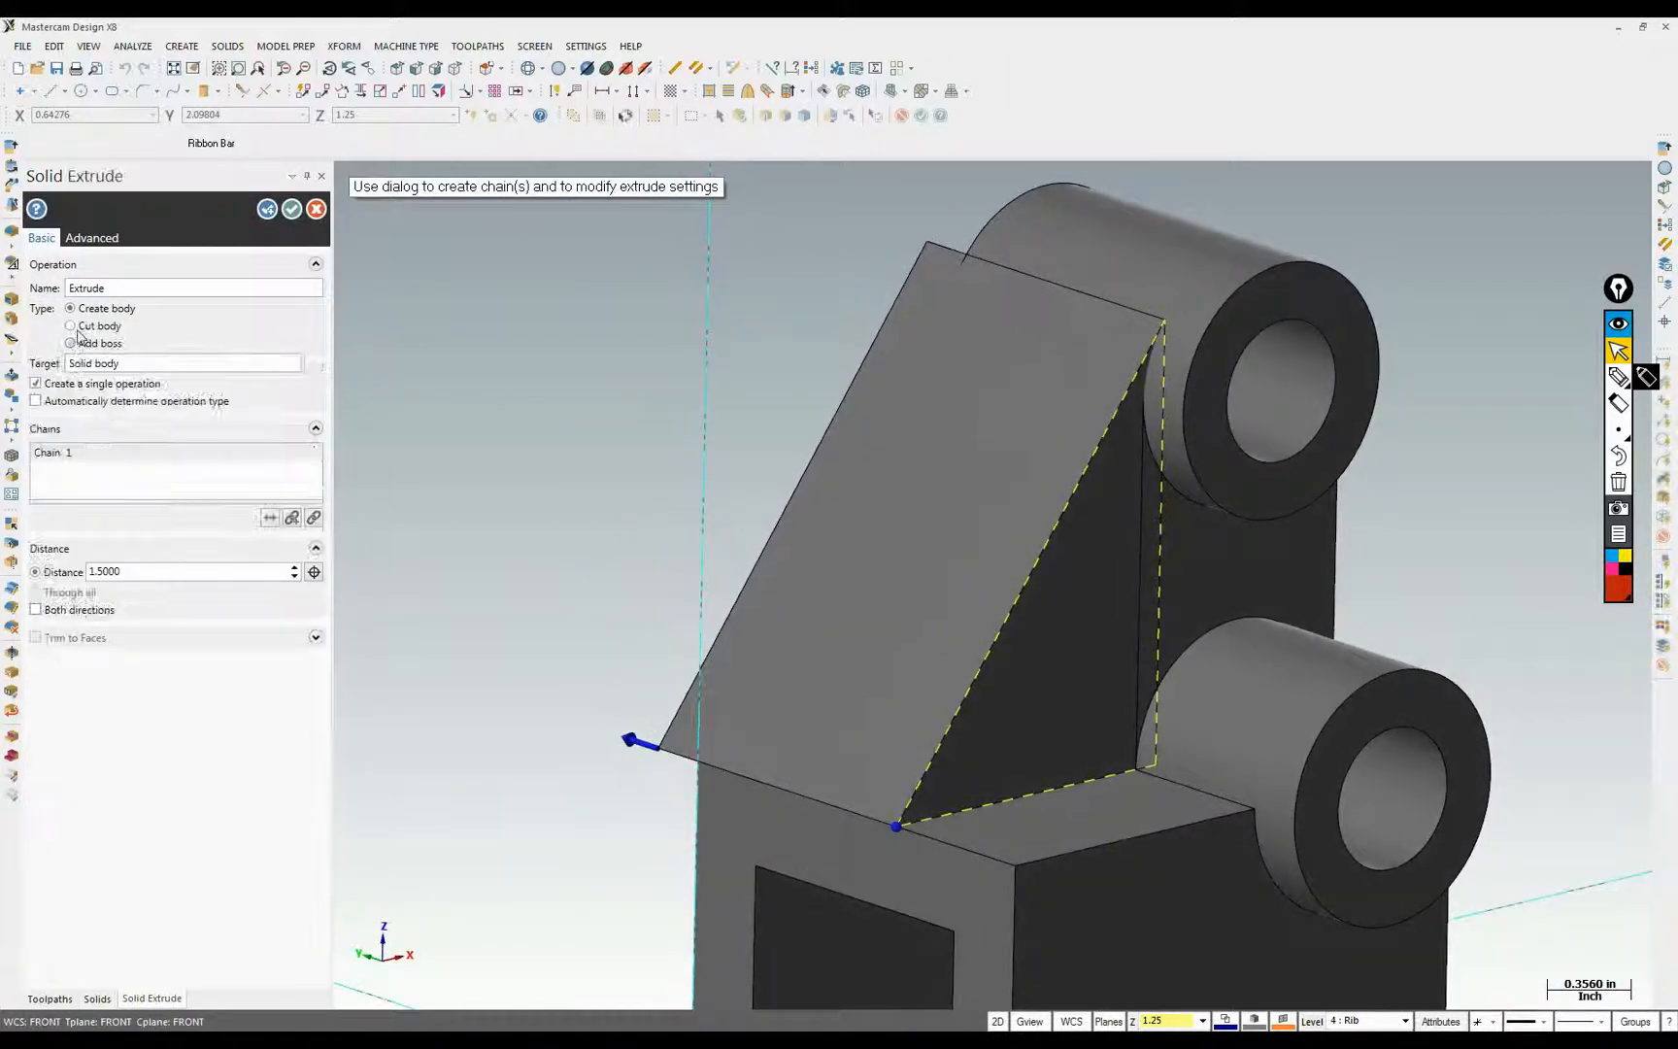
pyautogui.click(79, 343)
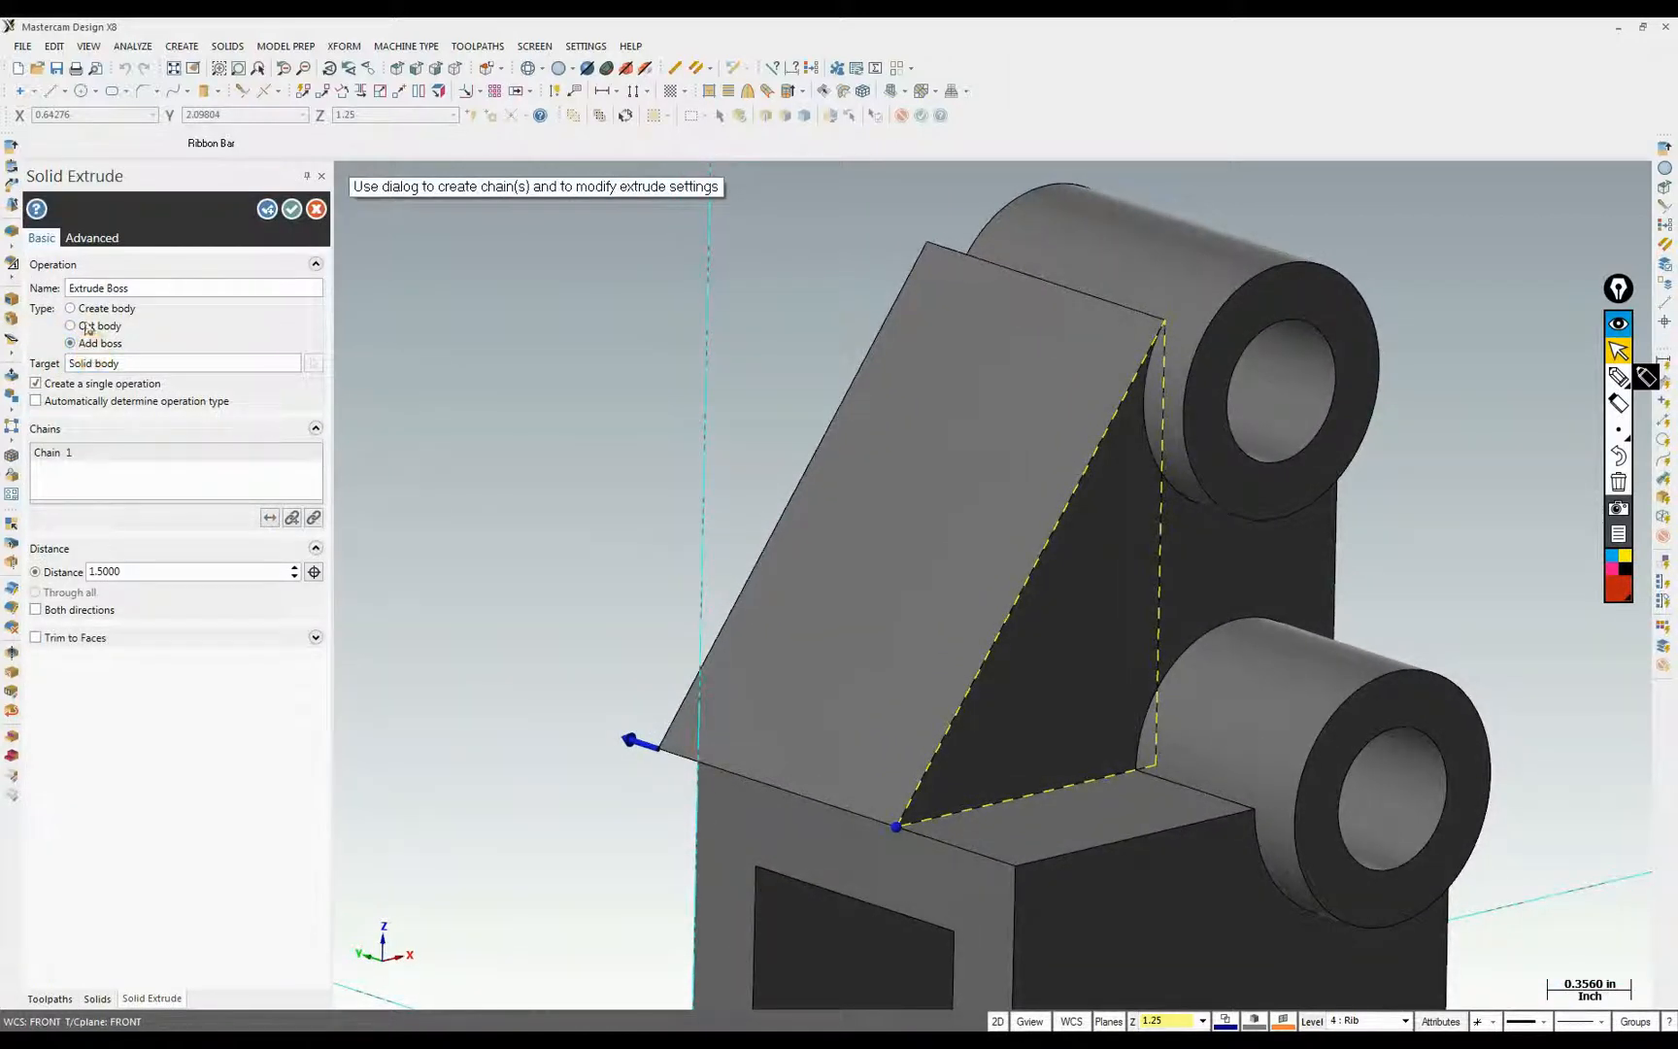
pyautogui.doubleClick(126, 574)
pyautogui.hotkey('alt', 'Tab')
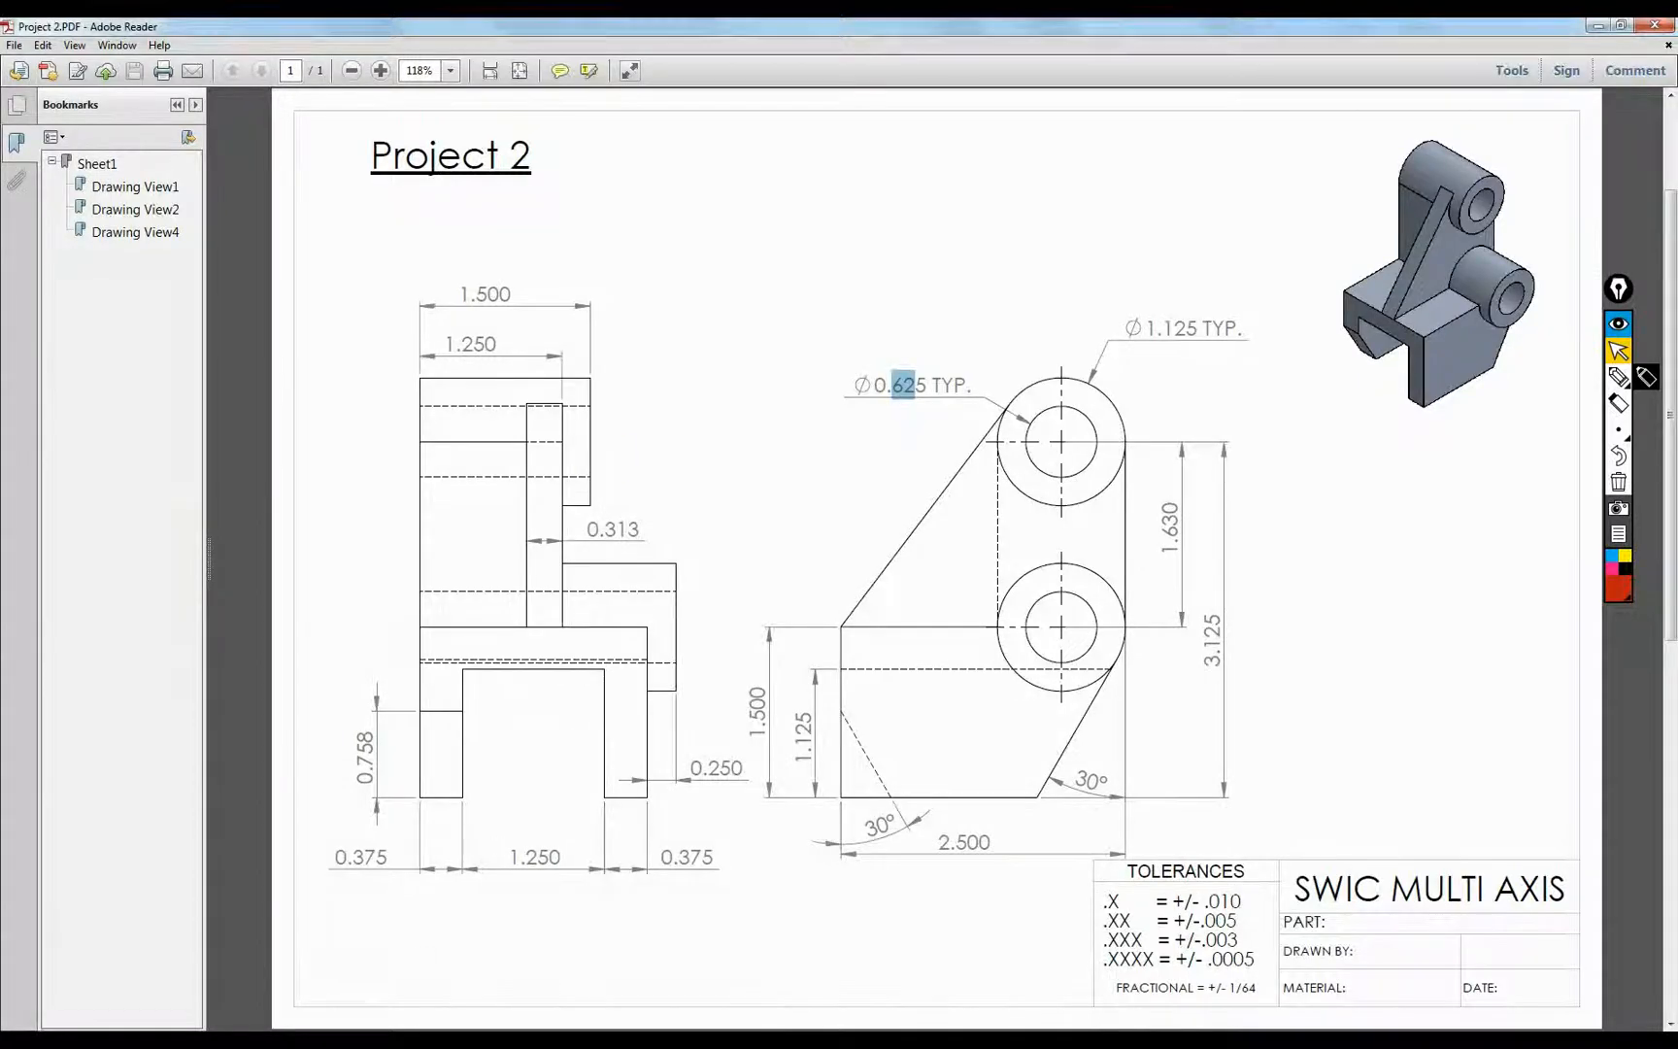
pyautogui.hotkey('alt', 'Tab')
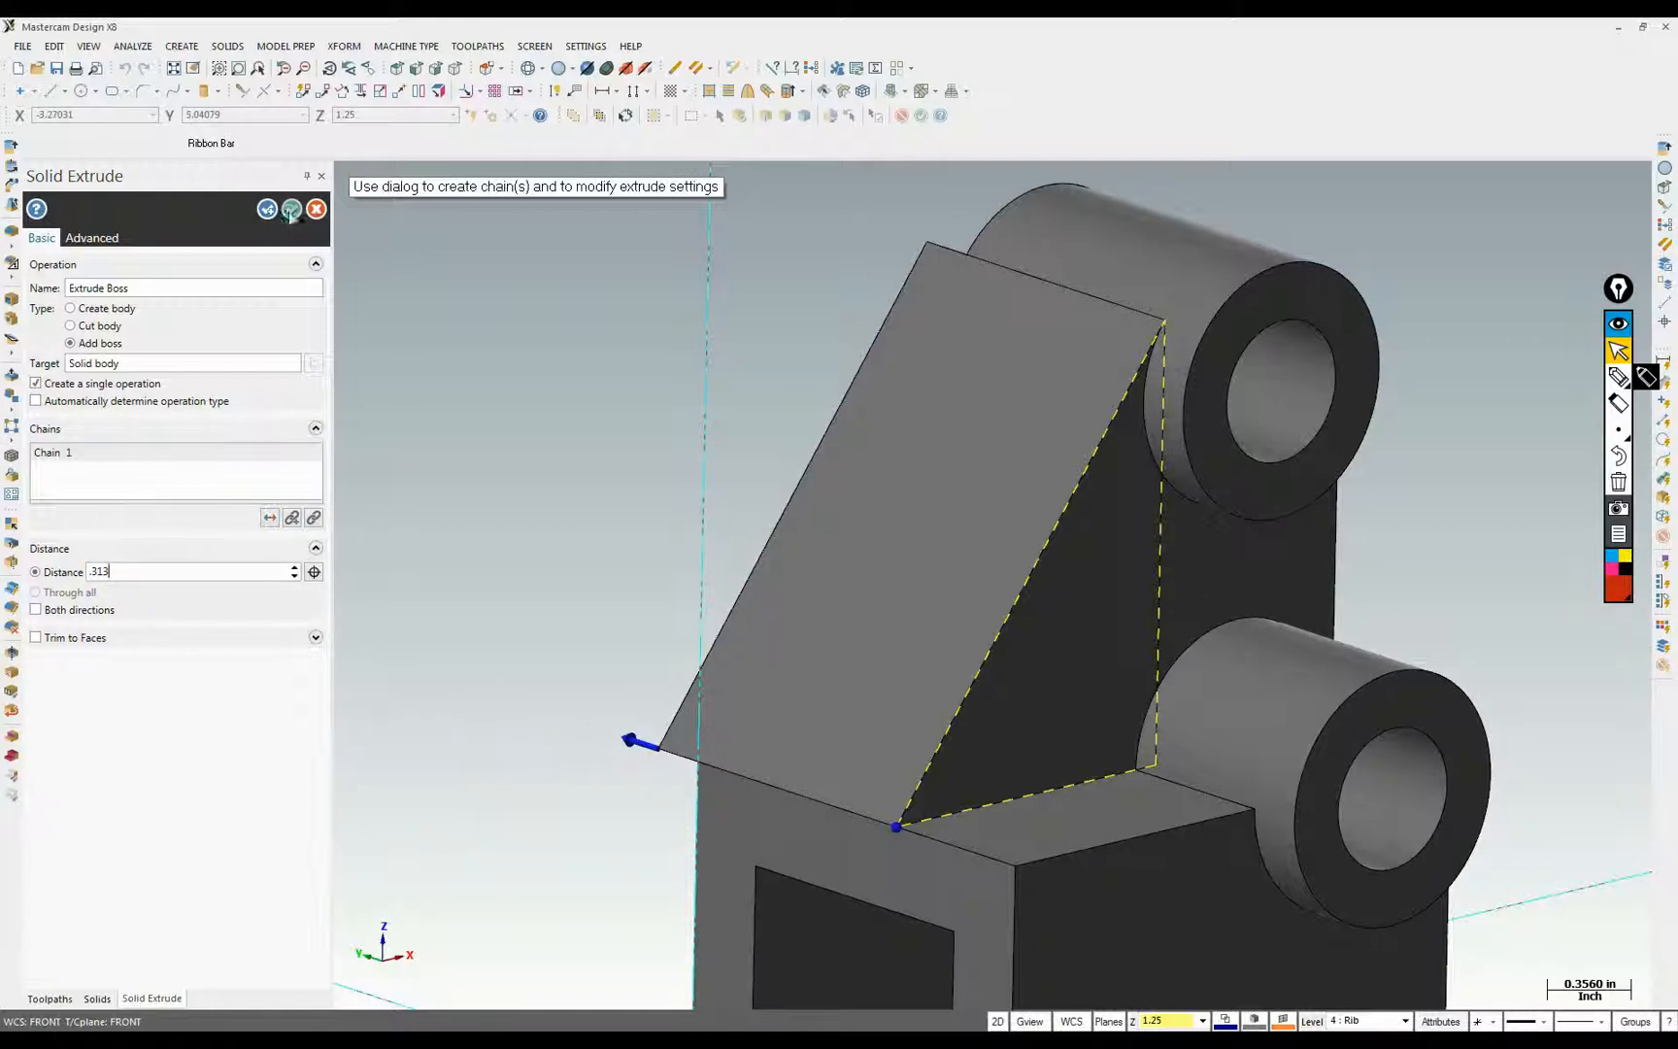
pyautogui.click(291, 211)
pyautogui.moveTo(517, 498); pyautogui.dragTo(1090, 740, button='middle')
# Make level 1 (CAD) the main level and hide level 4 (Rib)
pyautogui.click(1312, 1022)
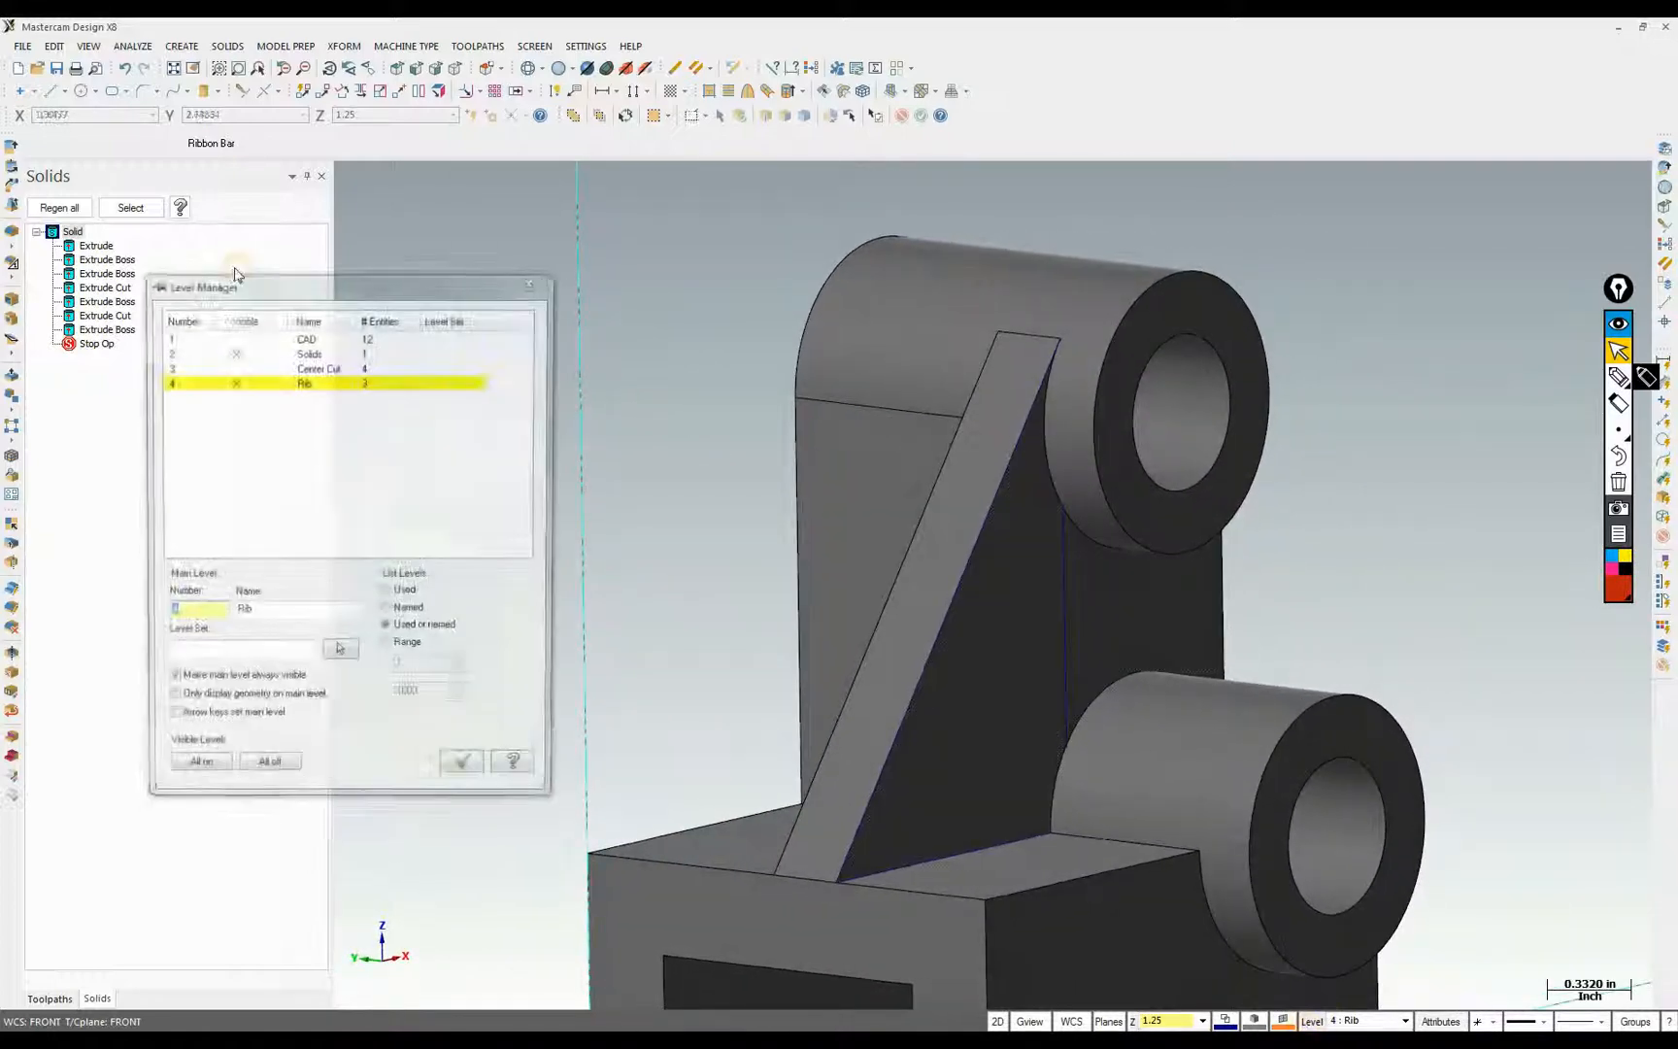
pyautogui.click(205, 340)
pyautogui.click(234, 382)
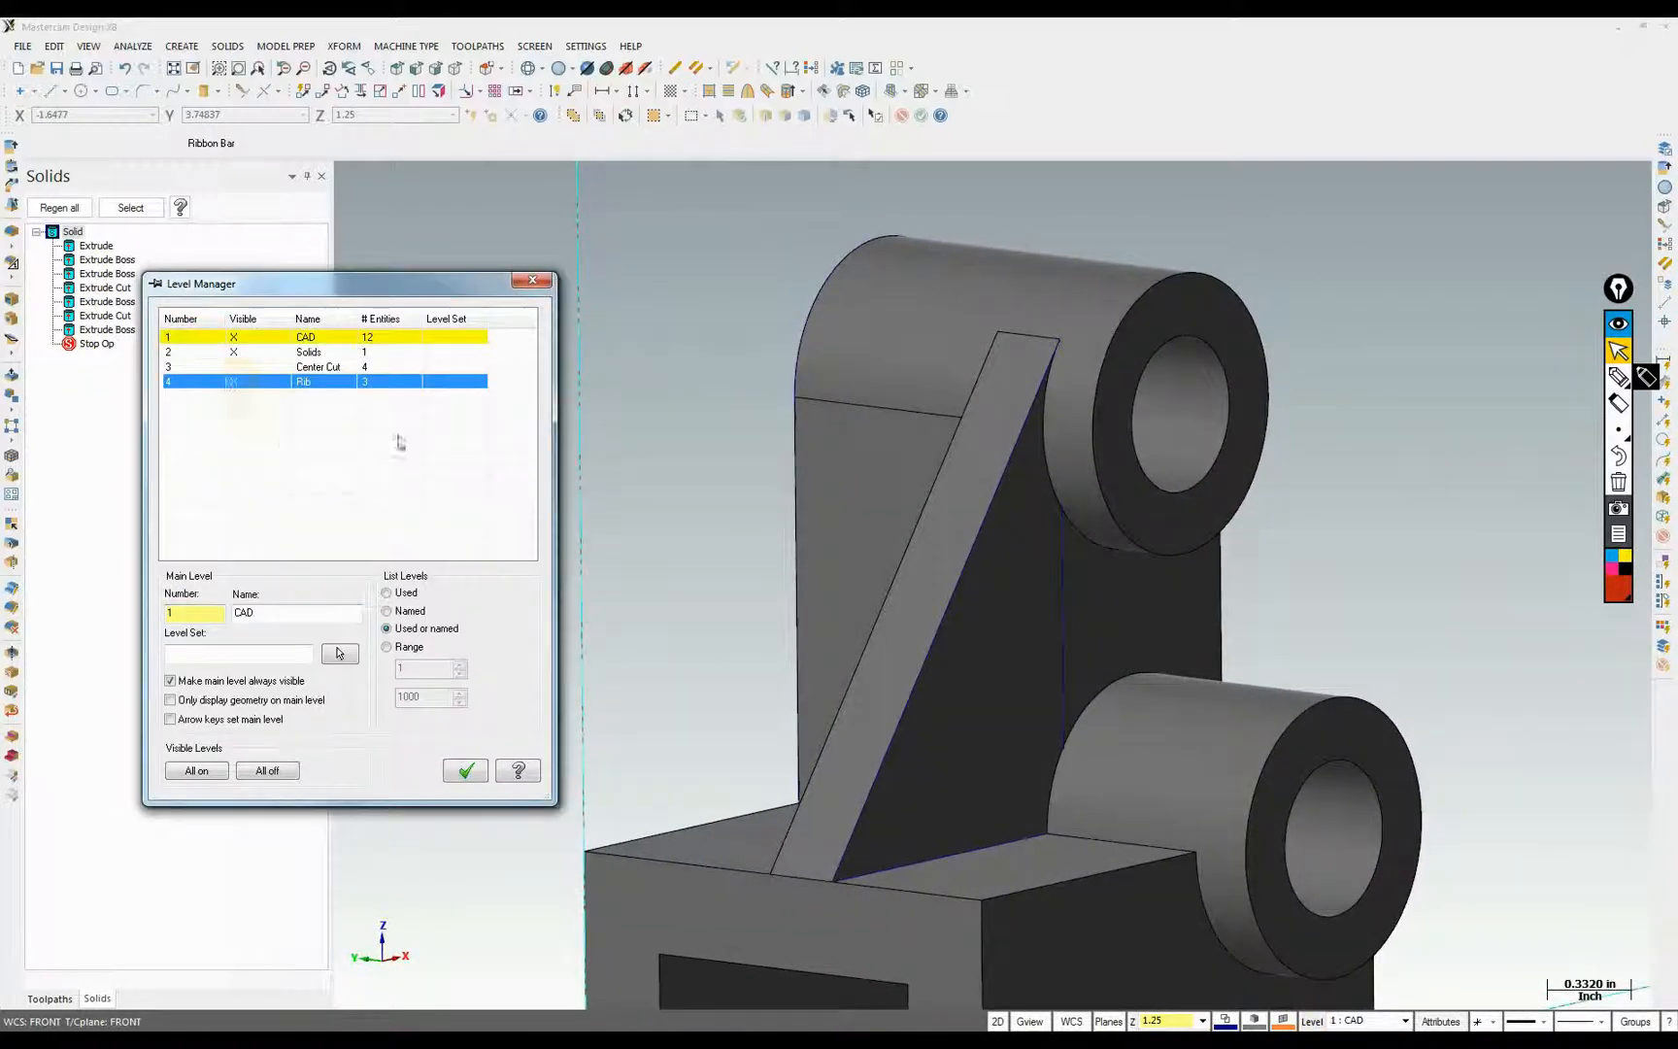
pyautogui.click(467, 770)
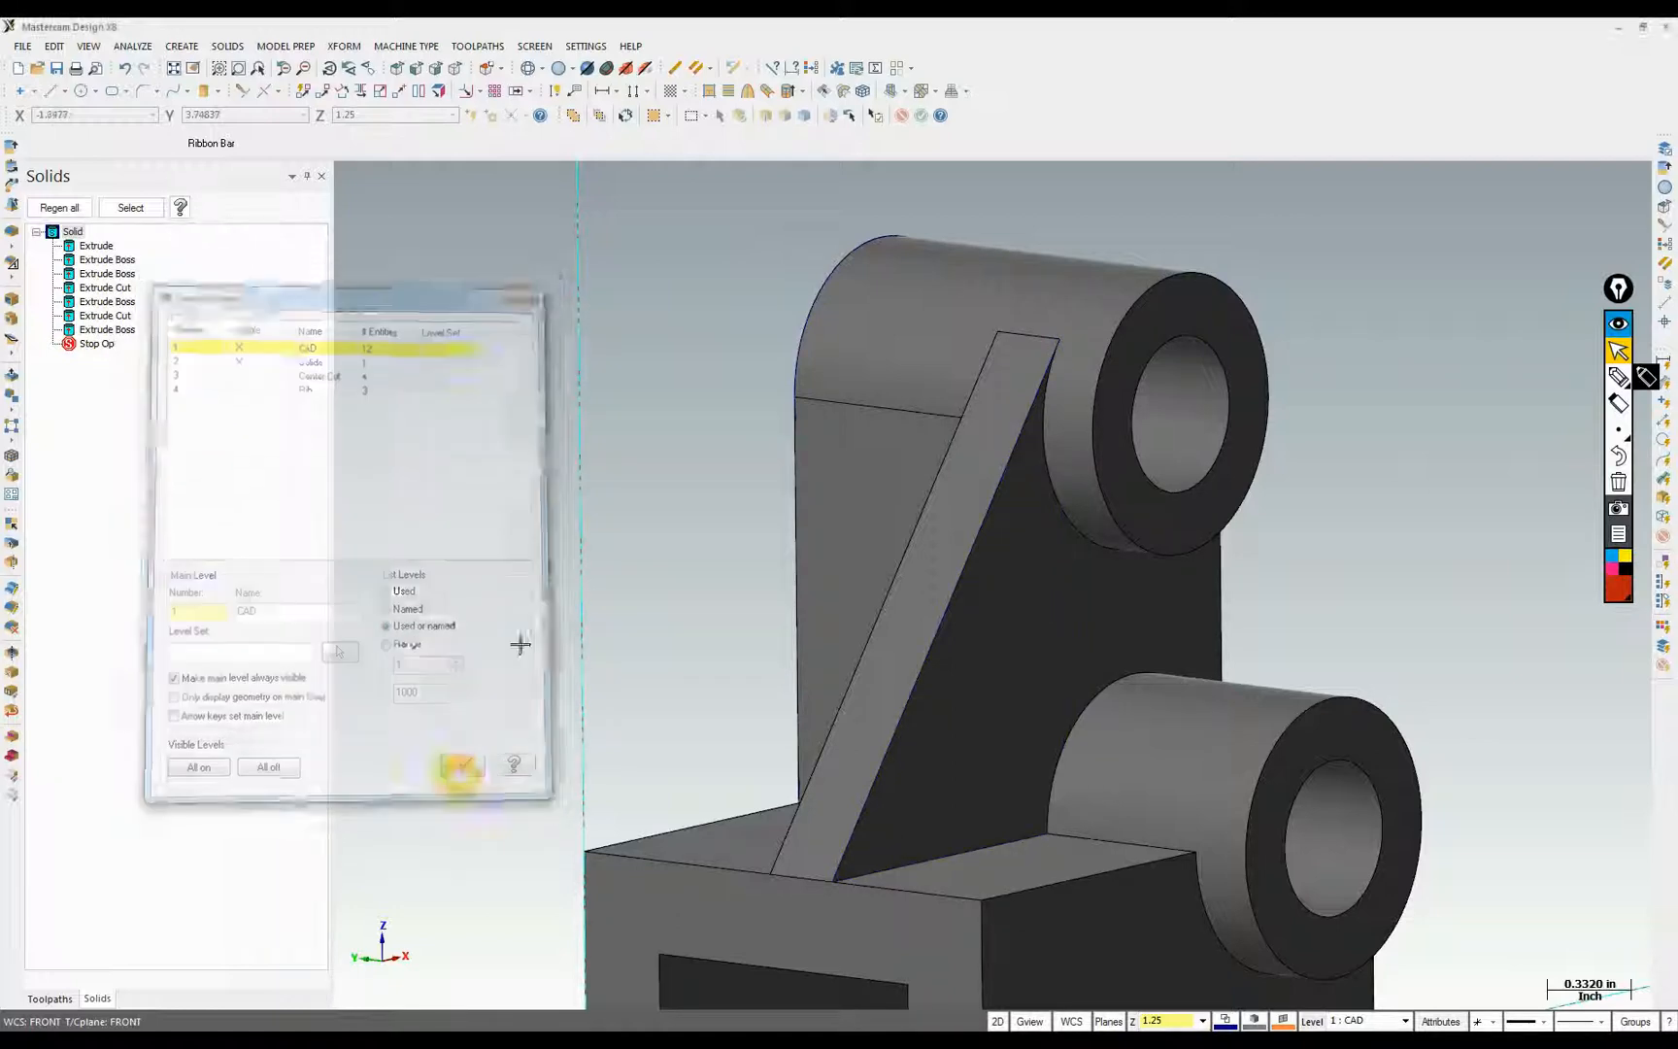
# Create level 5 named Large Wedge Cut and make it the main level
pyautogui.scroll(-3, 547, 591)
pyautogui.moveTo(1254, 871); pyautogui.dragTo(1218, 847, button='middle')
pyautogui.click(673, 768)
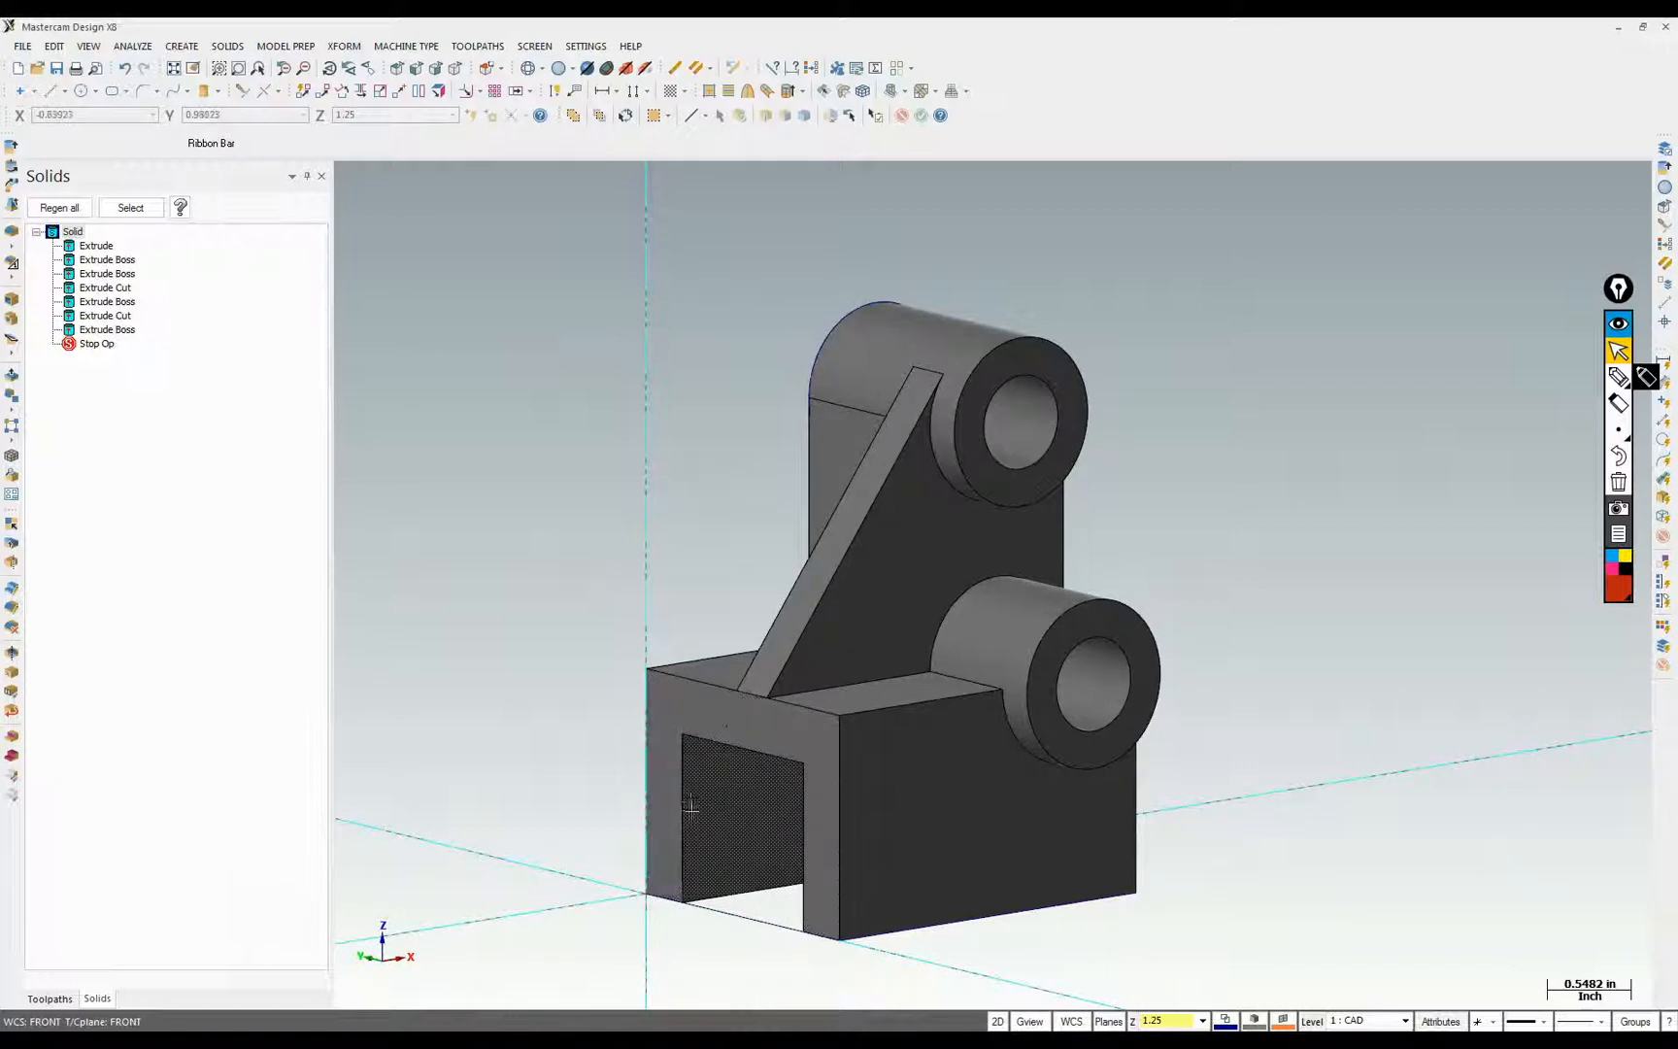
pyautogui.moveTo(785, 893); pyautogui.dragTo(902, 559, button='middle')
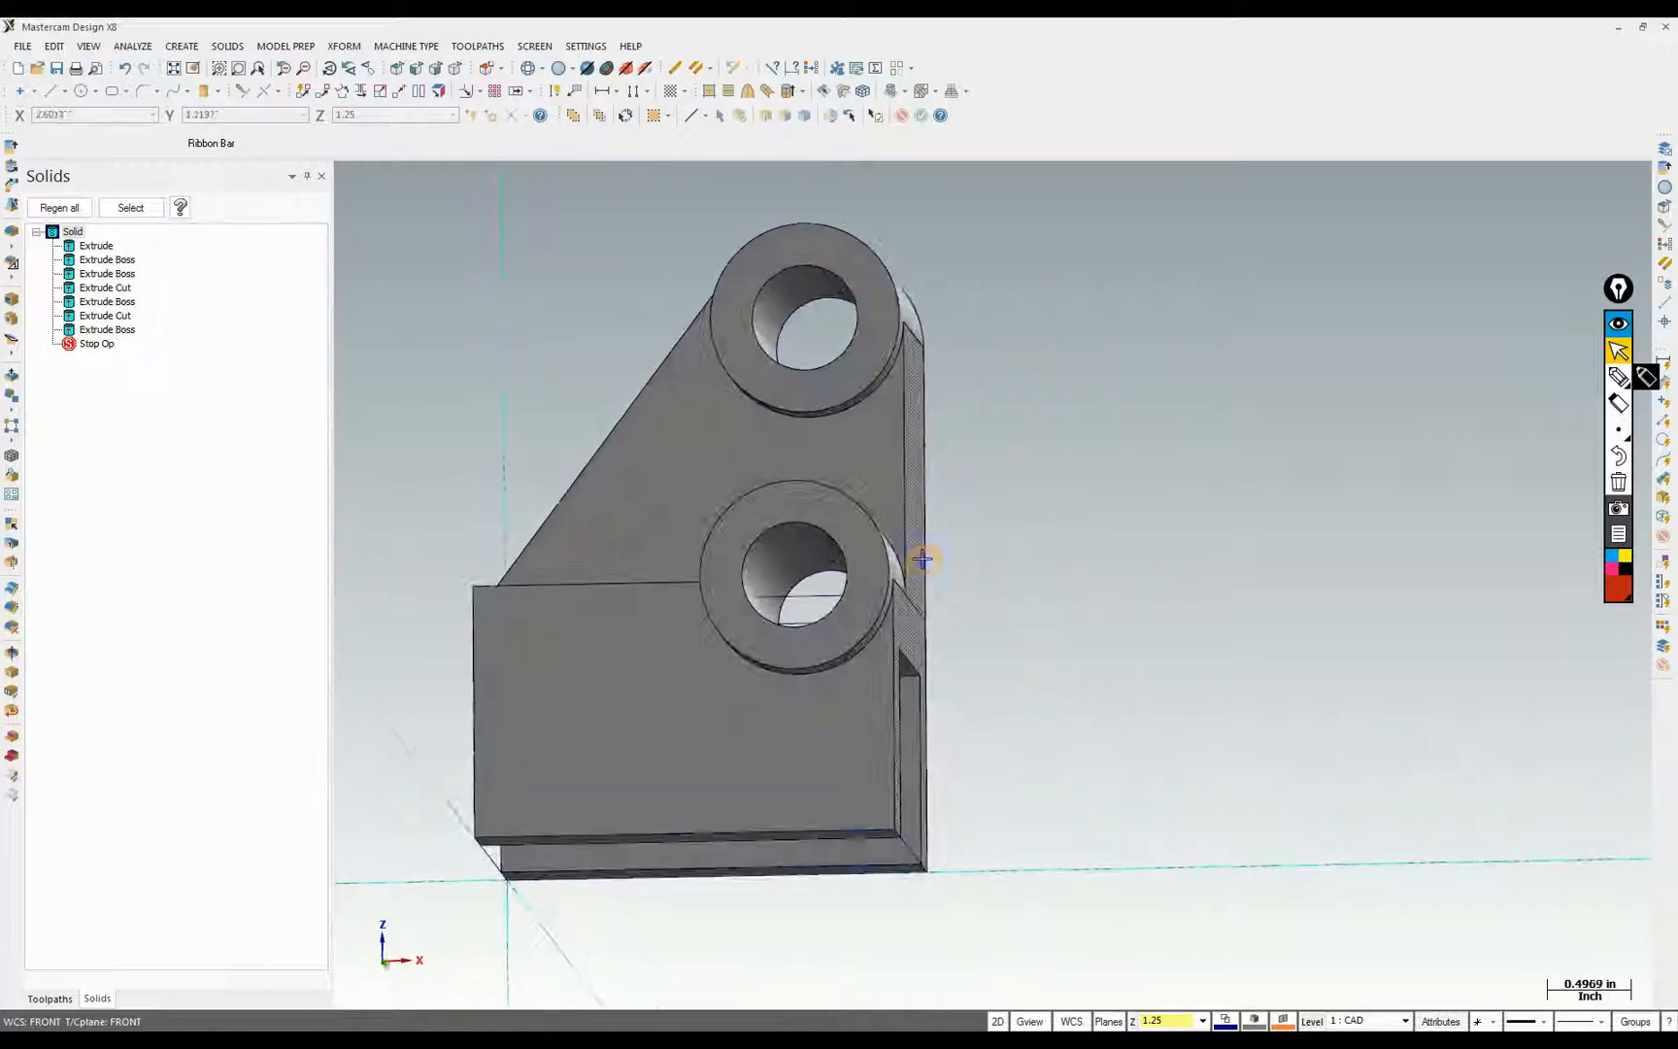
pyautogui.moveTo(877, 774); pyautogui.dragTo(799, 776, button='middle')
pyautogui.click(1312, 1020)
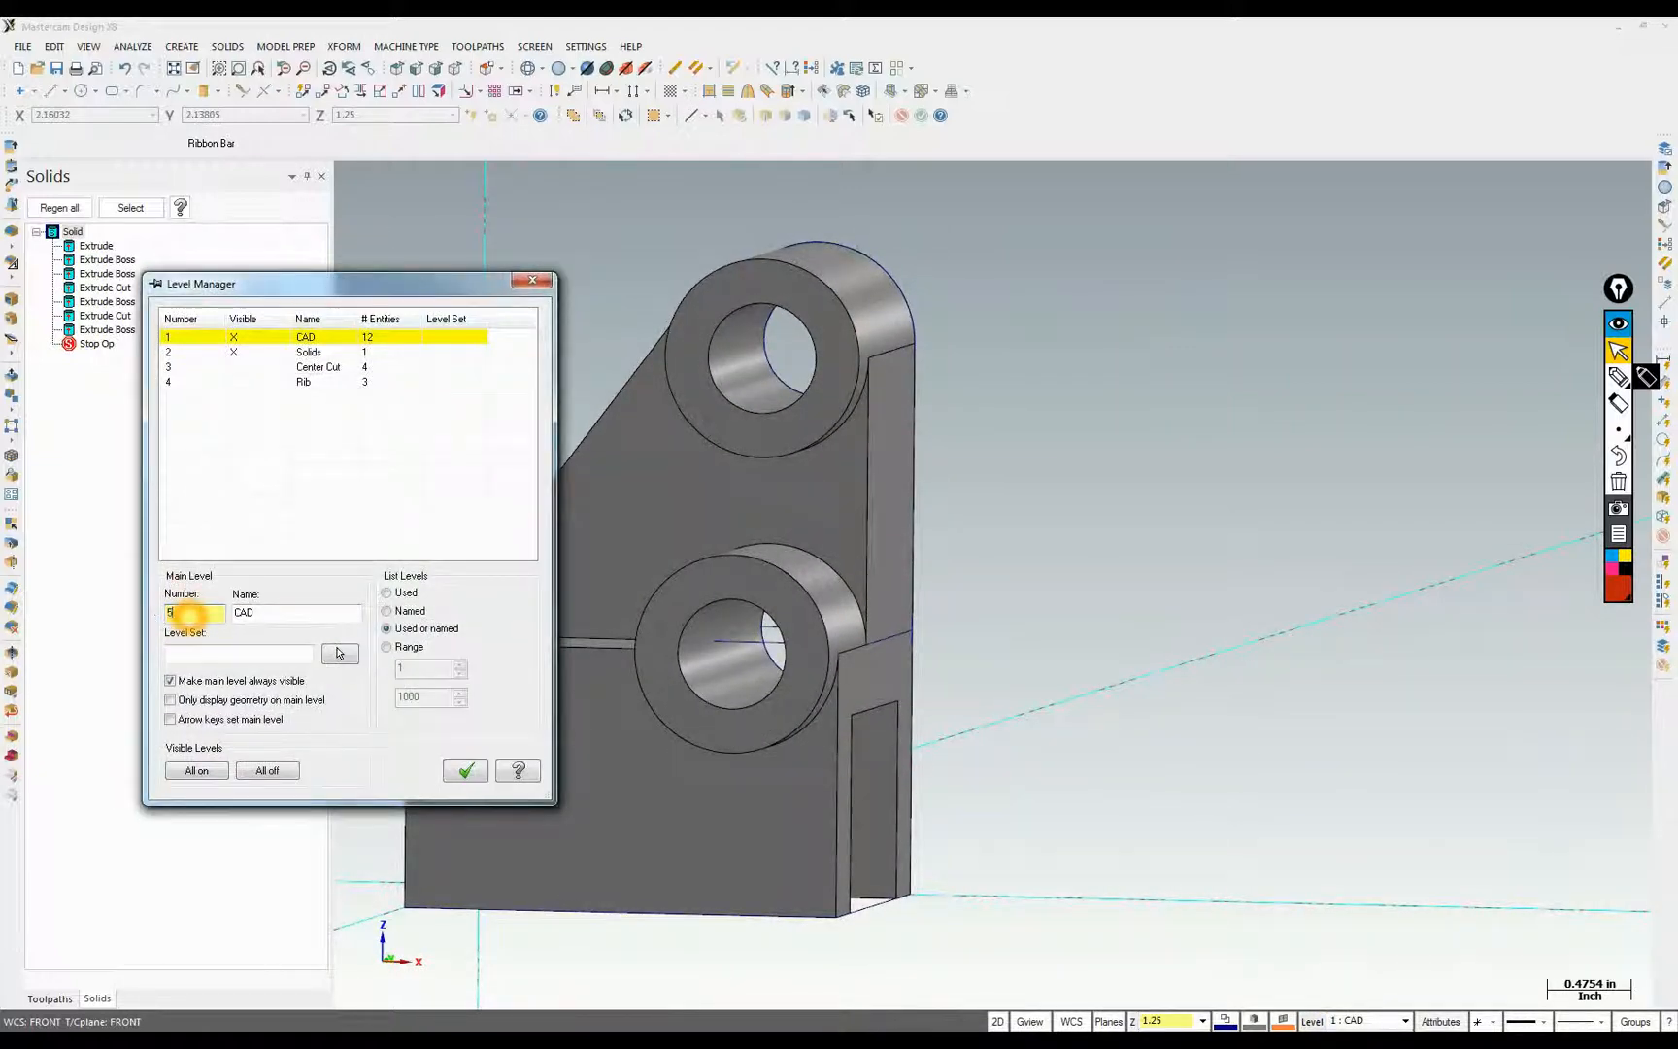
pyautogui.write('5')
pyautogui.press('Tab')
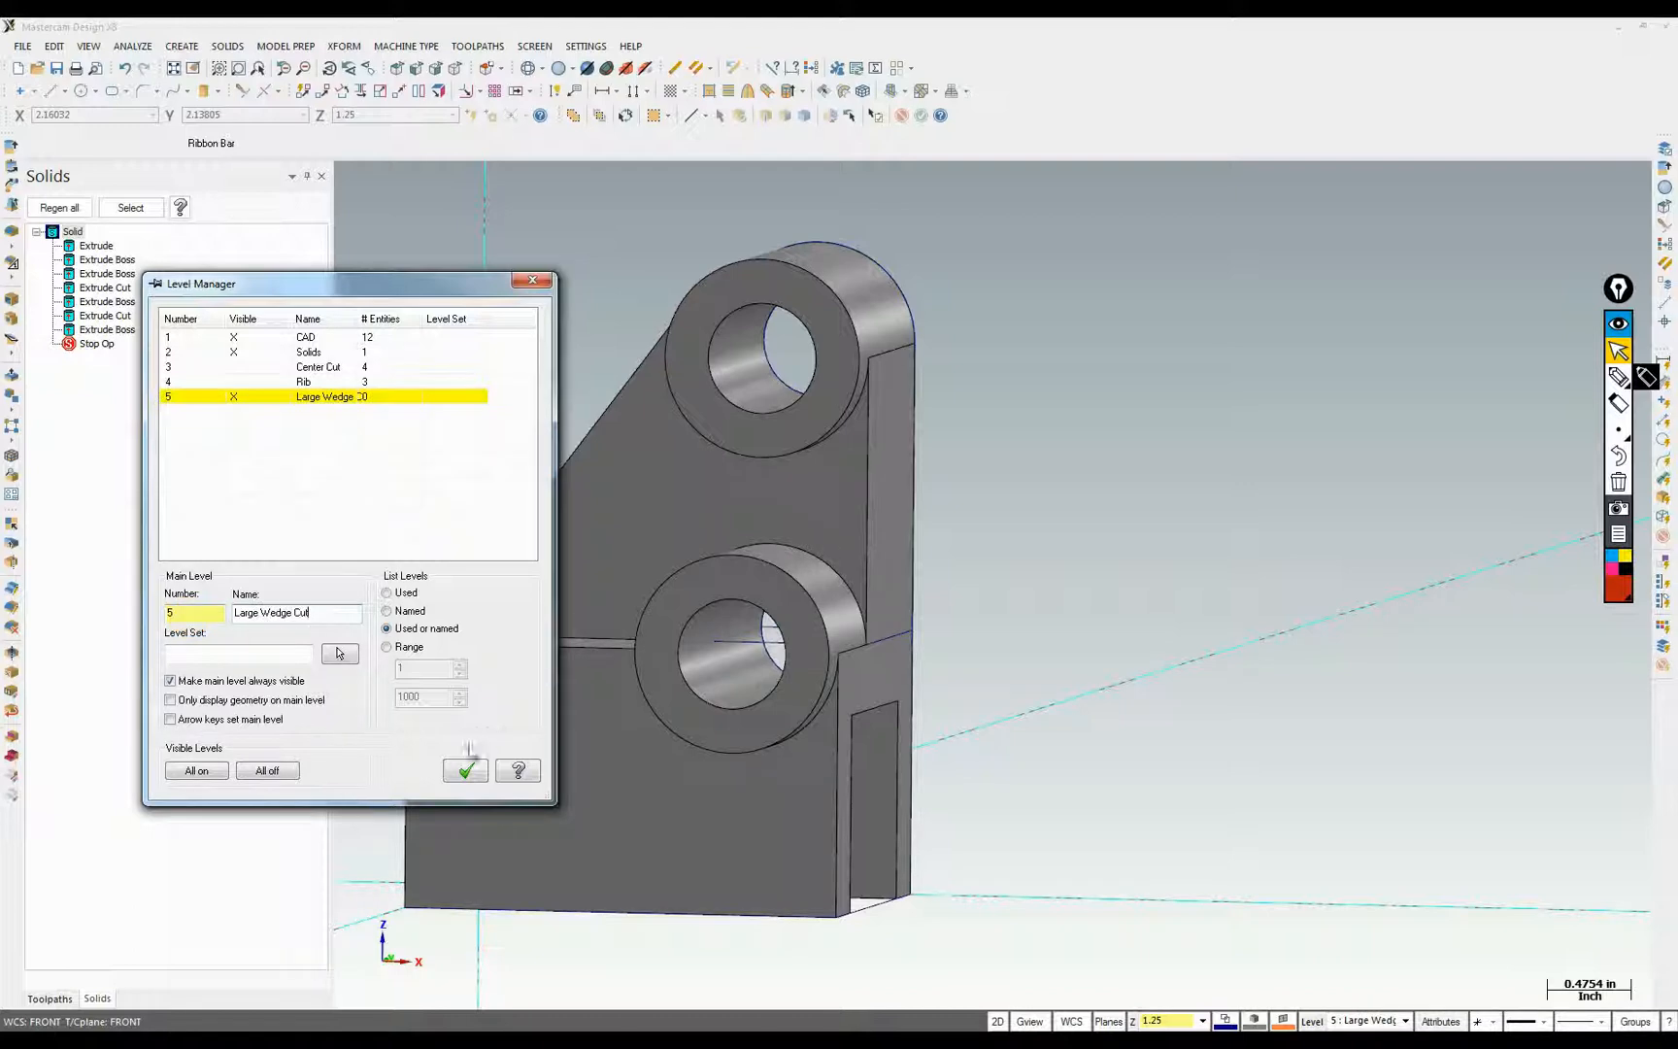
pyautogui.click(457, 775)
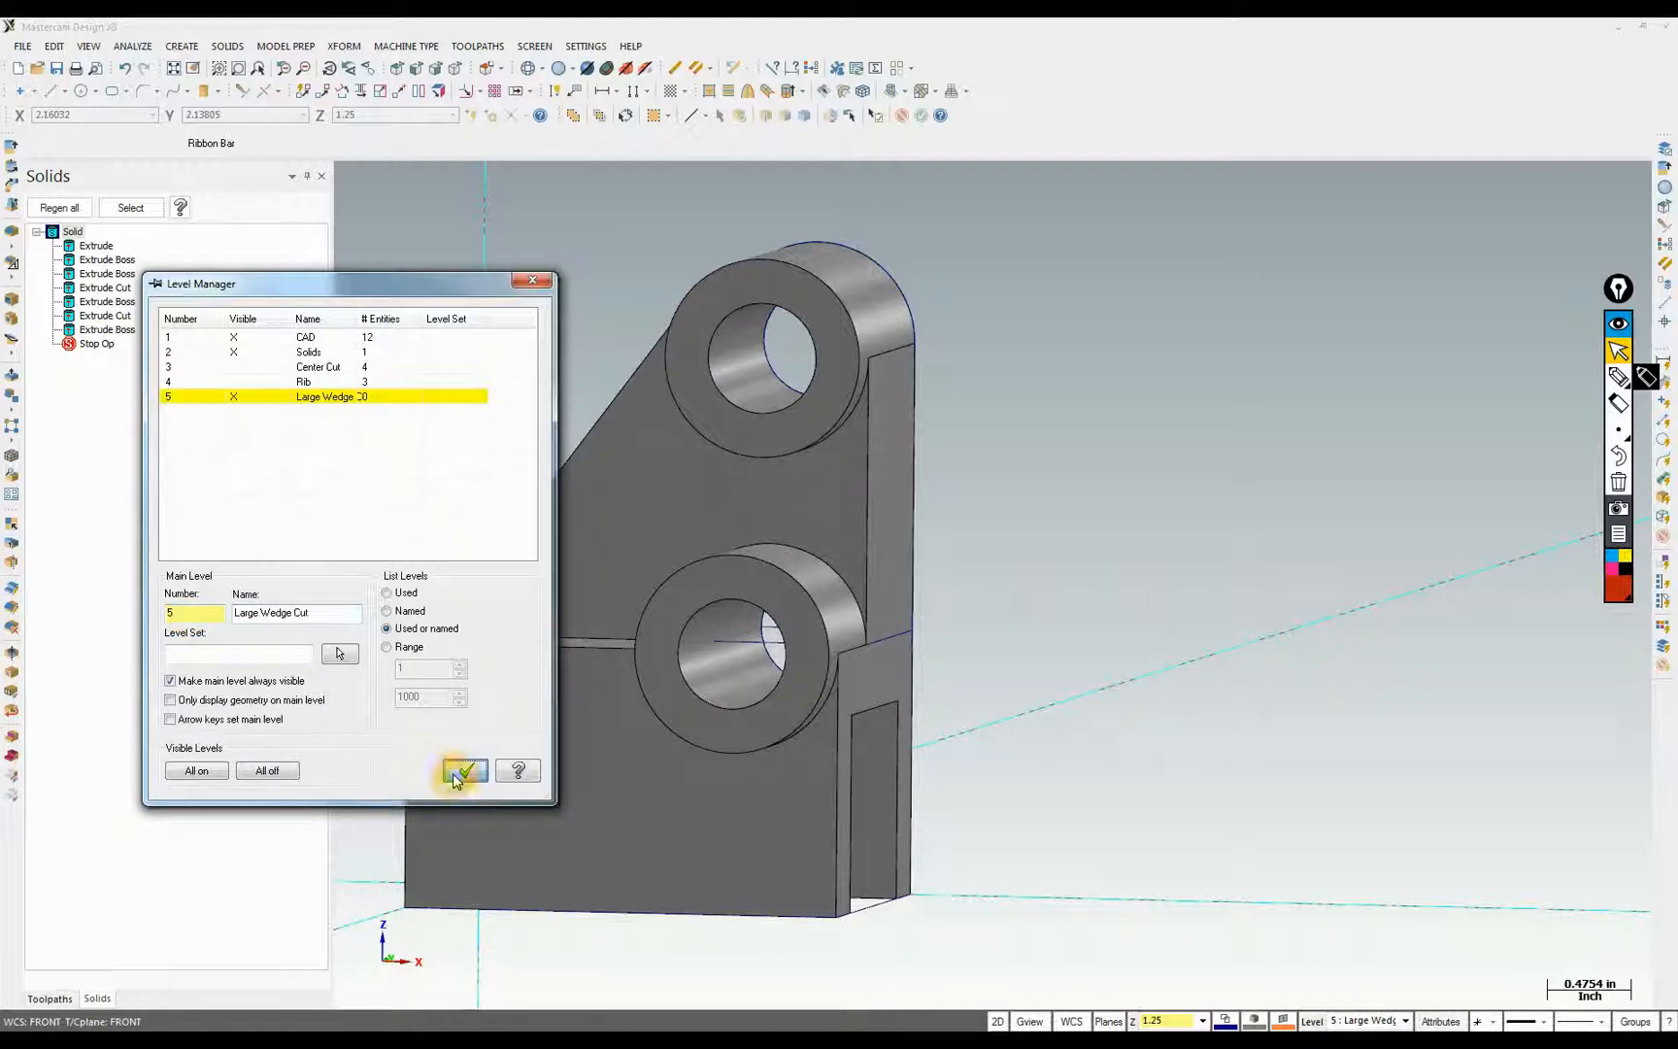
# Hide level 1 (CAD), leaving the Solids and Large Wedge Cut levels switched on
pyautogui.click(241, 337)
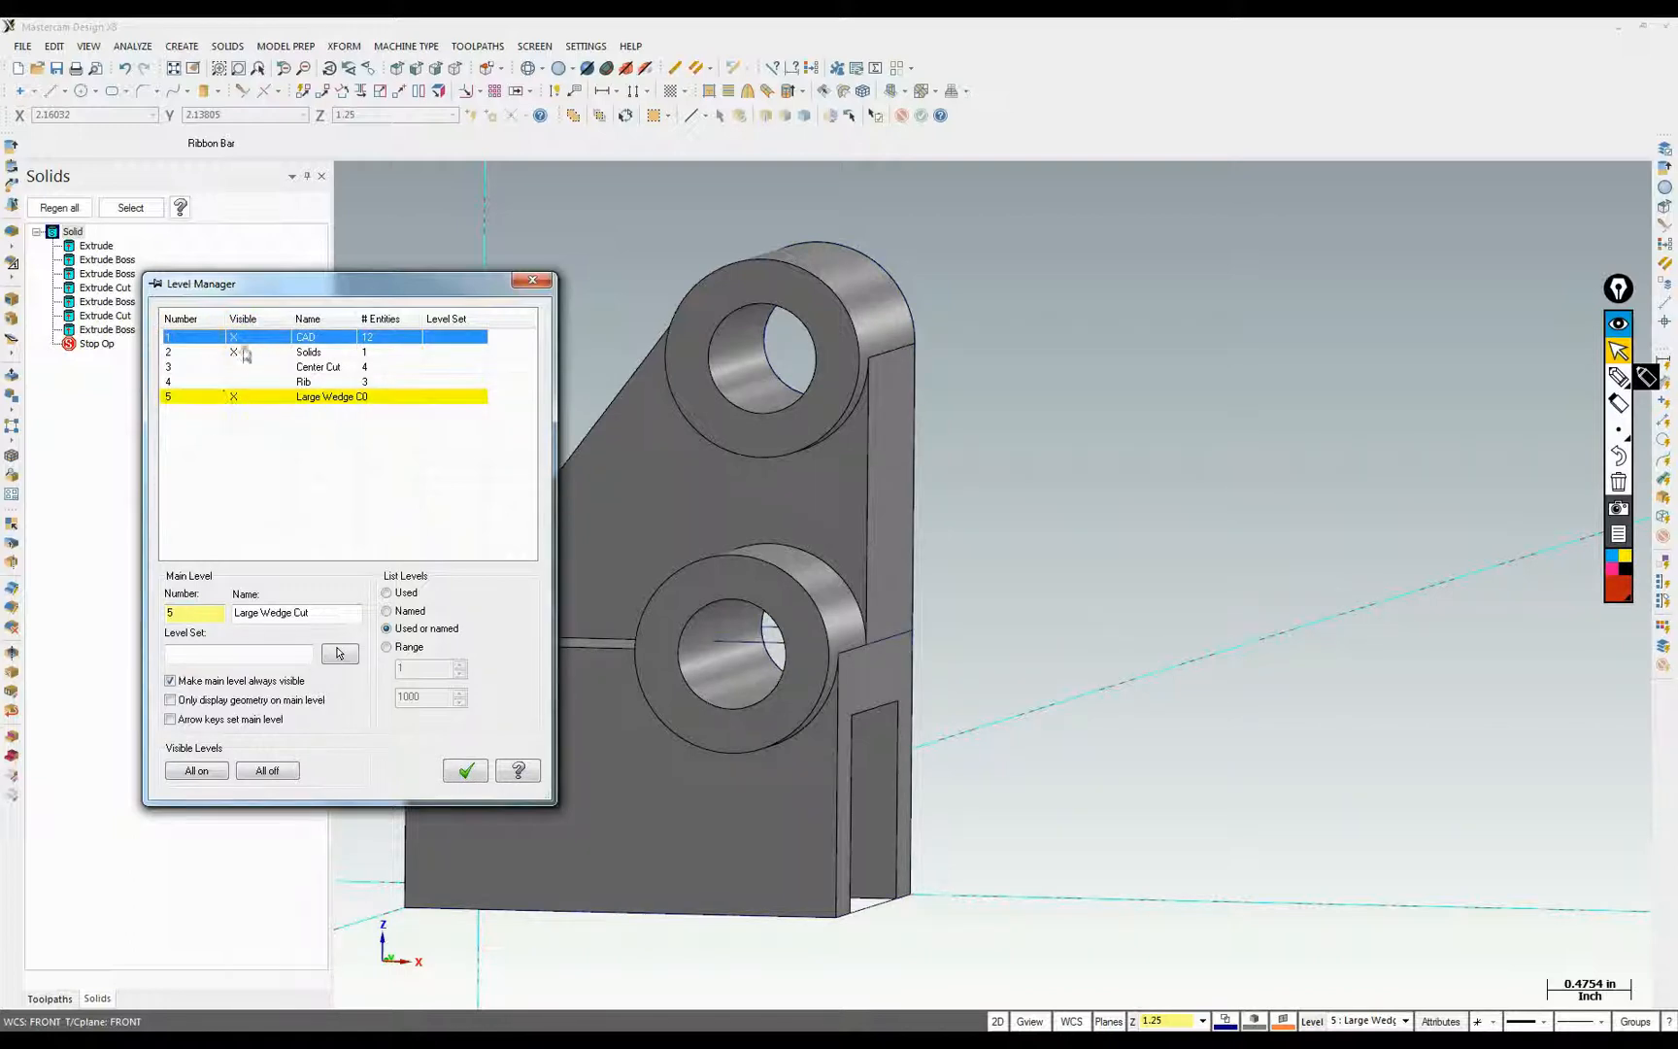
pyautogui.click(233, 337)
pyautogui.click(465, 772)
# Set the construction depth Z to 2.0 from the lower front corner of the base
pyautogui.moveTo(1162, 824); pyautogui.dragTo(626, 153, button='middle')
pyautogui.moveTo(417, 136); pyautogui.dragTo(997, 1024, button='middle')
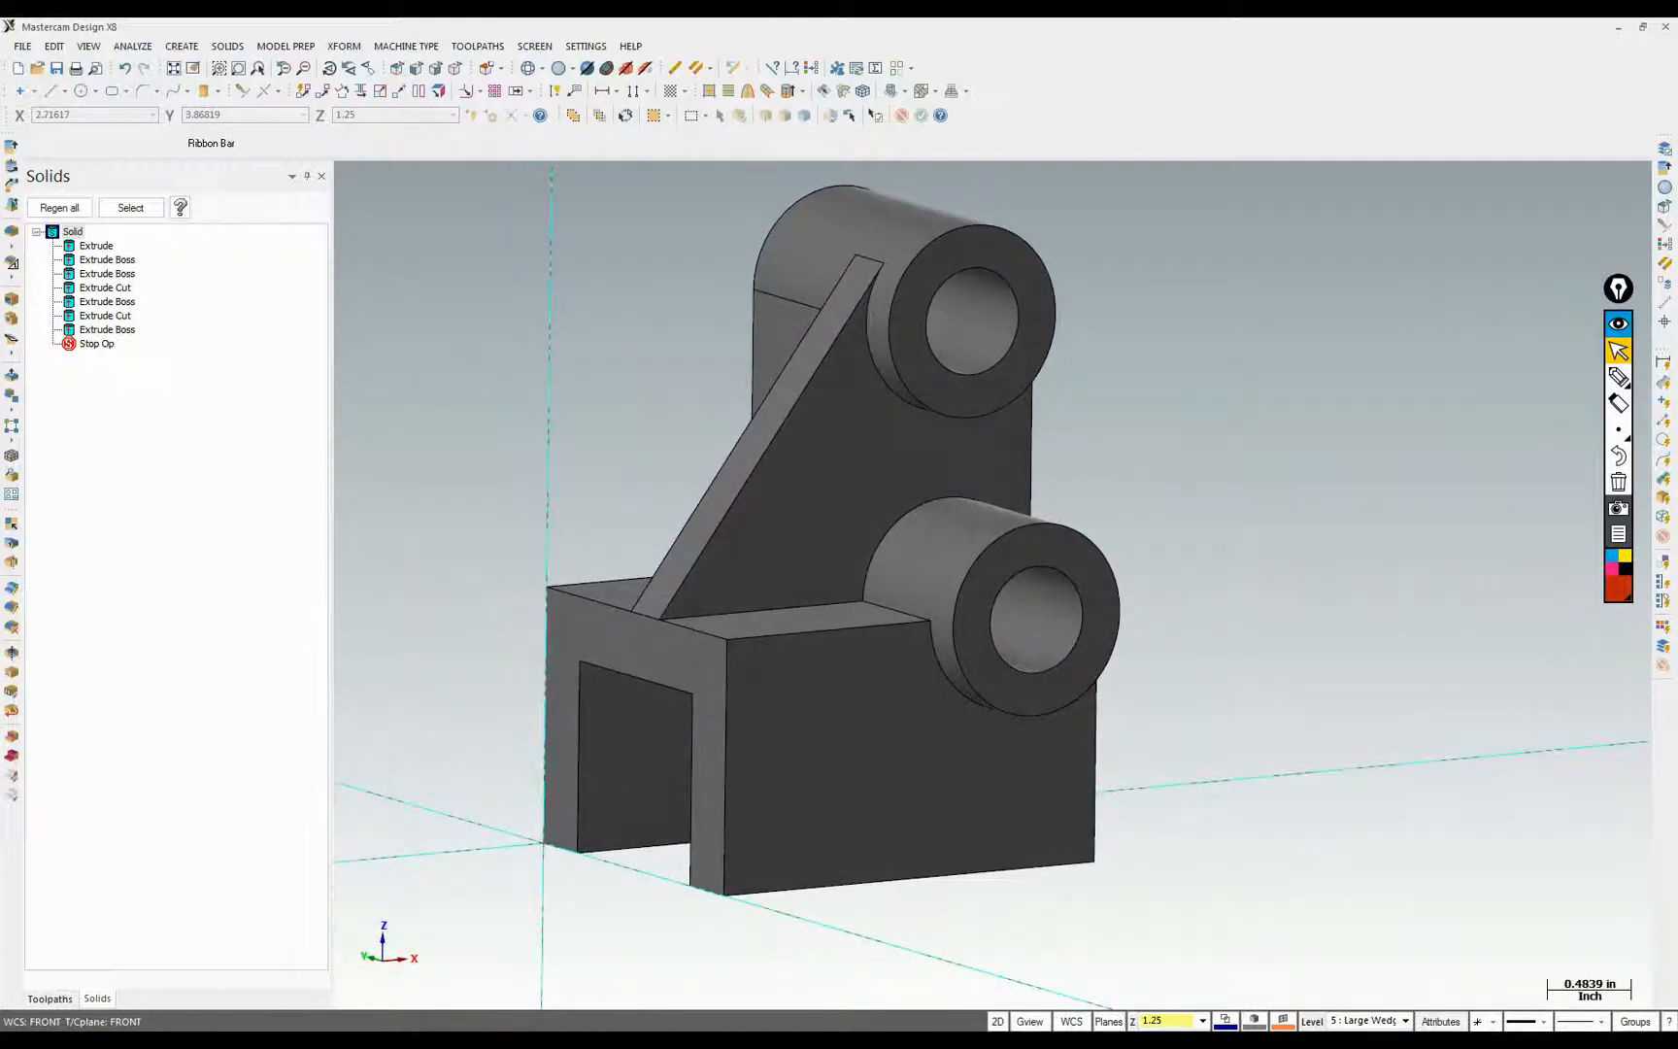
pyautogui.click(1139, 1022)
pyautogui.click(735, 902)
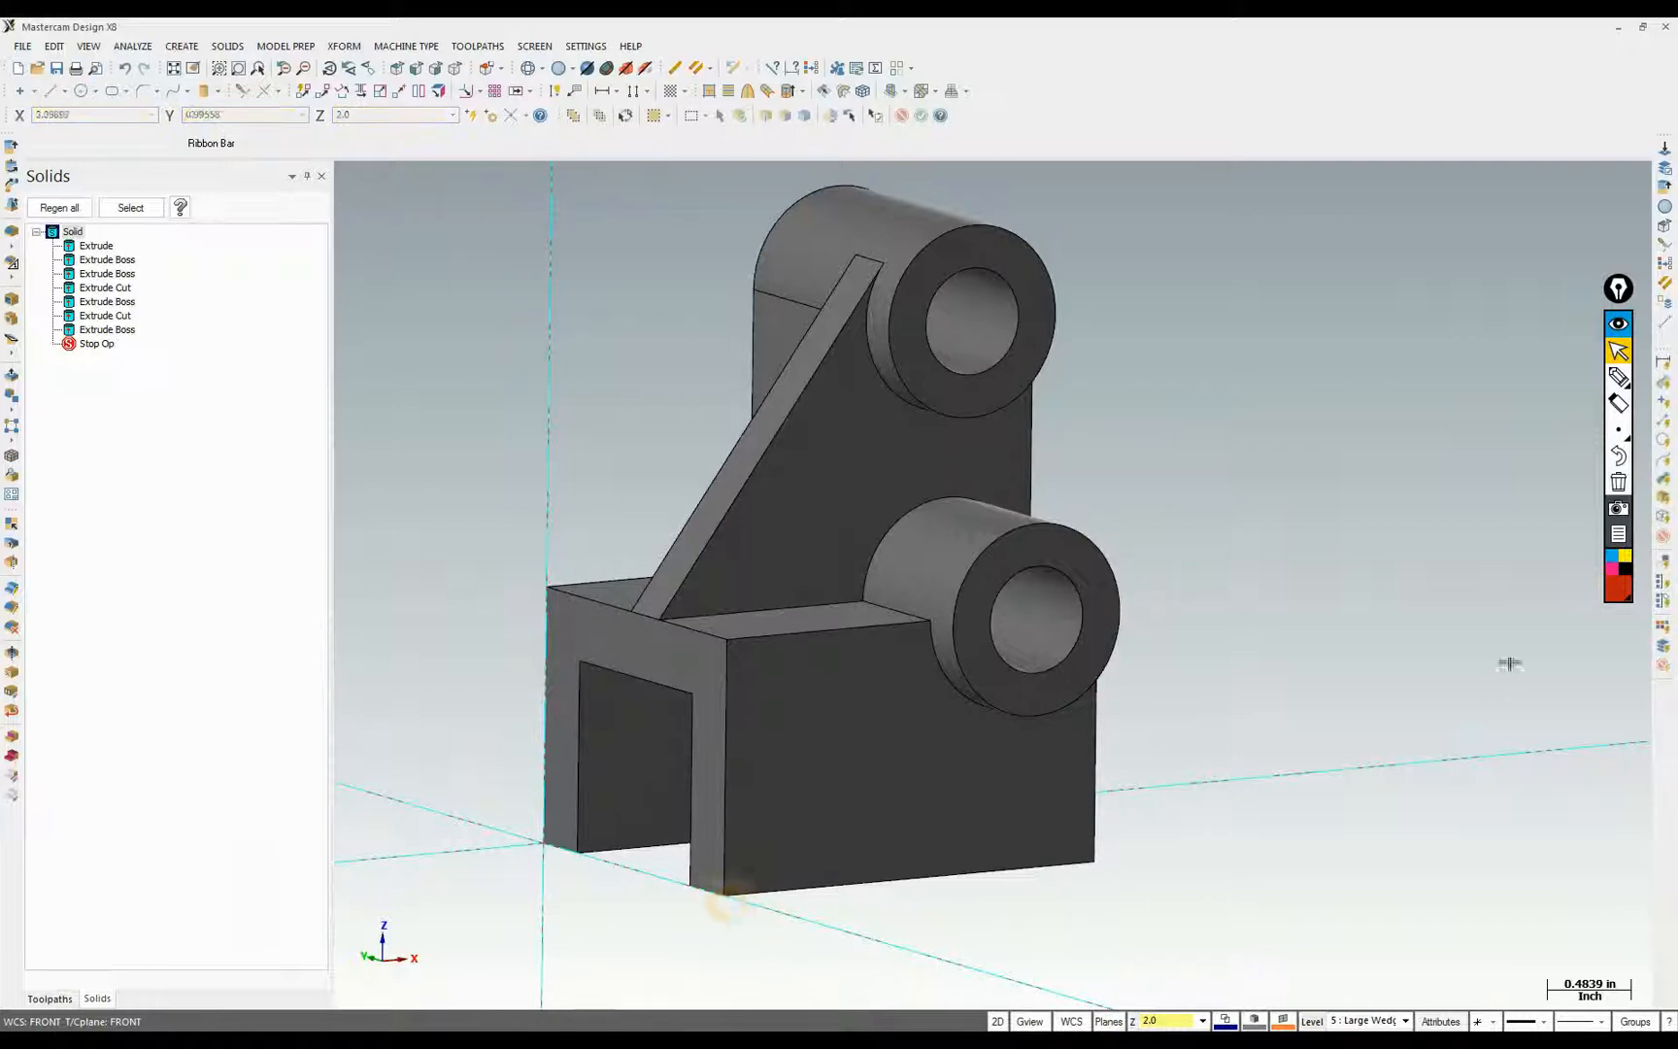
pyautogui.moveTo(1509, 663); pyautogui.dragTo(1491, 626, button='middle')
# Examine the 30° wedge cut on the base in the Project 2 PDF in Adobe Reader, tracing its triangle and erasing the markup, and return to Mastercam
pyautogui.hotkey('alt', 'Tab')
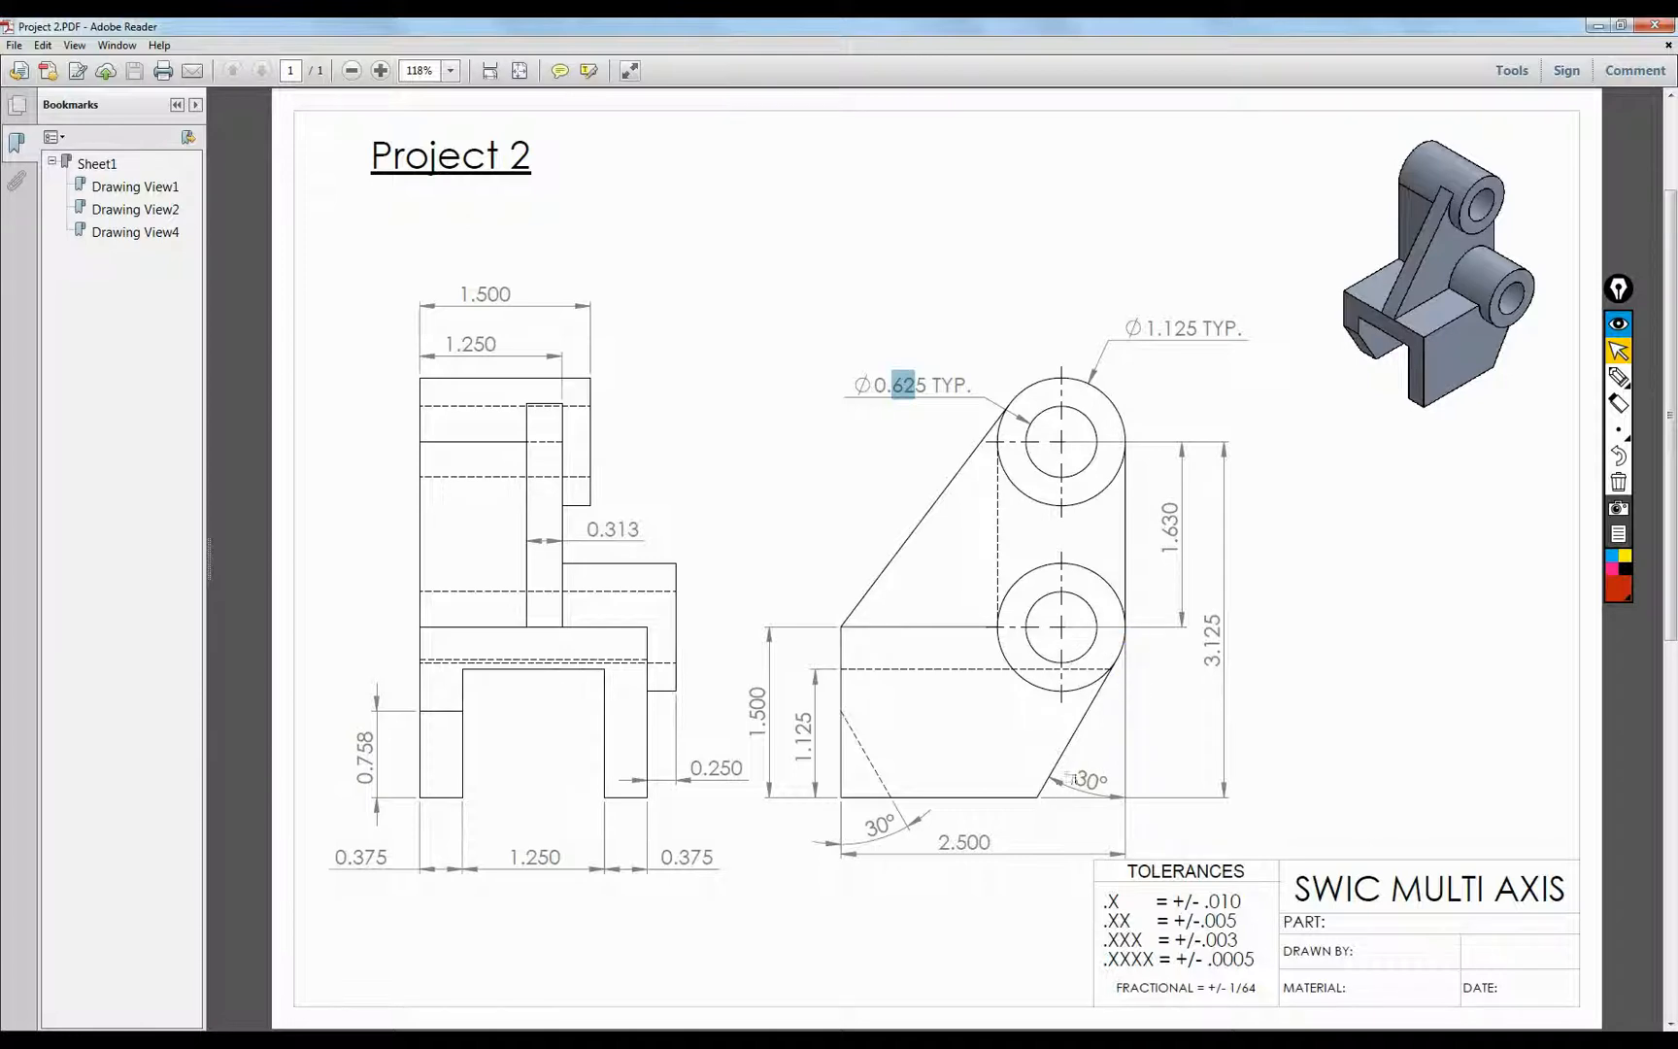
pyautogui.moveTo(1078, 777); pyautogui.dragTo(1116, 798)
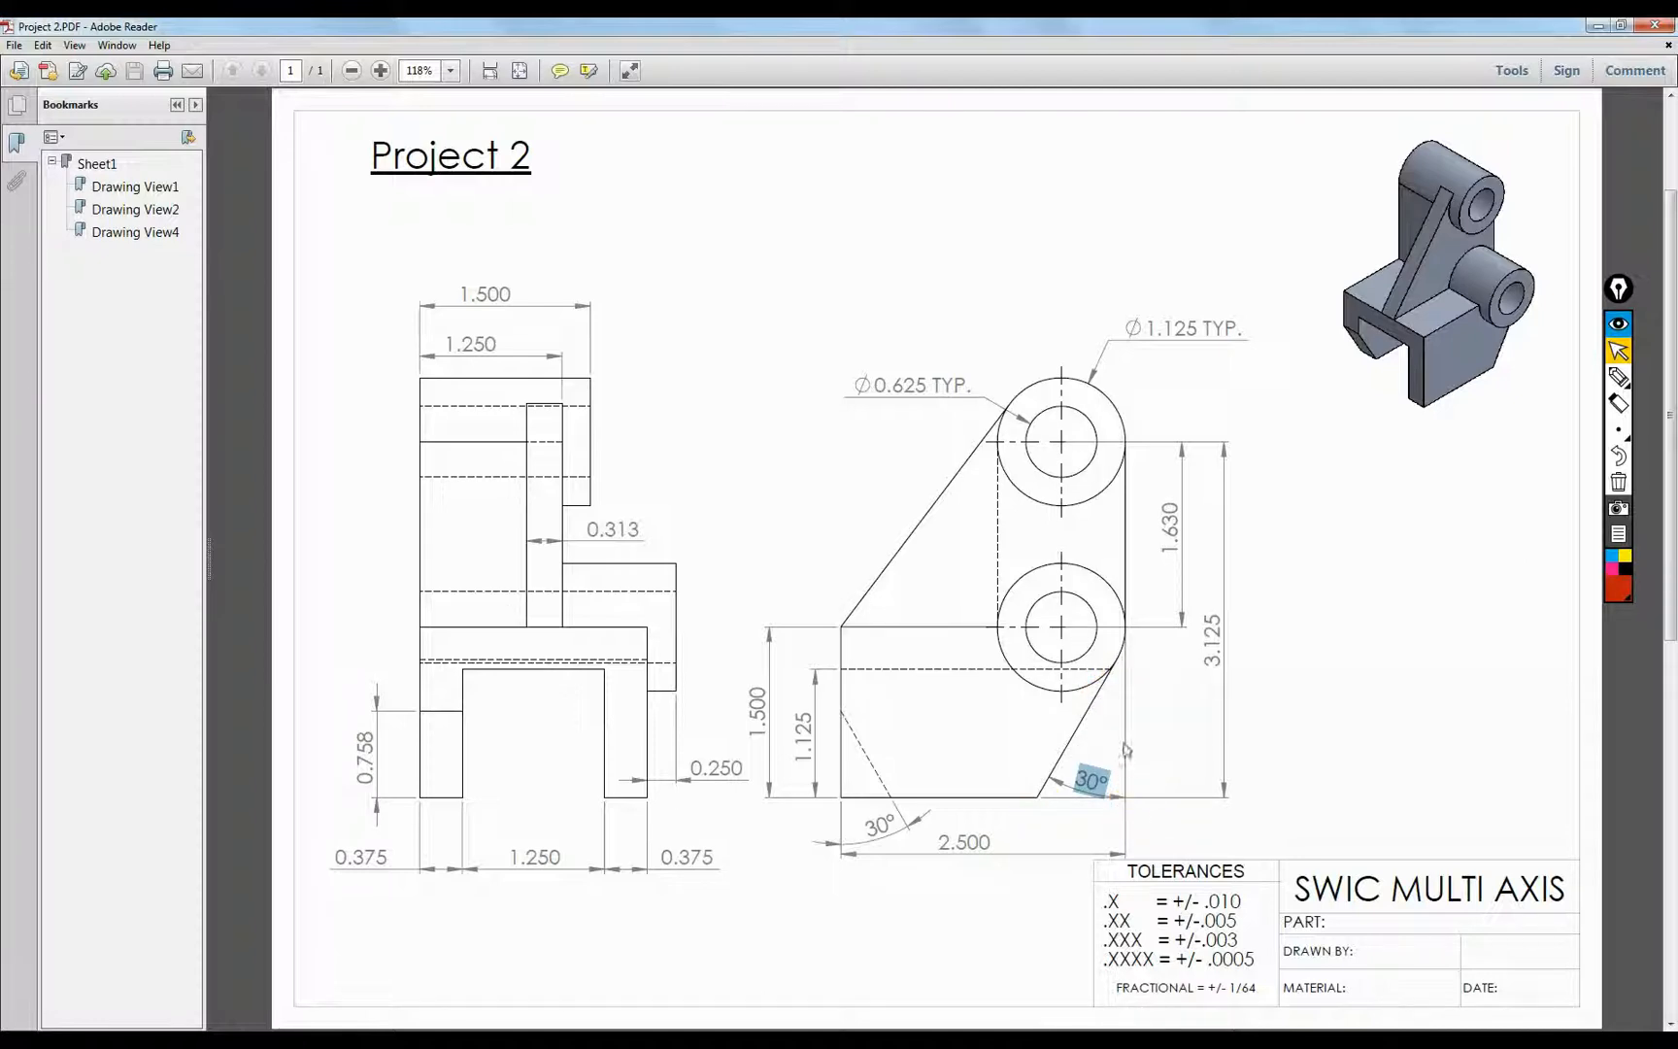
pyautogui.click(1618, 376)
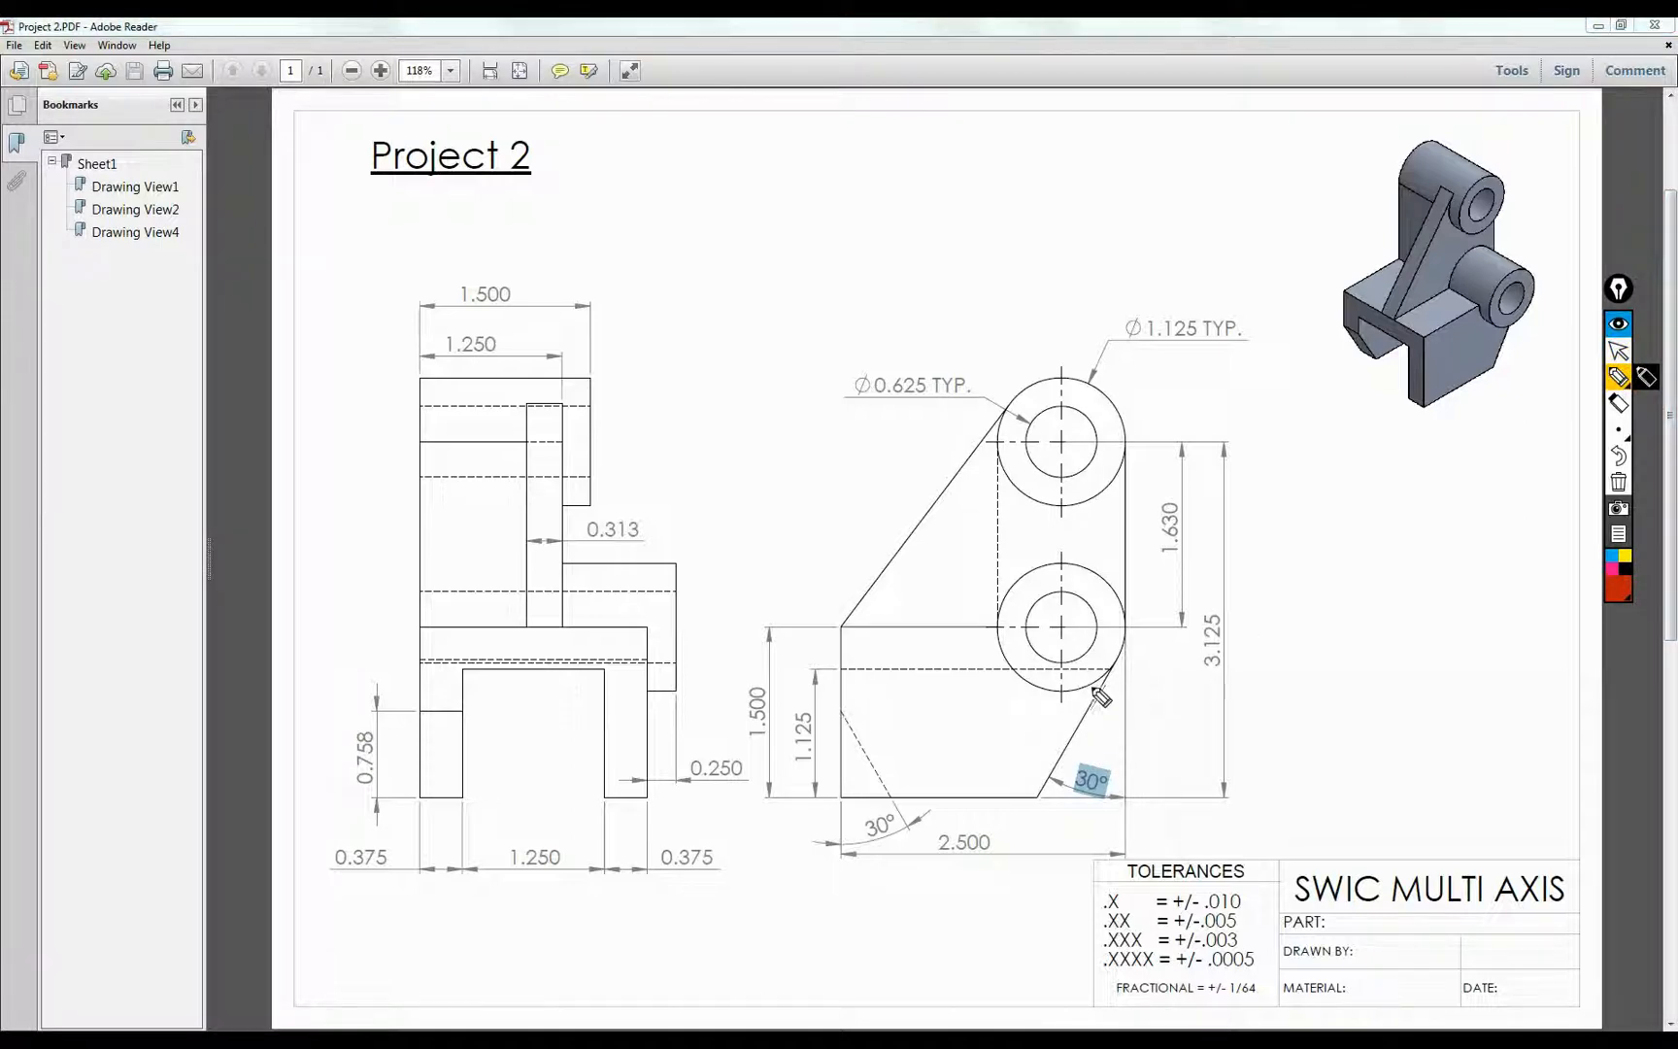
pyautogui.moveTo(1112, 671); pyautogui.dragTo(1089, 736)
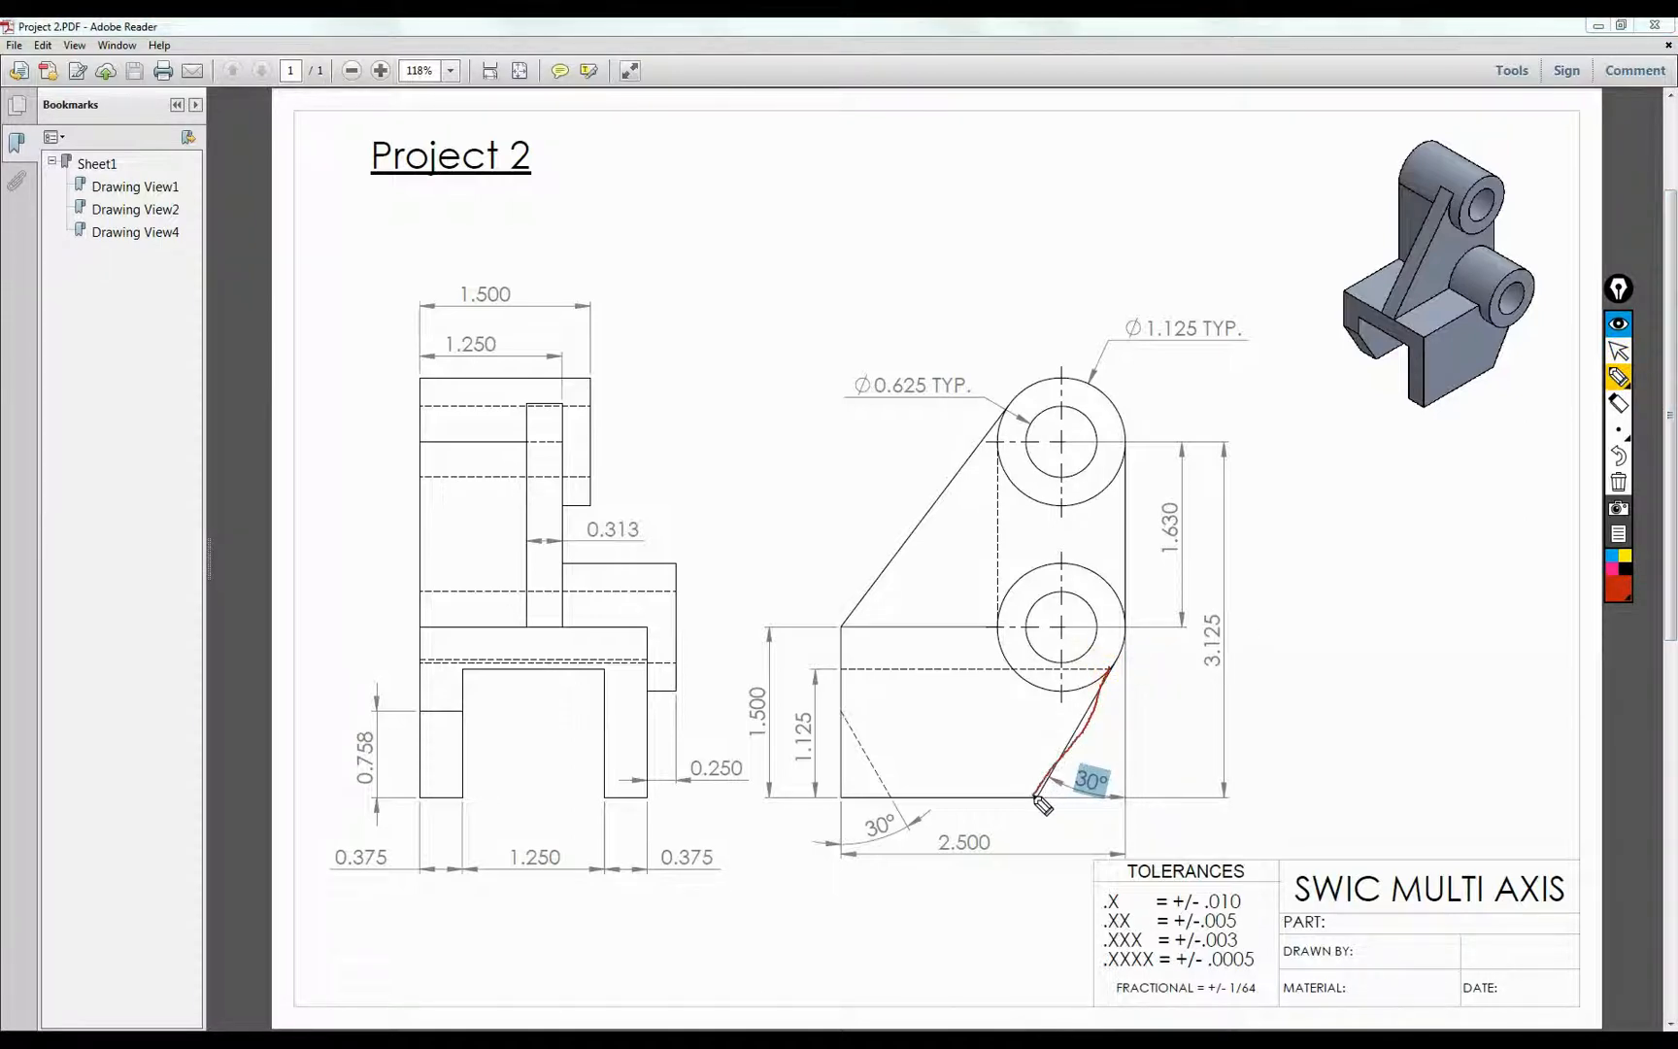
pyautogui.moveTo(1035, 797)
pyautogui.mouseDown()
pyautogui.moveTo(1125, 800)
pyautogui.moveTo(1125, 639)
pyautogui.mouseUp()
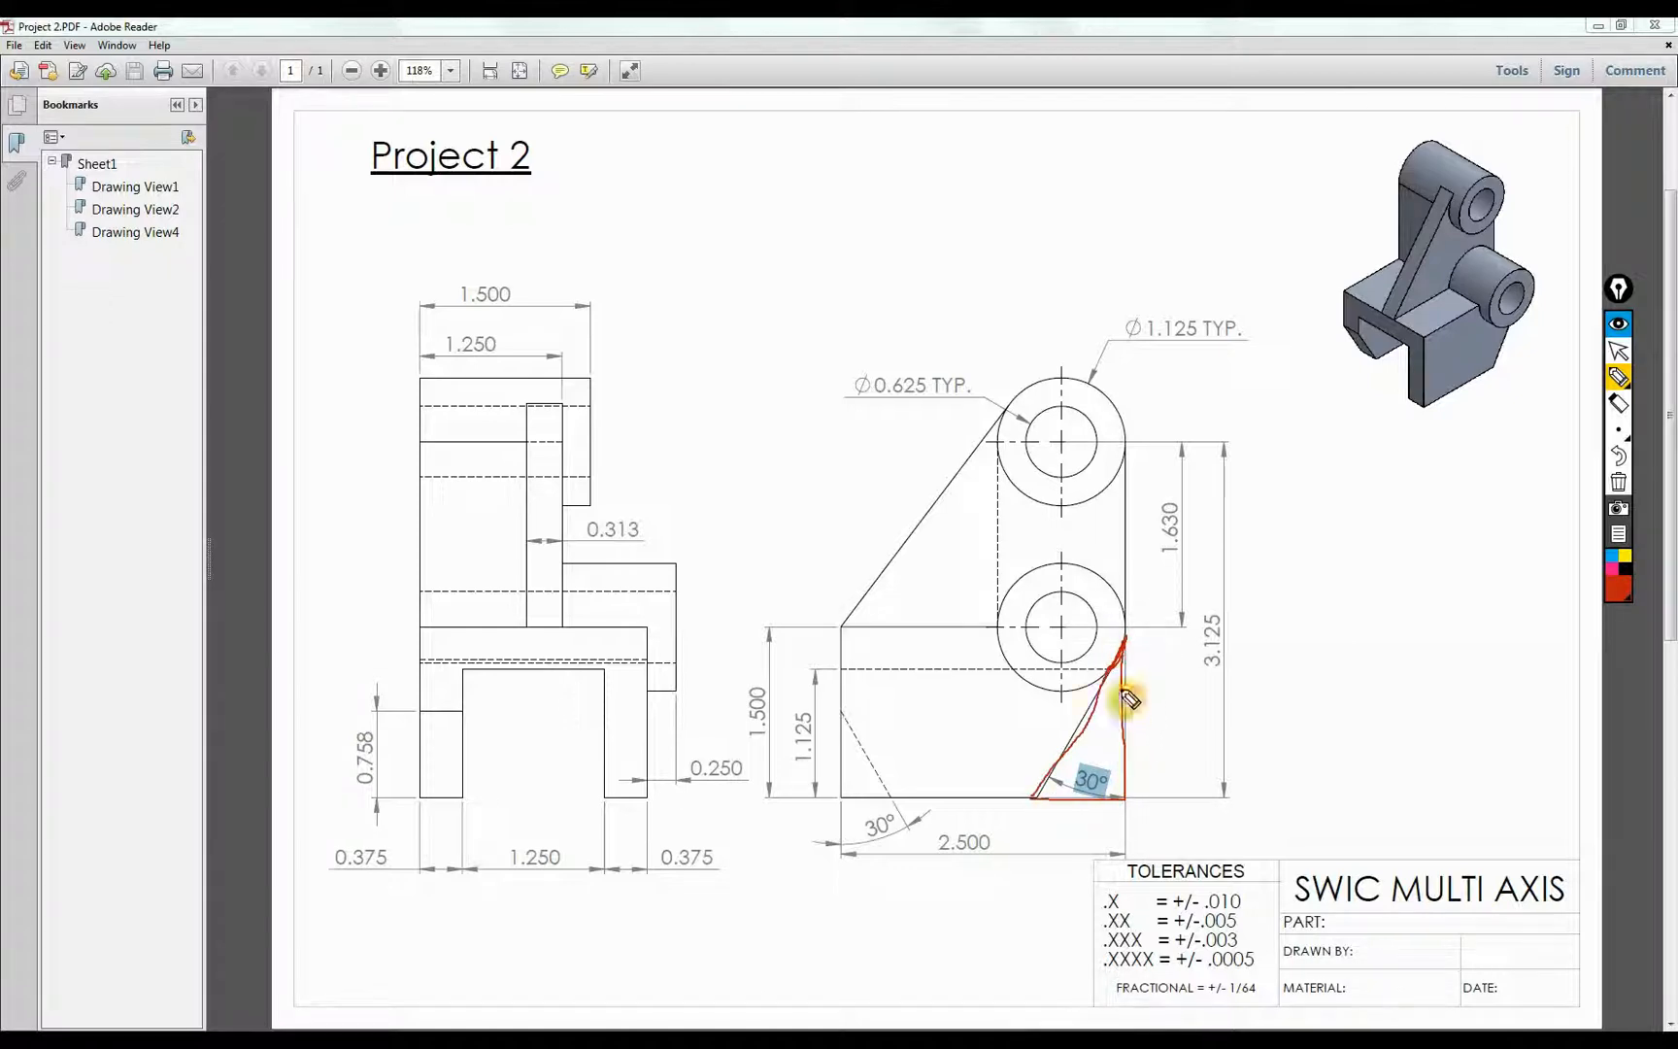
pyautogui.click(1619, 482)
pyautogui.click(1619, 351)
pyautogui.hotkey('alt', 'Tab')
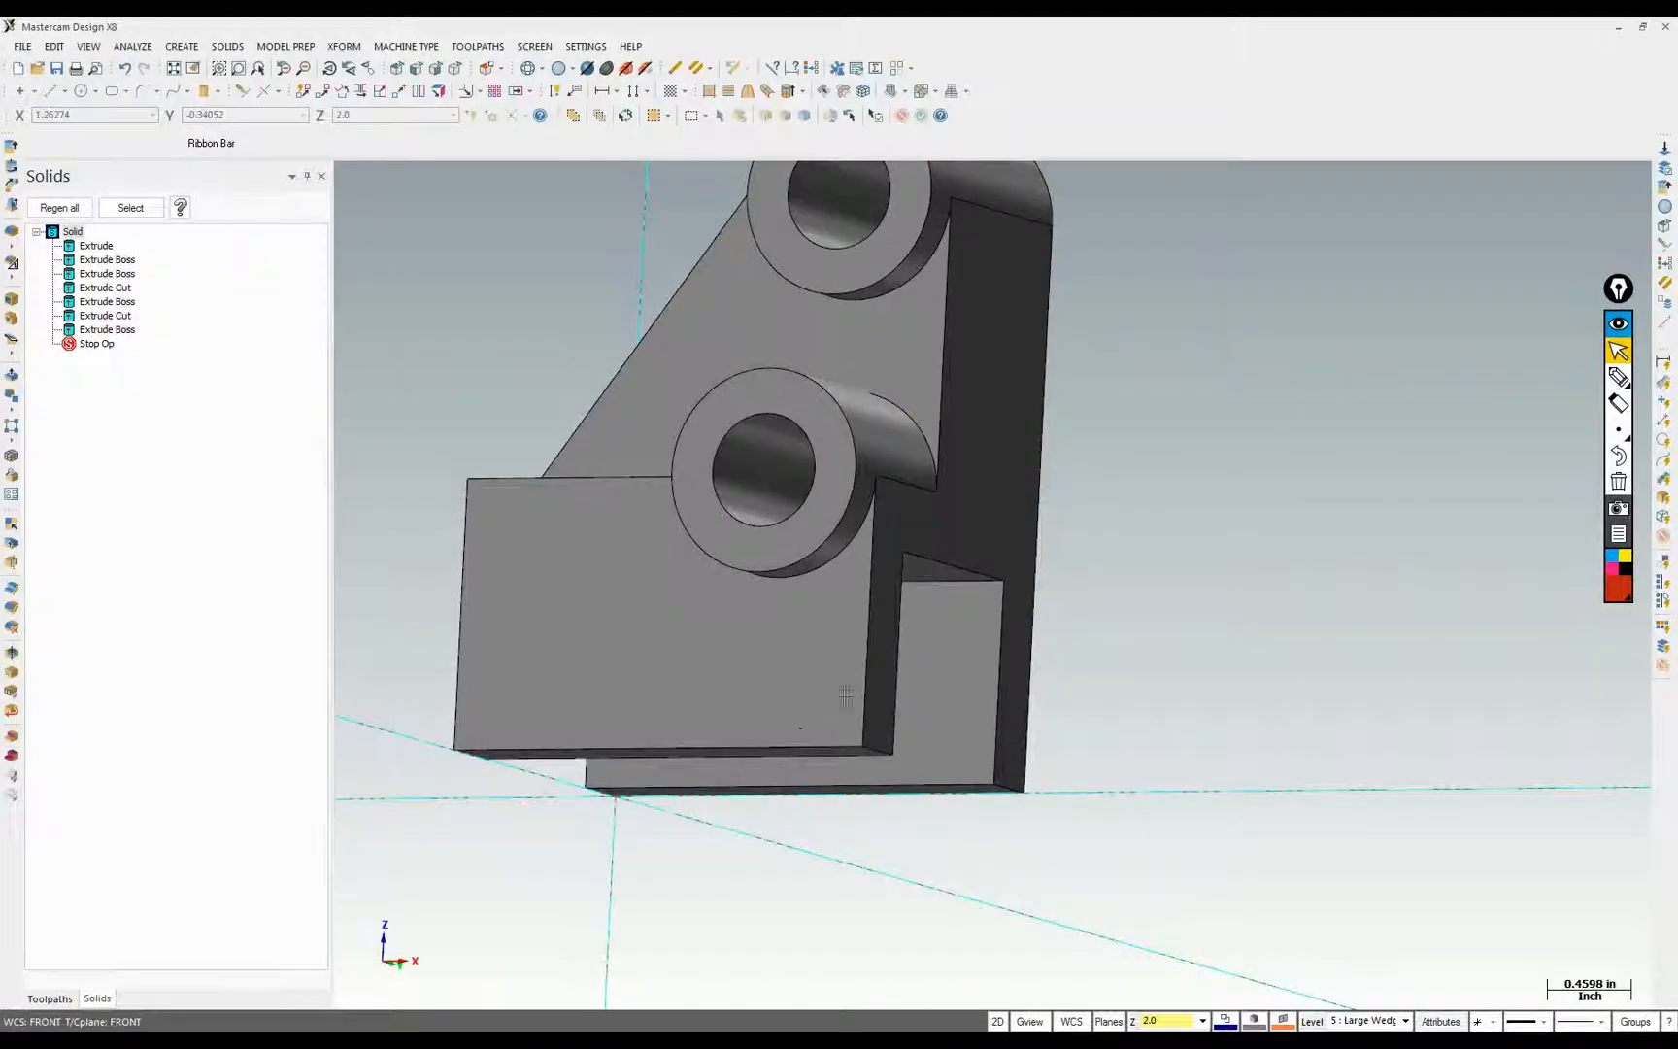
pyautogui.moveTo(847, 694)
pyautogui.mouseDown(button='middle')
pyautogui.moveTo(918, 572)
pyautogui.moveTo(936, 465)
pyautogui.moveTo(967, 421)
pyautogui.moveTo(944, 438)
pyautogui.mouseUp(button='middle')
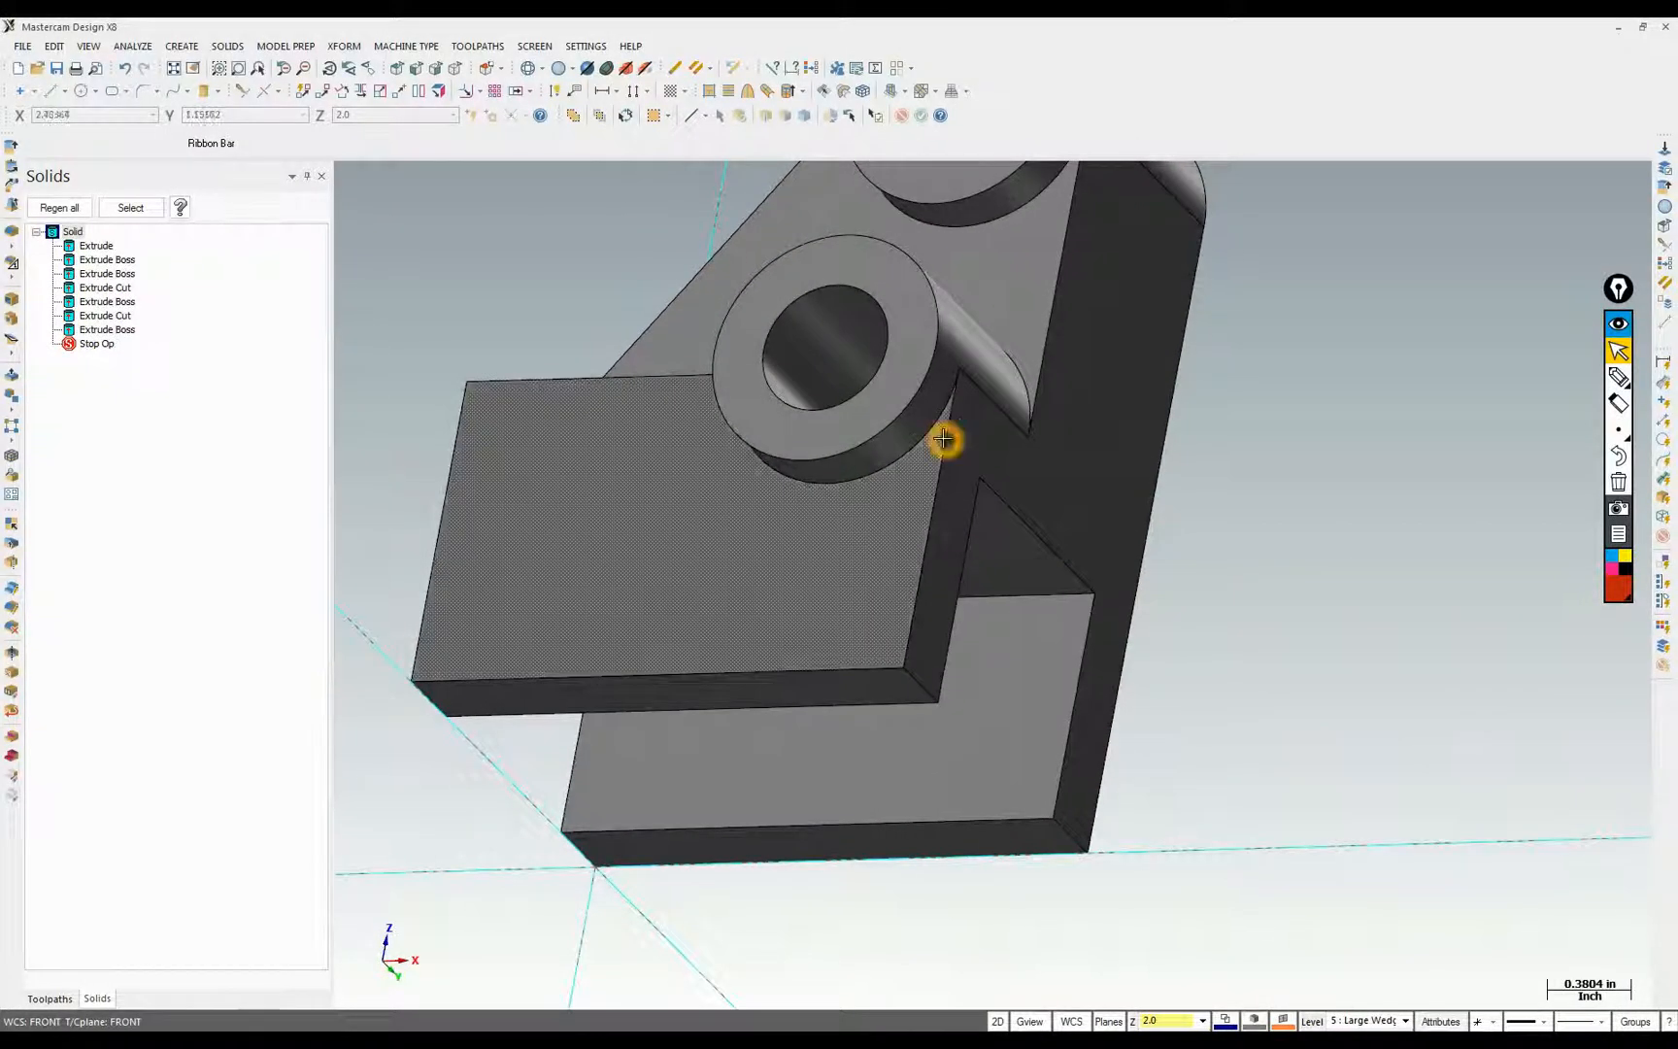
# Create edge curves on the front face's lower edge, its vertical edge beside the wedge and the lower boss arc, and start a line
pyautogui.click(183, 46)
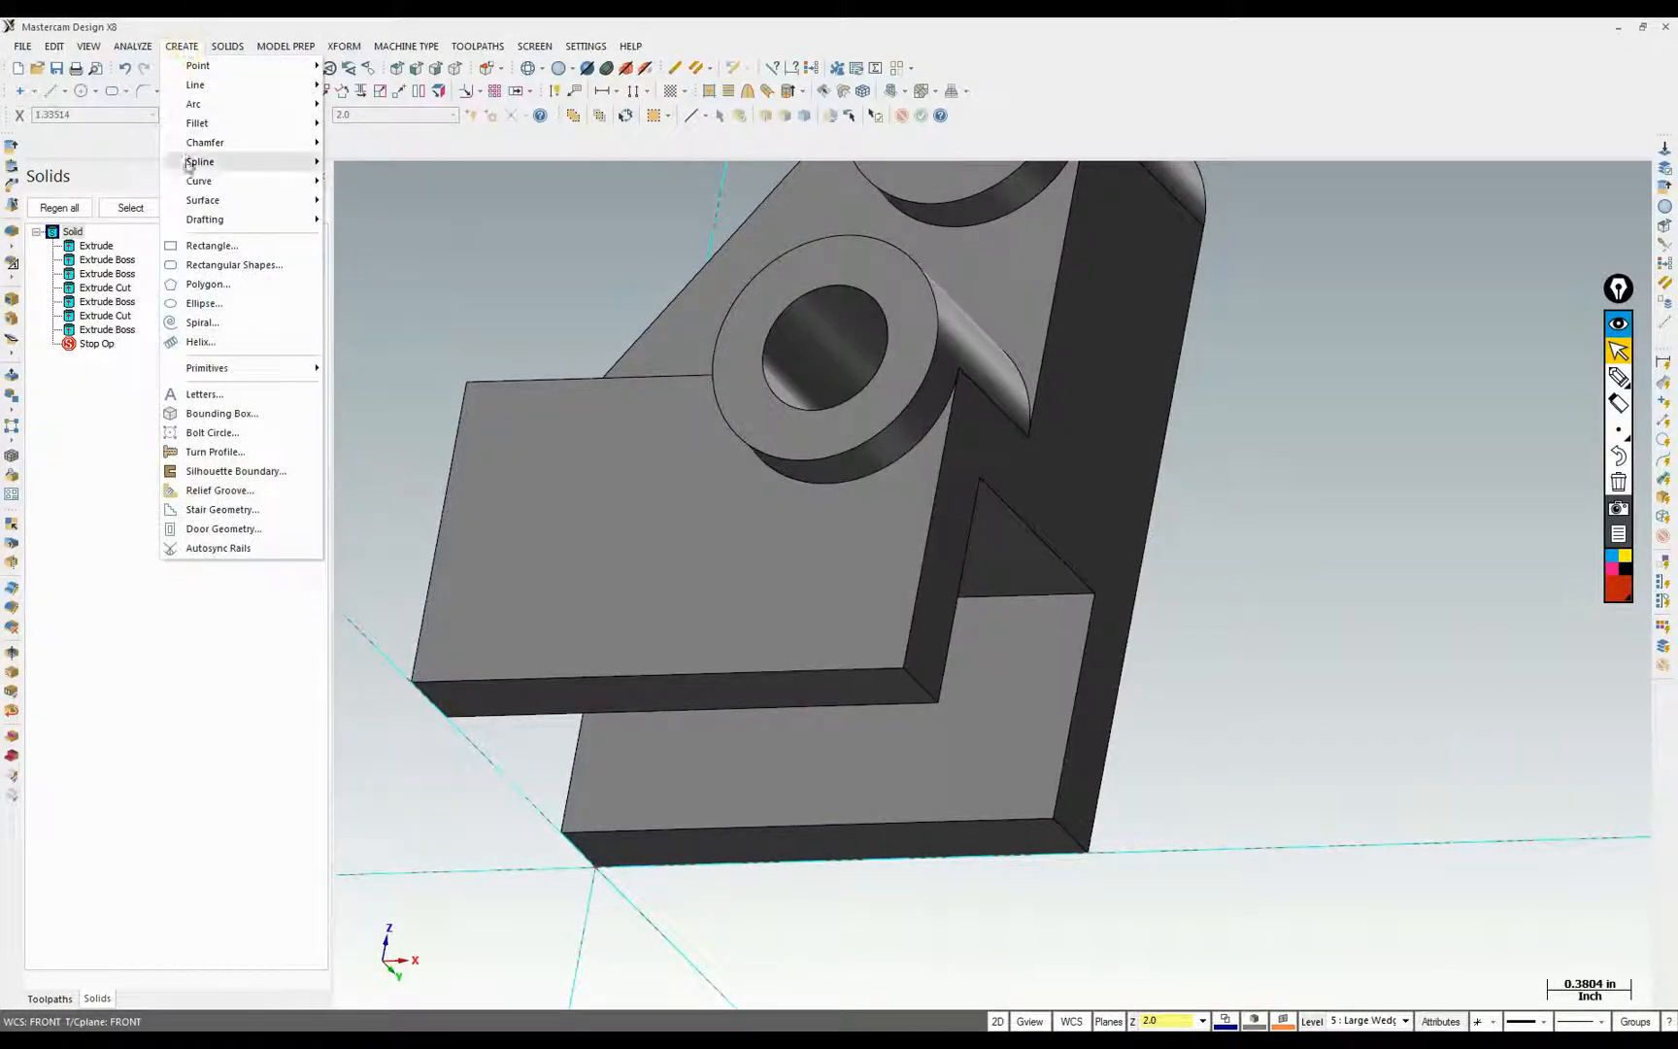
pyautogui.moveTo(204, 180)
pyautogui.click(403, 180)
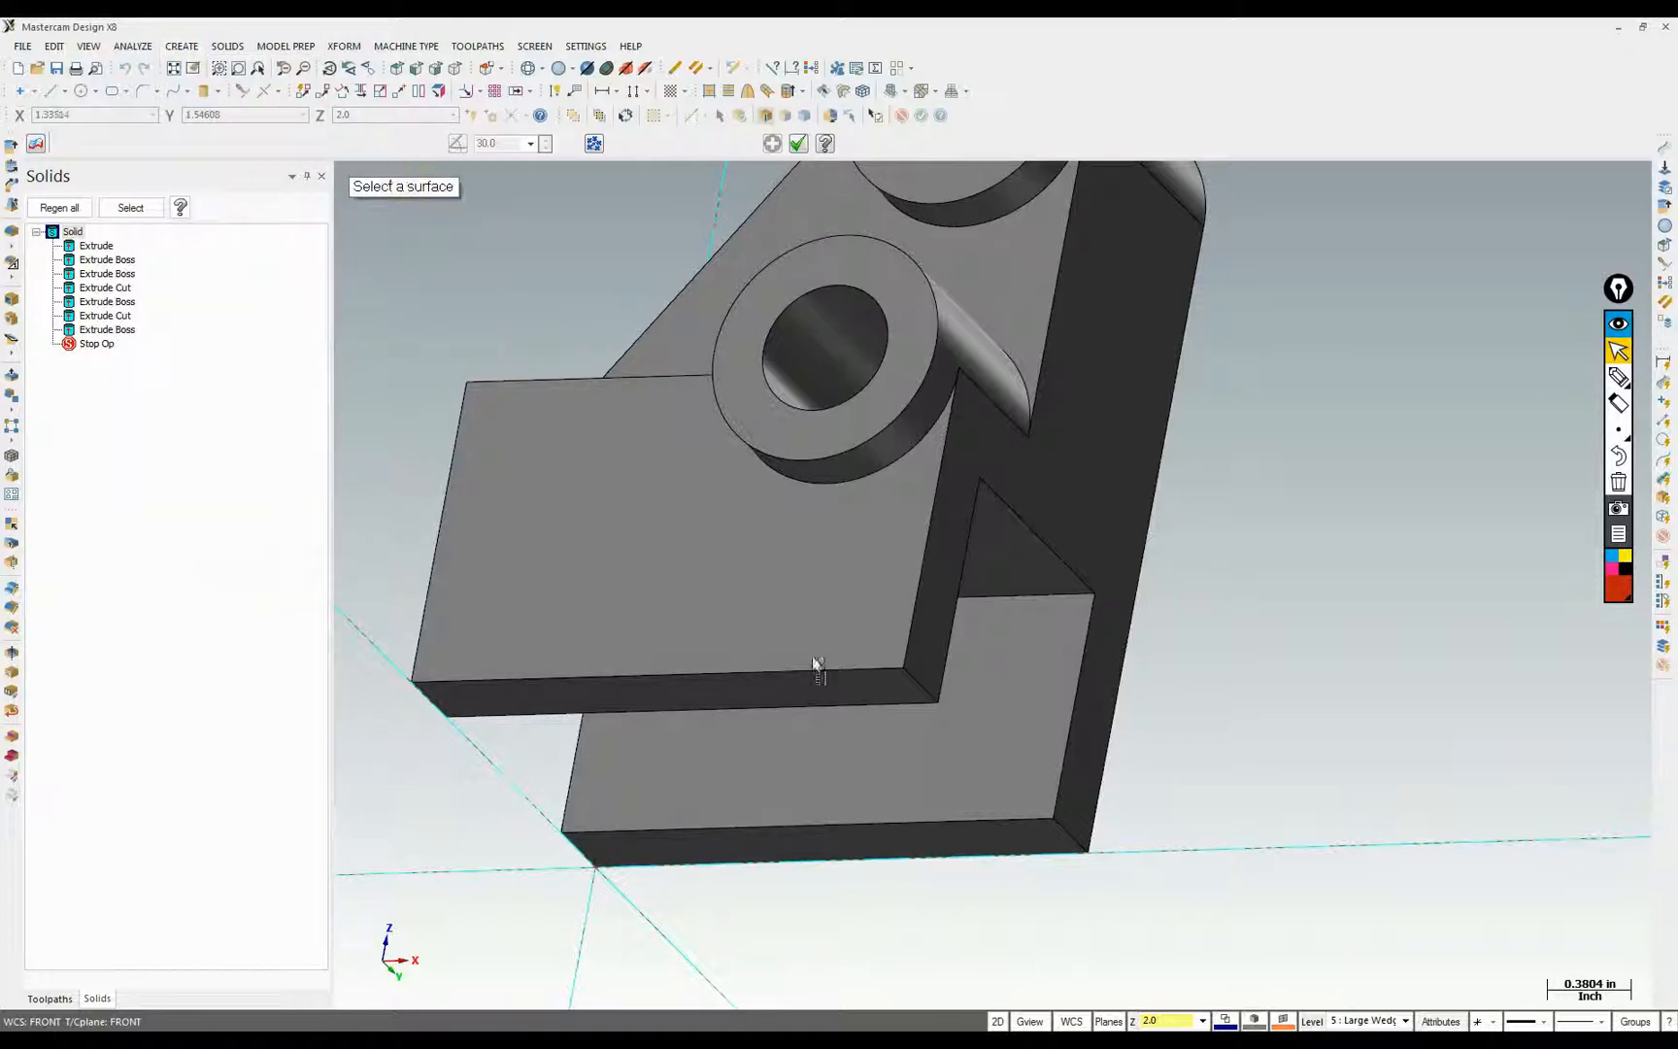
pyautogui.click(819, 673)
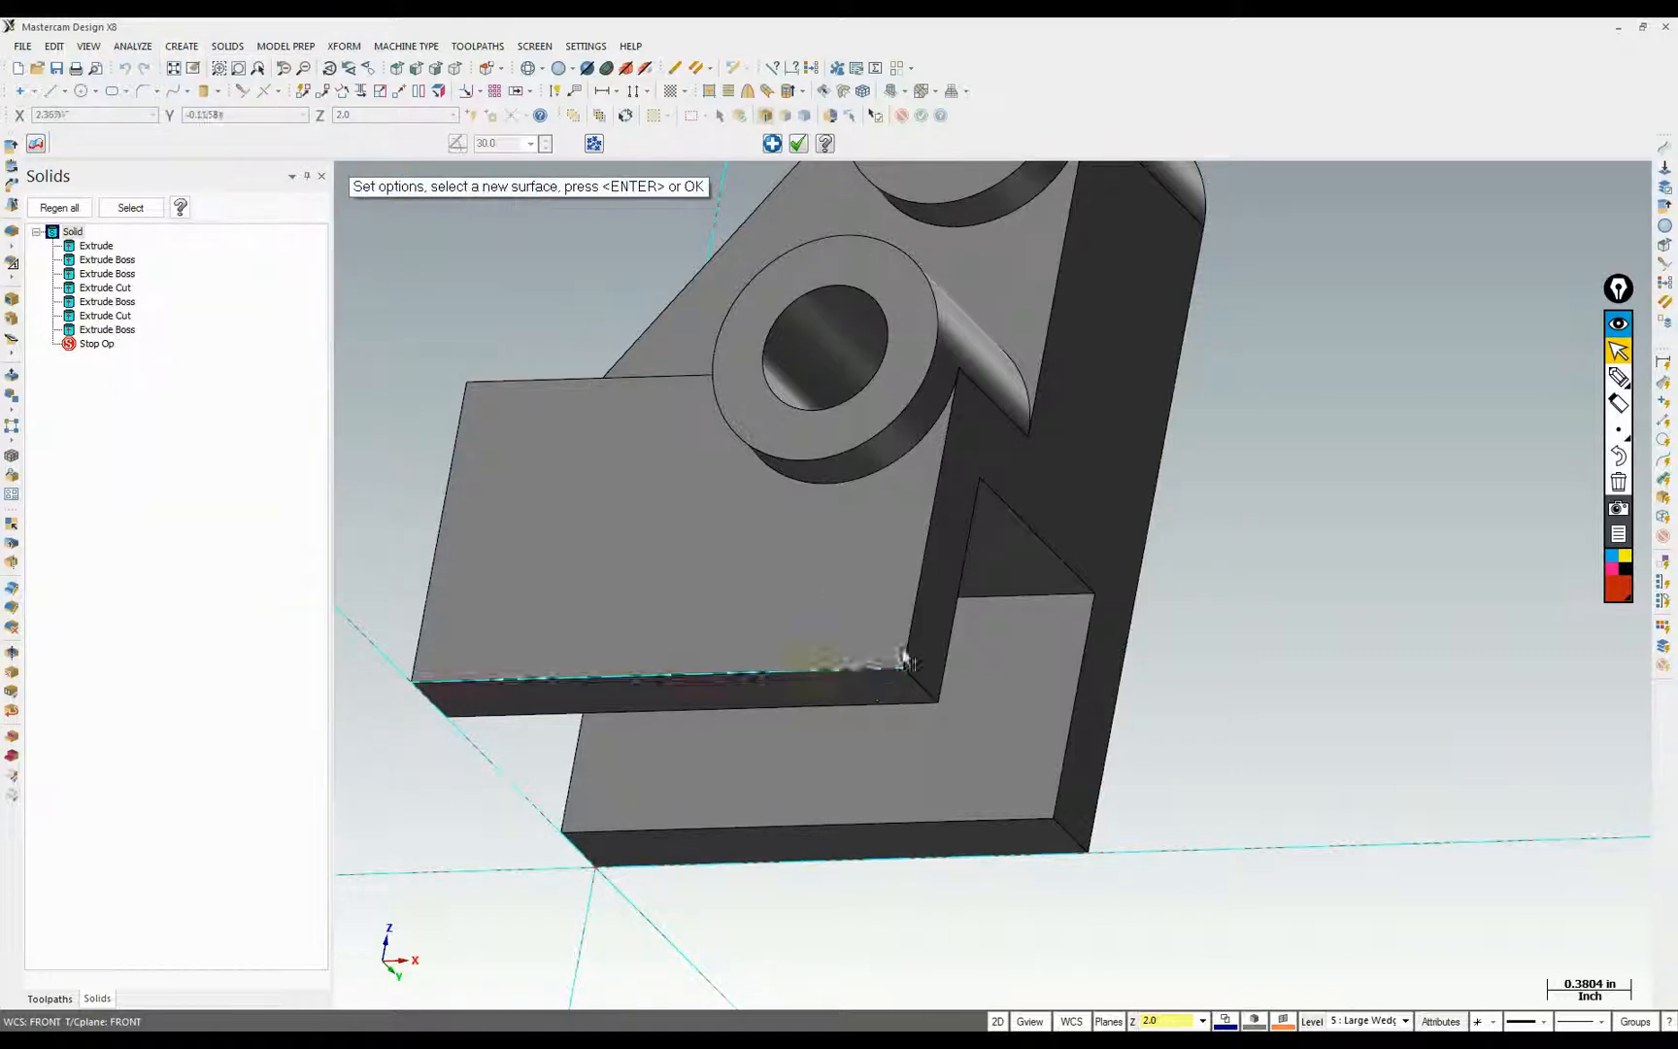
pyautogui.click(924, 452)
pyautogui.click(1439, 637)
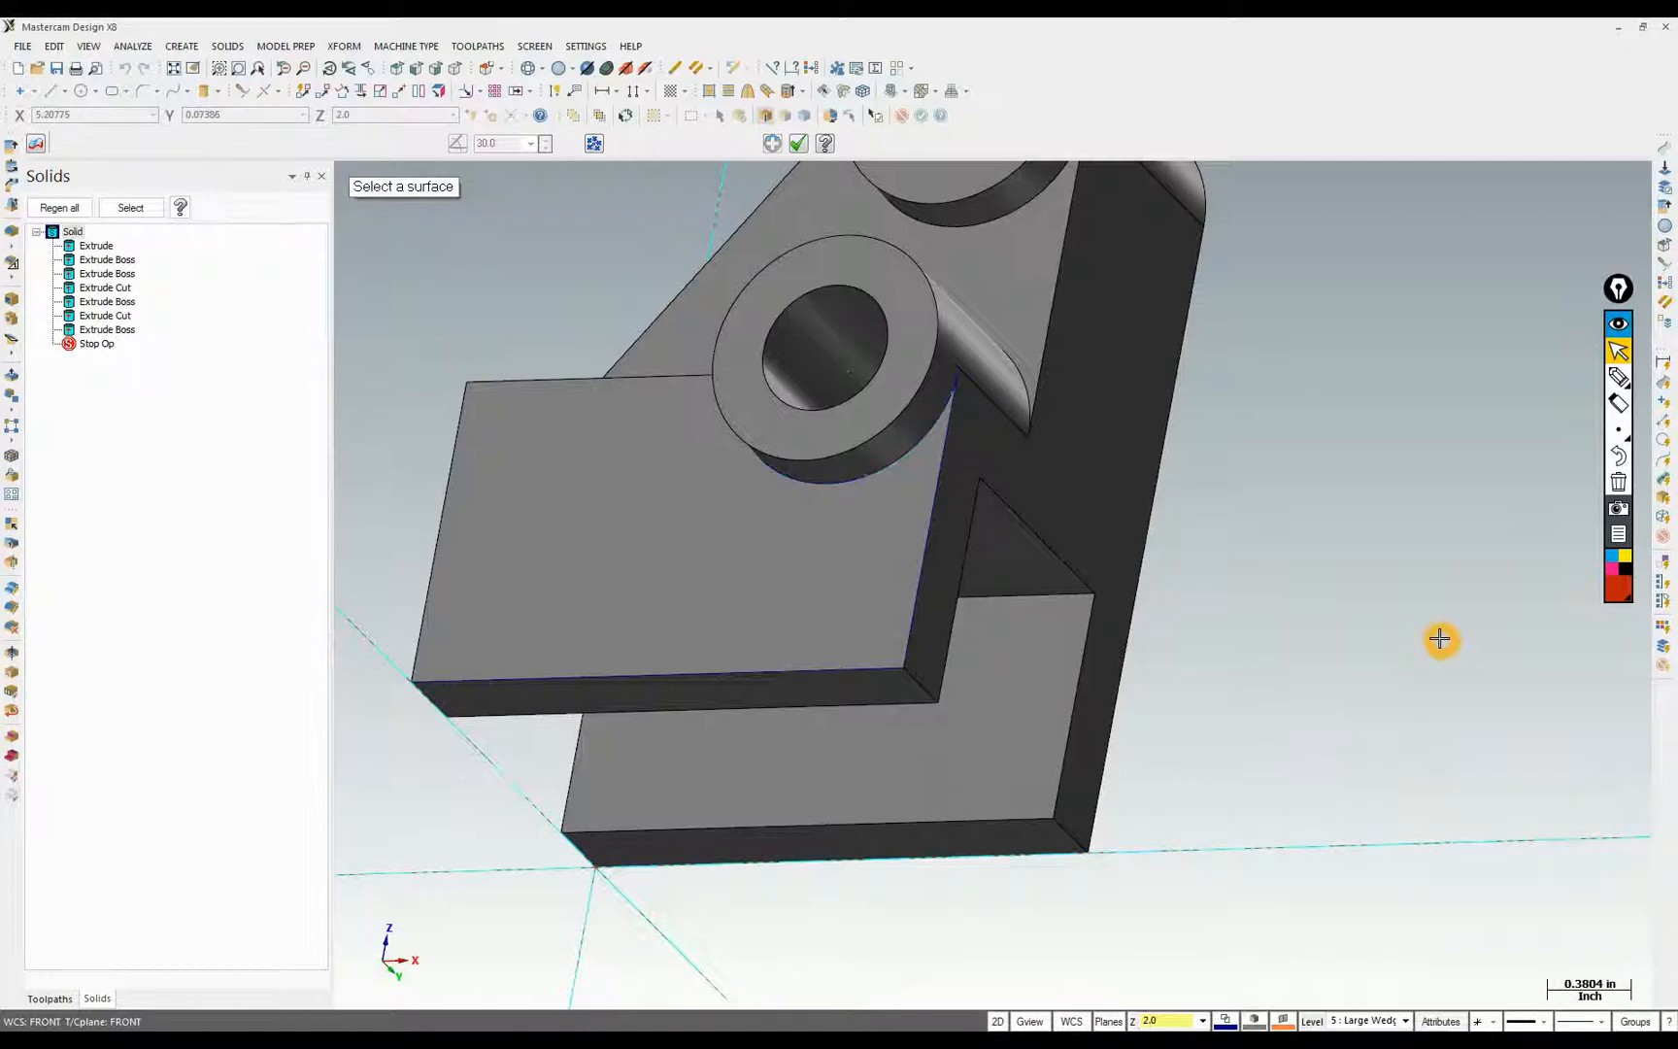
pyautogui.moveTo(915, 415); pyautogui.dragTo(928, 608, button='middle')
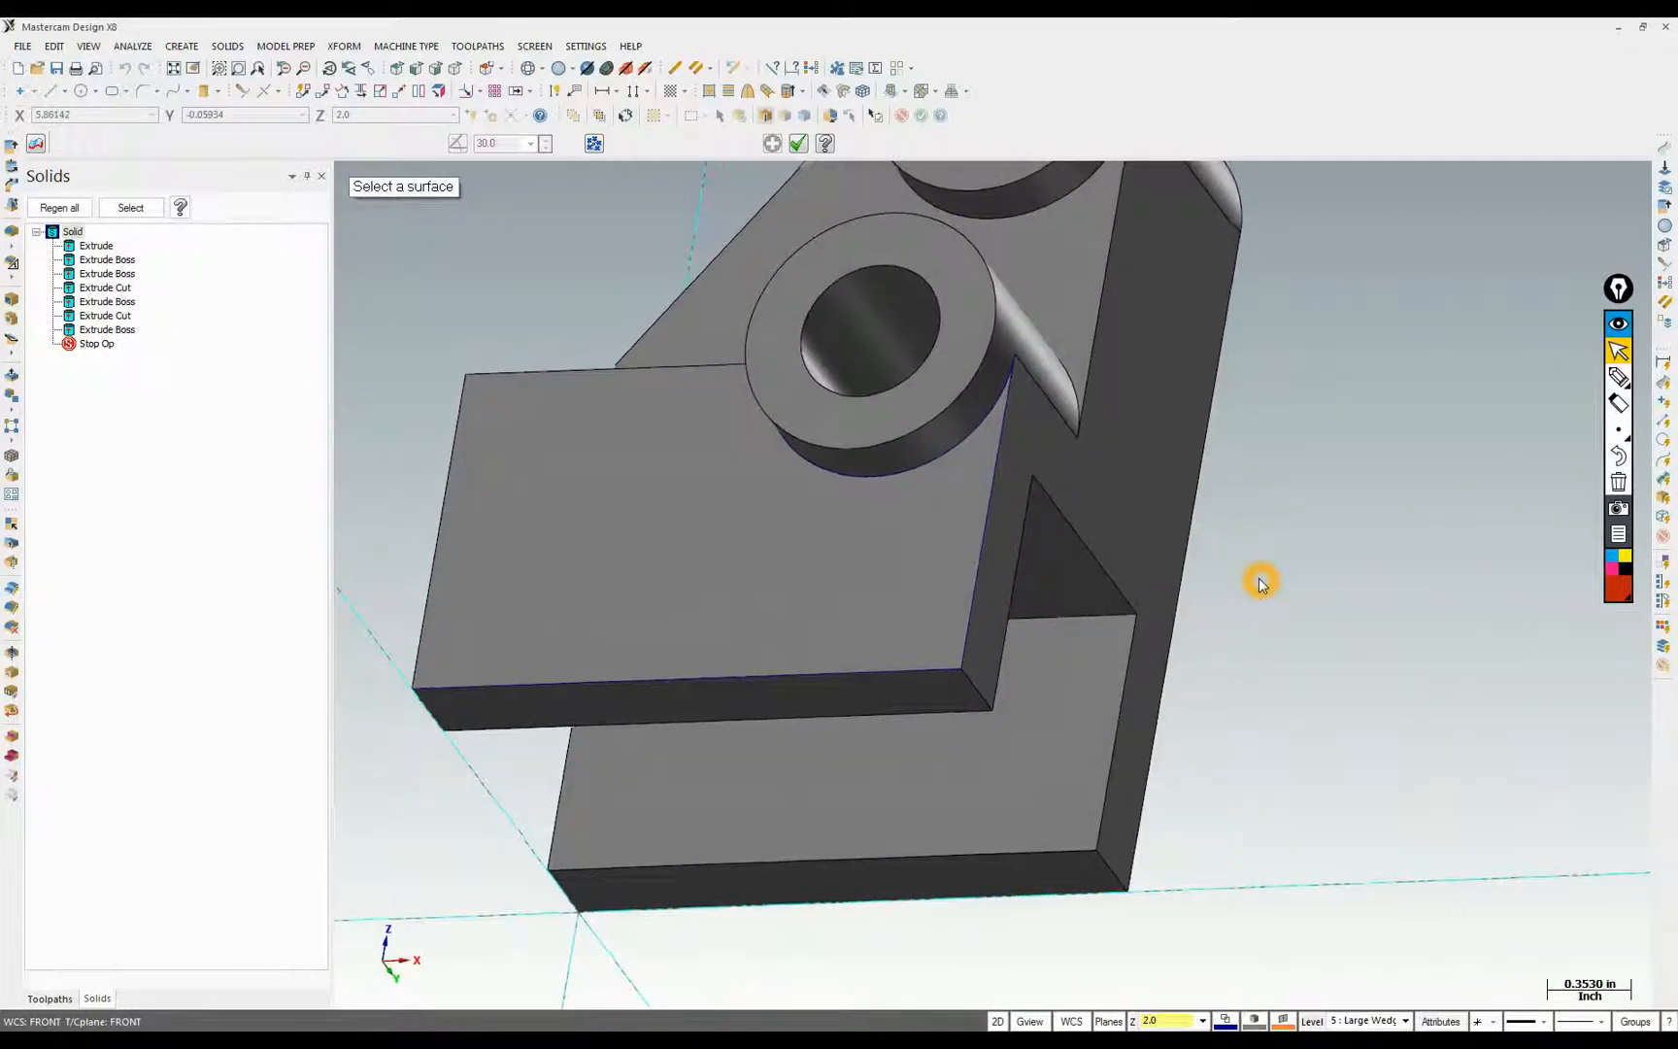
pyautogui.press('l')
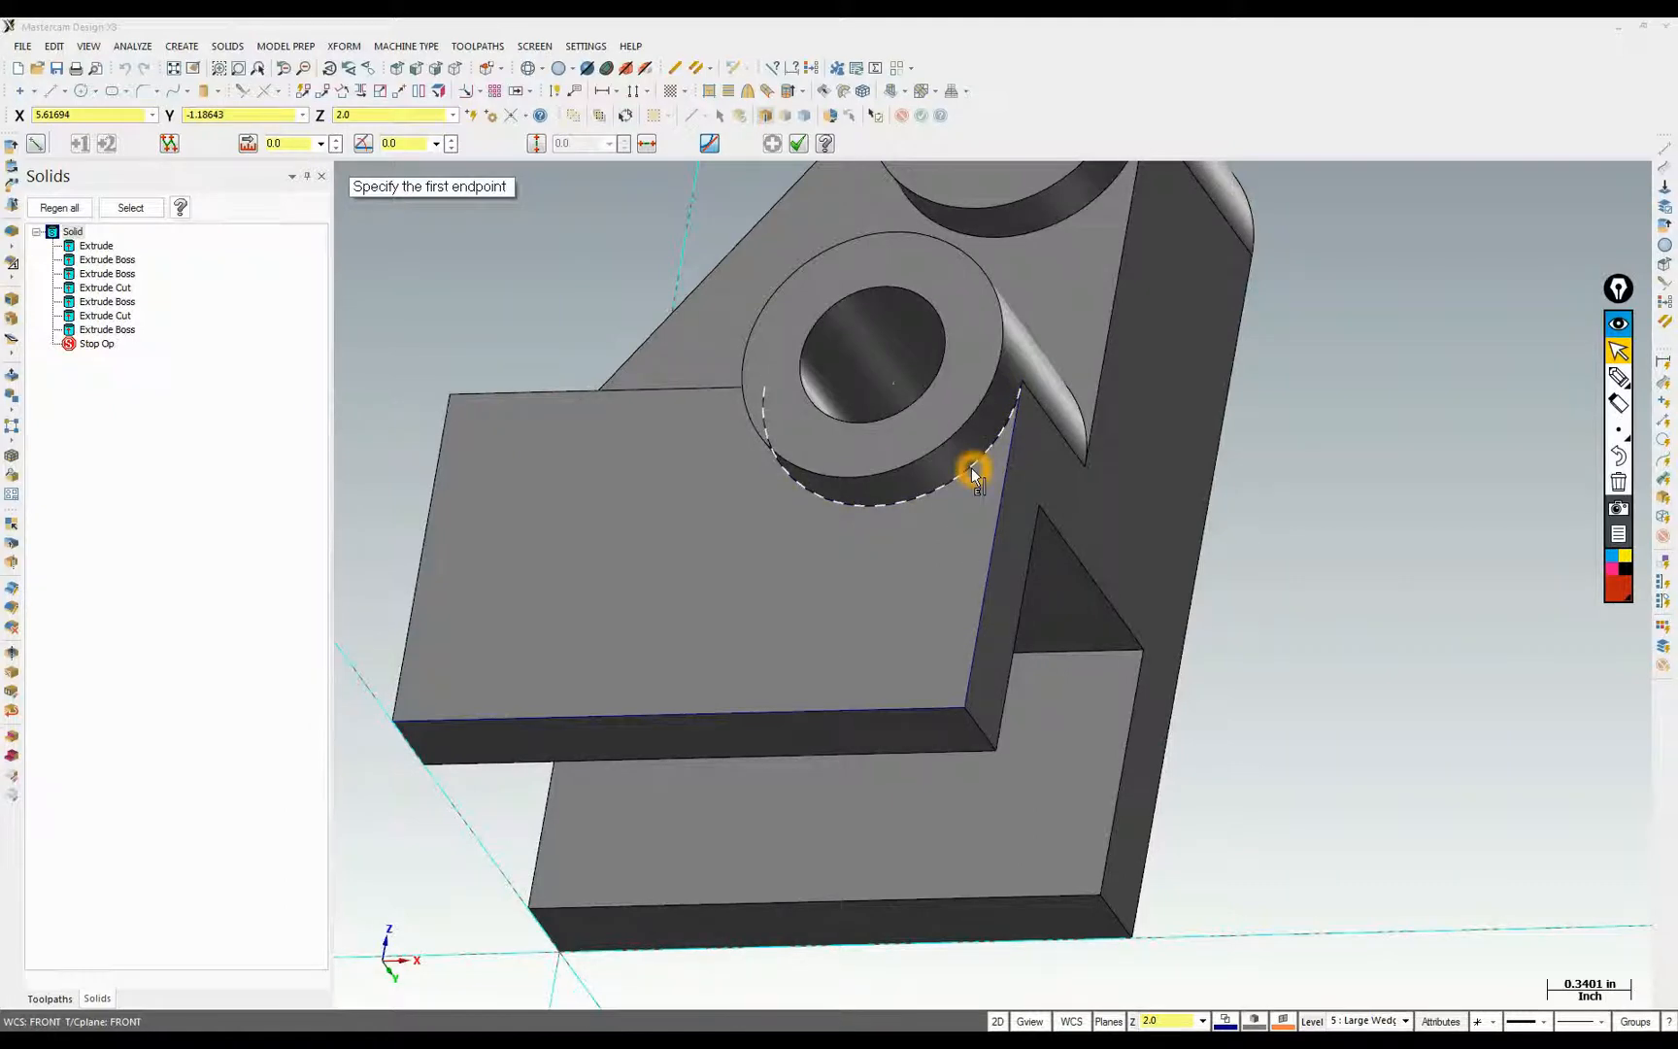
# Switch to the Project 2 PDF in Adobe Reader and work out the wedge line's angle, writing 270 − 30 = 240 beside the 30° dimension
pyautogui.click(204, 1025)
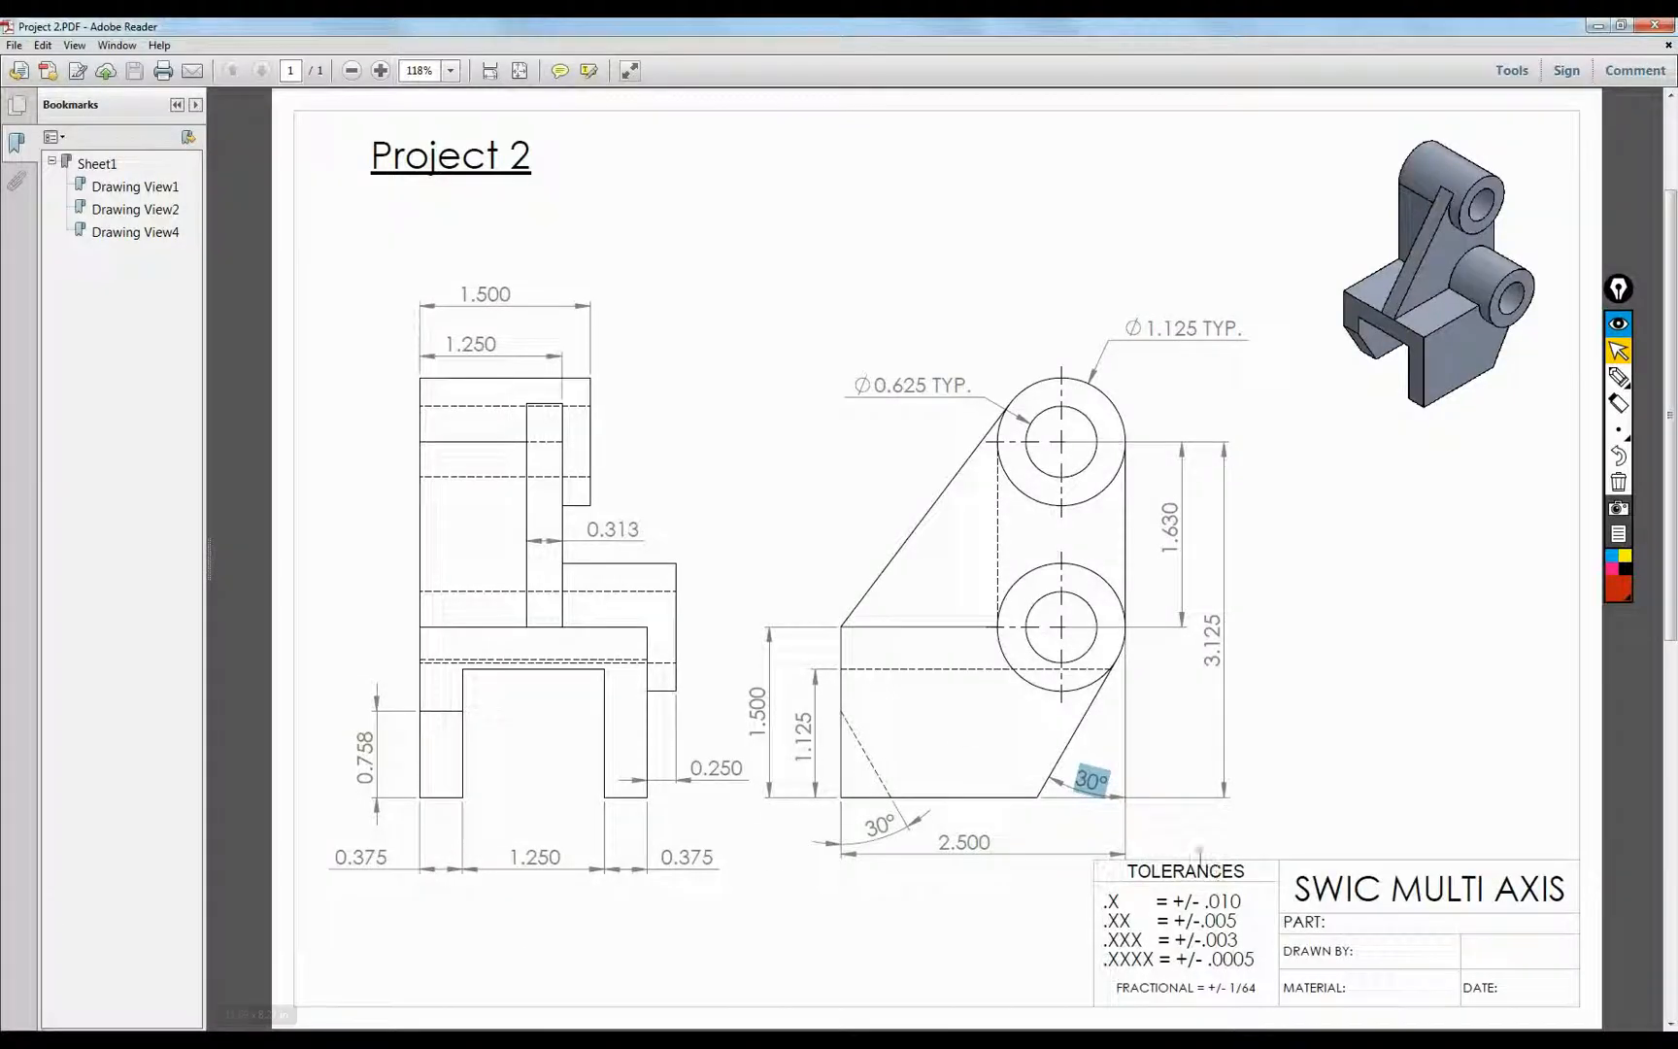
pyautogui.click(1619, 376)
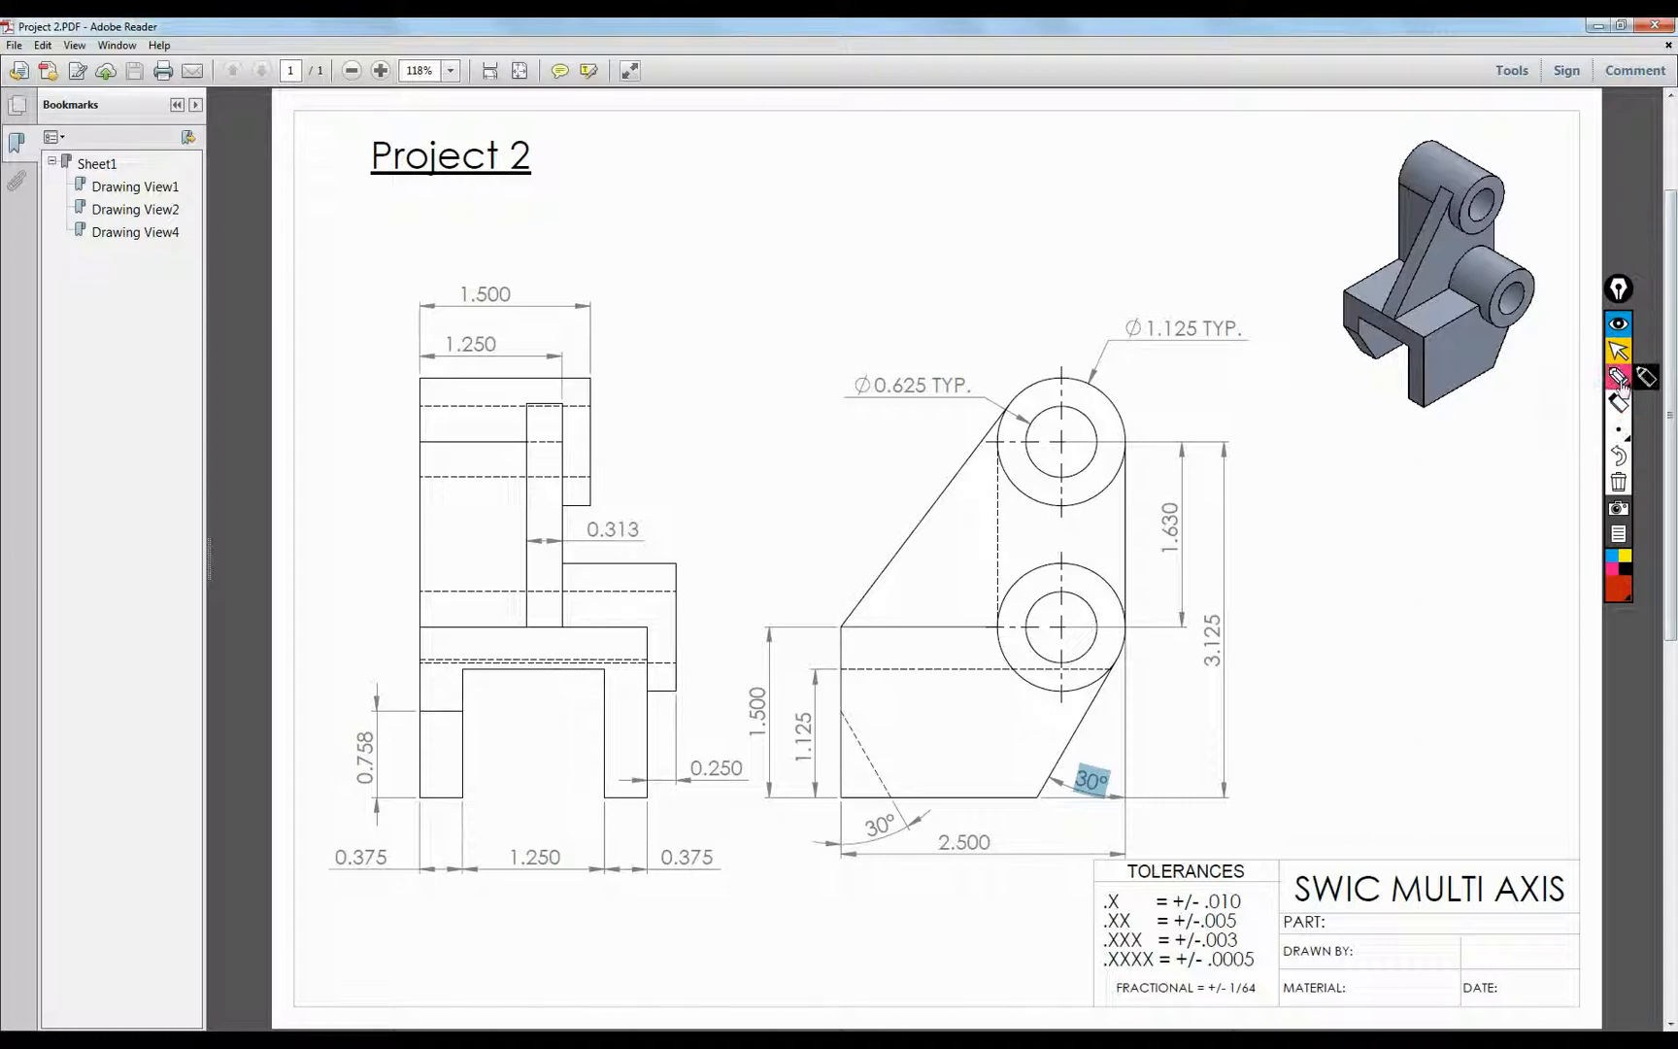
pyautogui.moveTo(1127, 635); pyautogui.dragTo(1303, 643)
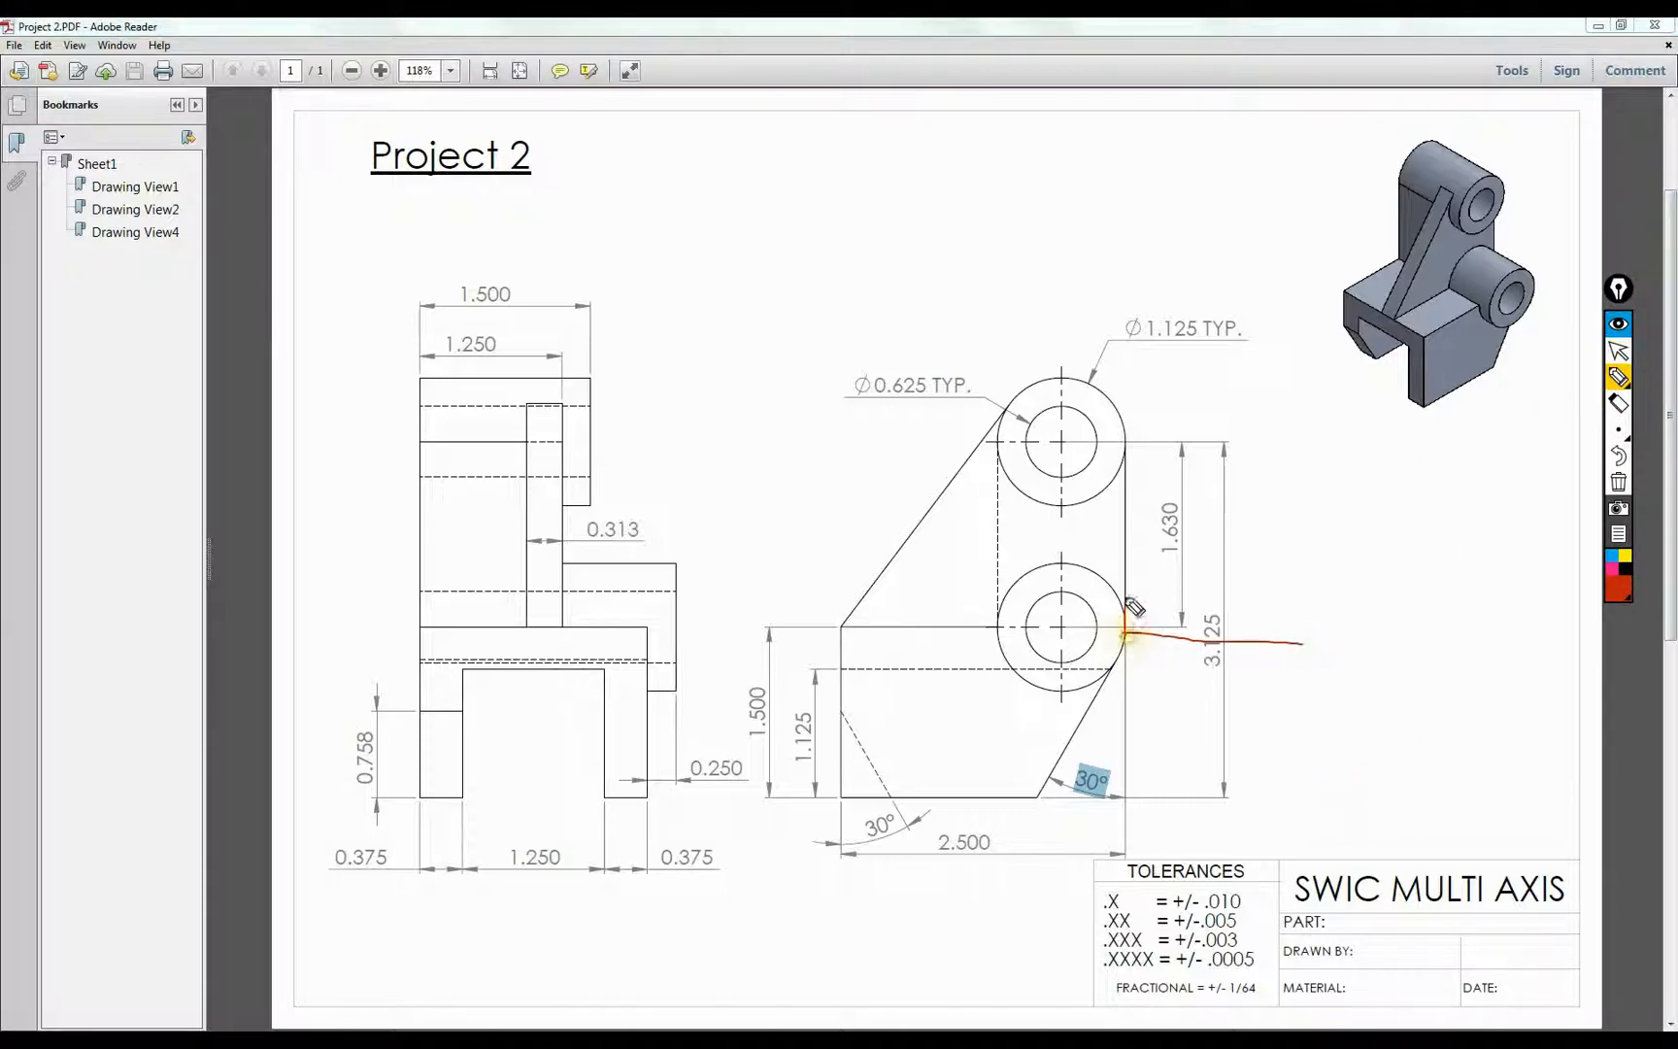
pyautogui.moveTo(1124, 626)
pyautogui.mouseDown()
pyautogui.moveTo(1125, 497)
pyautogui.moveTo(1124, 621)
pyautogui.moveTo(969, 631)
pyautogui.mouseUp()
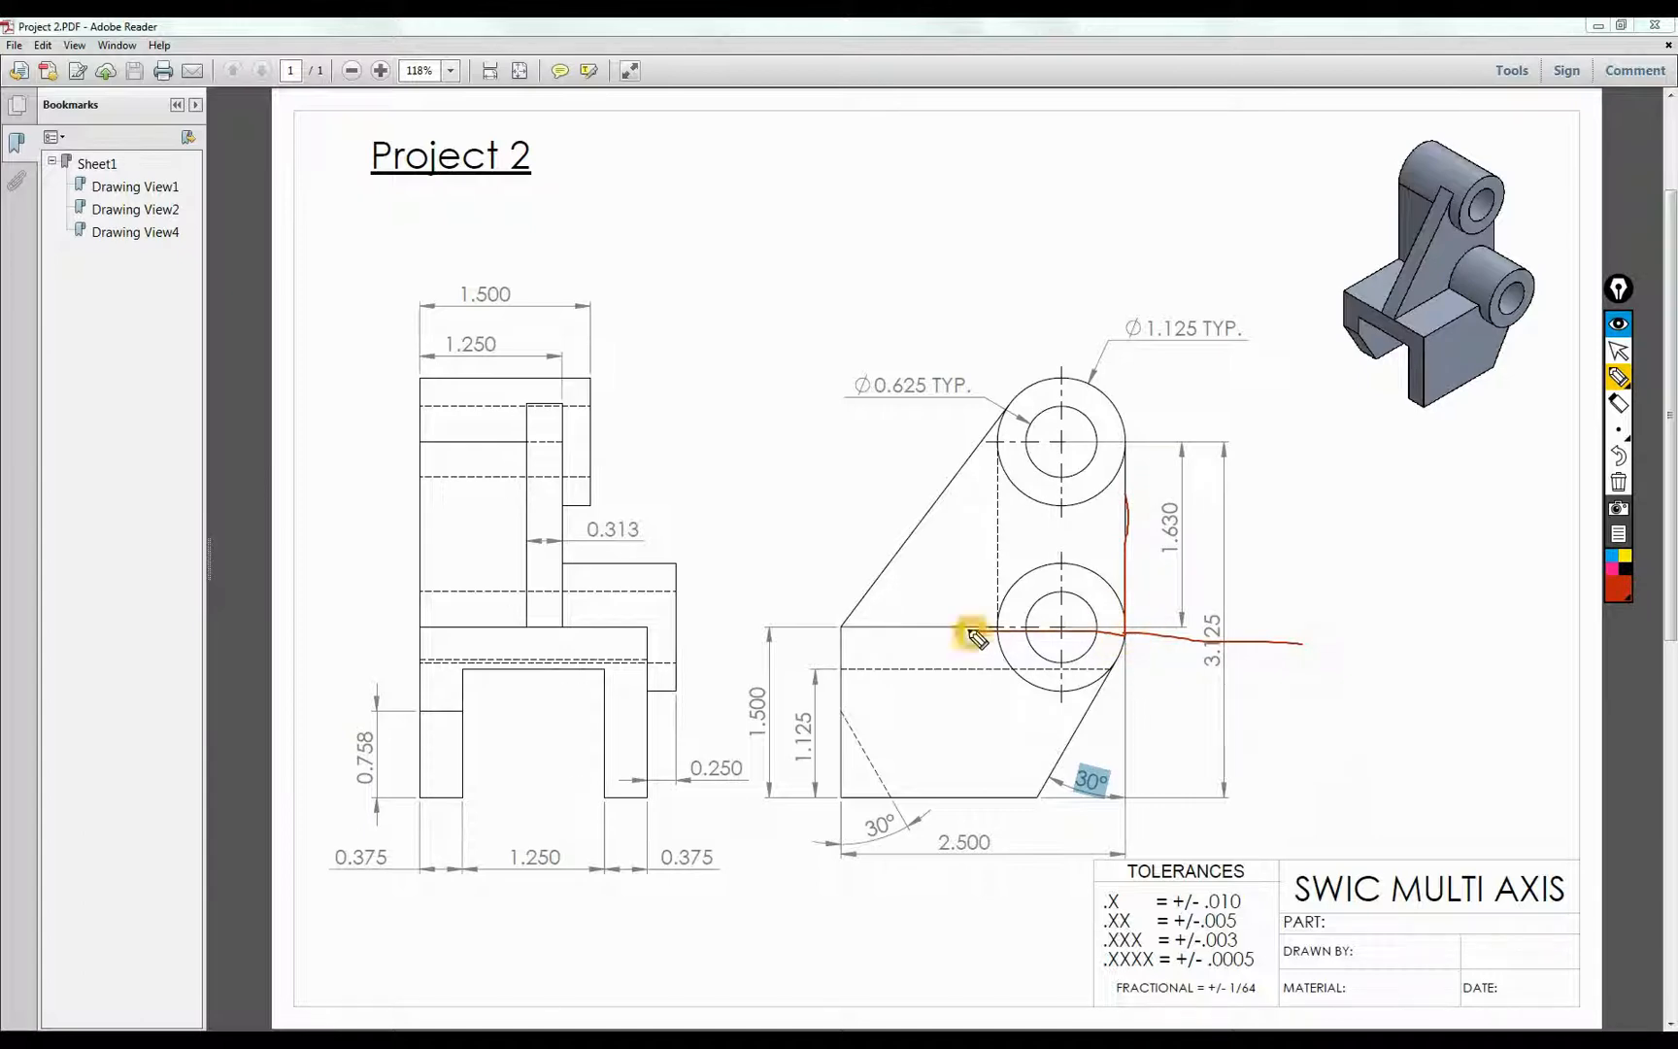
pyautogui.moveTo(1128, 638)
pyautogui.mouseDown()
pyautogui.moveTo(1126, 768)
pyautogui.moveTo(1070, 731)
pyautogui.mouseUp()
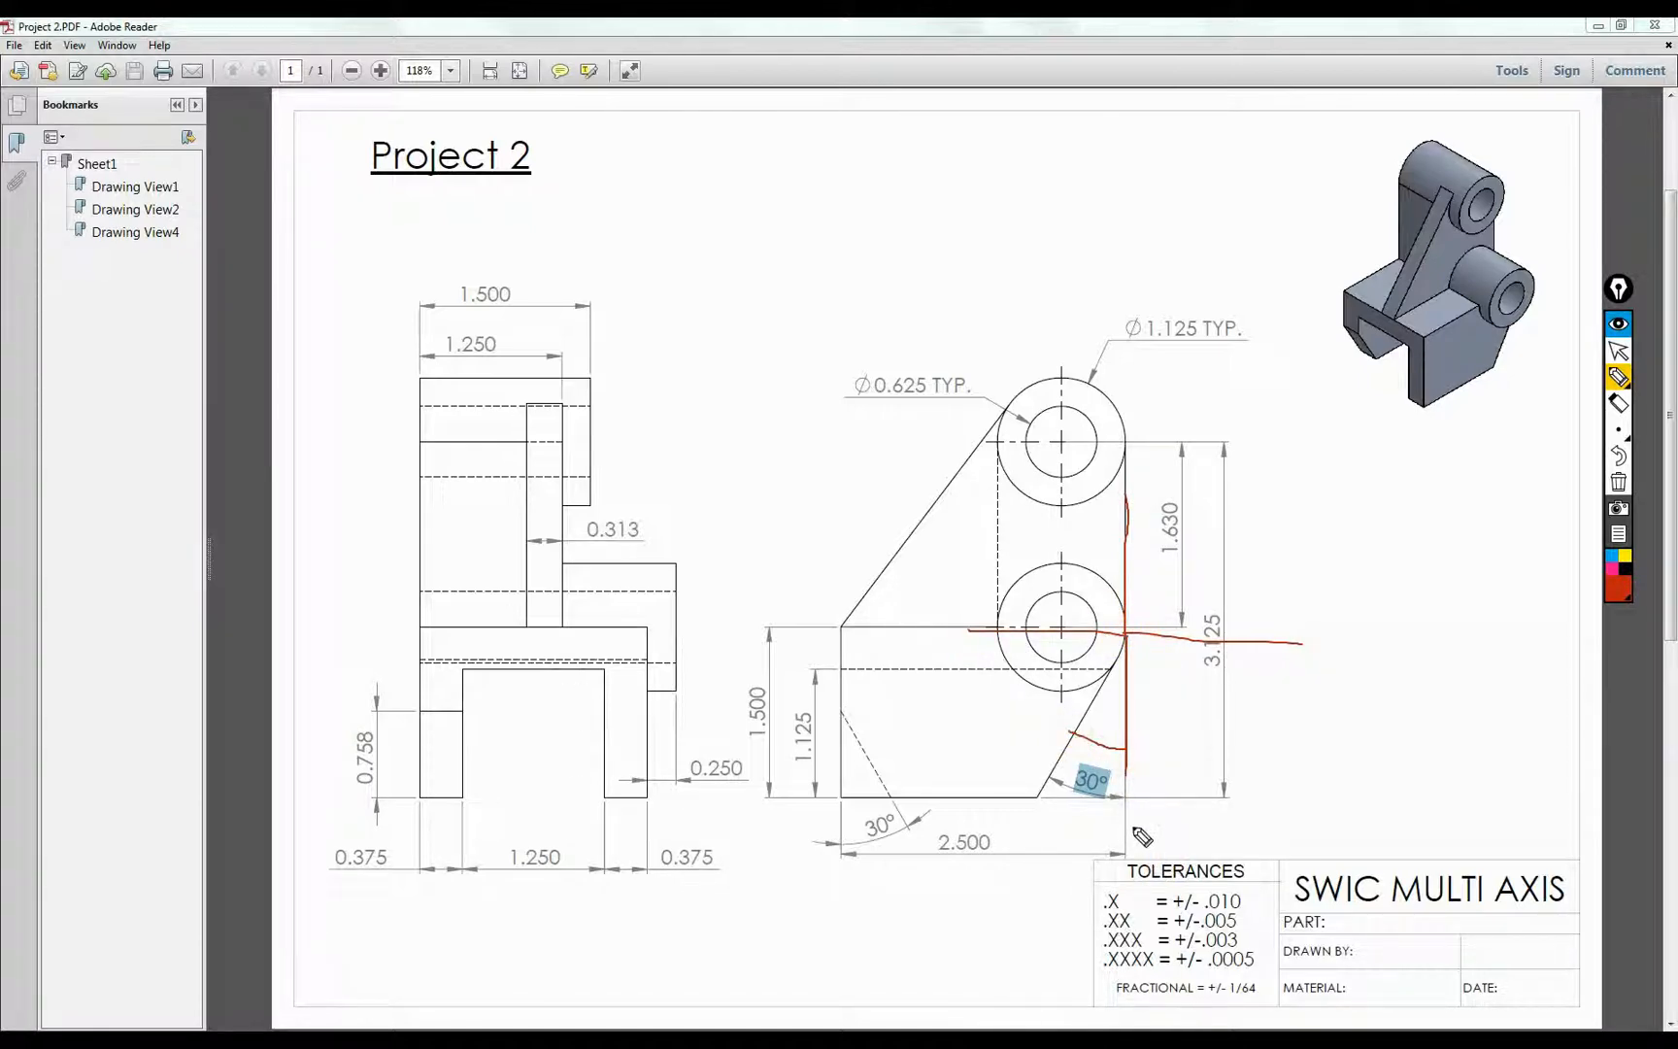
pyautogui.moveTo(1309, 686)
pyautogui.mouseDown()
pyautogui.moveTo(1340, 723)
pyautogui.moveTo(1384, 701)
pyautogui.moveTo(1355, 721)
pyautogui.moveTo(1401, 730)
pyautogui.mouseUp()
pyautogui.moveTo(1291, 764); pyautogui.dragTo(1377, 764)
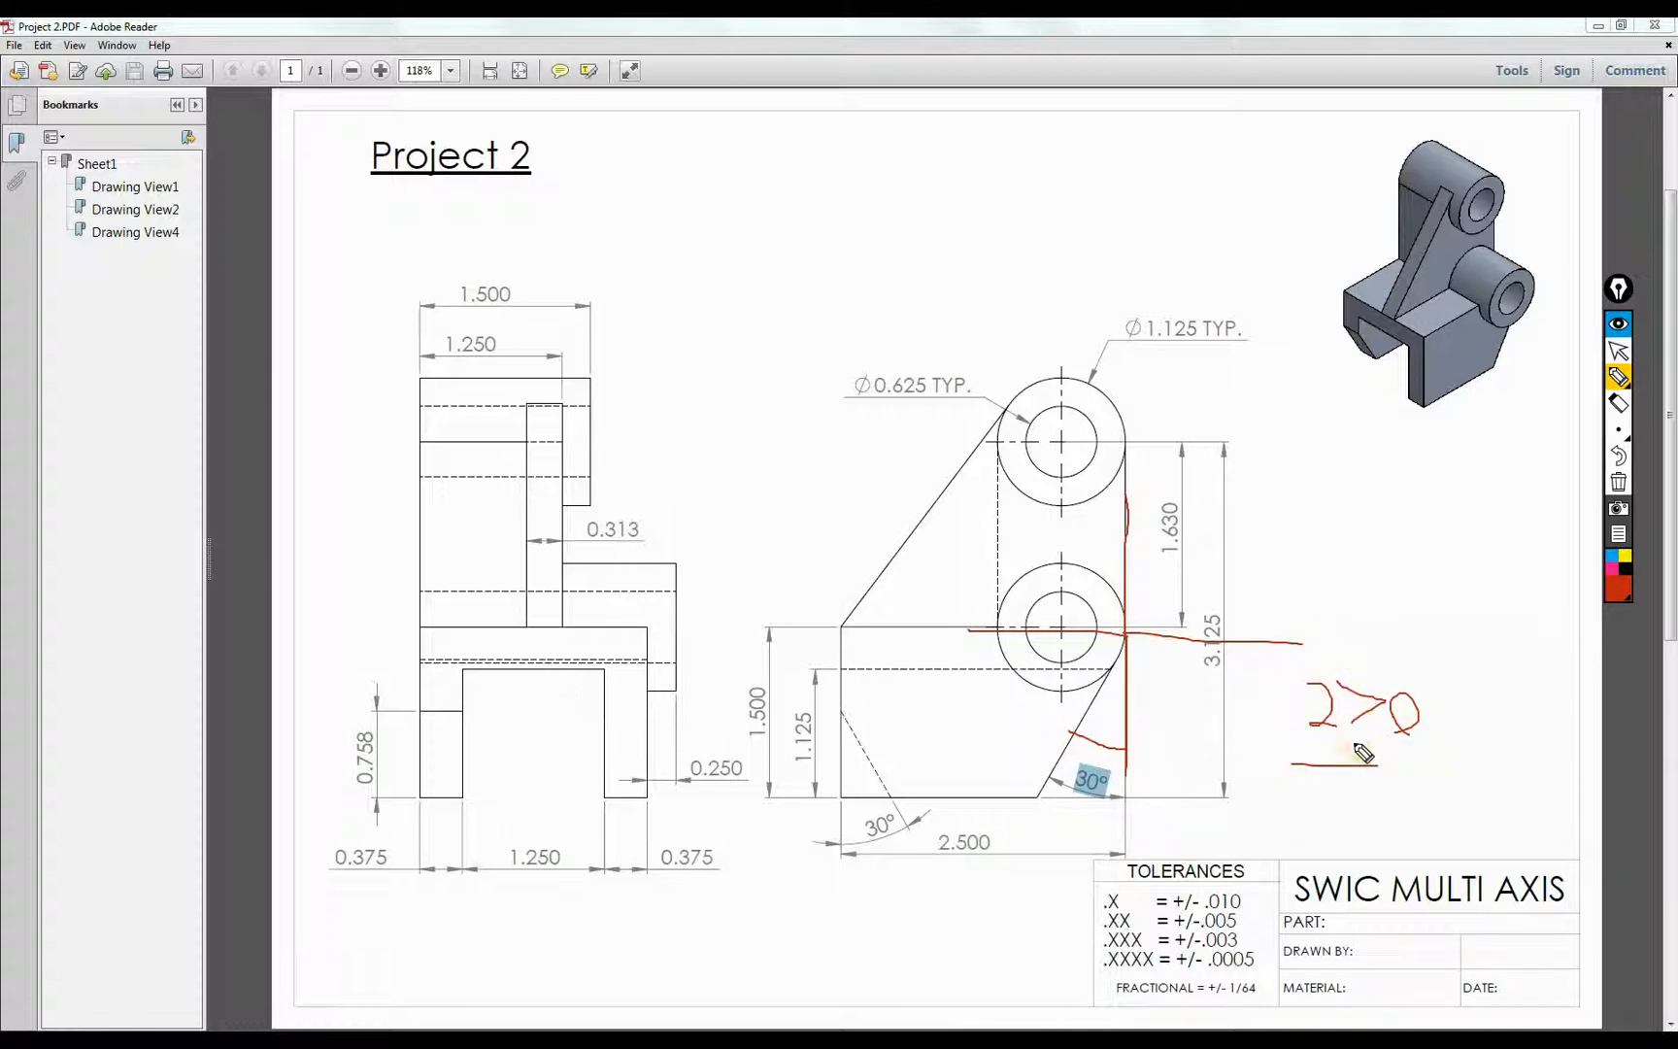
pyautogui.moveTo(1425, 768); pyautogui.dragTo(1410, 753)
pyautogui.moveTo(1253, 804); pyautogui.dragTo(1525, 780)
pyautogui.moveTo(1331, 827)
pyautogui.mouseDown()
pyautogui.moveTo(1375, 856)
pyautogui.moveTo(1418, 810)
pyautogui.moveTo(1449, 816)
pyautogui.mouseUp()
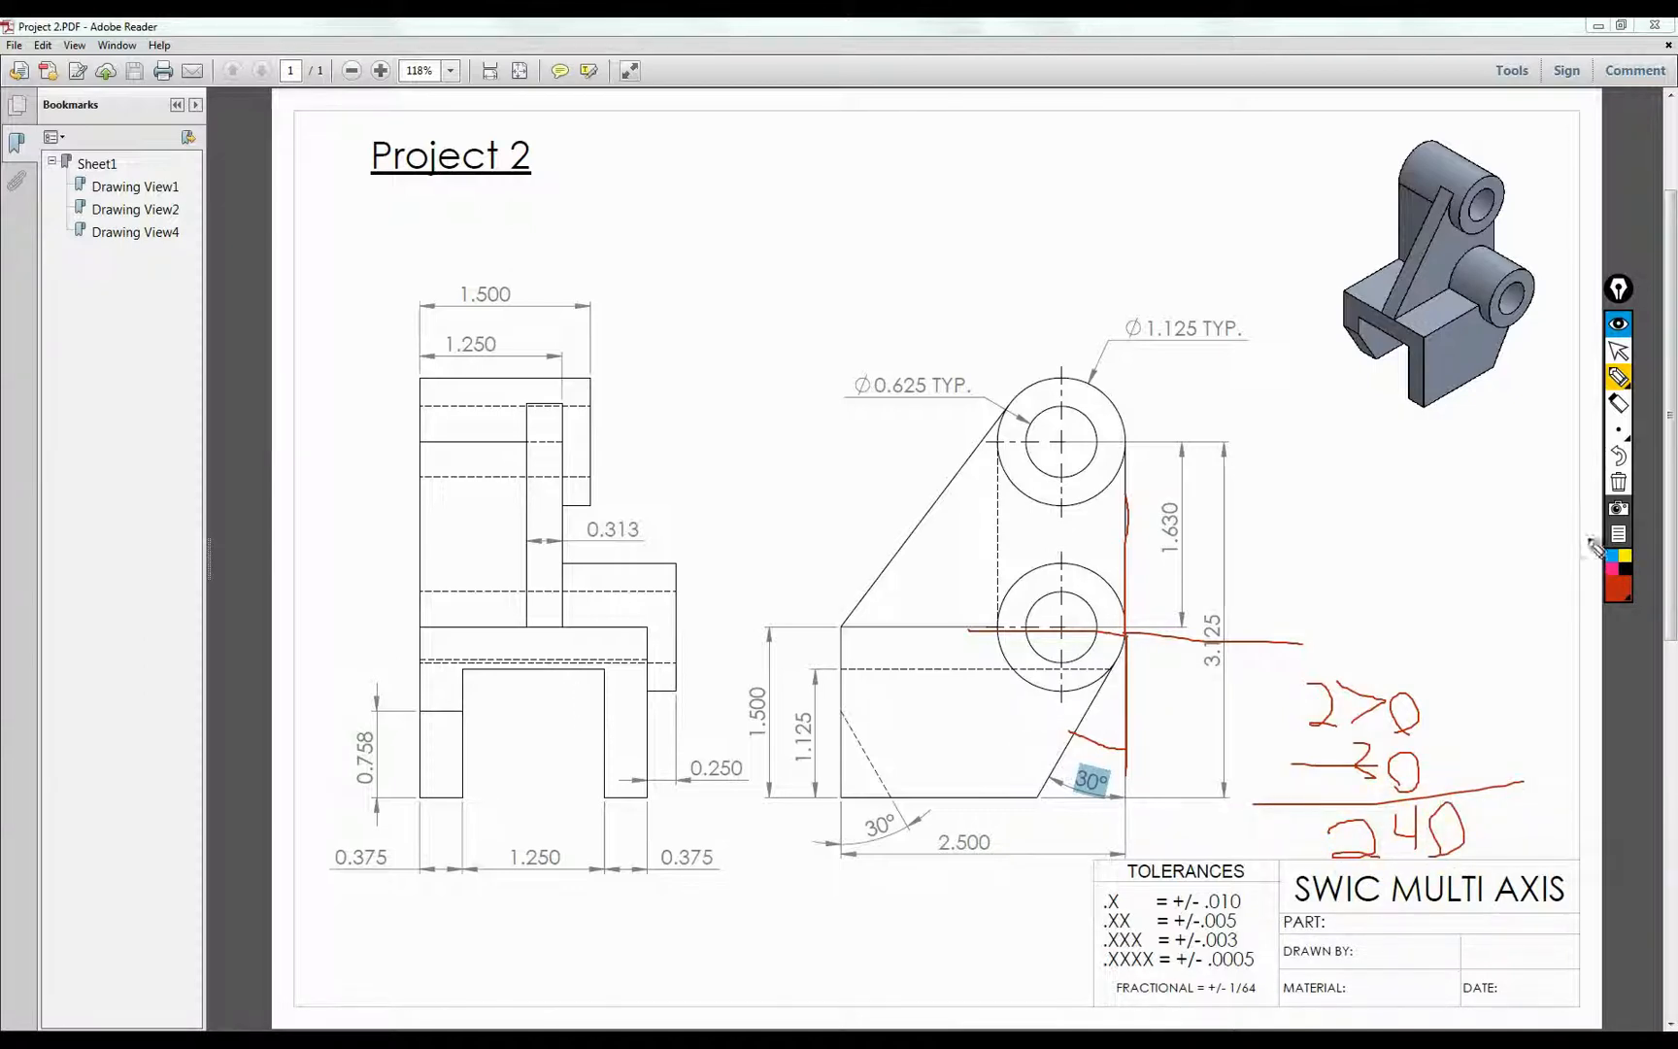
# Erase the markup from the Project 2 drawing, re-examine the 30° dimension and return to Mastercam
pyautogui.click(1618, 507)
pyautogui.click(1603, 748)
pyautogui.click(1618, 481)
pyautogui.click(1090, 796)
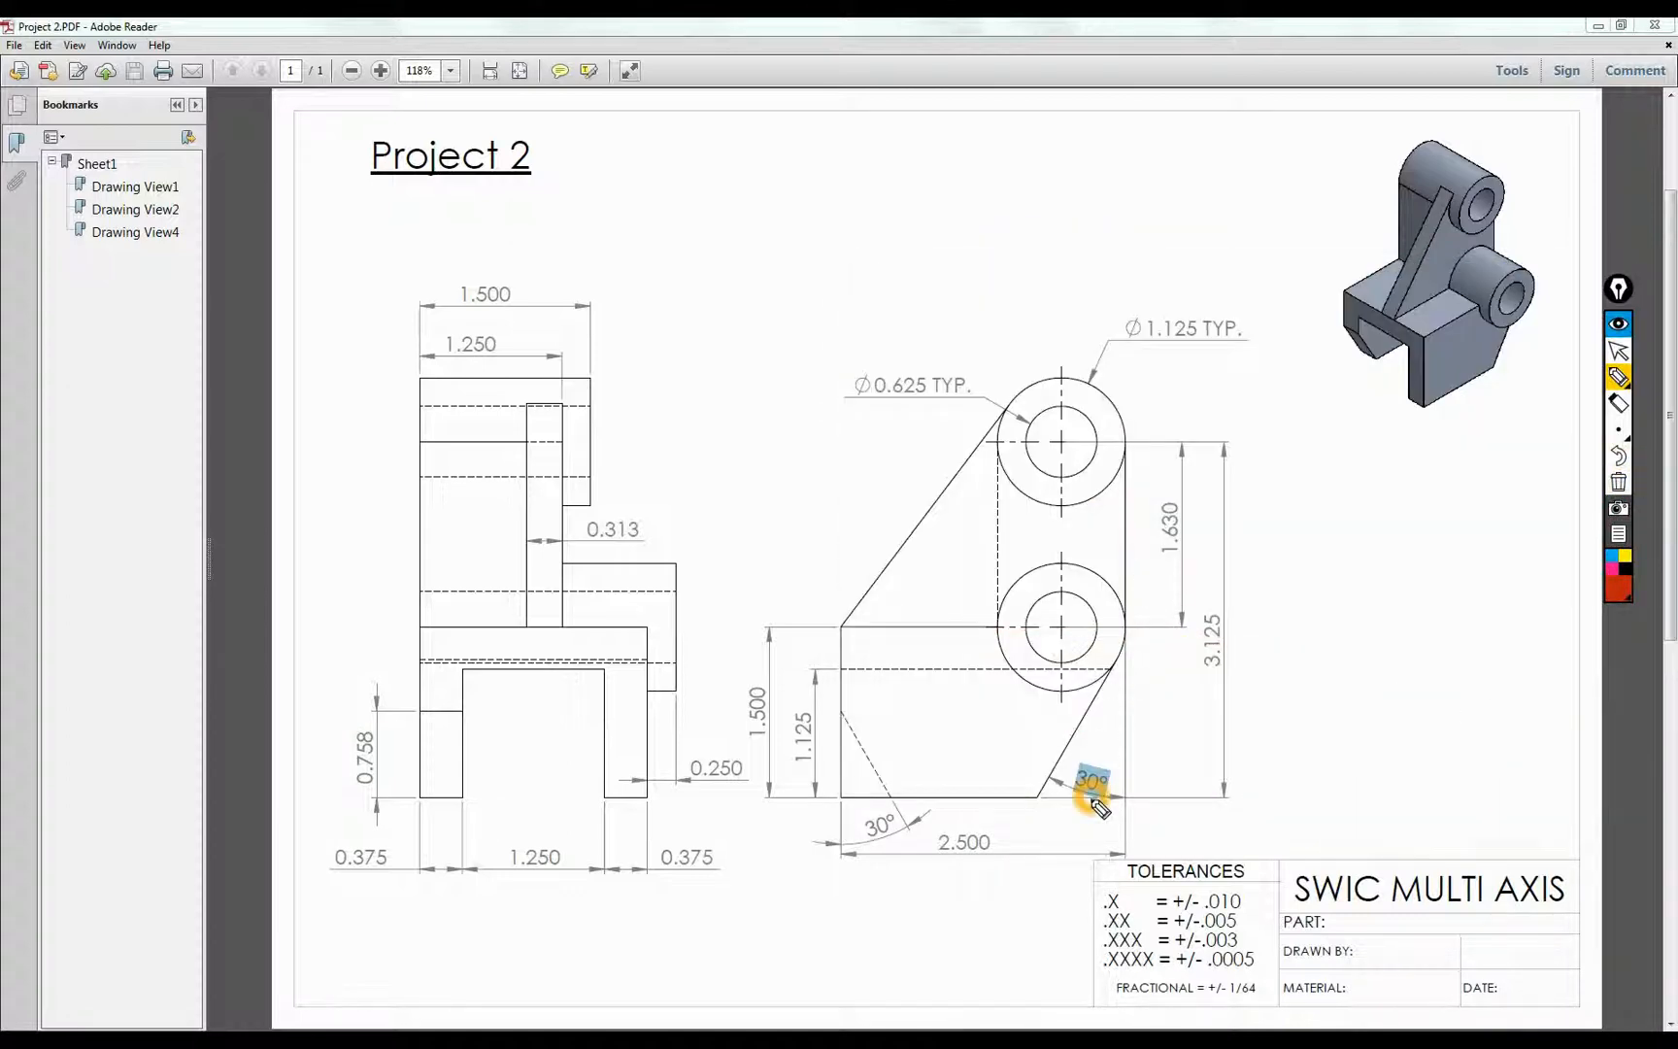
pyautogui.click(1057, 778)
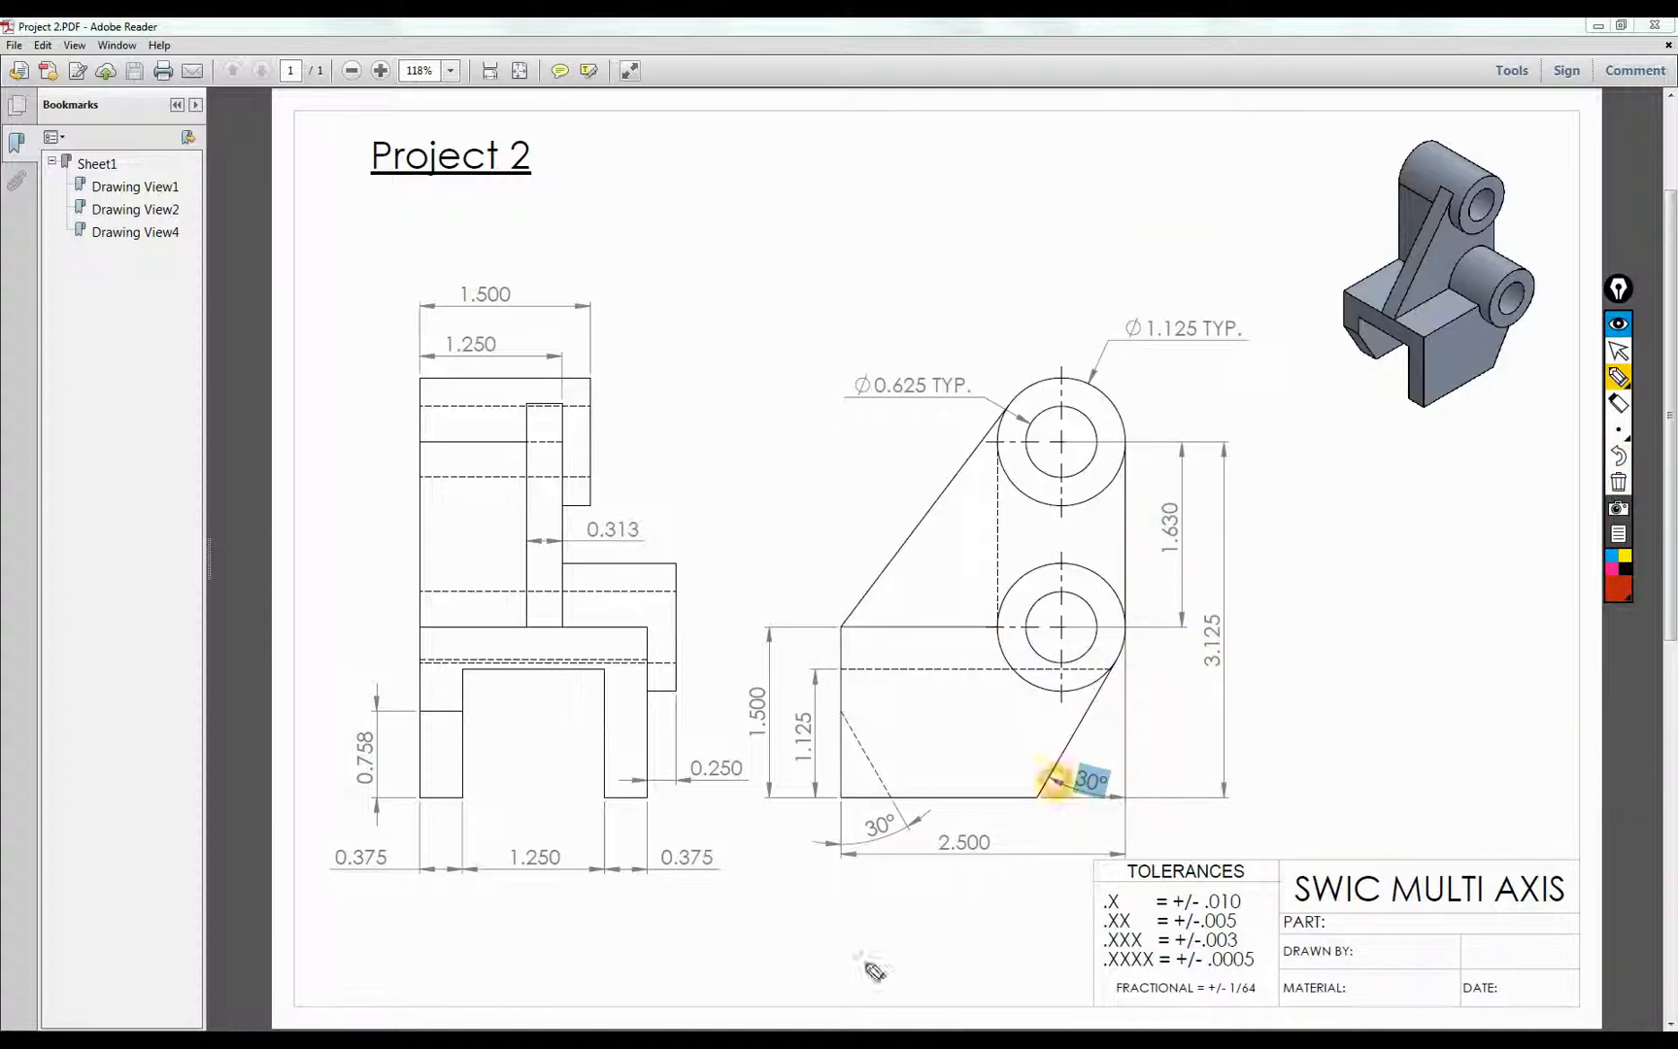
pyautogui.hotkey('alt', 'Tab')
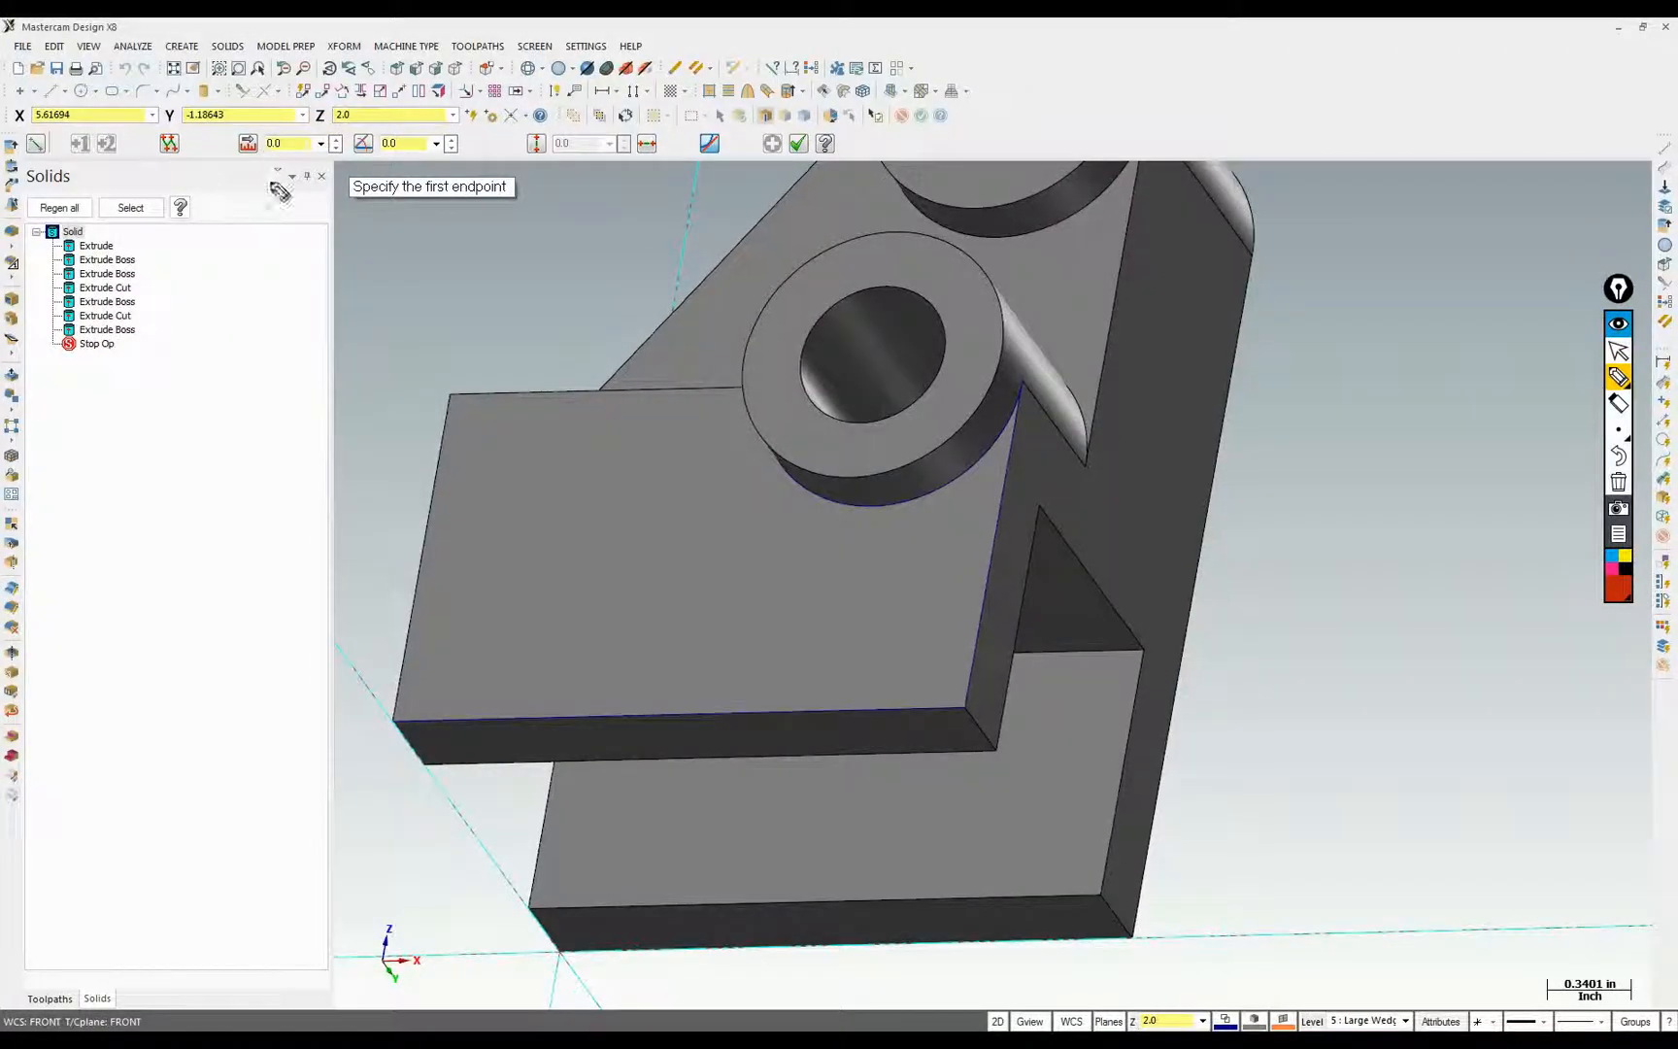
# Draw a line about 2.1 in long, locked at 240°, from the lower boss arc to beyond the front face's lower edge
pyautogui.click(367, 143)
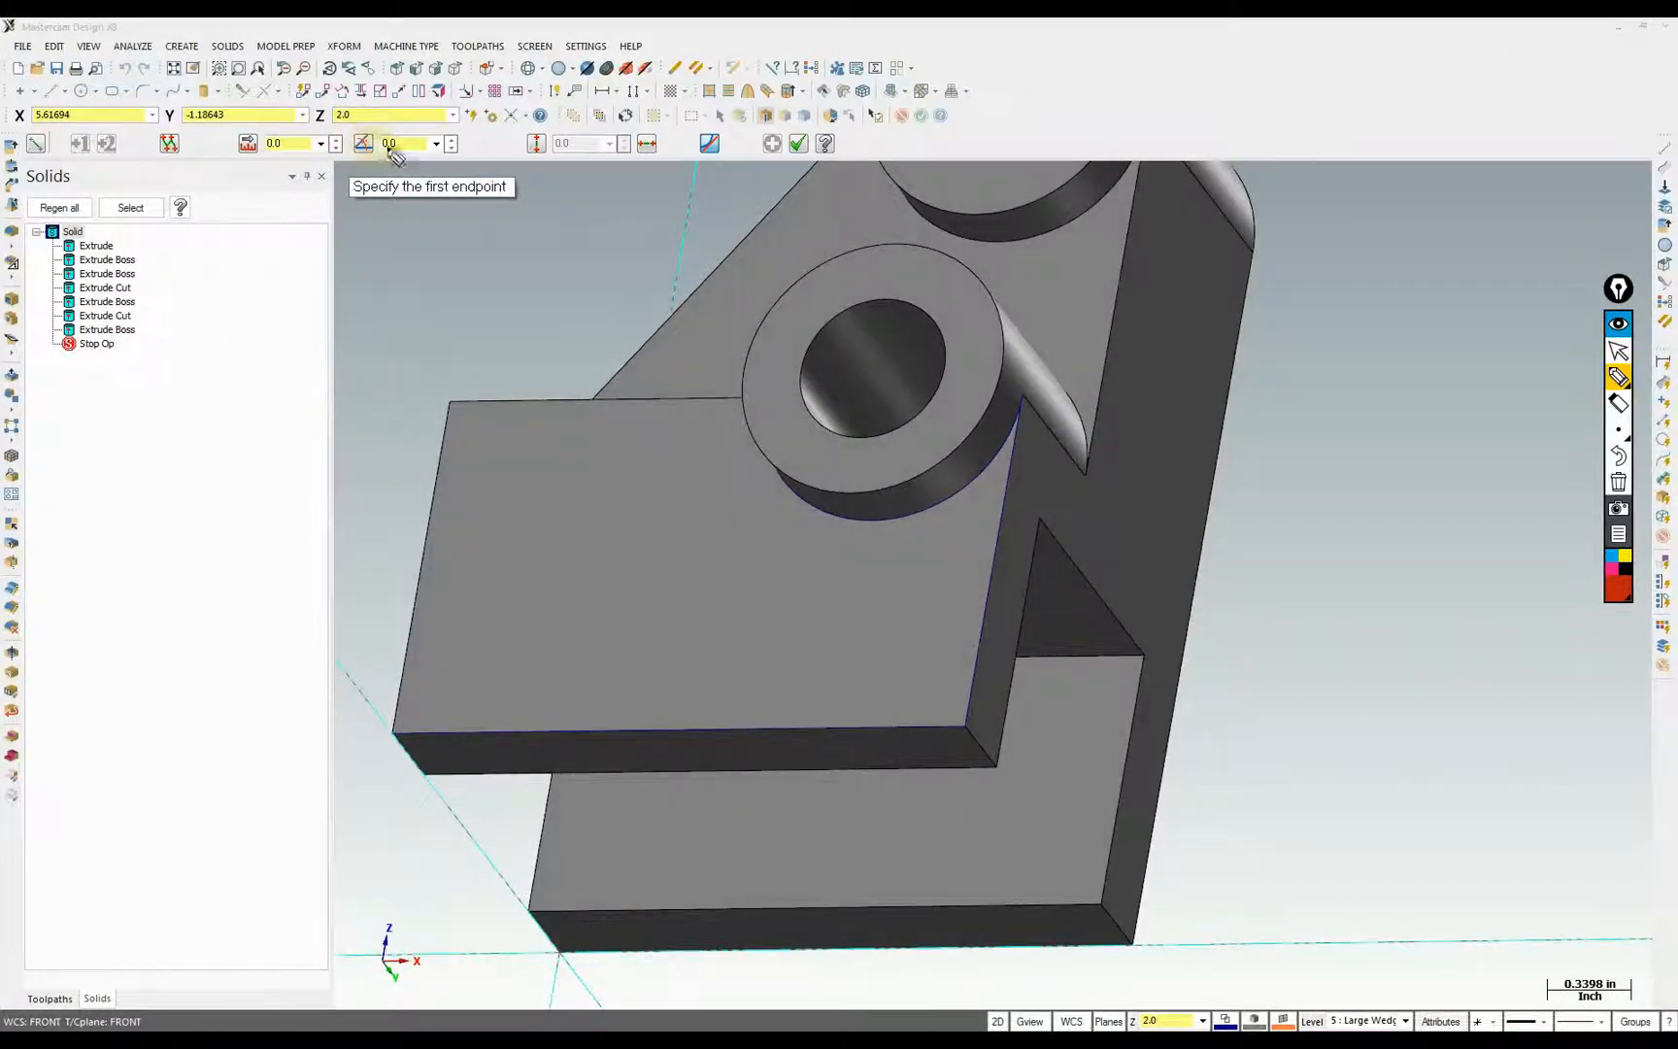
pyautogui.click(1618, 351)
pyautogui.click(412, 144)
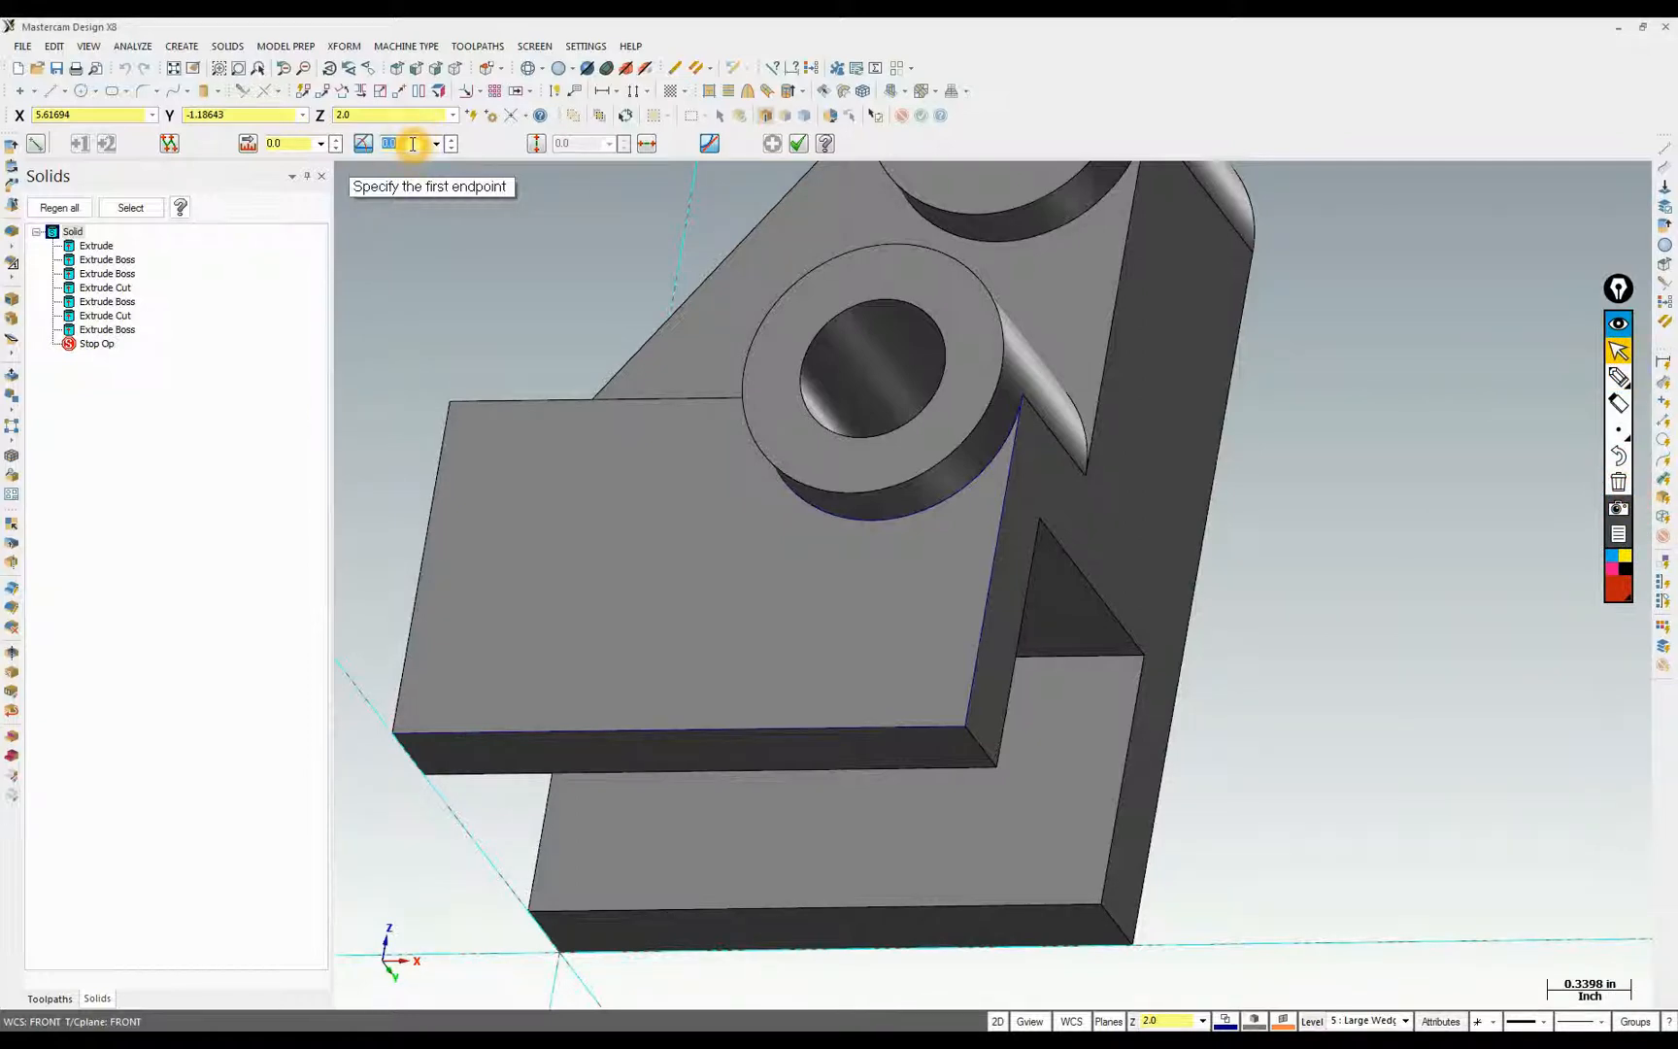
pyautogui.write('240')
pyautogui.click(362, 143)
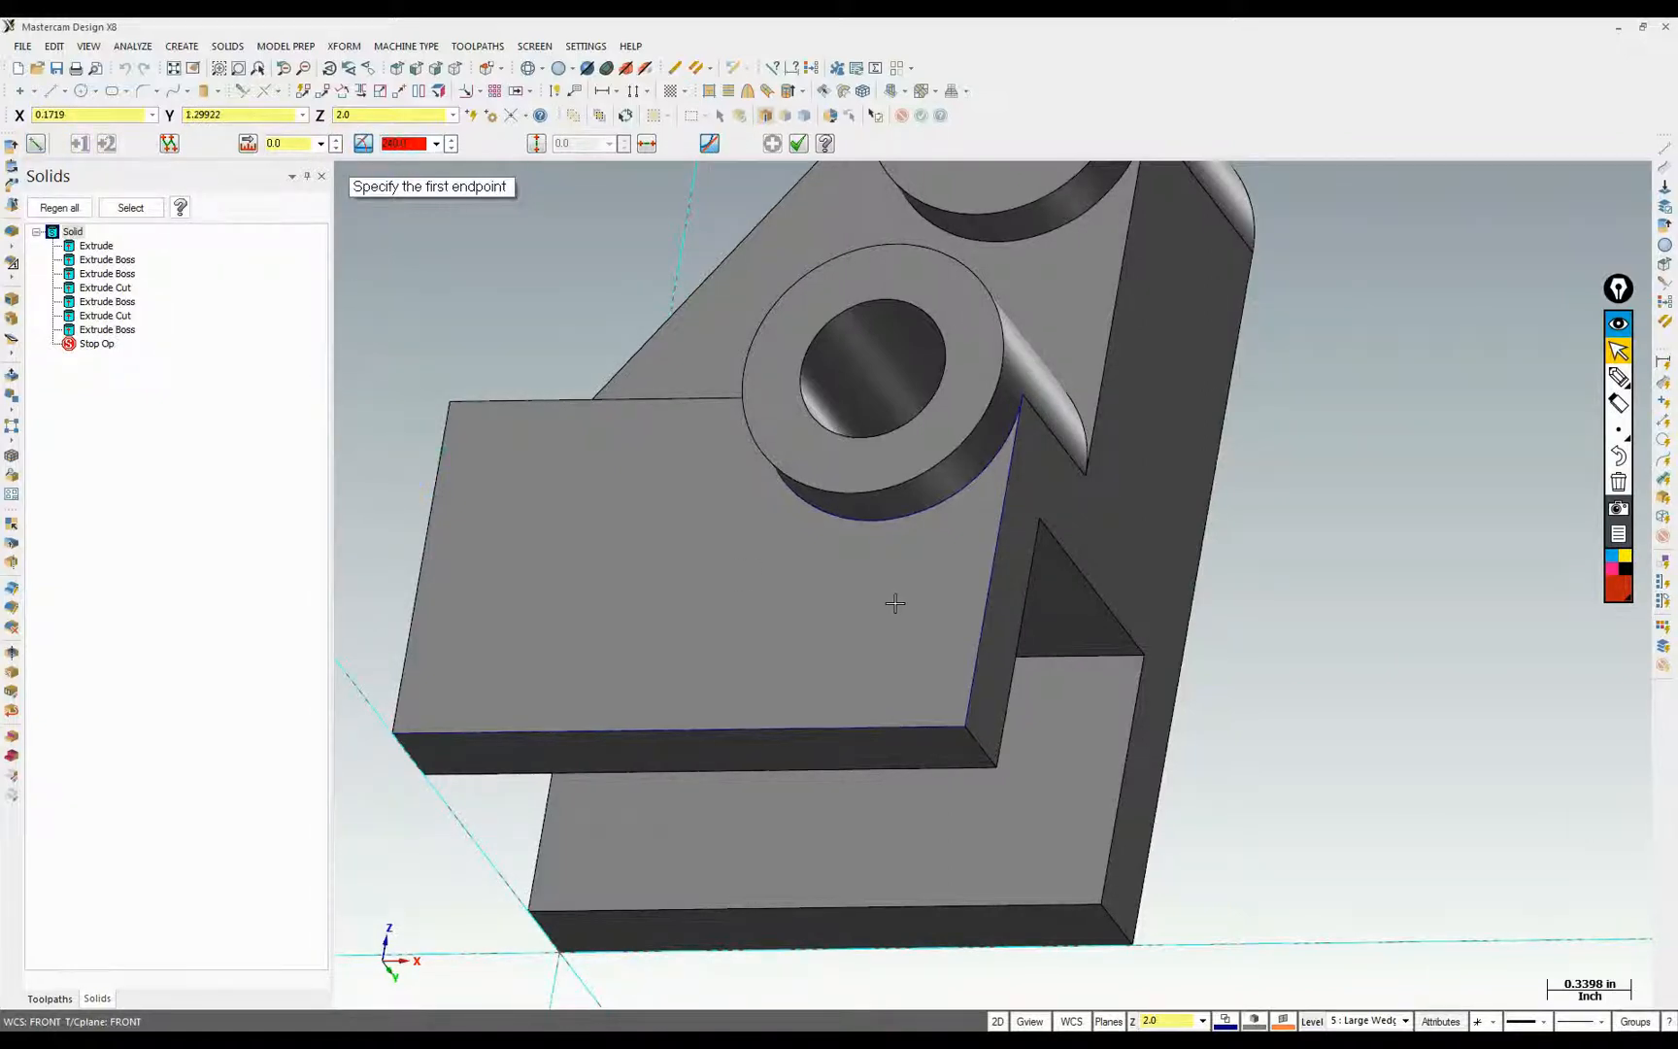
pyautogui.moveTo(892, 599); pyautogui.dragTo(1011, 501, button='middle')
pyautogui.click(1004, 493)
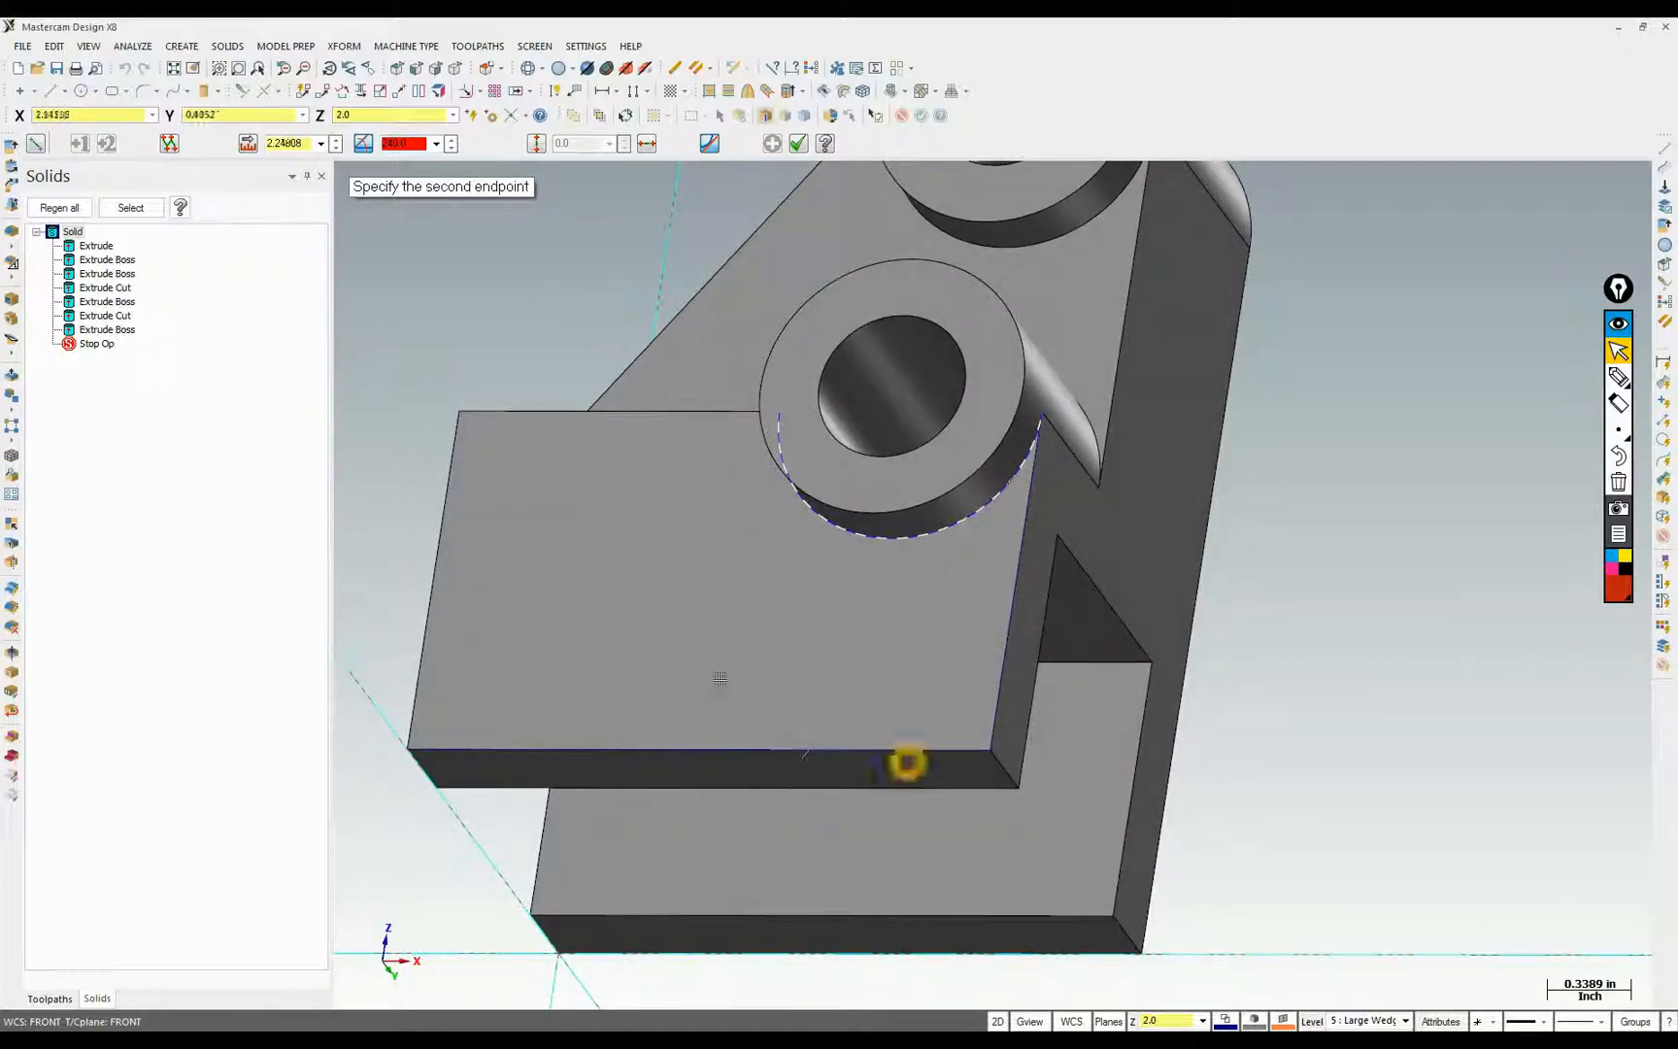
pyautogui.click(780, 742)
pyautogui.moveTo(780, 748); pyautogui.dragTo(1367, 776, button='middle')
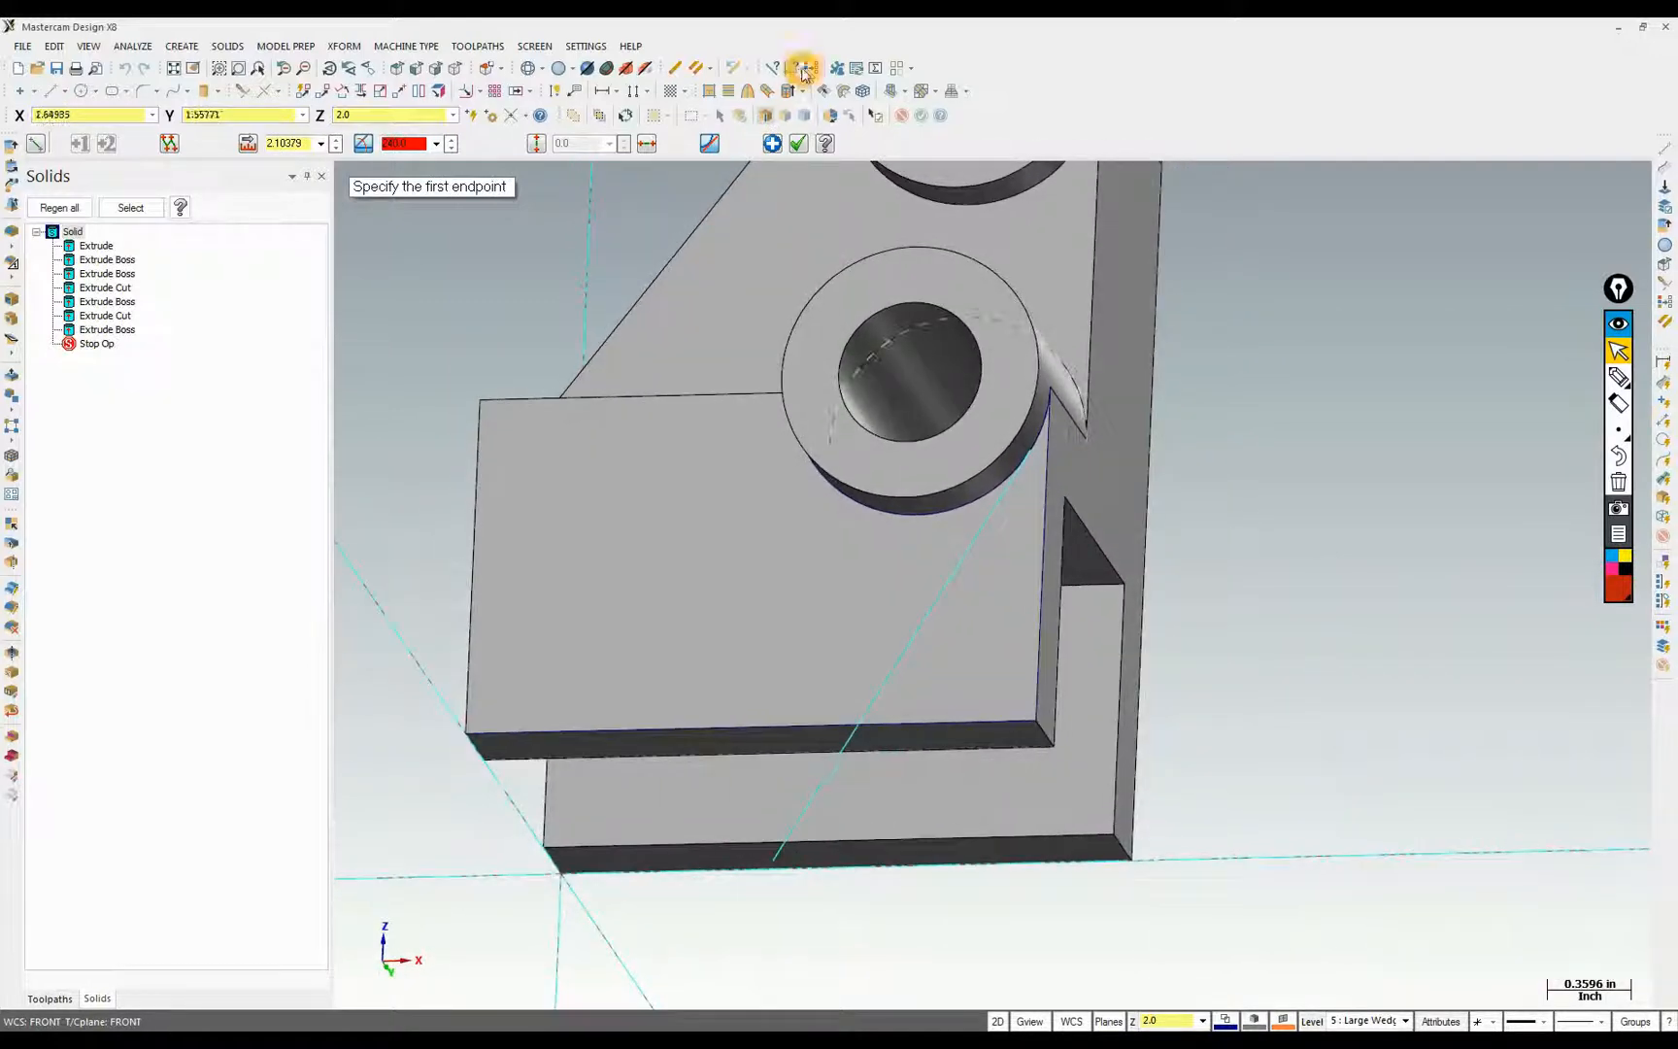
pyautogui.click(798, 143)
# Trim away the excess of the lower edge curve, angled line and boss arc with divide/delete, leaving a closed triangular wedge profile
pyautogui.moveTo(1496, 867); pyautogui.dragTo(1340, 622, button='middle')
pyautogui.click(263, 92)
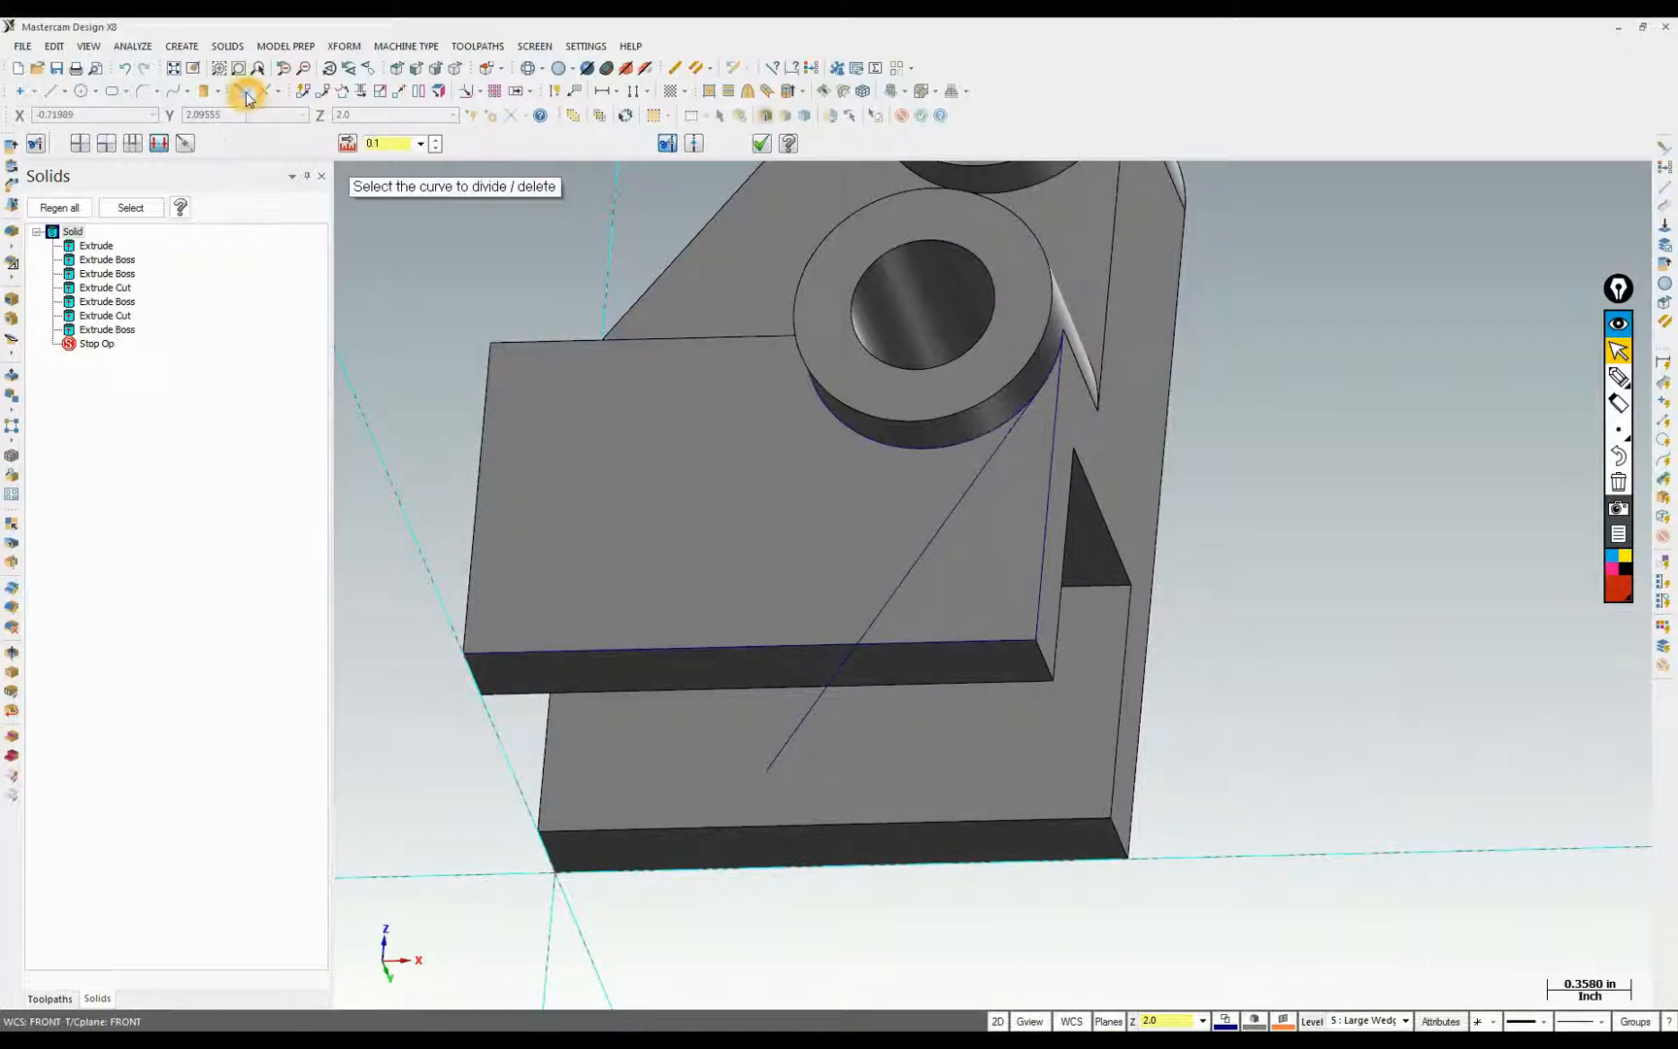
pyautogui.click(727, 646)
pyautogui.click(797, 727)
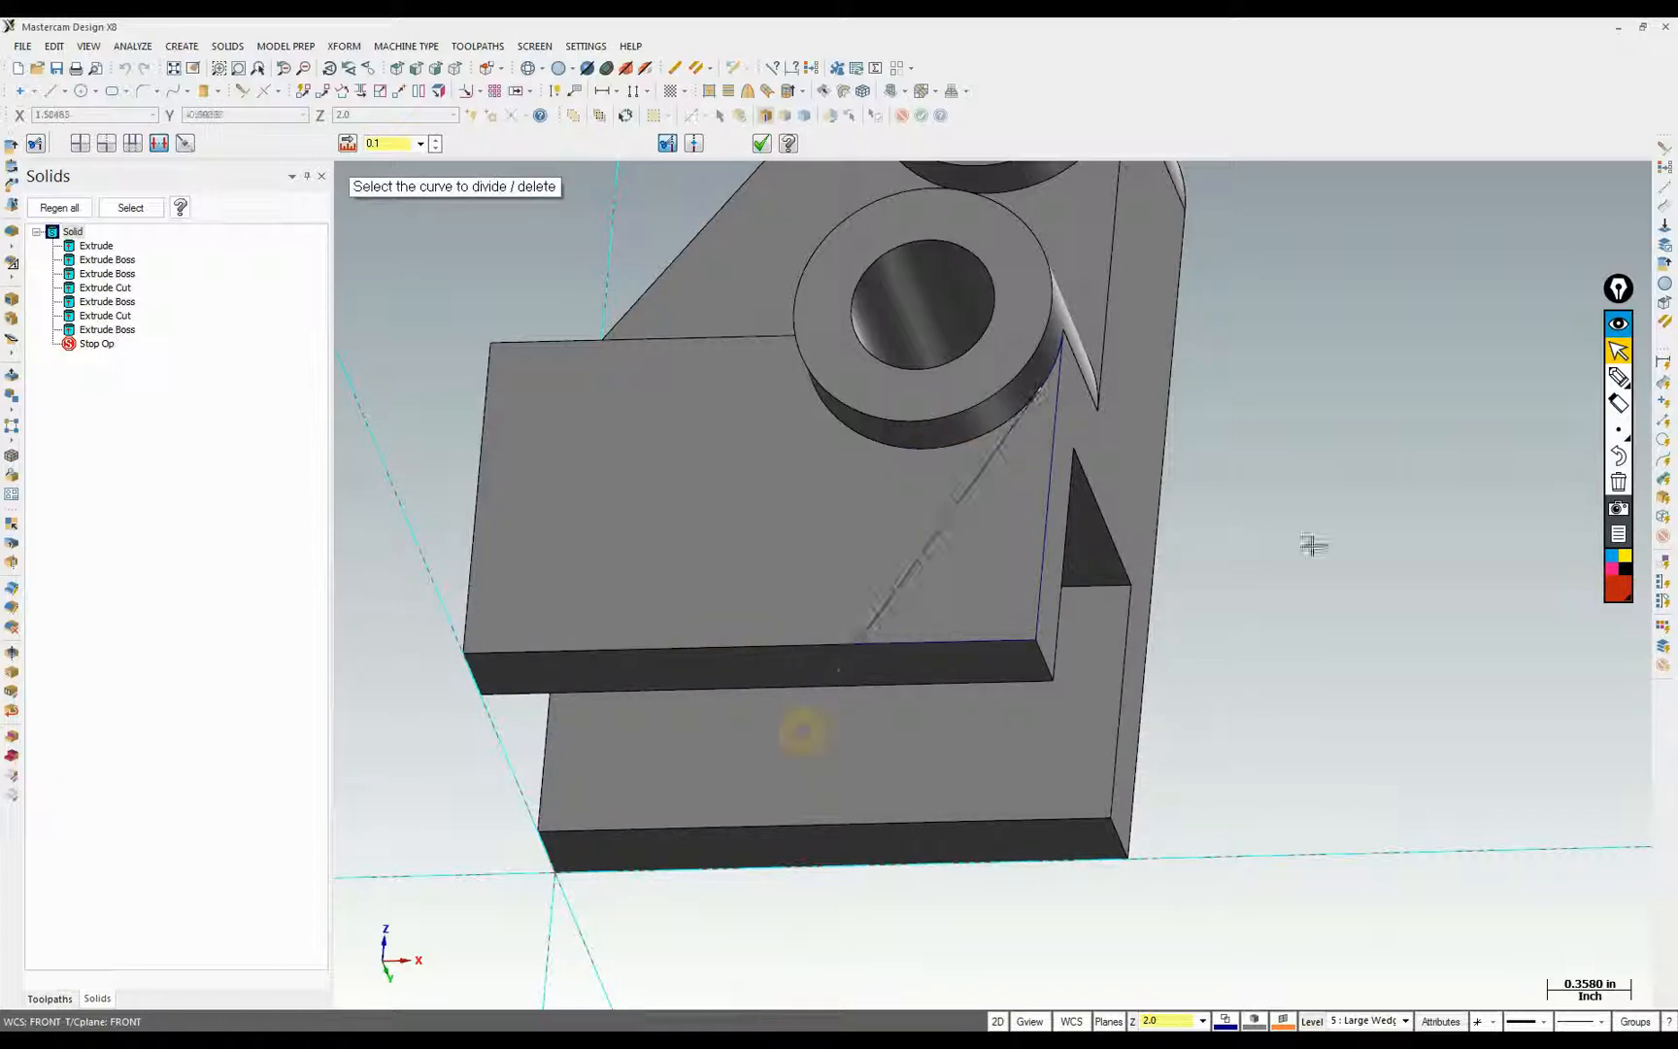
pyautogui.moveTo(1069, 370); pyautogui.dragTo(1049, 362)
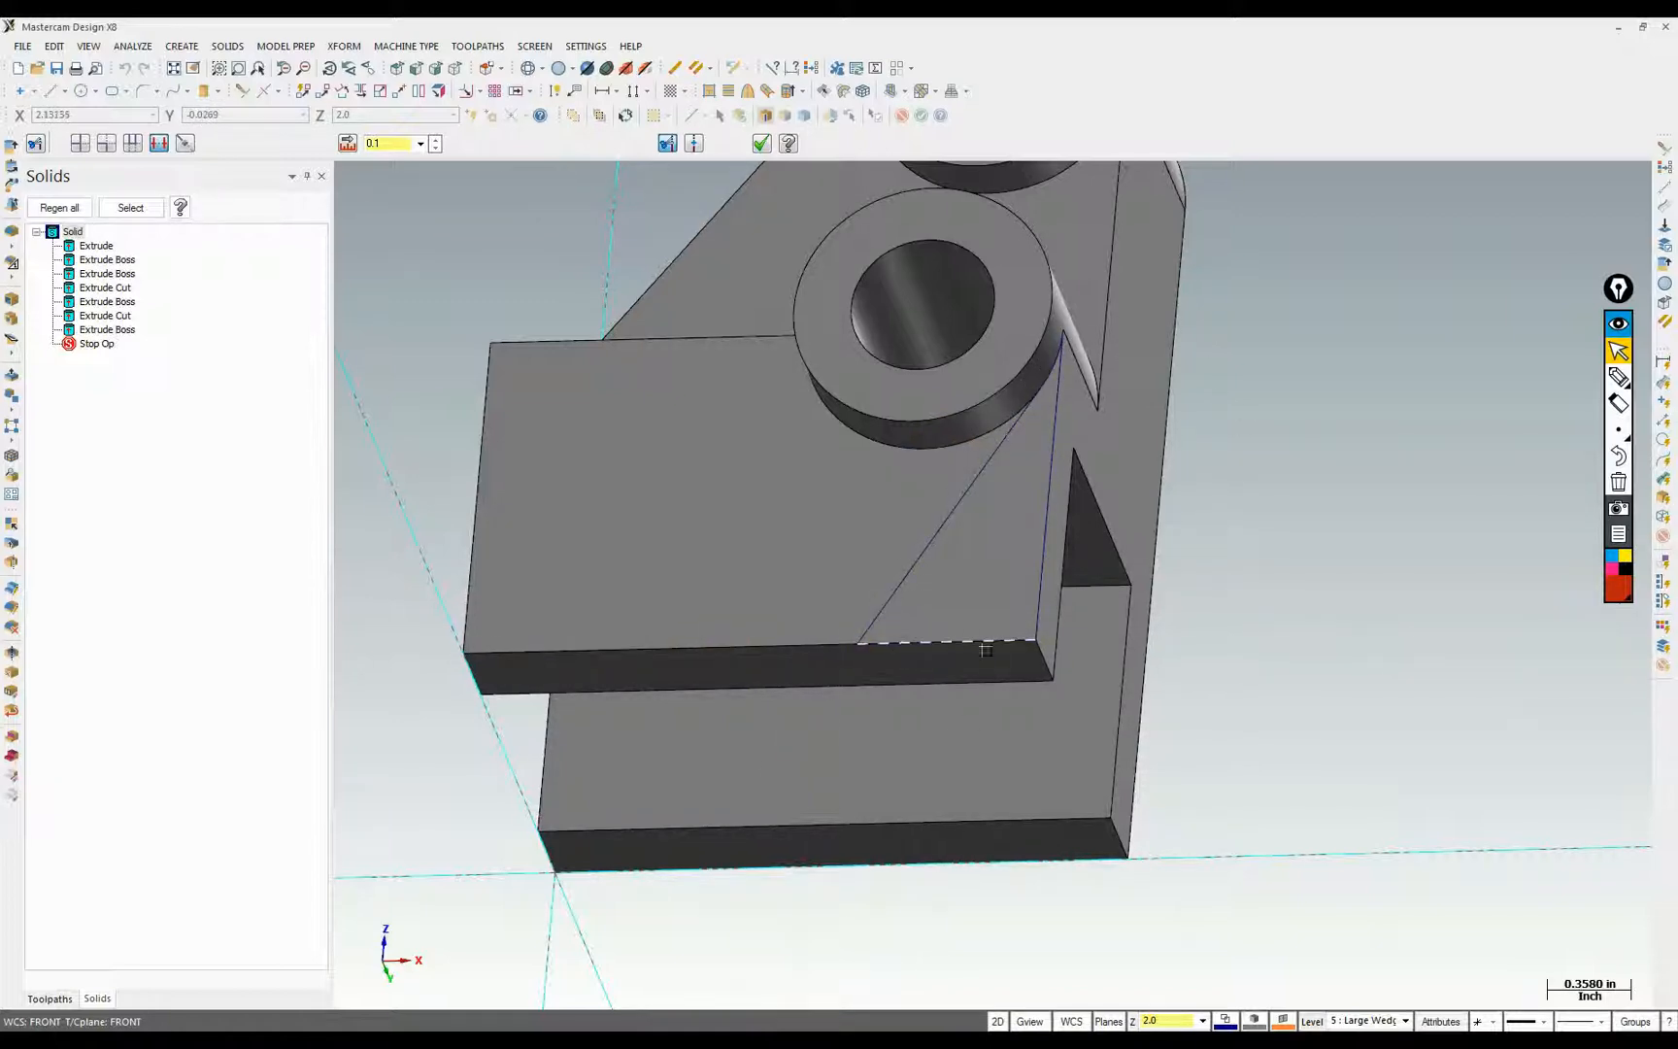
pyautogui.click(932, 621)
# Start a solid extrusion with the closed triangular wedge profile as its chain, inspecting where the line meets the boss arc
pyautogui.click(224, 50)
pyautogui.click(247, 67)
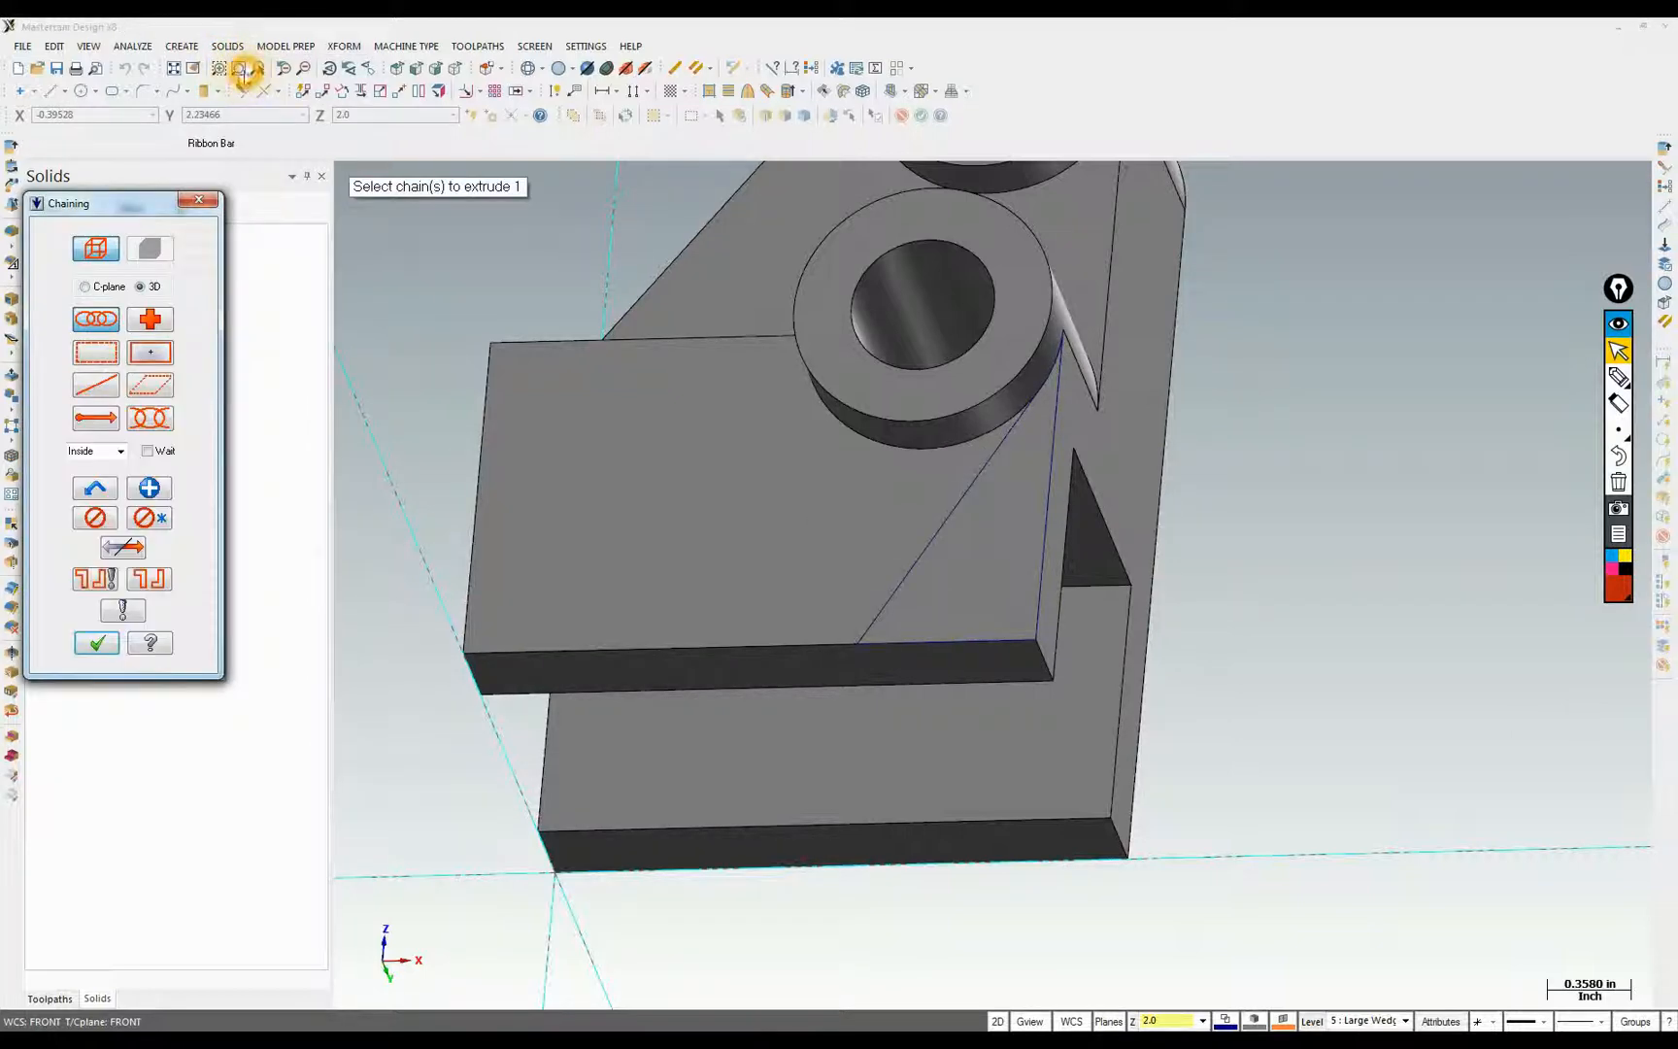
pyautogui.click(920, 534)
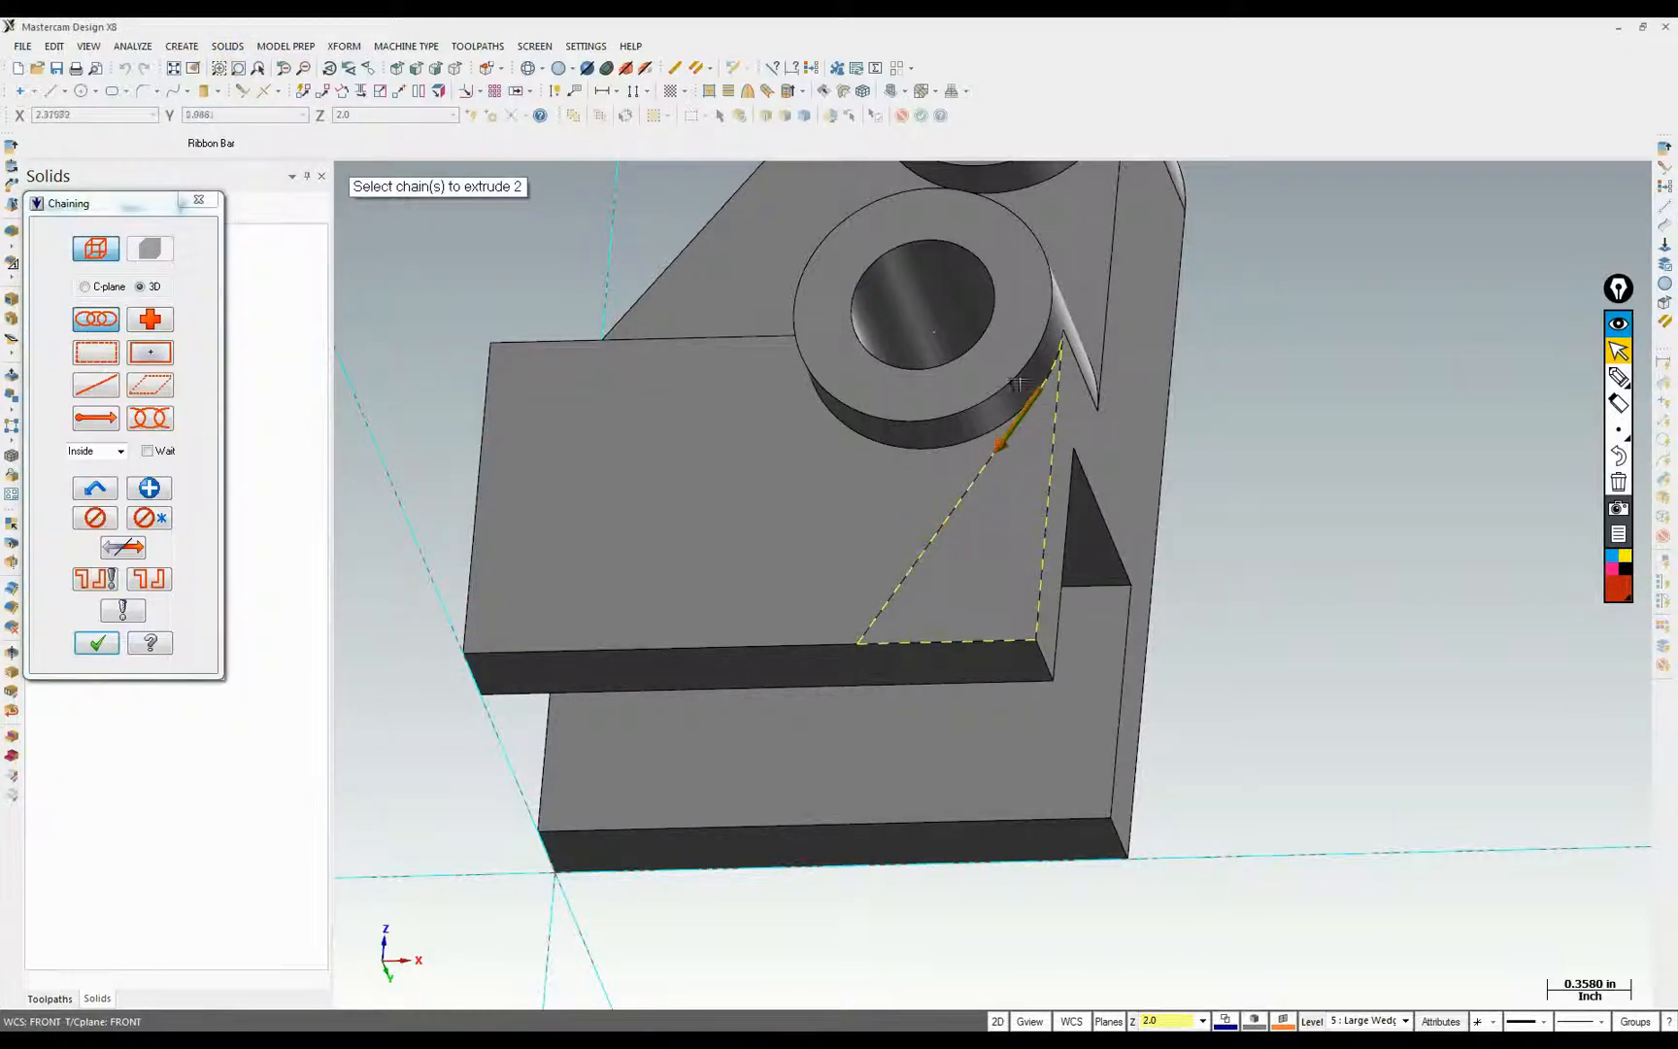
pyautogui.scroll(4, 1015, 388)
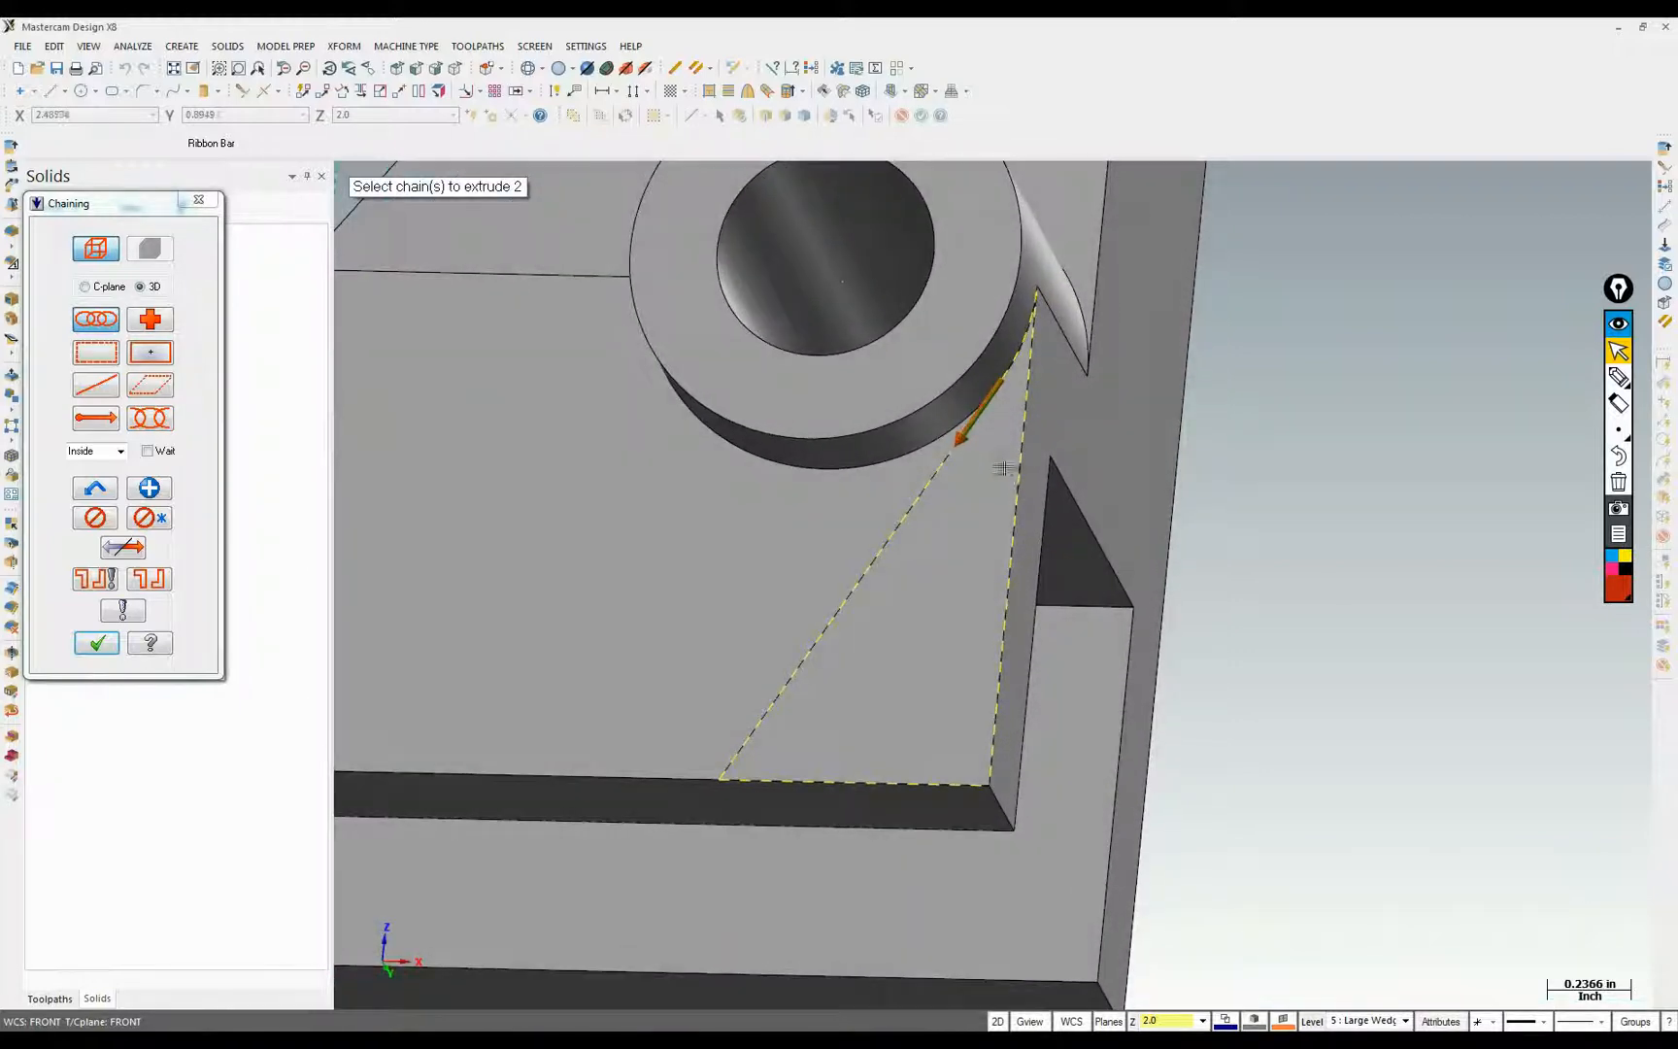
pyautogui.click(969, 435)
pyautogui.click(969, 437)
pyautogui.click(958, 718)
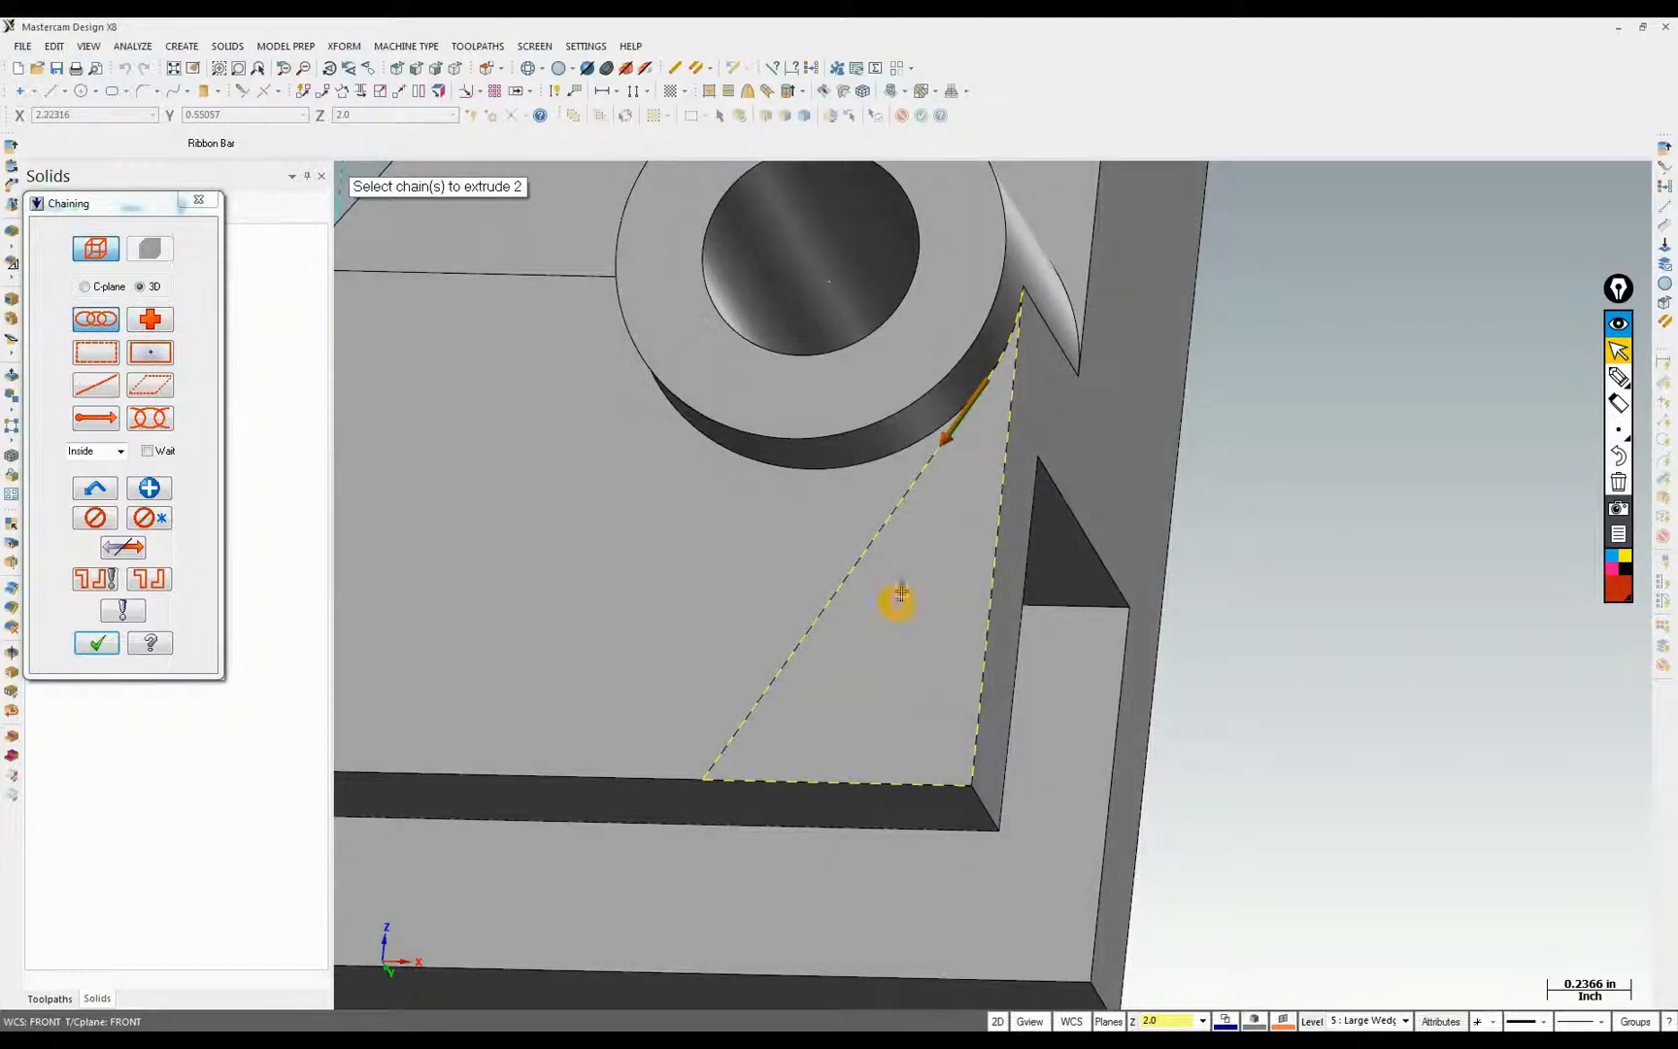
pyautogui.click(95, 651)
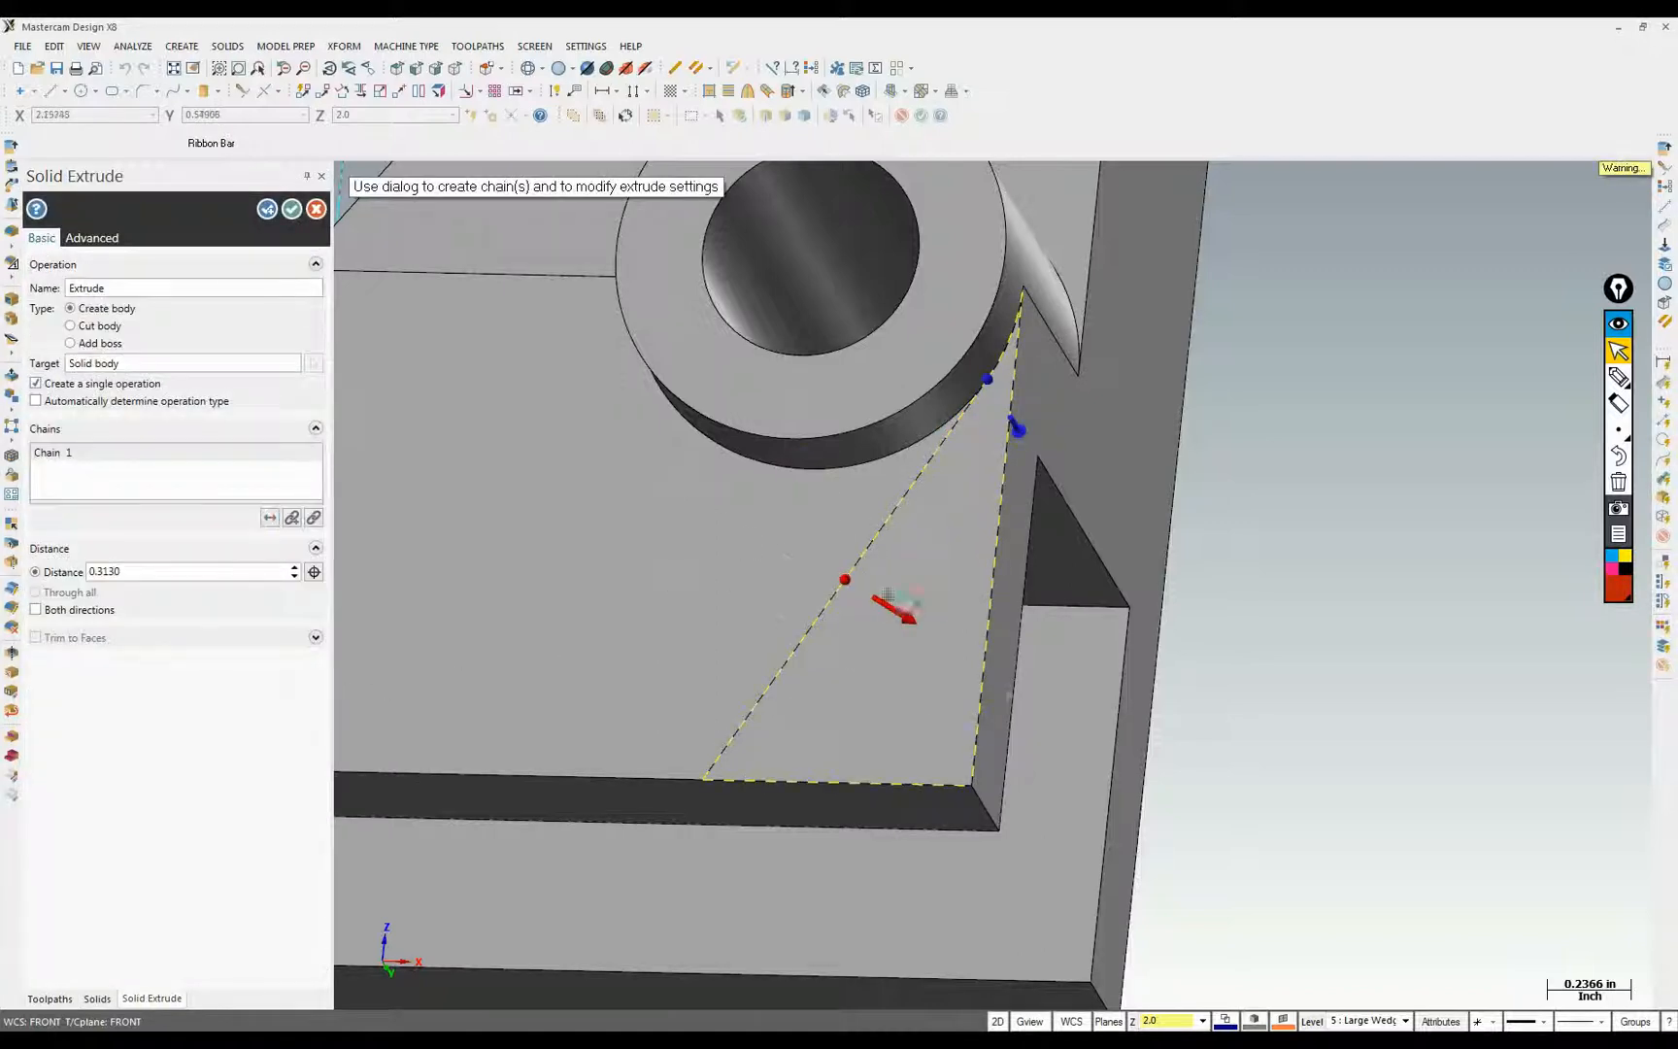
# Try to extrude the chained wedge profile as a cut through all of the solid body
pyautogui.click(890, 602)
pyautogui.click(70, 325)
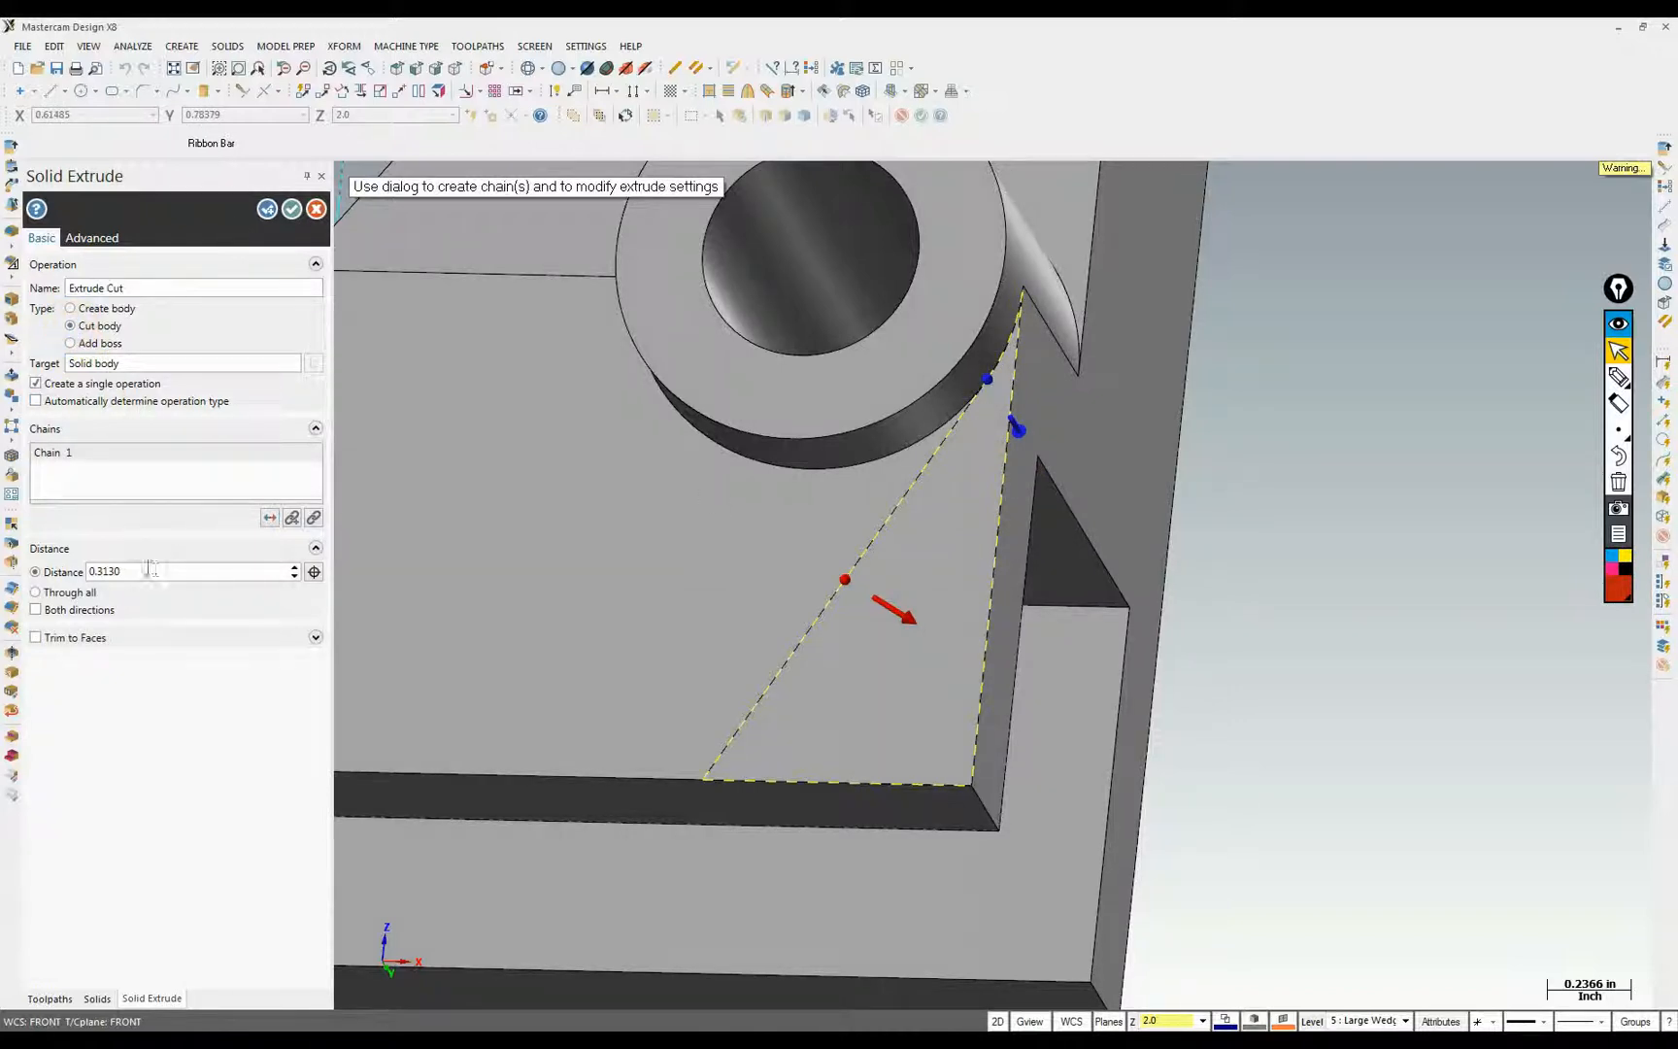
pyautogui.click(35, 592)
pyautogui.click(290, 211)
pyautogui.click(923, 575)
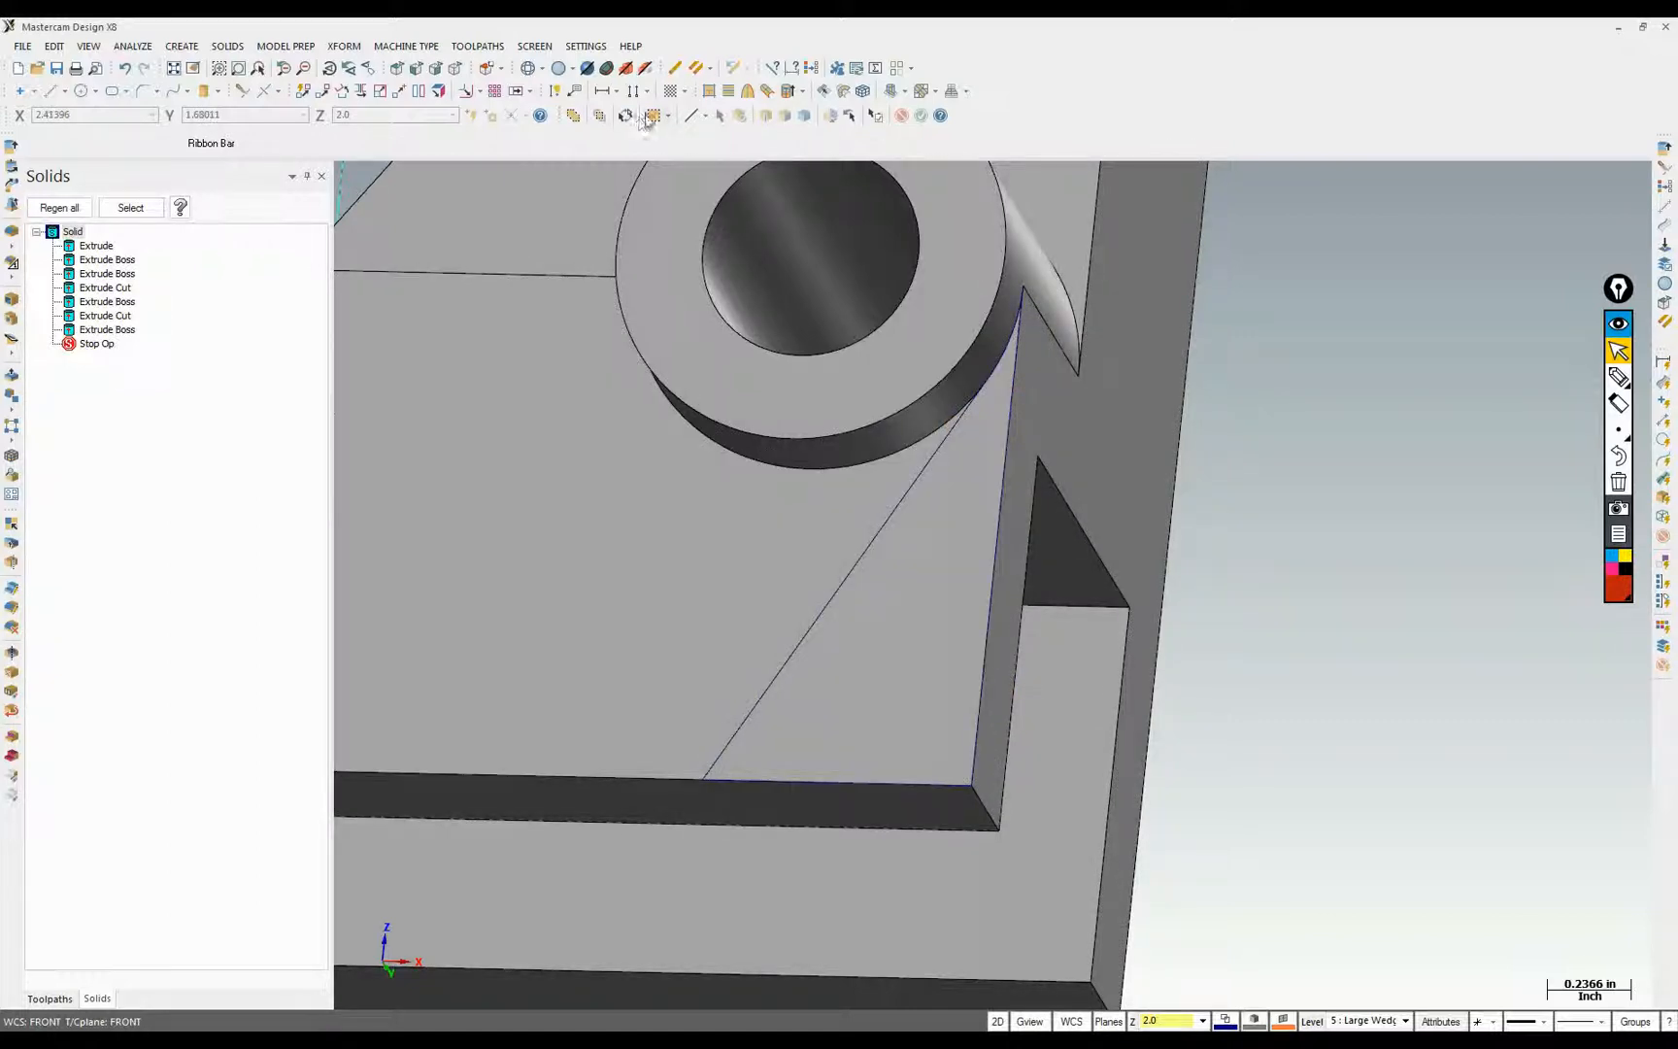
# Restrict selection to wireframe entities, including points, lines, arcs and splines, with the Select Only filter
pyautogui.click(599, 116)
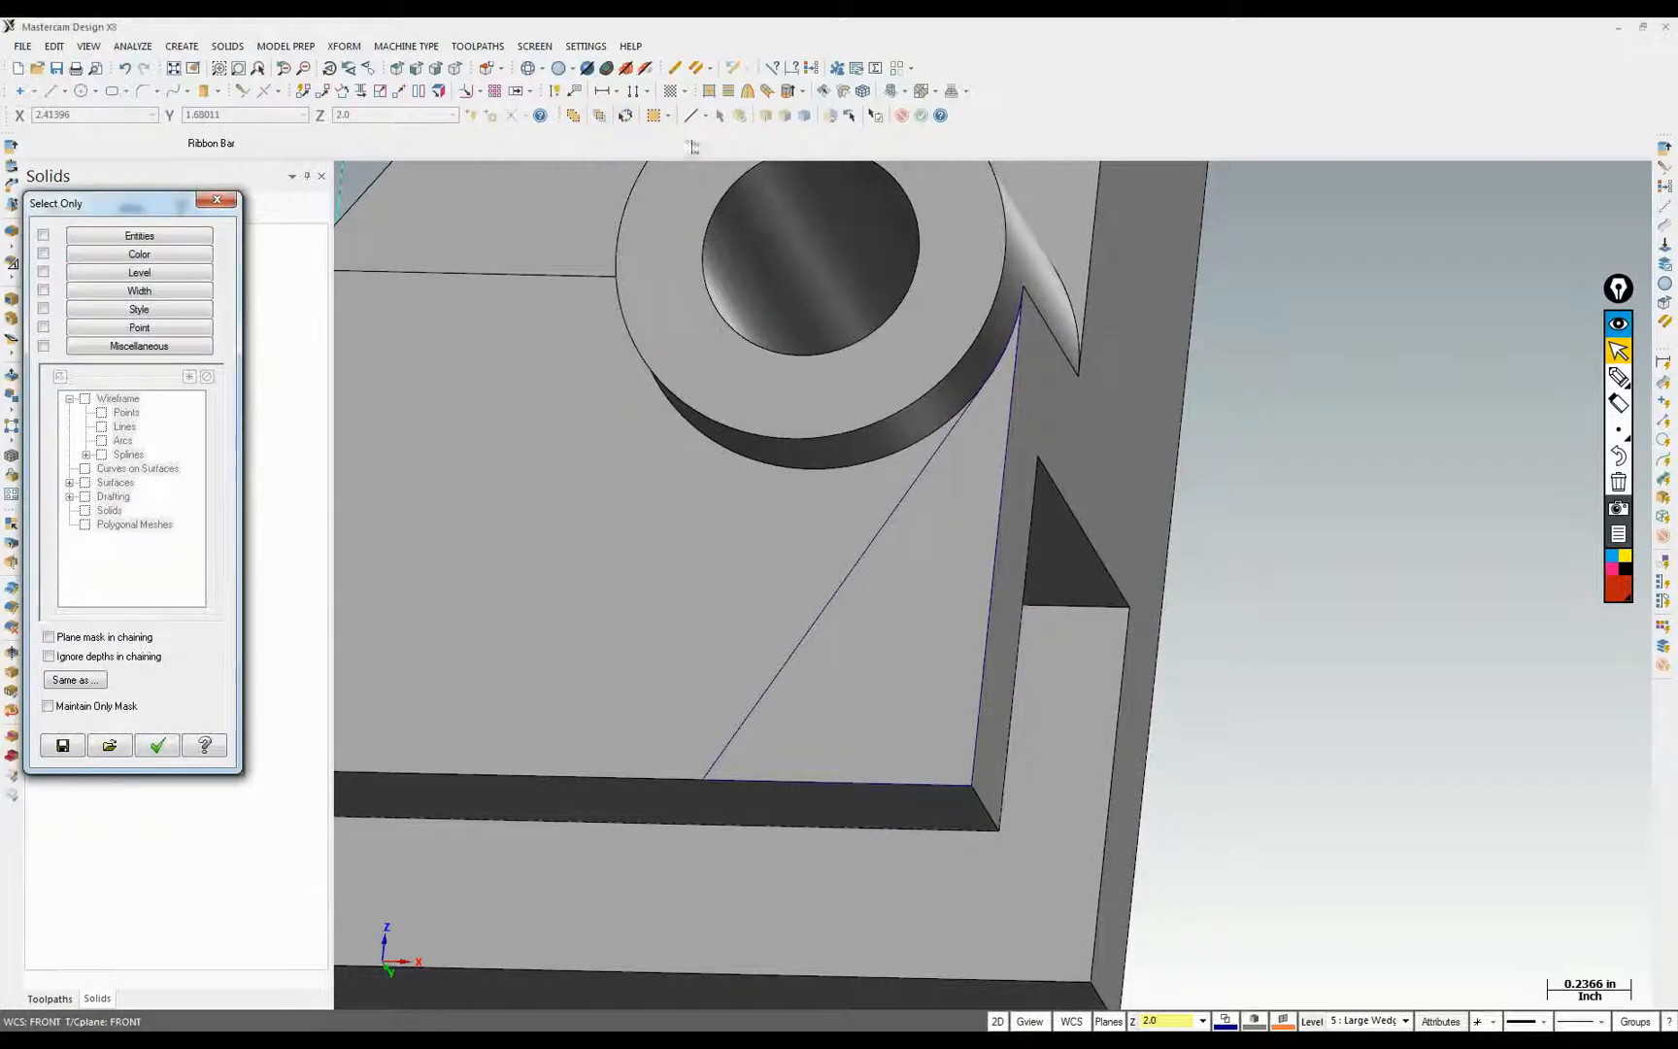
pyautogui.press('Escape')
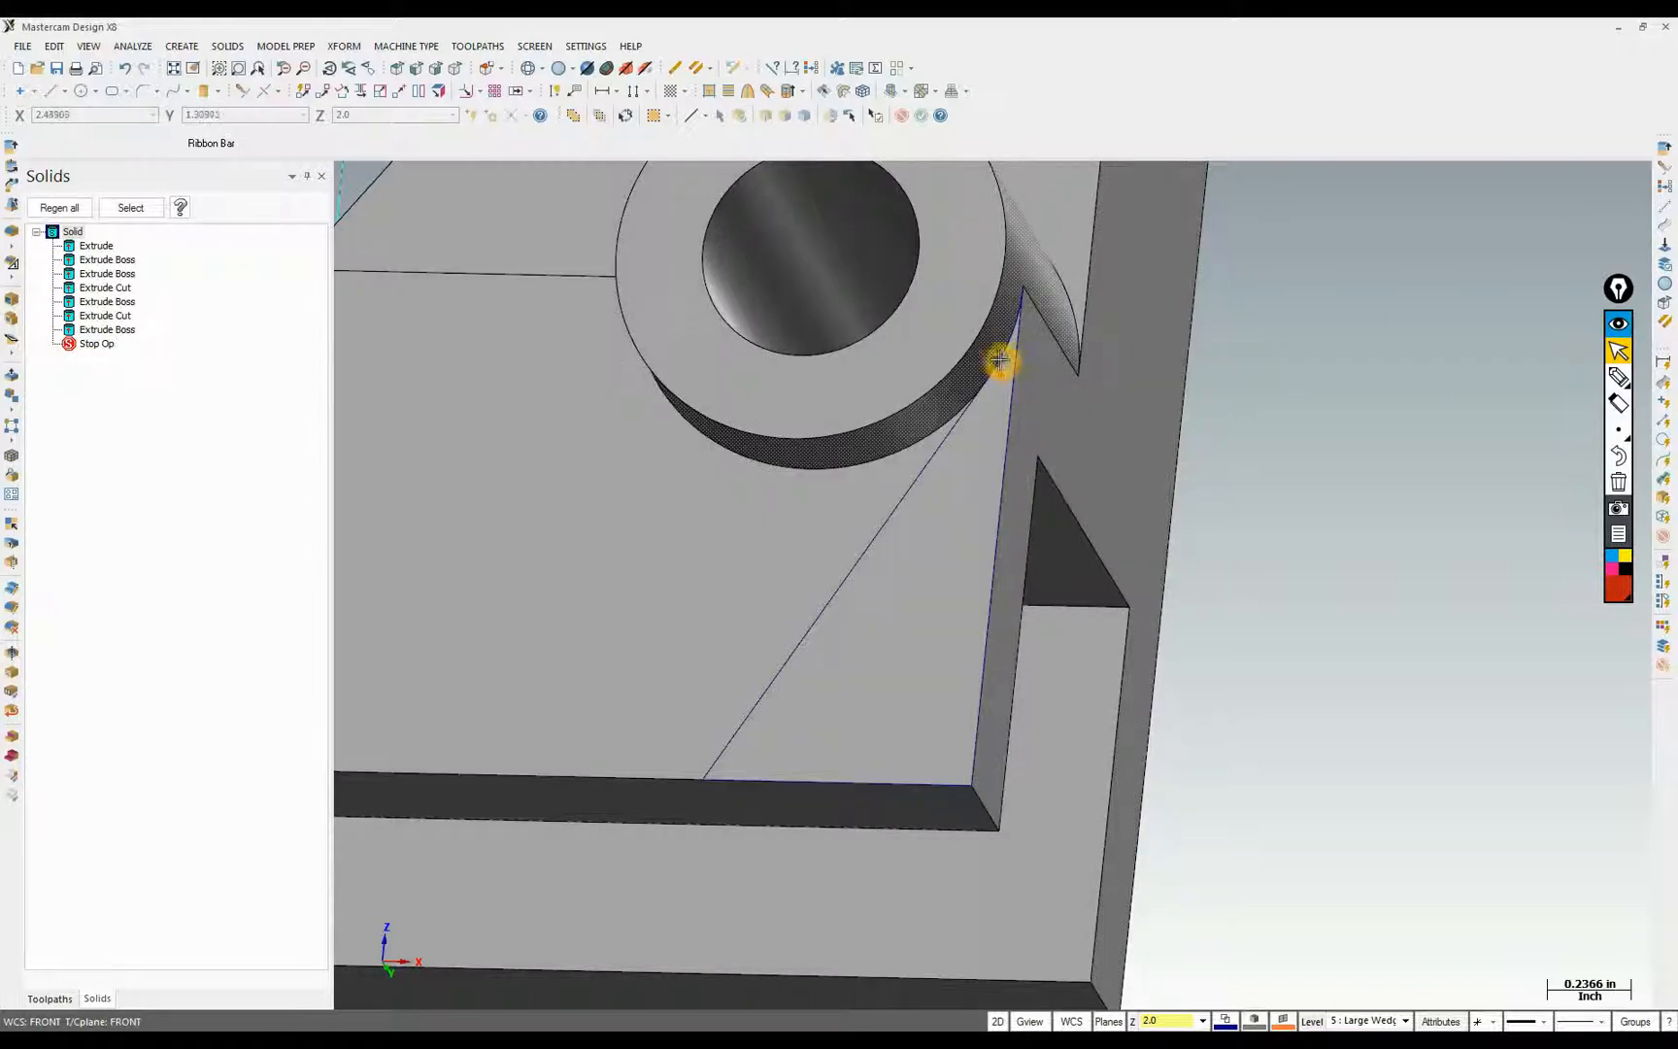
pyautogui.click(599, 116)
pyautogui.click(85, 398)
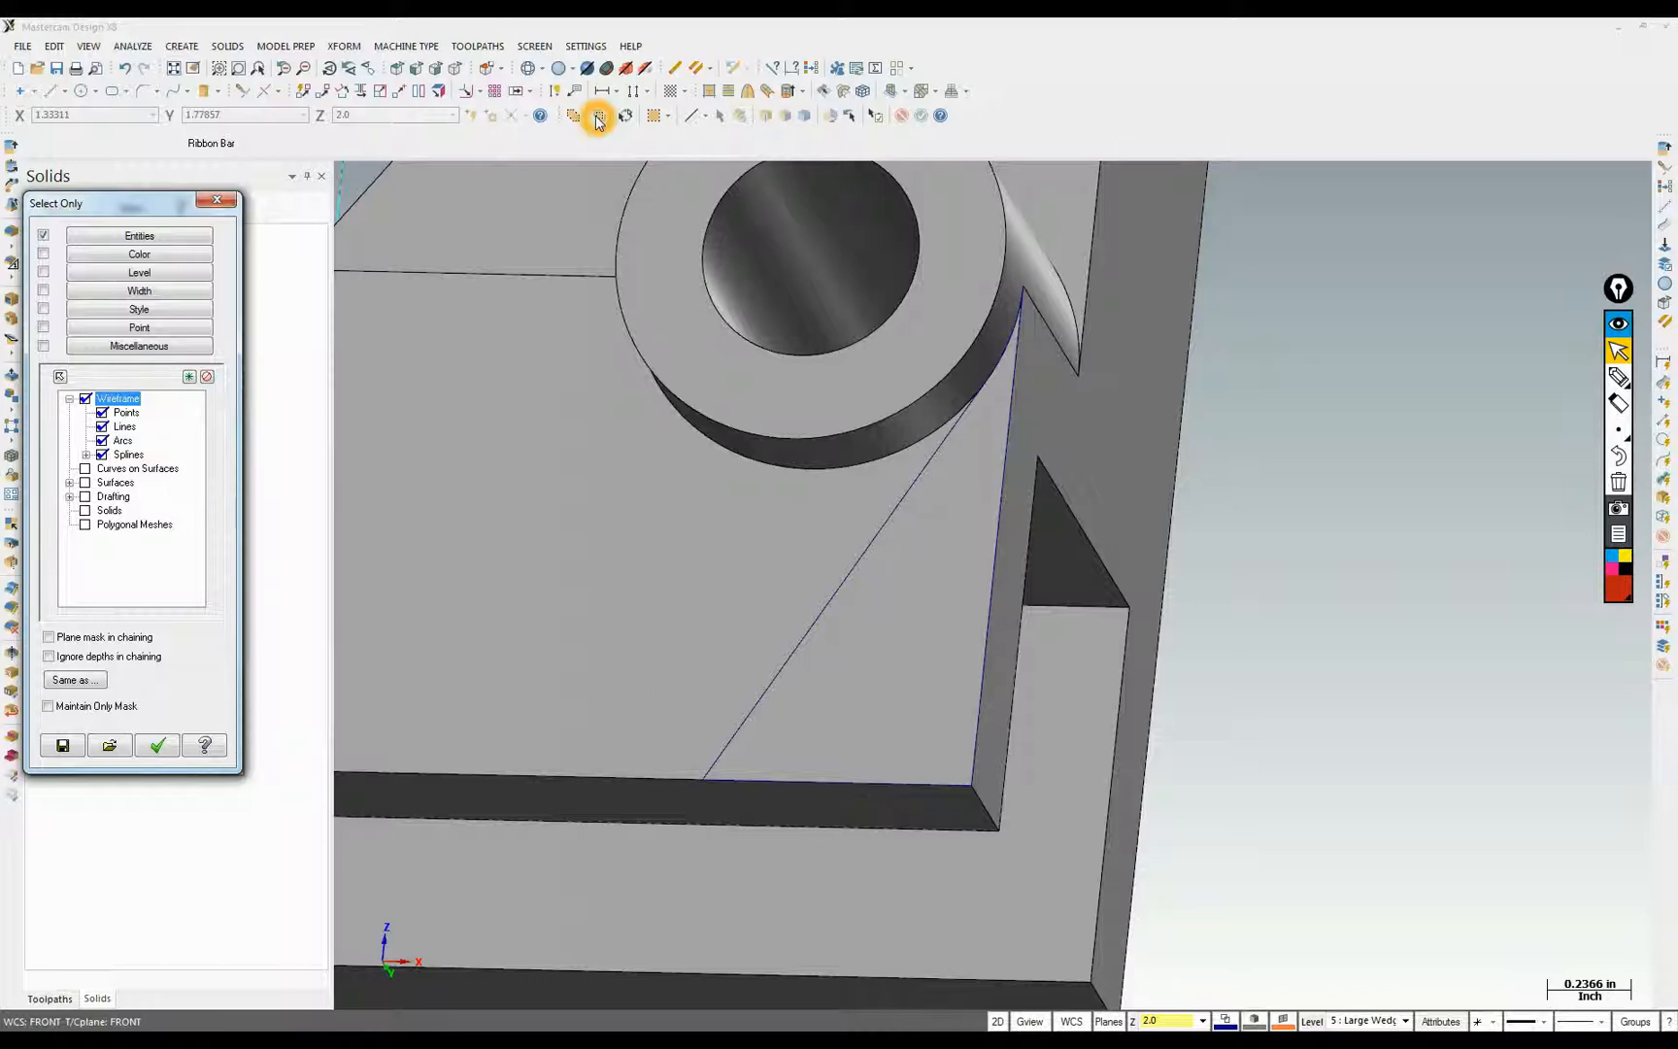
pyautogui.click(157, 745)
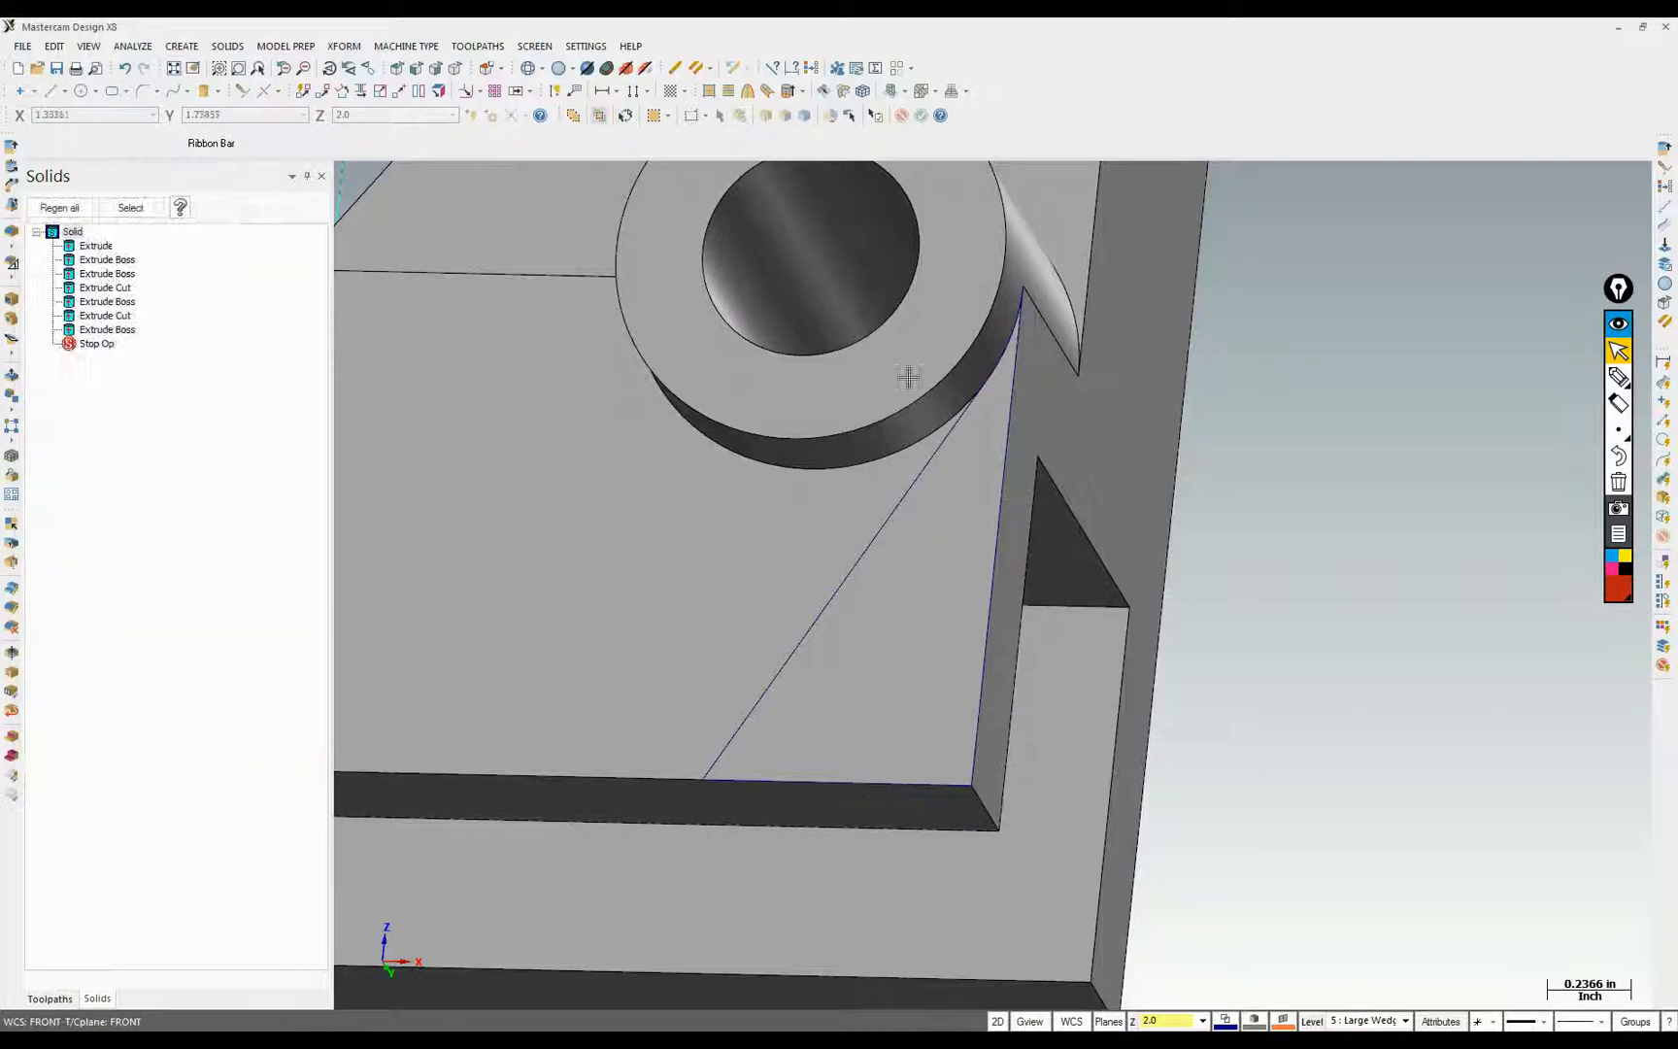
# Delete the short boss arc of the wedge profile and recreate it as a curve on the boss's bottom edge
pyautogui.click(1007, 369)
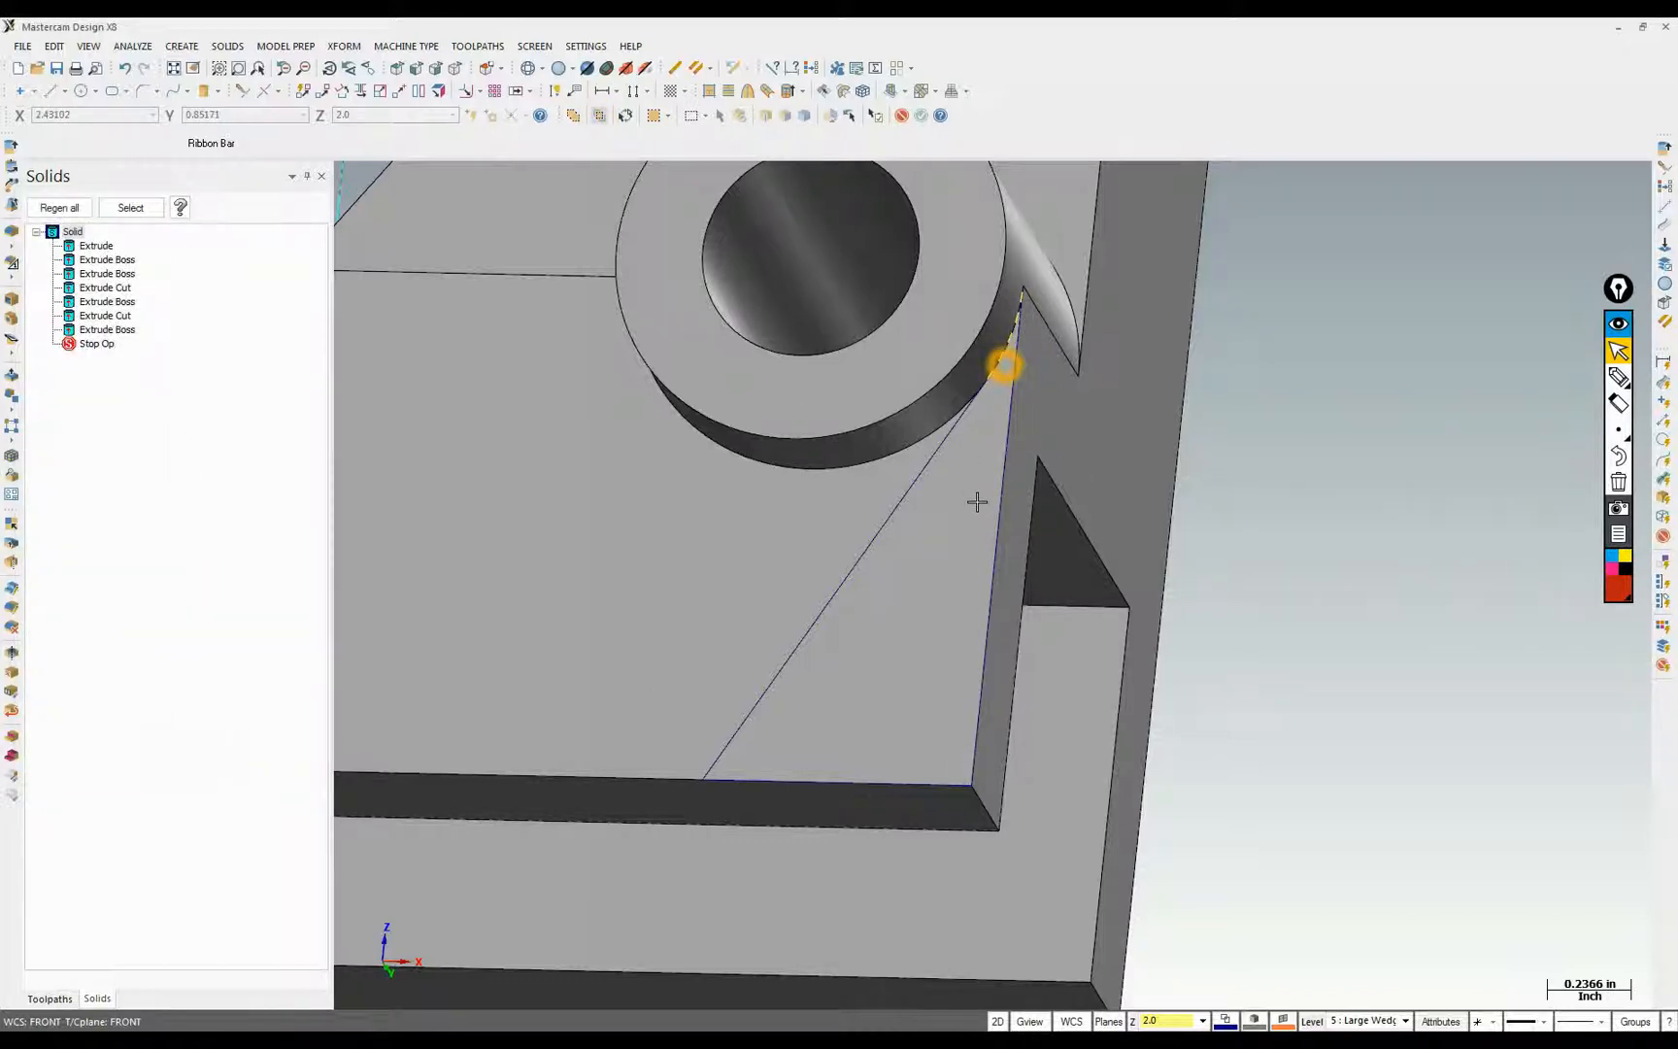
pyautogui.click(182, 48)
pyautogui.moveTo(206, 176)
pyautogui.click(442, 174)
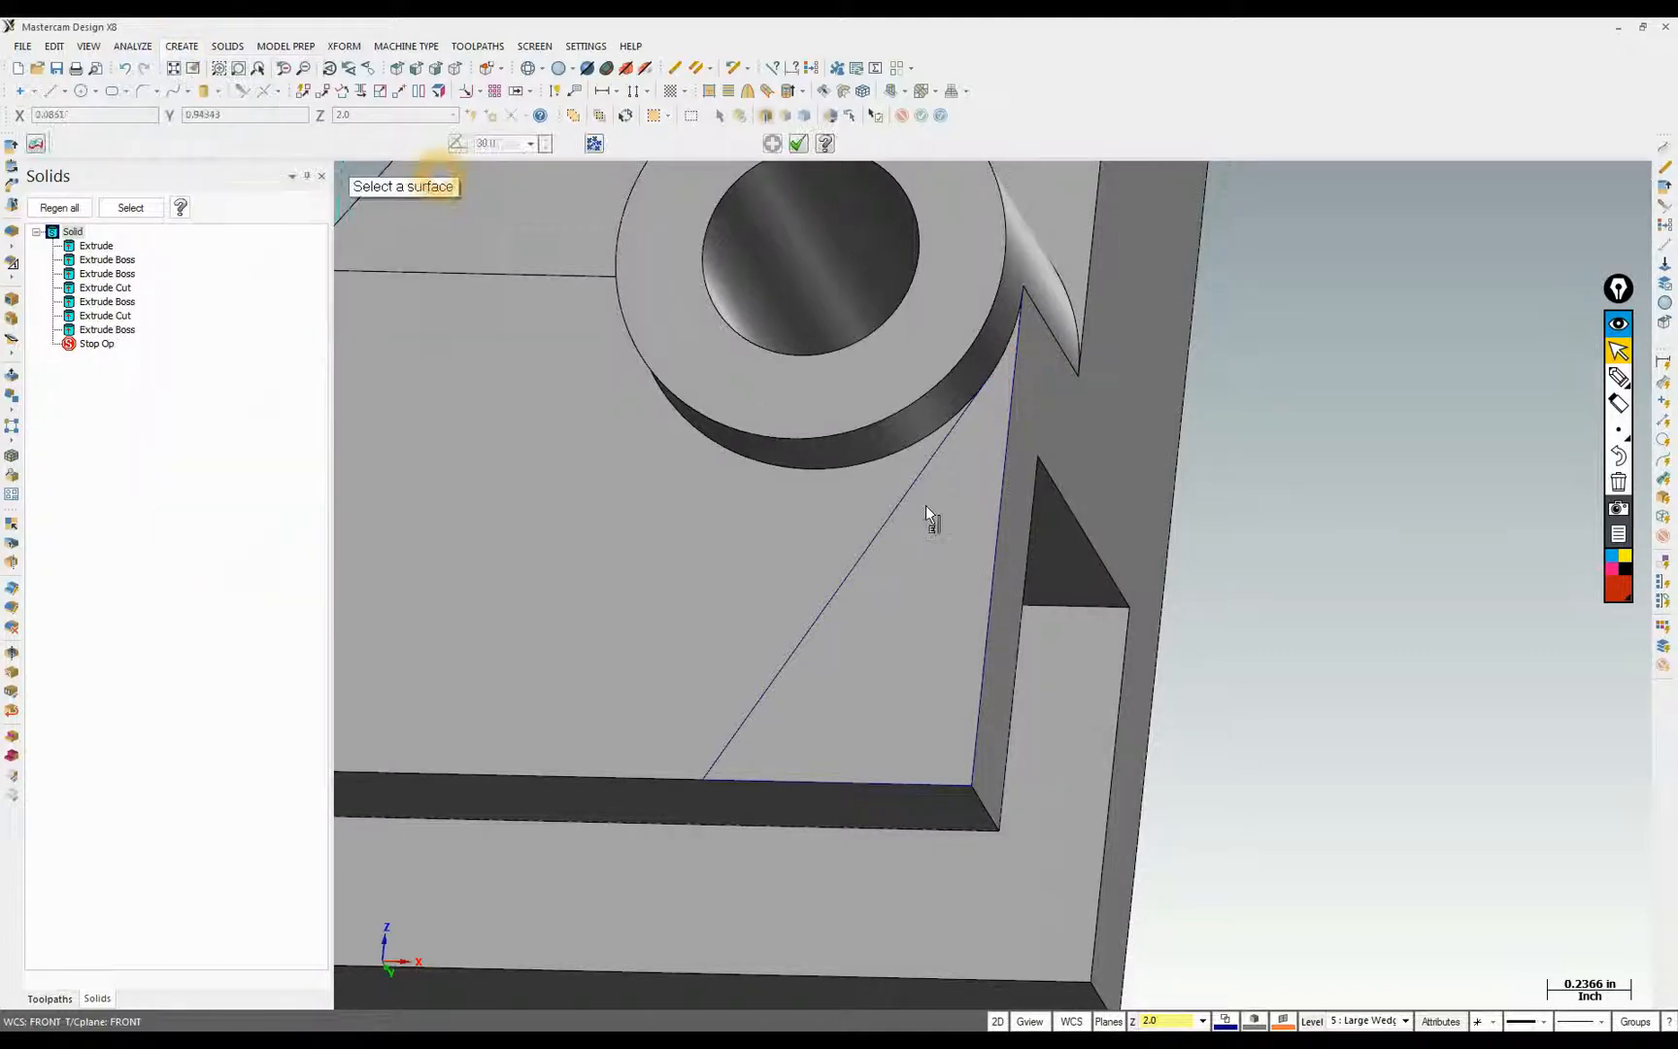
pyautogui.click(874, 460)
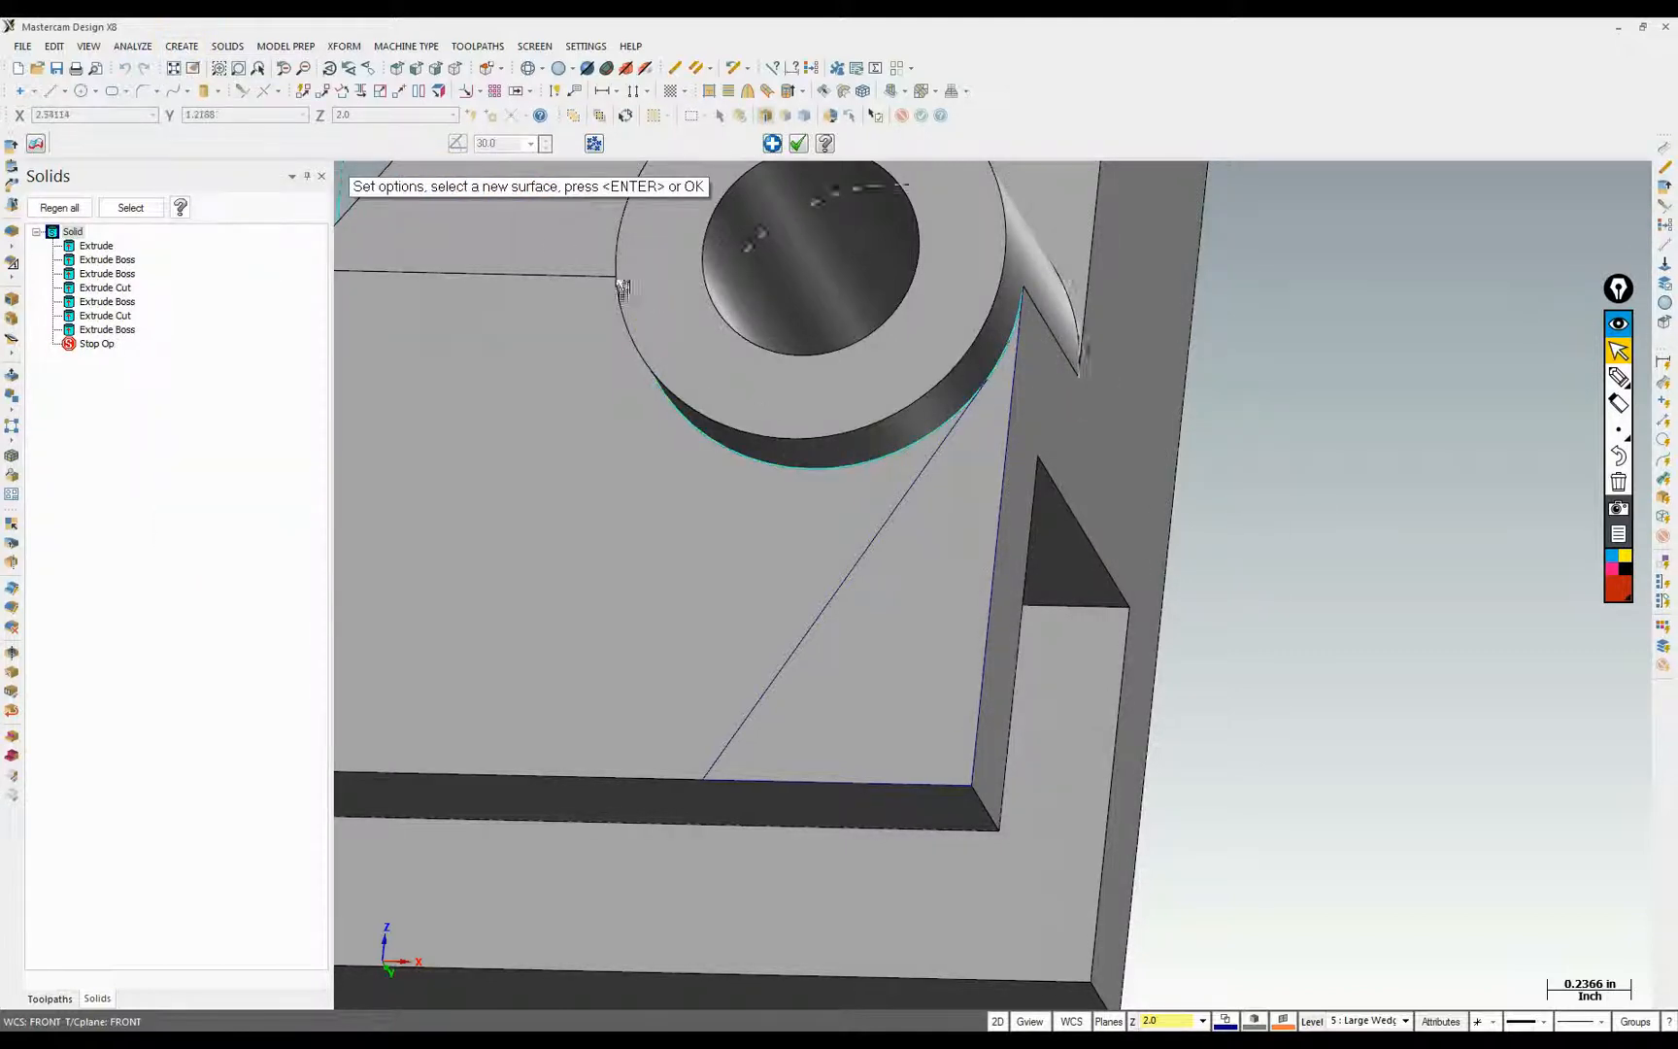
# Try to trim the new boss arc and the angled line to each other where they meet, using one-entity trimming
pyautogui.click(241, 92)
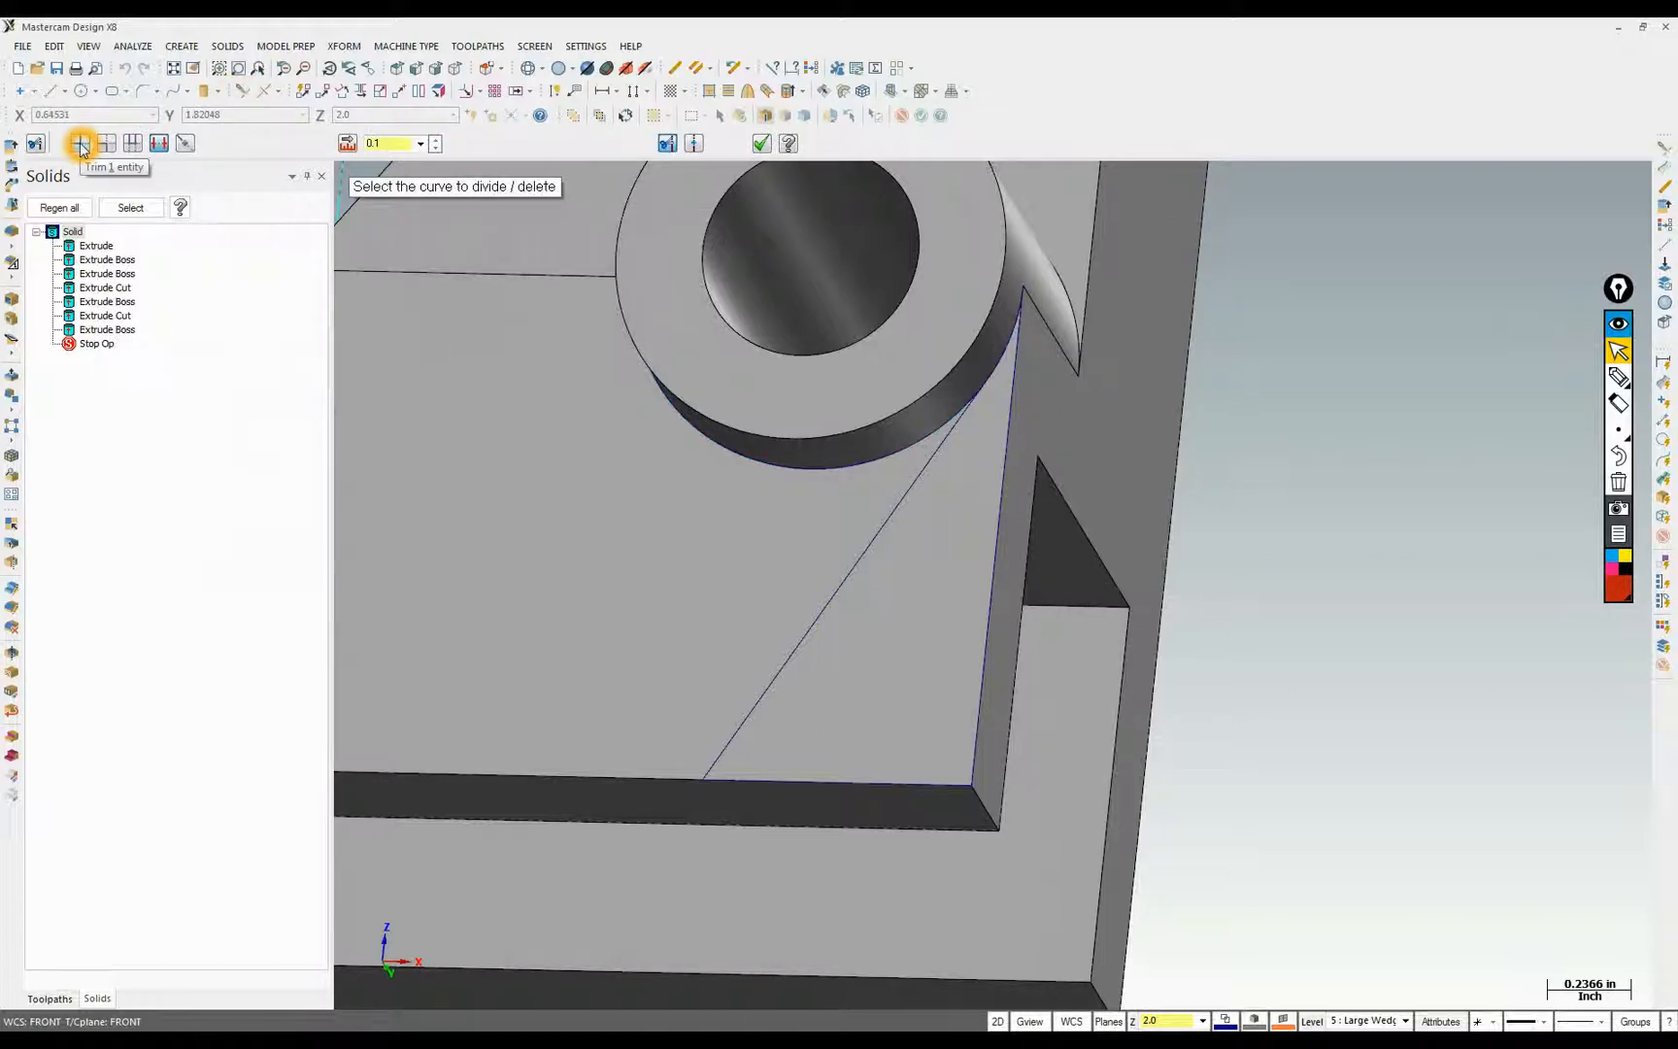
pyautogui.click(80, 145)
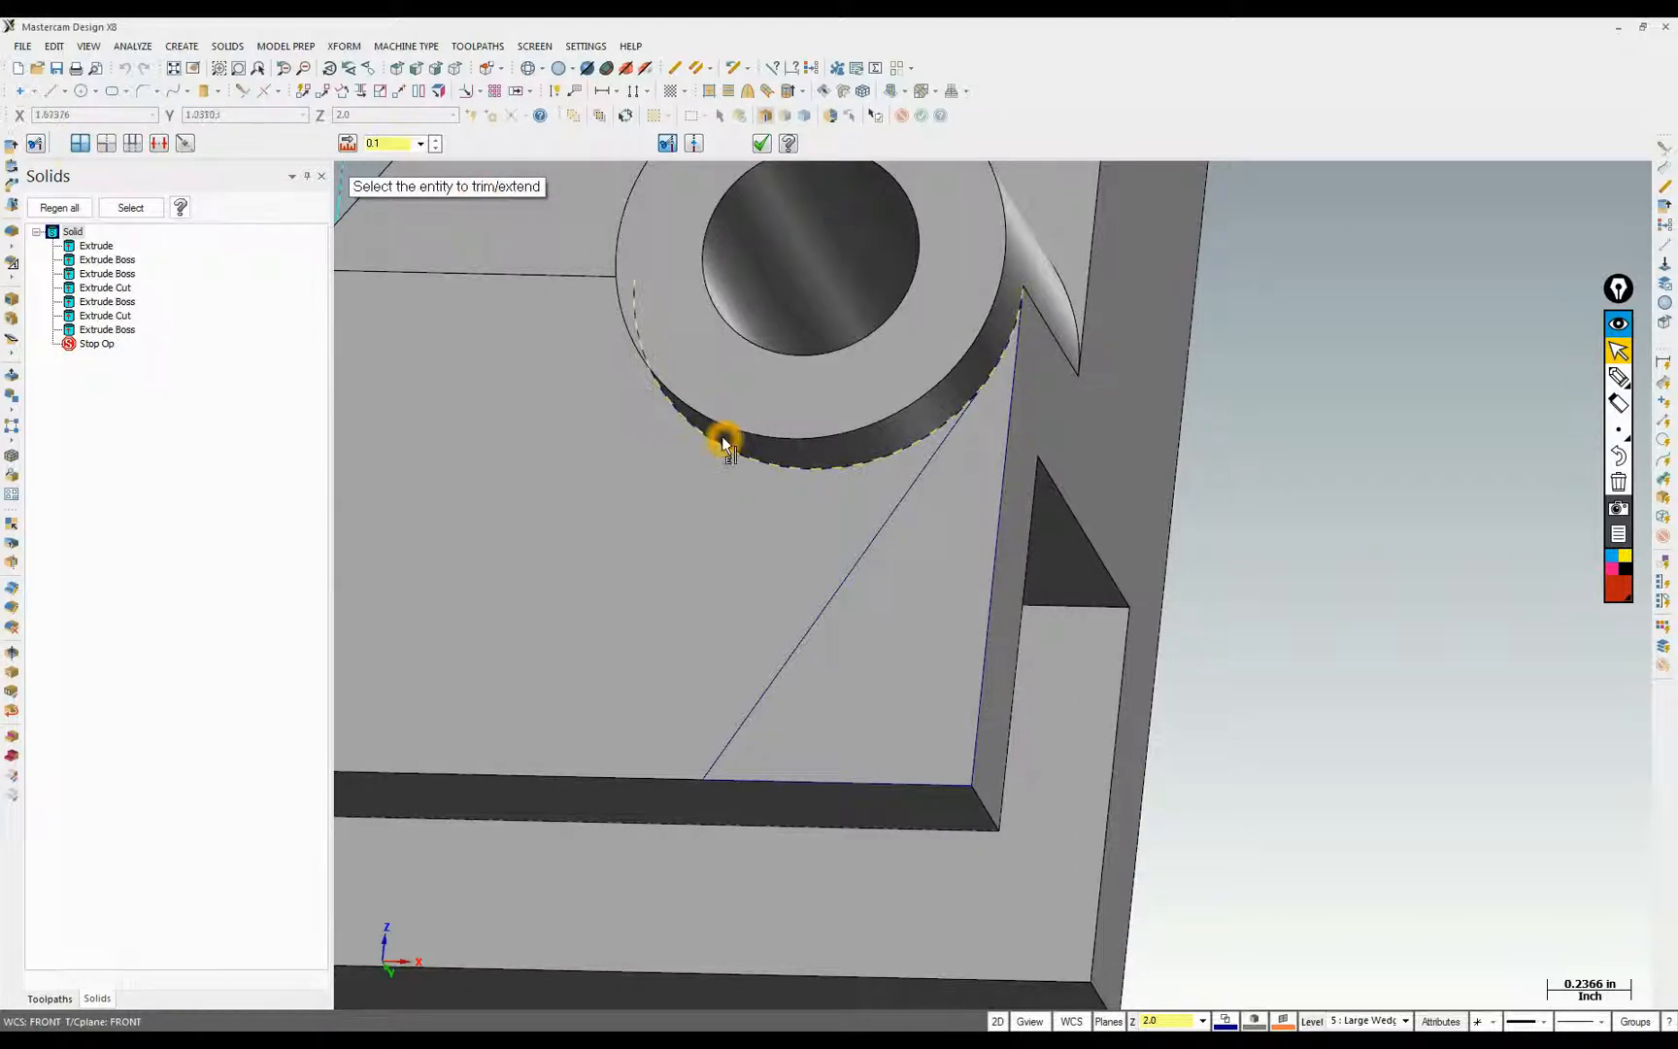
pyautogui.click(1001, 355)
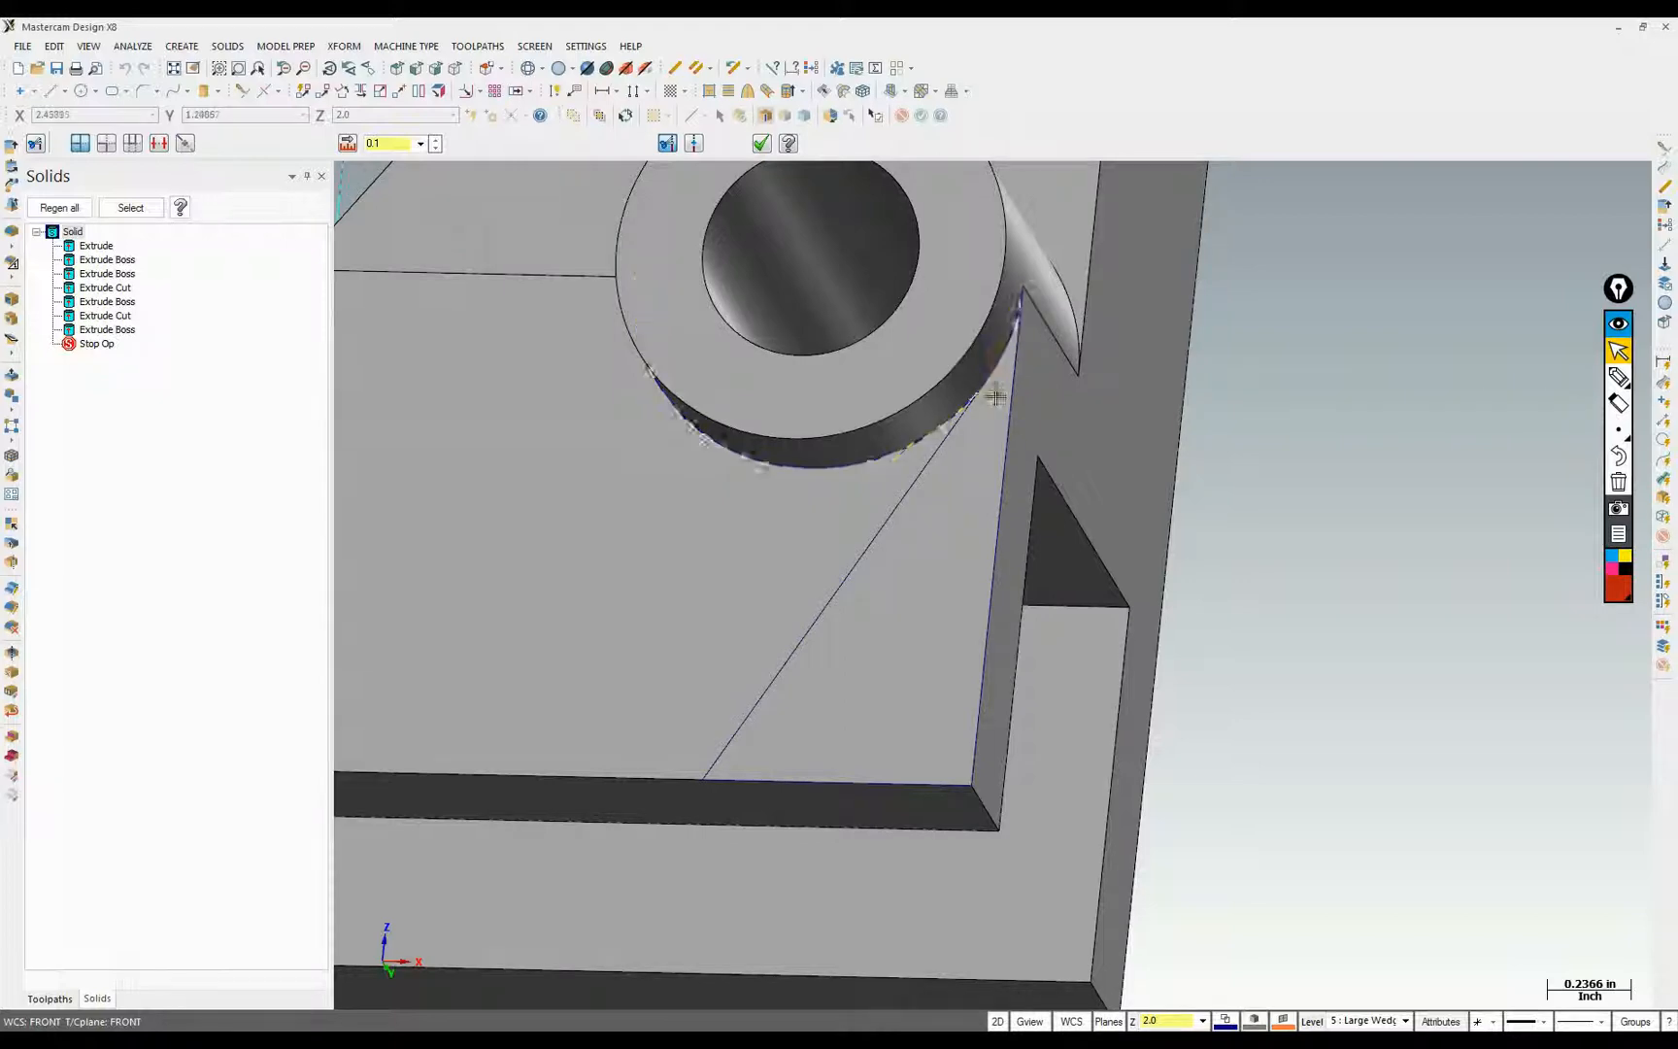
pyautogui.click(911, 479)
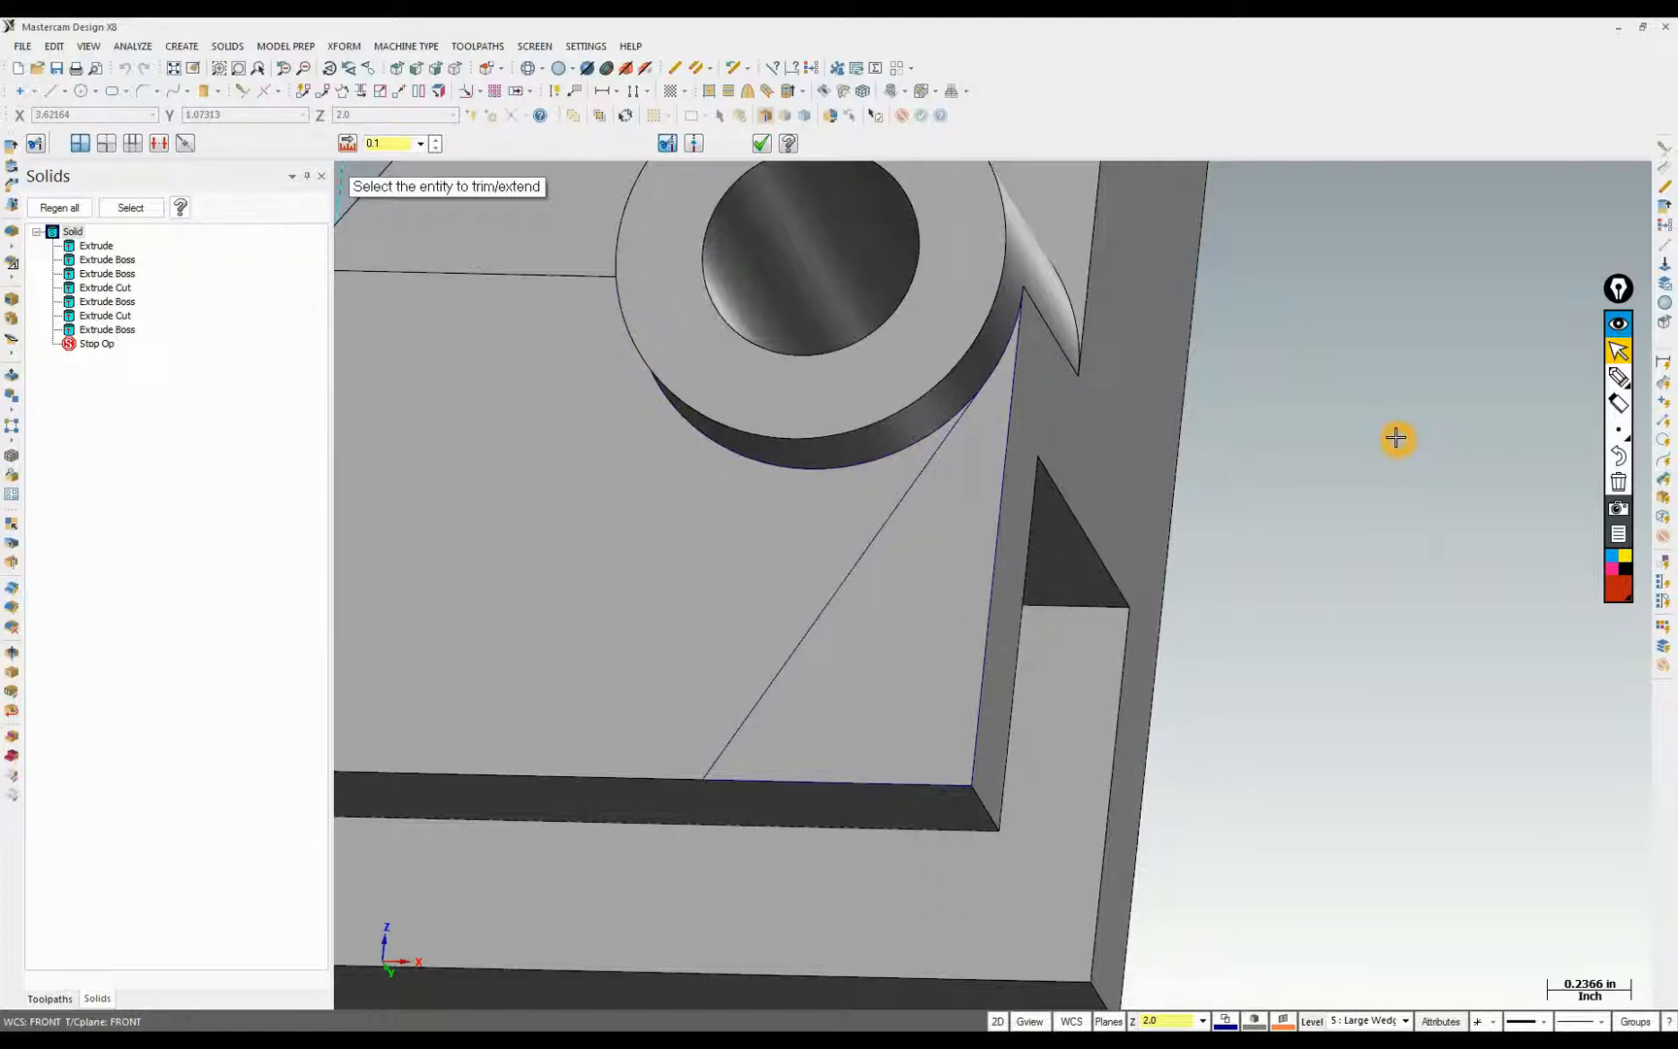
pyautogui.scroll(5, 1396, 437)
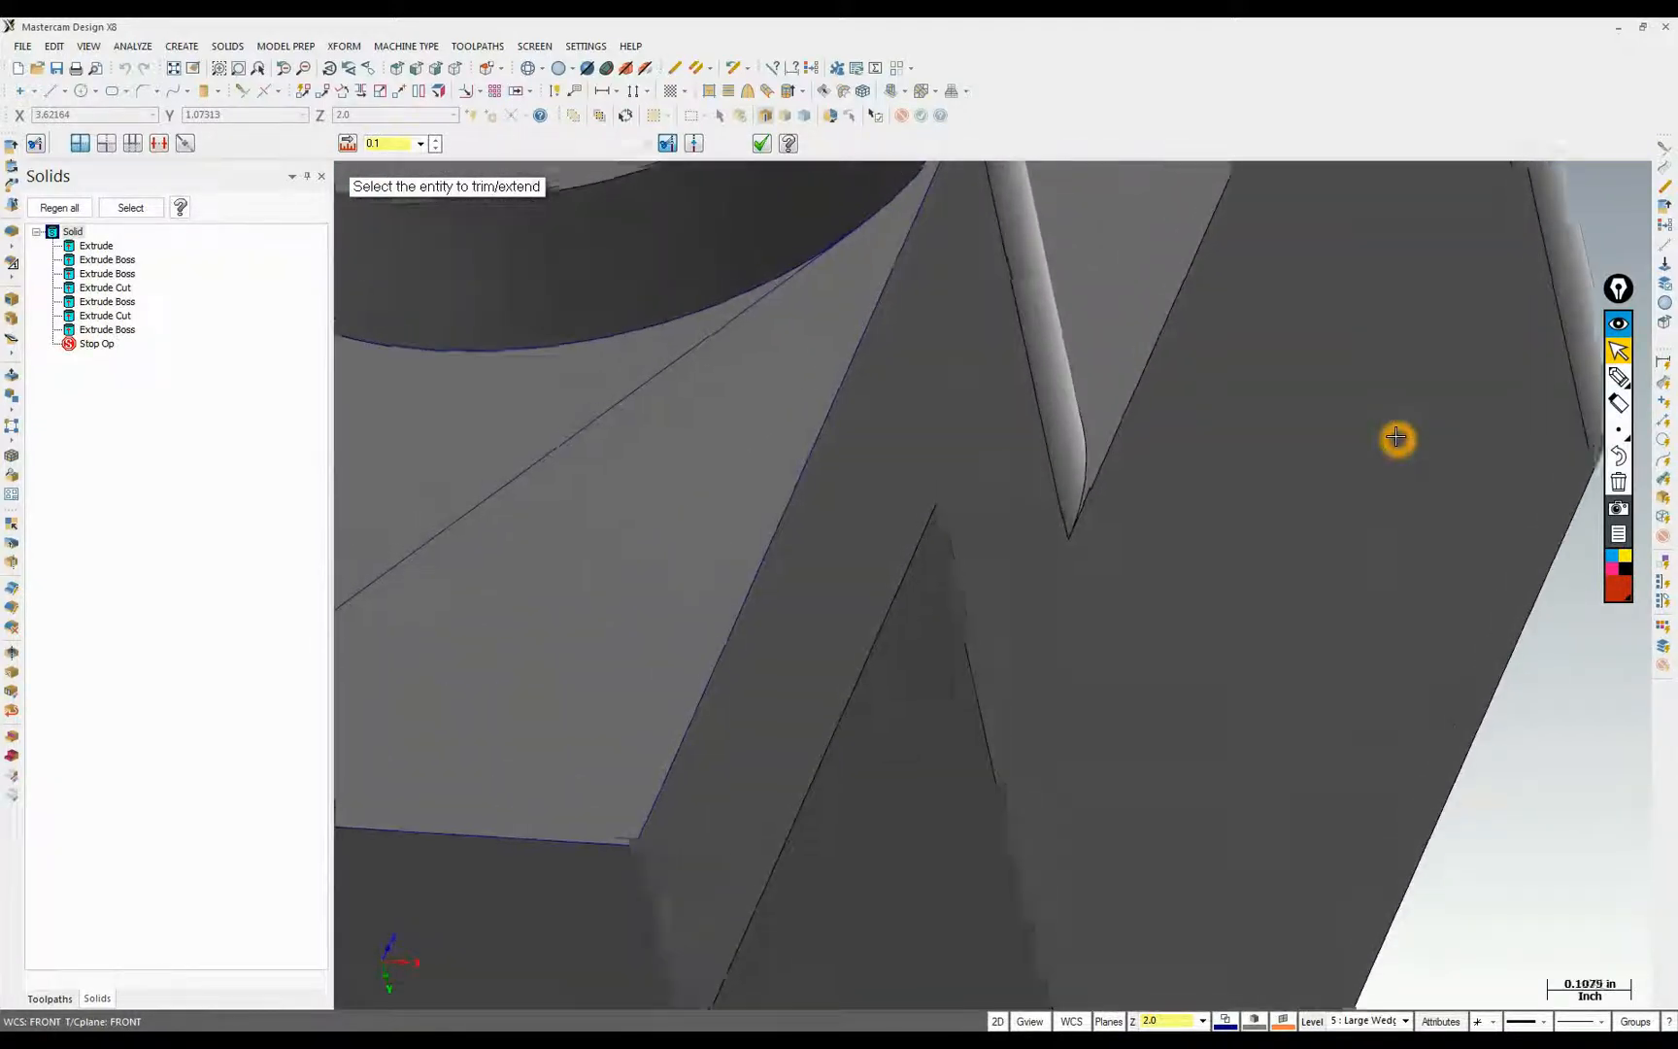
pyautogui.scroll(4, 1396, 437)
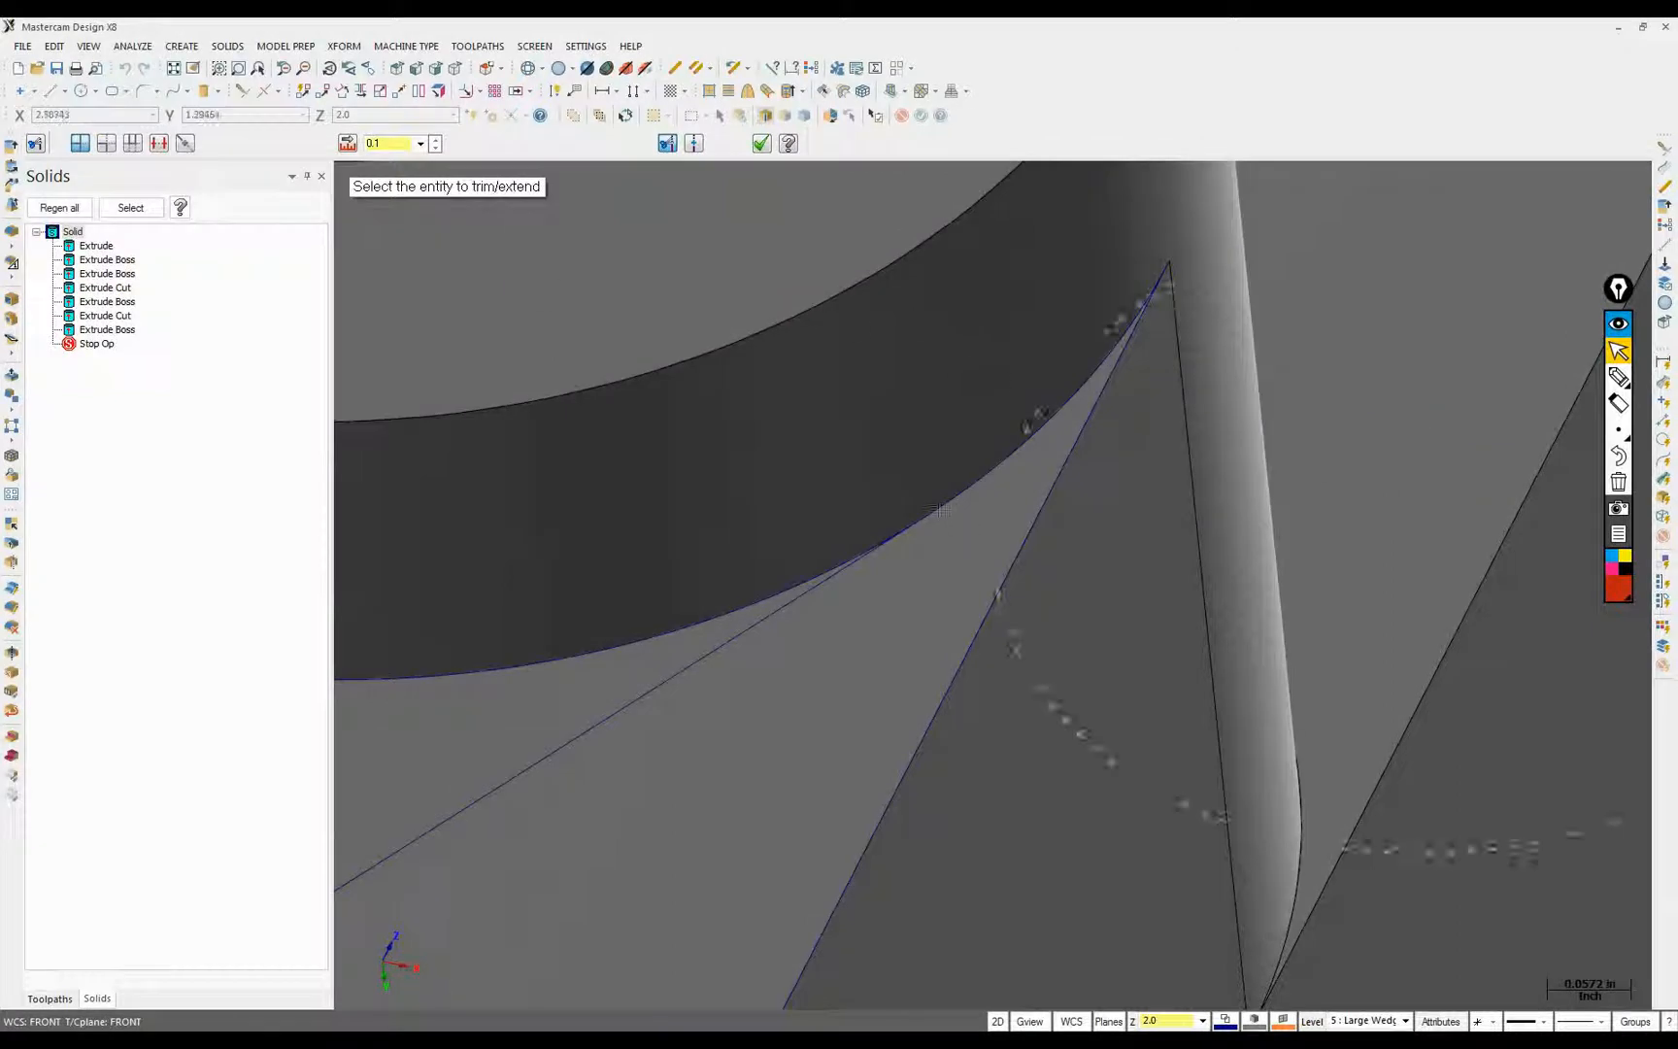
pyautogui.click(955, 517)
pyautogui.click(782, 708)
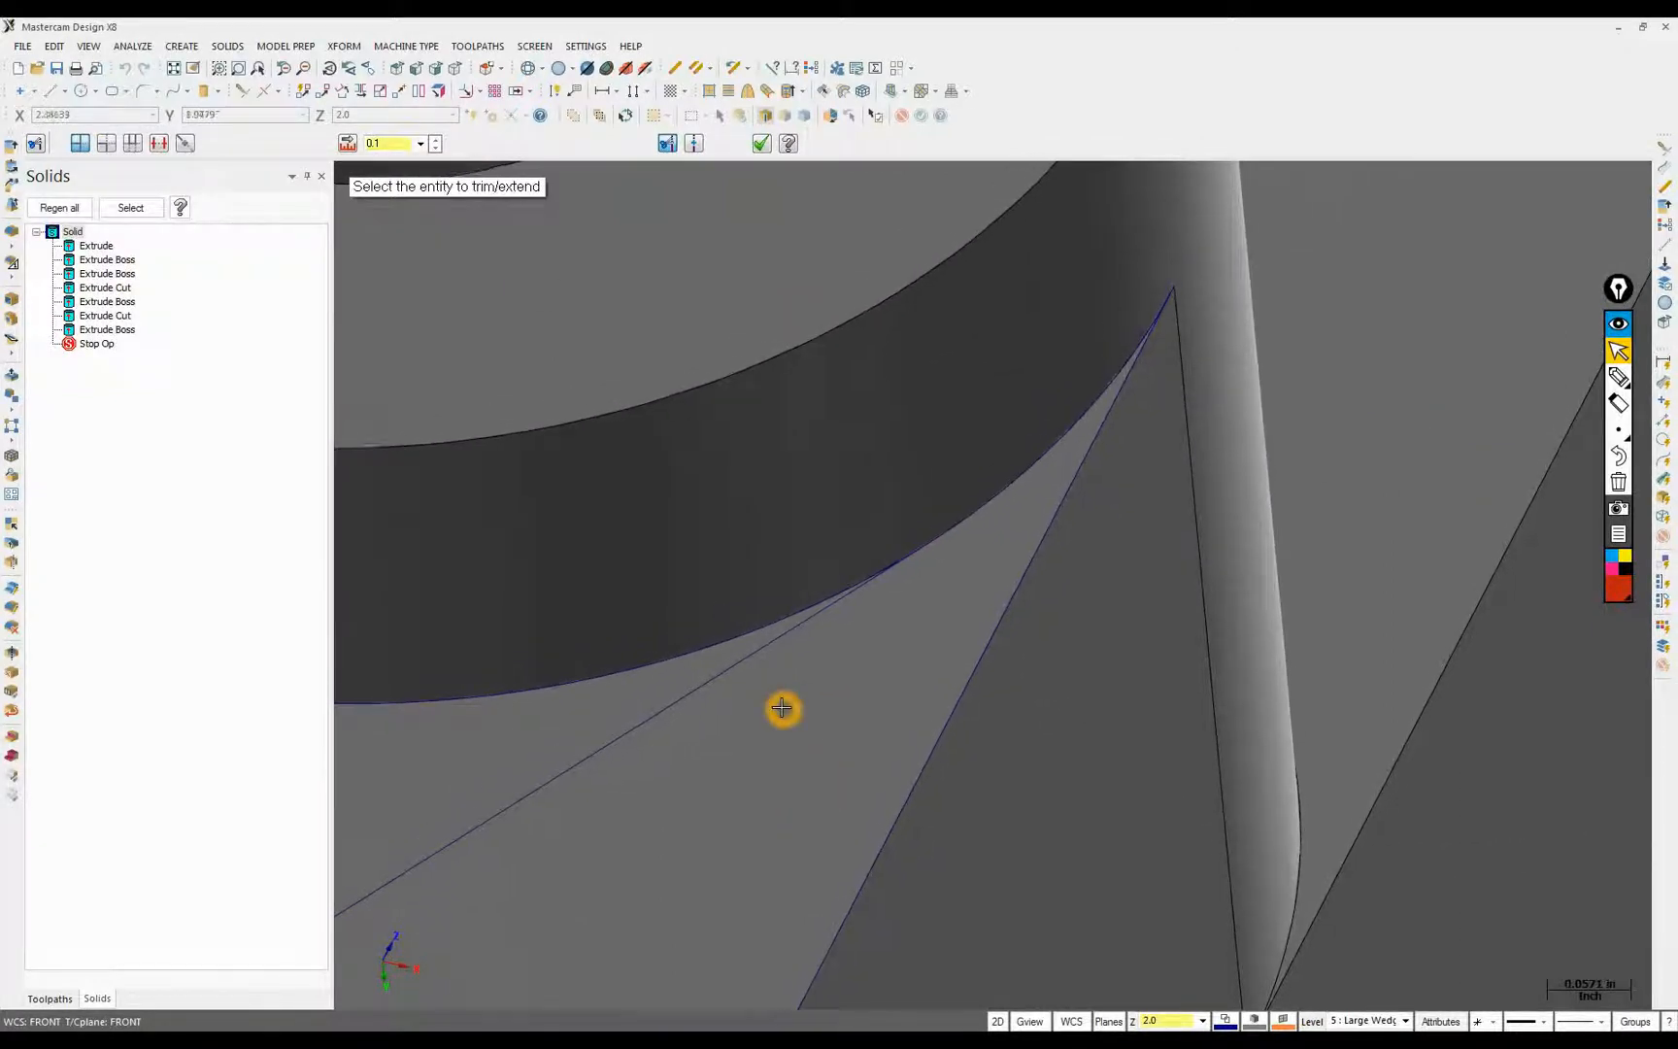
pyautogui.click(786, 625)
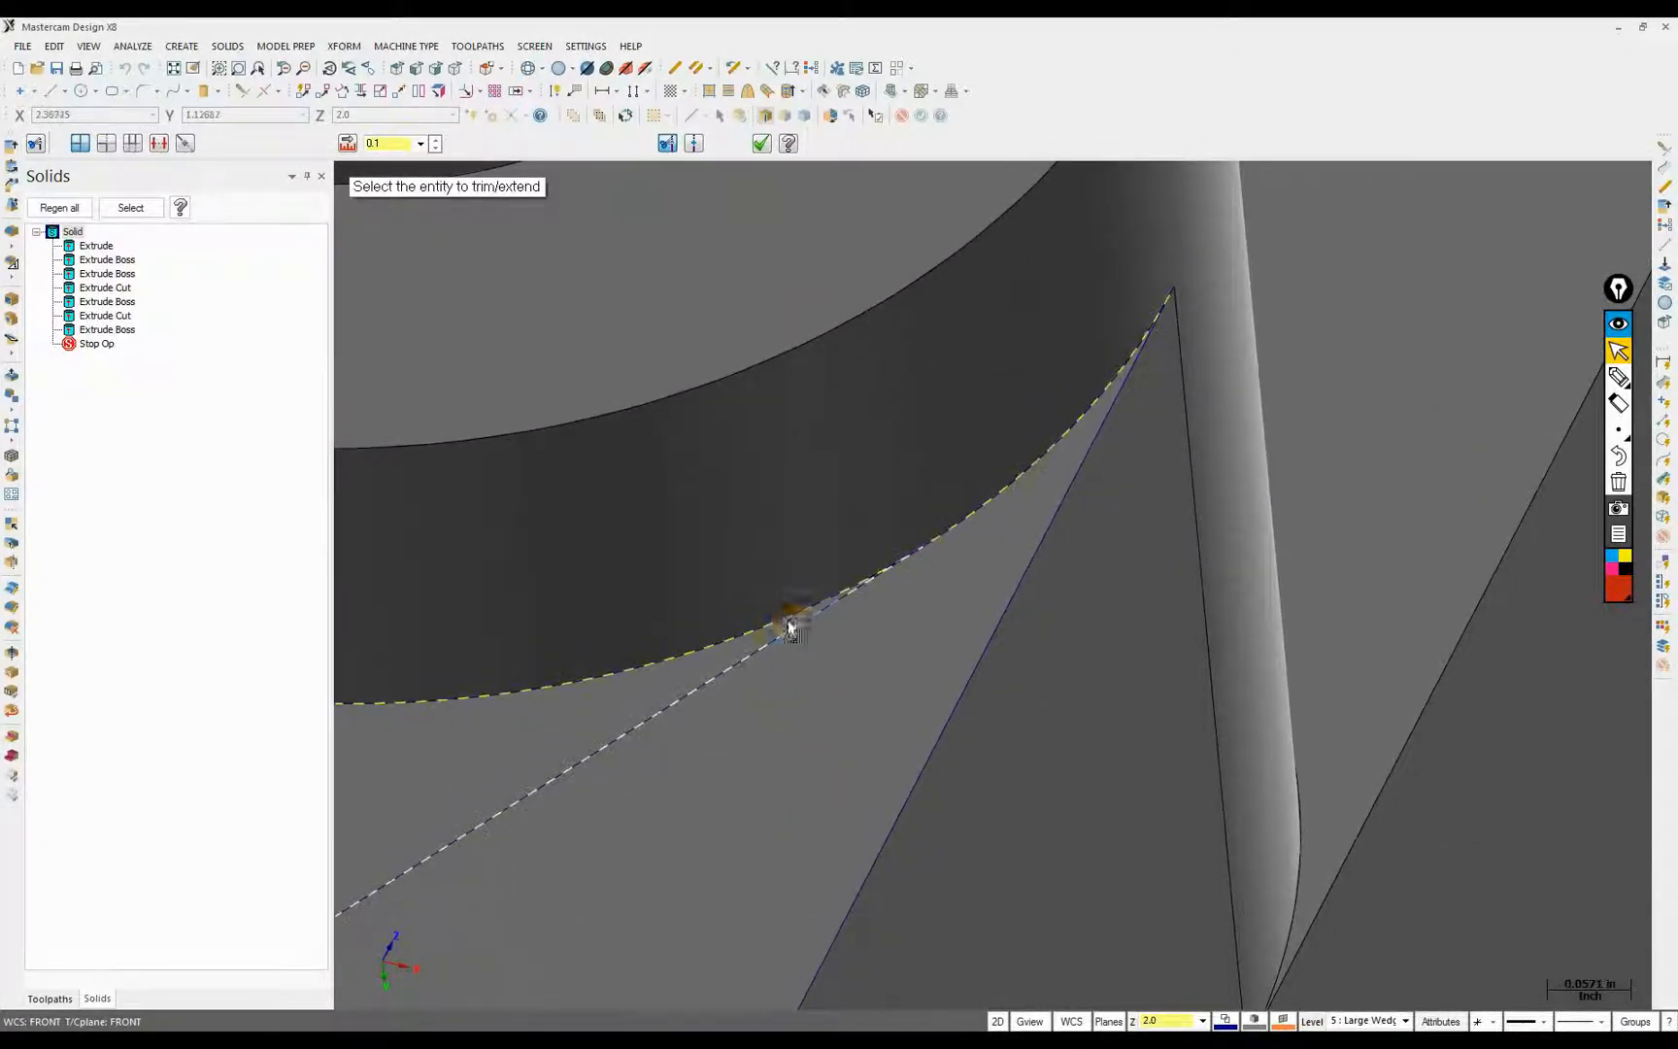
pyautogui.click(702, 761)
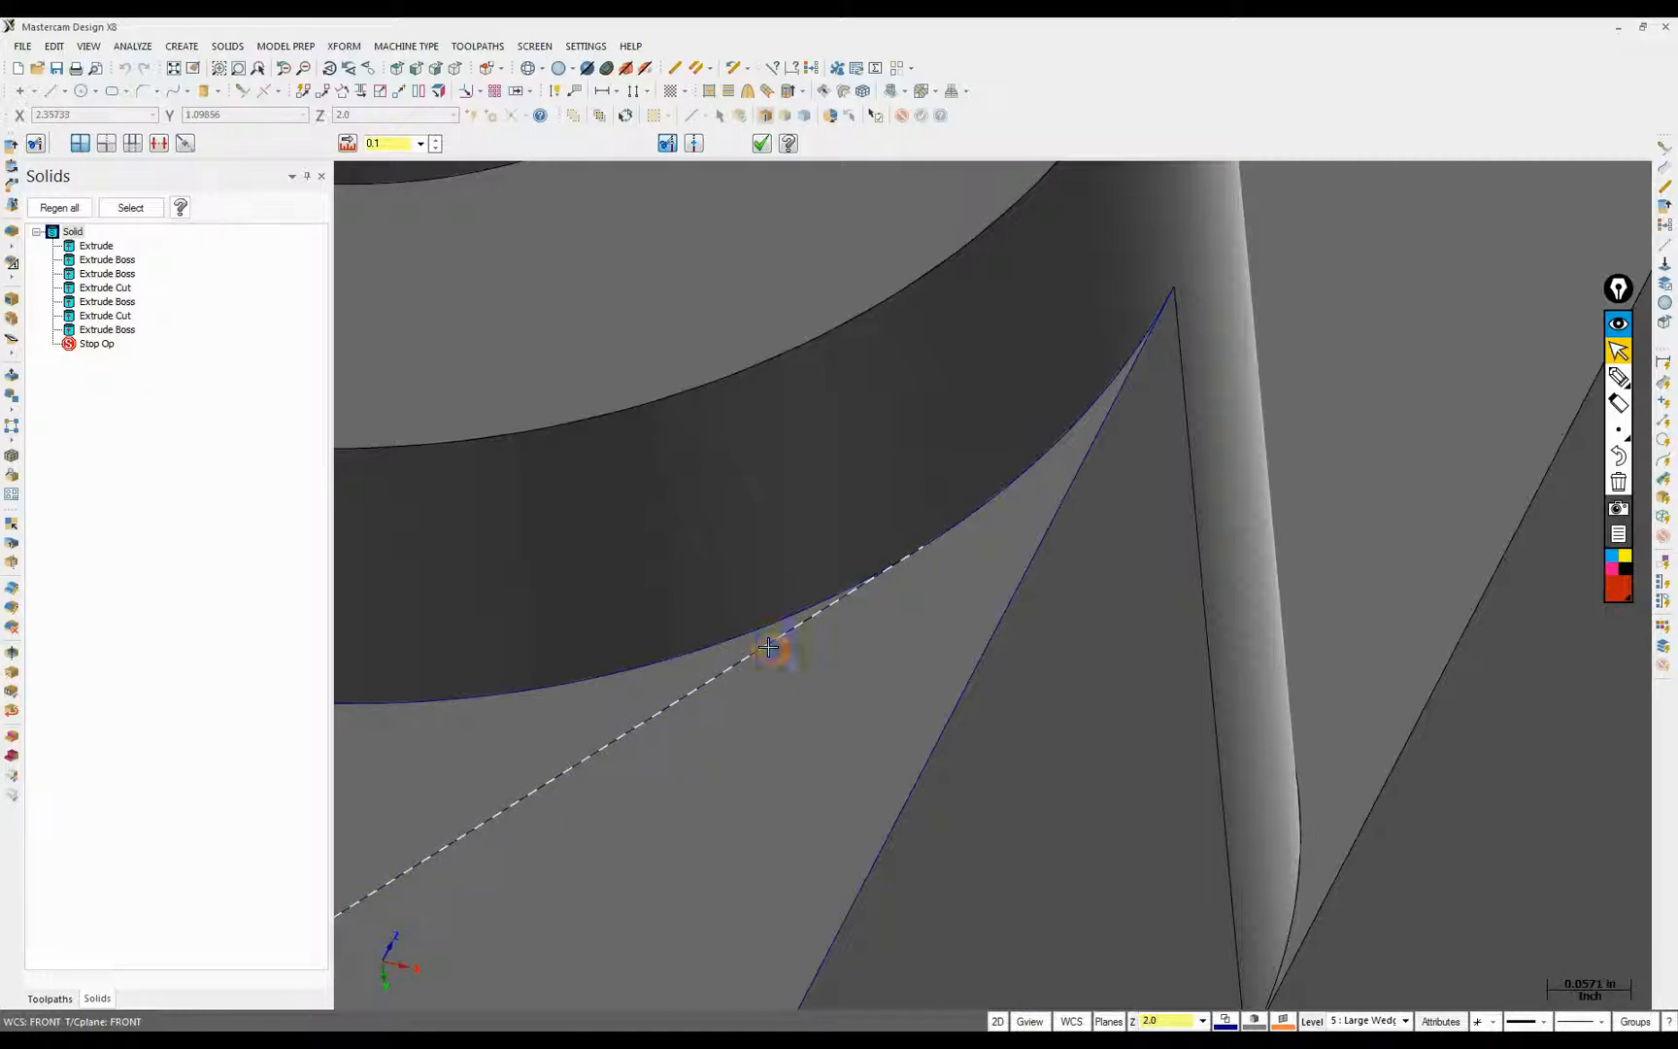
pyautogui.click(768, 647)
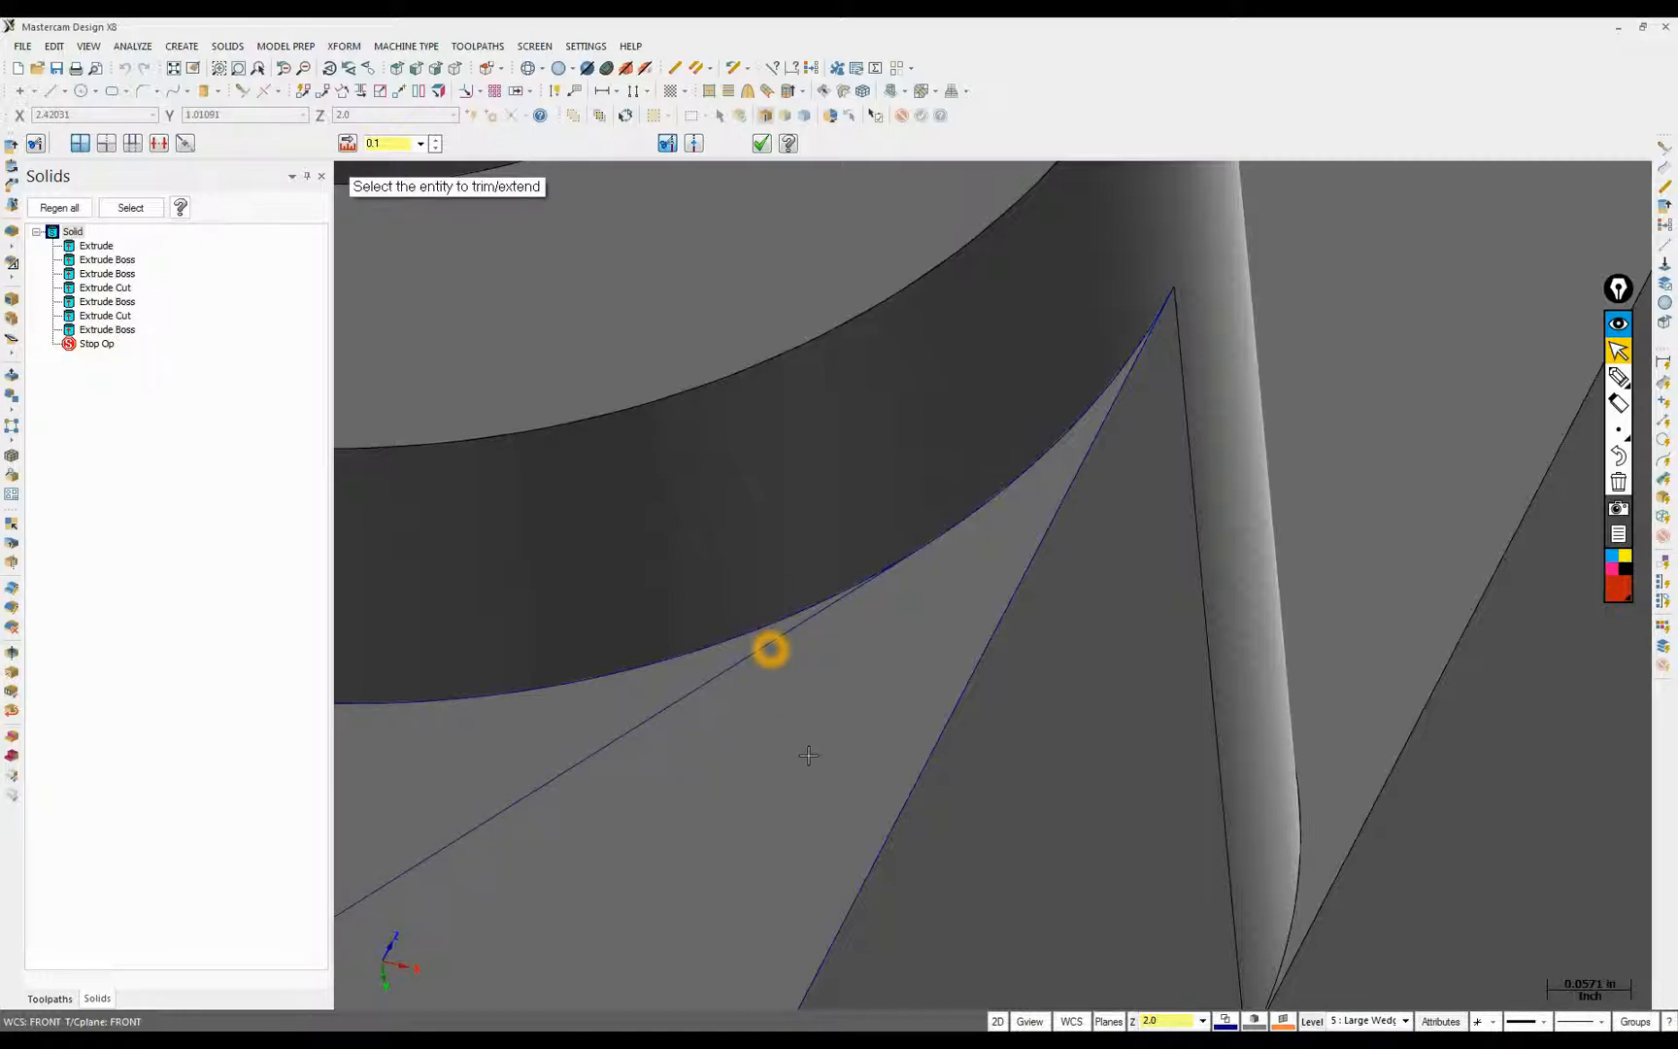
pyautogui.press('Escape')
# Remove the excess of the boss arc beyond the angled line with divide/delete, leaving a closed wedge profile
pyautogui.click(220, 23)
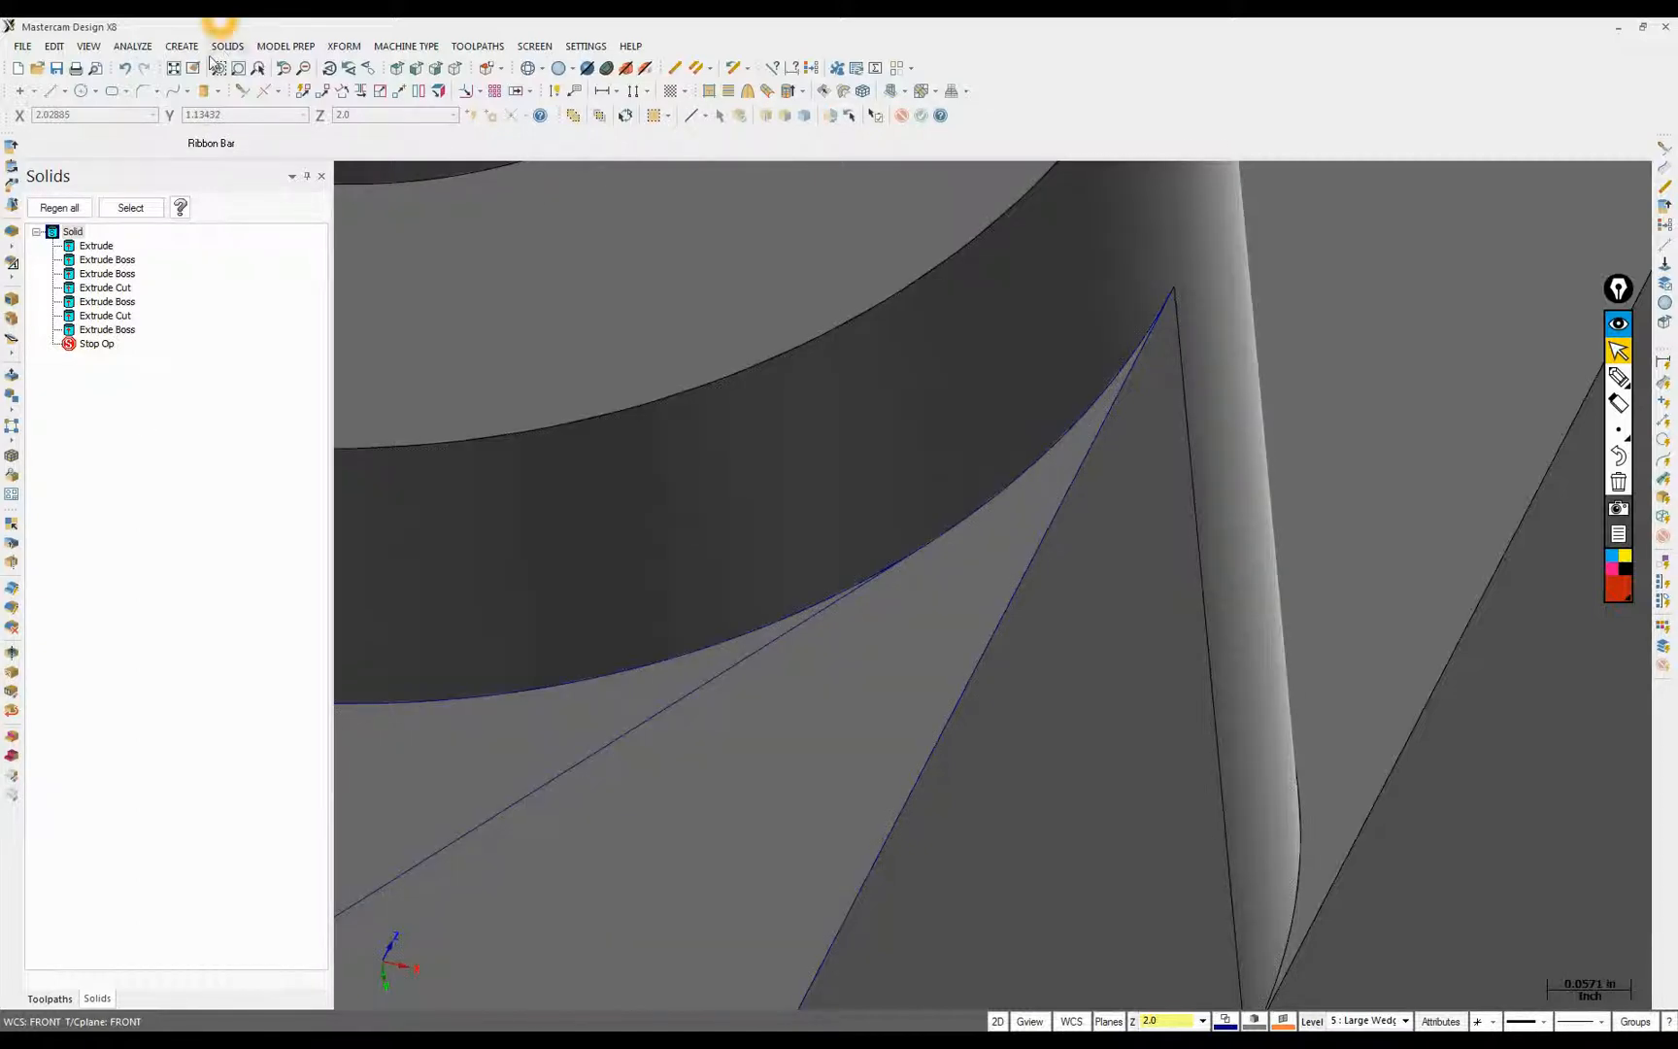
pyautogui.click(267, 90)
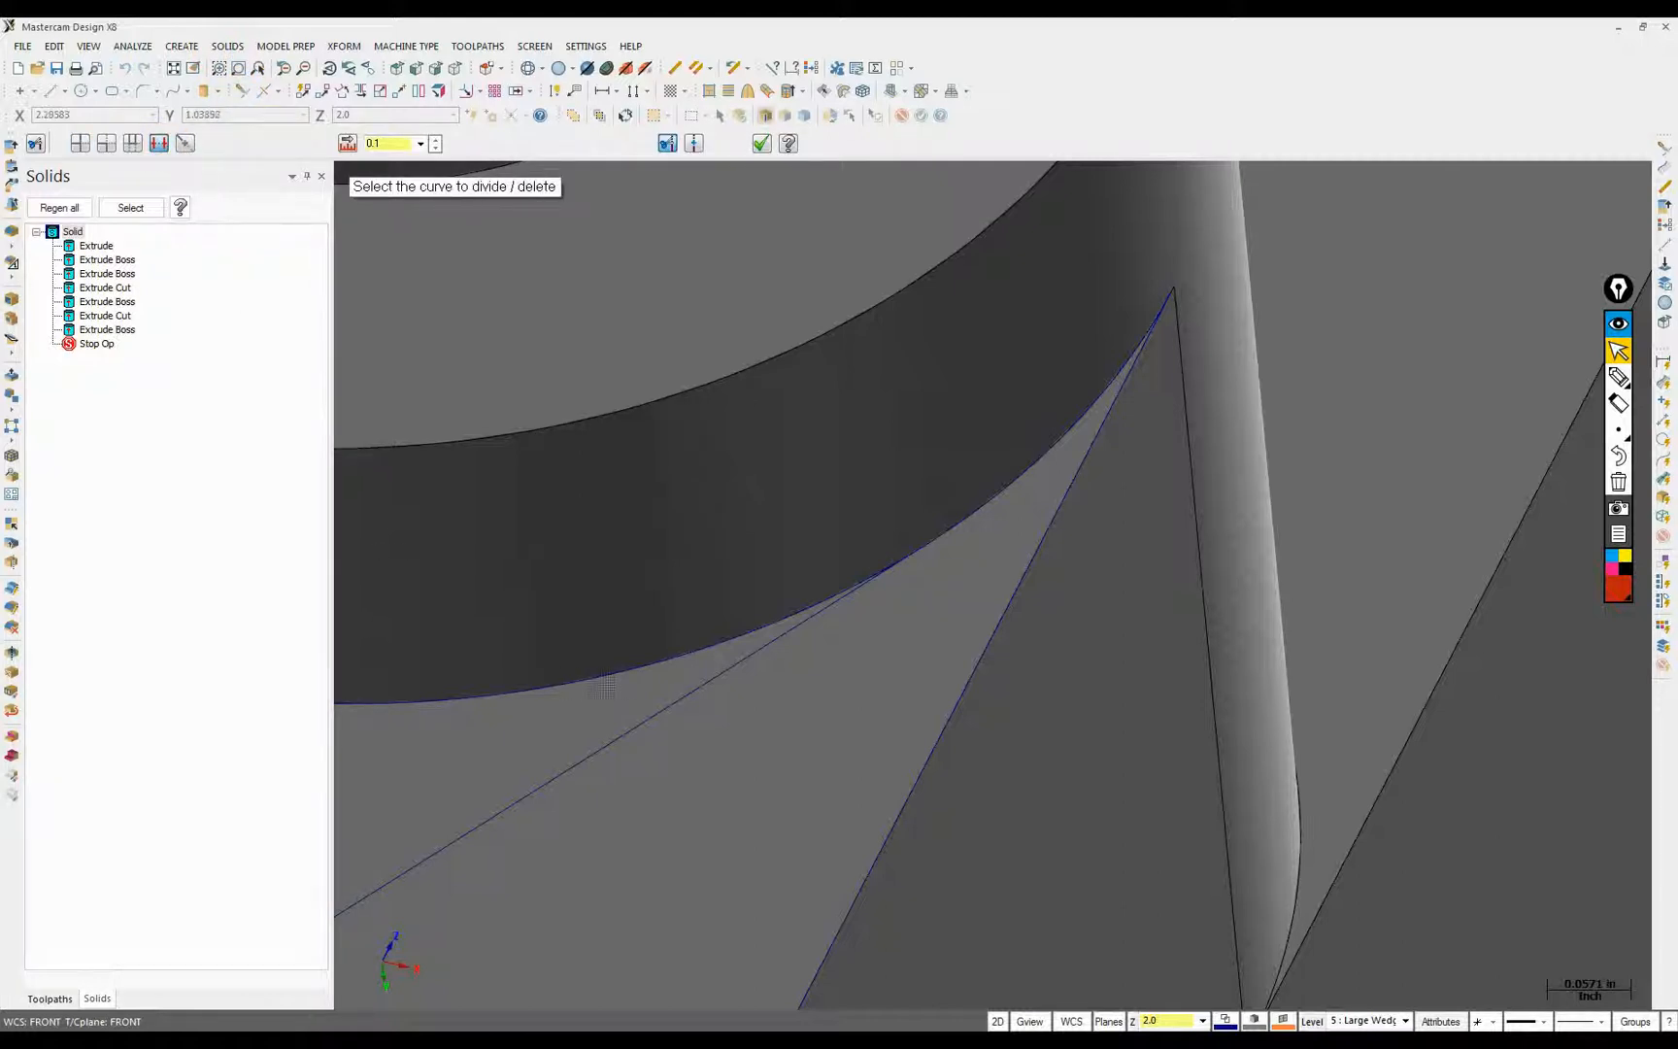
pyautogui.click(633, 672)
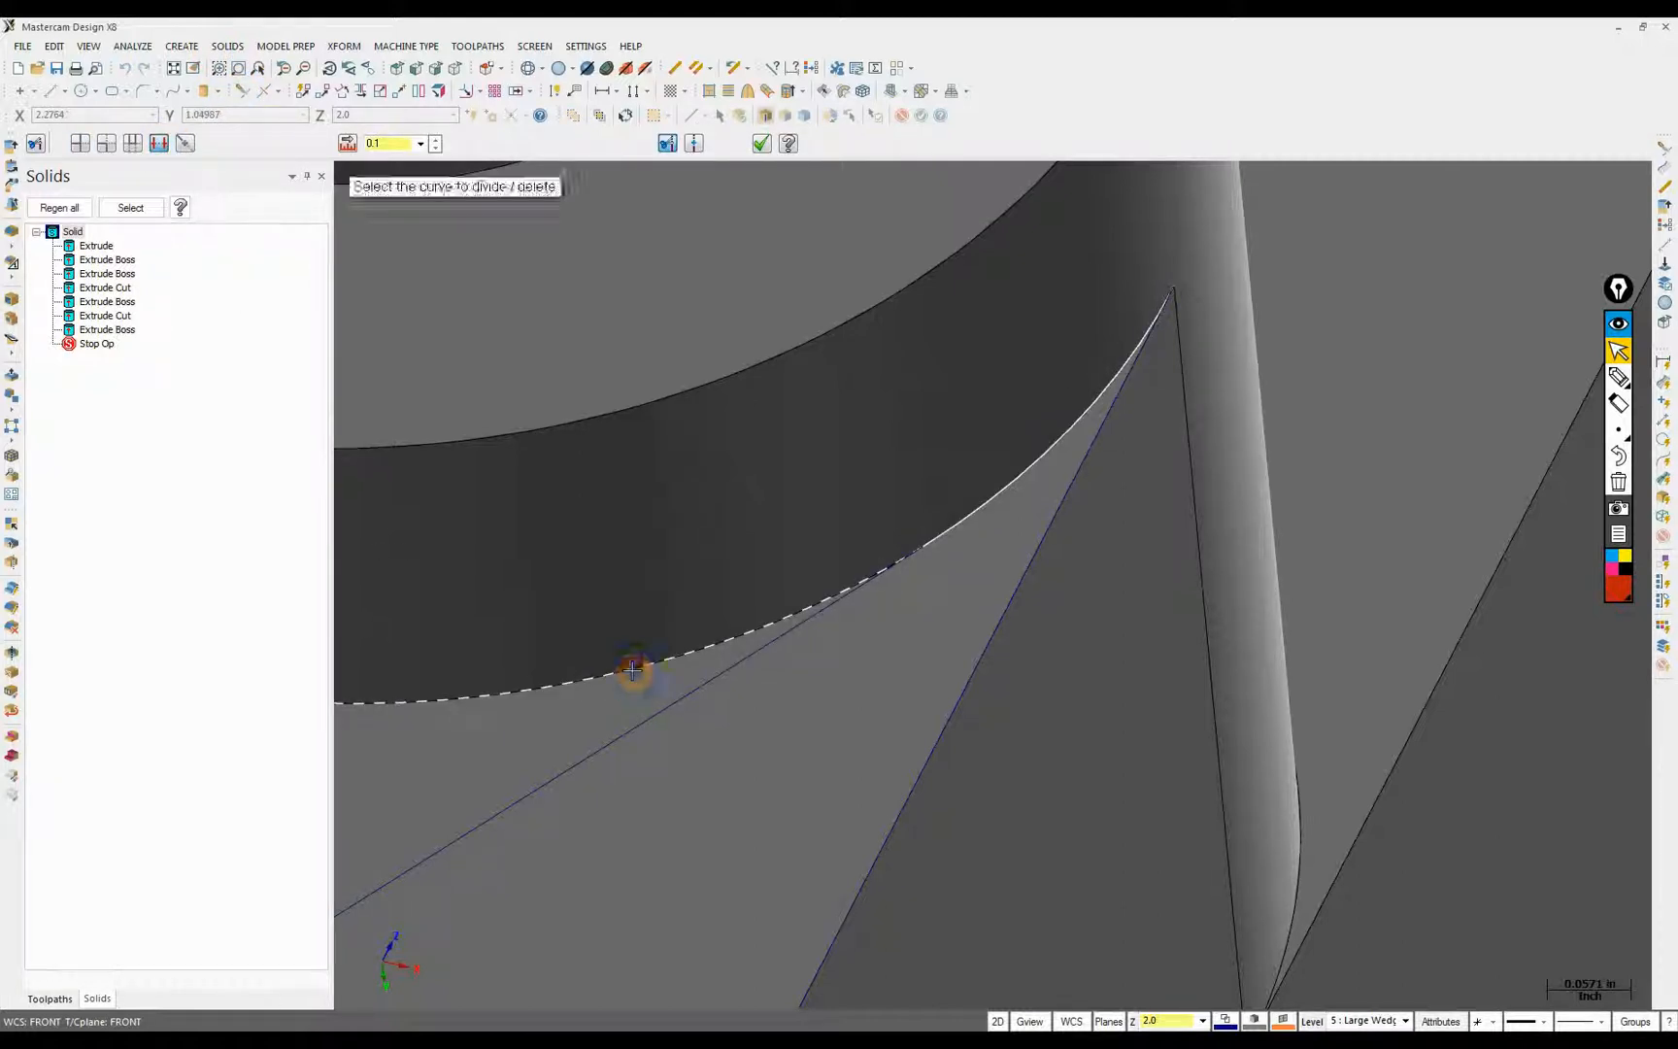
pyautogui.click(854, 577)
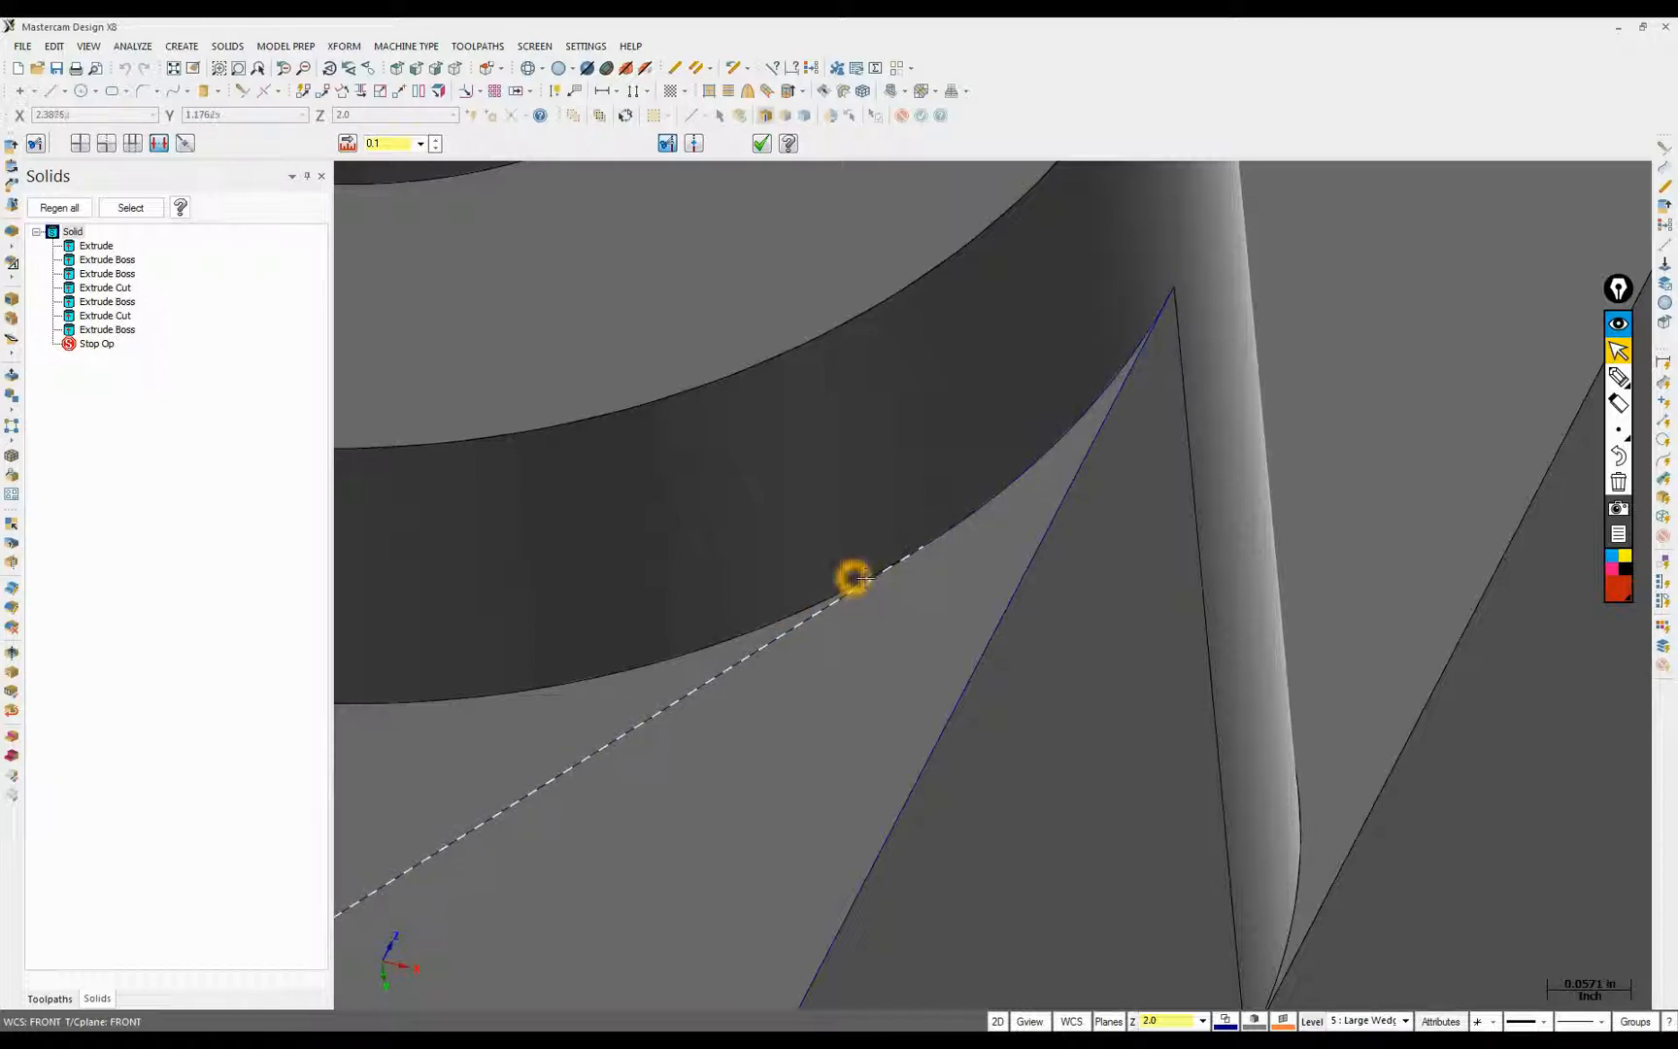
pyautogui.click(944, 532)
pyautogui.press('Escape')
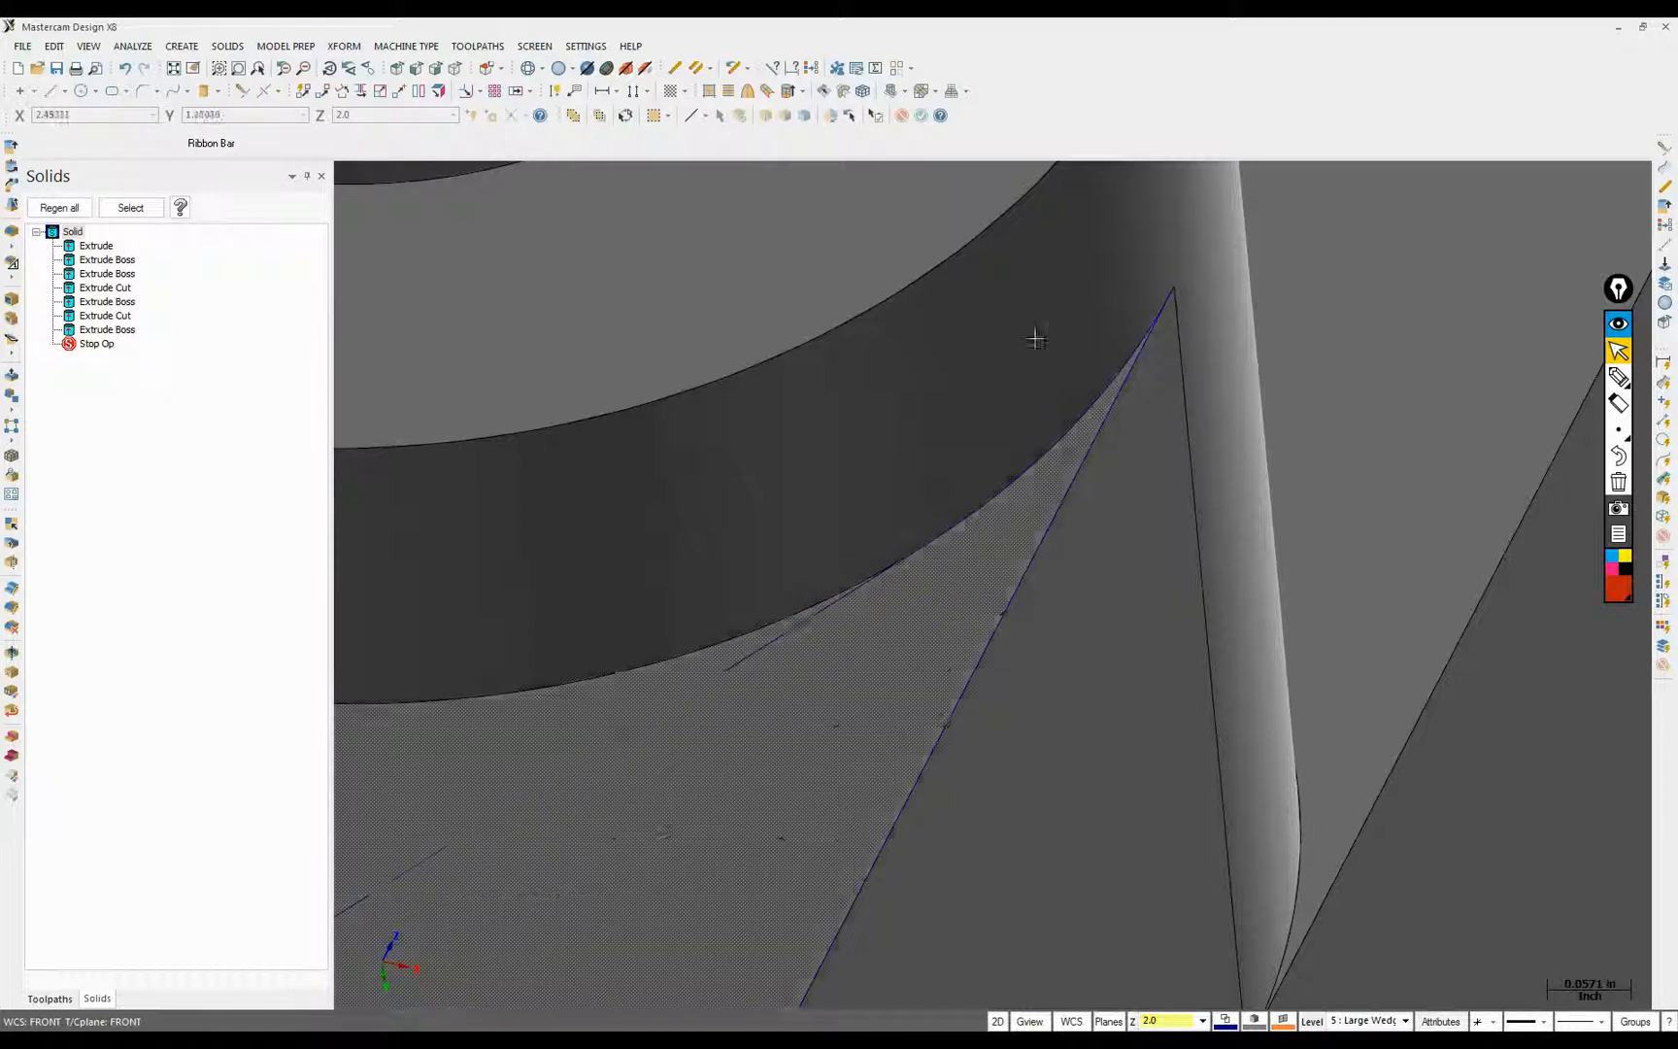
# Start a solid extrusion with the closed wedge profile of angled line, boss arc and base edges as its chain
pyautogui.click(227, 46)
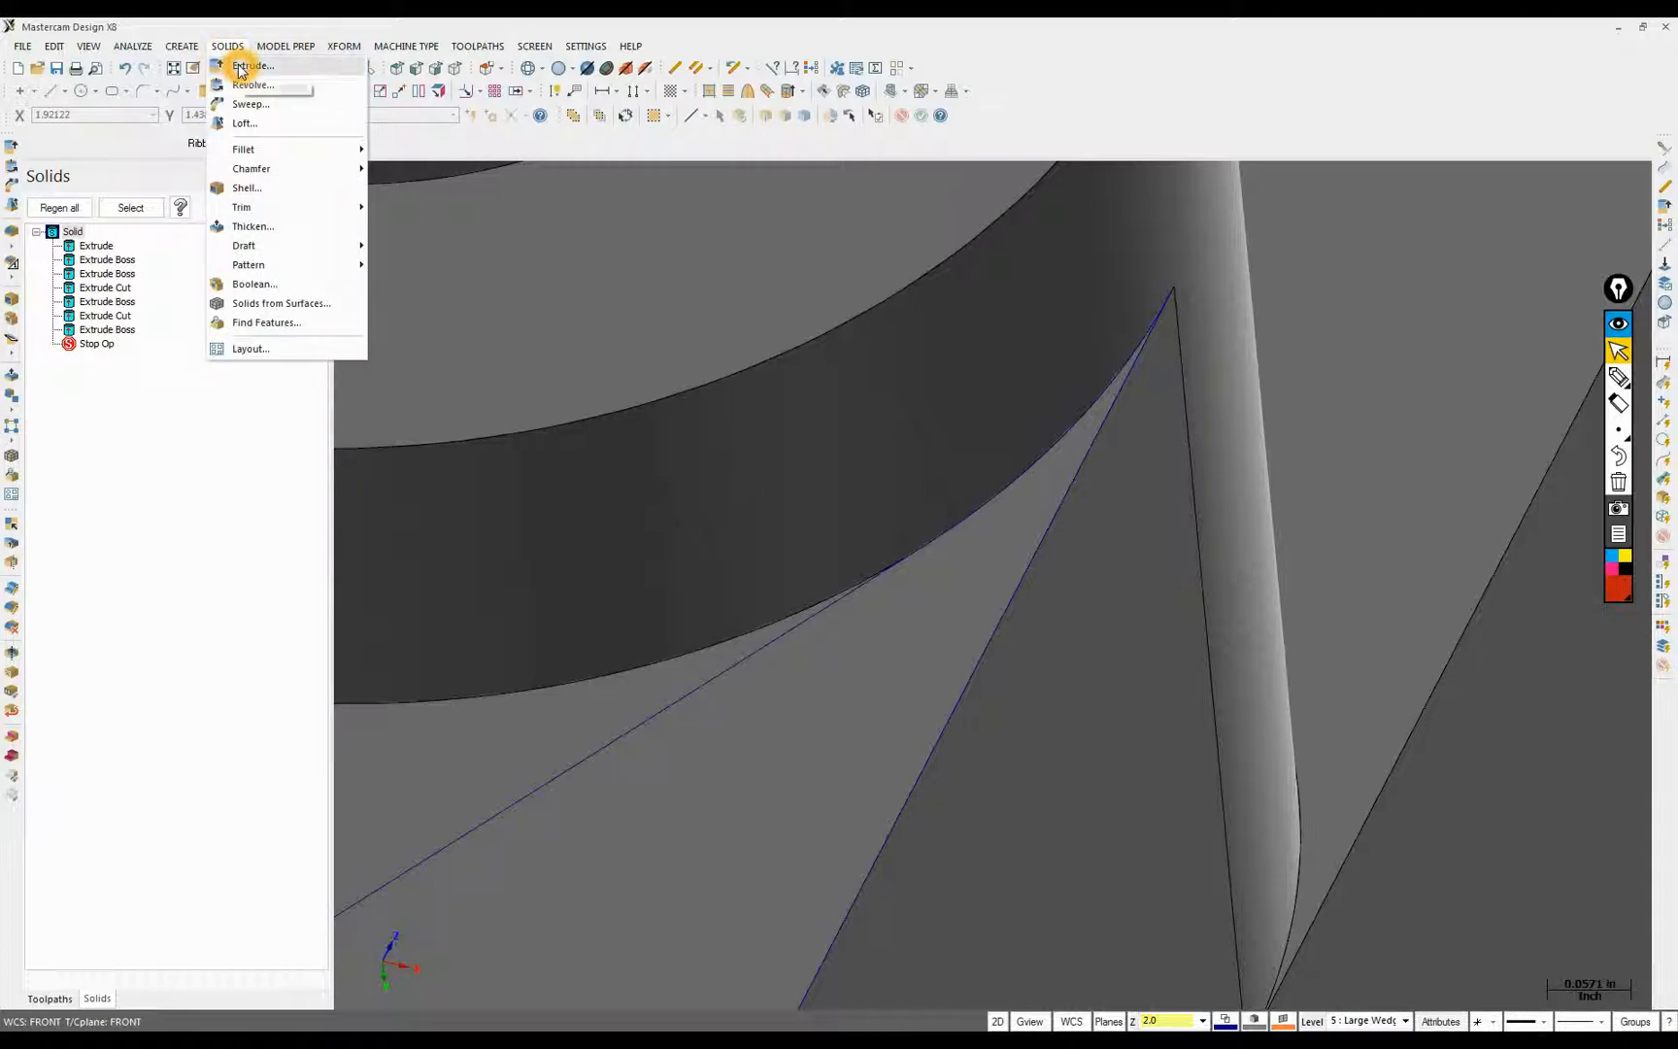
pyautogui.click(240, 67)
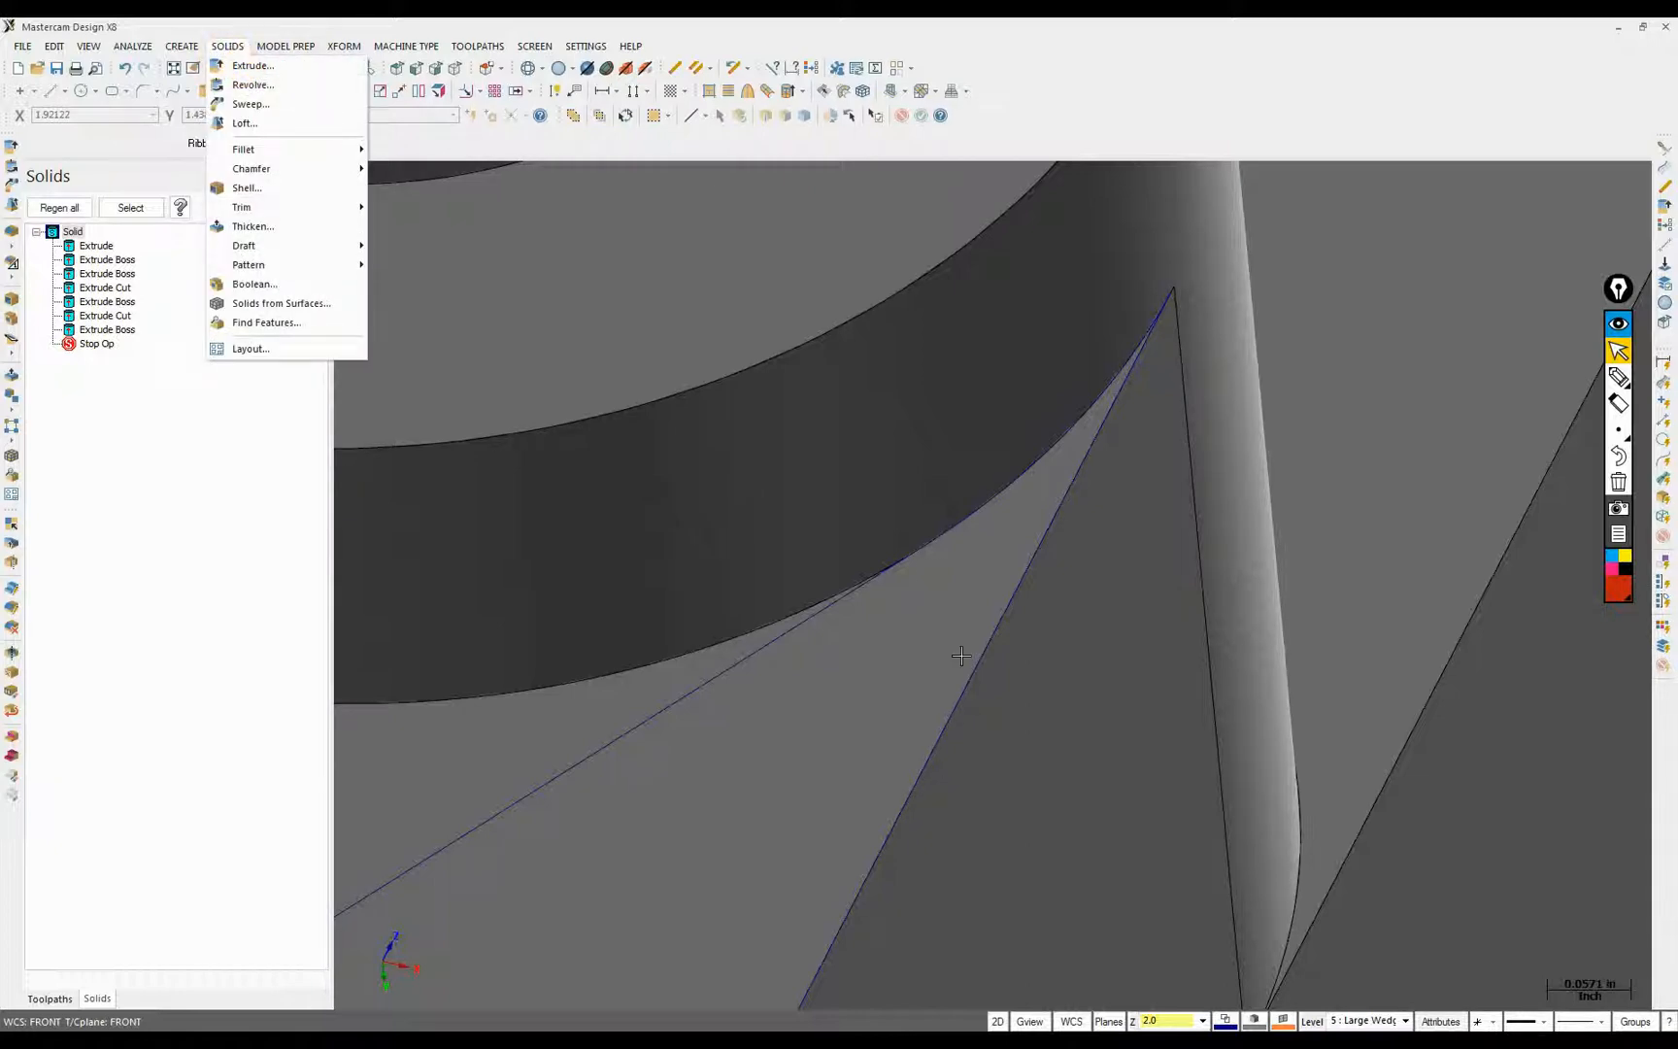
pyautogui.click(238, 65)
pyautogui.click(799, 613)
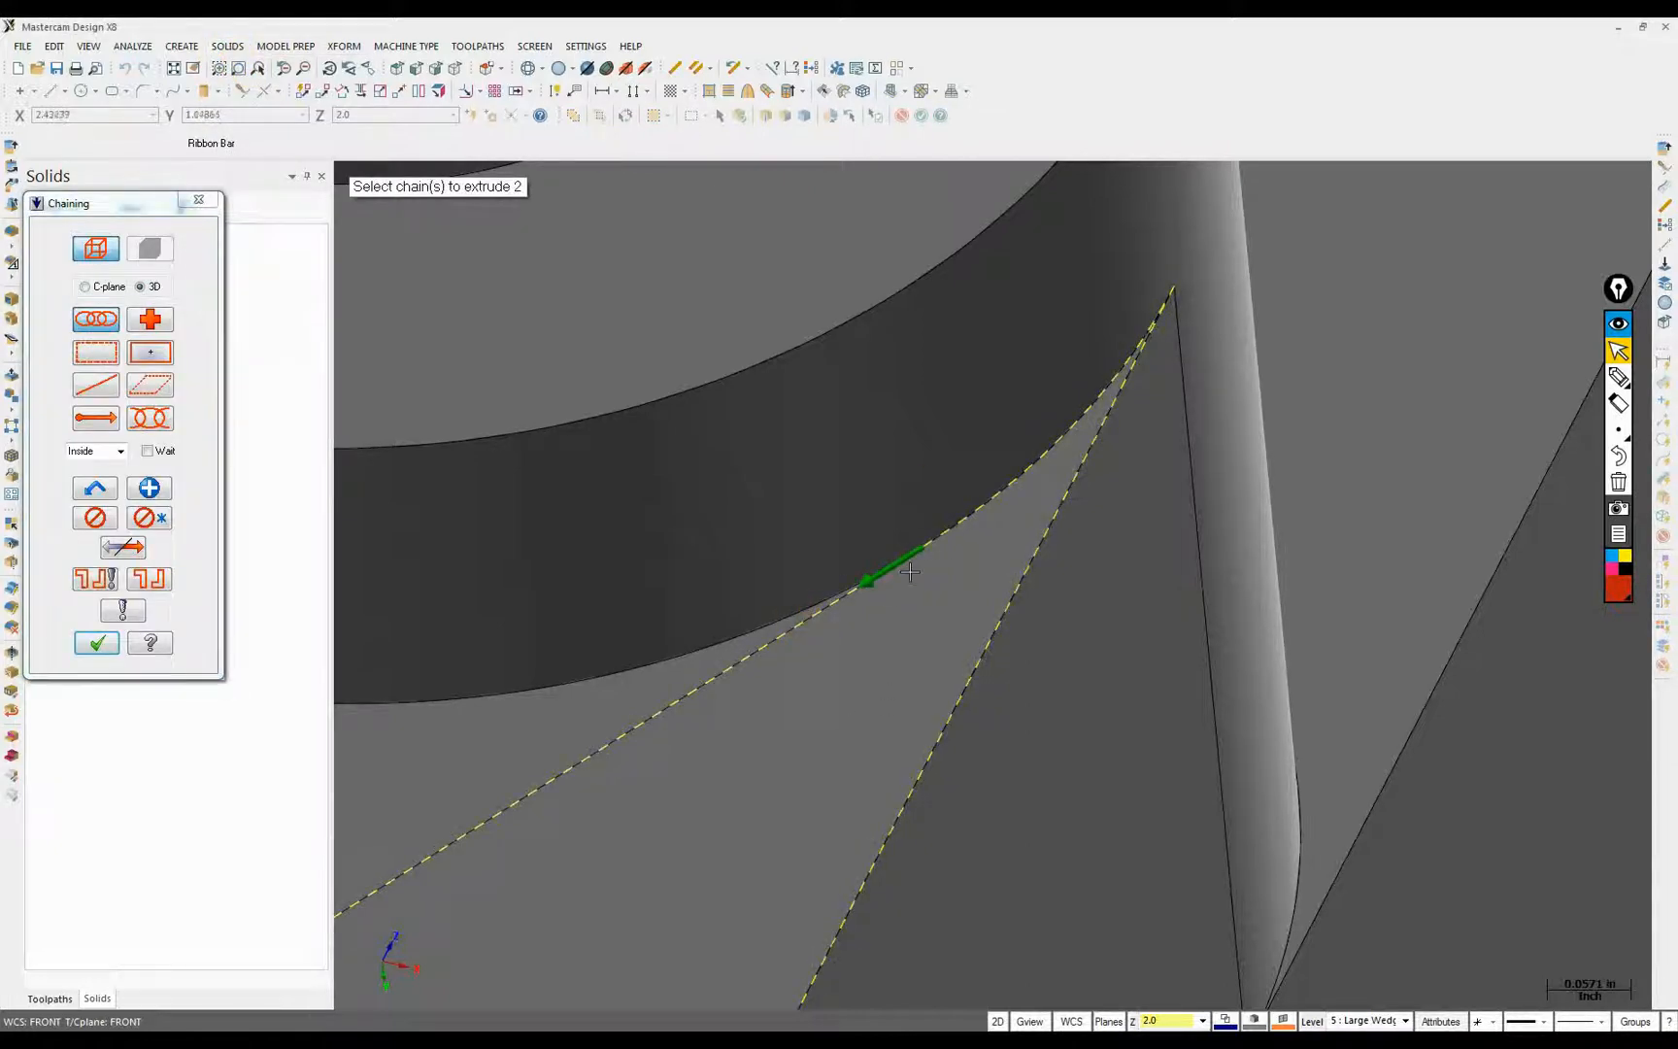
pyautogui.click(921, 696)
pyautogui.moveTo(917, 648)
pyautogui.mouseDown(button='middle')
pyautogui.moveTo(1042, 758)
pyautogui.moveTo(1063, 614)
pyautogui.moveTo(1087, 610)
pyautogui.mouseUp(button='middle')
pyautogui.click(1066, 615)
pyautogui.click(96, 643)
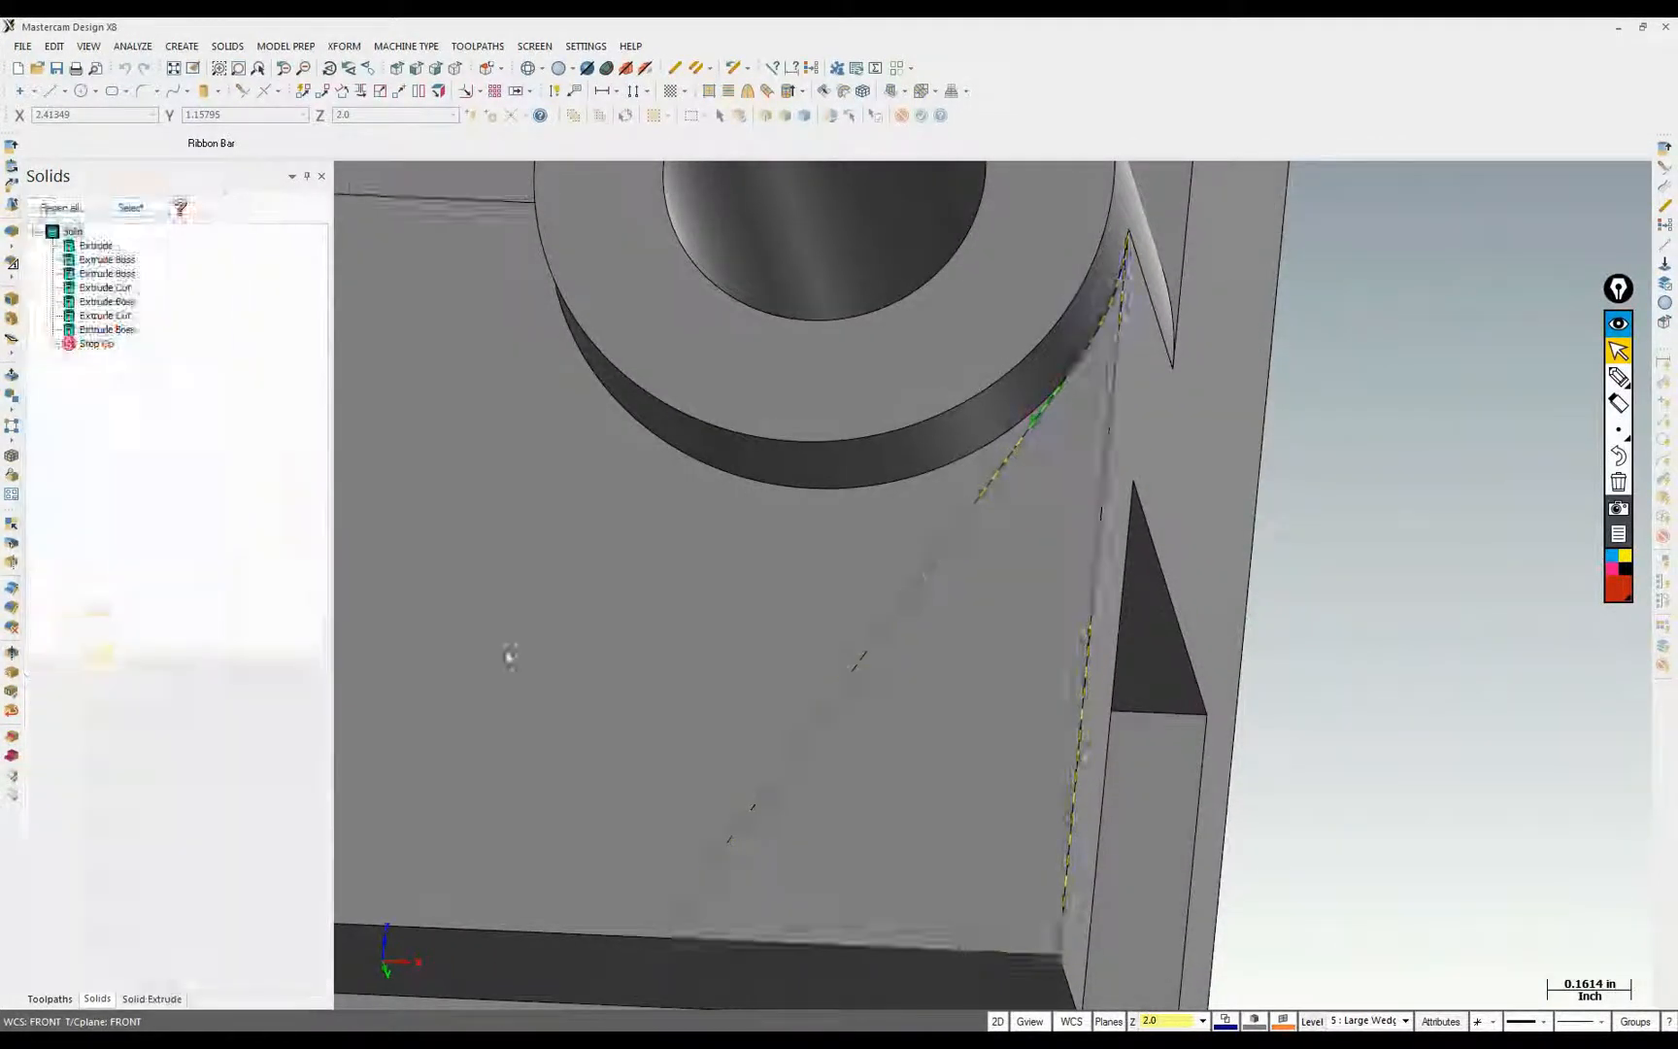
# Extrude the chained wedge profile as a cut body operation through all of the solid
pyautogui.moveTo(935, 552); pyautogui.dragTo(929, 480, button='middle')
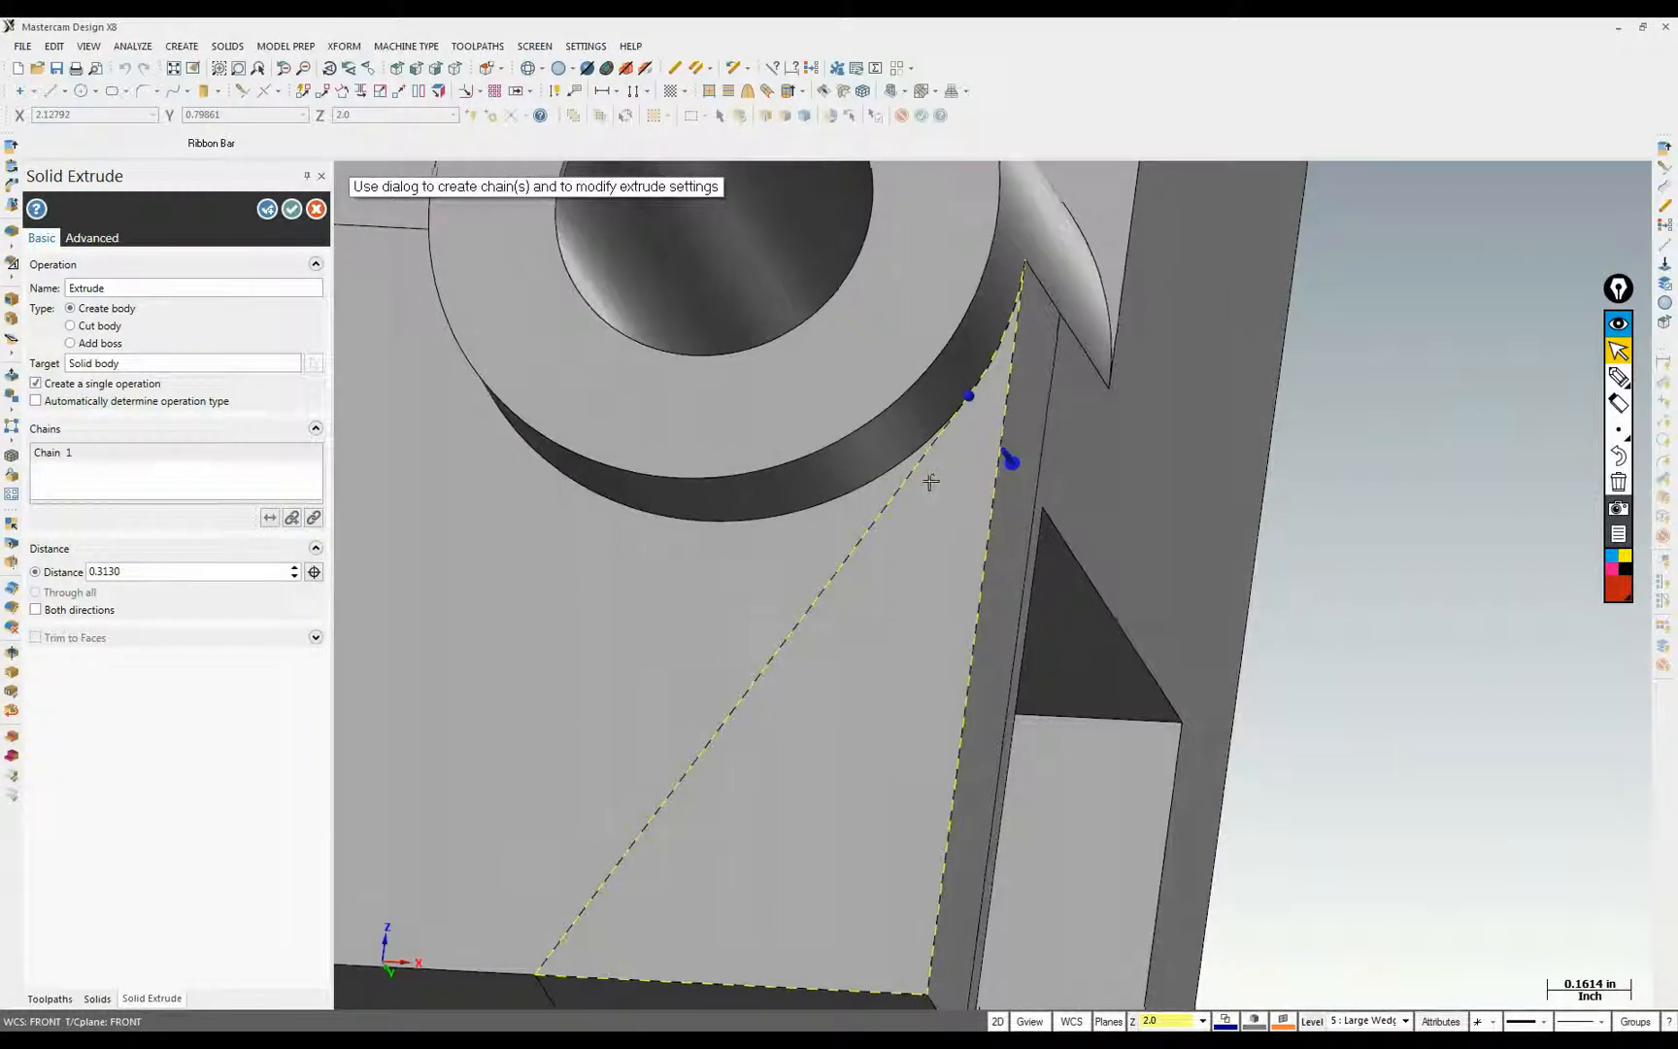
pyautogui.click(70, 325)
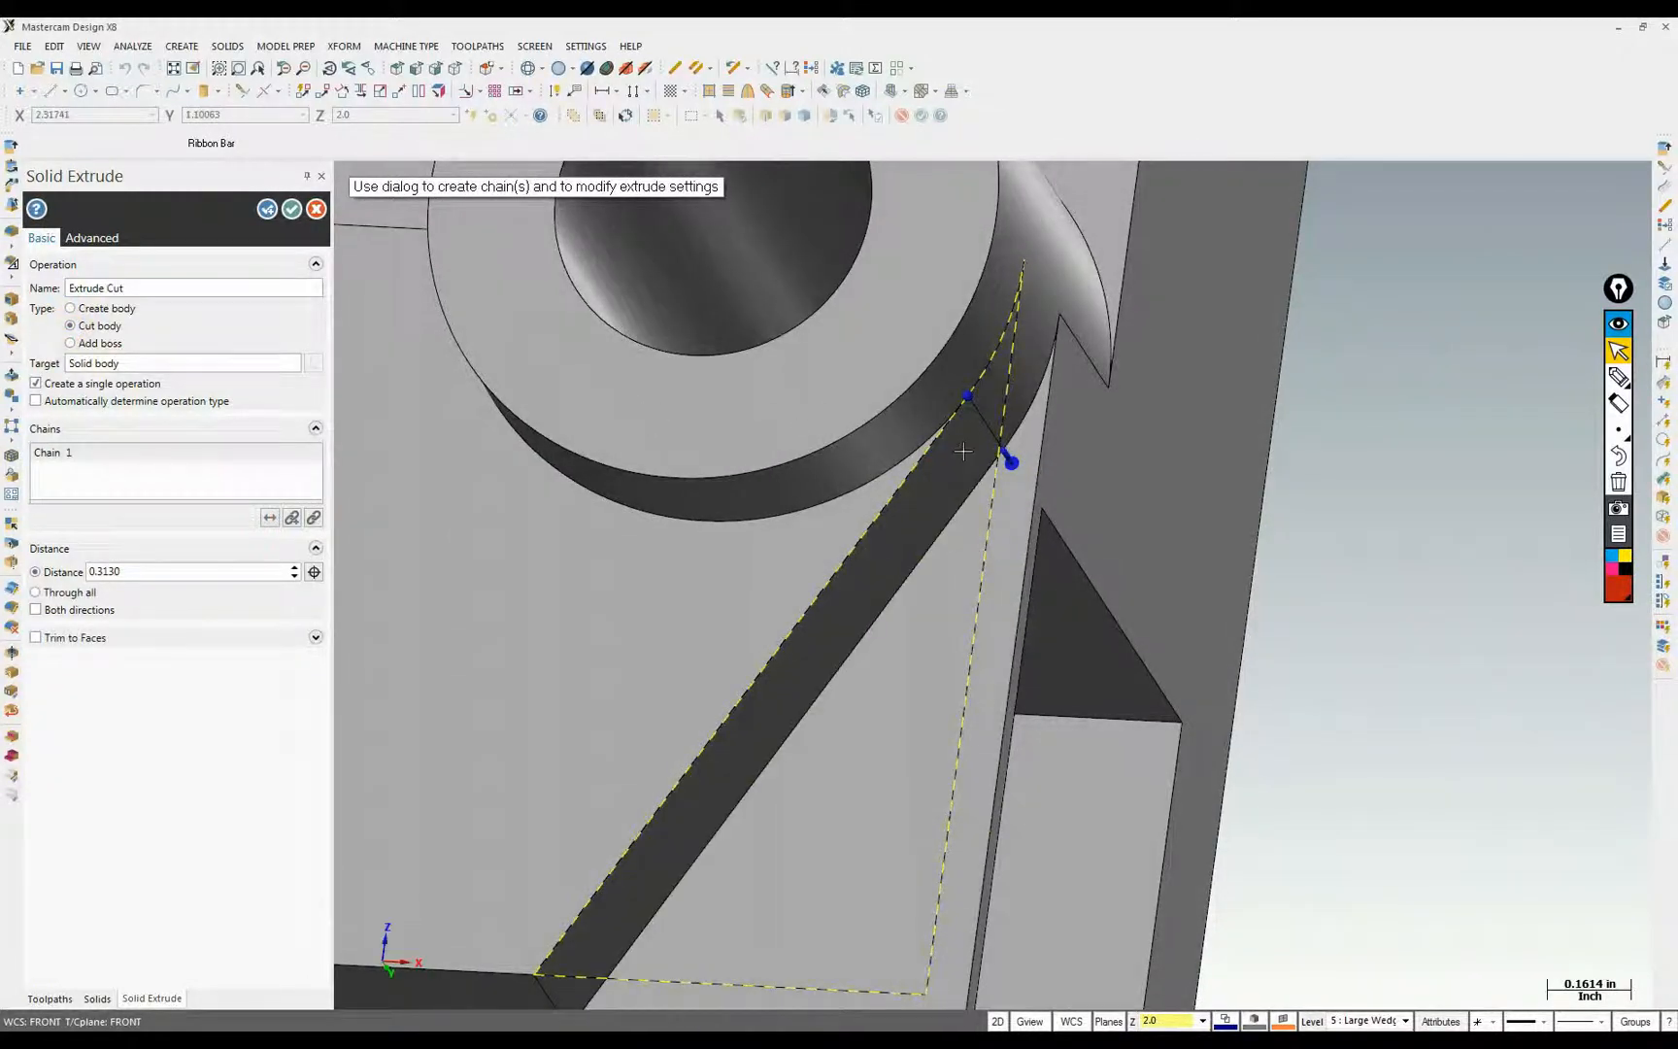
pyautogui.click(36, 592)
pyautogui.click(292, 209)
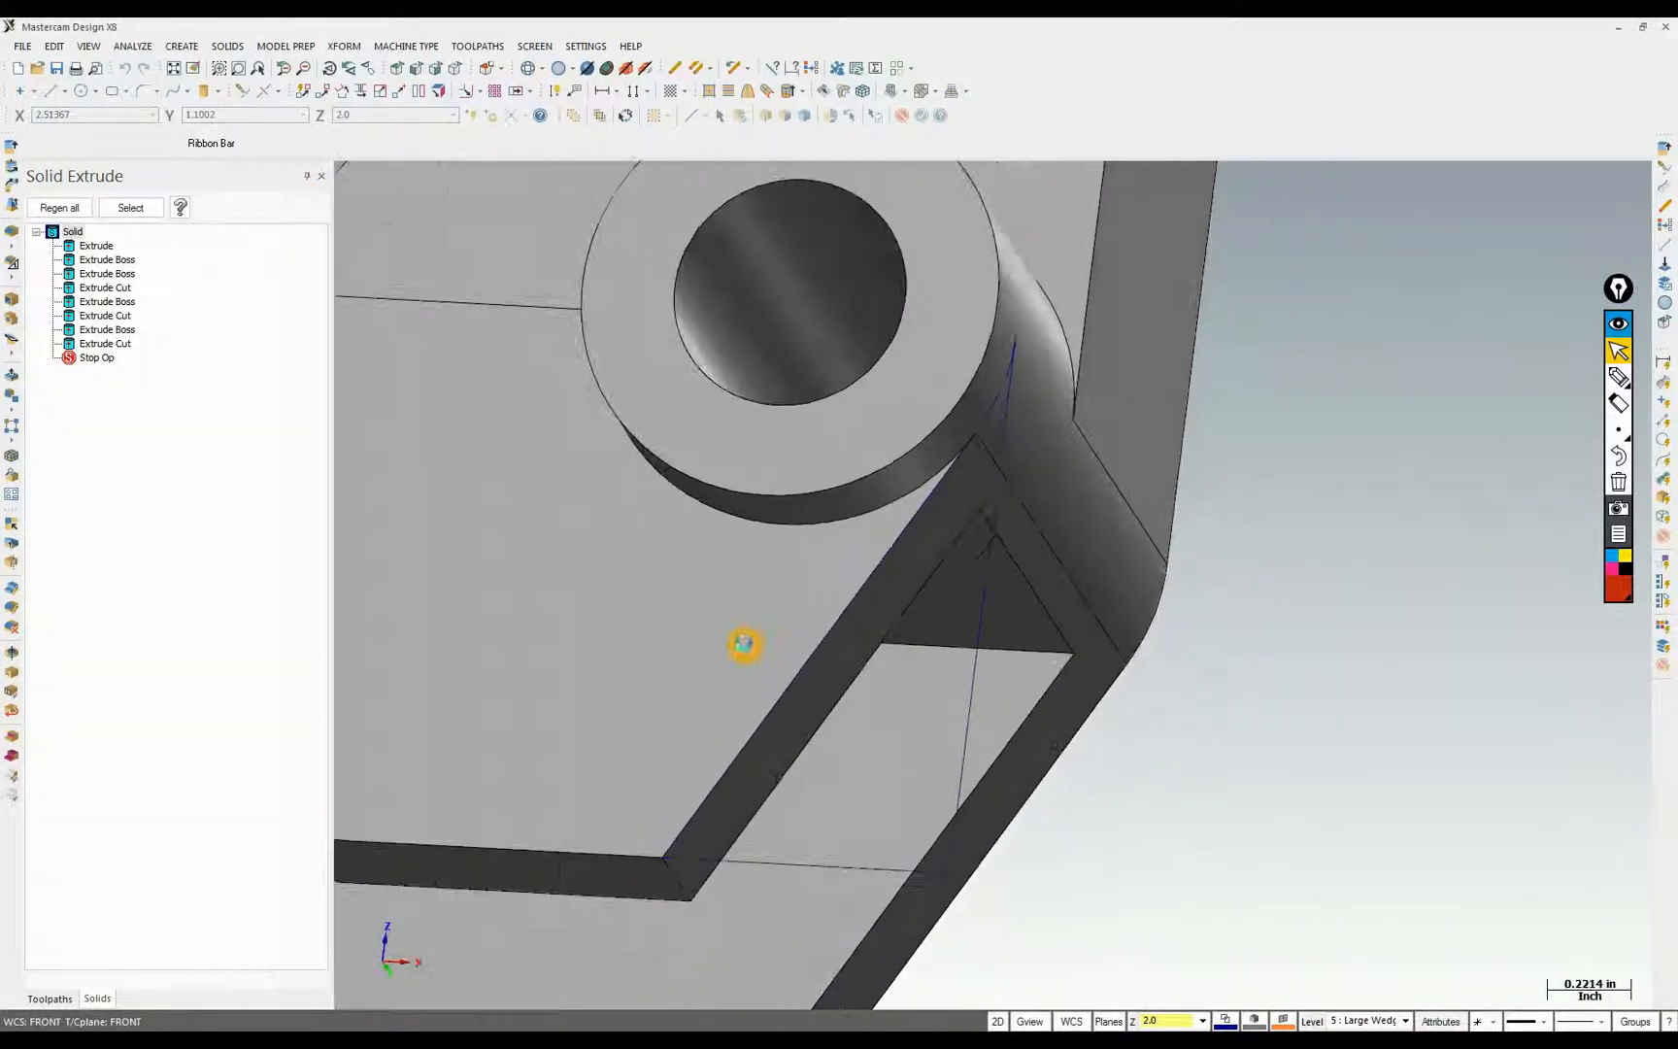
pyautogui.moveTo(745, 643); pyautogui.dragTo(1330, 797, button='middle')
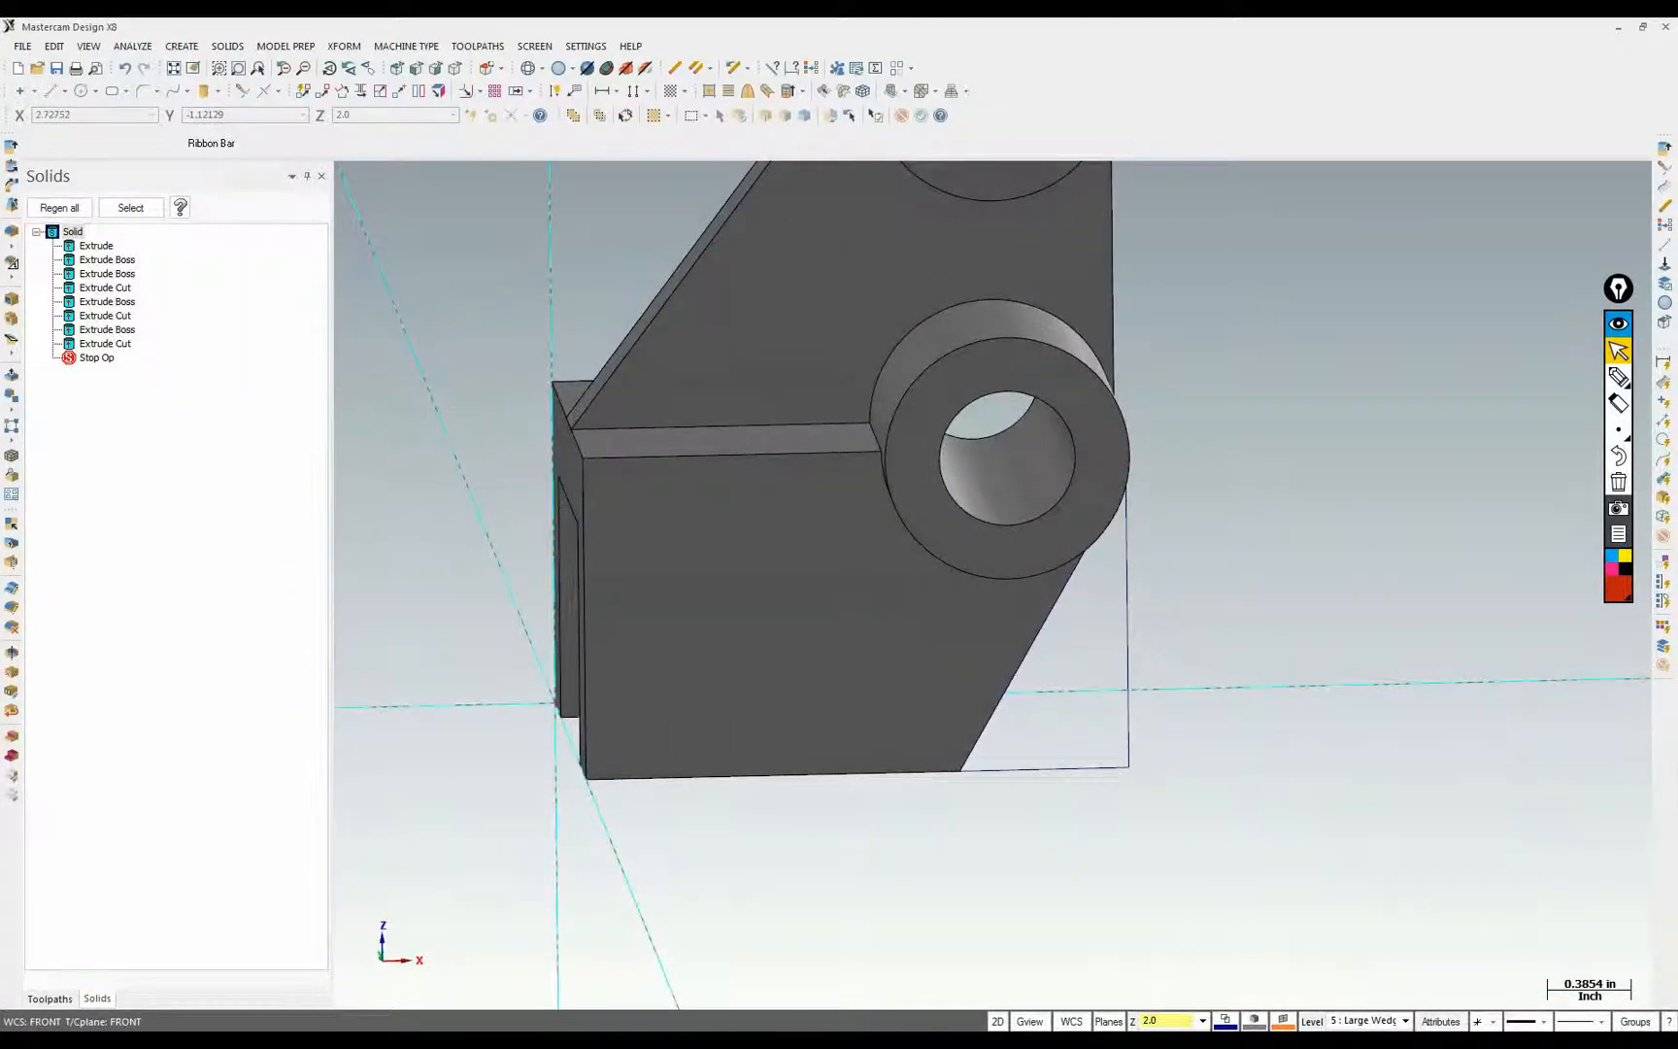
# Make a new level 6 named Small Wedge Cut the main level, and hide the CAD and Large Wedge Cut levels
pyautogui.click(1312, 1022)
pyautogui.moveTo(1152, 695); pyautogui.dragTo(1287, 693, button='middle')
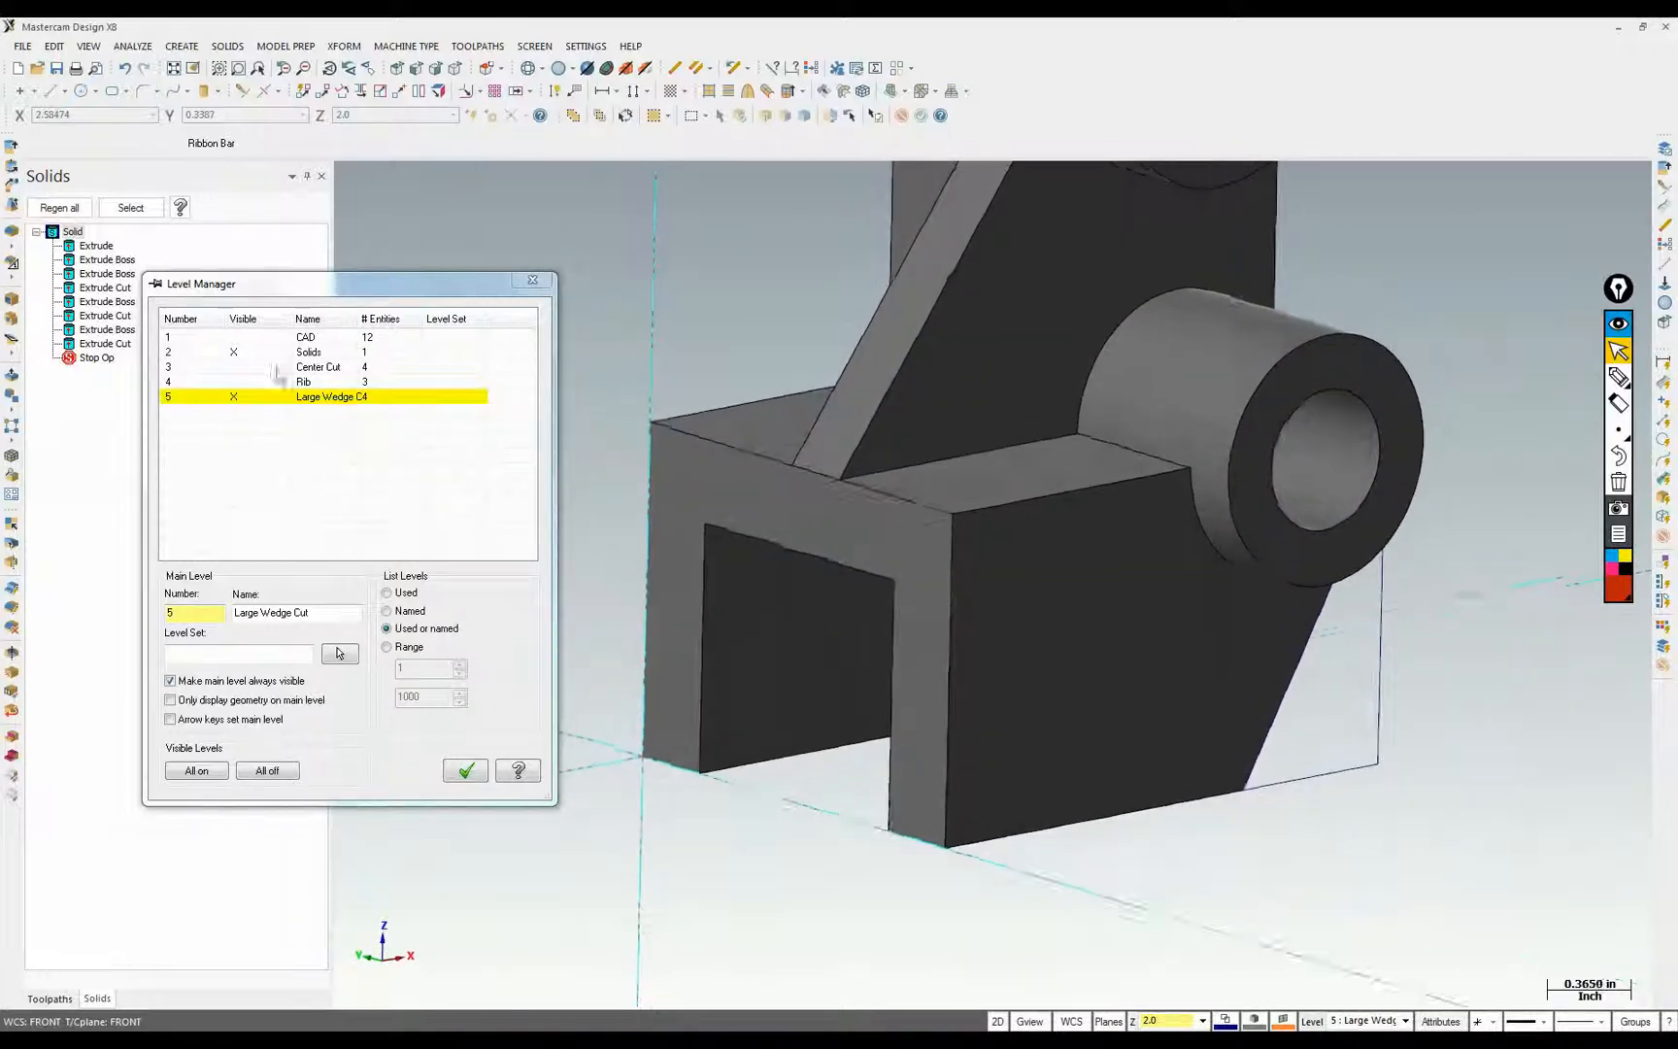
pyautogui.click(234, 338)
pyautogui.moveTo(863, 782); pyautogui.dragTo(828, 768, button='middle')
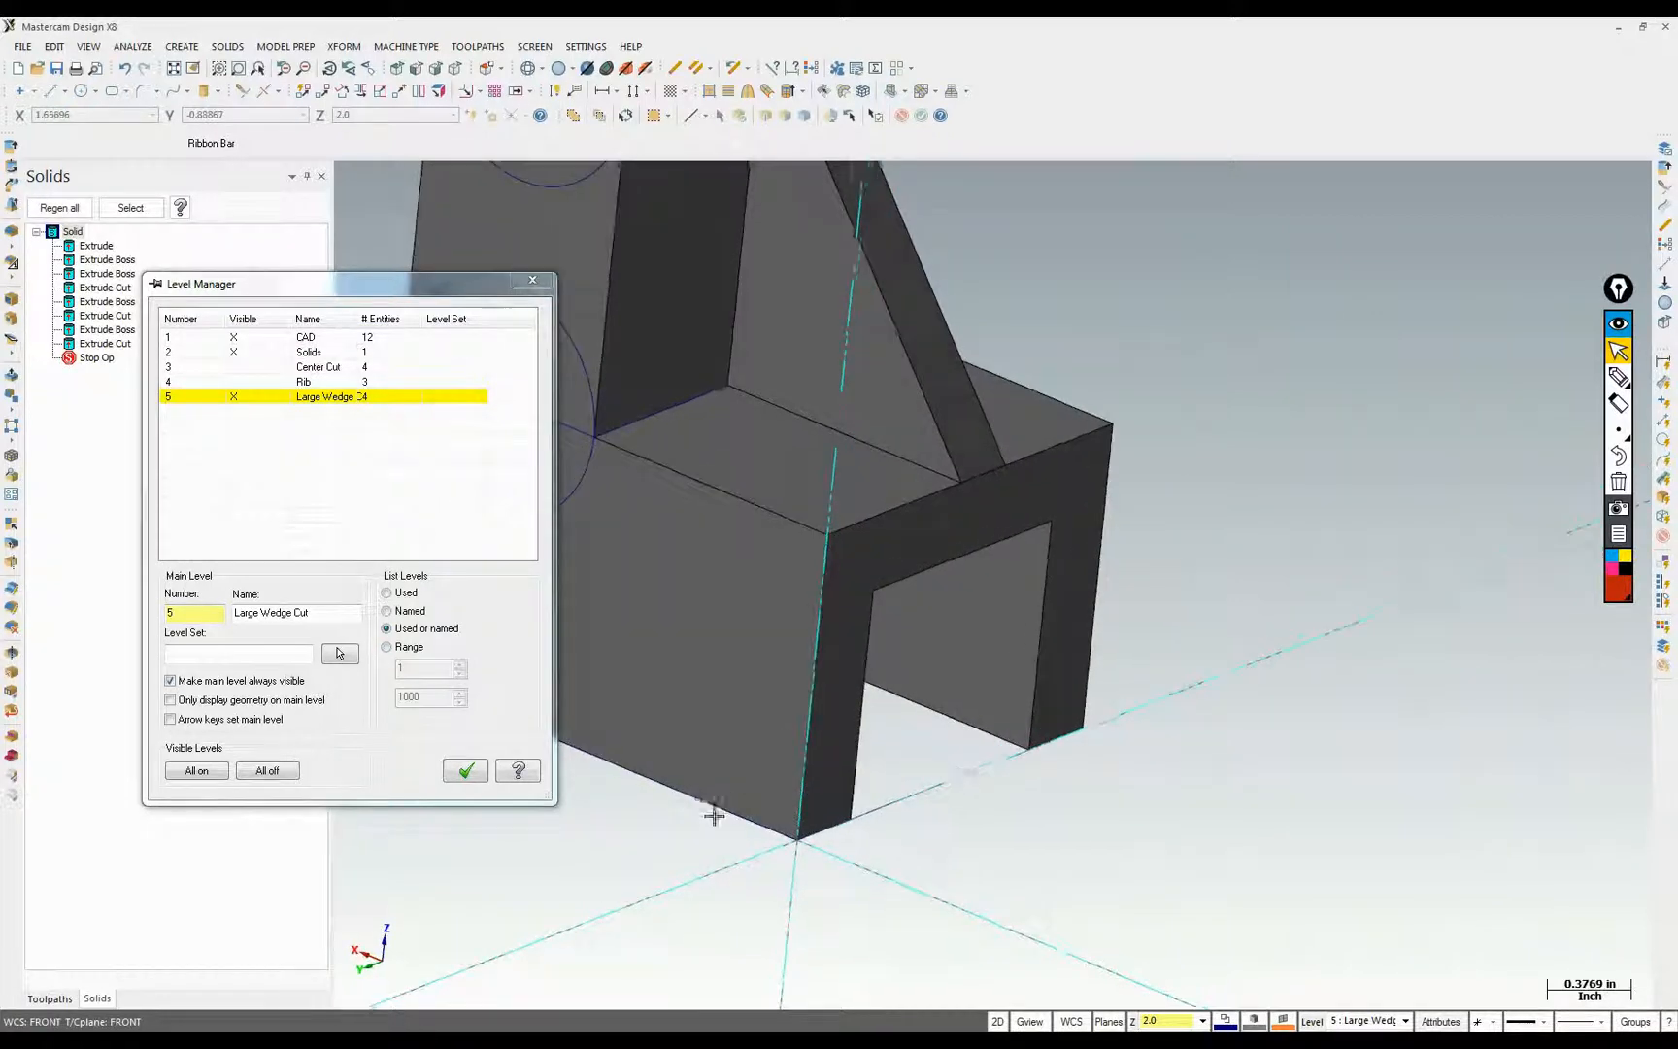
pyautogui.click(181, 612)
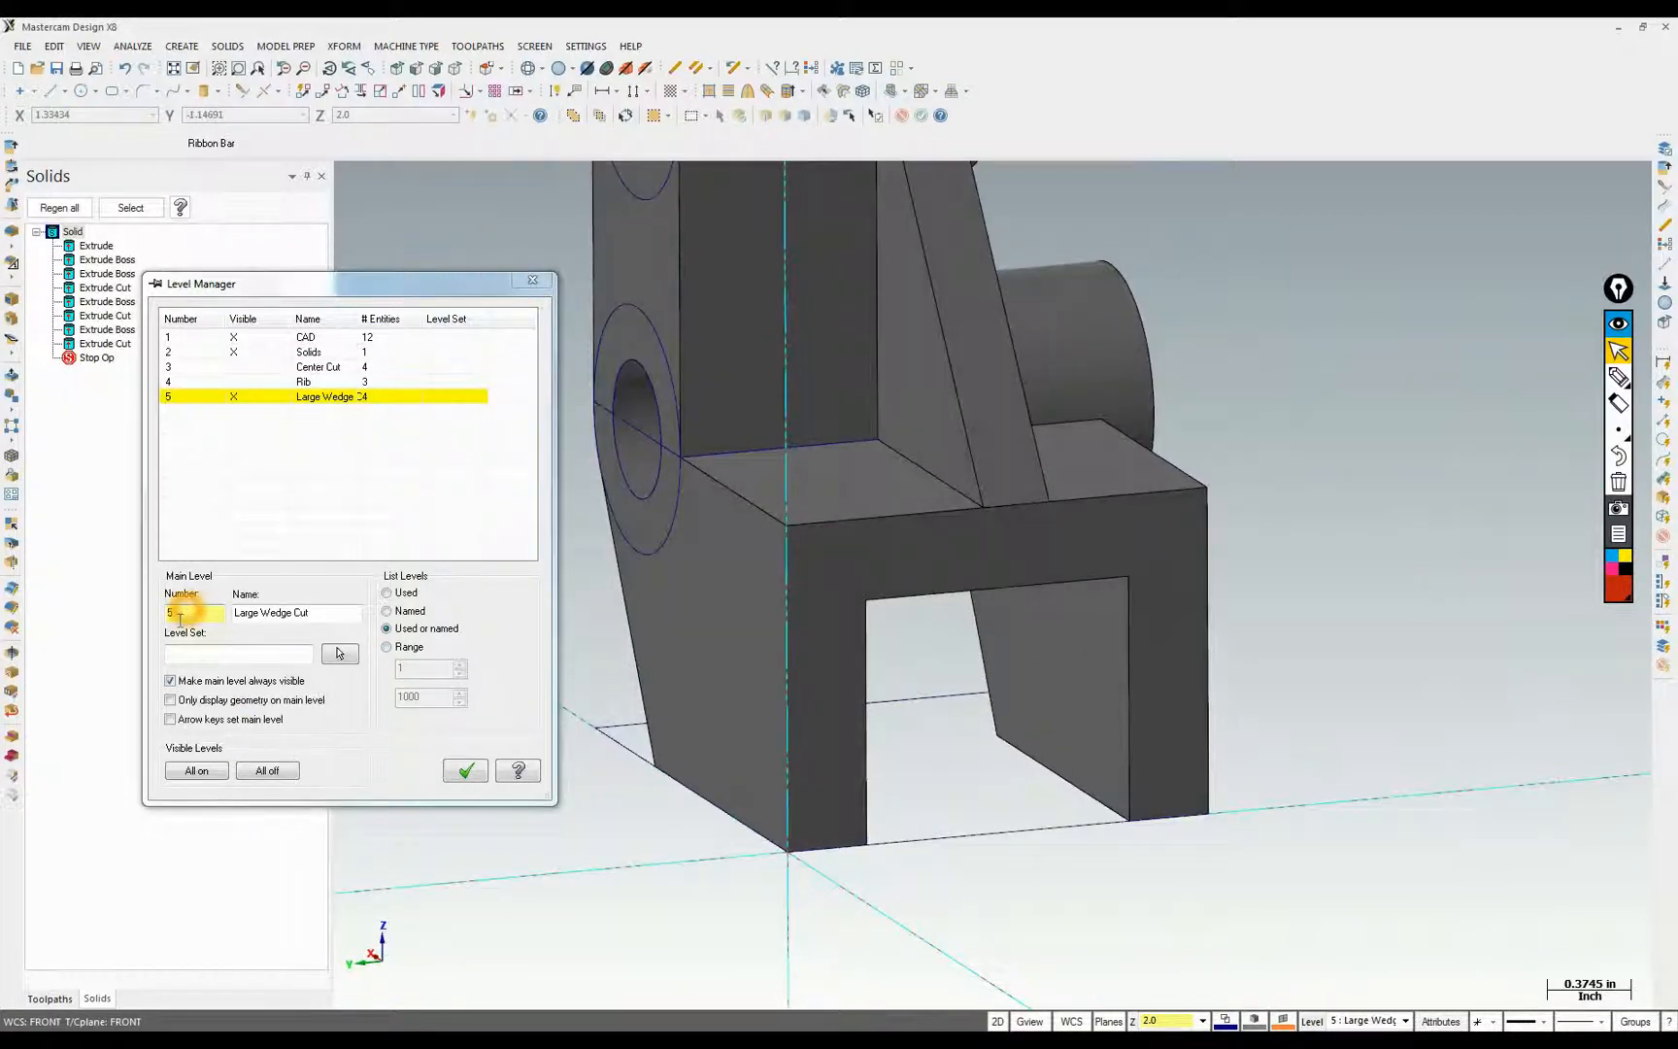
pyautogui.moveTo(180, 618); pyautogui.dragTo(145, 613)
pyautogui.write('6')
pyautogui.press('Tab')
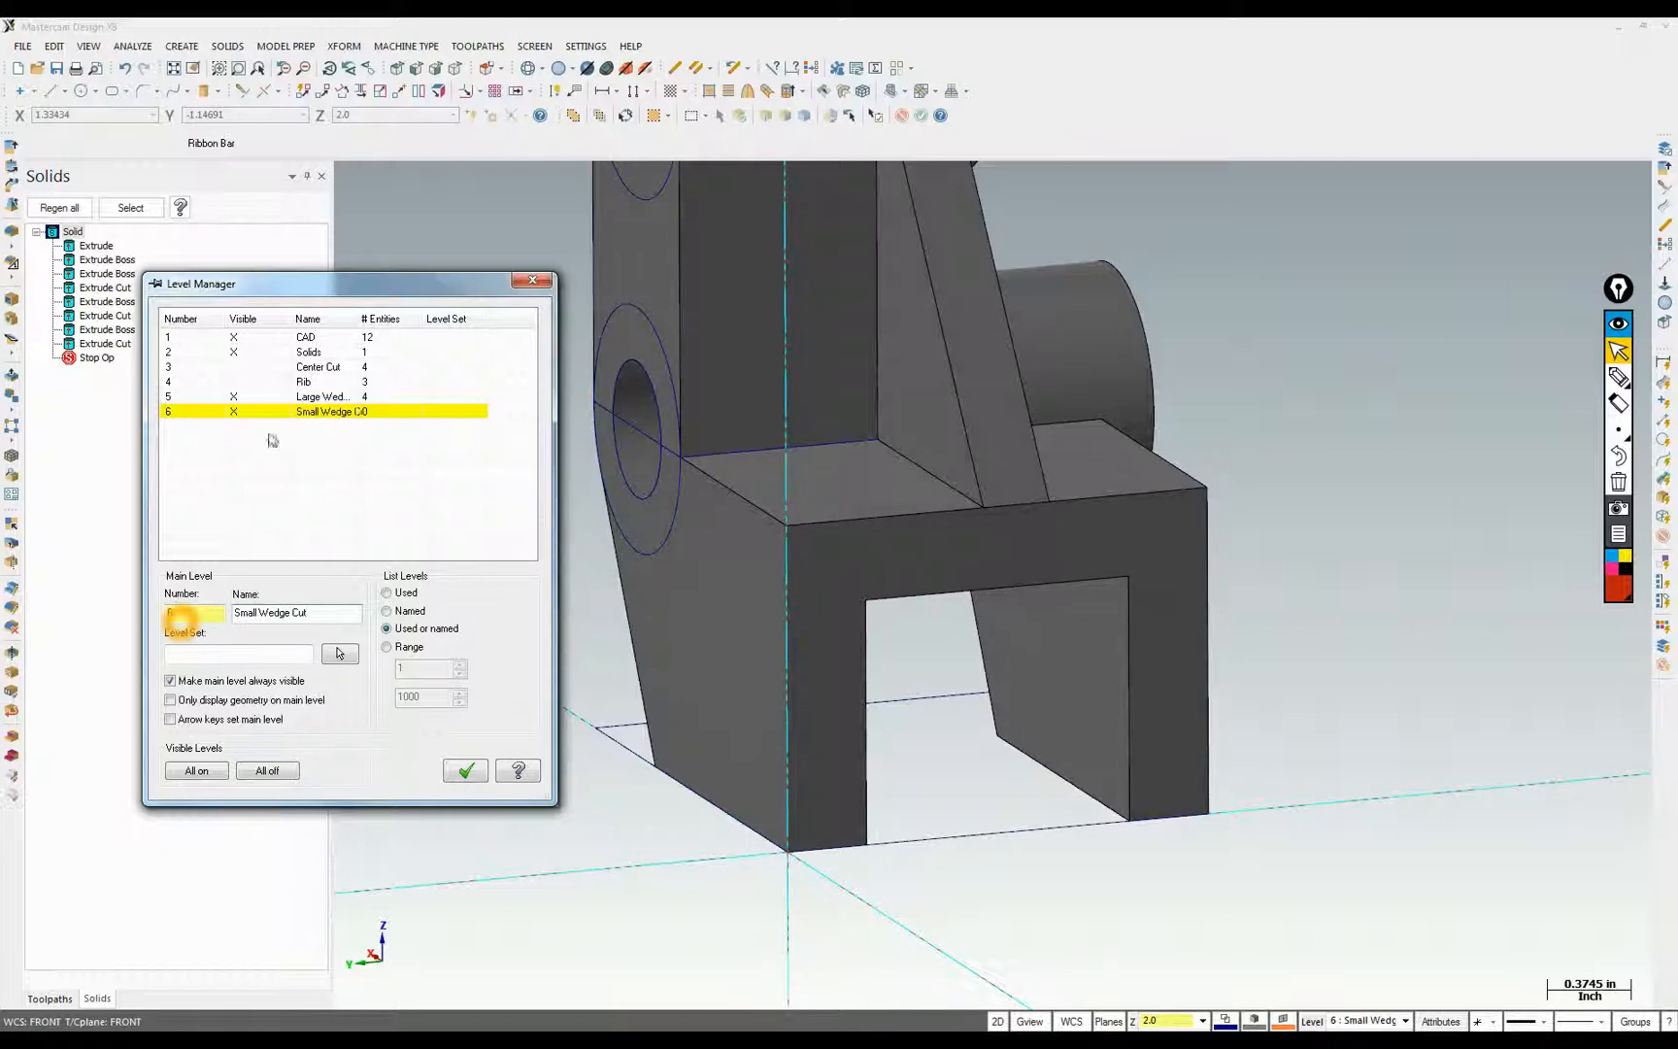
pyautogui.click(473, 777)
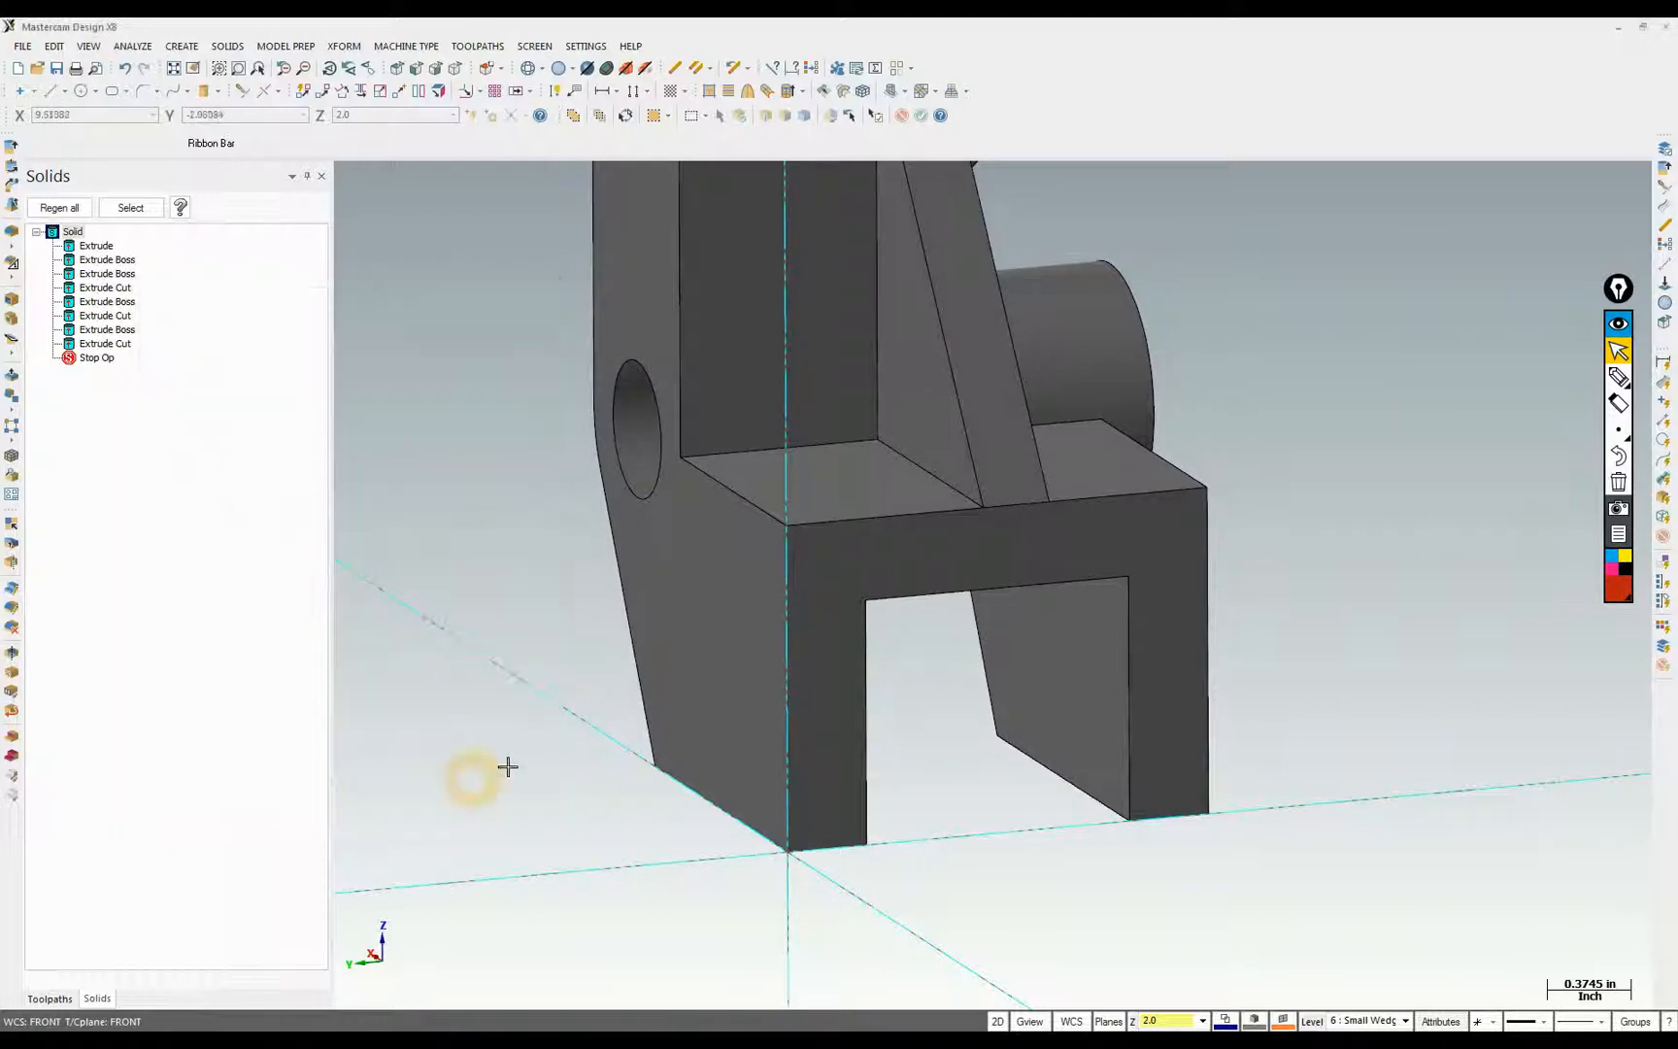
# Set the WCS to the Back view and take a construction depth of Z 0.0 from the base's lower corner at the origin
pyautogui.moveTo(801, 657); pyautogui.dragTo(845, 651, button='middle')
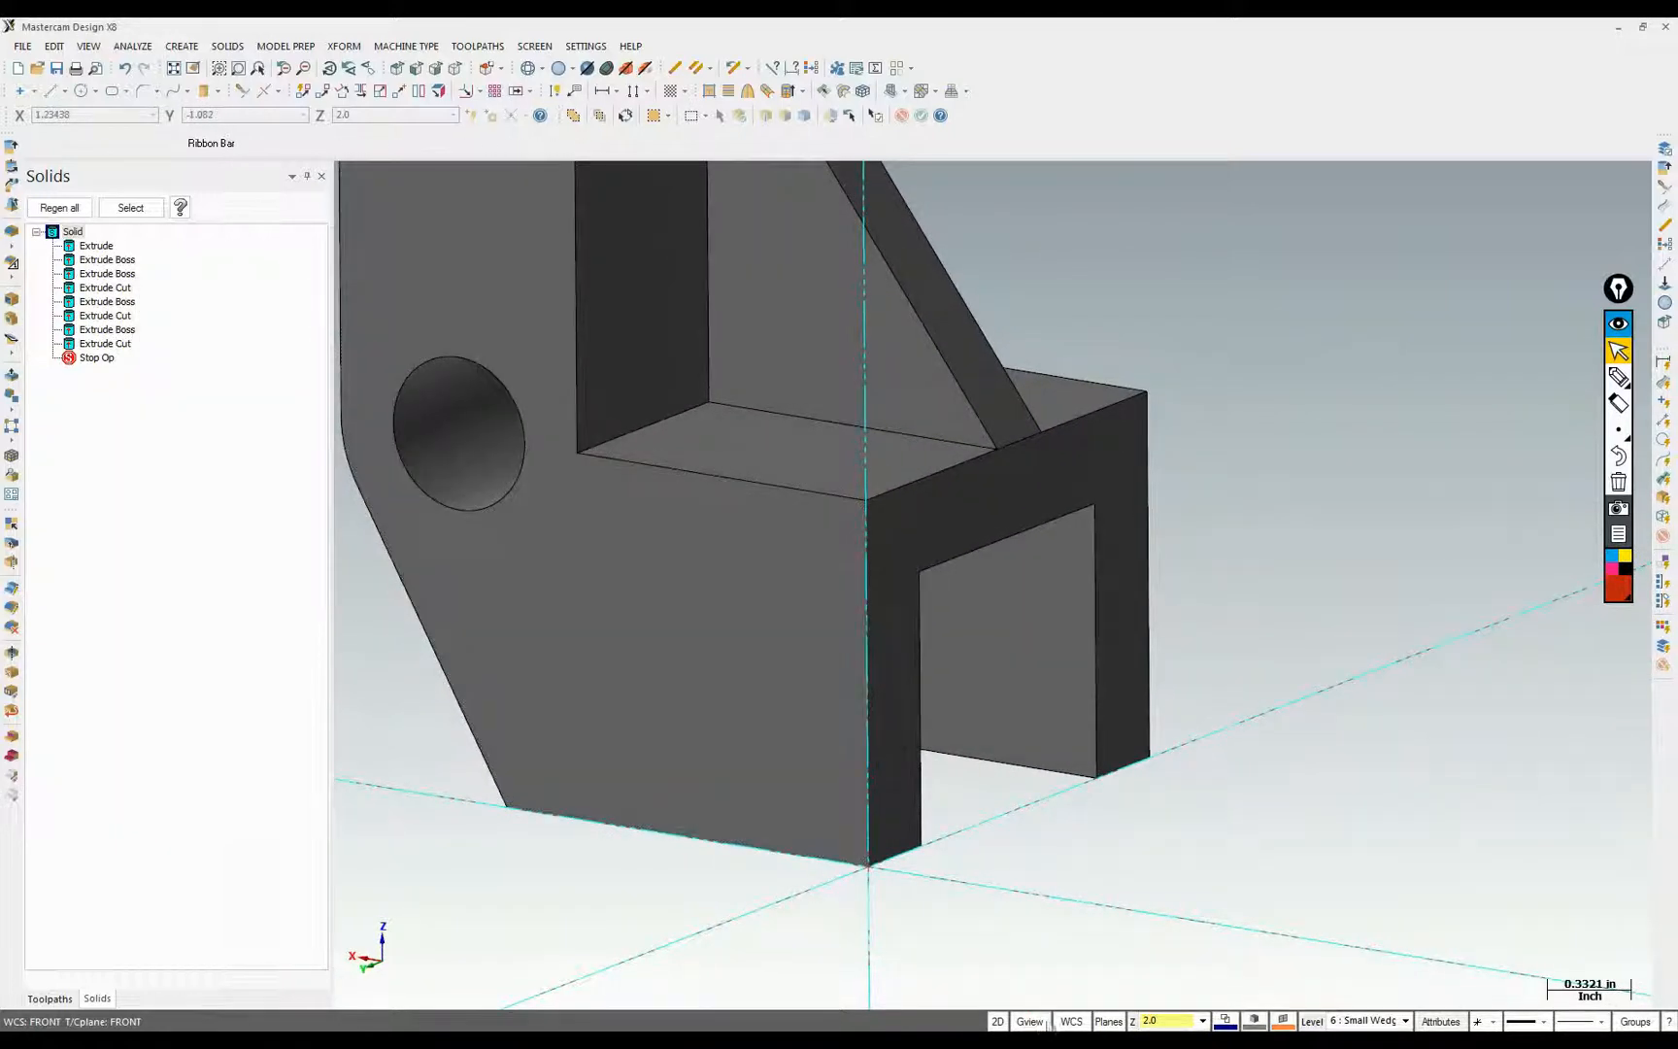
pyautogui.click(1063, 1022)
pyautogui.click(1097, 642)
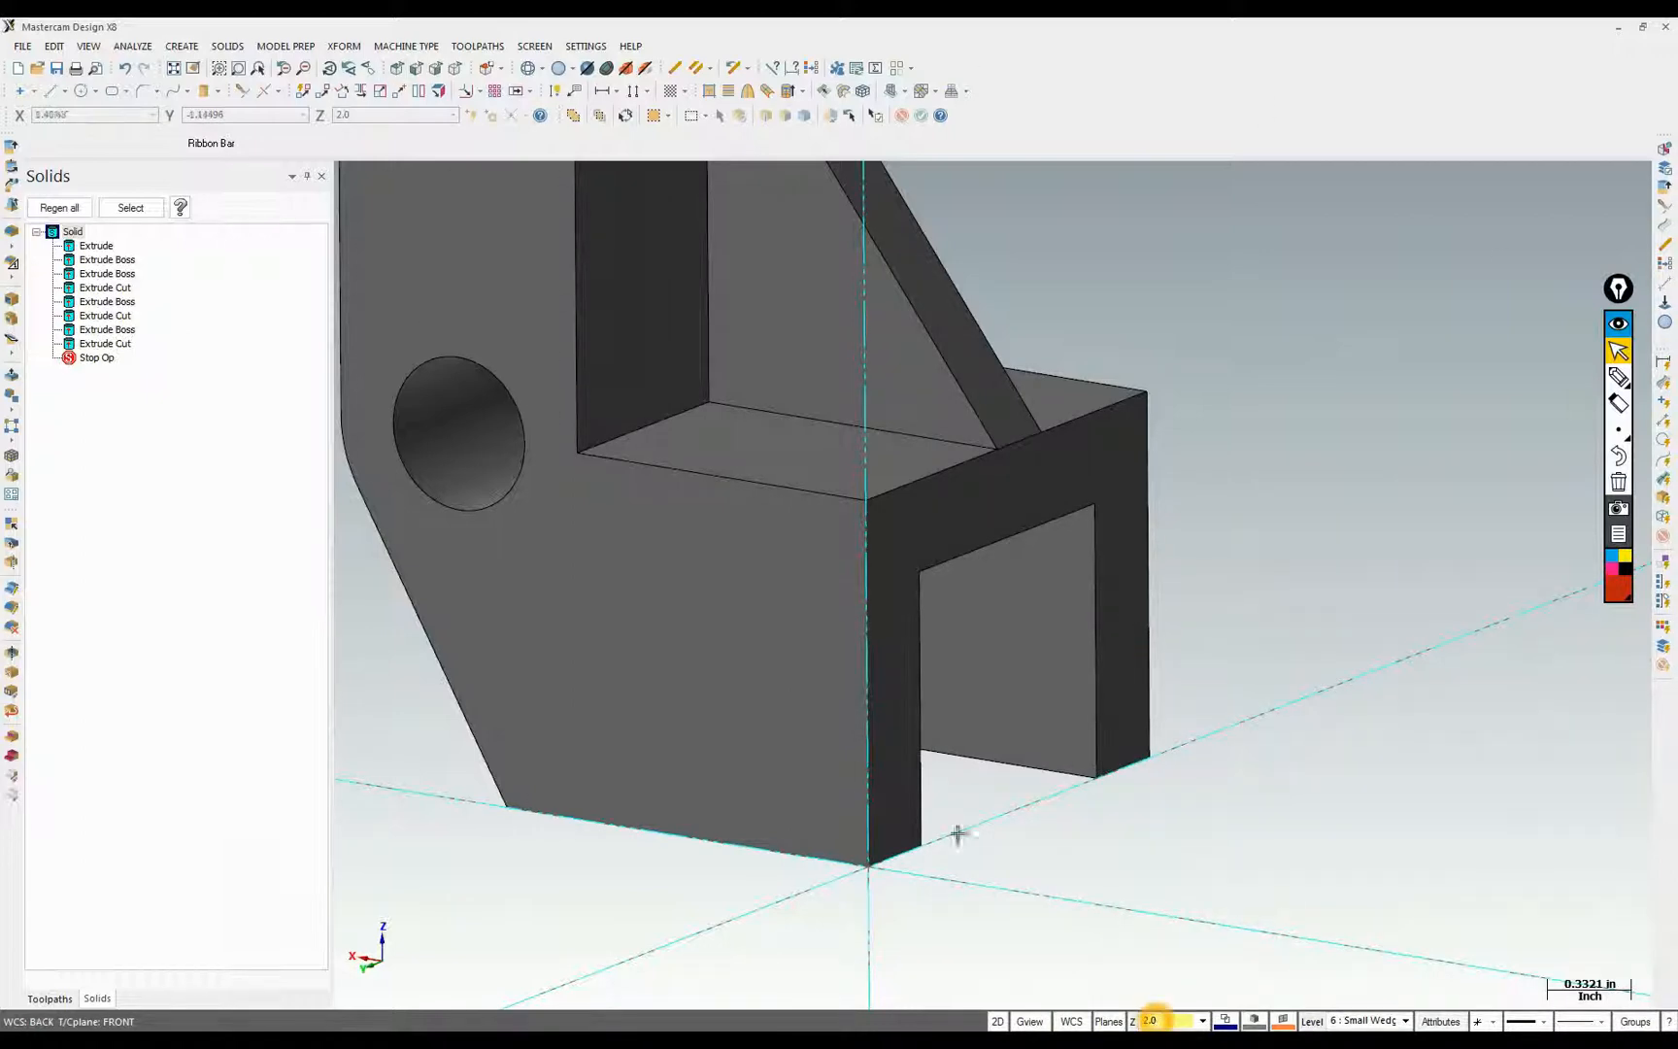
pyautogui.click(742, 633)
pyautogui.click(1133, 1021)
pyautogui.click(869, 864)
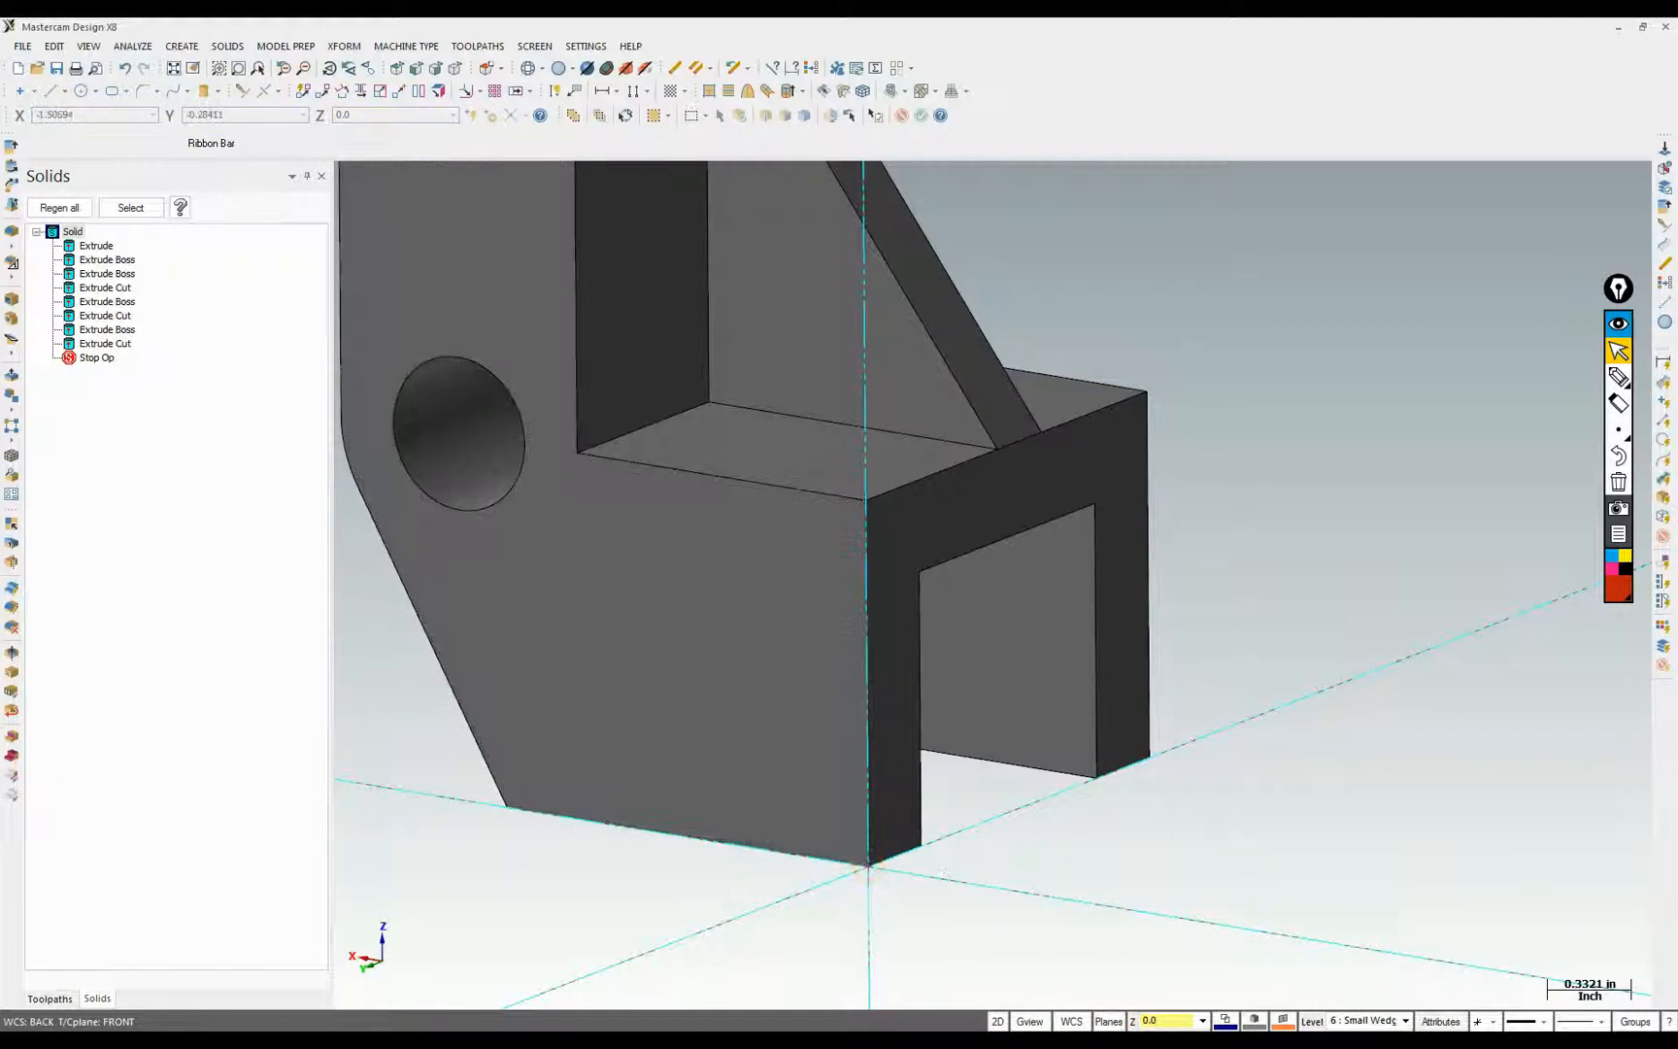
pyautogui.click(544, 664)
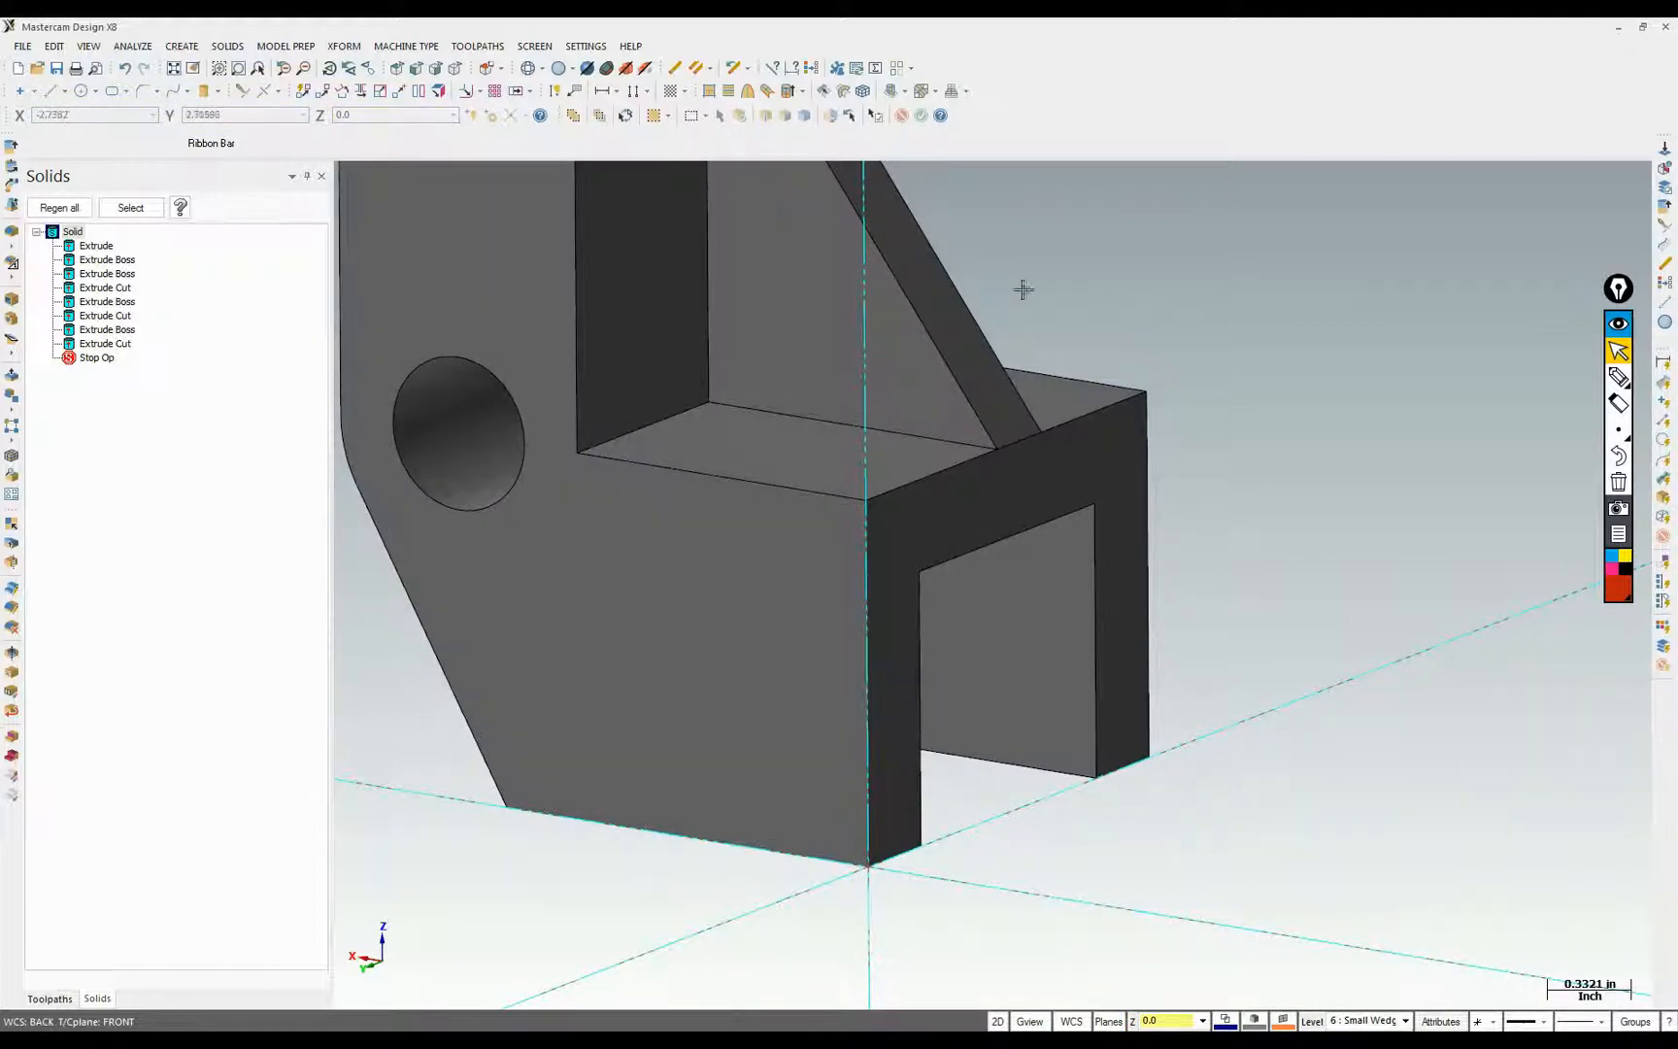
# Create edge curves on the vertical corner edge and the lower edge of the base's large side face
pyautogui.click(182, 46)
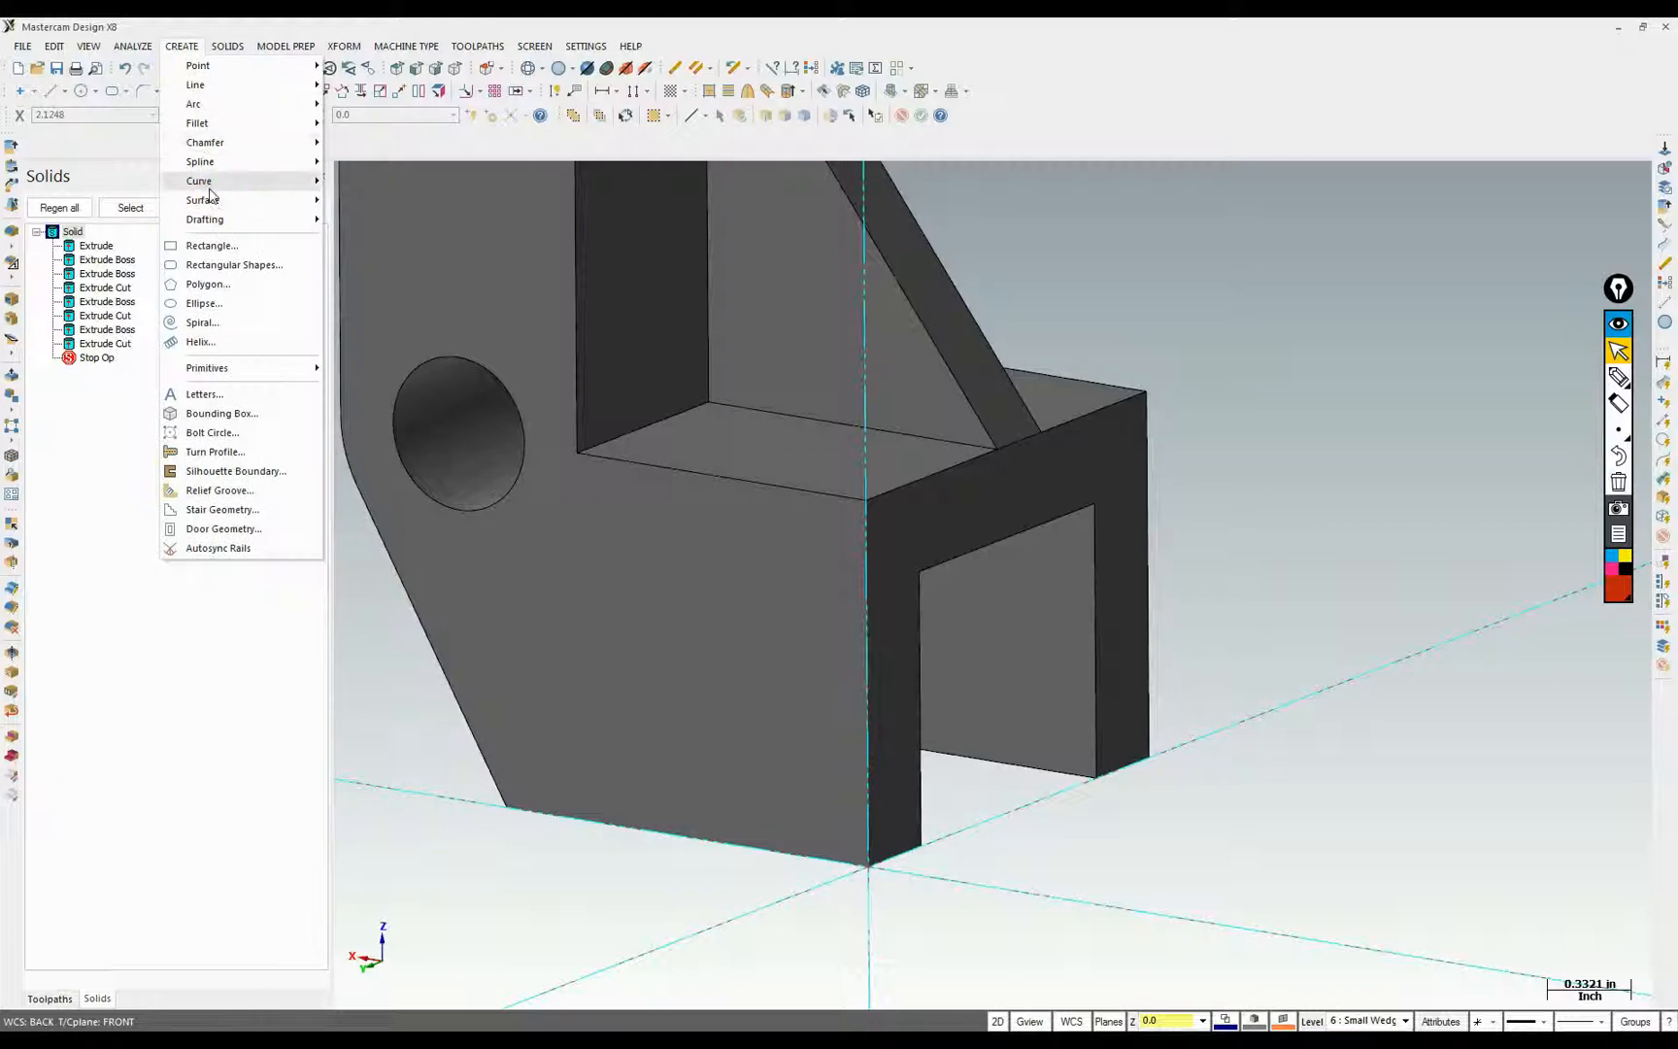
pyautogui.moveTo(209, 181)
pyautogui.click(363, 184)
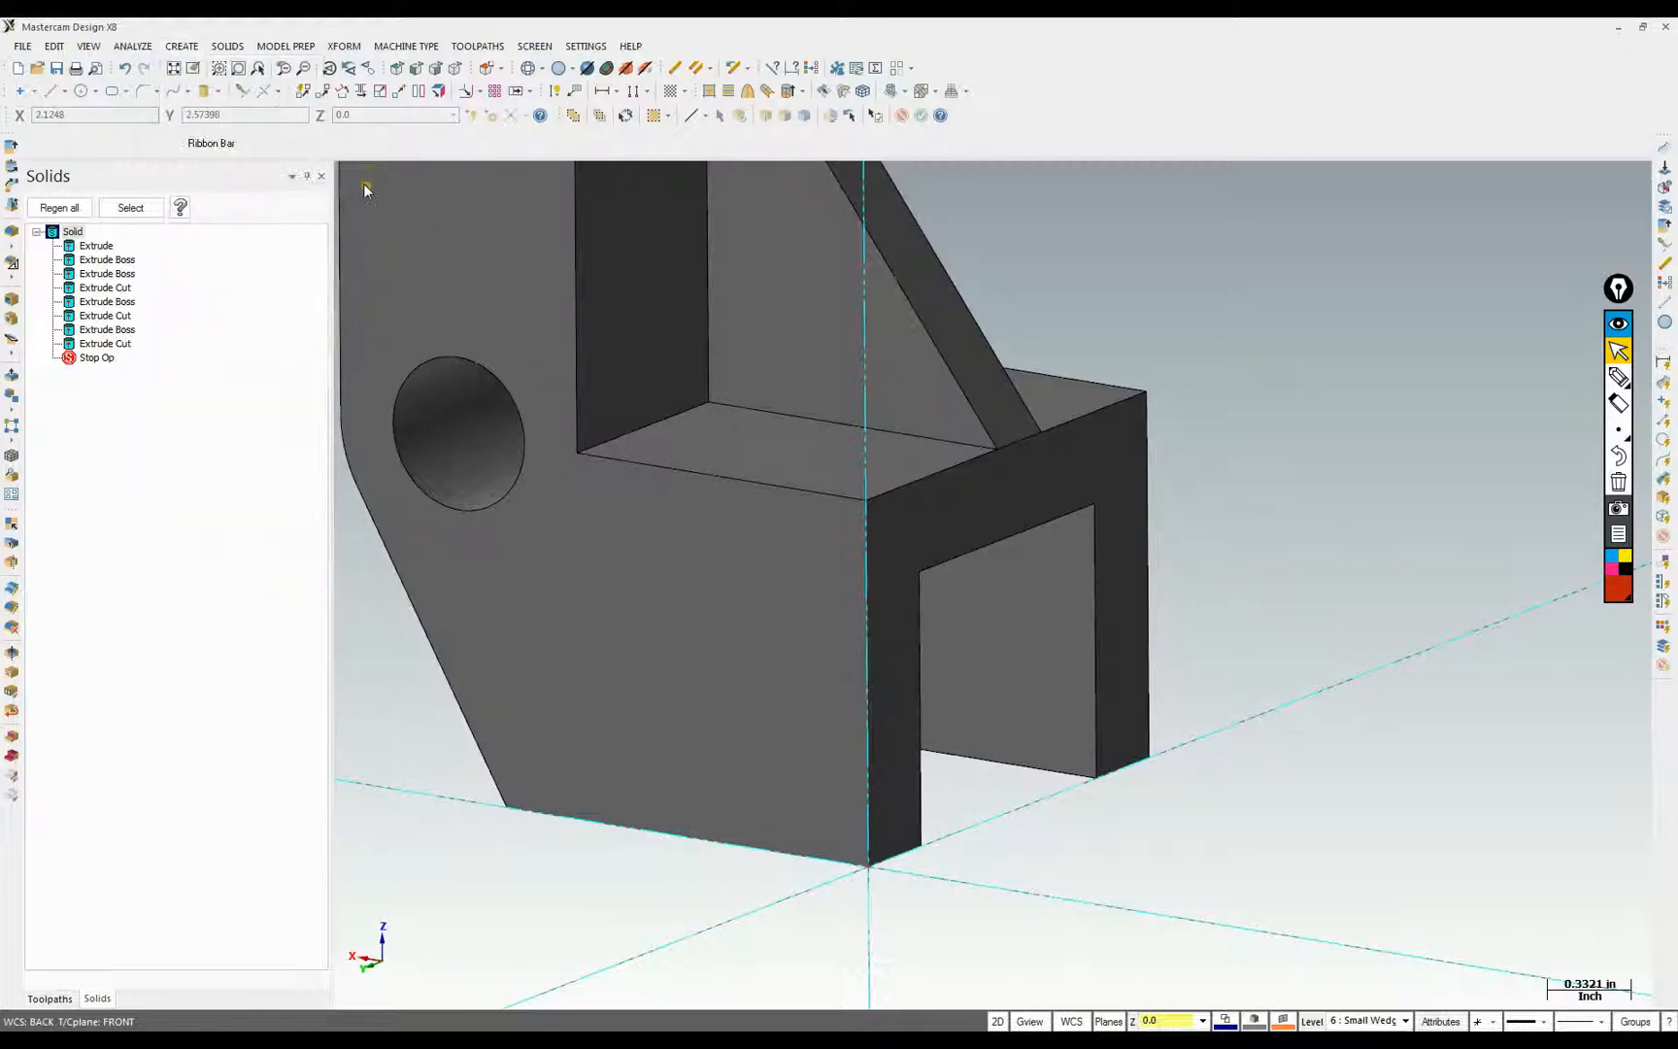
pyautogui.click(867, 682)
pyautogui.click(775, 852)
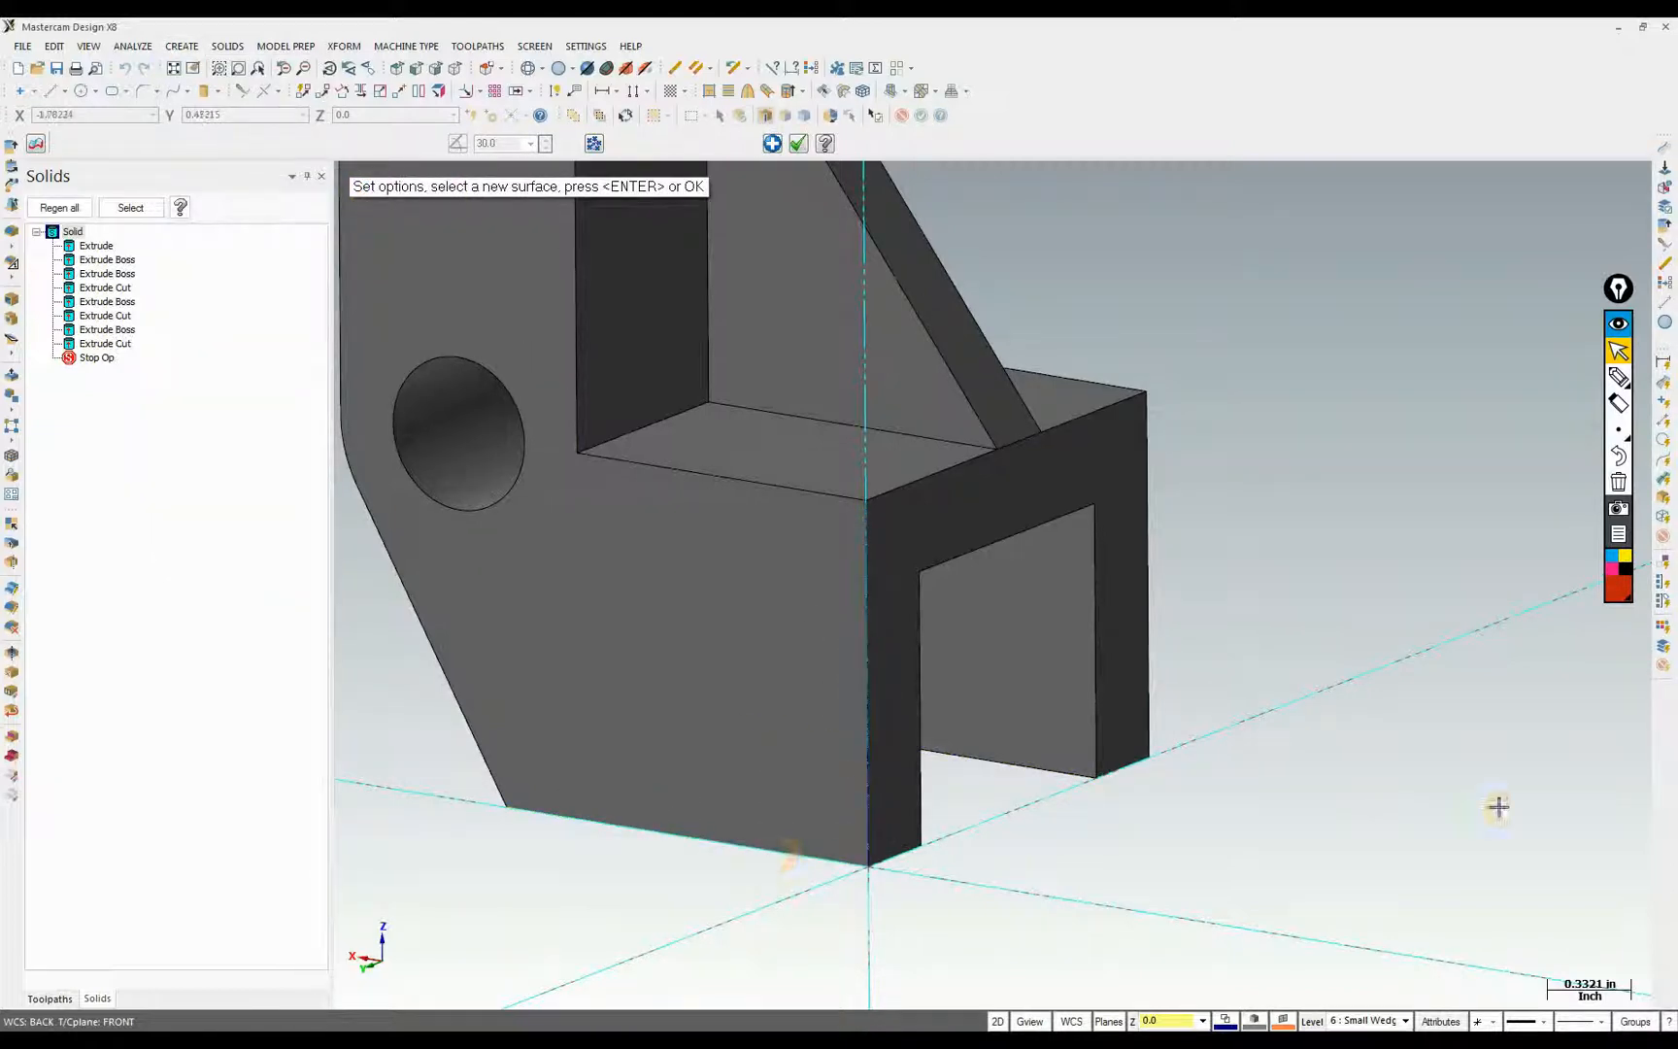
pyautogui.click(1368, 777)
pyautogui.press('Return')
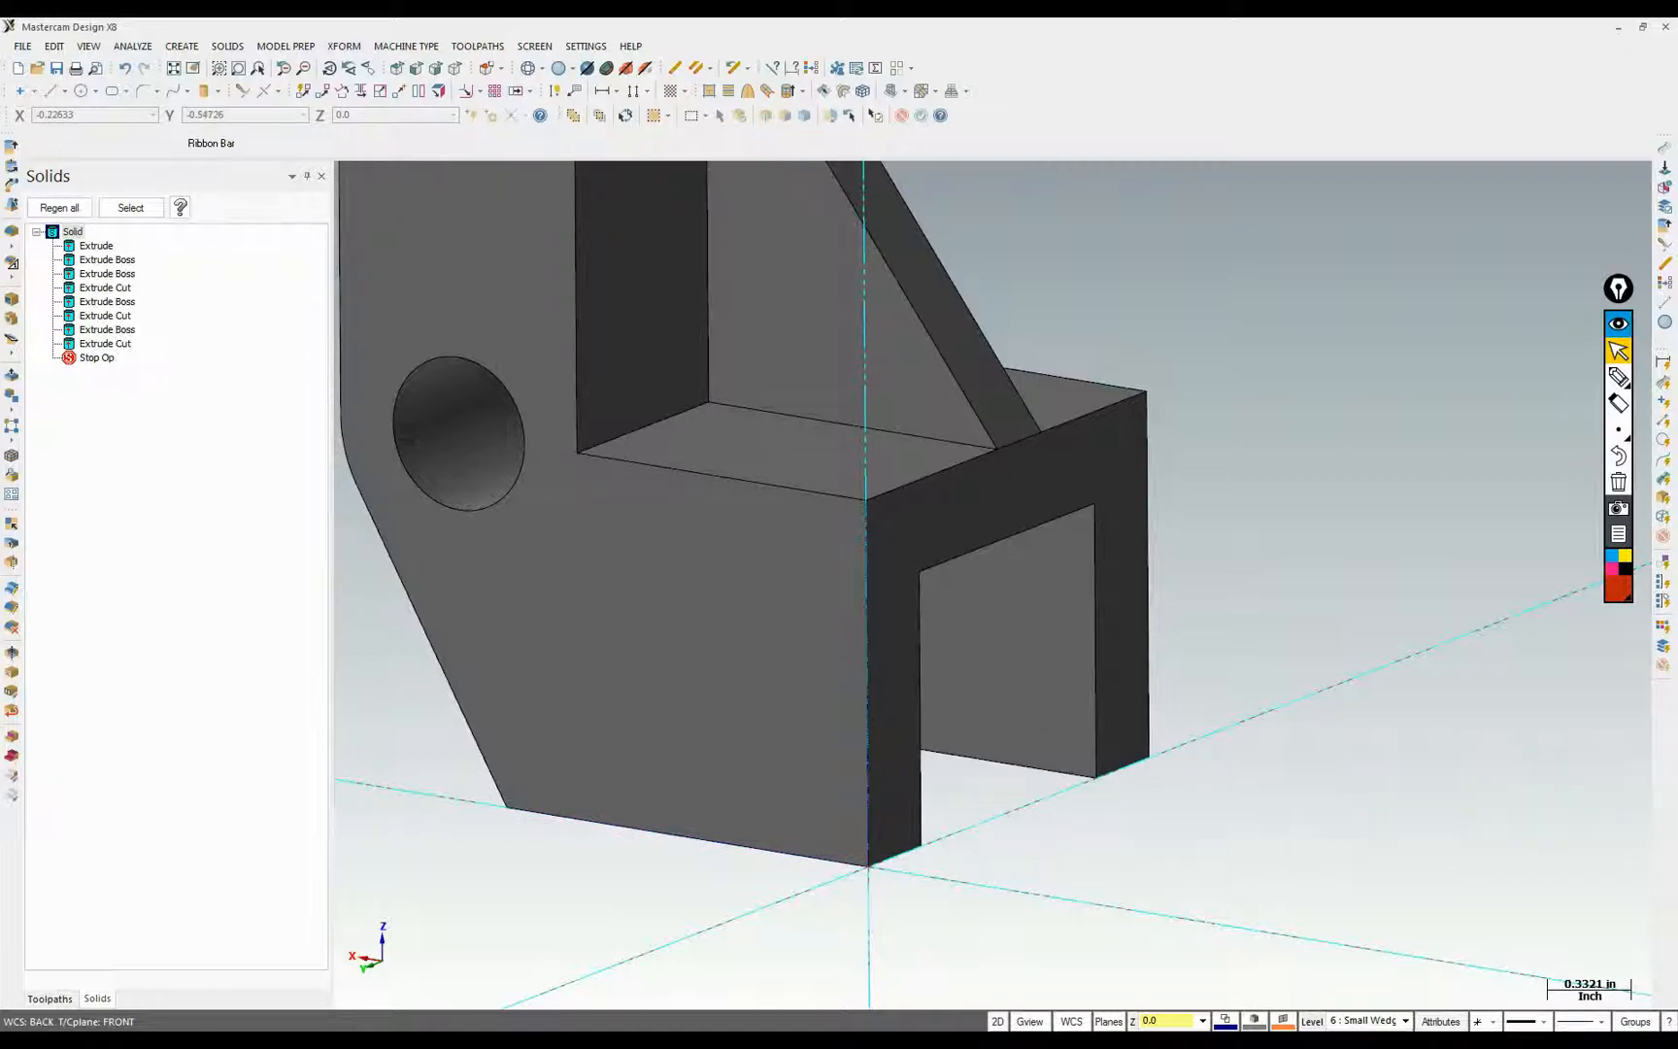
# Look up the small wedge's height dimension on the Project 2 drawing in Adobe Reader and return to Mastercam
pyautogui.click(255, 1040)
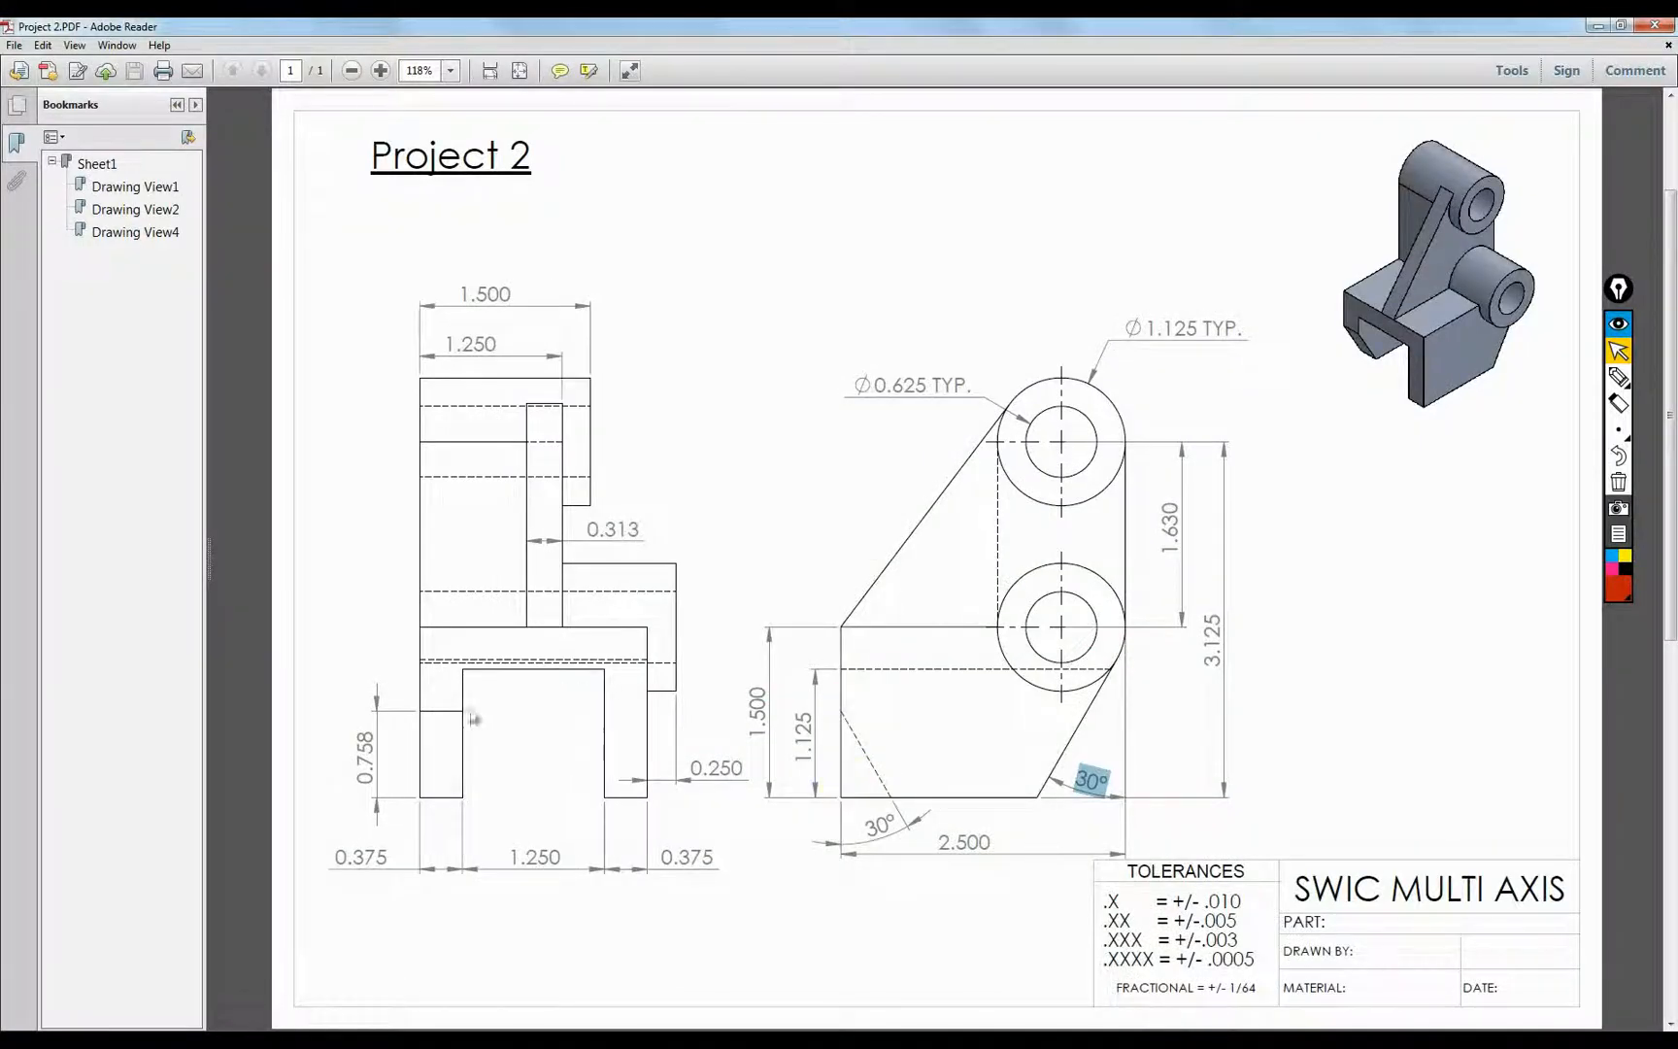
pyautogui.click(1380, 380)
pyautogui.click(1336, 303)
pyautogui.click(447, 715)
pyautogui.moveTo(370, 768); pyautogui.dragTo(366, 729)
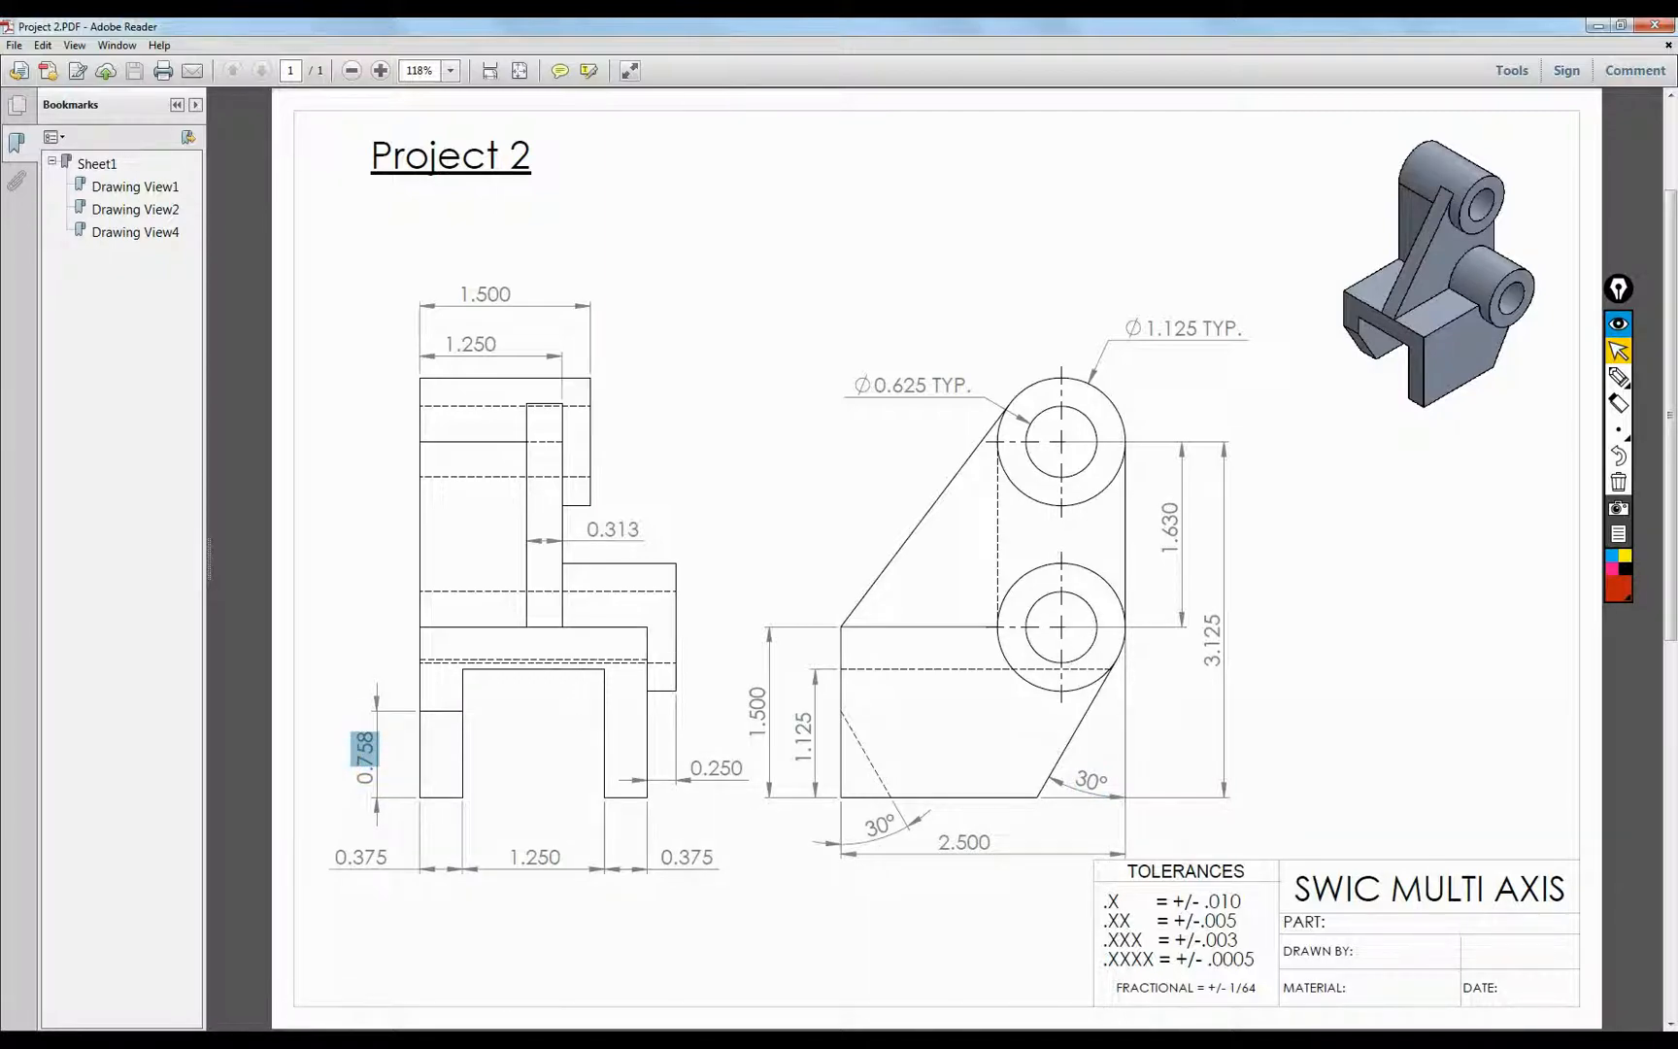
pyautogui.click(427, 1039)
# Try to offset a copy of the base's lower edge curve upward, and undo the resulting line
pyautogui.click(879, 593)
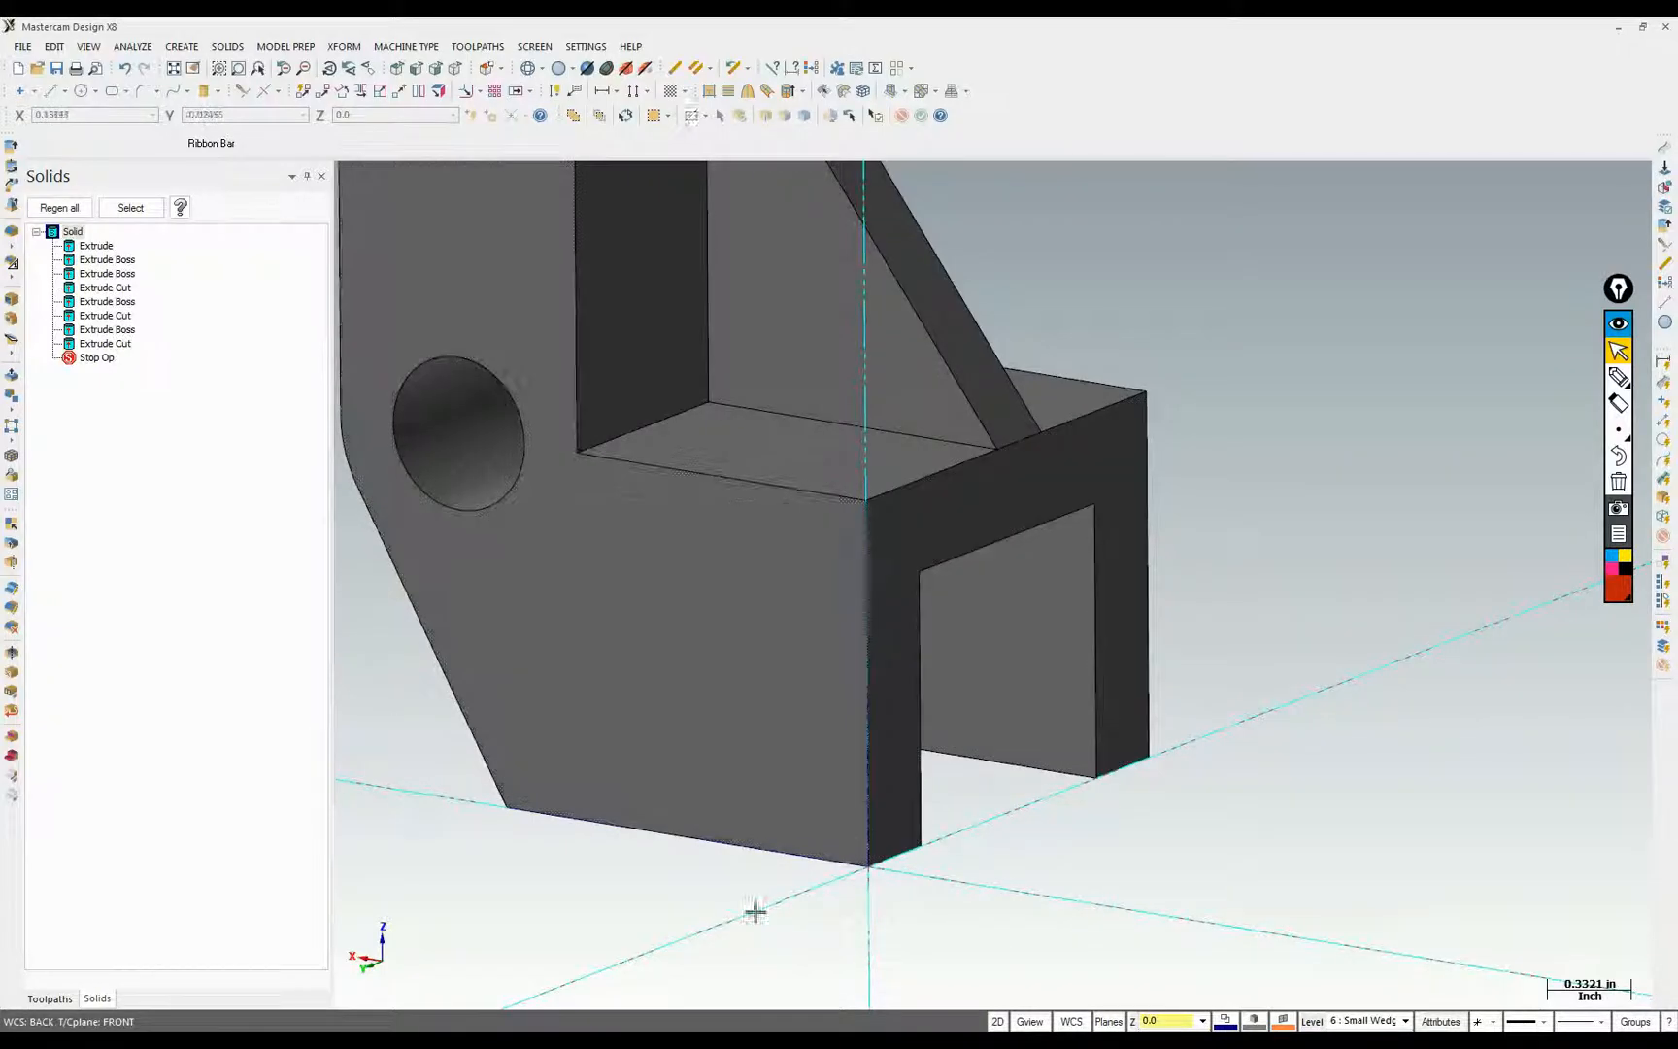
pyautogui.click(775, 858)
pyautogui.click(796, 825)
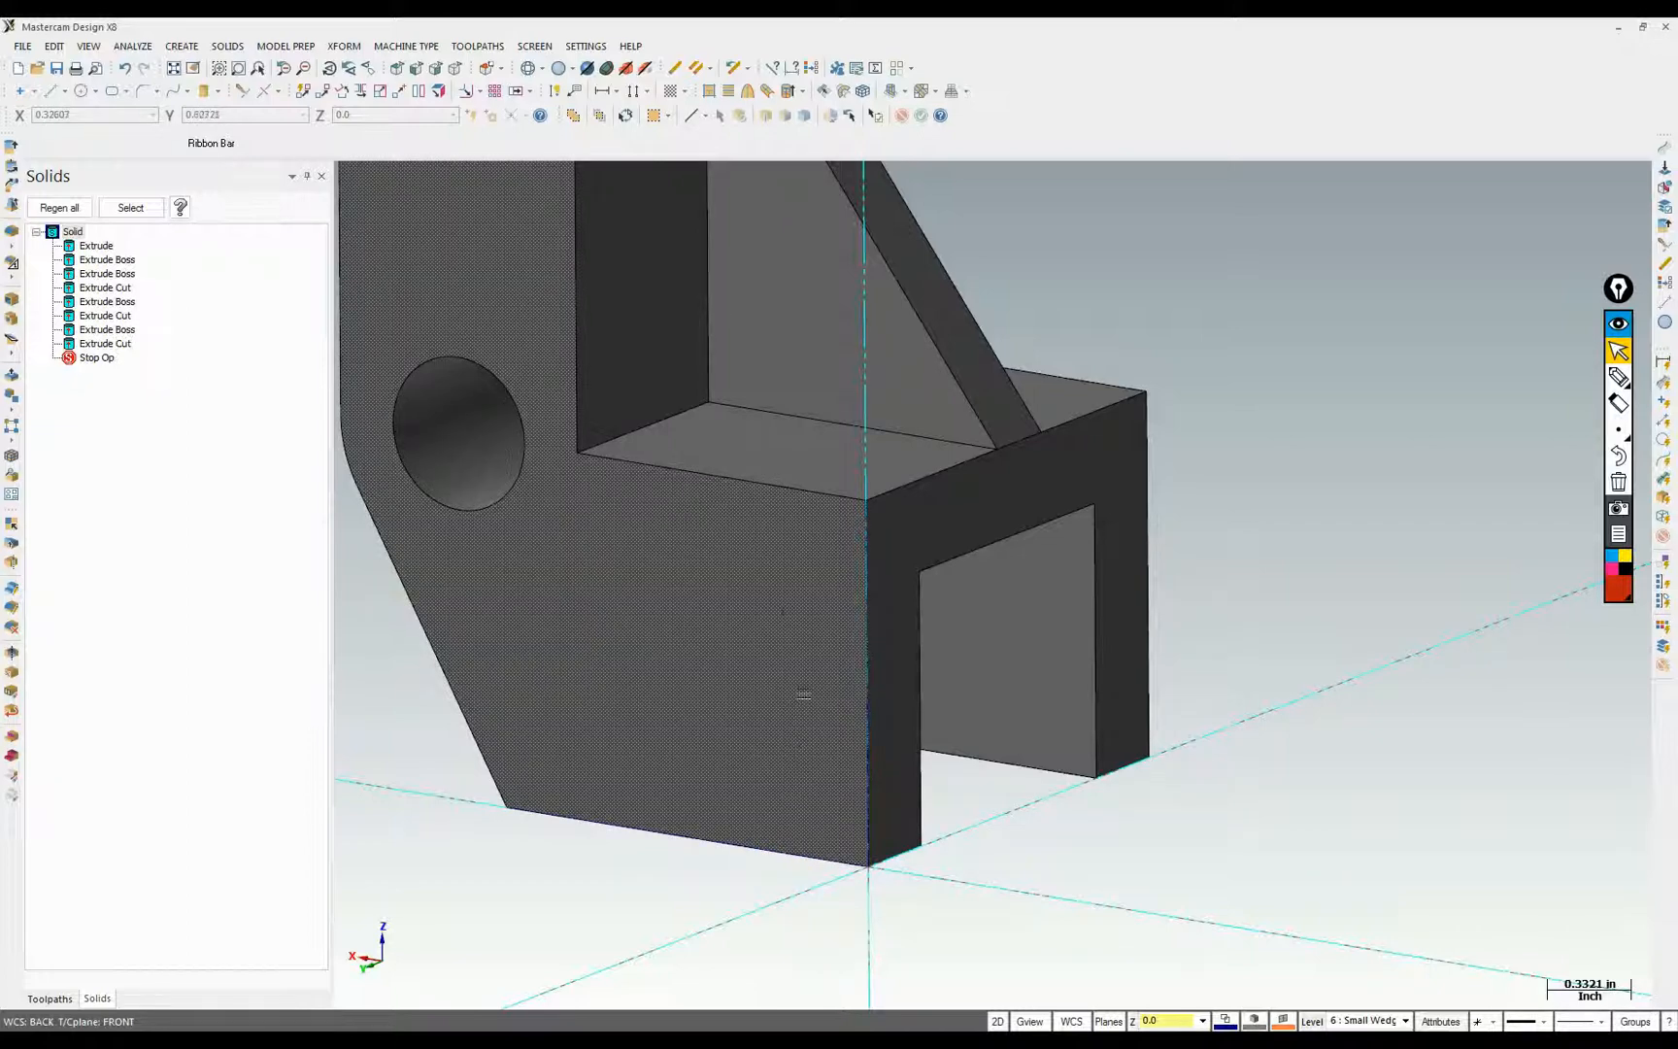
pyautogui.click(344, 45)
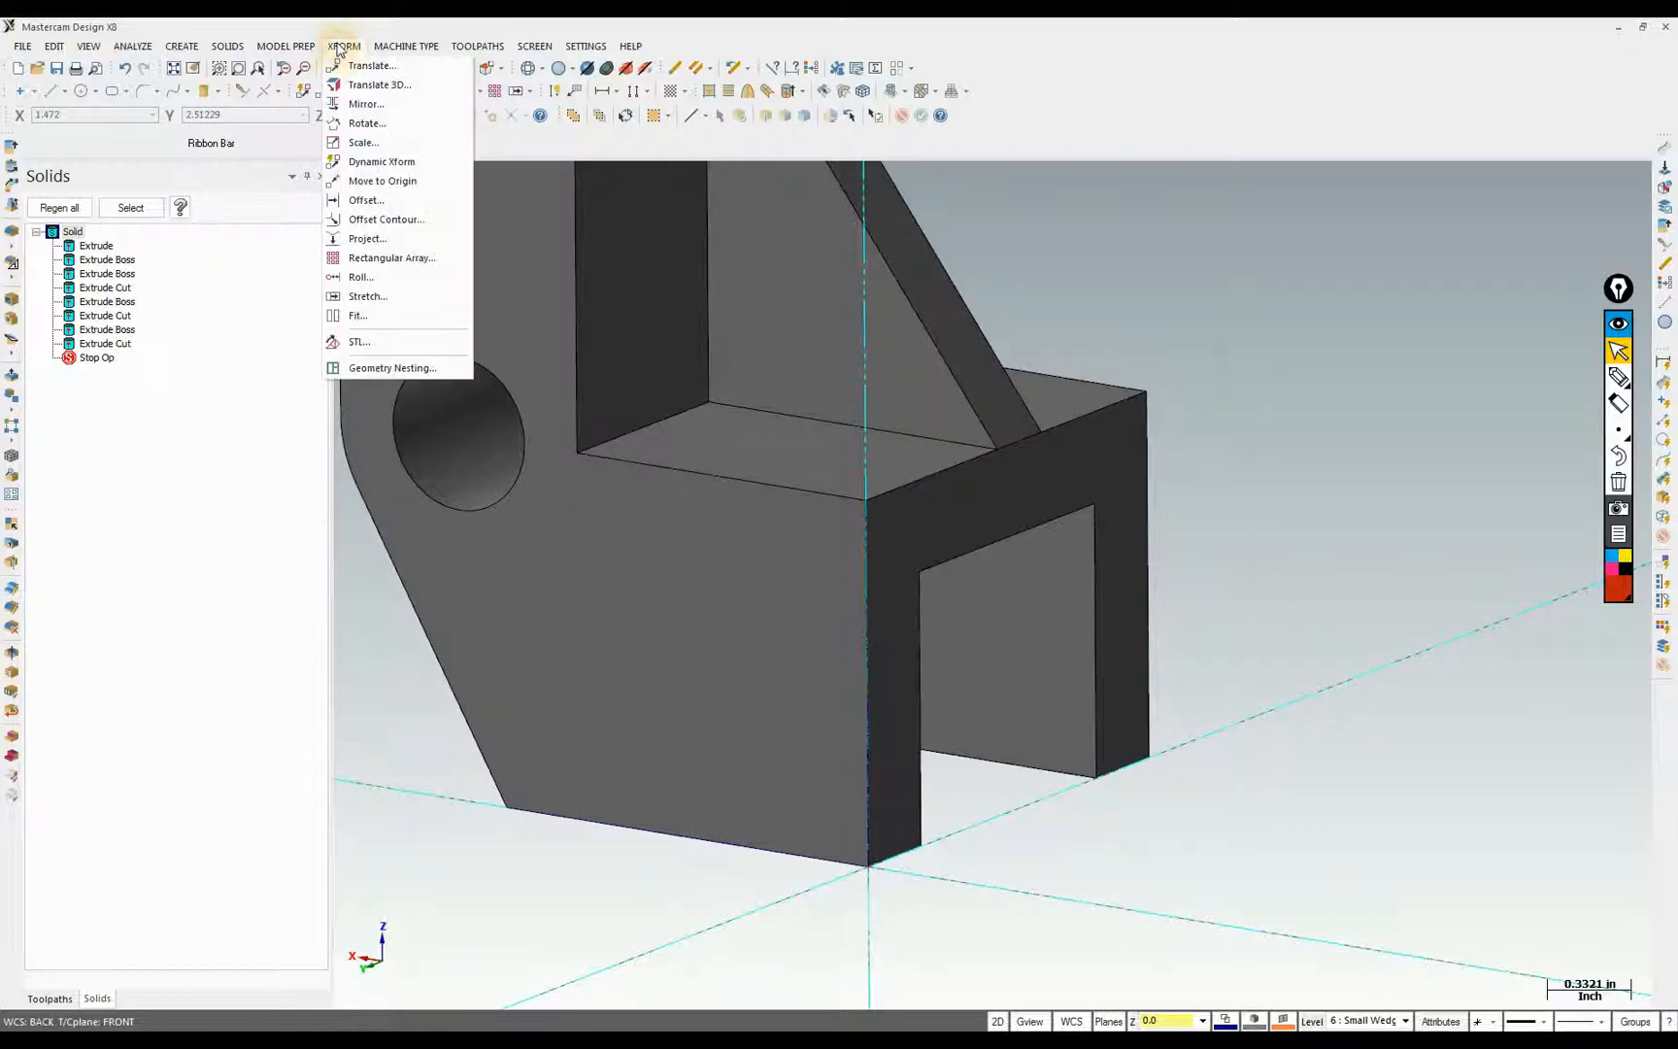
pyautogui.click(366, 200)
pyautogui.click(738, 848)
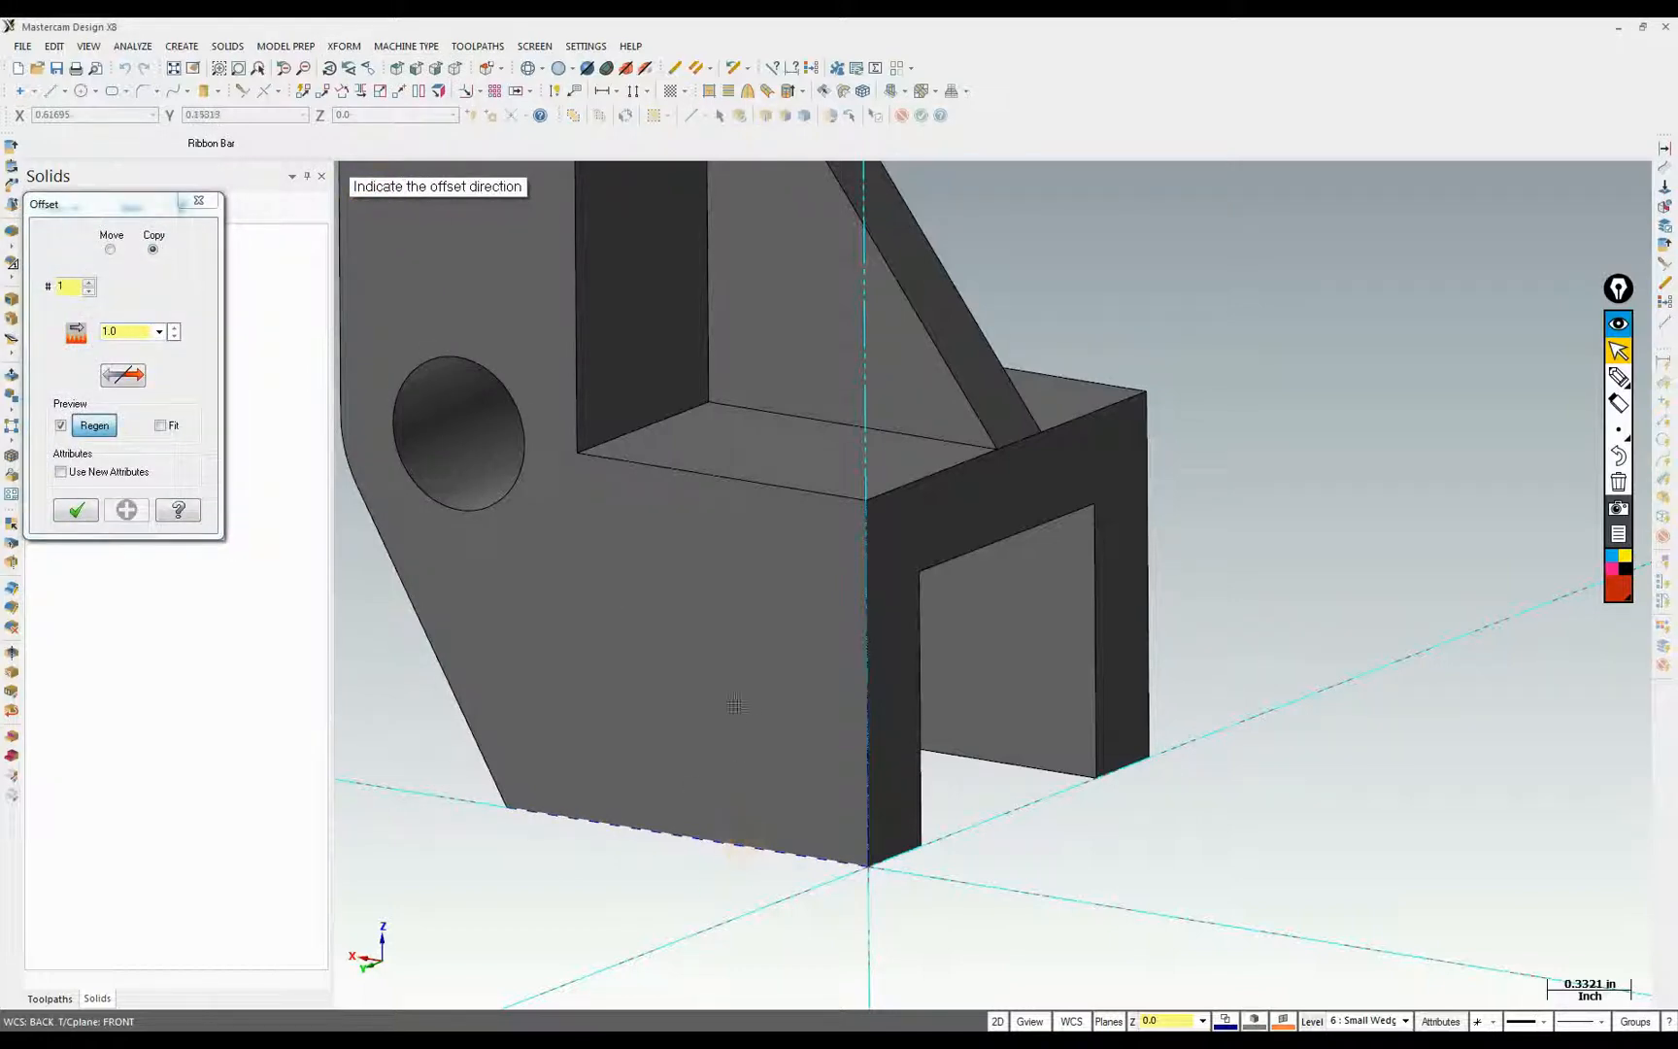
pyautogui.click(739, 692)
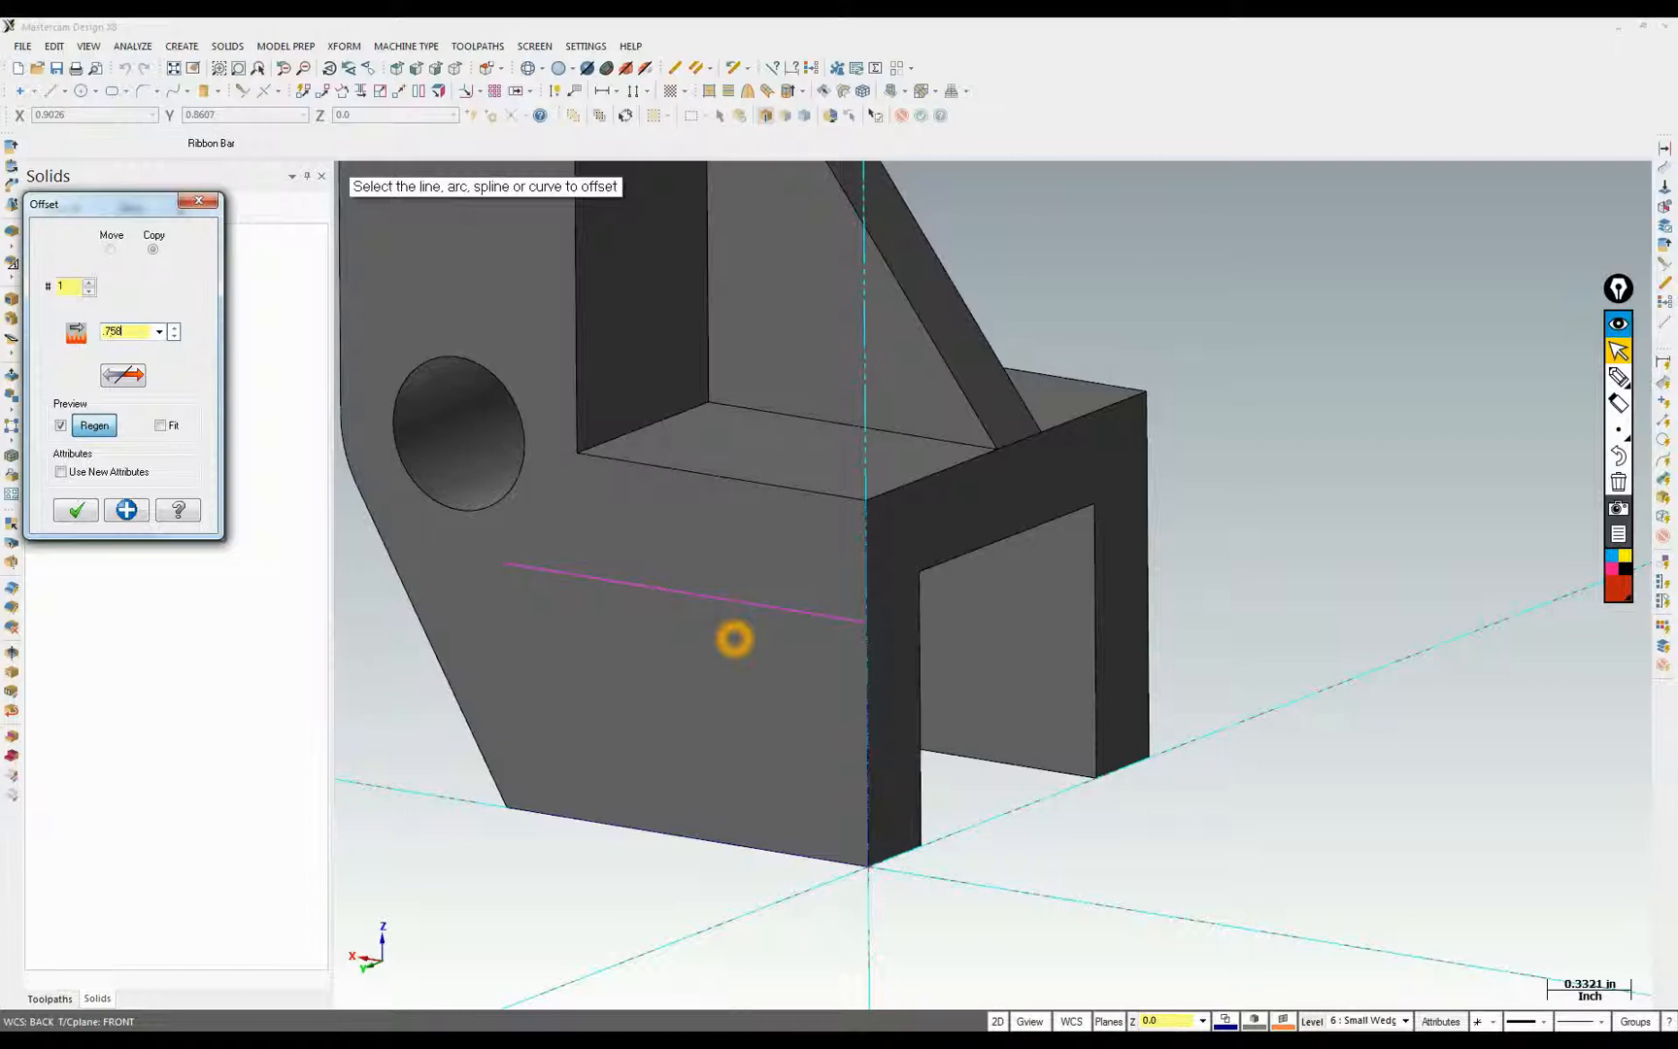
pyautogui.click(76, 509)
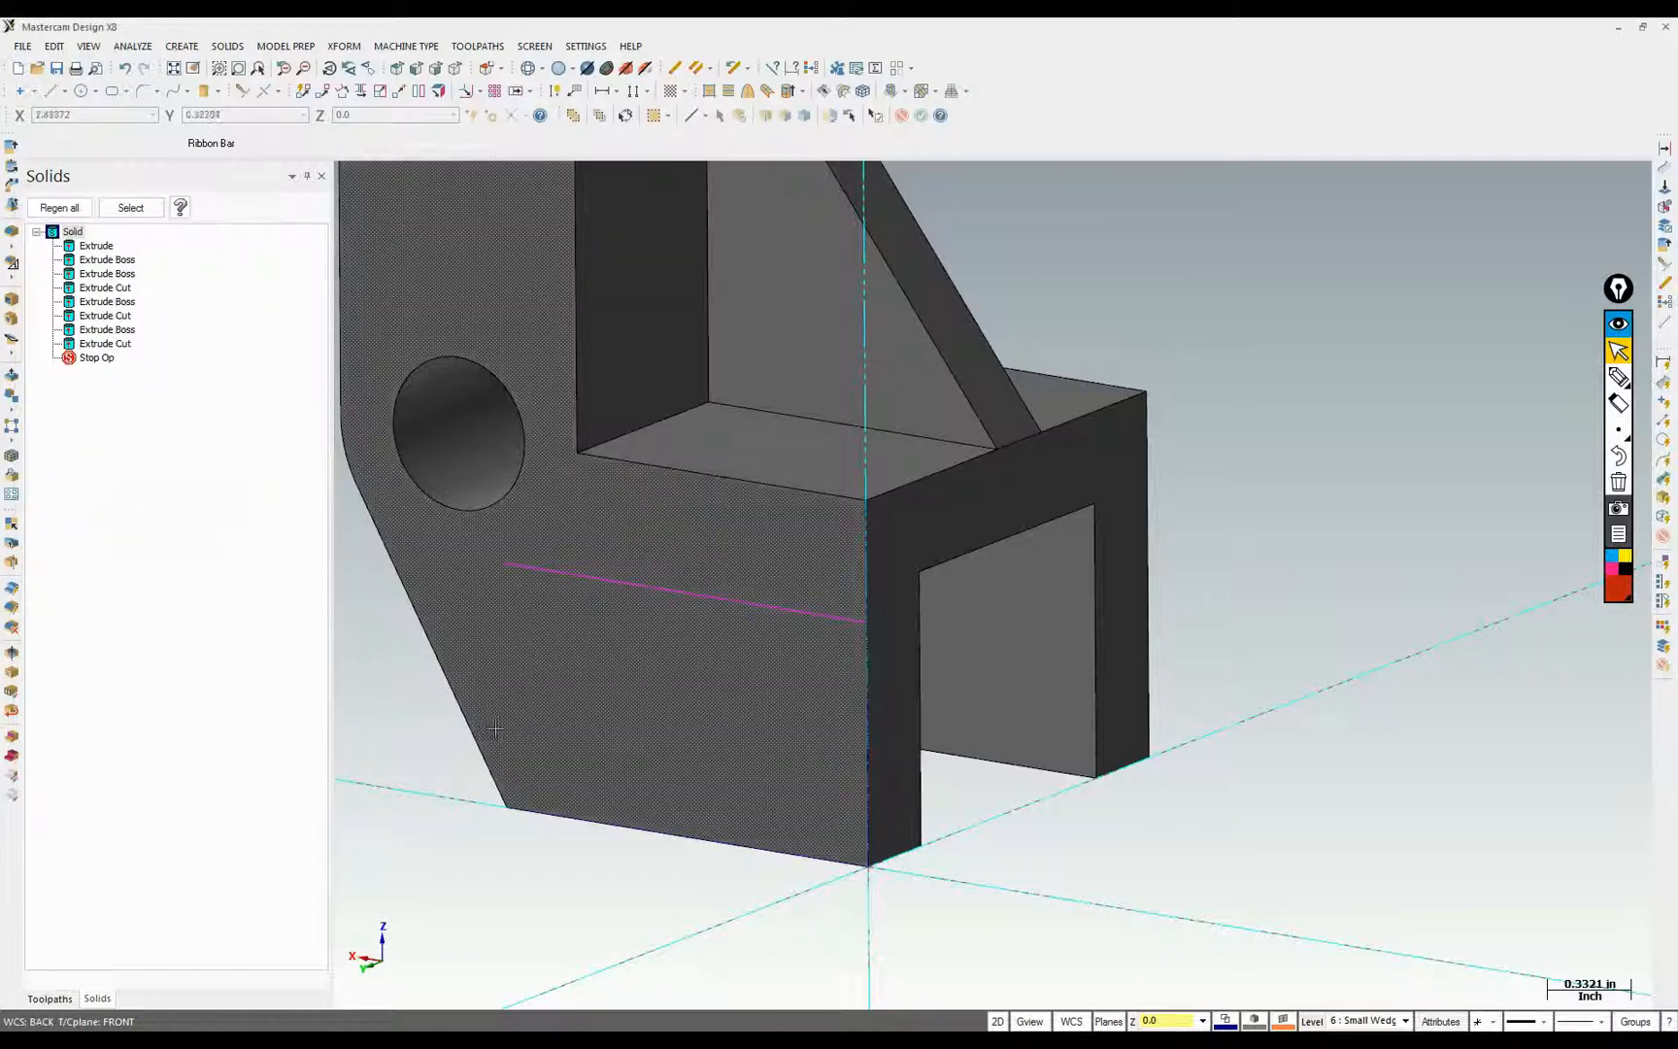
pyautogui.hotkey('ctrl', 'z')
pyautogui.click(862, 715)
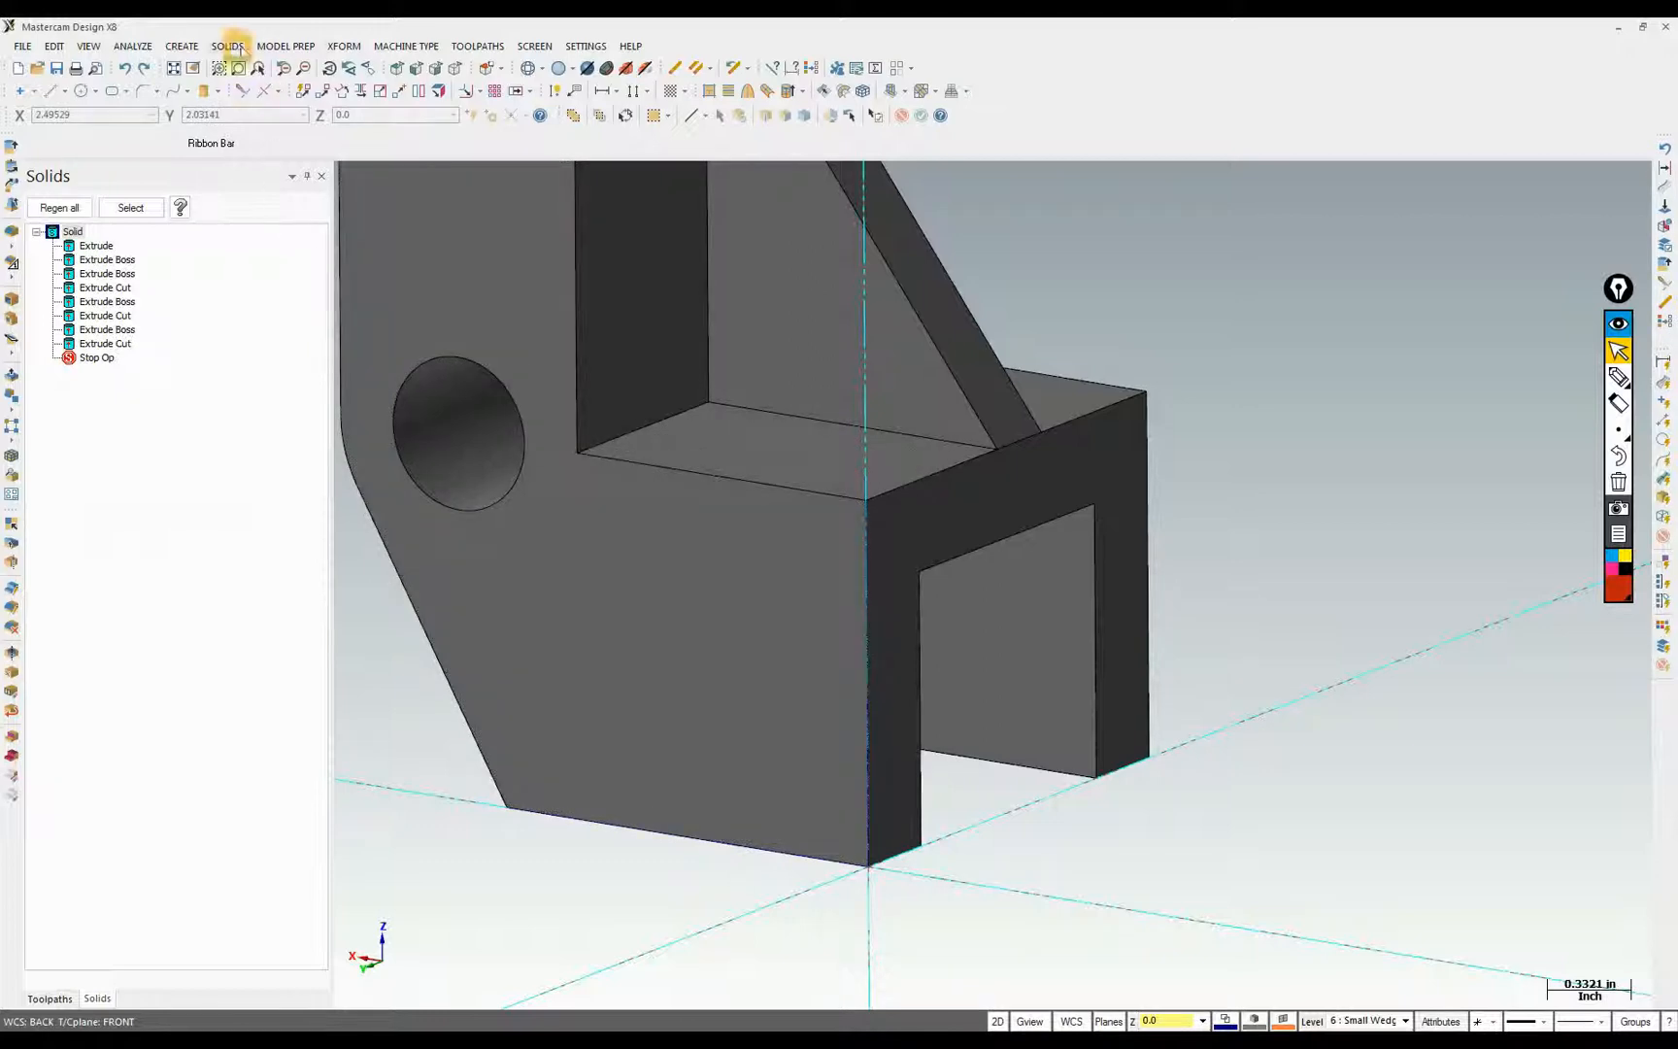
# Offset one copy of the base's lower edge curve upward by 0.758
pyautogui.click(344, 46)
pyautogui.click(374, 207)
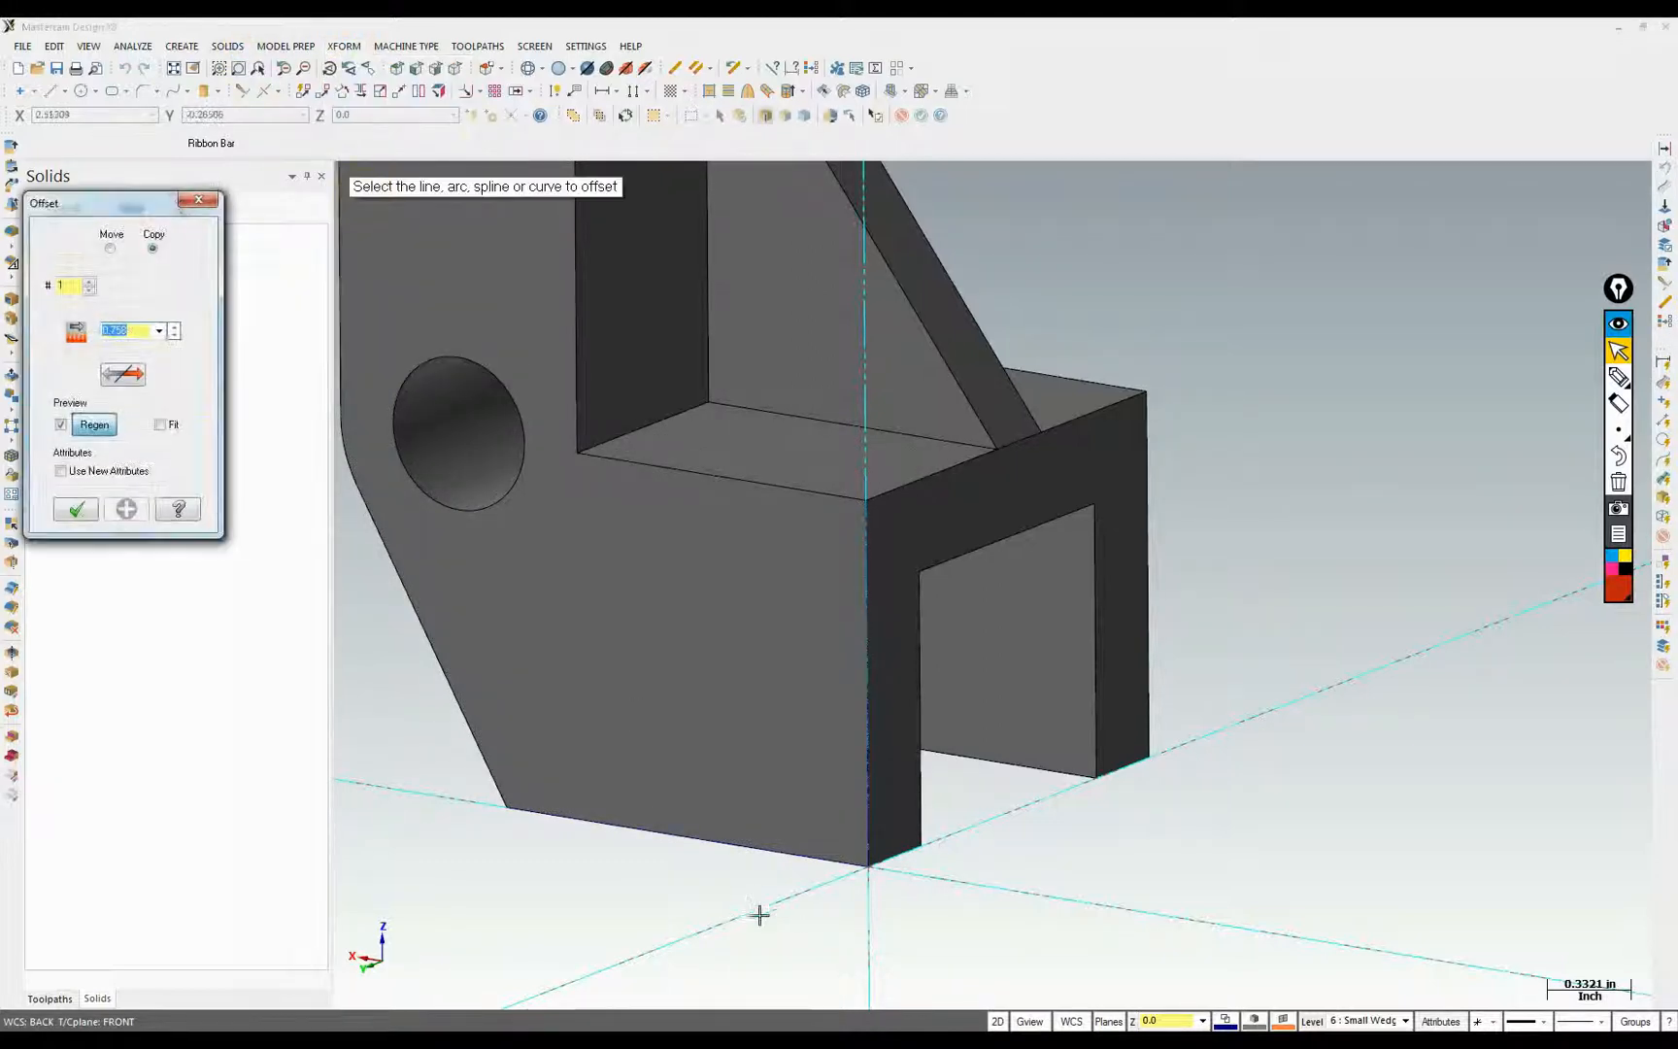
pyautogui.click(764, 850)
pyautogui.click(662, 694)
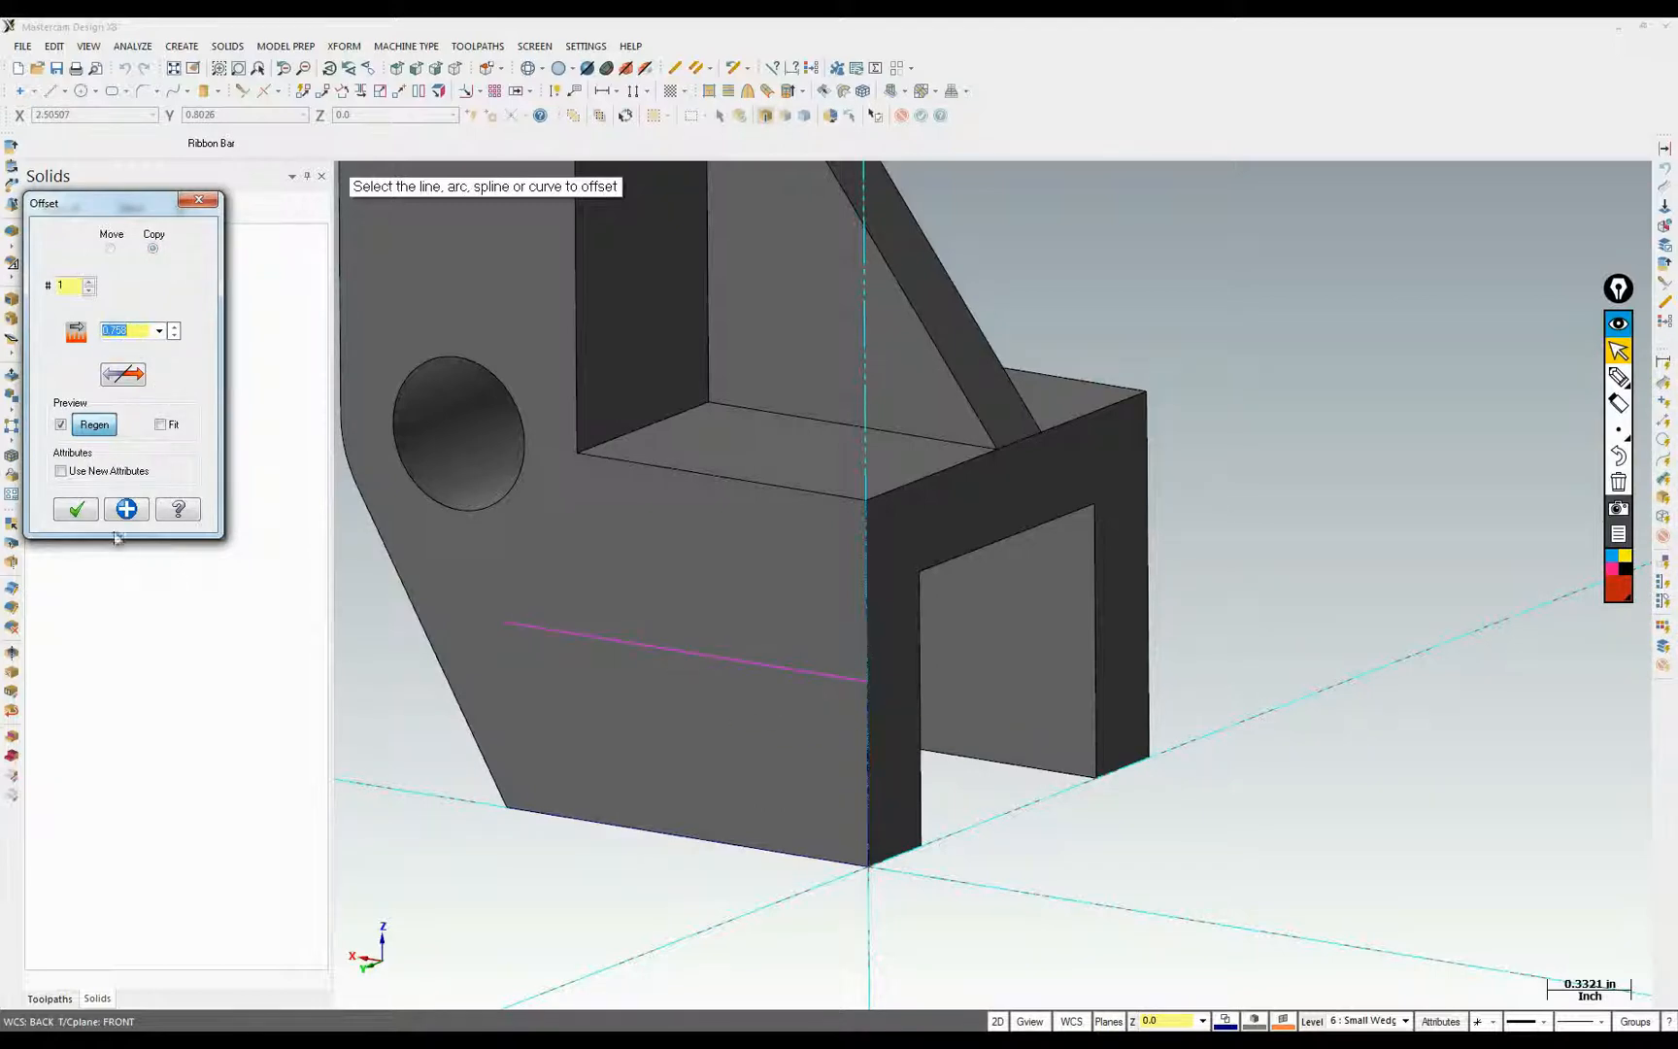
pyautogui.click(77, 513)
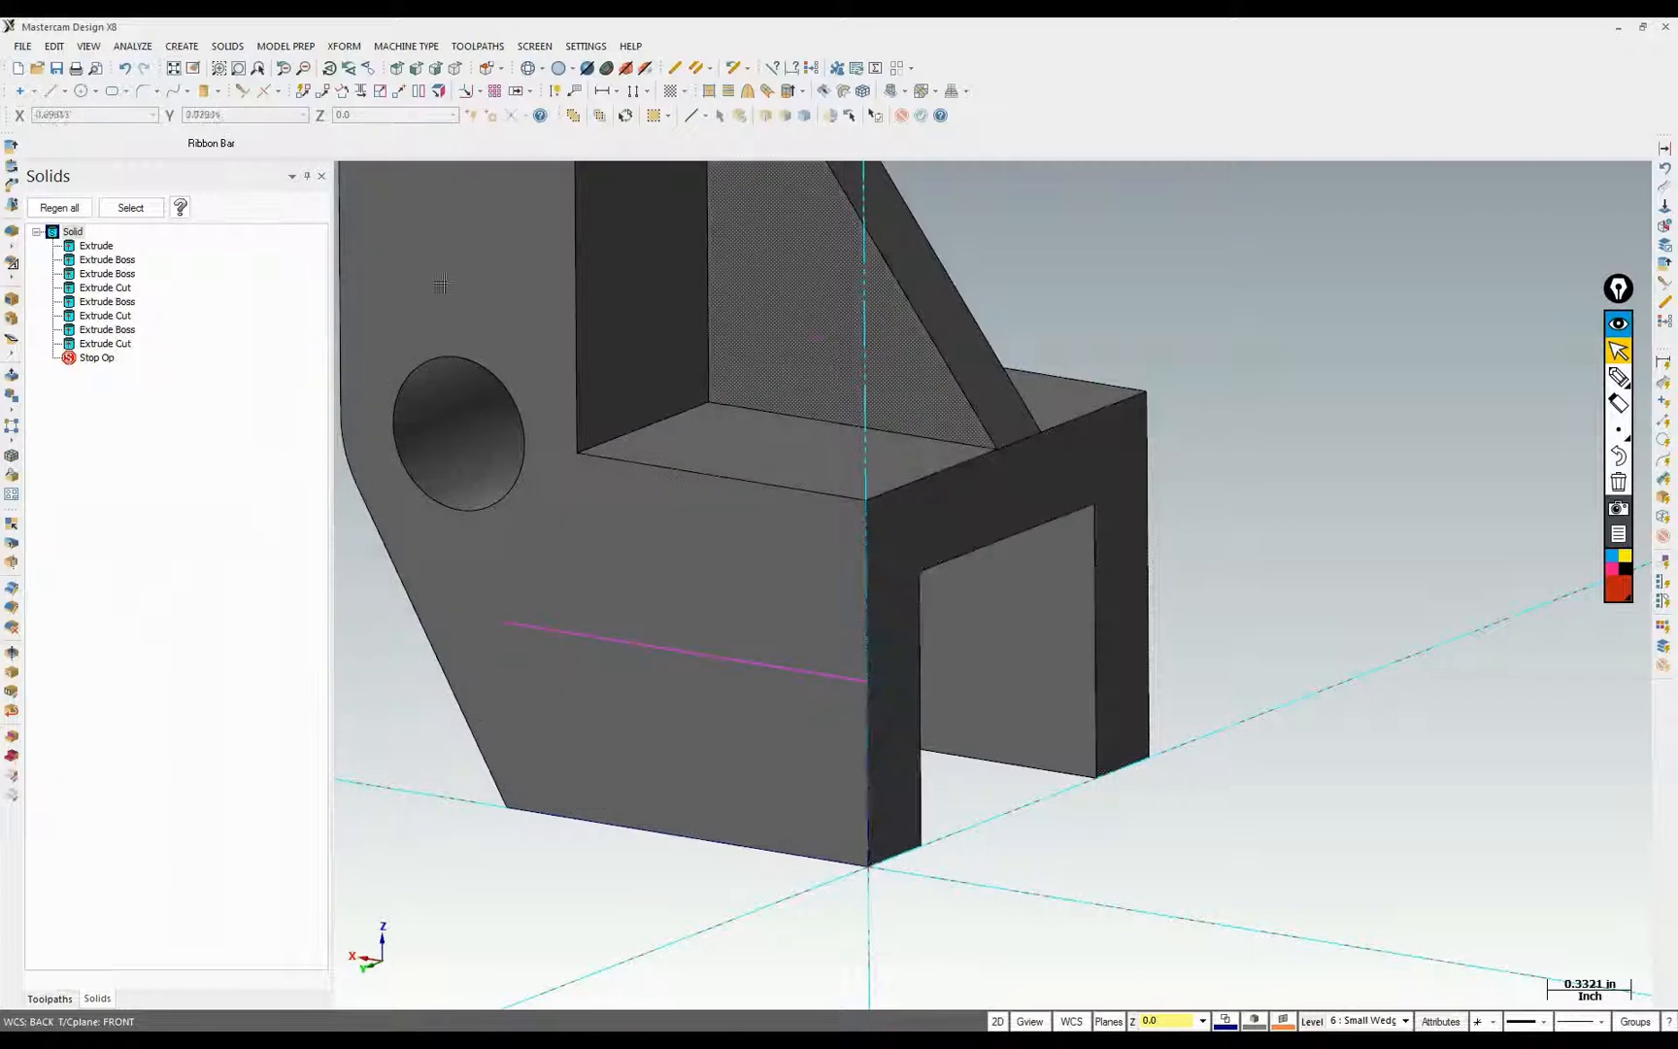
# Try to draw an angled line at 240° from the offset line's end on the vertical corner edge
pyautogui.click(62, 93)
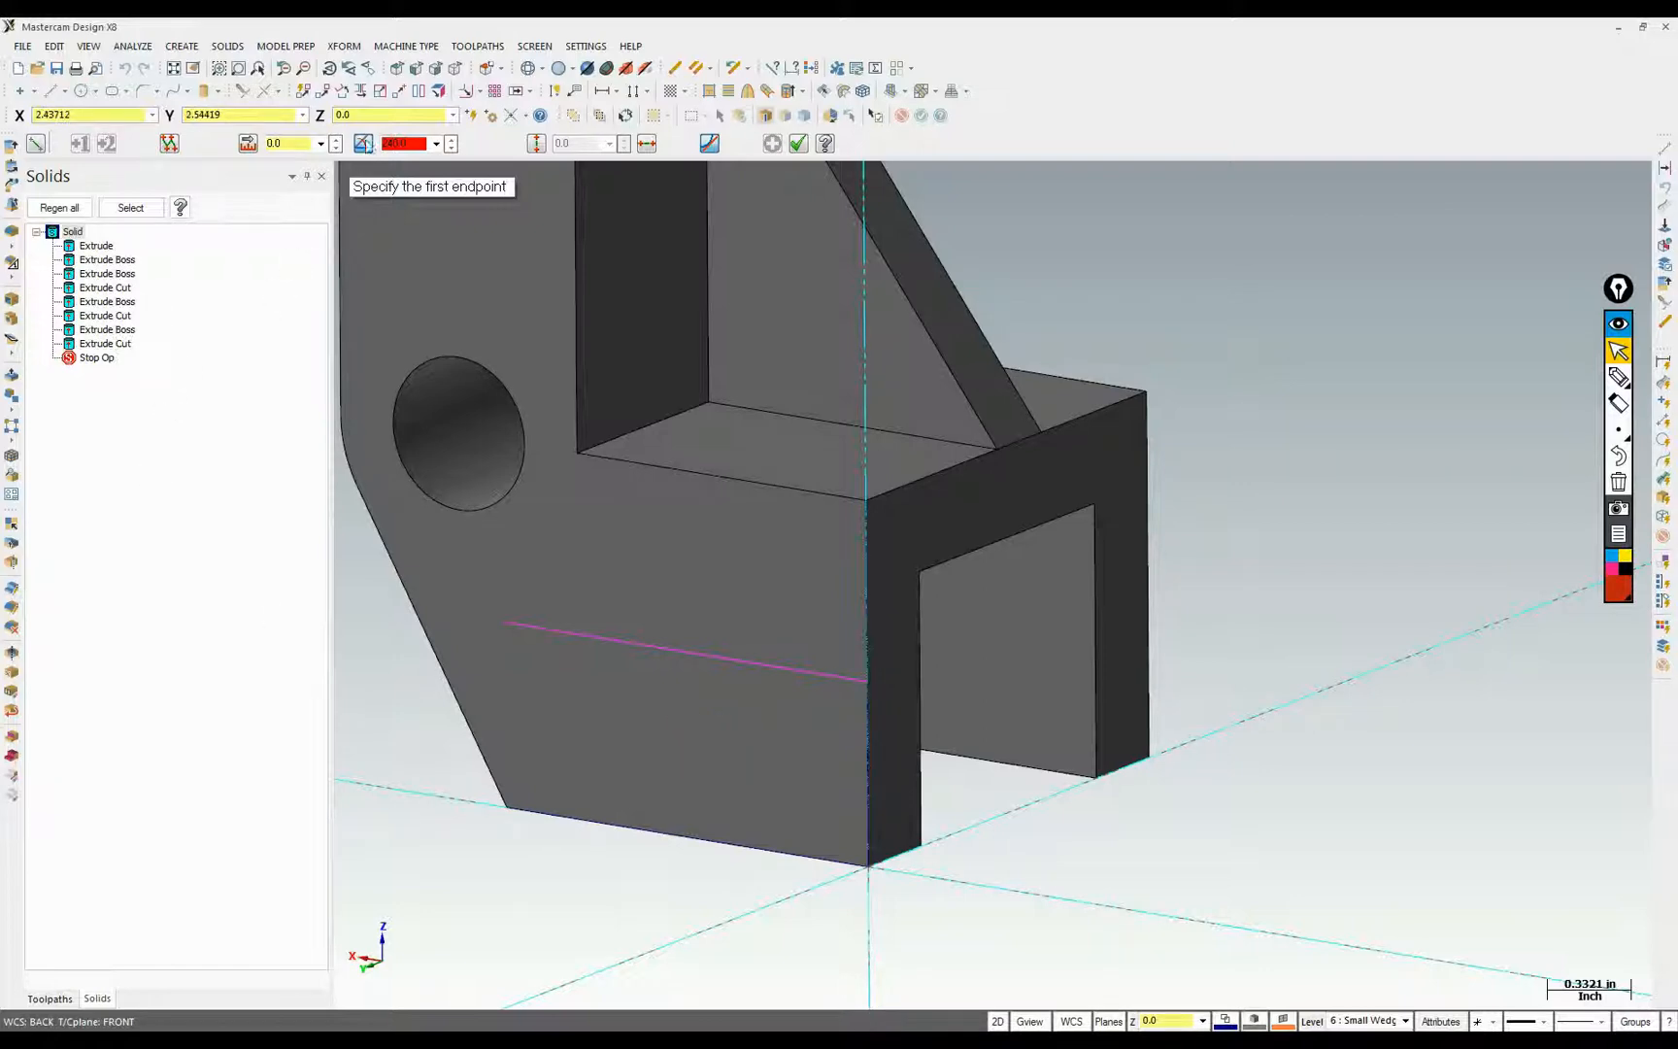
pyautogui.click(872, 683)
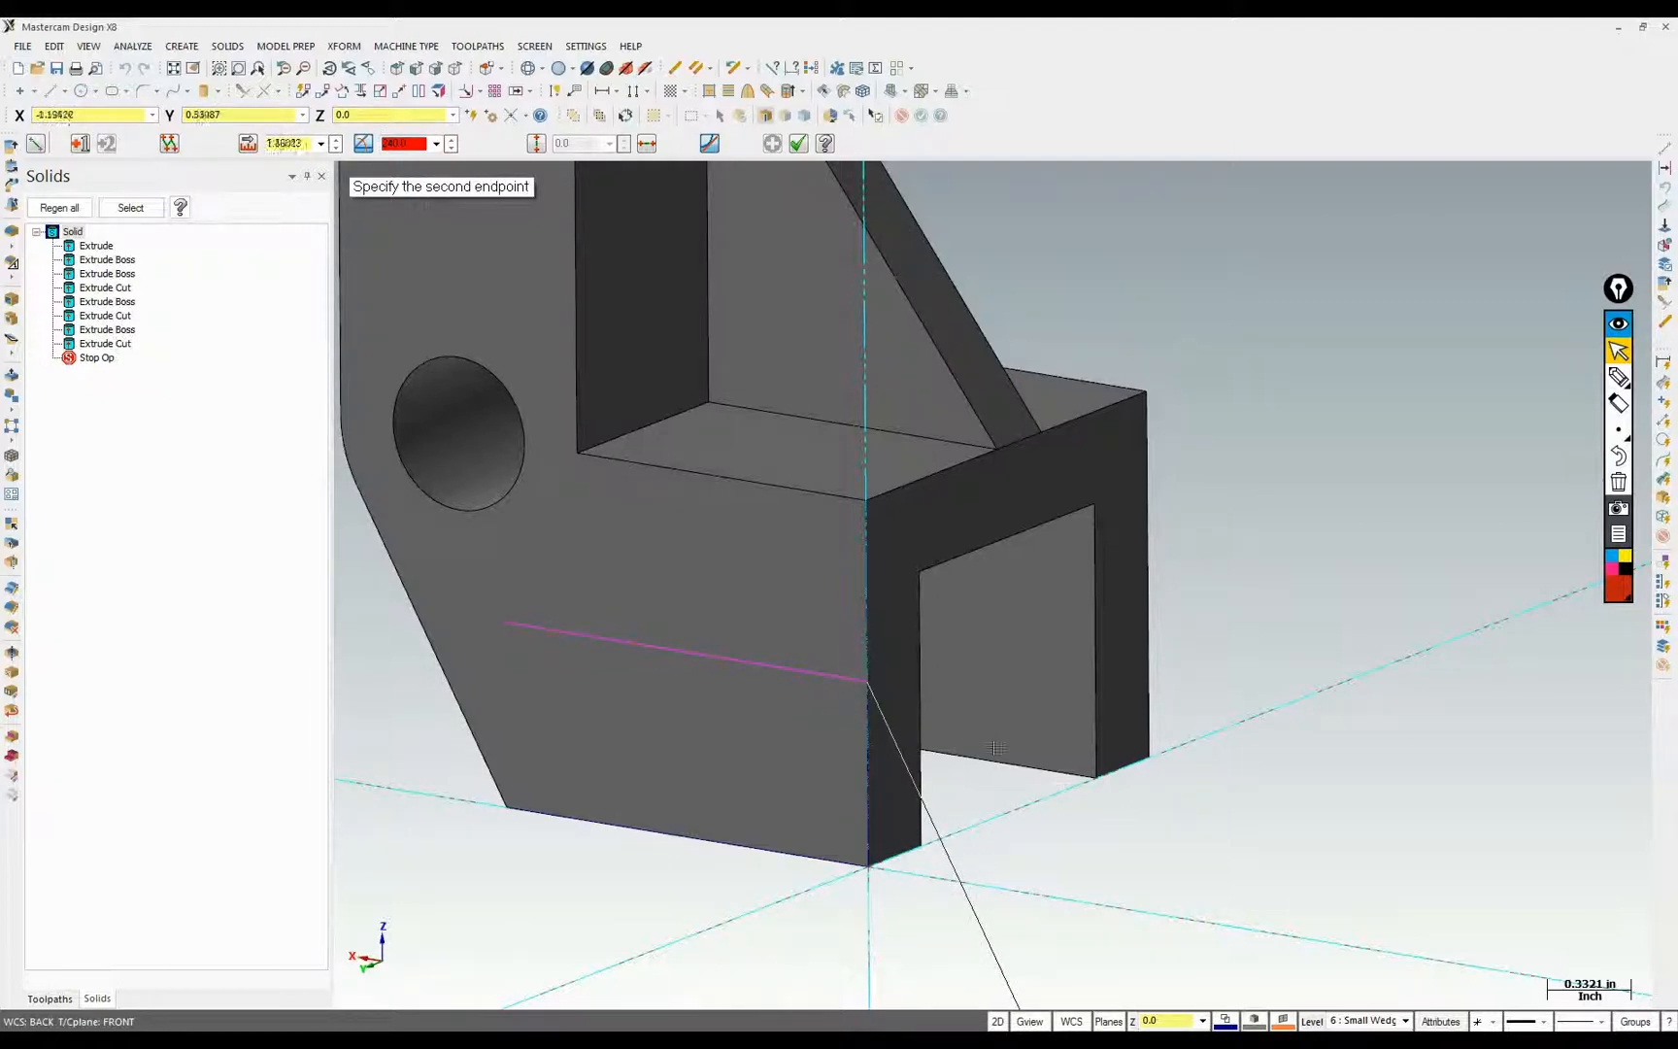
pyautogui.click(968, 706)
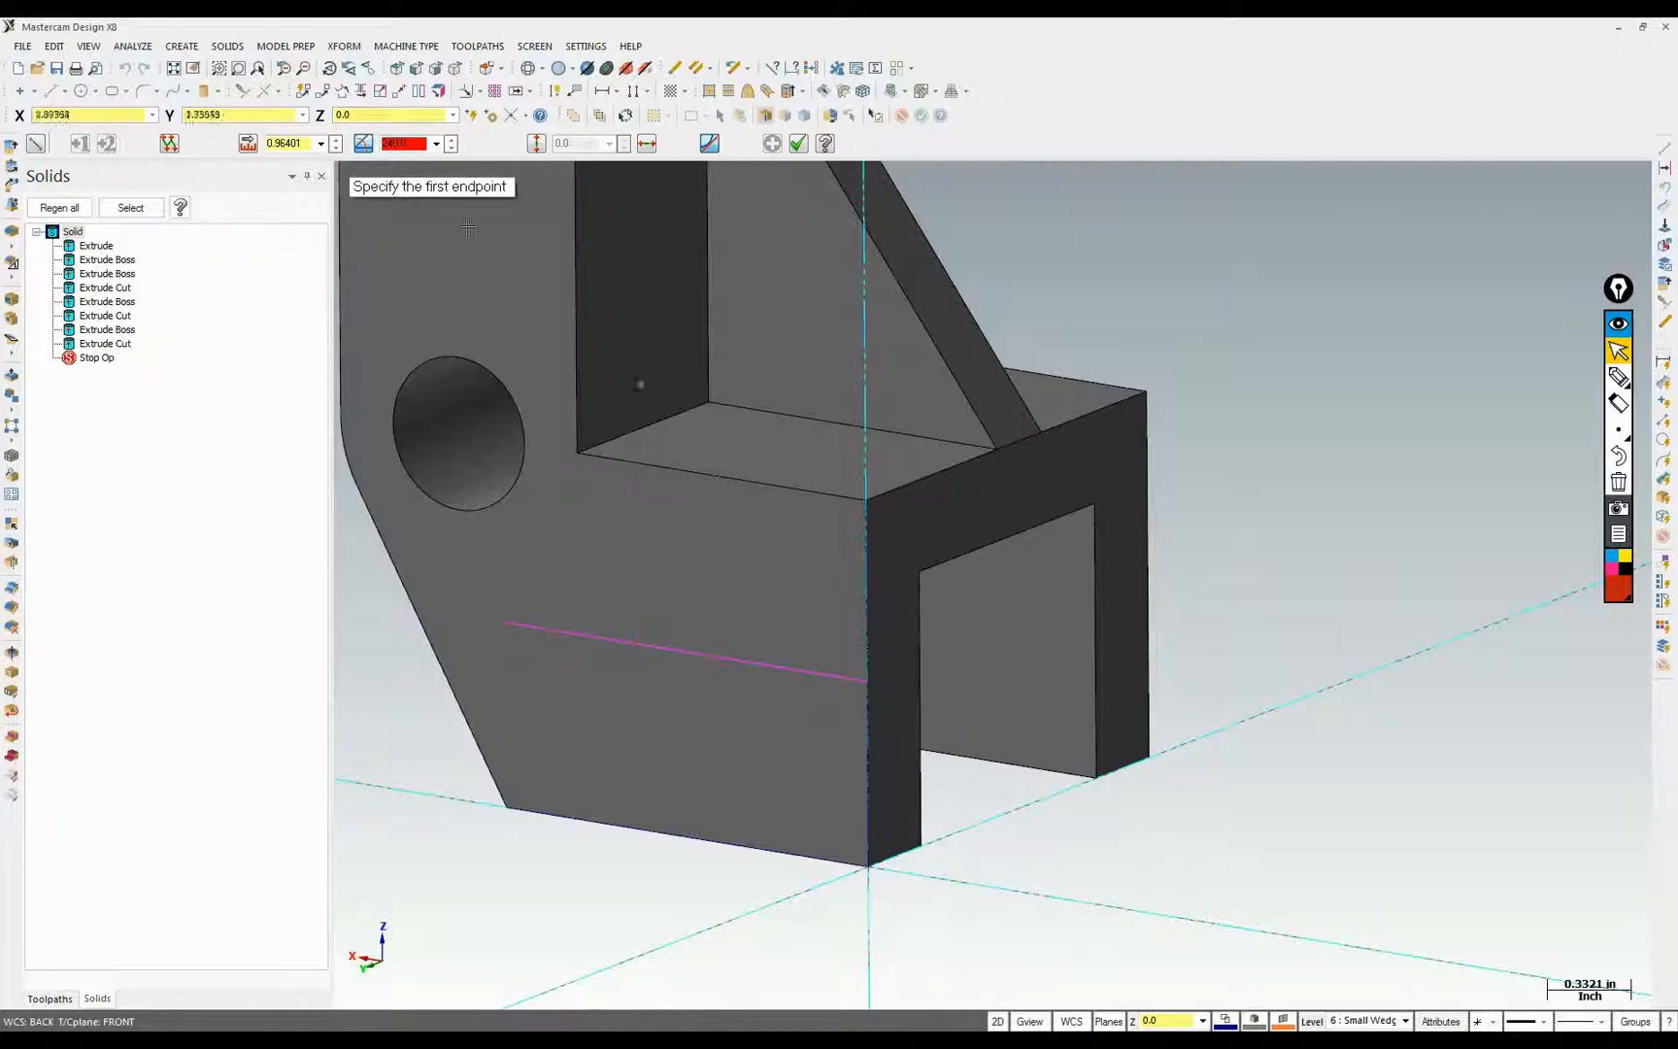
pyautogui.click(406, 143)
pyautogui.click(873, 690)
pyautogui.click(756, 760)
pyautogui.moveTo(850, 779); pyautogui.dragTo(850, 764, button='middle')
# Set the WCS and the tool and construction planes to the Back view
pyautogui.click(1071, 1021)
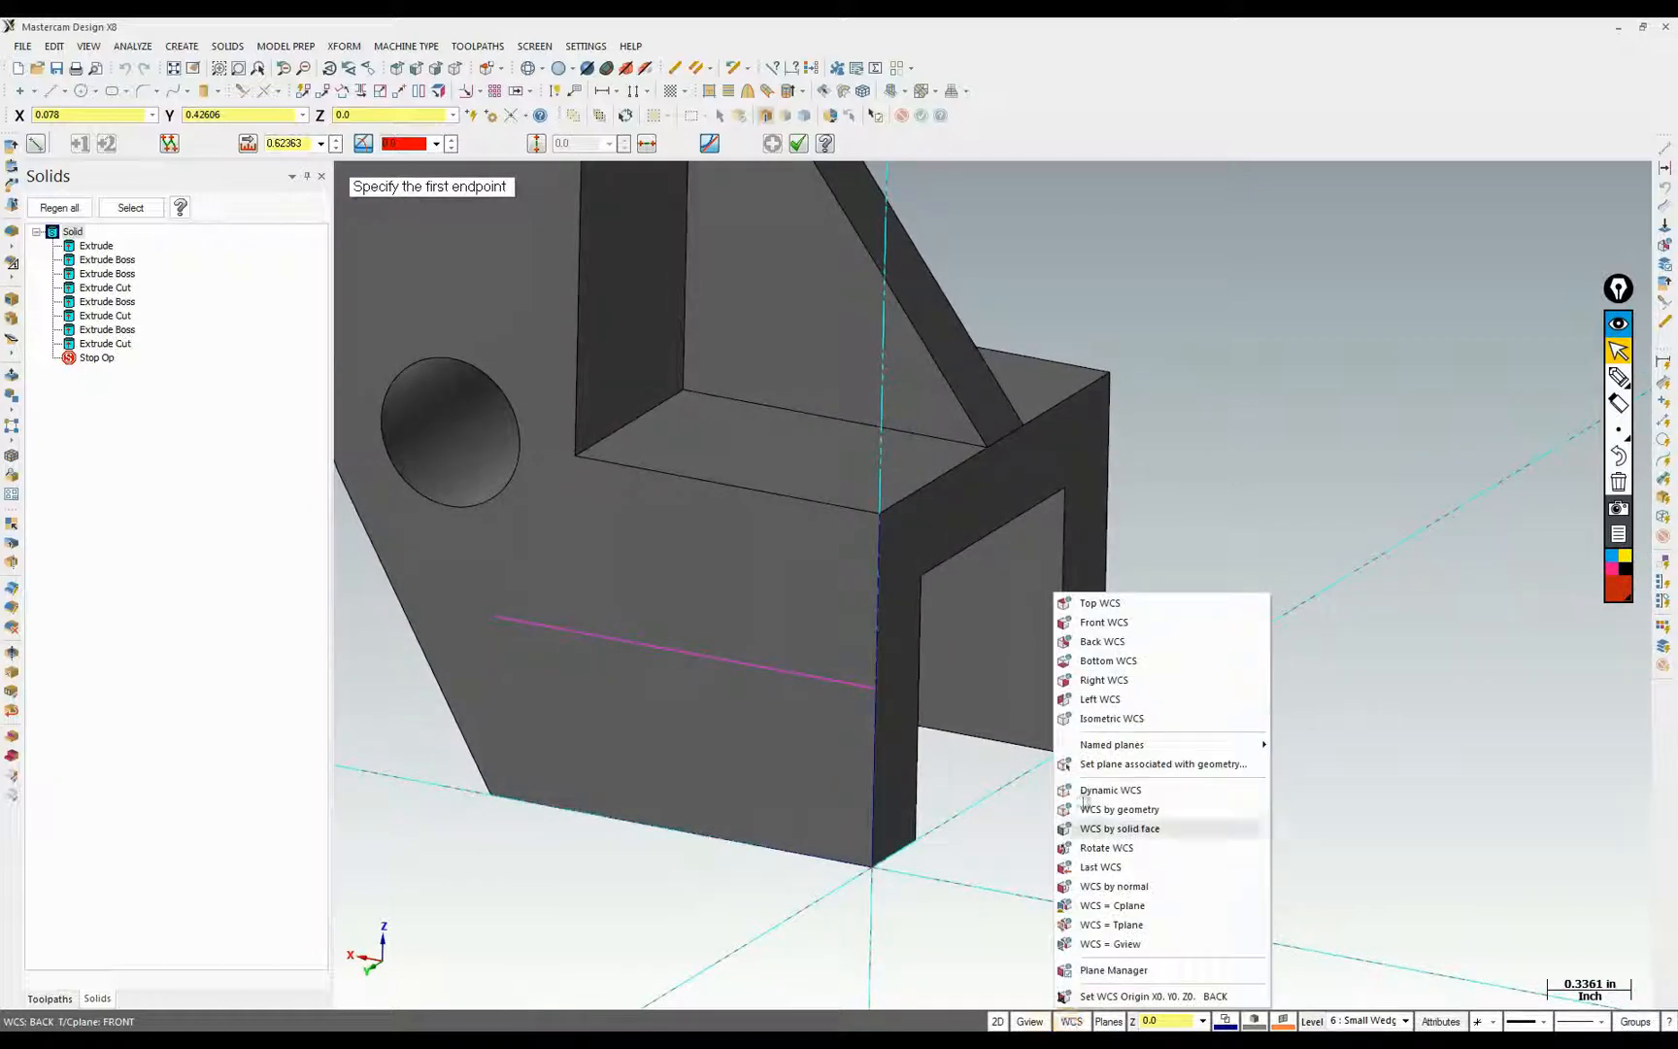
pyautogui.click(1088, 649)
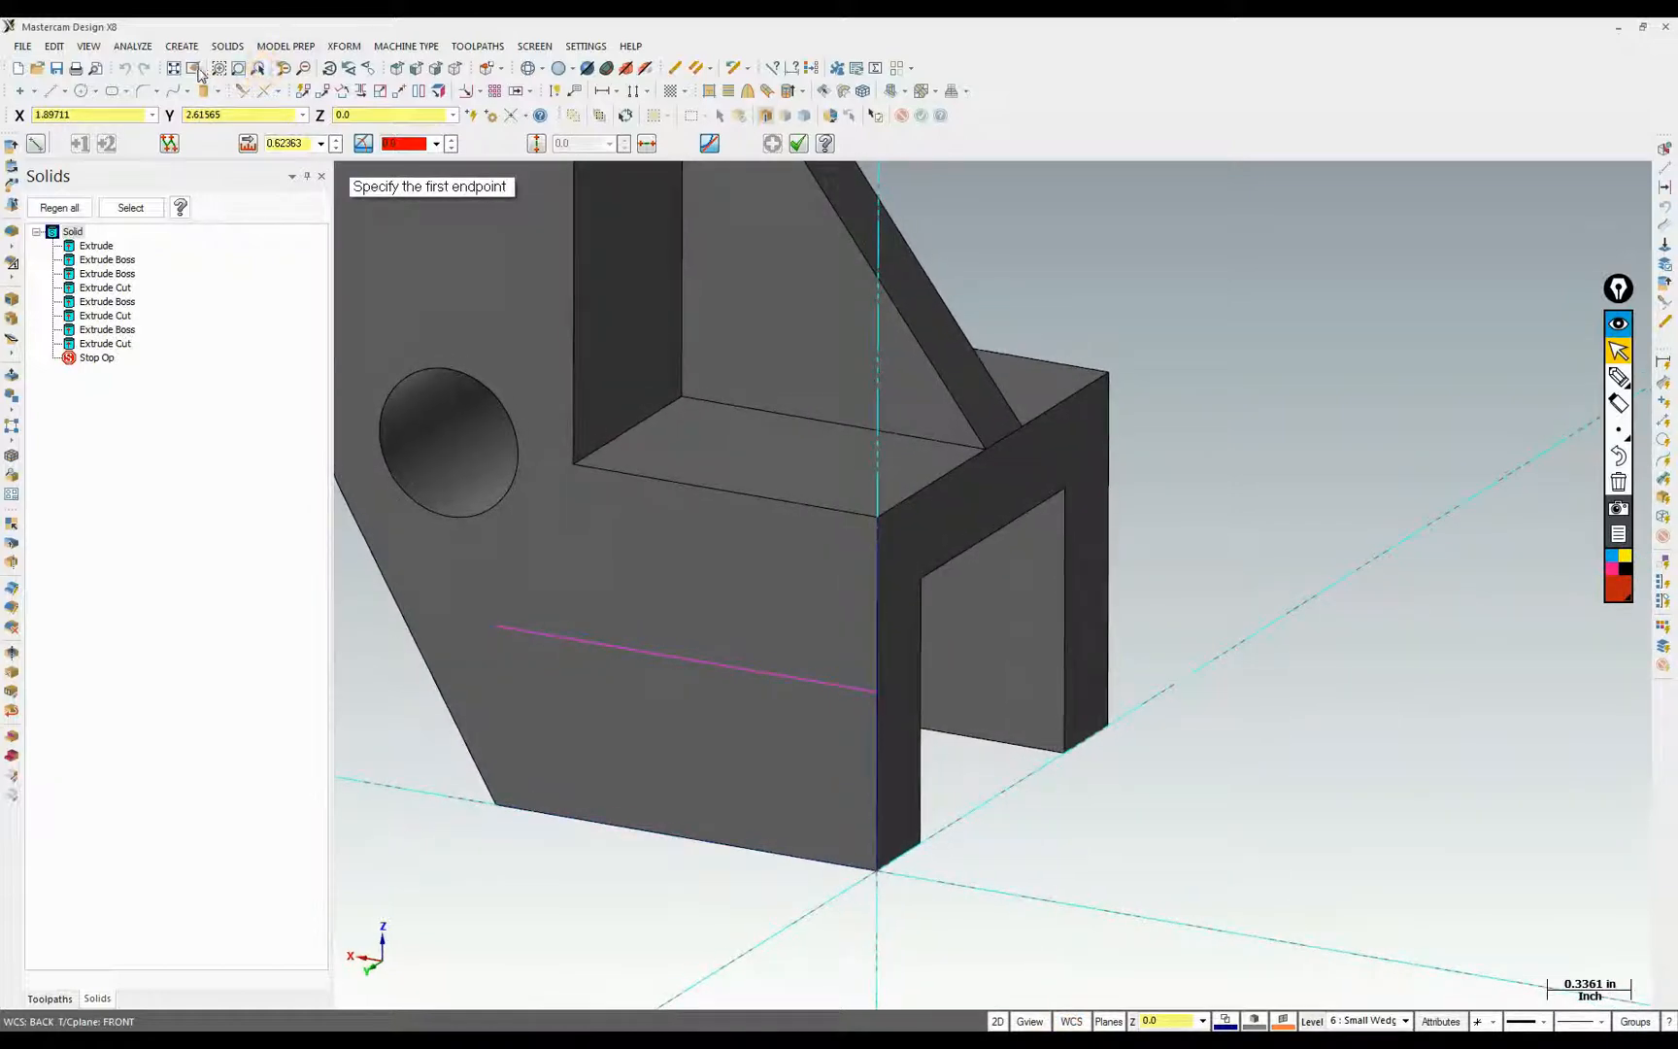
pyautogui.click(397, 68)
pyautogui.moveTo(819, 683); pyautogui.dragTo(1117, 840, button='middle')
pyautogui.moveTo(563, 456); pyautogui.dragTo(1117, 699, button='middle')
pyautogui.click(1108, 691)
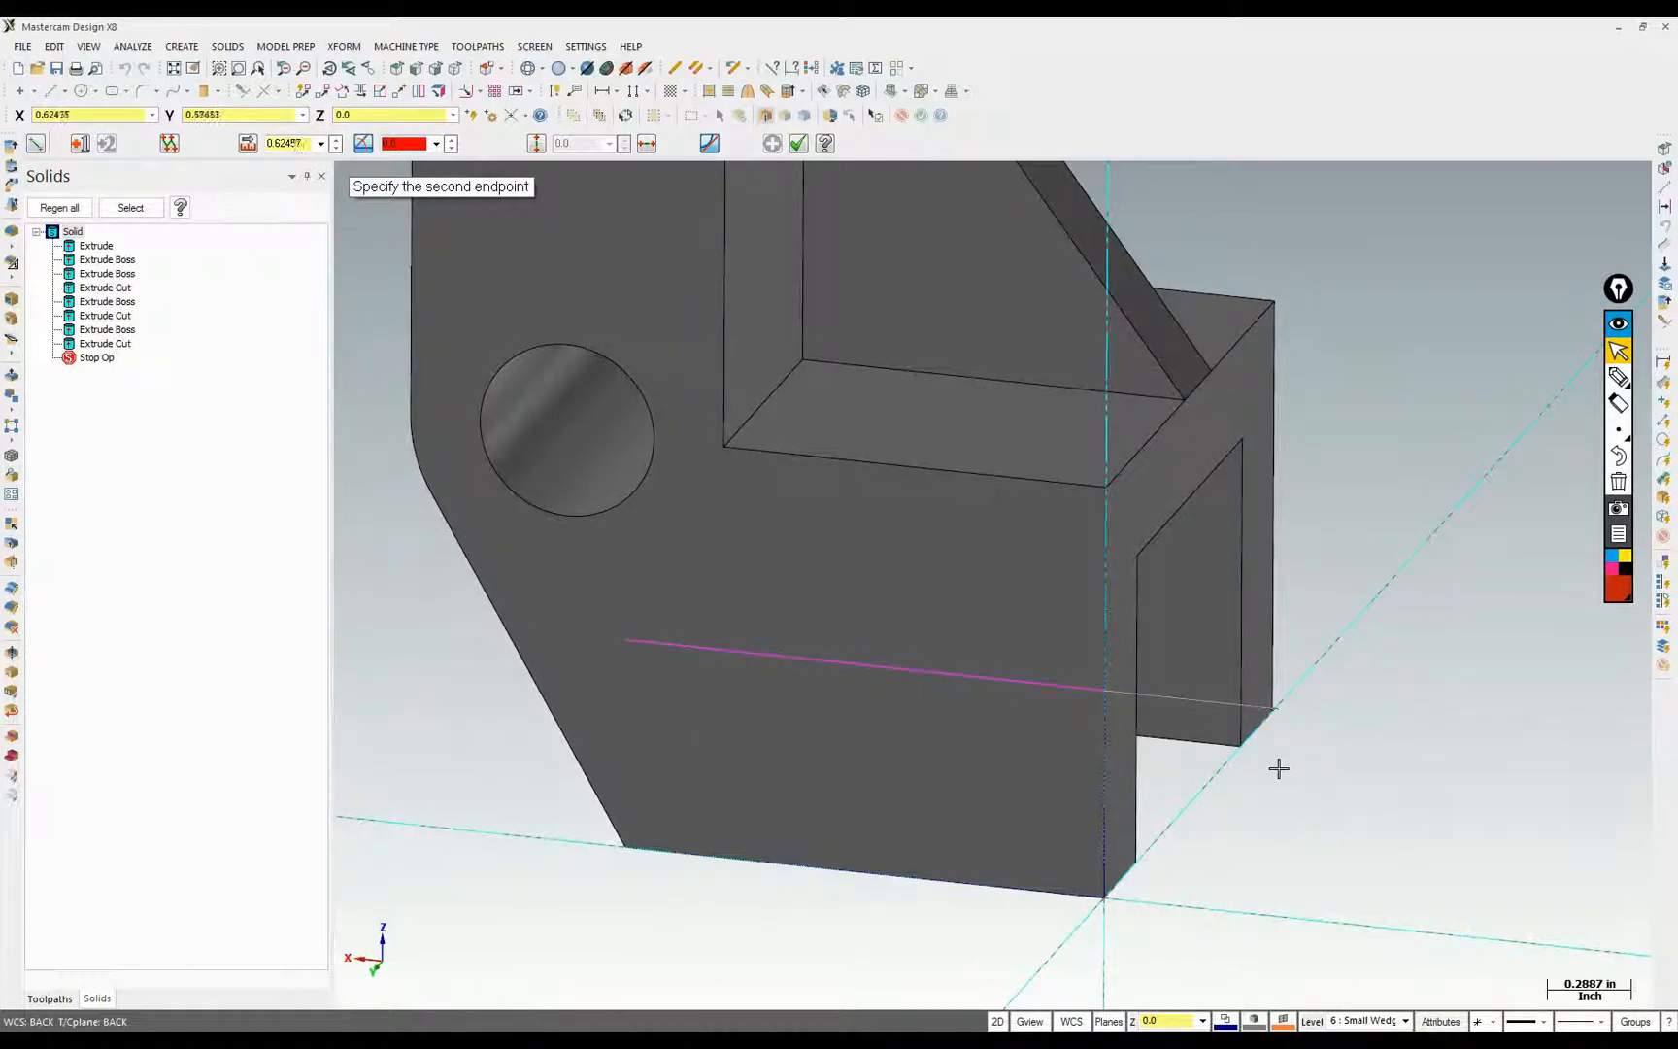
pyautogui.press('Escape')
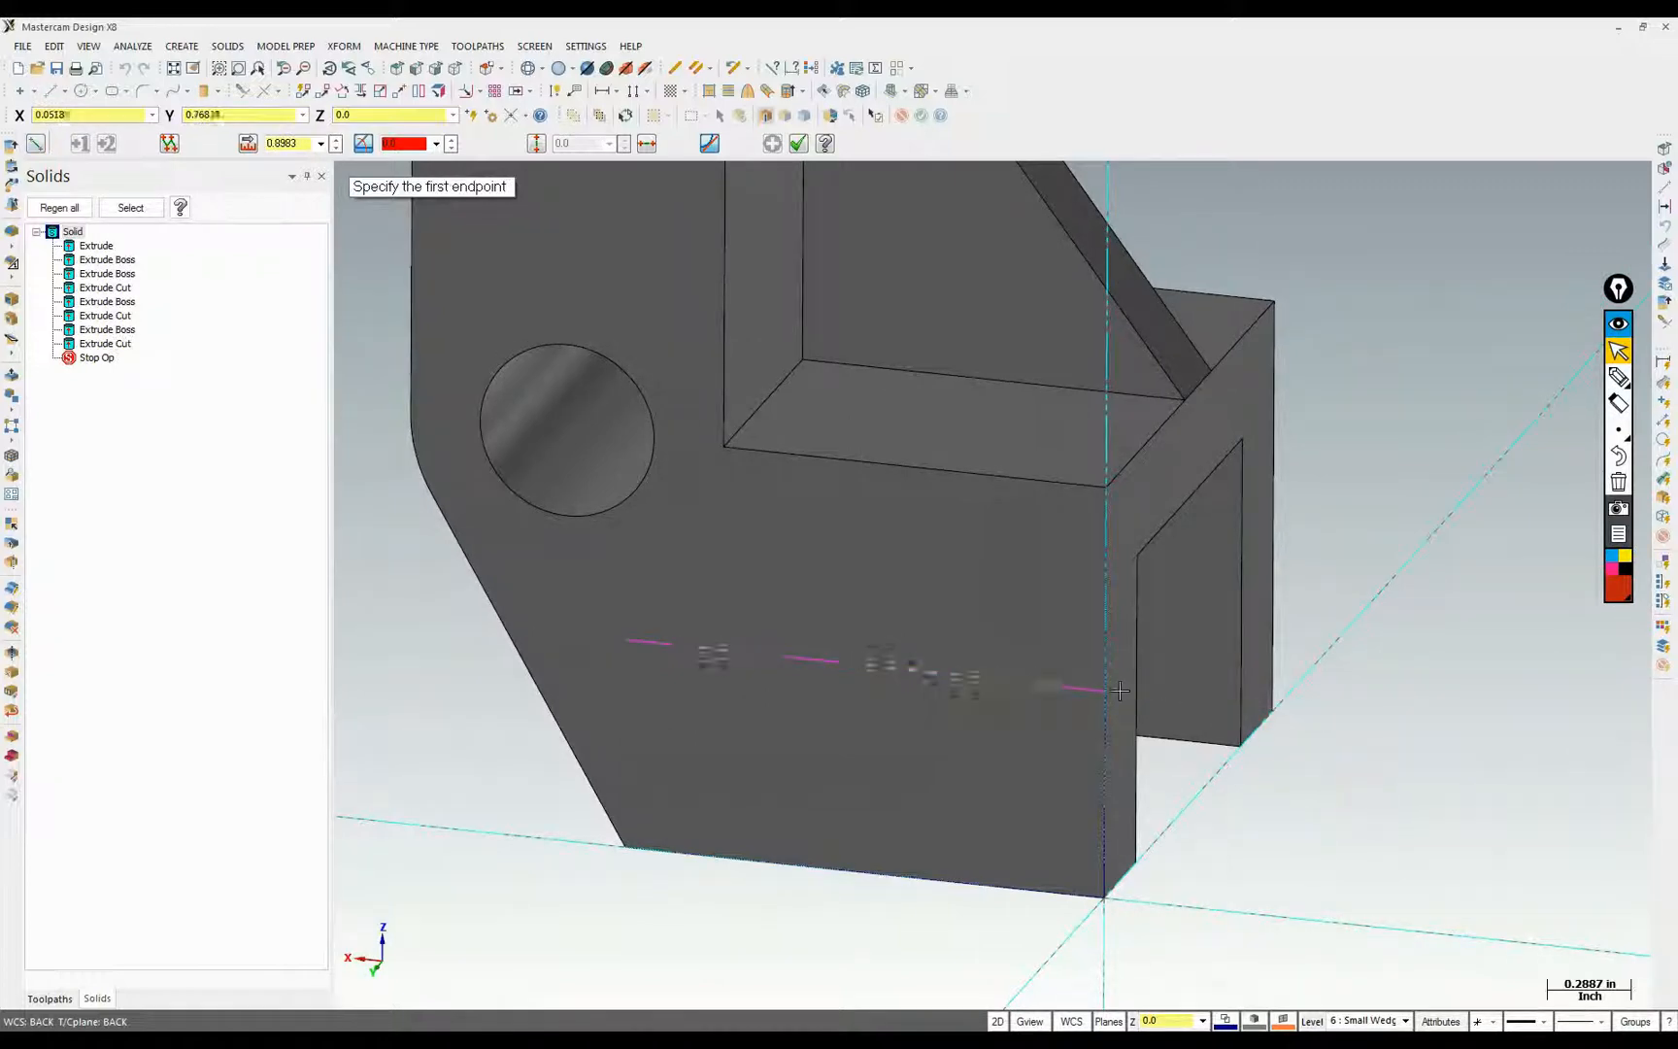
pyautogui.click(428, 579)
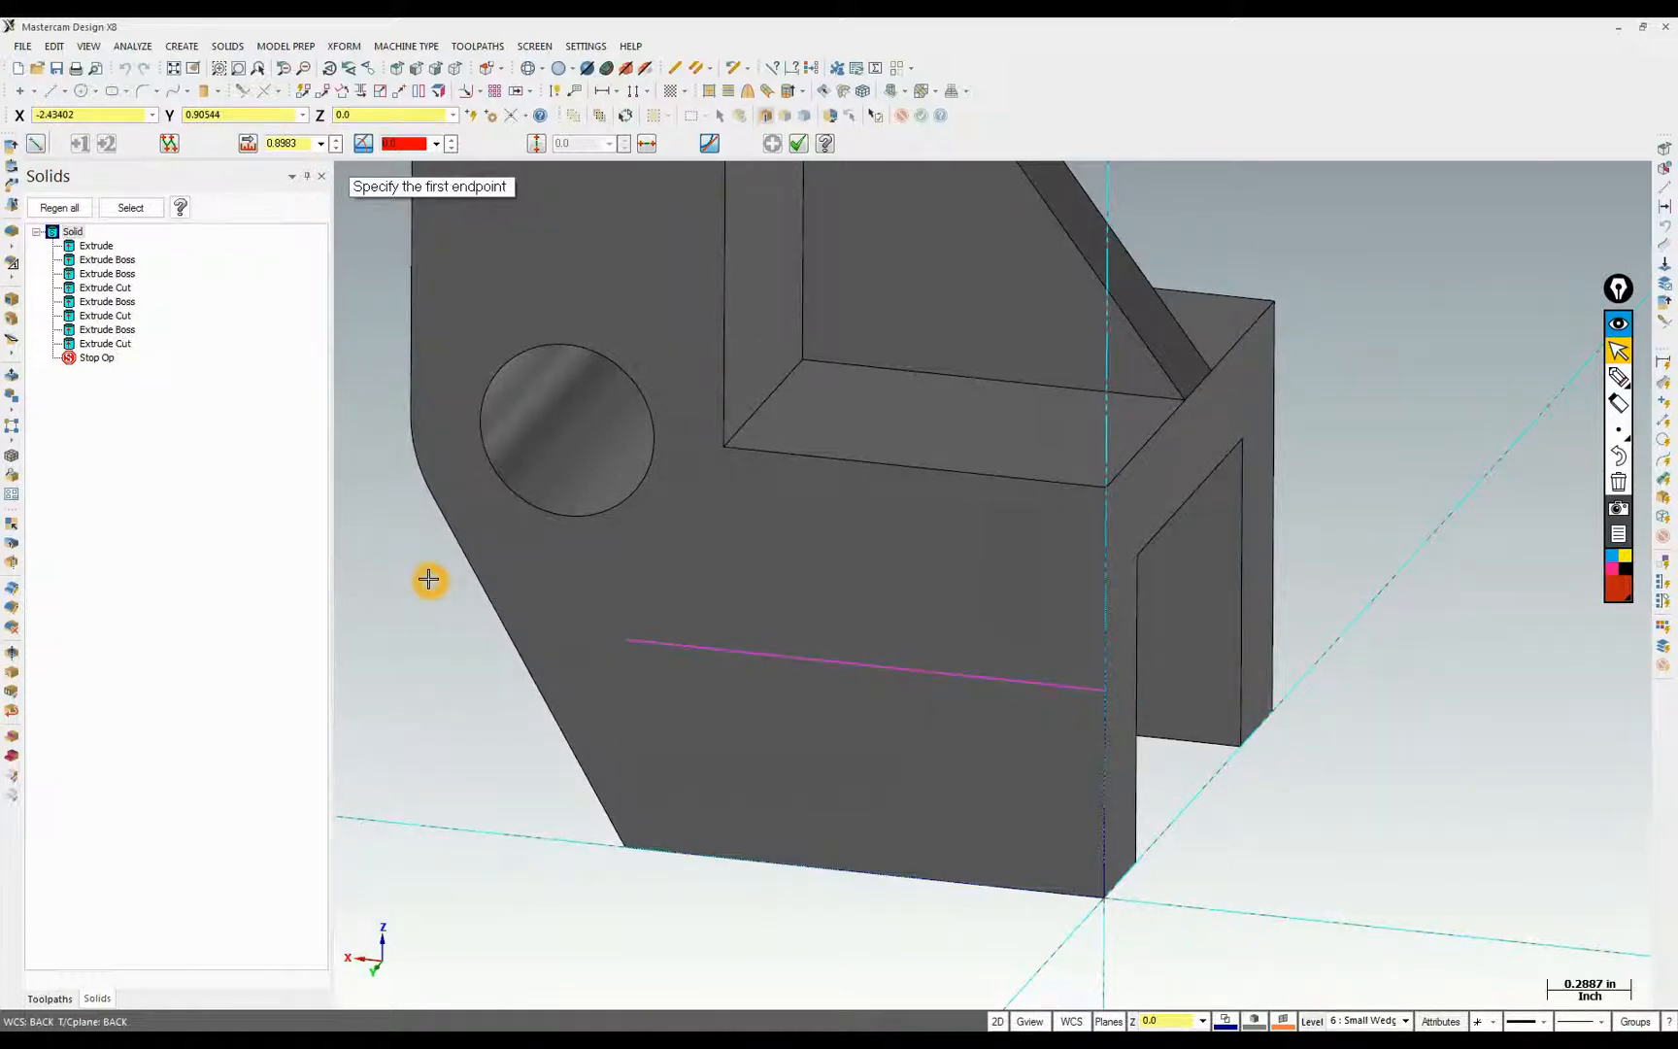
pyautogui.click(461, 555)
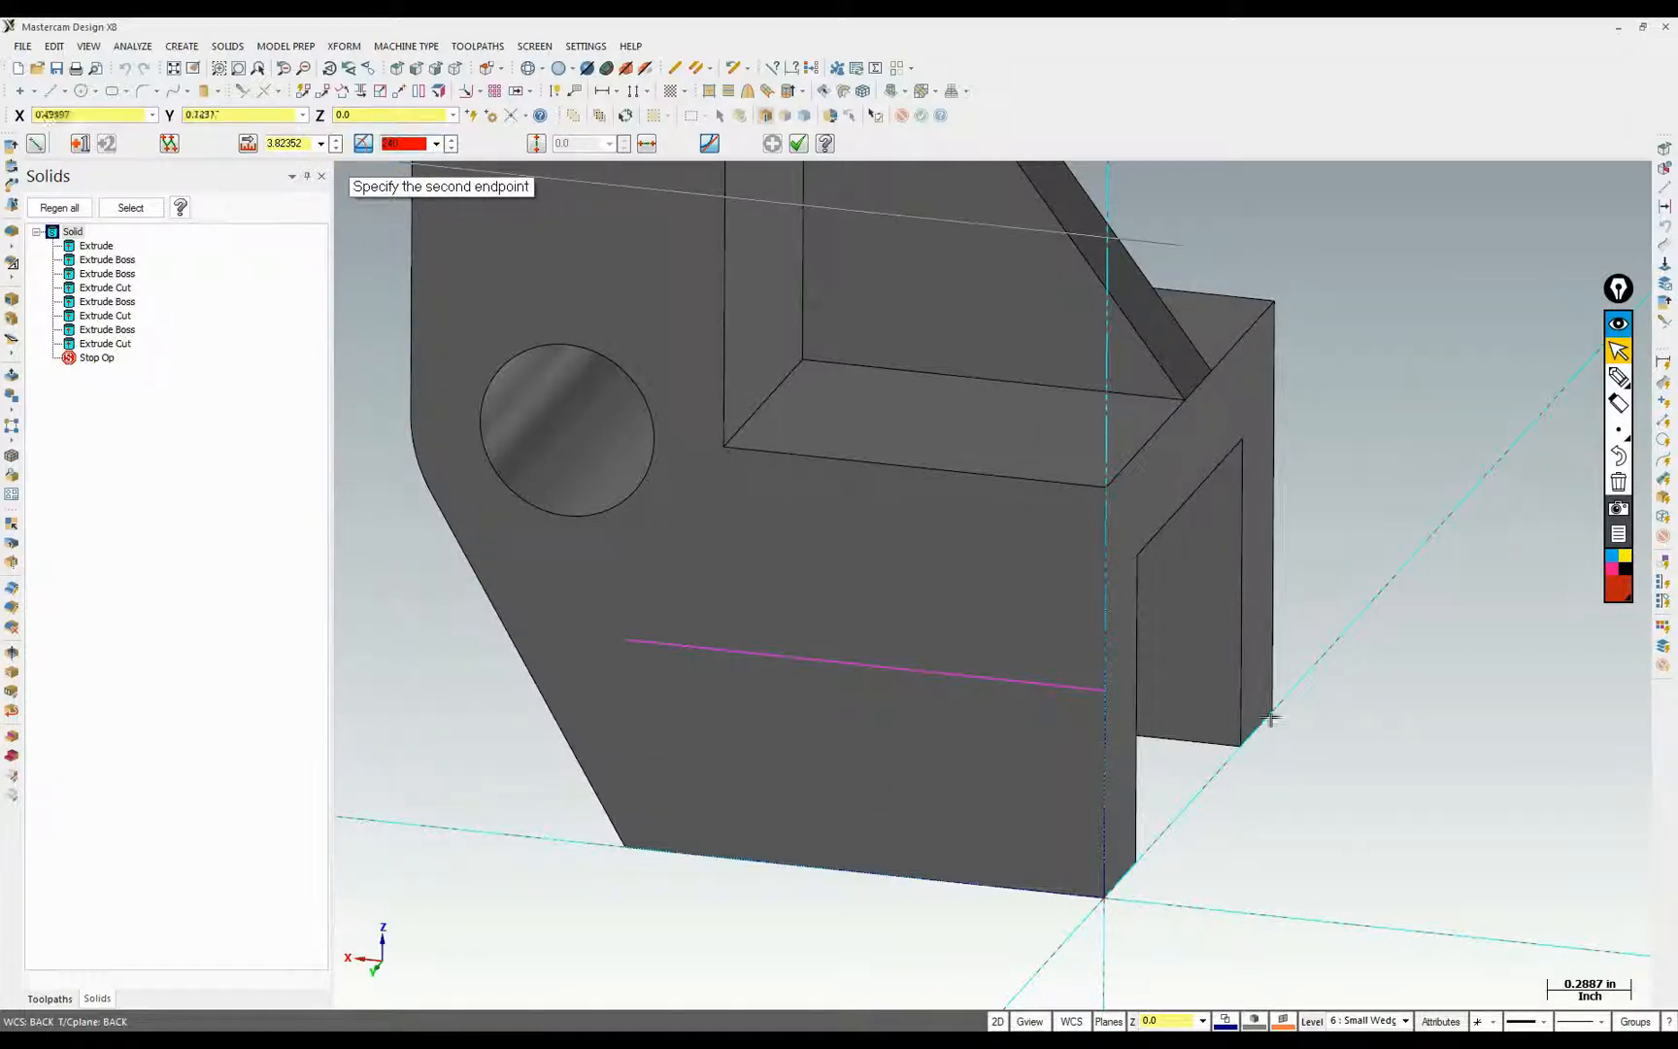
pyautogui.click(1149, 686)
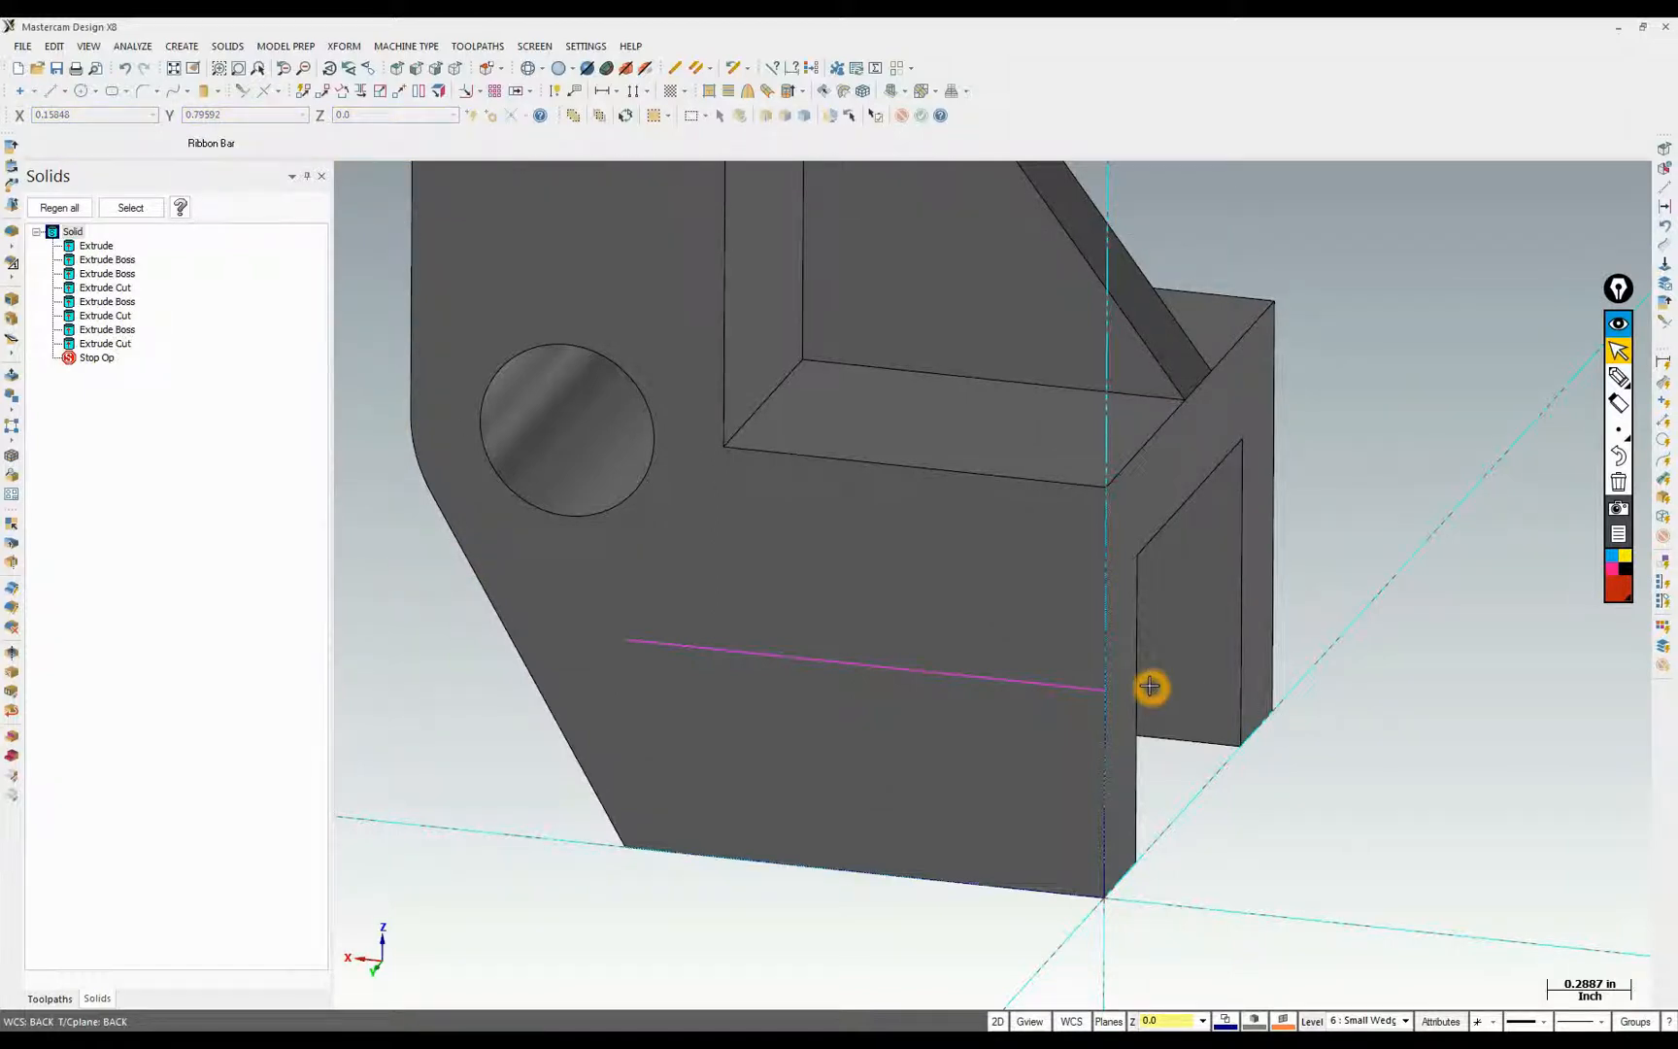
# Draw a line at 240° from the offset line's corner end down past the base's lower edge
pyautogui.click(46, 97)
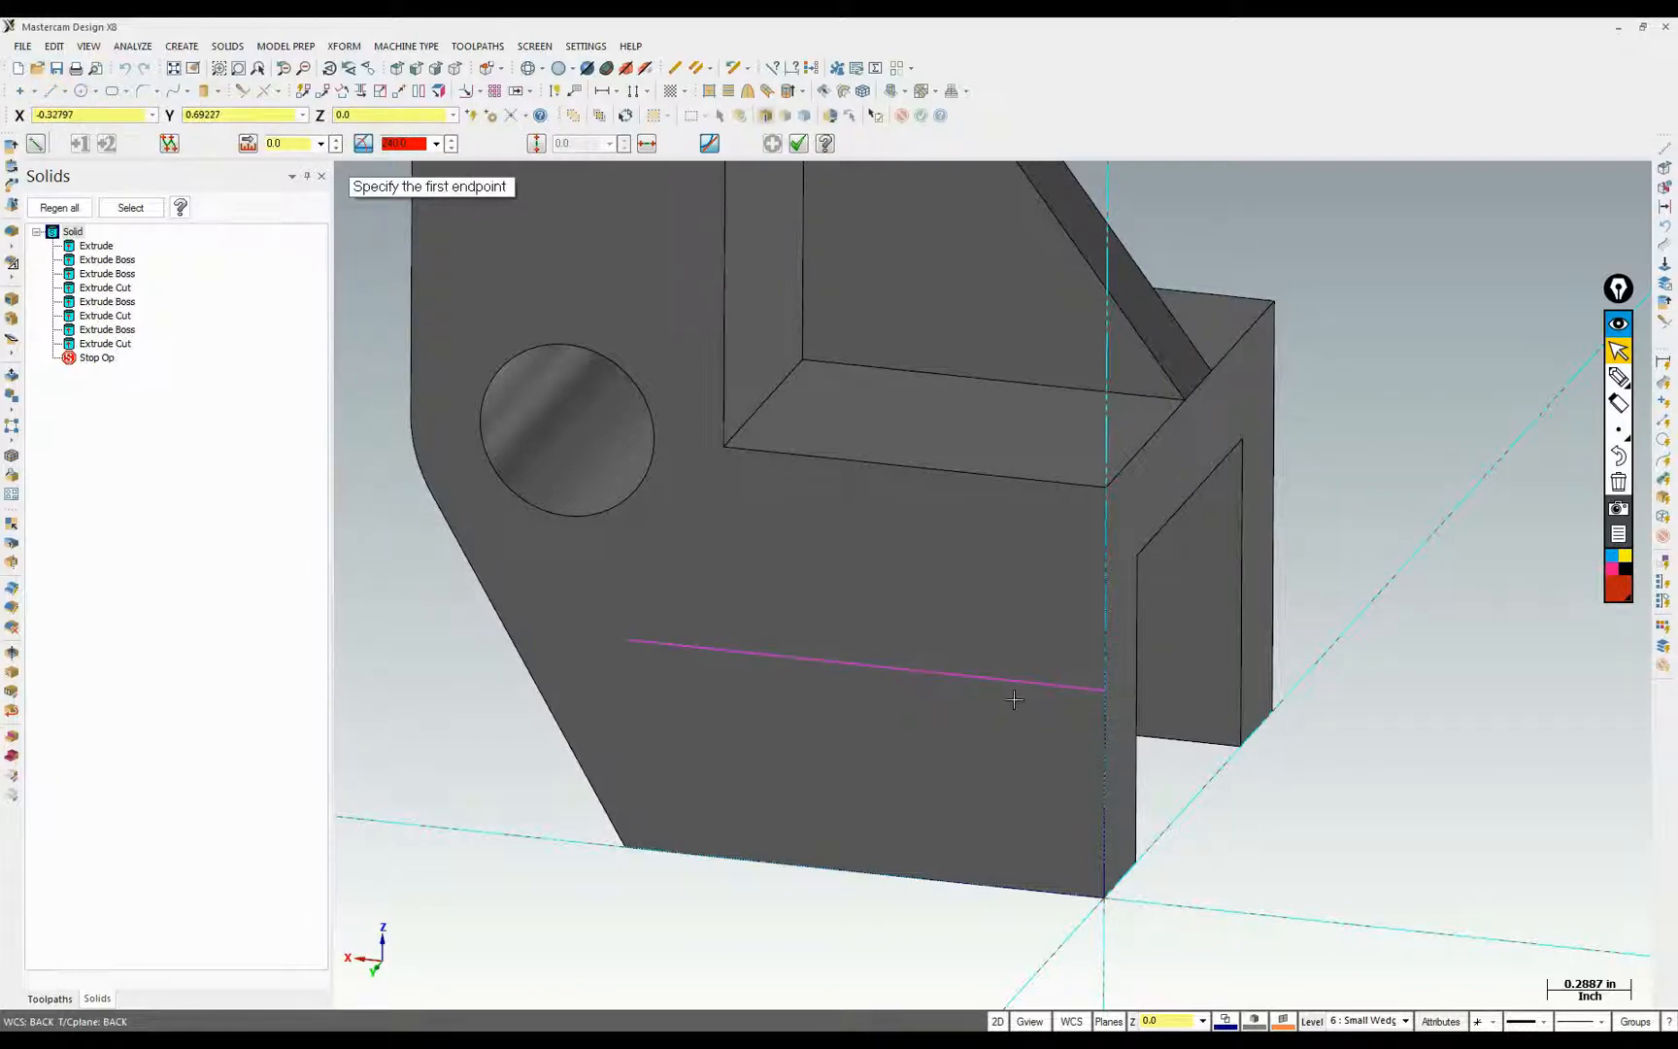
pyautogui.click(1104, 690)
pyautogui.click(977, 891)
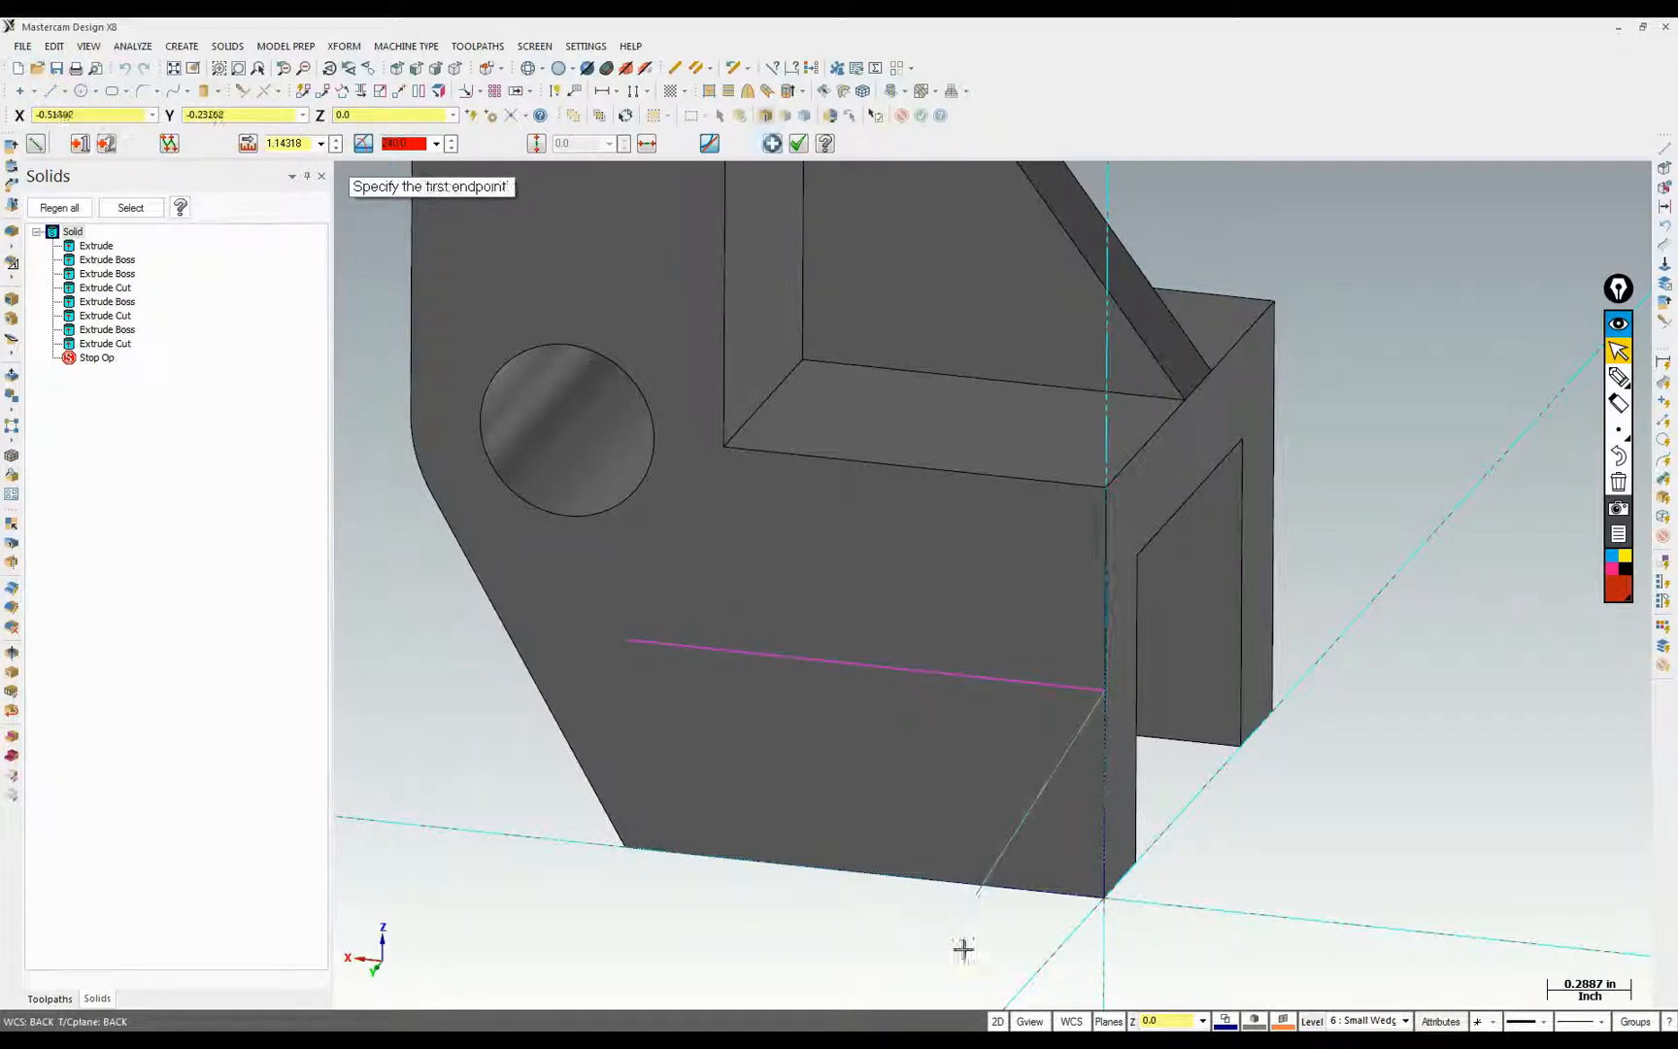
pyautogui.press('Escape')
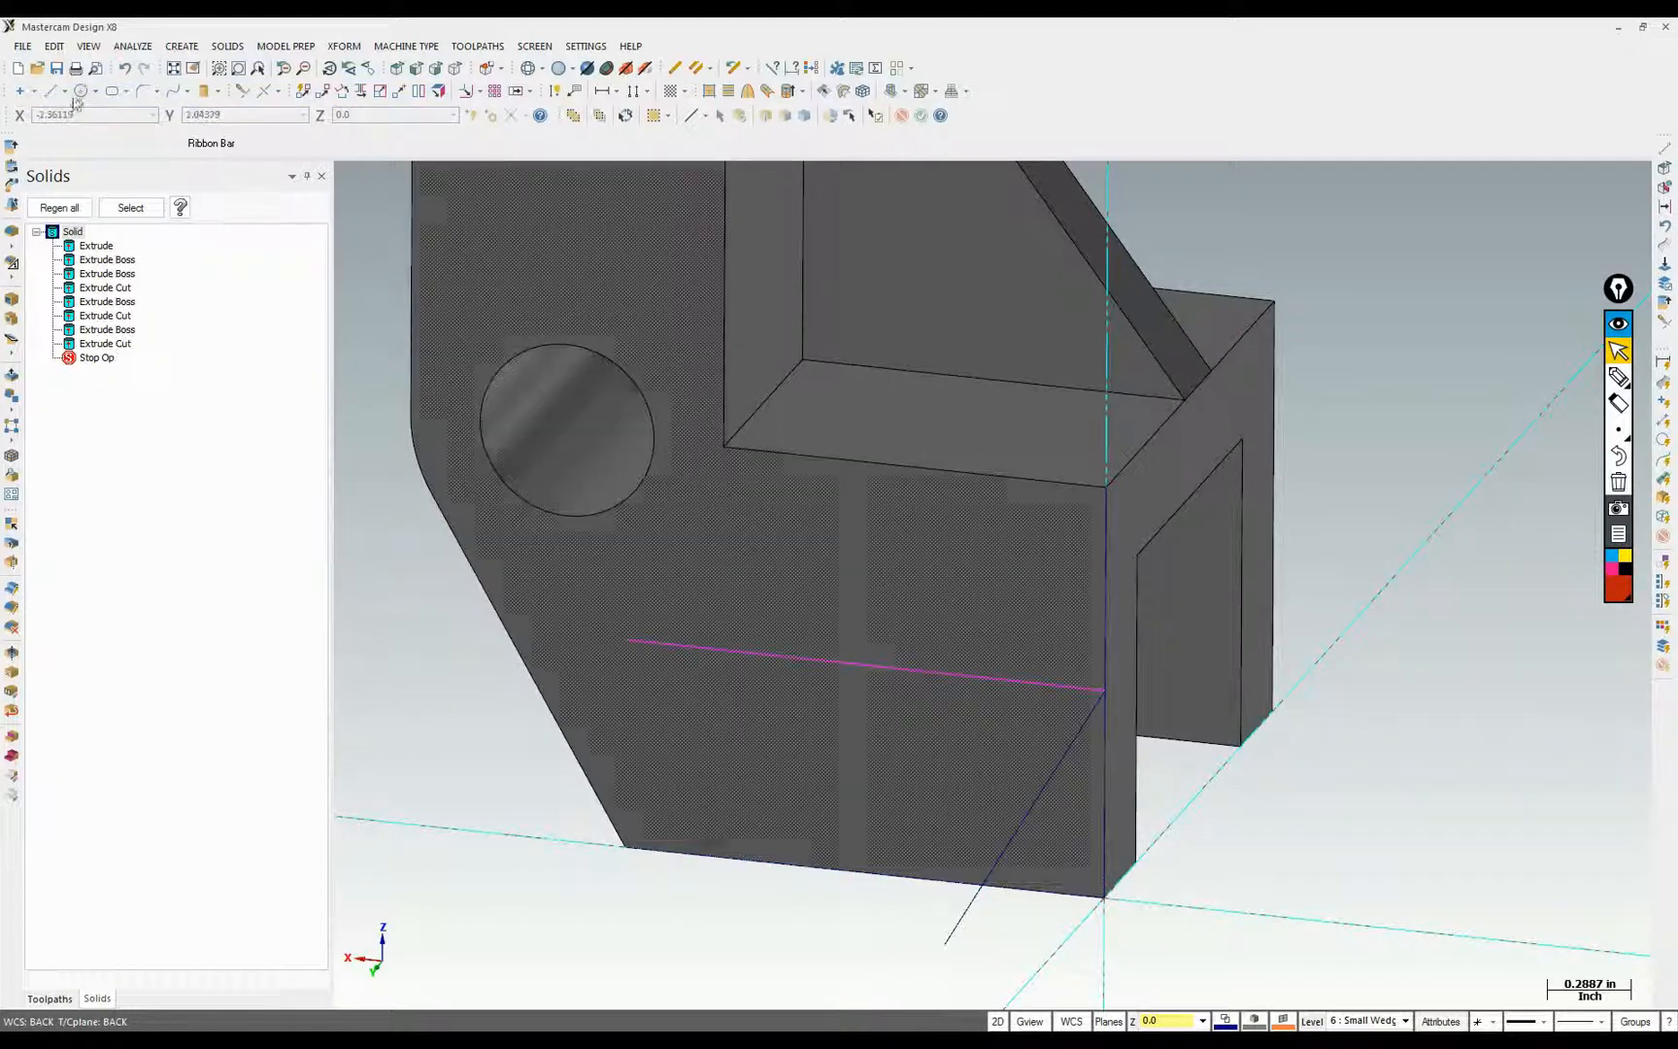
# Divide away the offset line and all edge and angled-line portions outside the small wedge, leaving a closed triangle
pyautogui.click(262, 90)
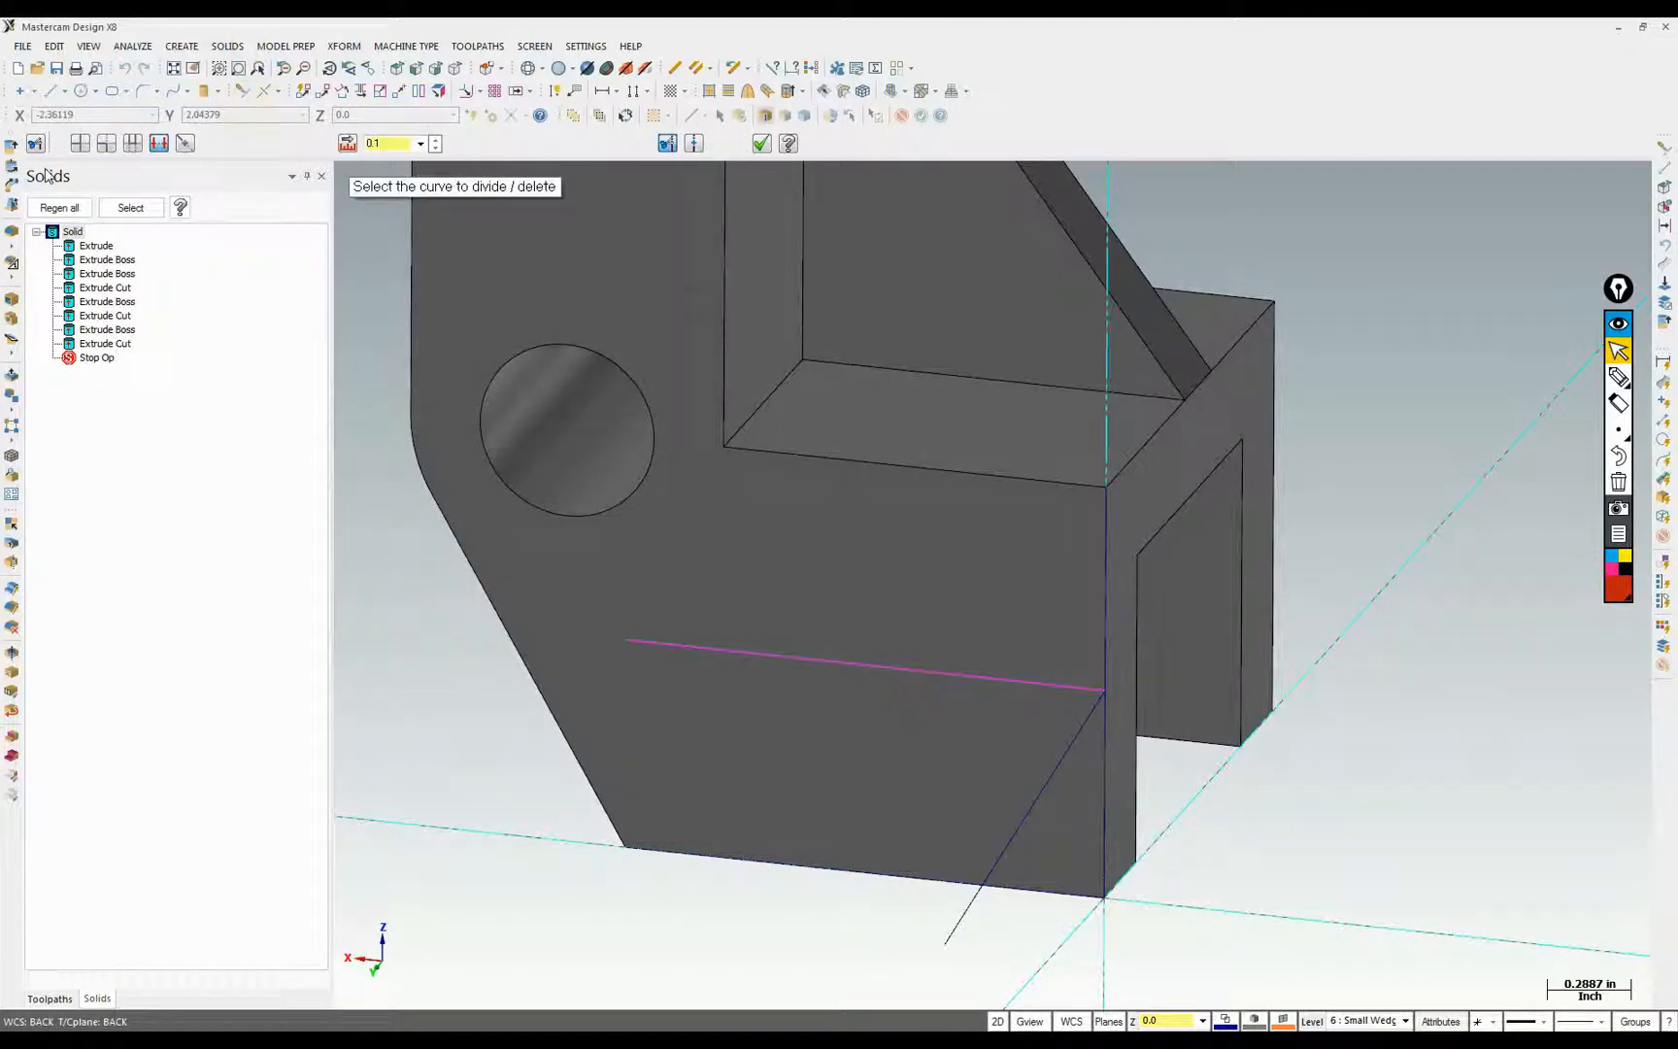
pyautogui.click(865, 670)
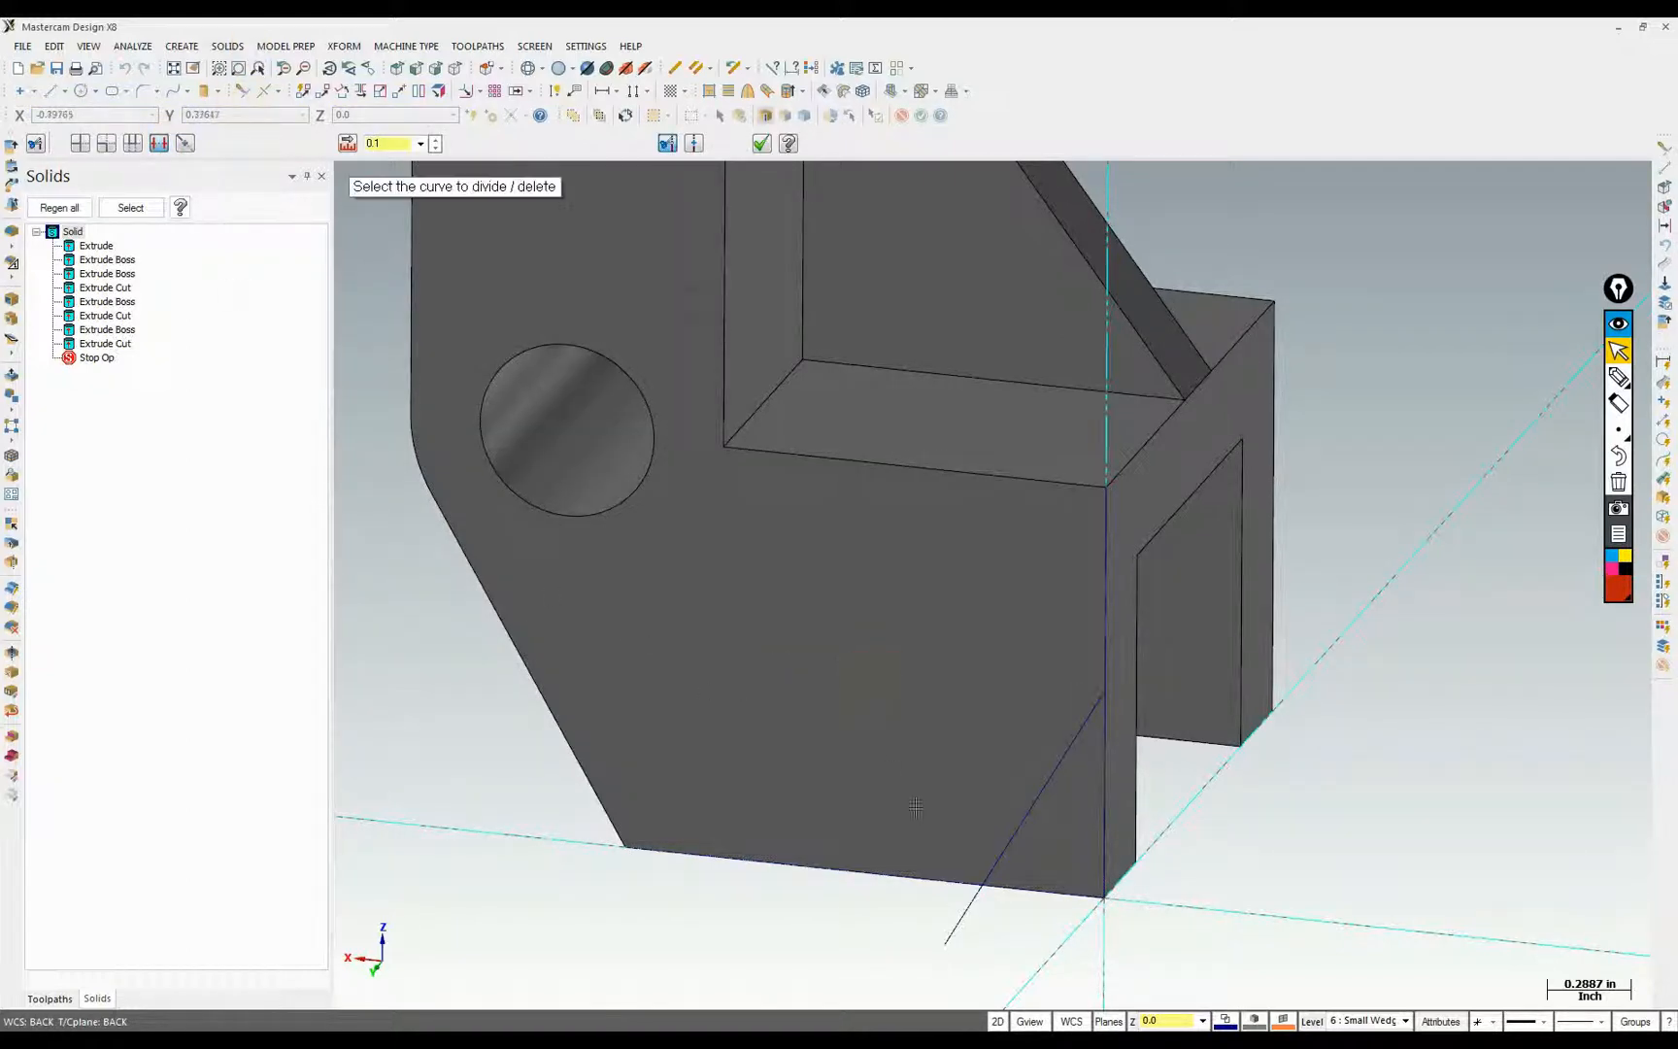
pyautogui.click(1106, 637)
pyautogui.click(962, 913)
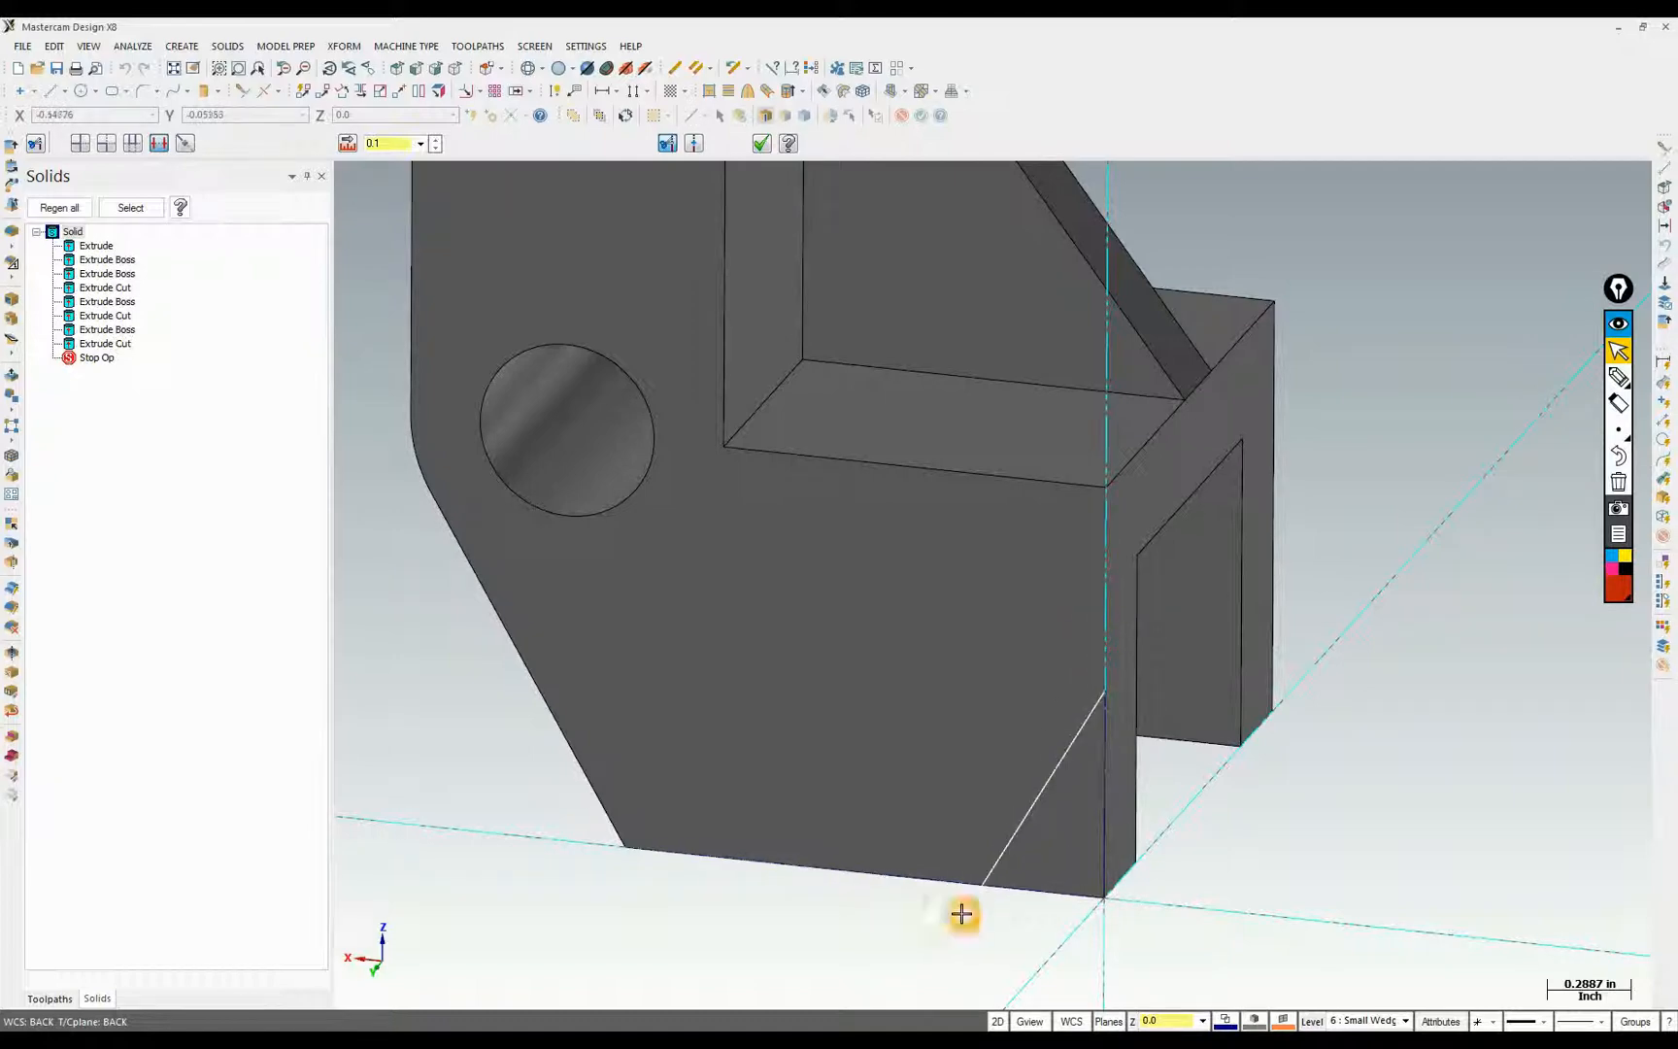
pyautogui.click(1086, 724)
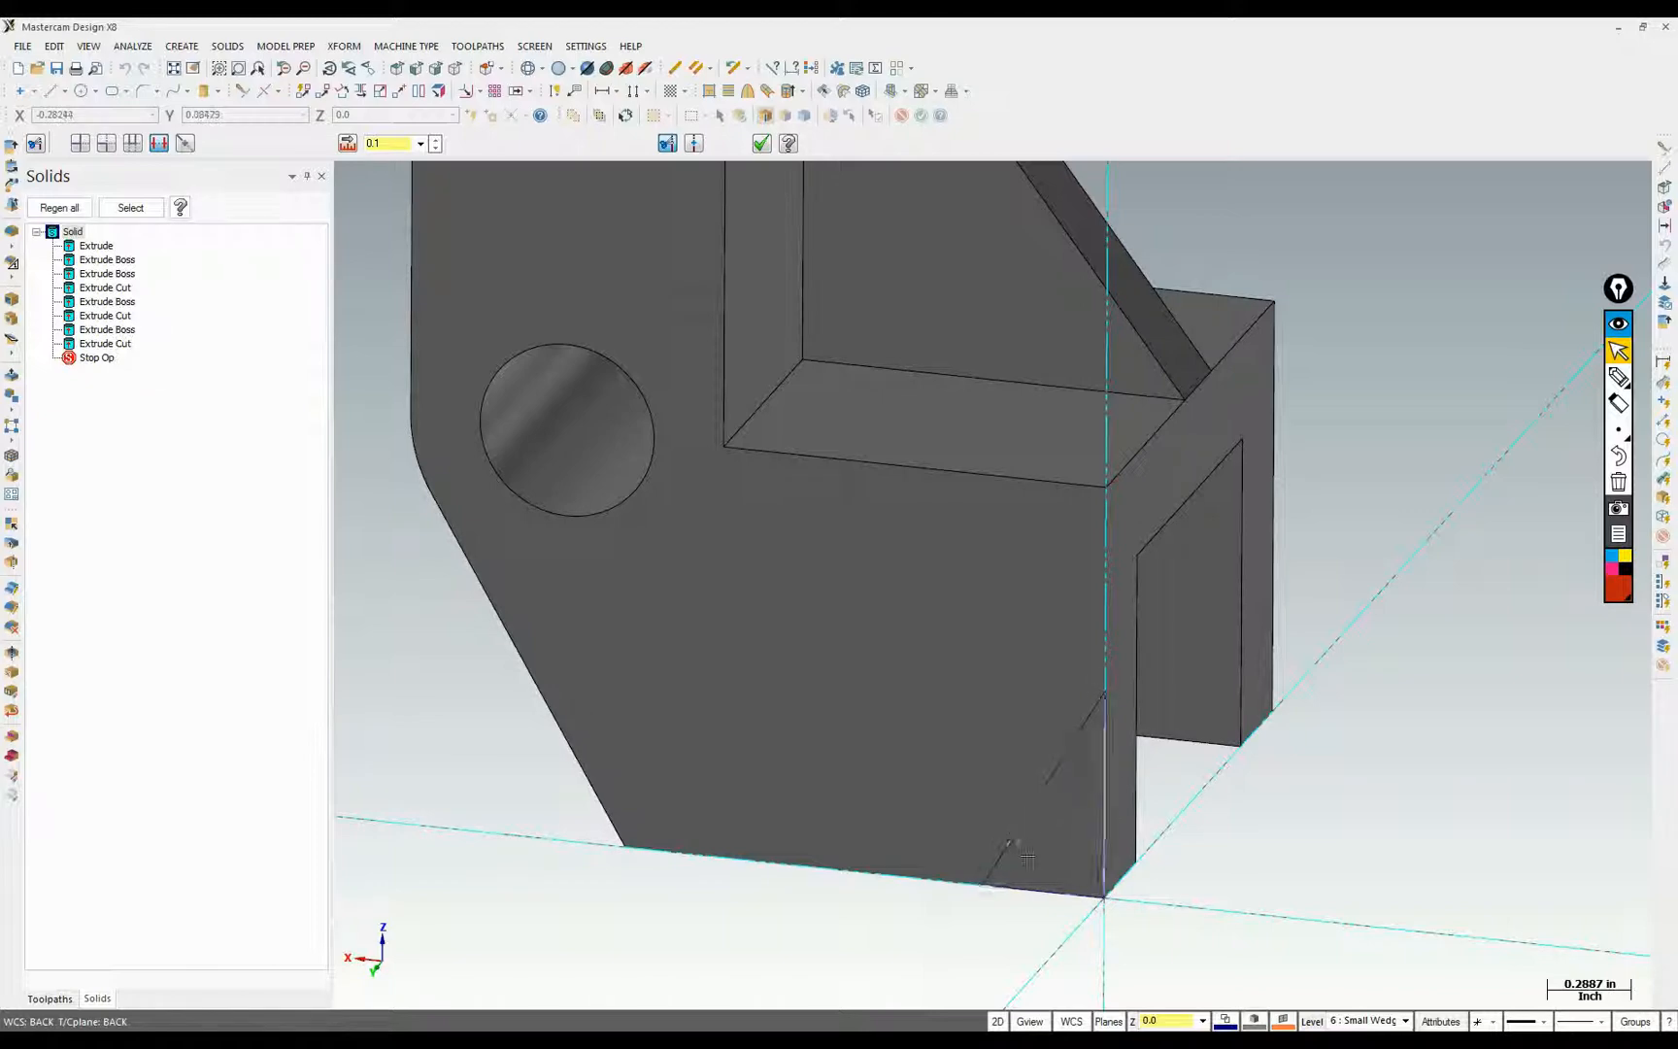
# Extrude the closed small wedge triangle as a cut through the leg's thickness, setting the 0.3750 distance from a point on its inner side
pyautogui.click(251, 338)
pyautogui.click(223, 51)
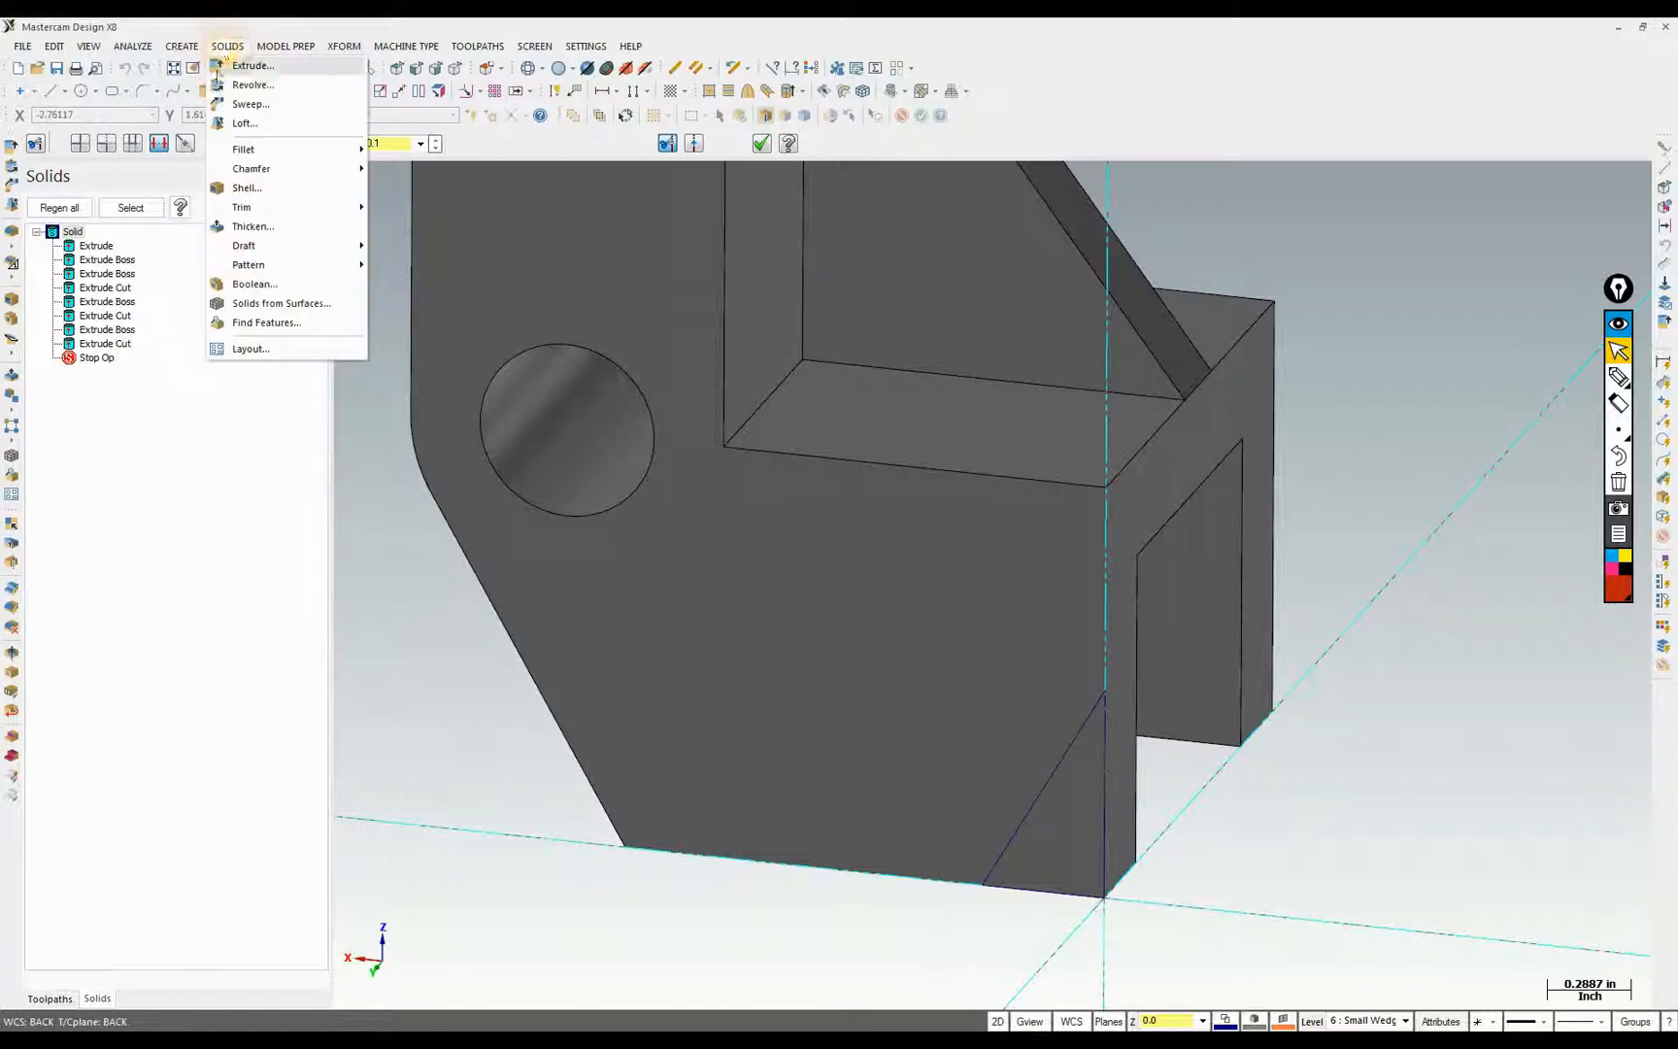
pyautogui.click(239, 66)
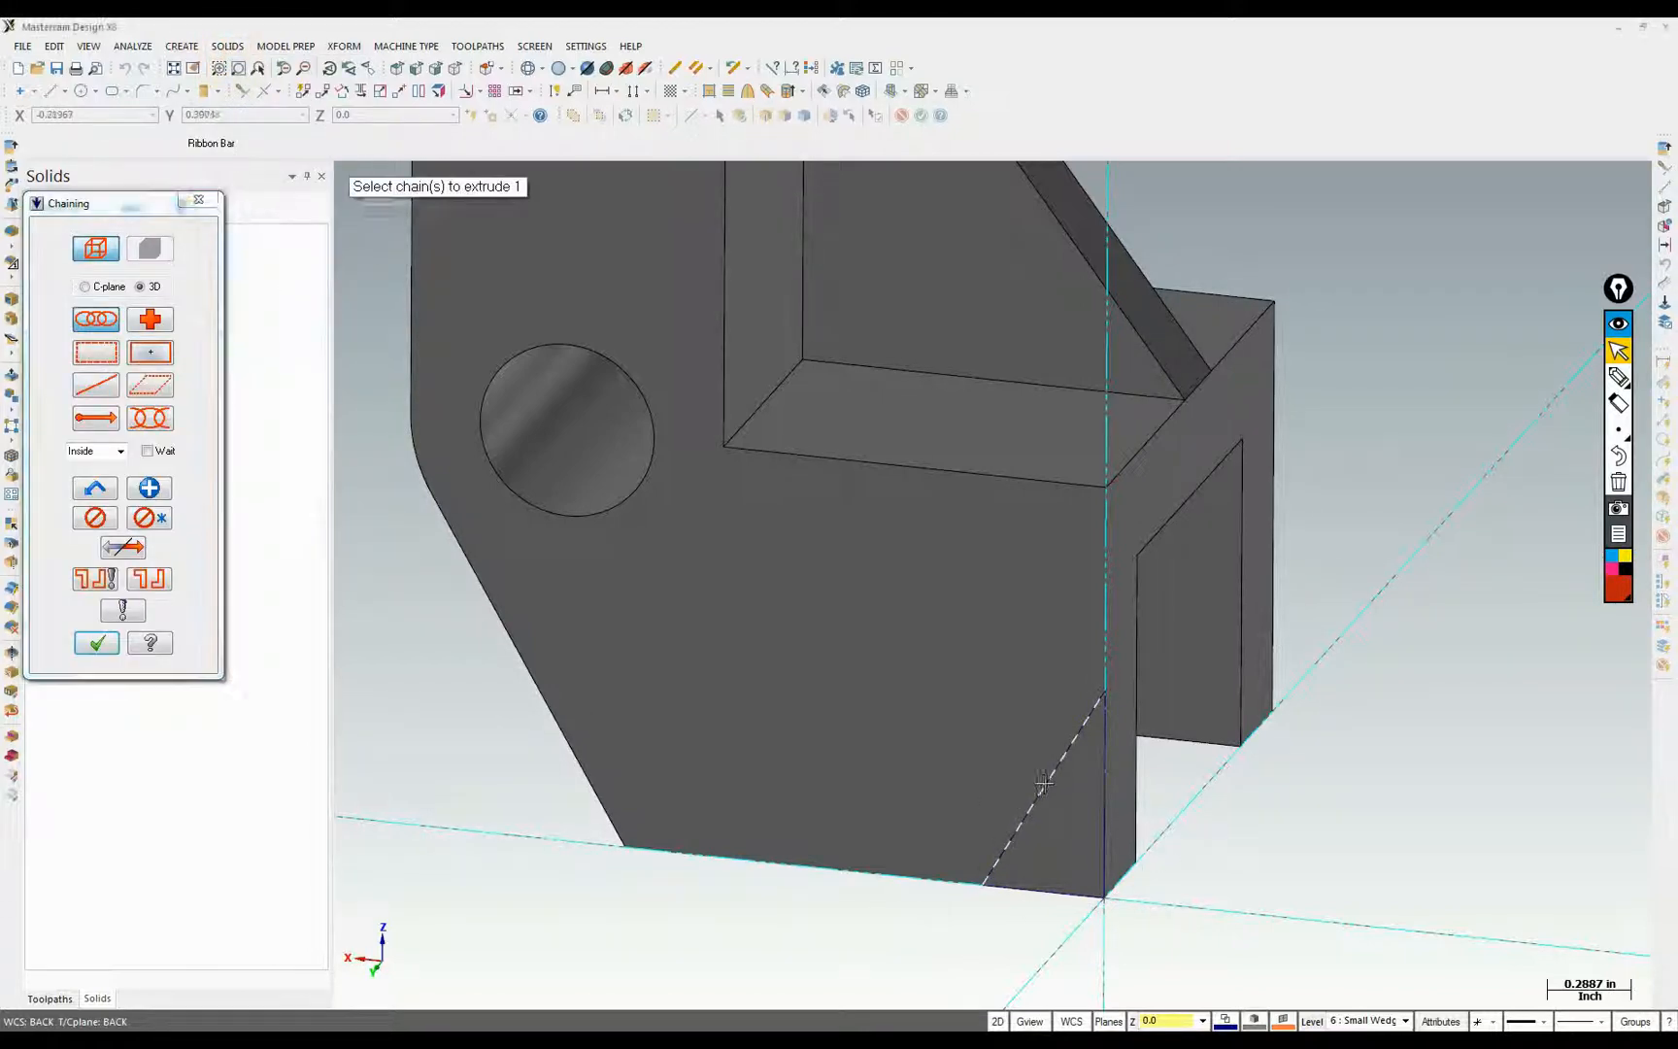
pyautogui.click(1047, 785)
pyautogui.click(87, 645)
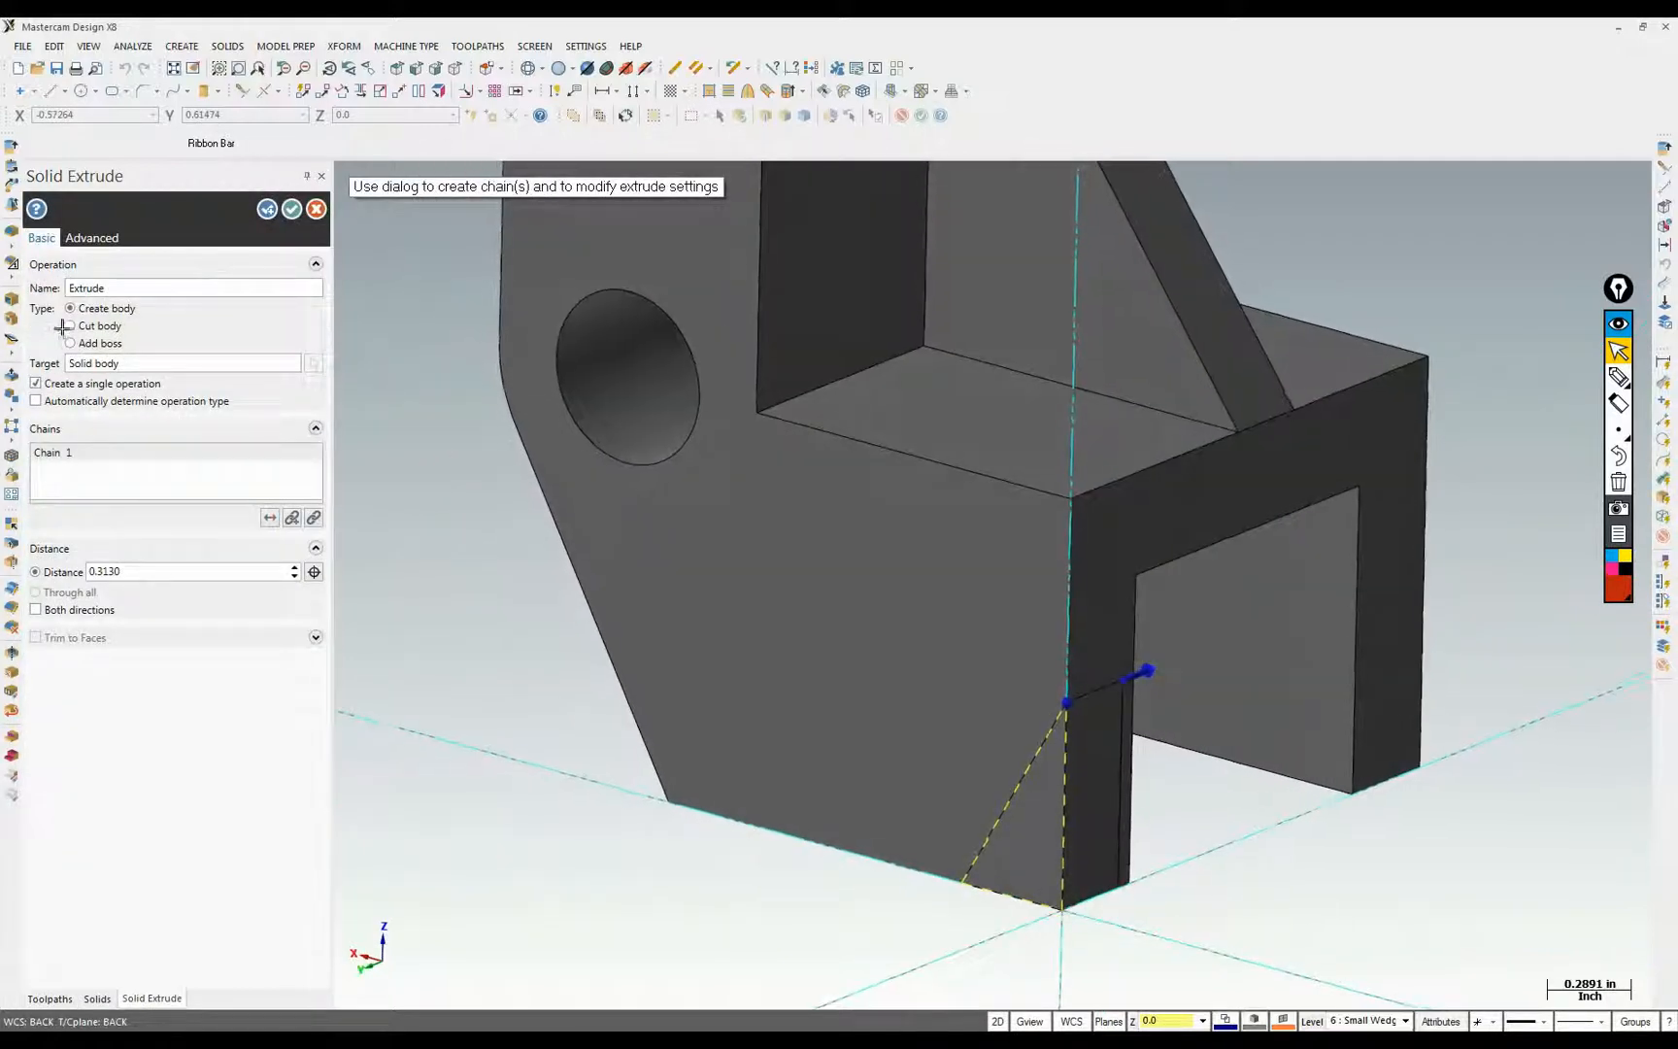
pyautogui.click(71, 326)
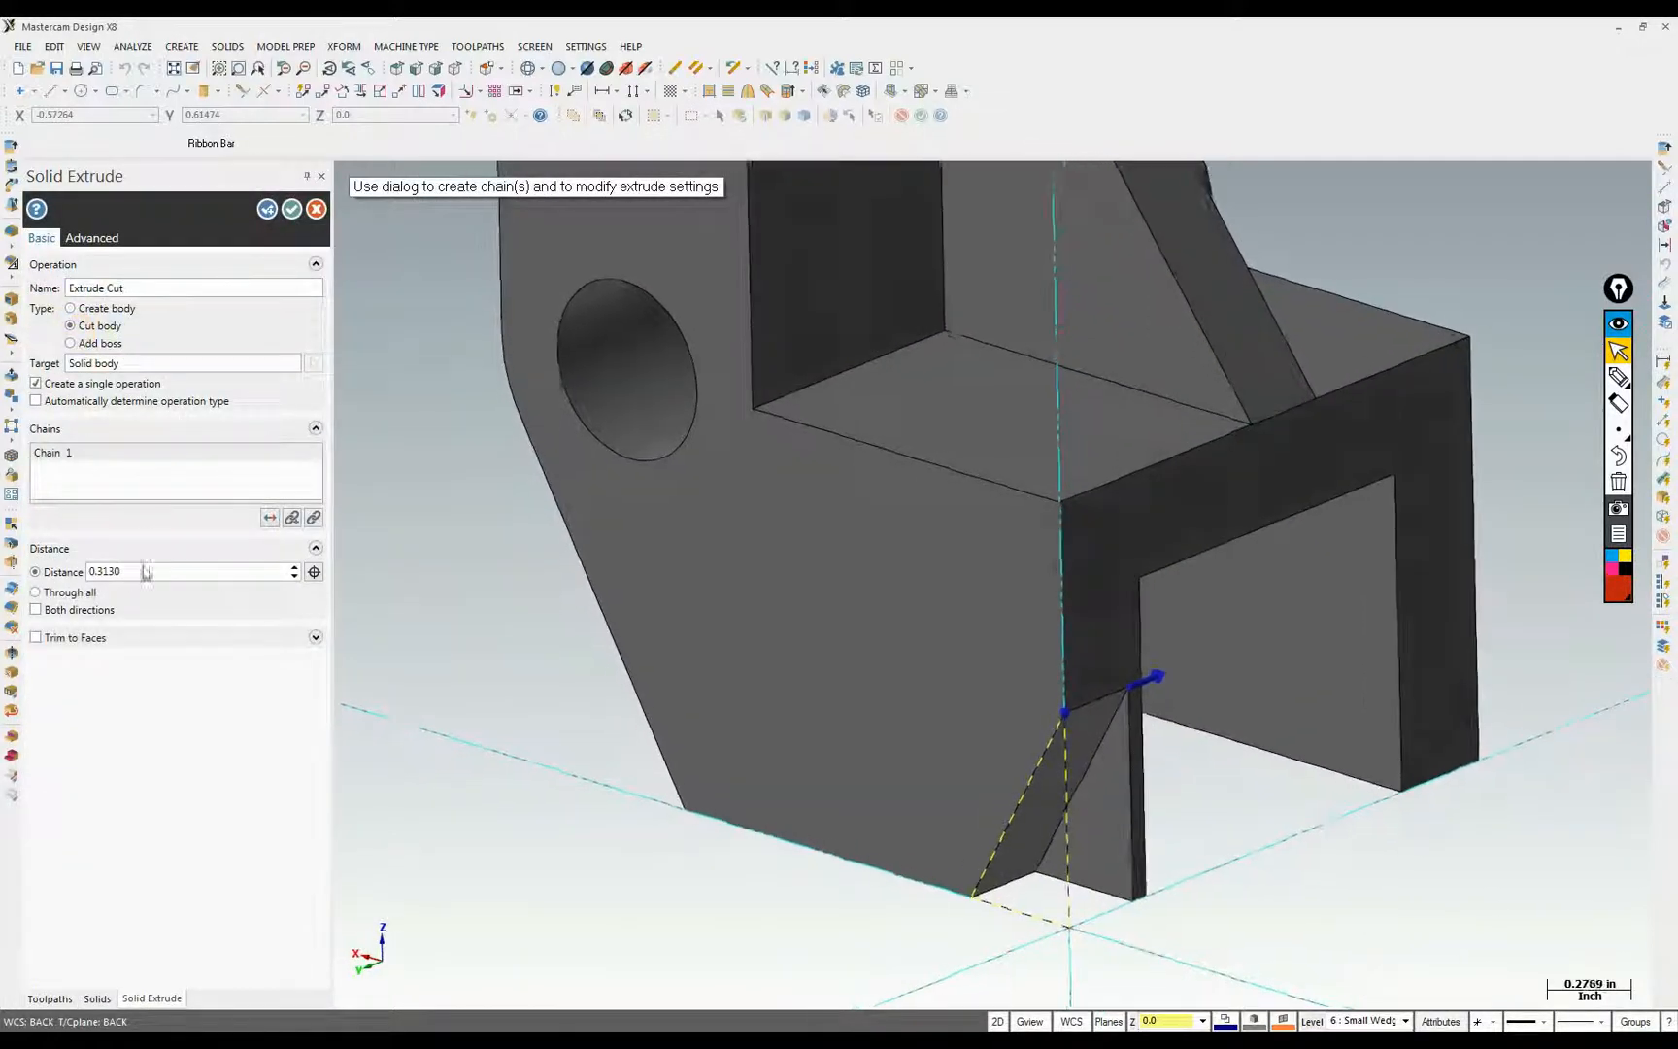
pyautogui.click(312, 574)
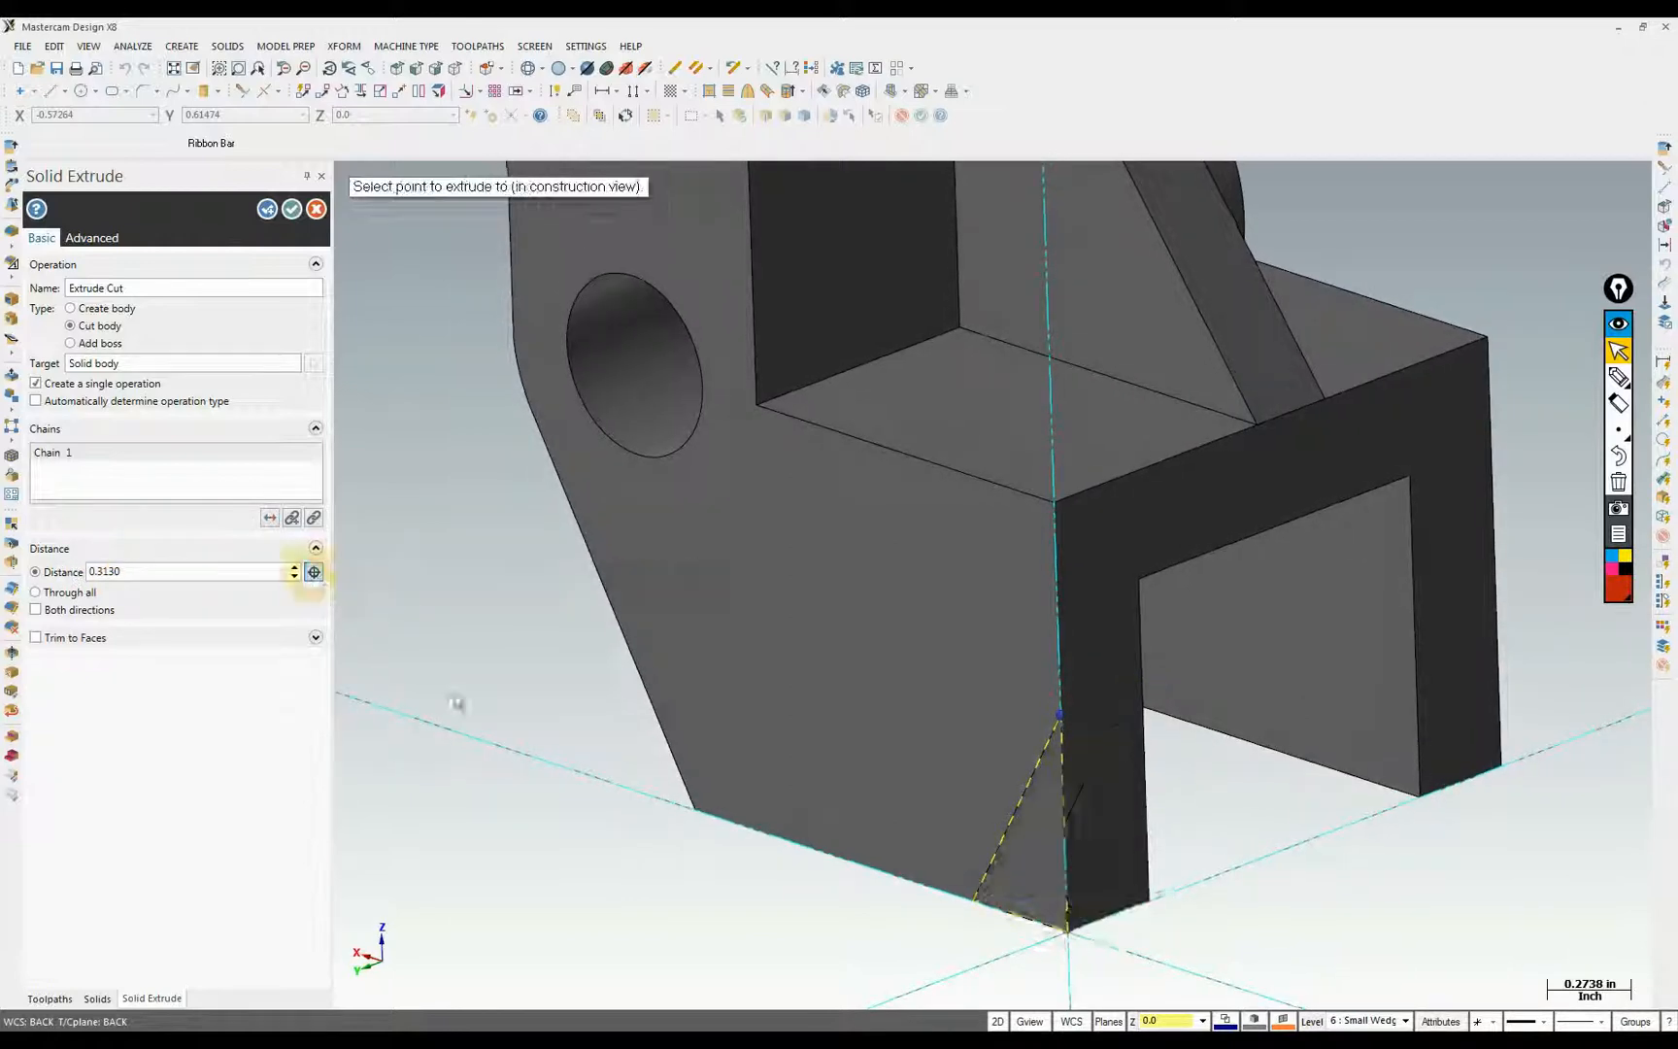
pyautogui.click(1103, 939)
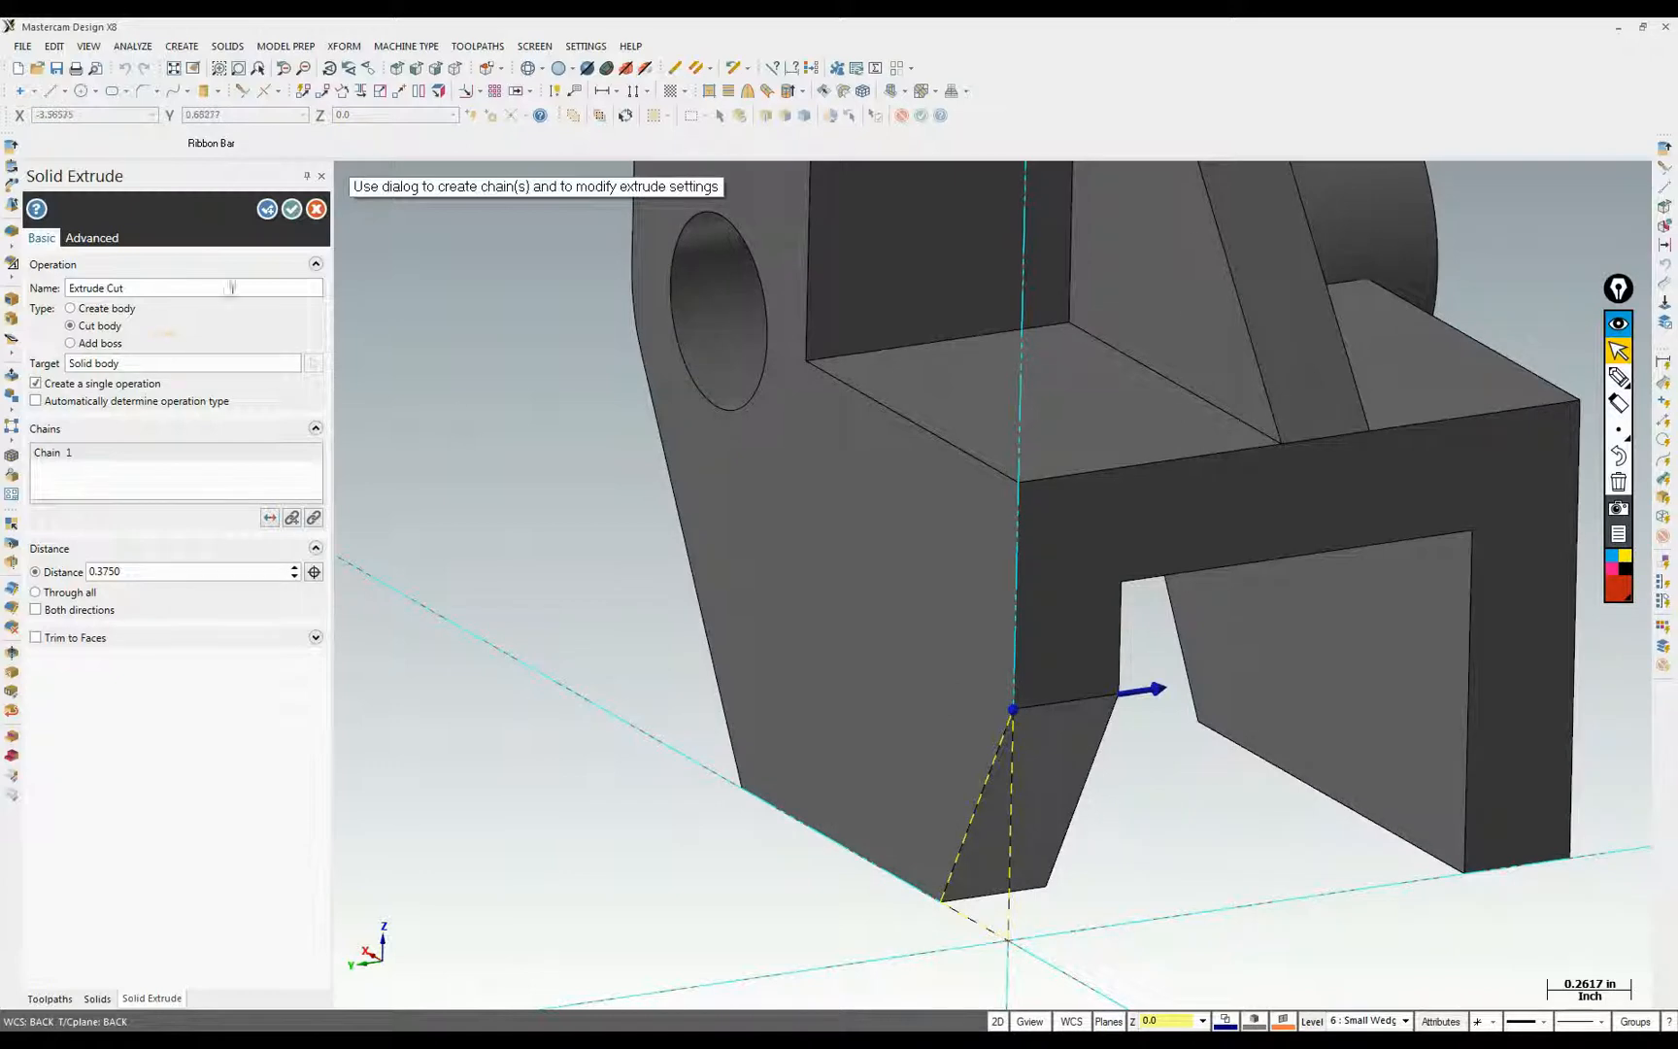
pyautogui.click(294, 210)
# Make level 2 Solids the main level and hide the Large Wedge and Small Wedge Cut geometry levels
pyautogui.moveTo(631, 782); pyautogui.dragTo(1166, 923, button='middle')
pyautogui.click(1313, 1021)
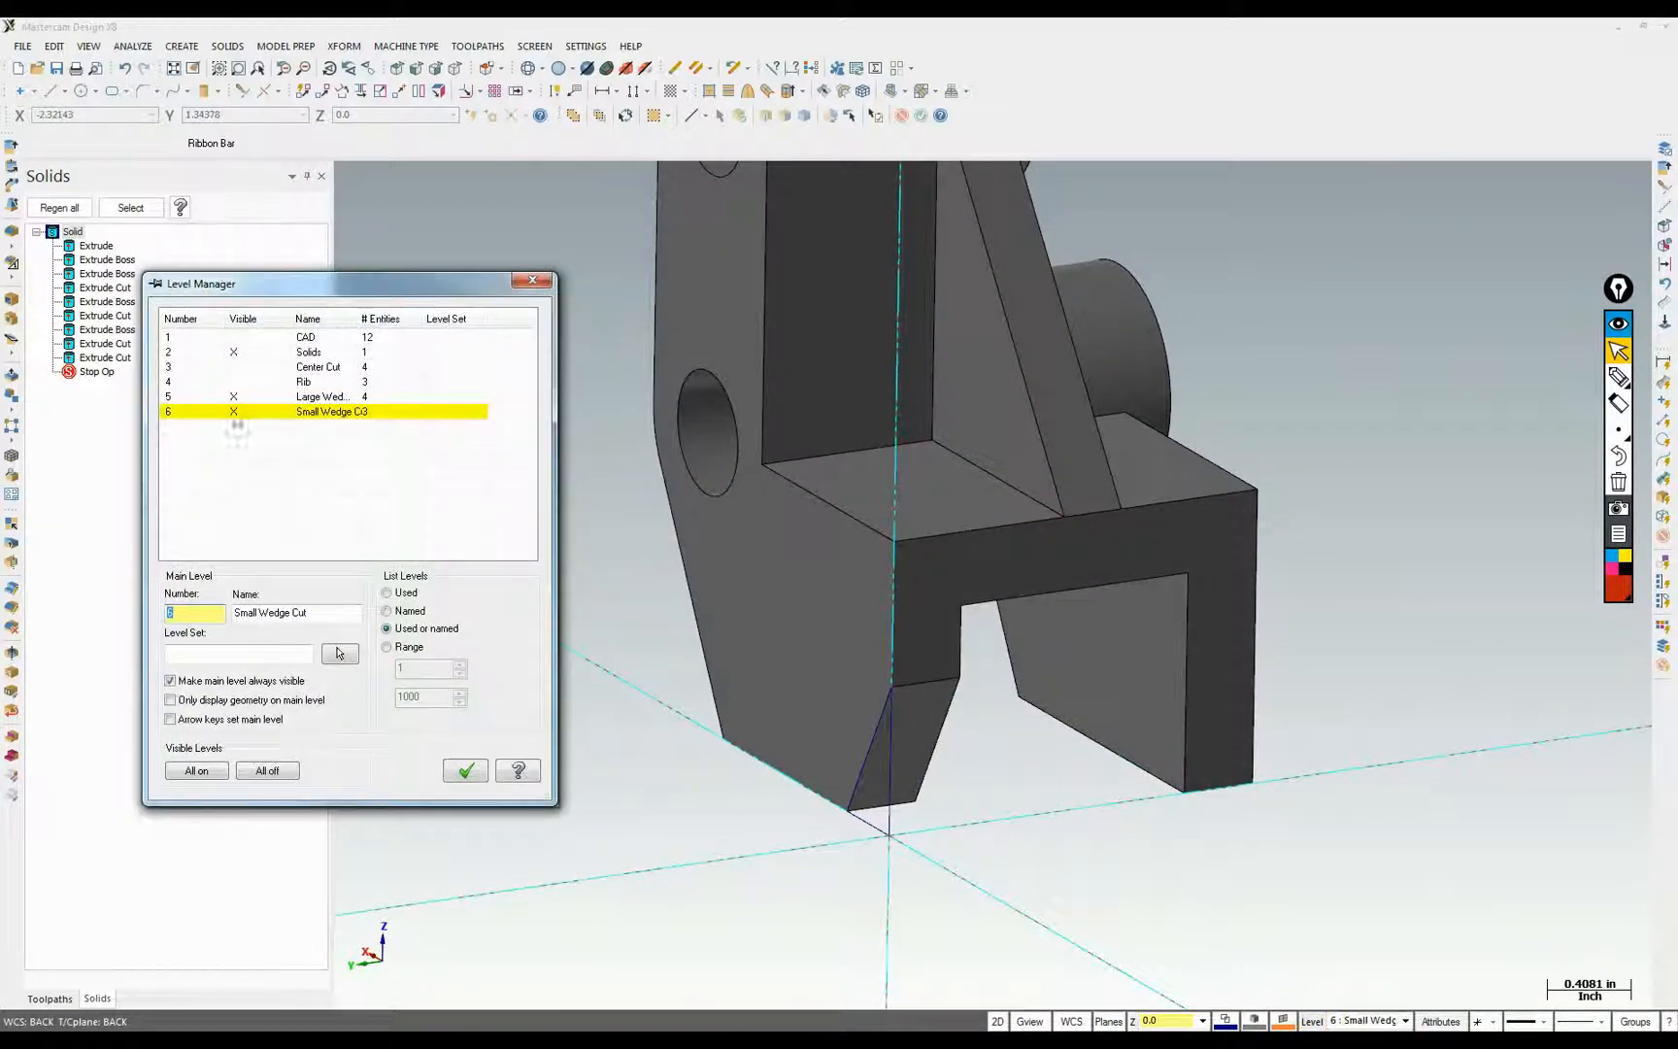
pyautogui.click(207, 362)
pyautogui.click(234, 401)
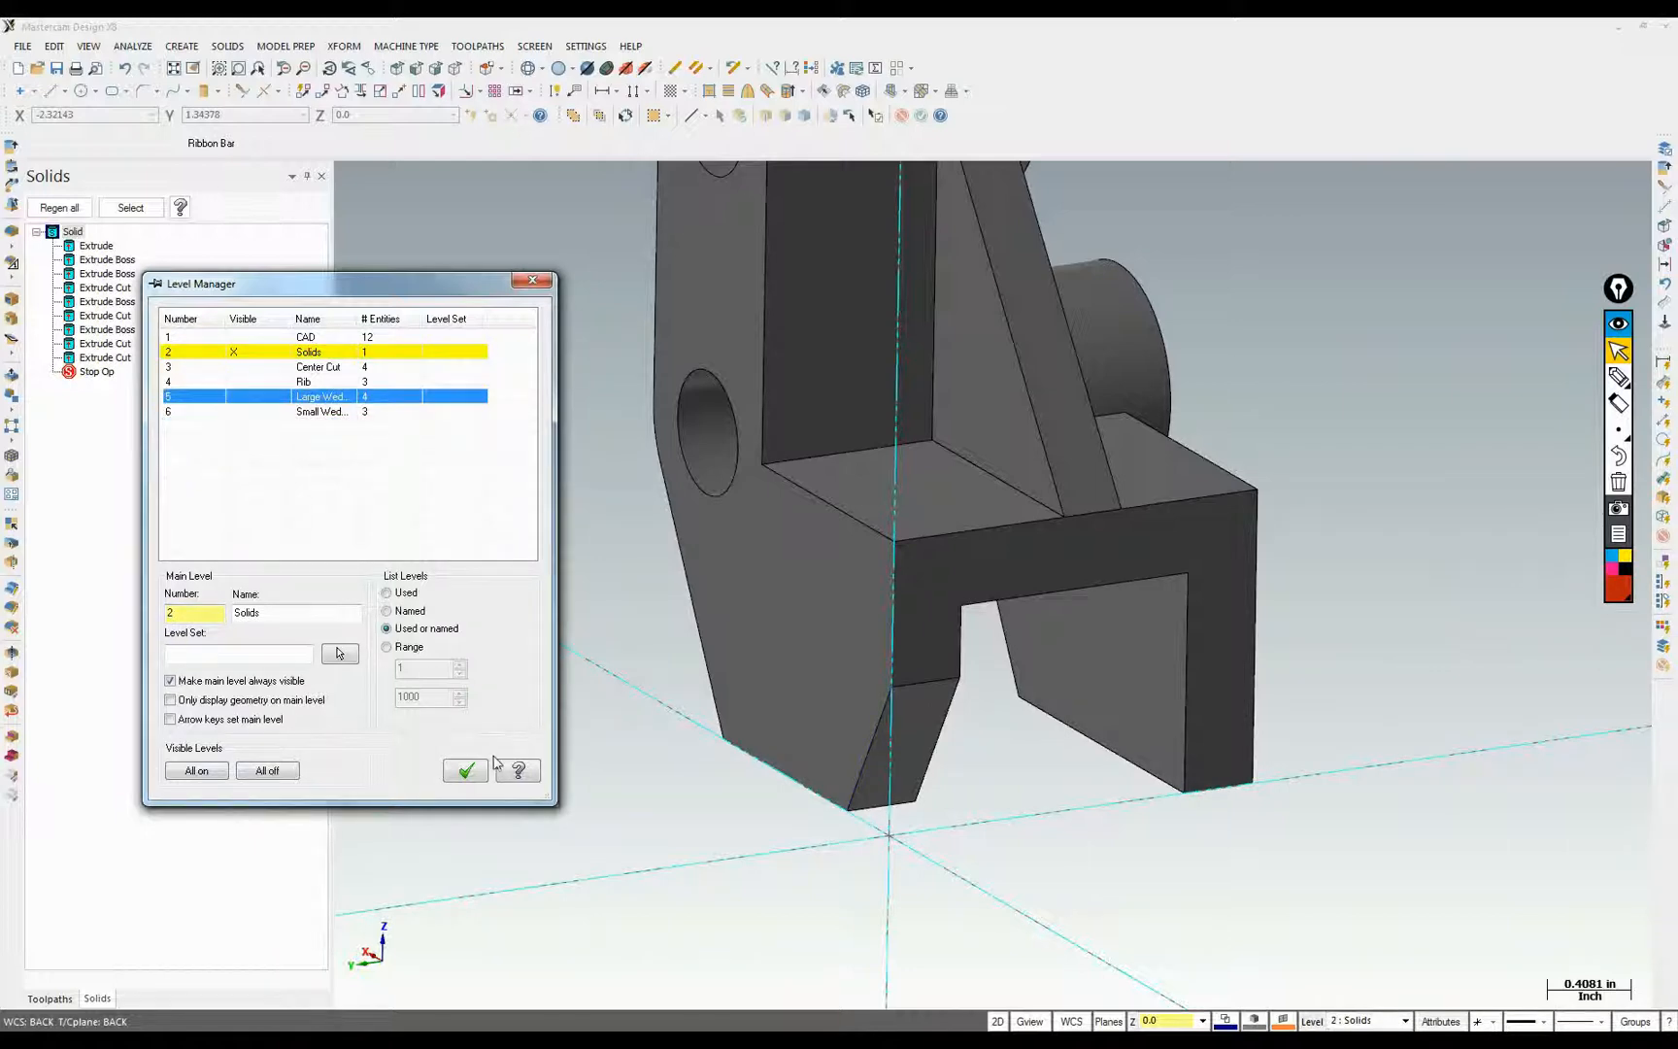
pyautogui.click(468, 769)
pyautogui.moveTo(468, 769); pyautogui.dragTo(1338, 740, button='middle')
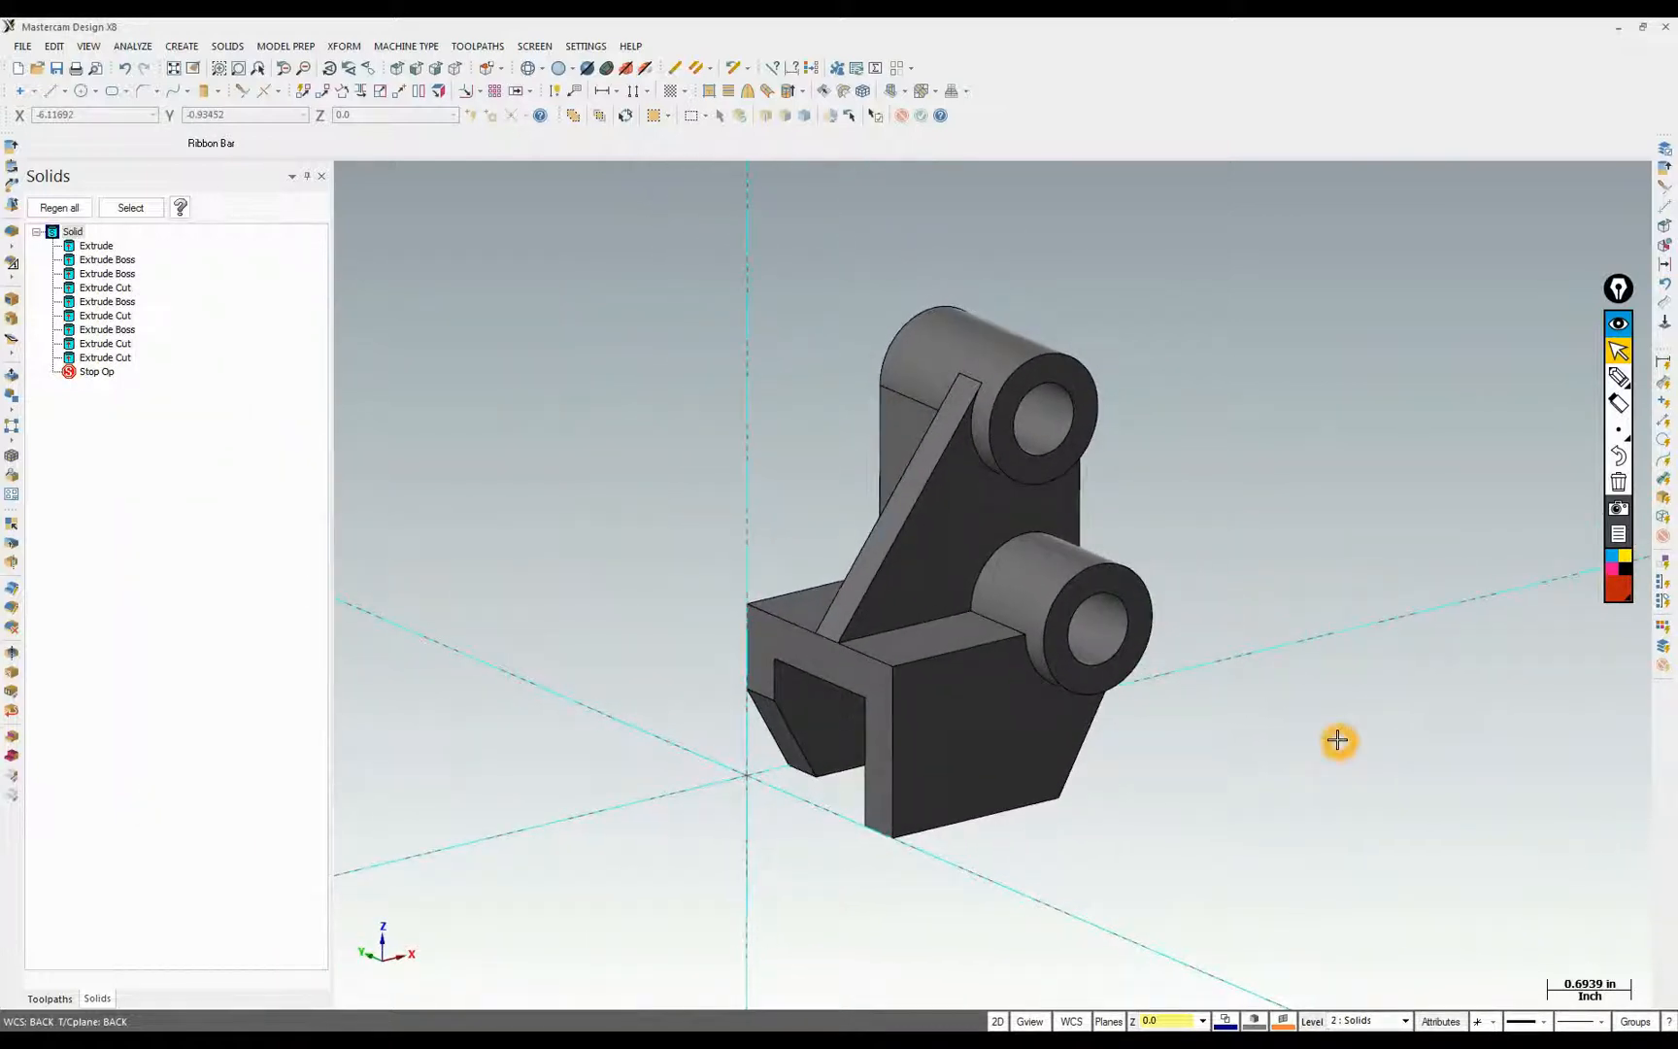